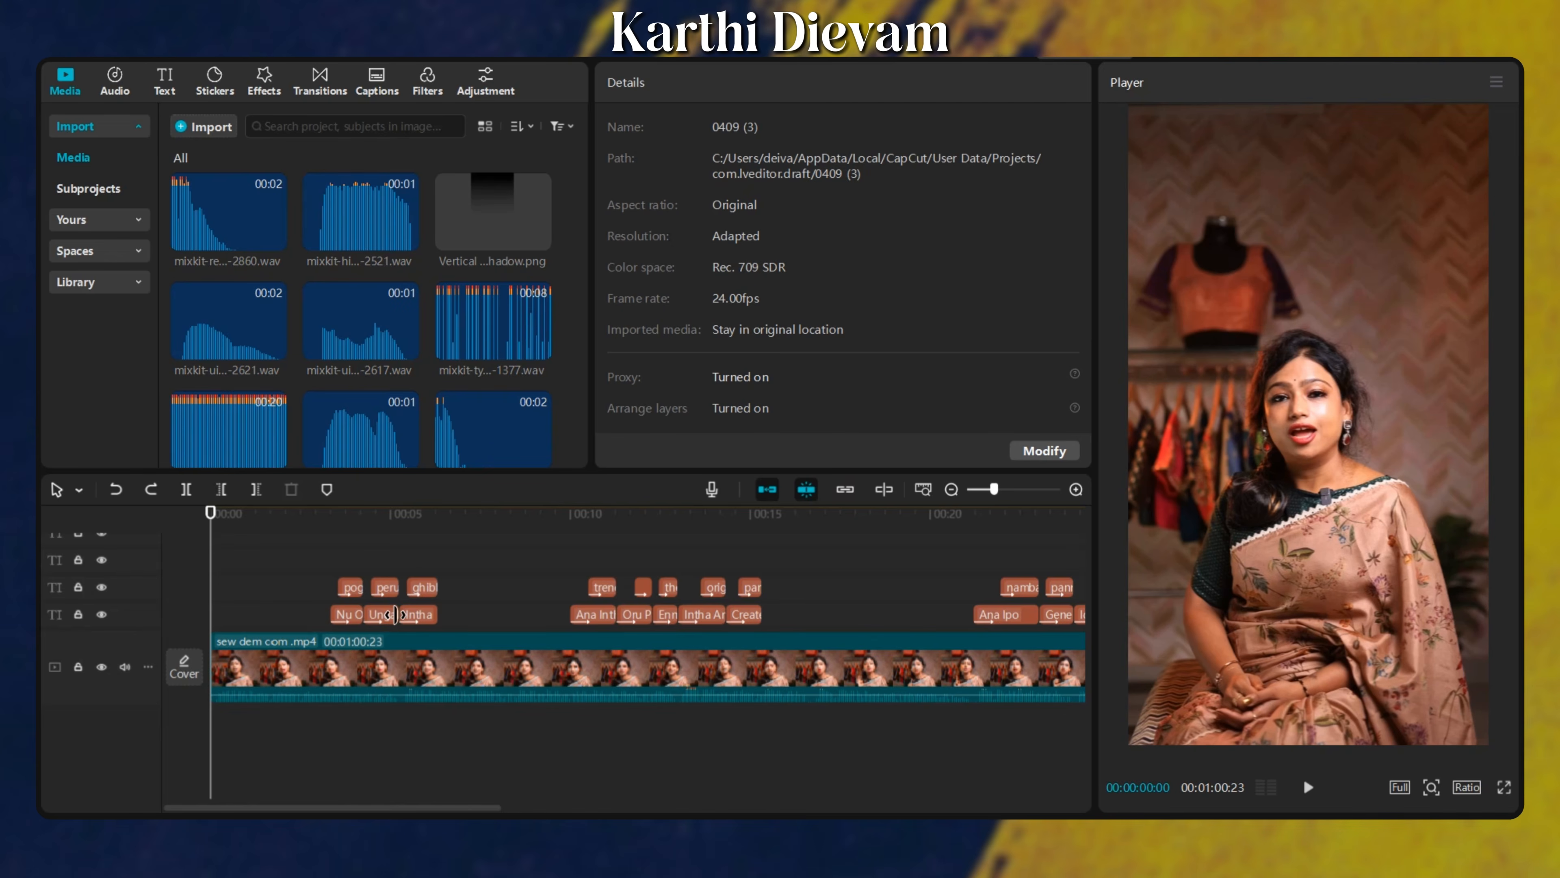
Split the main video clip at 00:00:05:06, within the "ghibli trend" caption section.
scroll(336, 588, up, 2)
click(334, 584)
drag(334, 571, 490, 659)
click(431, 663)
key(ctrl+b)
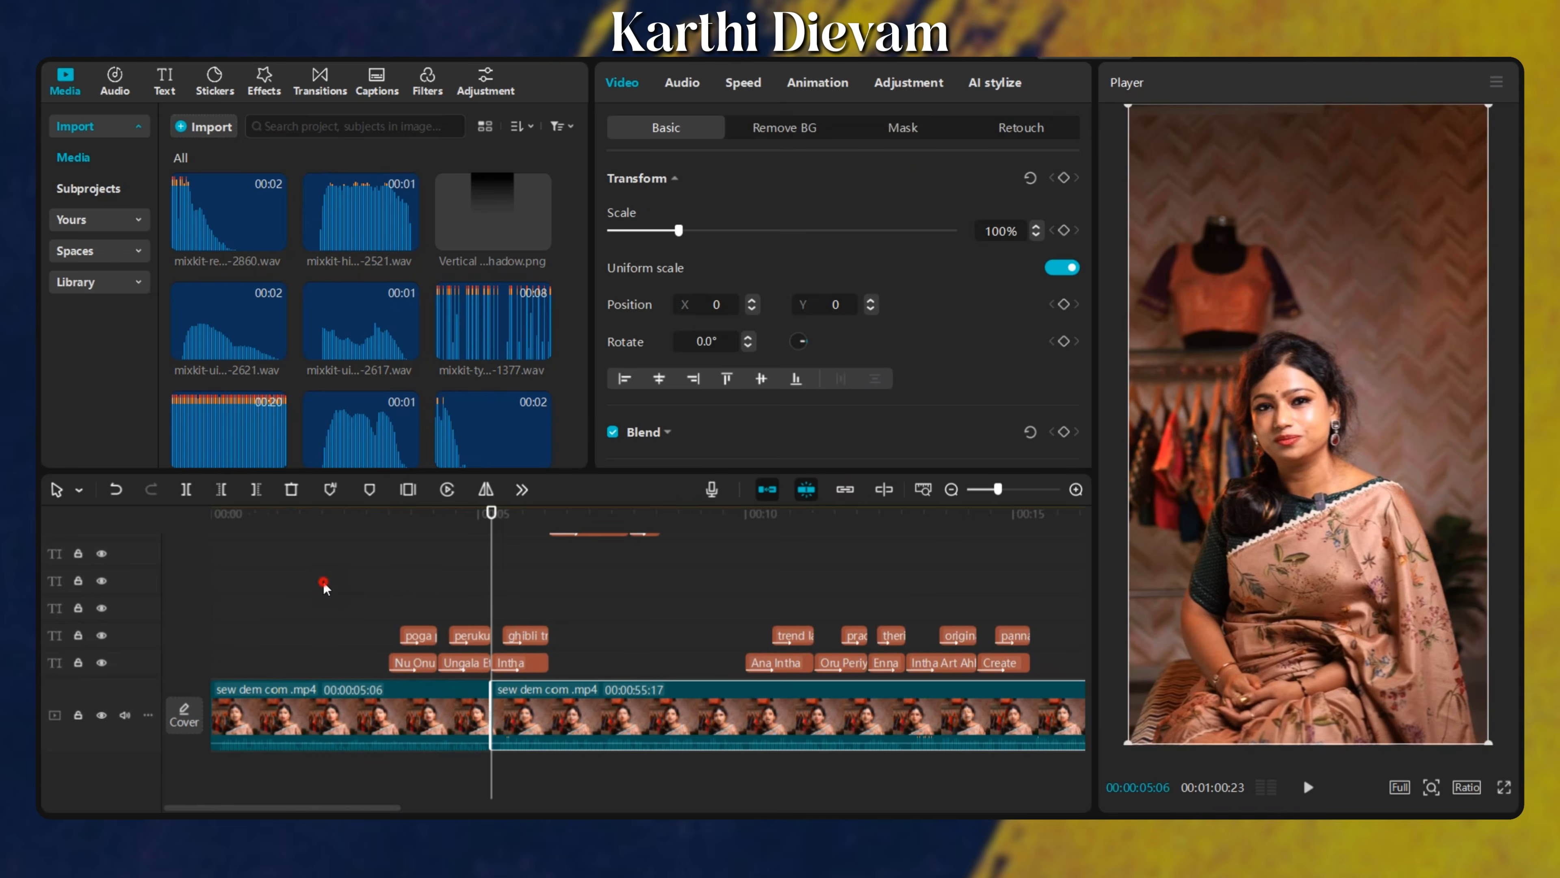
Copy the first caption pair, "Nu Onu Illama" and "poga pothu nu", and paste it at the start of the timeline.
click(323, 581)
drag(323, 582, 34, 655)
scroll(282, 725, down, 3)
scroll(289, 730, up, 3)
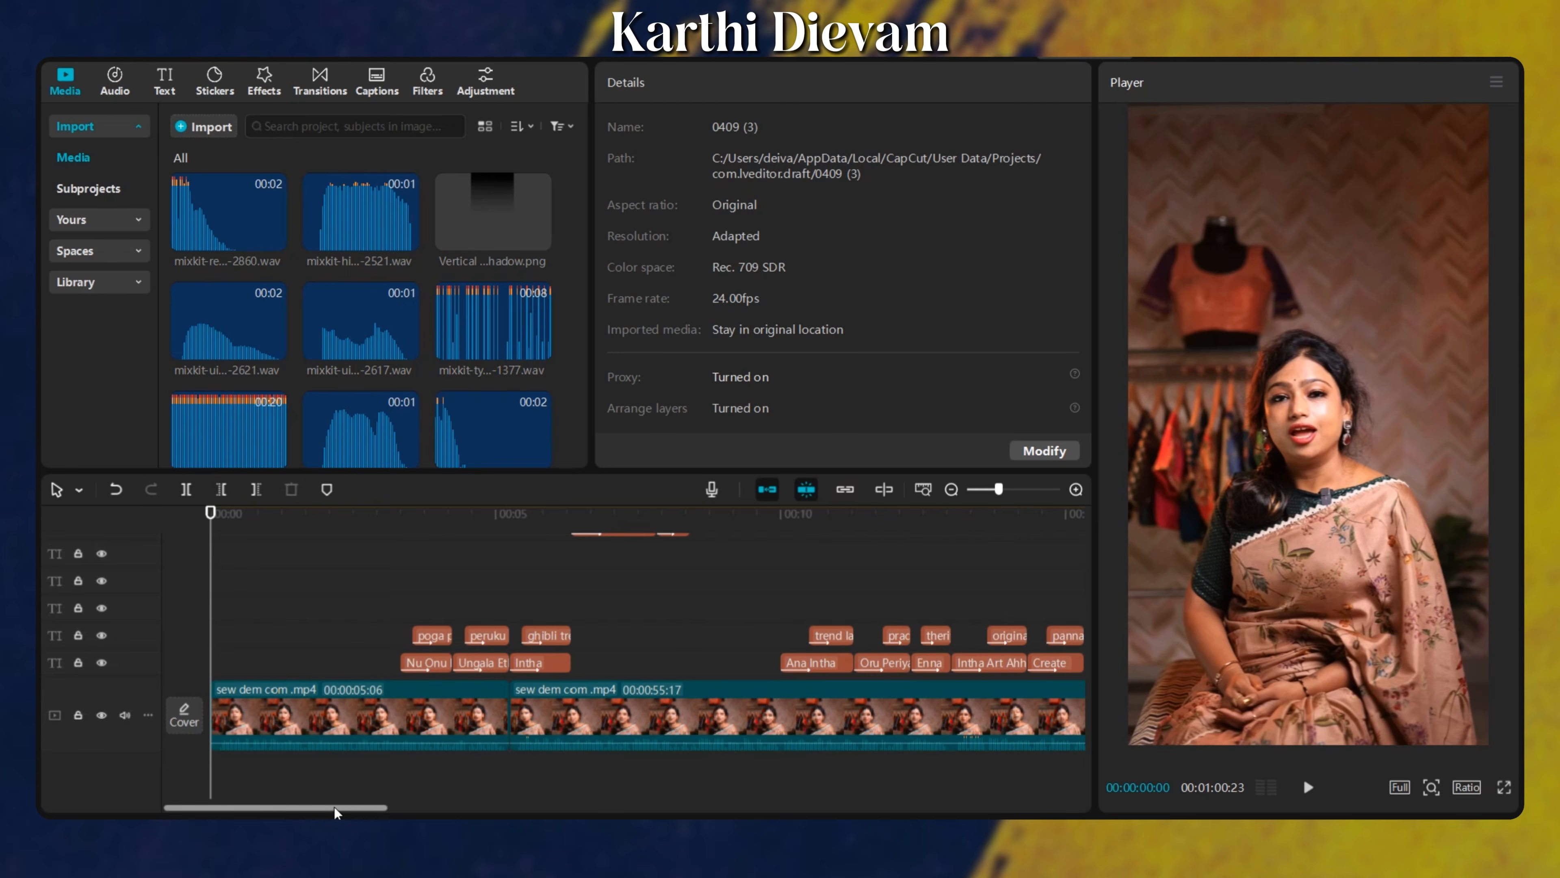
scroll(299, 730, up, 2)
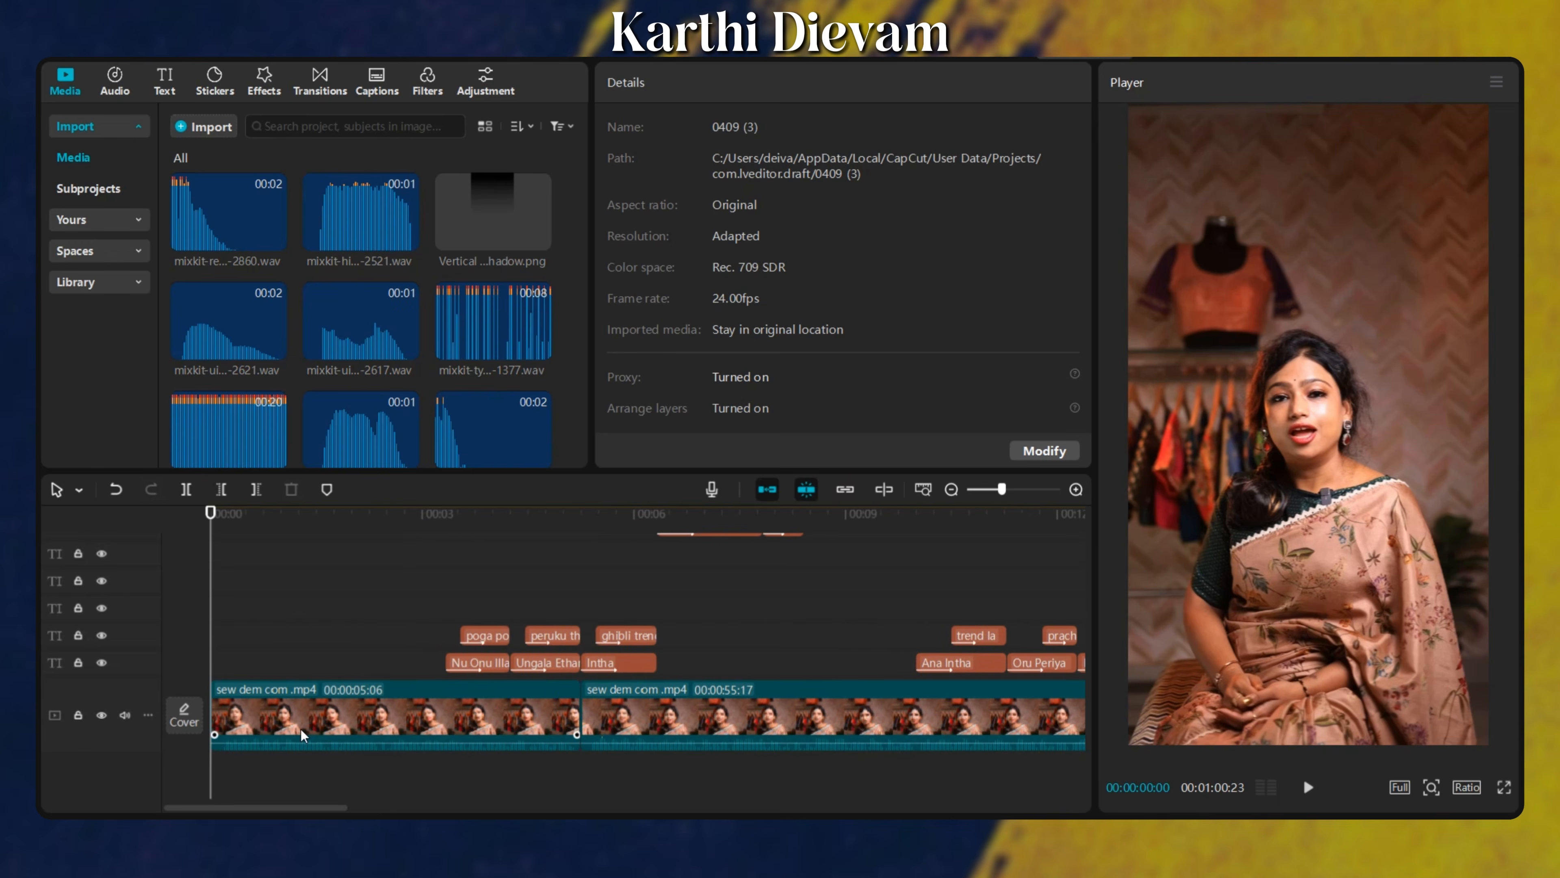
scroll(256, 672, down, 1)
scroll(237, 604, up, 1)
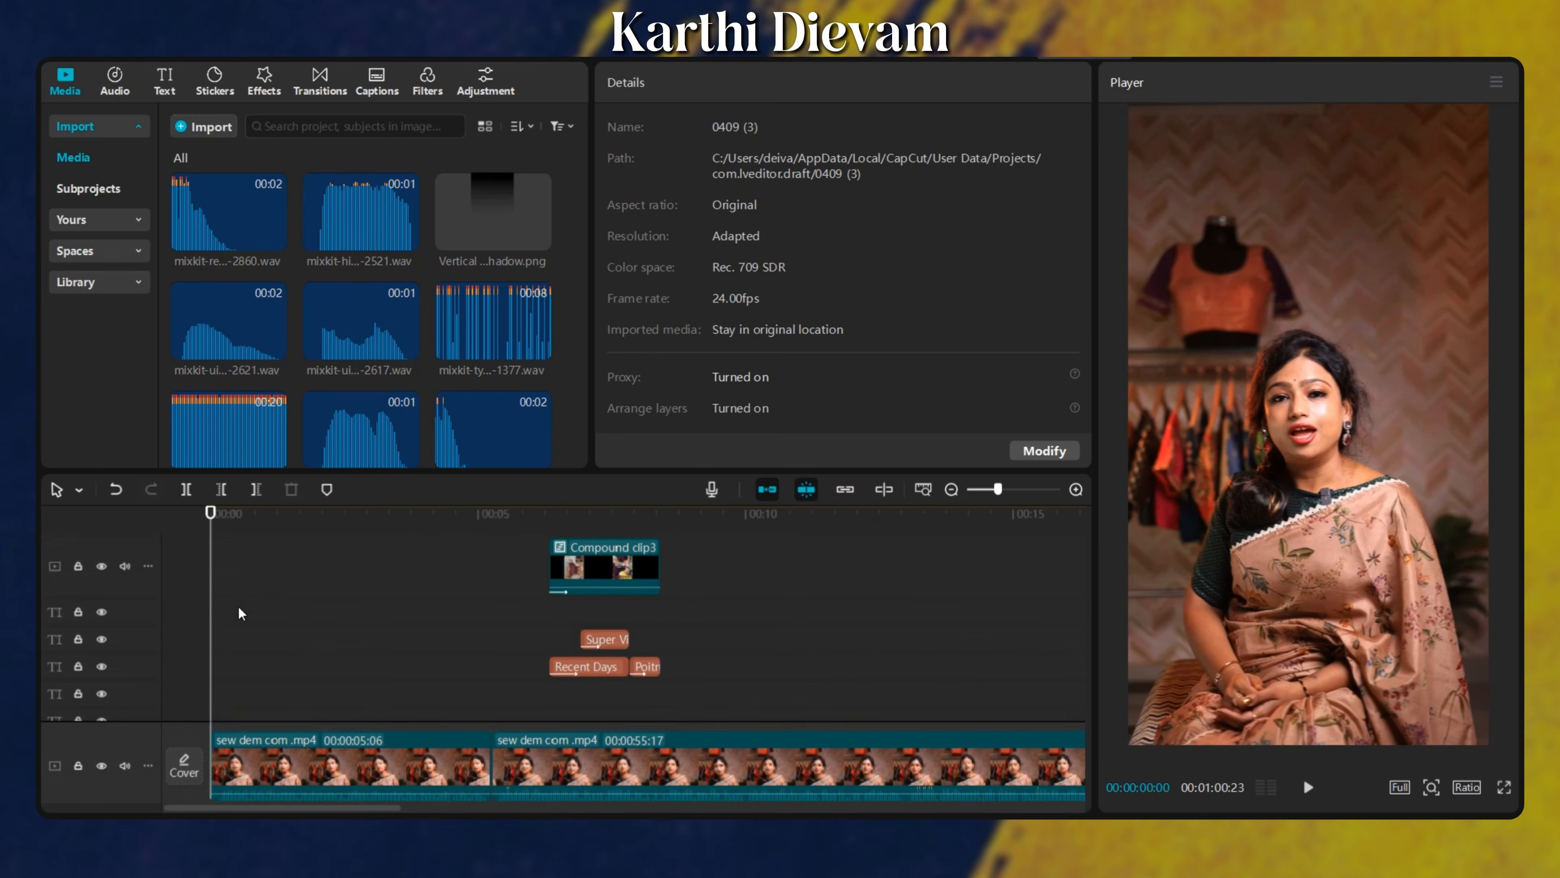
scroll(237, 606, down, 2)
scroll(301, 665, up, 1)
scroll(441, 654, up, 1)
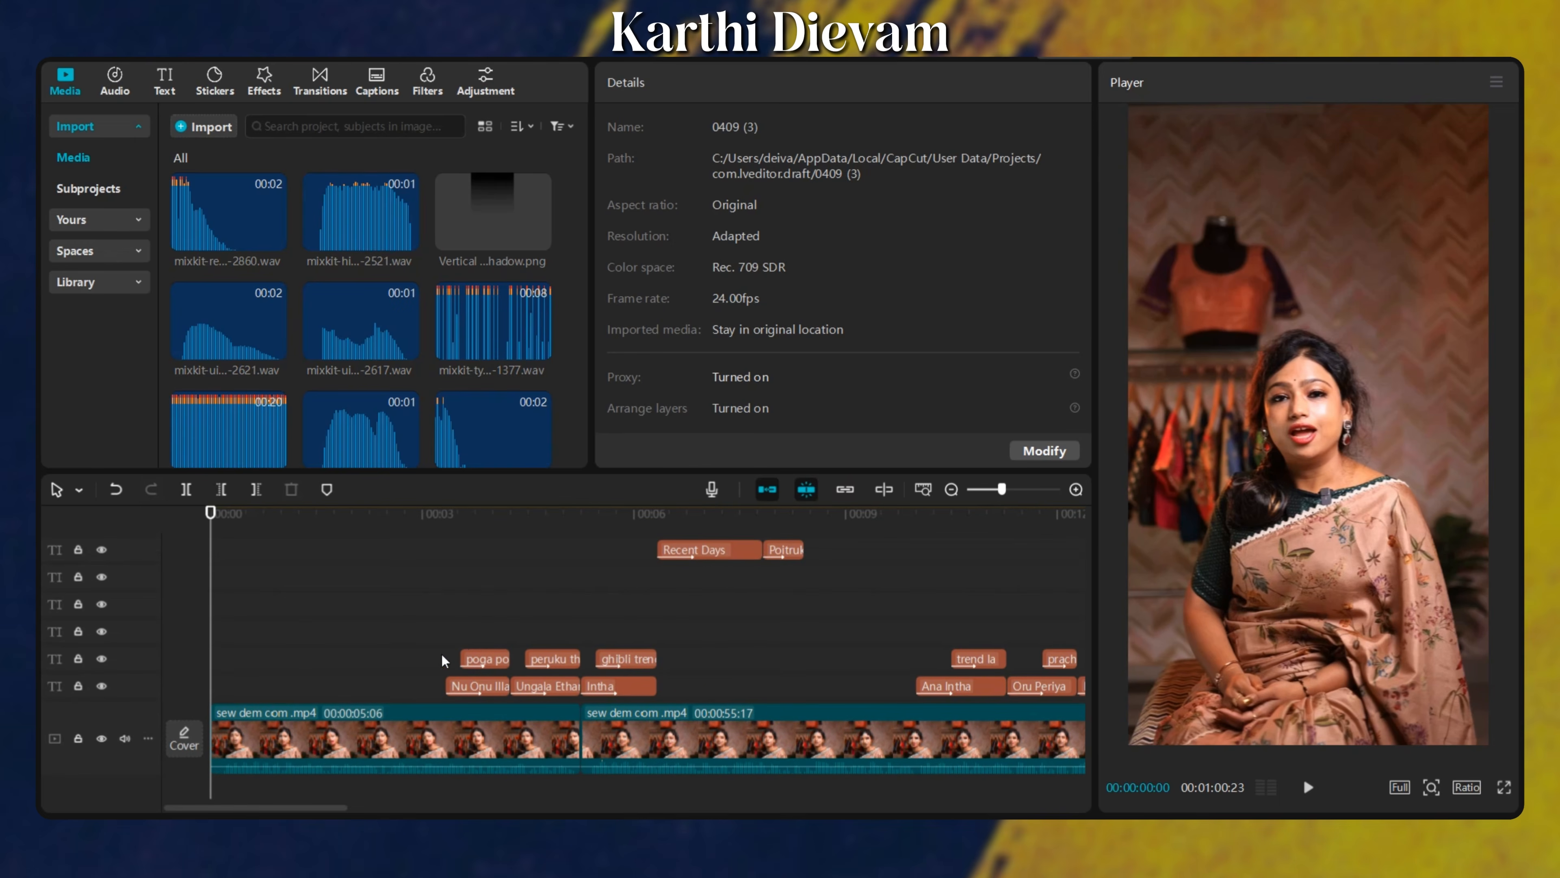
click(483, 692)
key(ctrl+v)
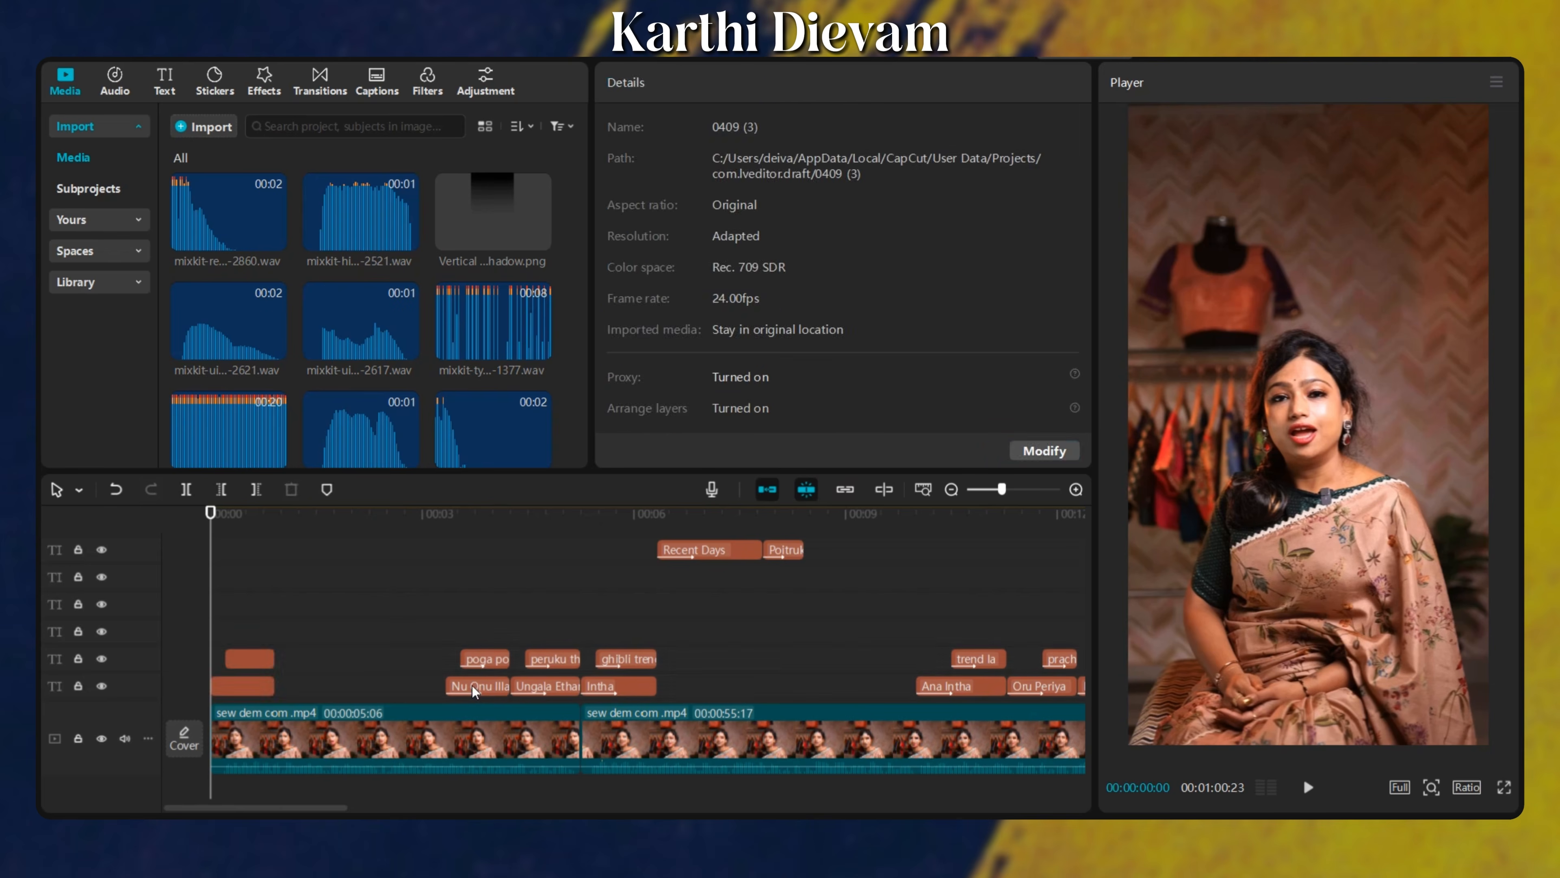
scroll(270, 651, up, 2)
click(235, 610)
key(space)
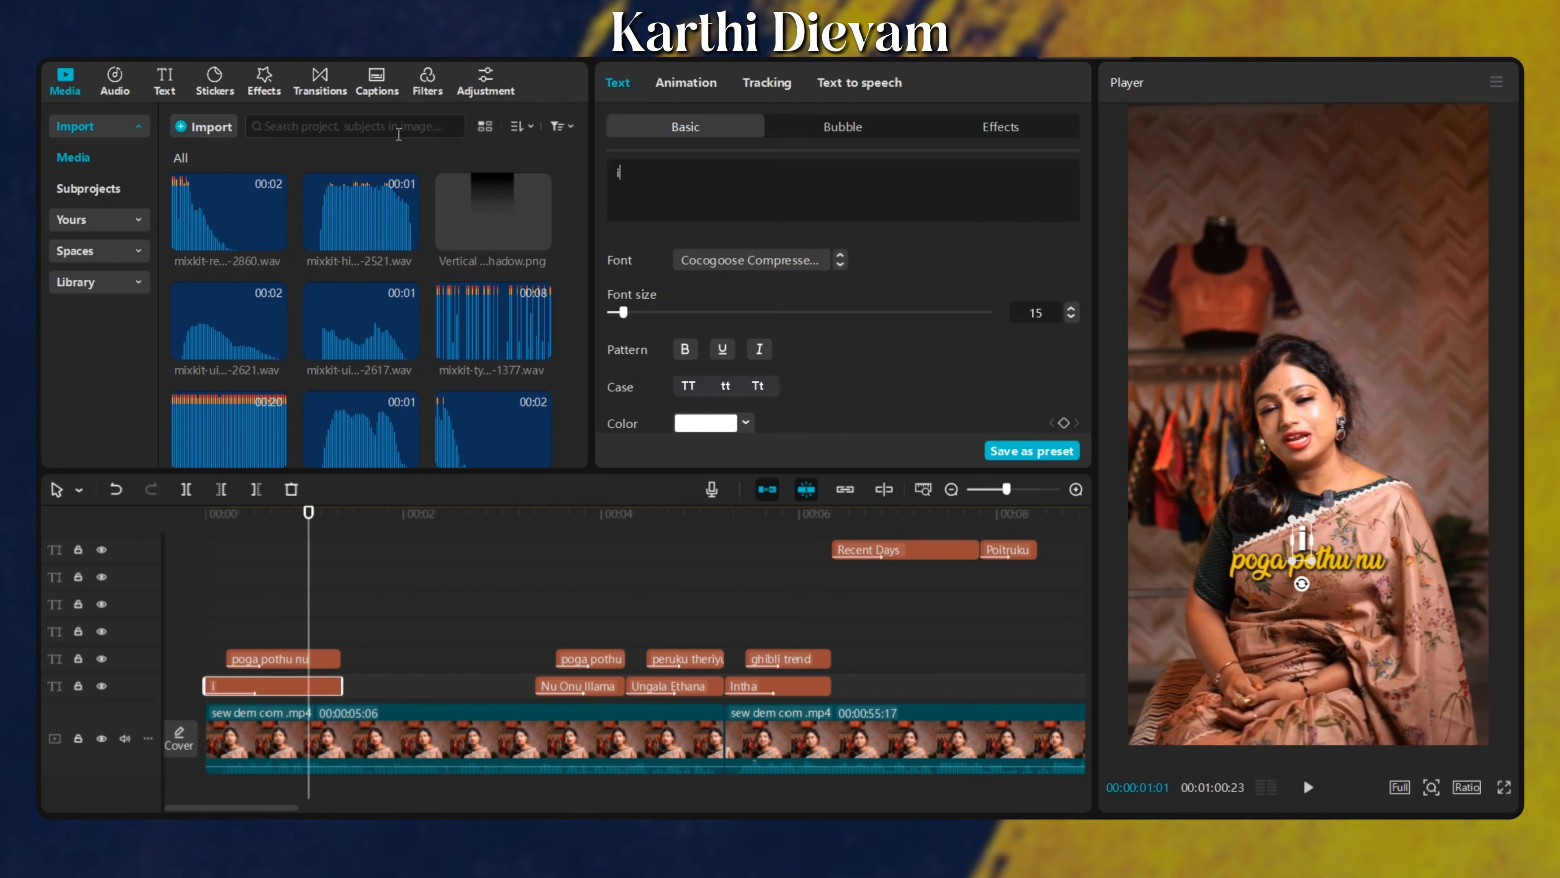
text(intha ghilbi)
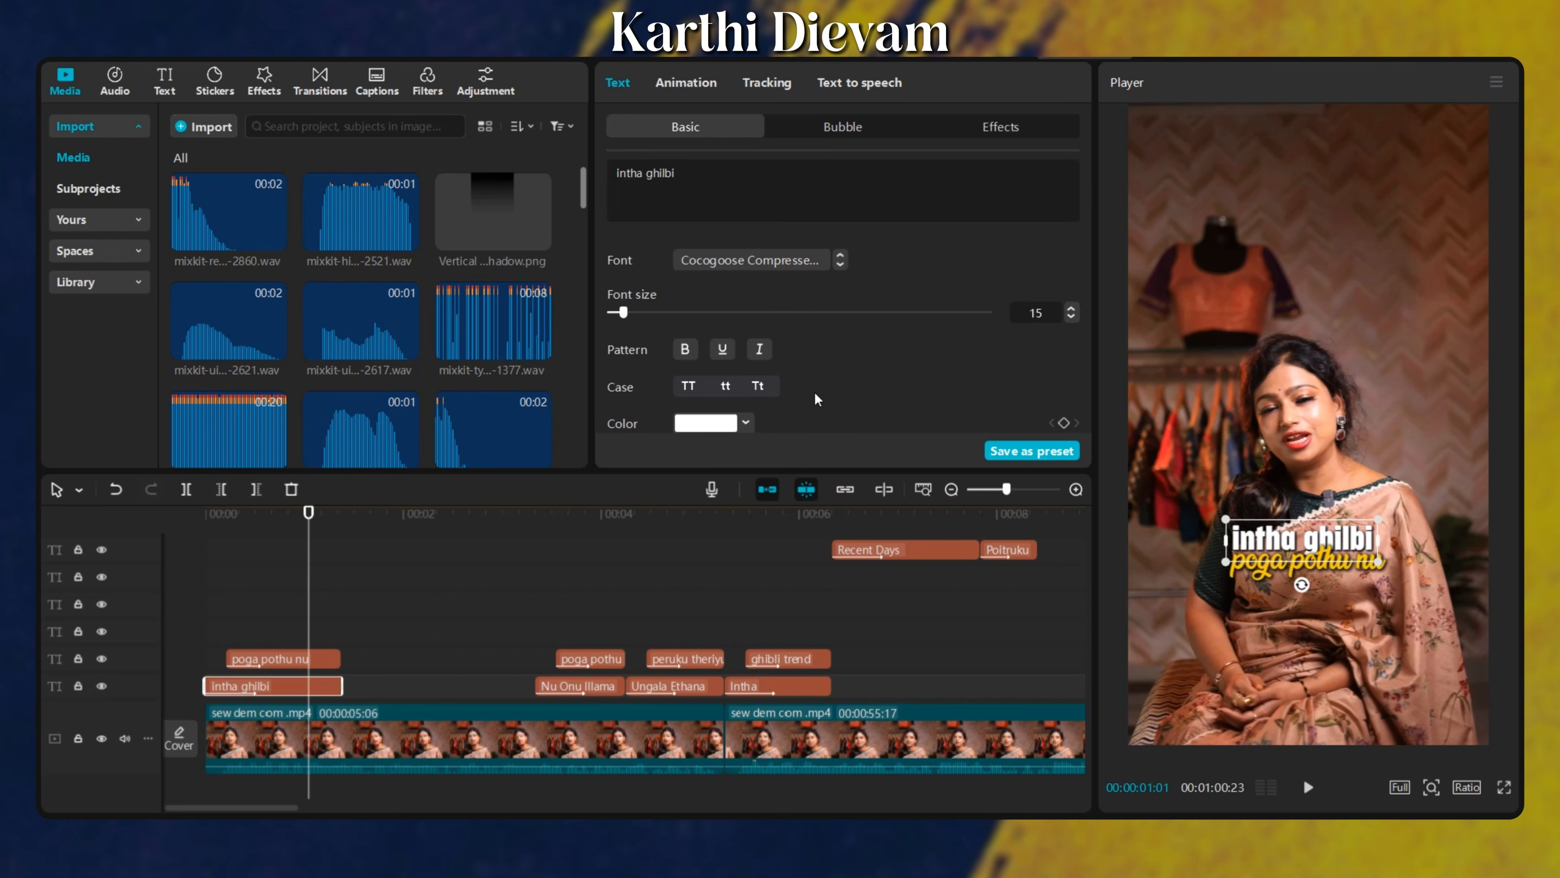
click(758, 388)
Replace the text of the pasted yellow caption with "Photo Trend Nala" in title case.
click(270, 659)
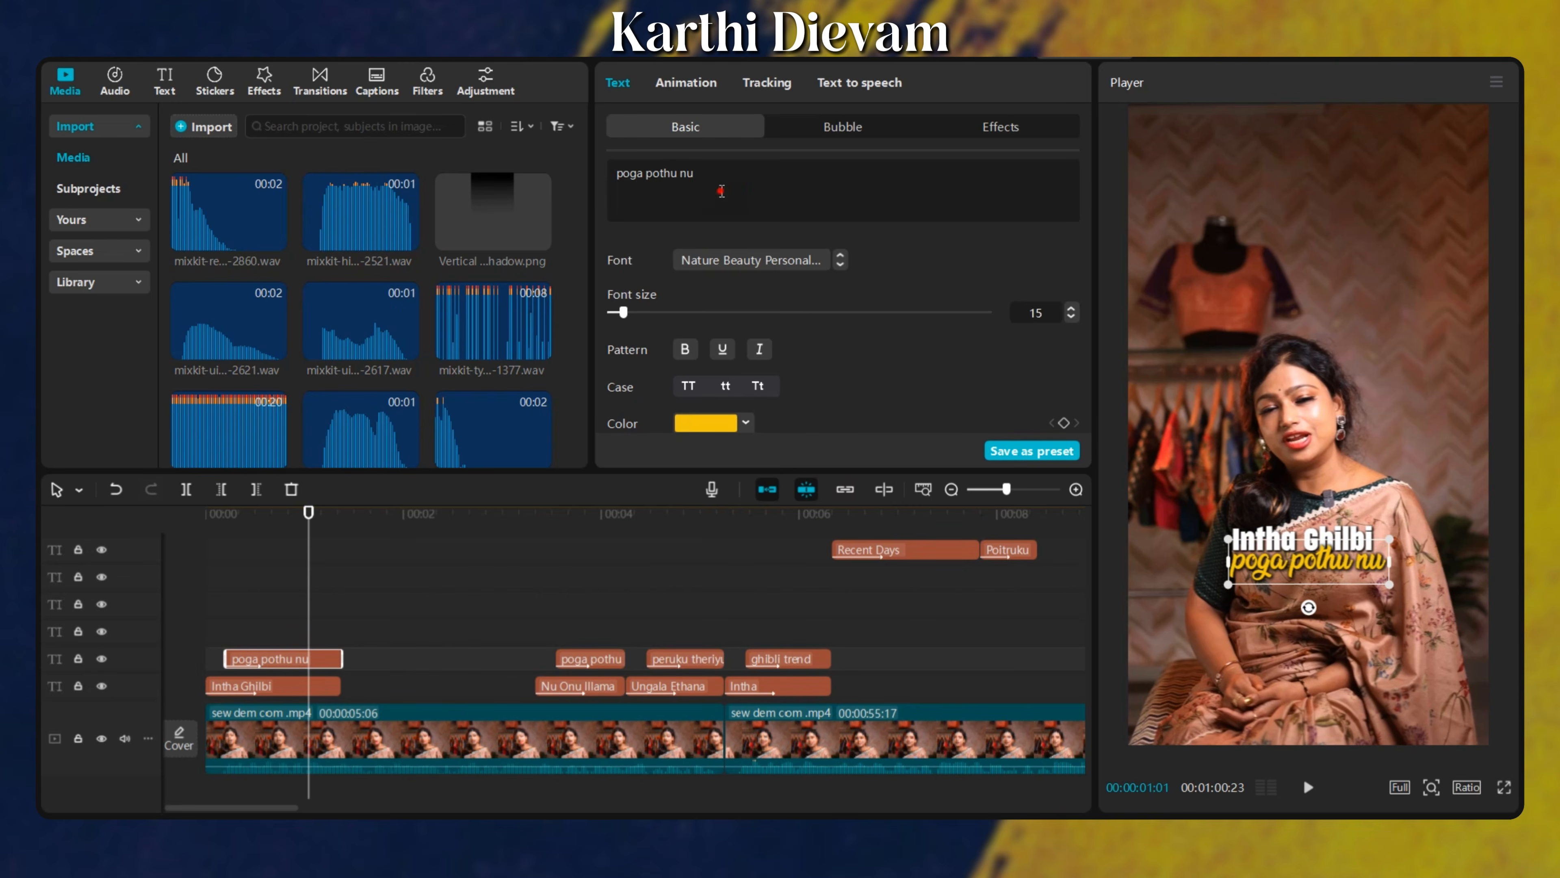
drag(721, 190, 432, 136)
text(p)
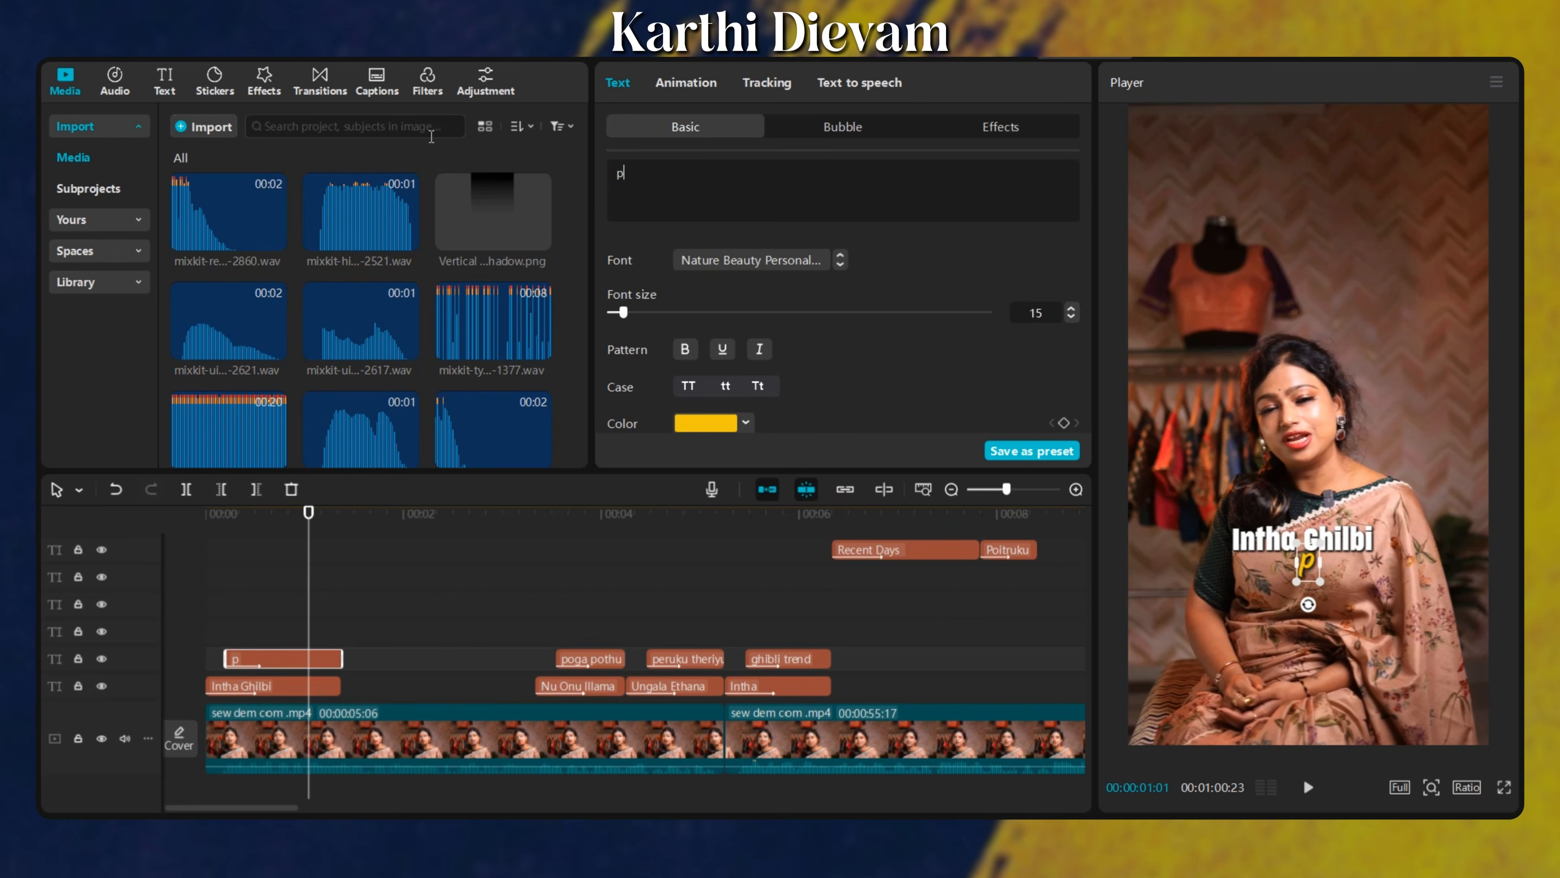
text(hoto tren)
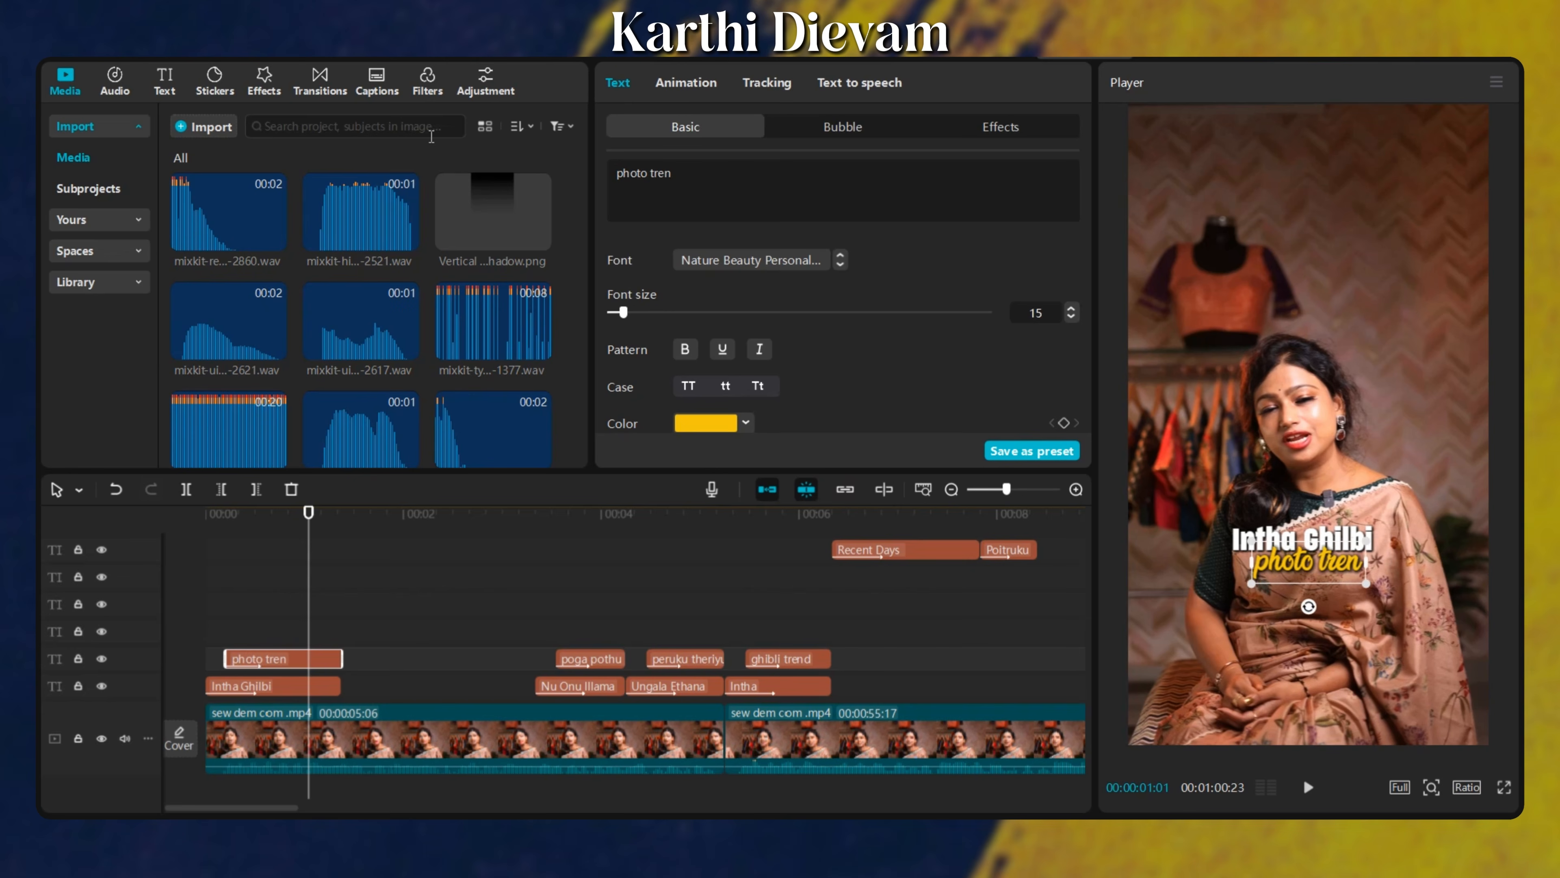
text(d nala)
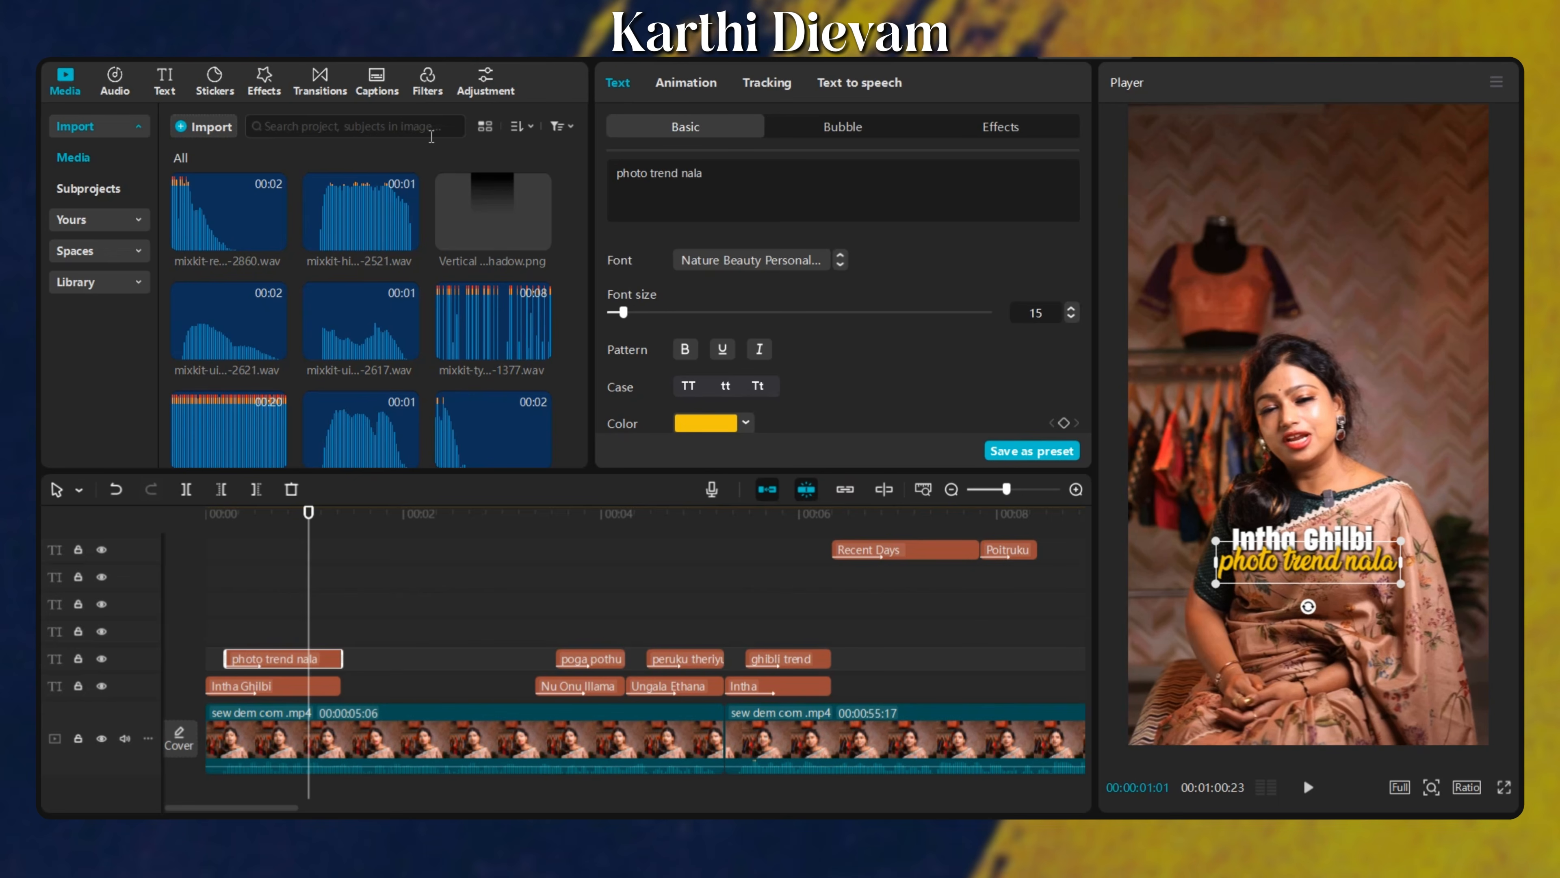
click(757, 386)
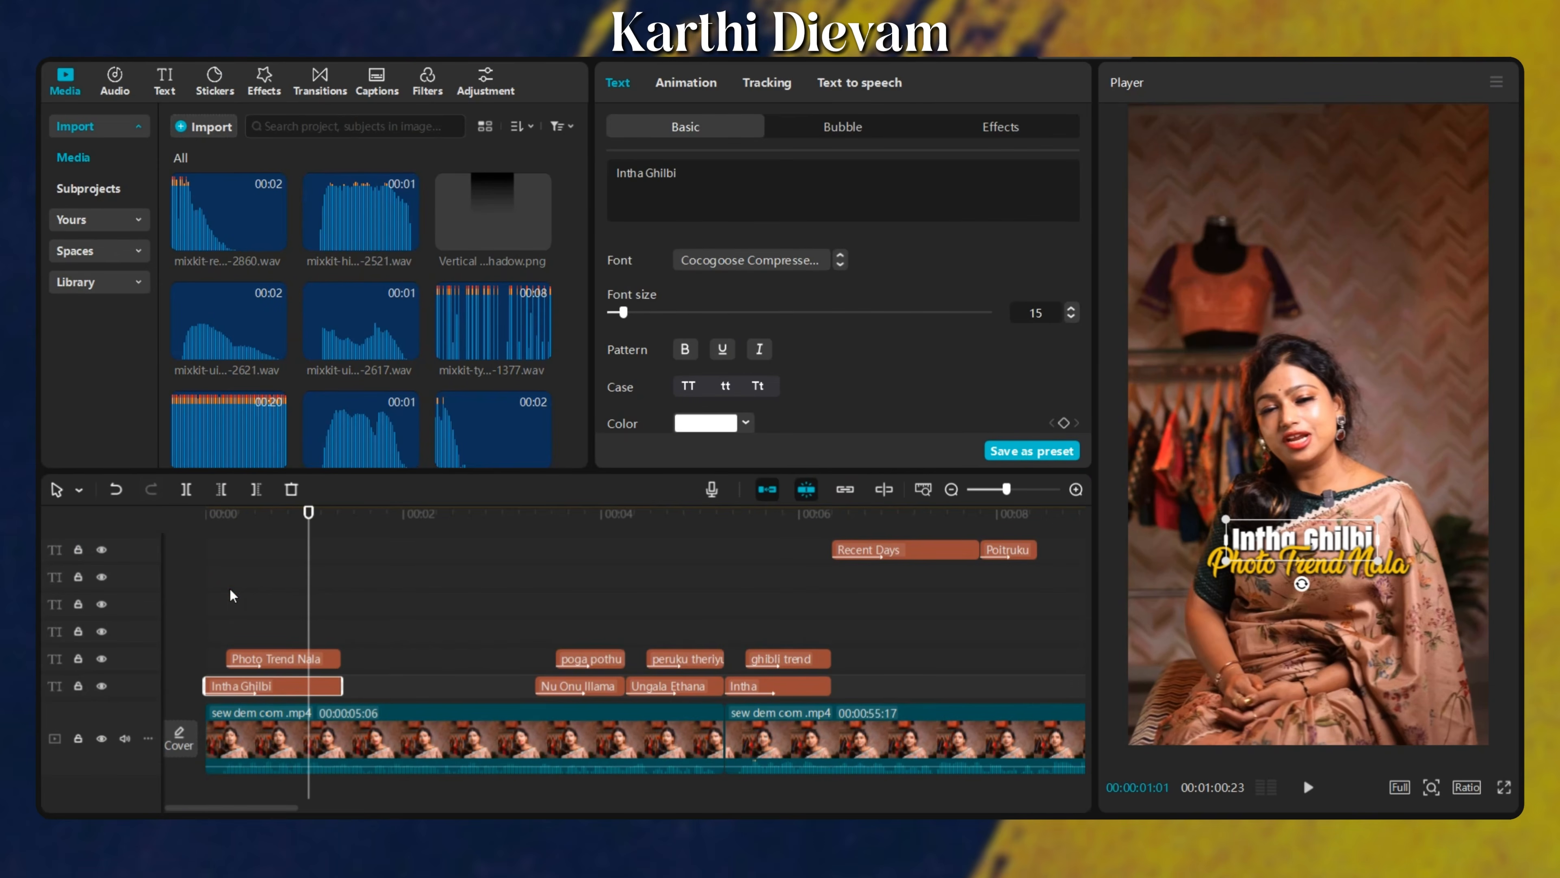
Place the ChatGPT illustration of the woman in the saree on a track above the main video at the timeline start.
drag(229, 586, 138, 602)
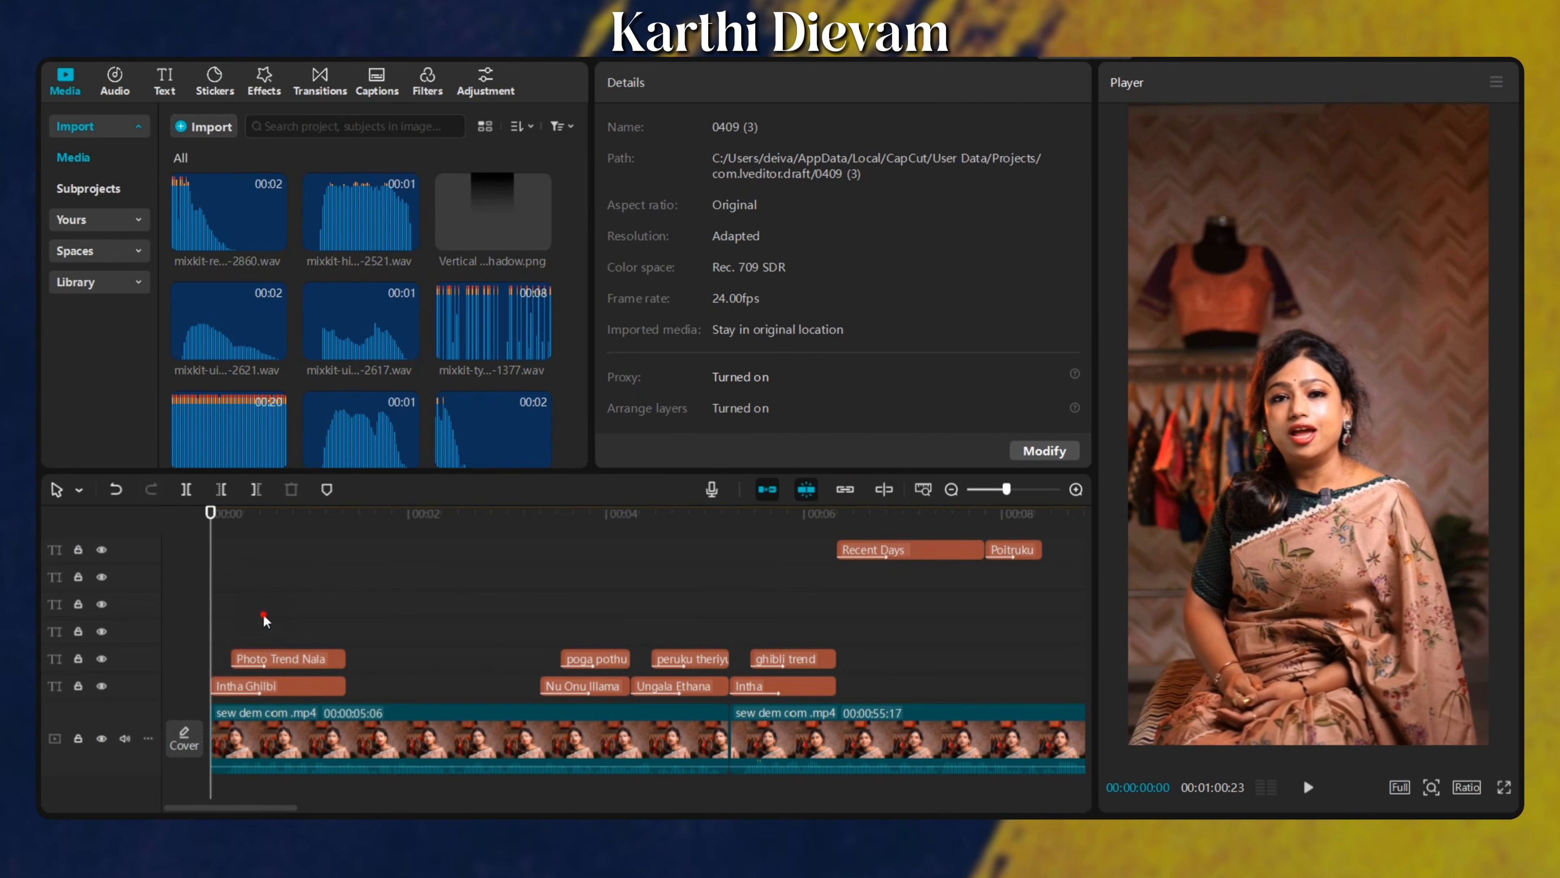
scroll(341, 651, up, 2)
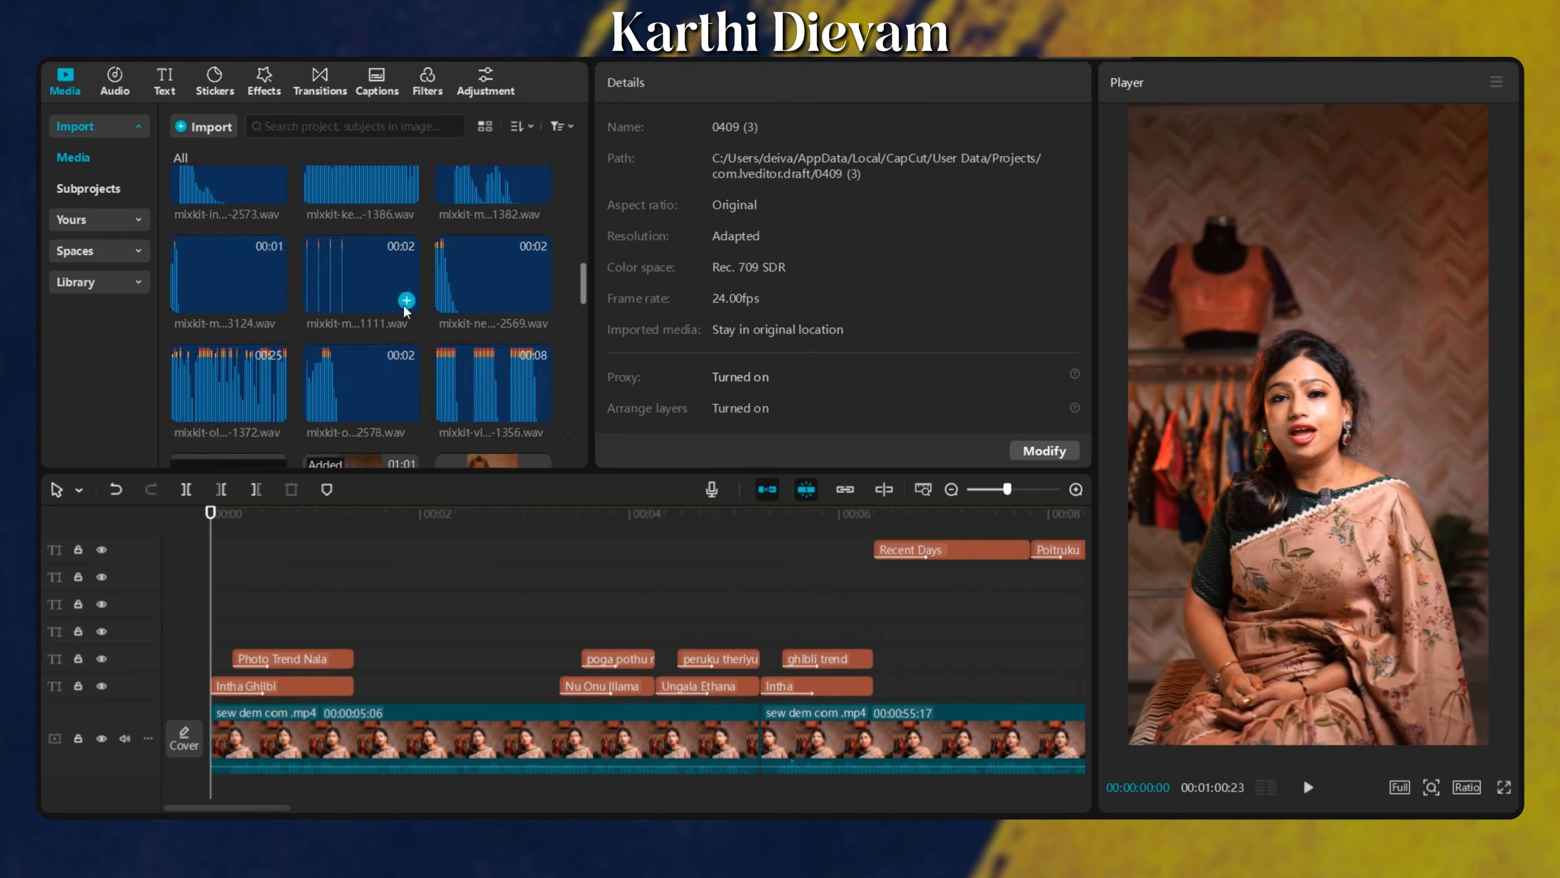
scroll(414, 354, down, 2)
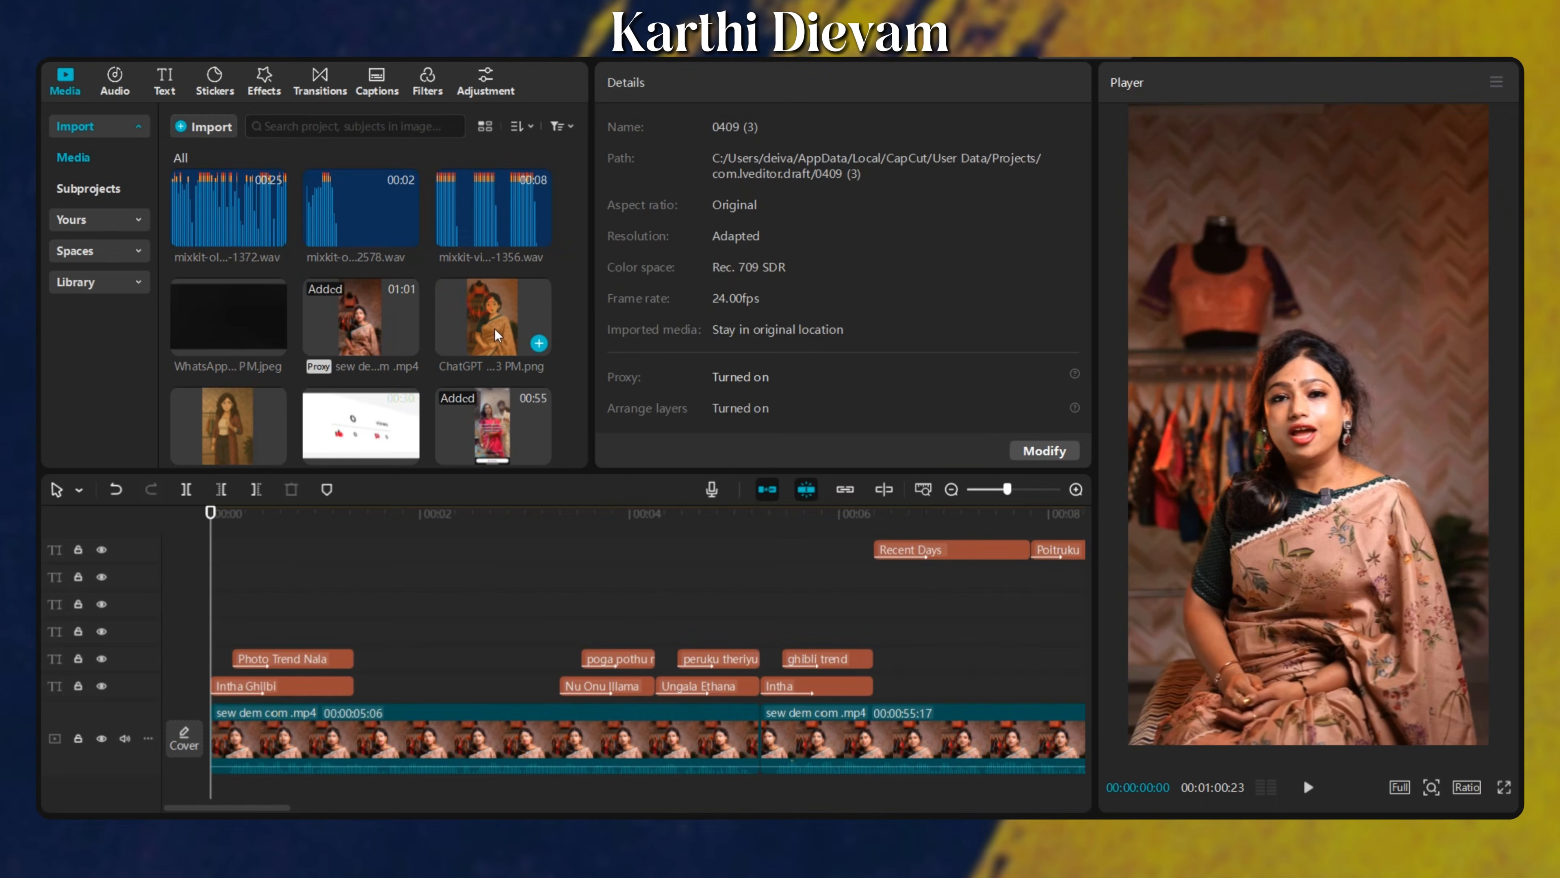
click(506, 347)
drag(506, 347, 208, 629)
Trim the illustration clip so that it ends at 00:00:01:09, together with the "Photo Trend Nala" caption.
click(329, 602)
drag(332, 615, 361, 652)
scroll(361, 653, down, 1)
scroll(362, 653, down, 1)
scroll(349, 636, up, 1)
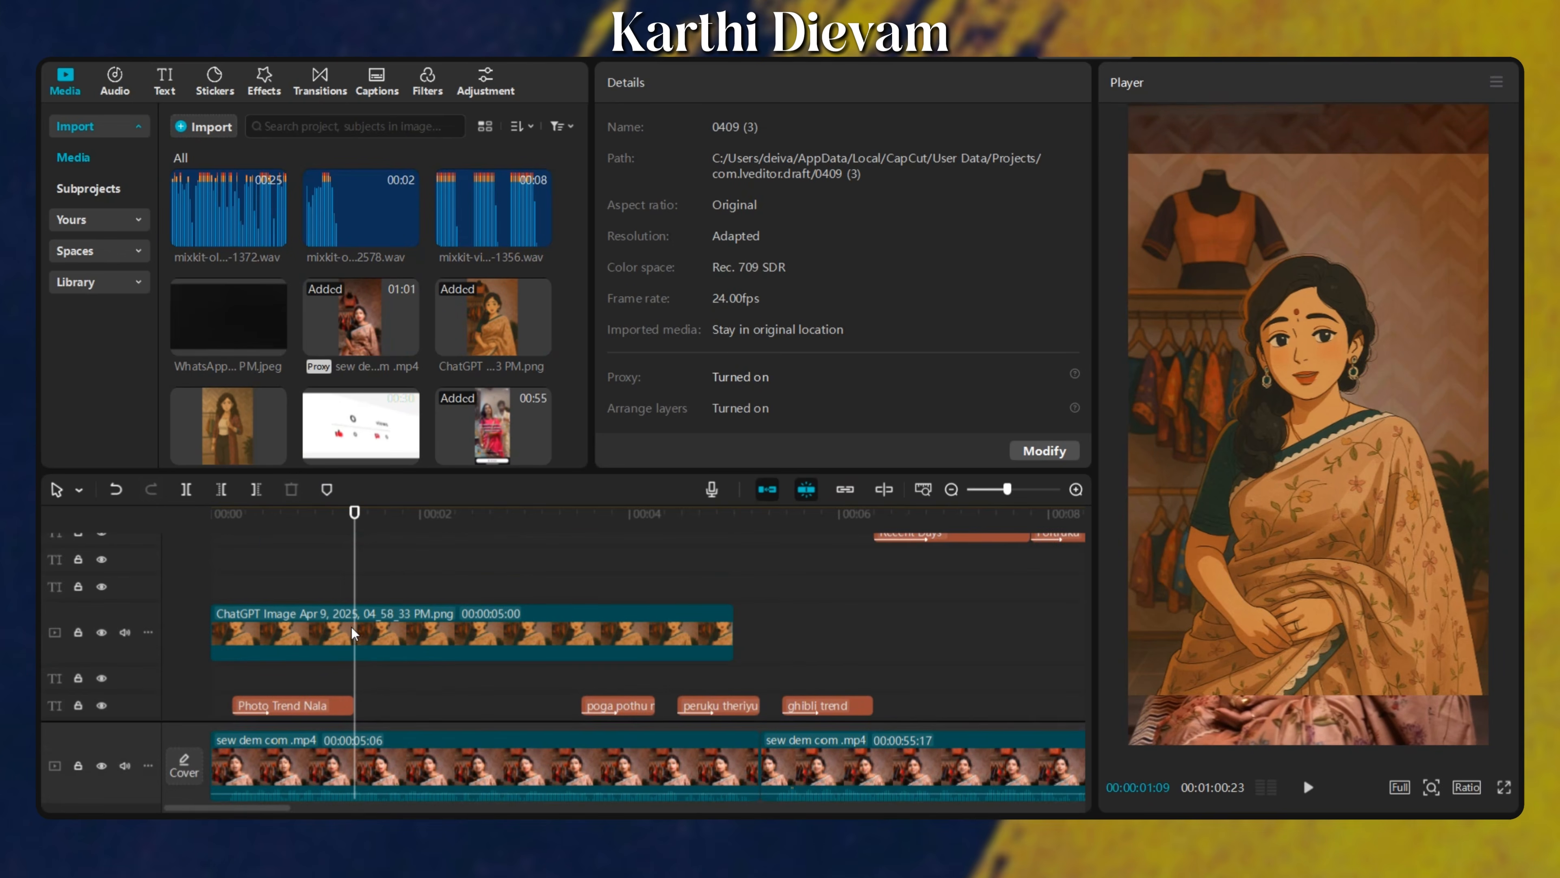
click(348, 637)
key(w)
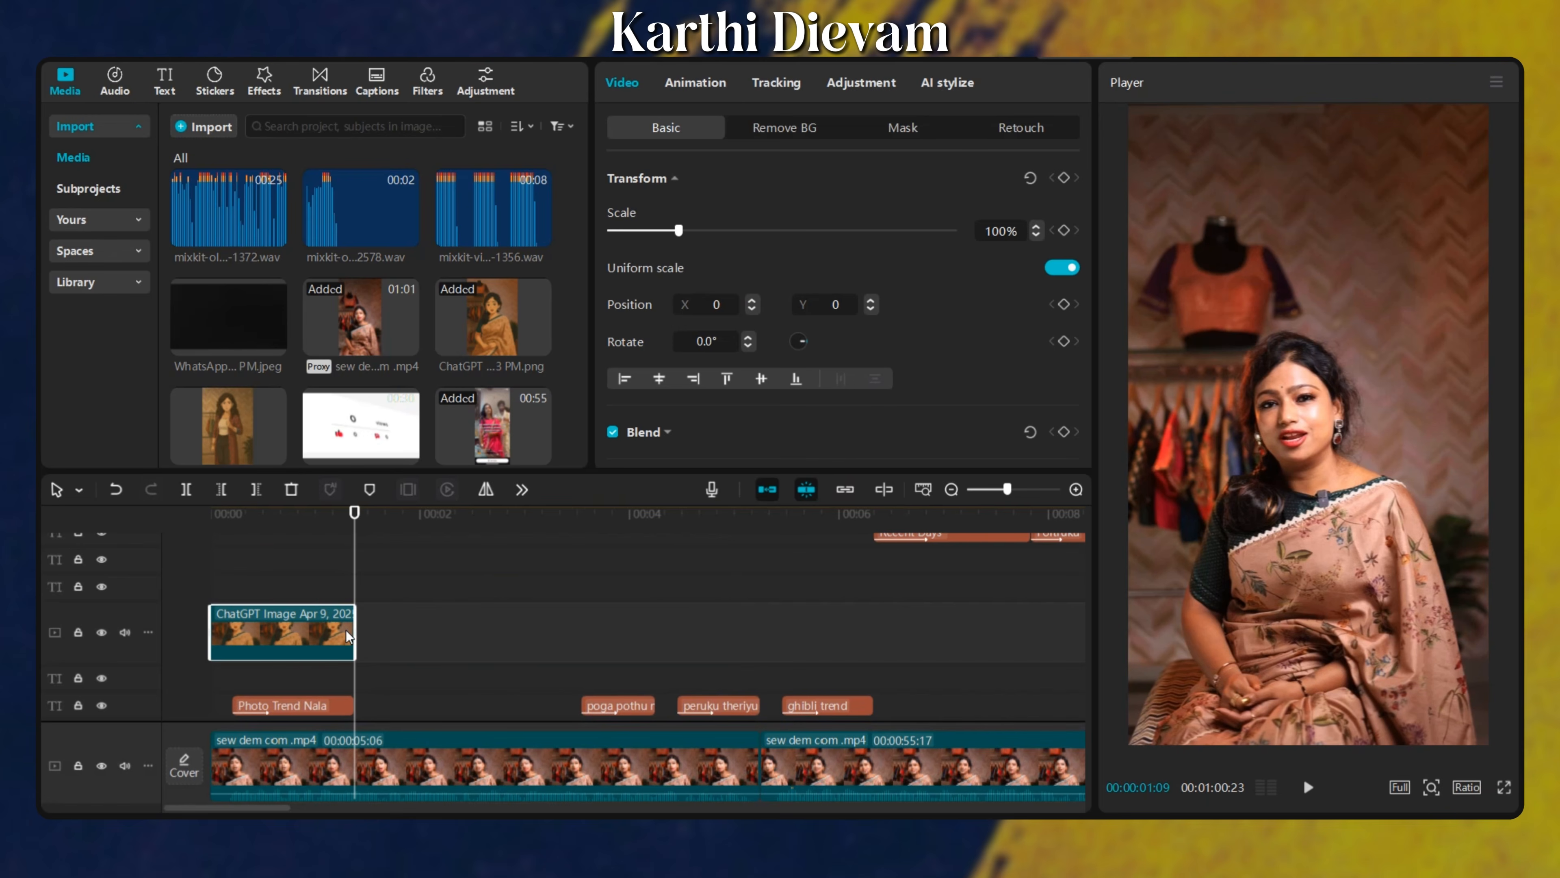
Scale the illustration to 119% so that it fills the whole frame.
drag(296, 571, 39, 616)
scroll(324, 616, up, 5)
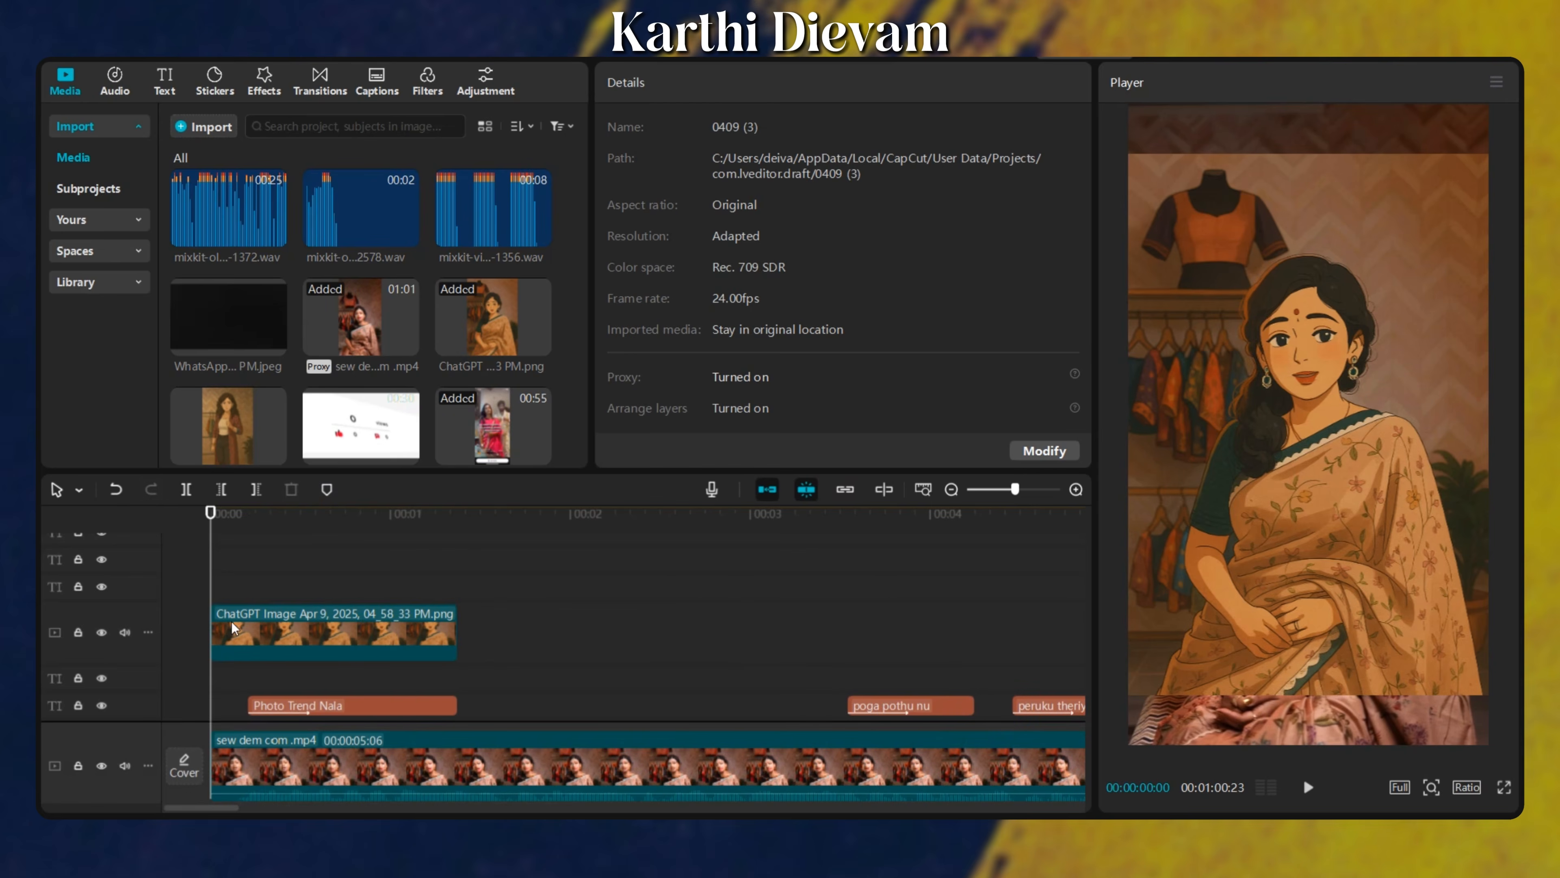
click(271, 588)
click(328, 626)
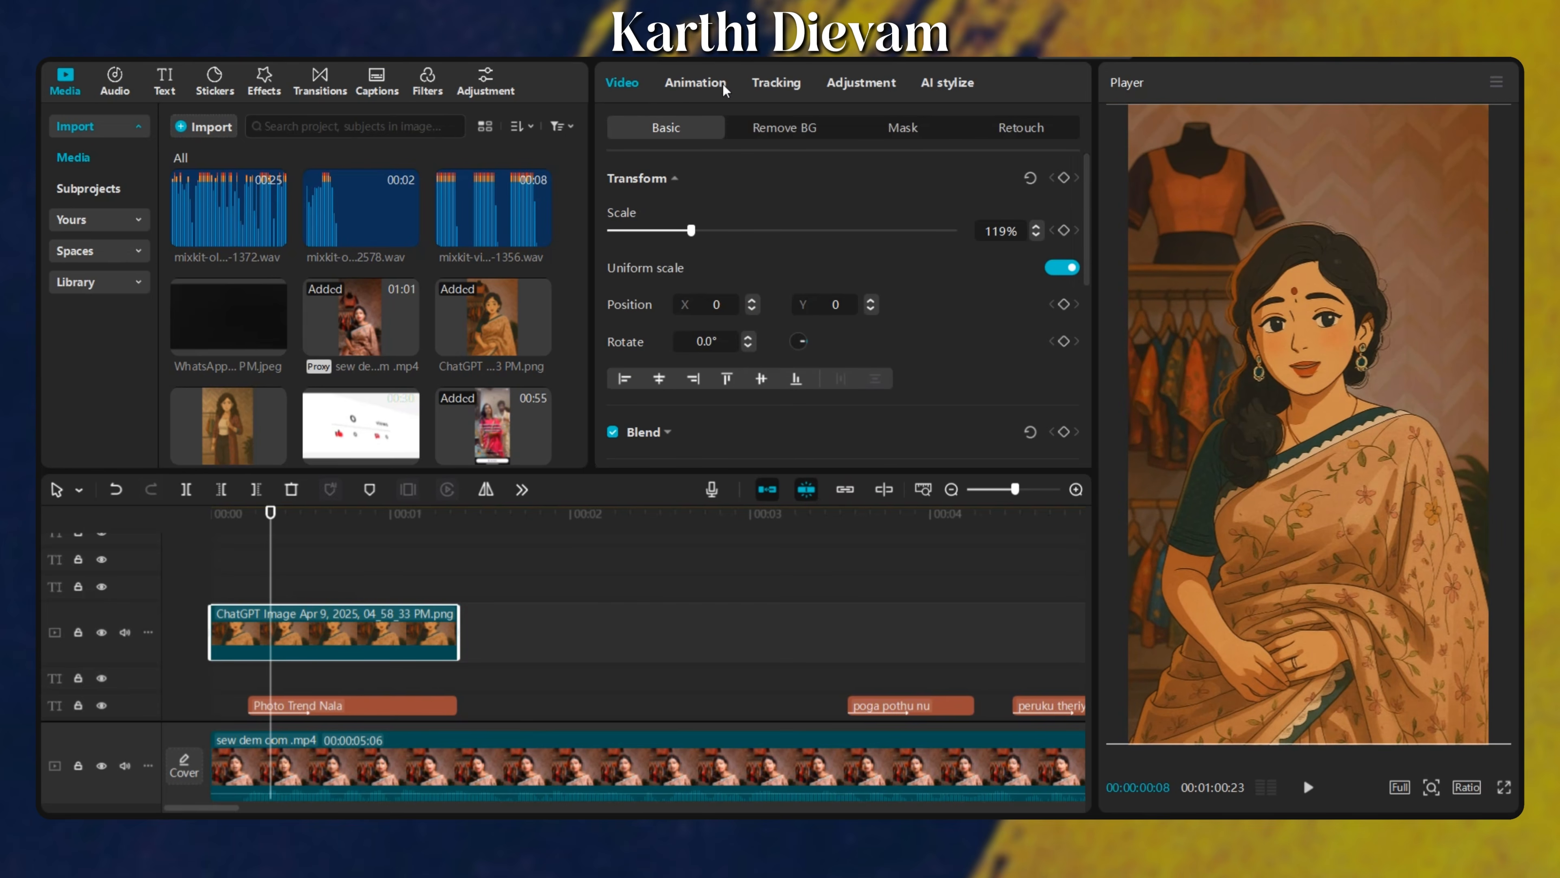
Apply the Fade In entrance animation to the illustration and play the opening back.
click(695, 82)
click(786, 197)
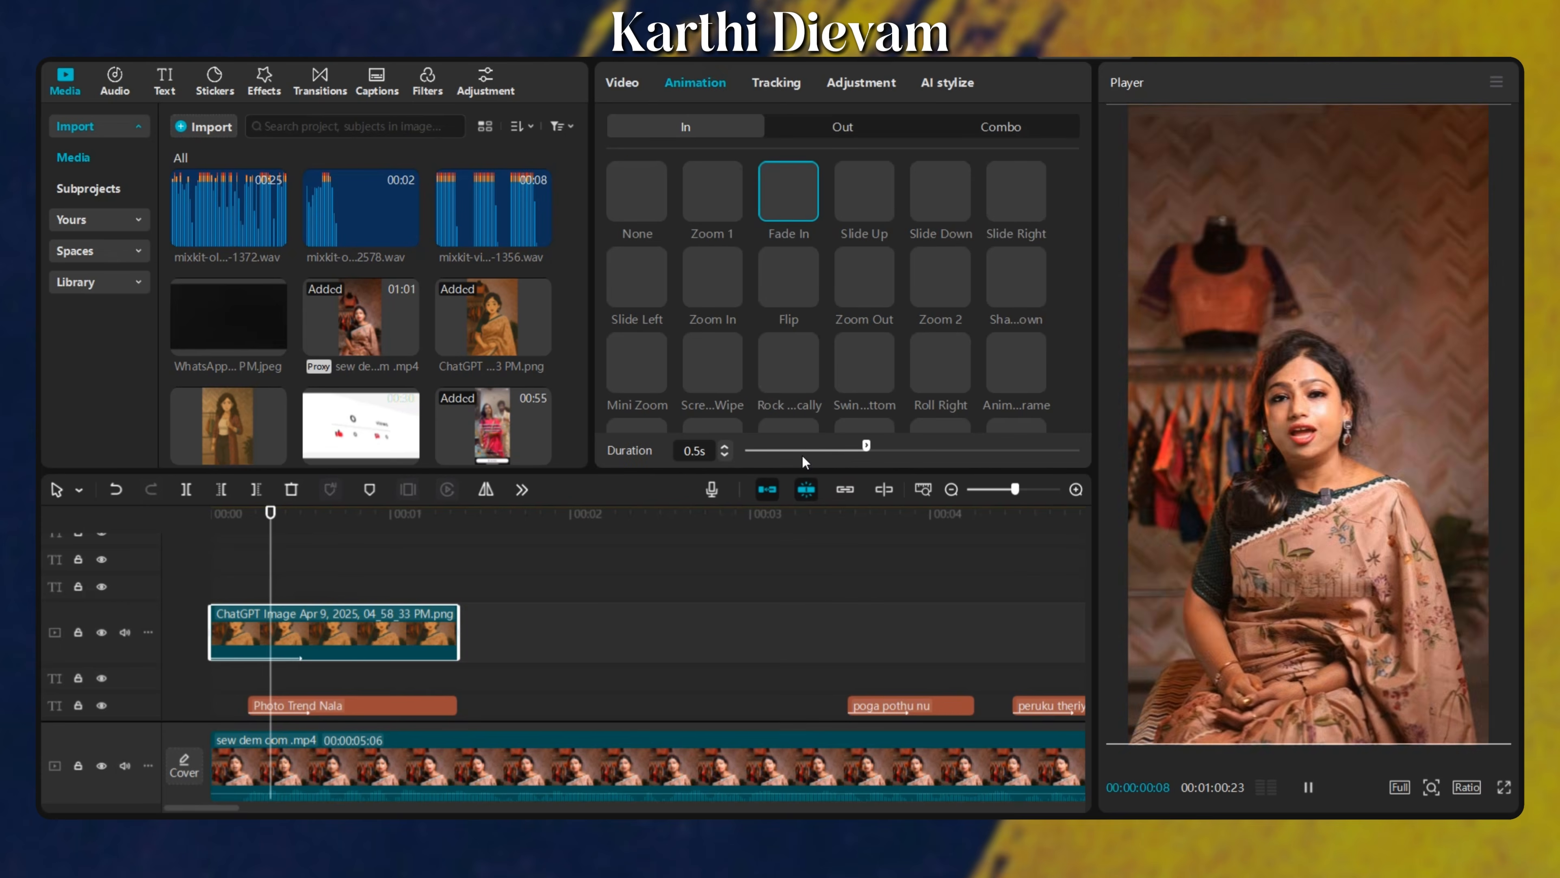
click(248, 545)
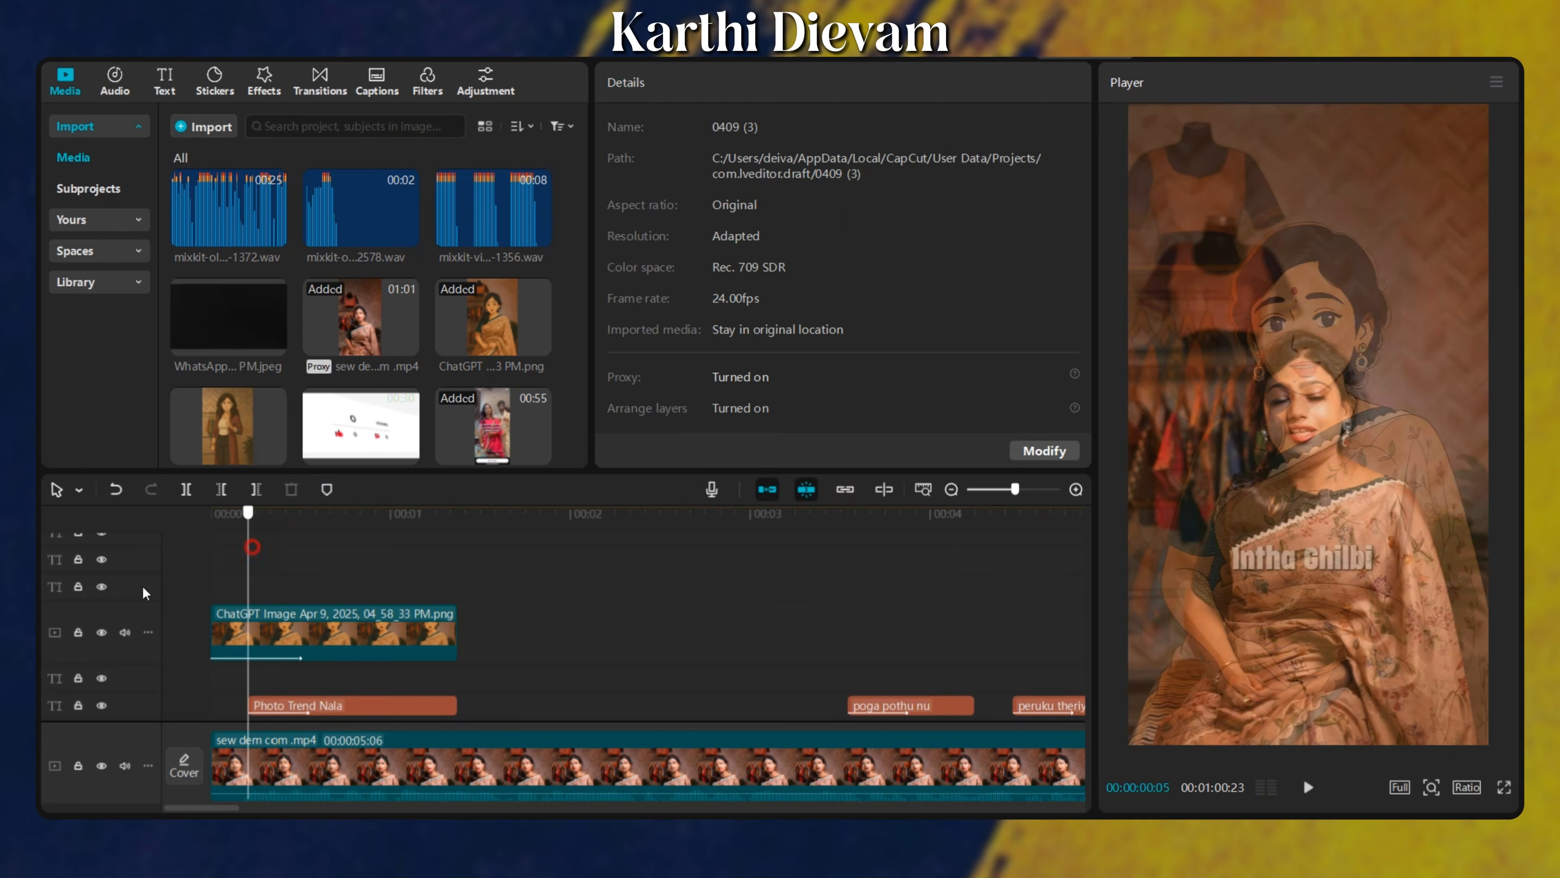
click(184, 609)
key(space)
Move the "Intha Ghilbi" and "Photo Trend Nala" captions to tracks above the illustration and preview them.
scroll(213, 619, up, 4)
scroll(276, 628, down, 3)
scroll(404, 676, down, 2)
key(space)
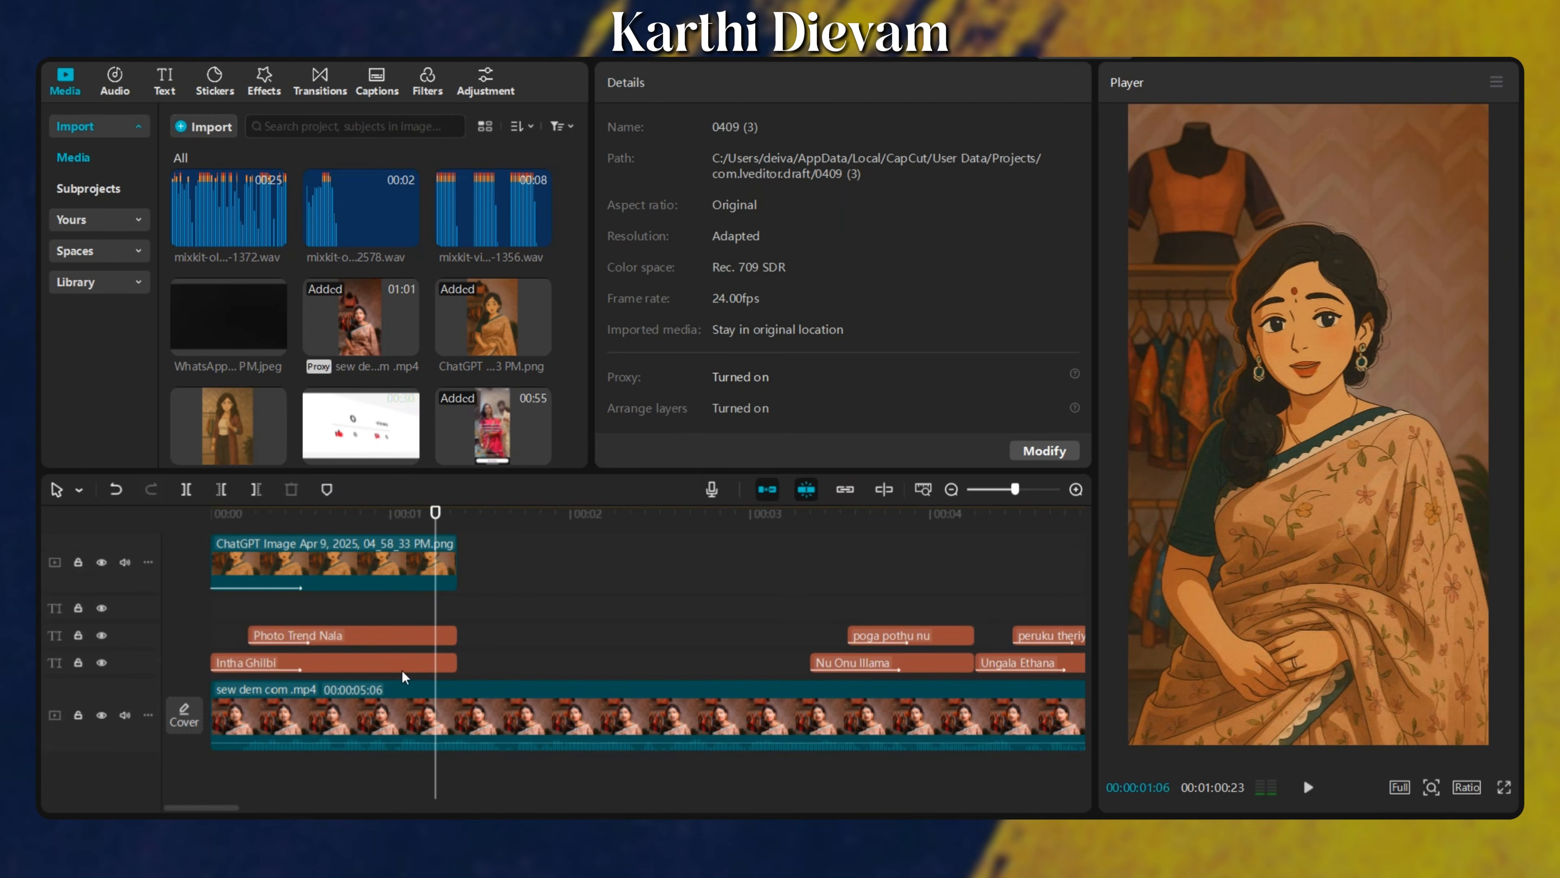
drag(422, 608, 401, 541)
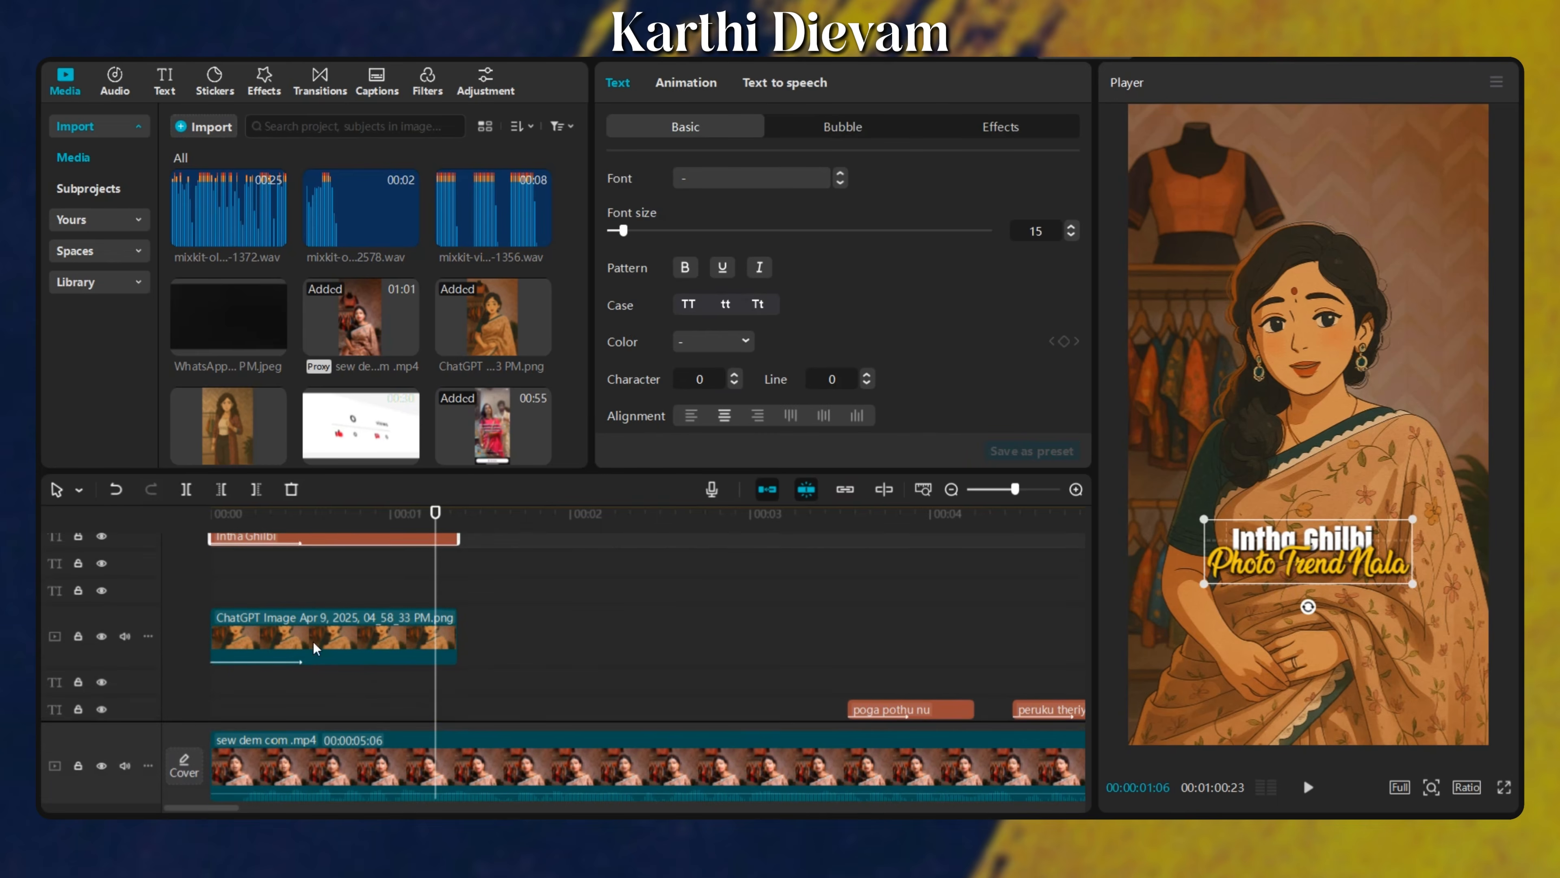
scroll(315, 644, up, 2)
click(296, 542)
click(92, 558)
key(space)
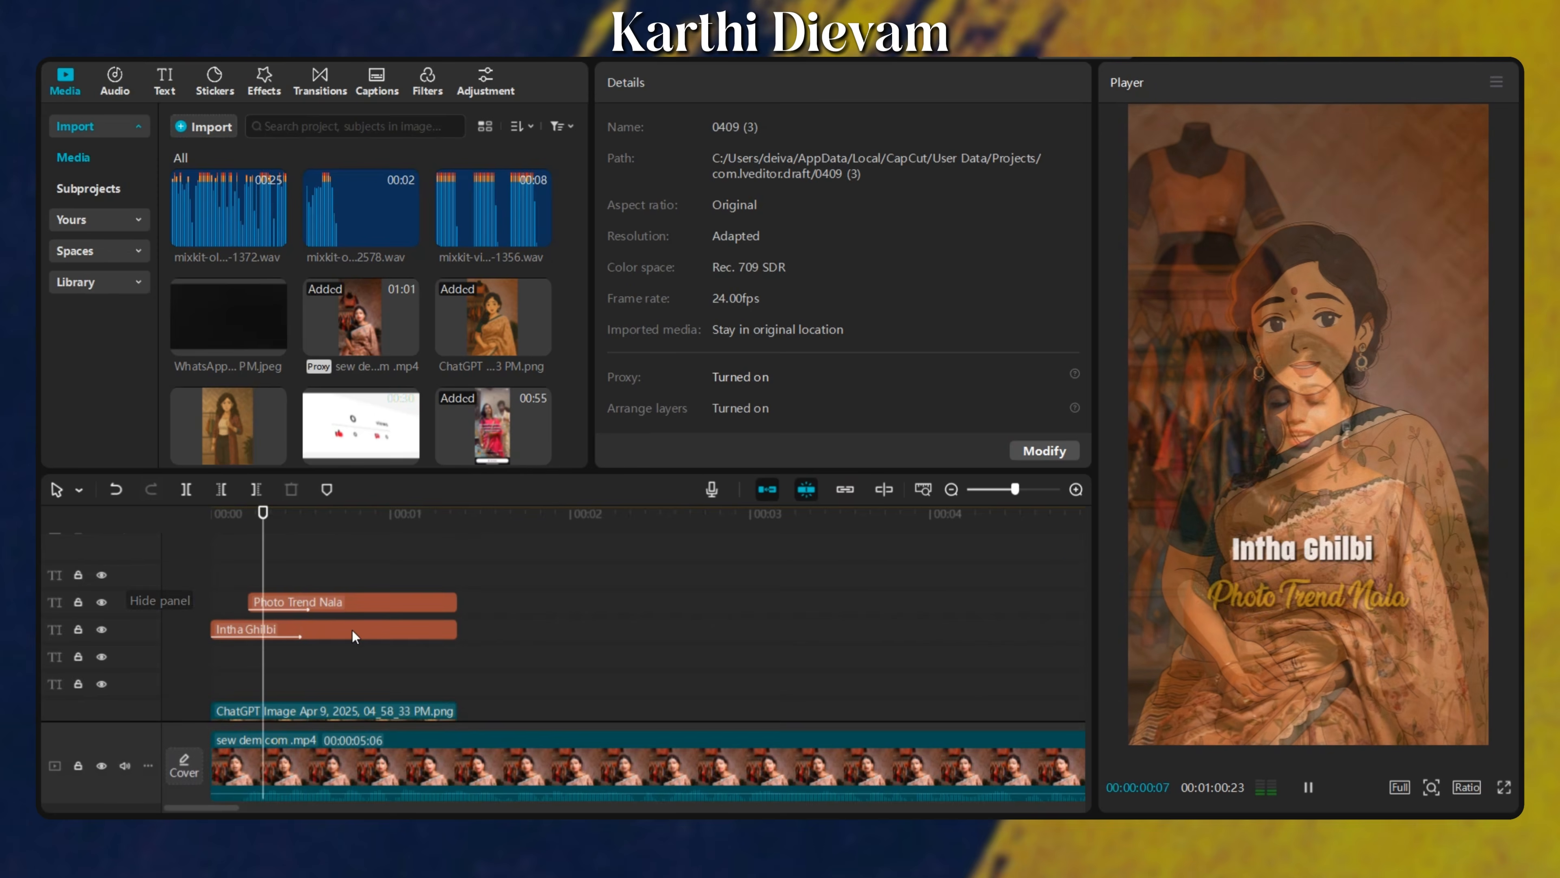
Split the main video clip at 00:00:01:09, where the illustration ends.
scroll(353, 637, down, 1)
click(373, 596)
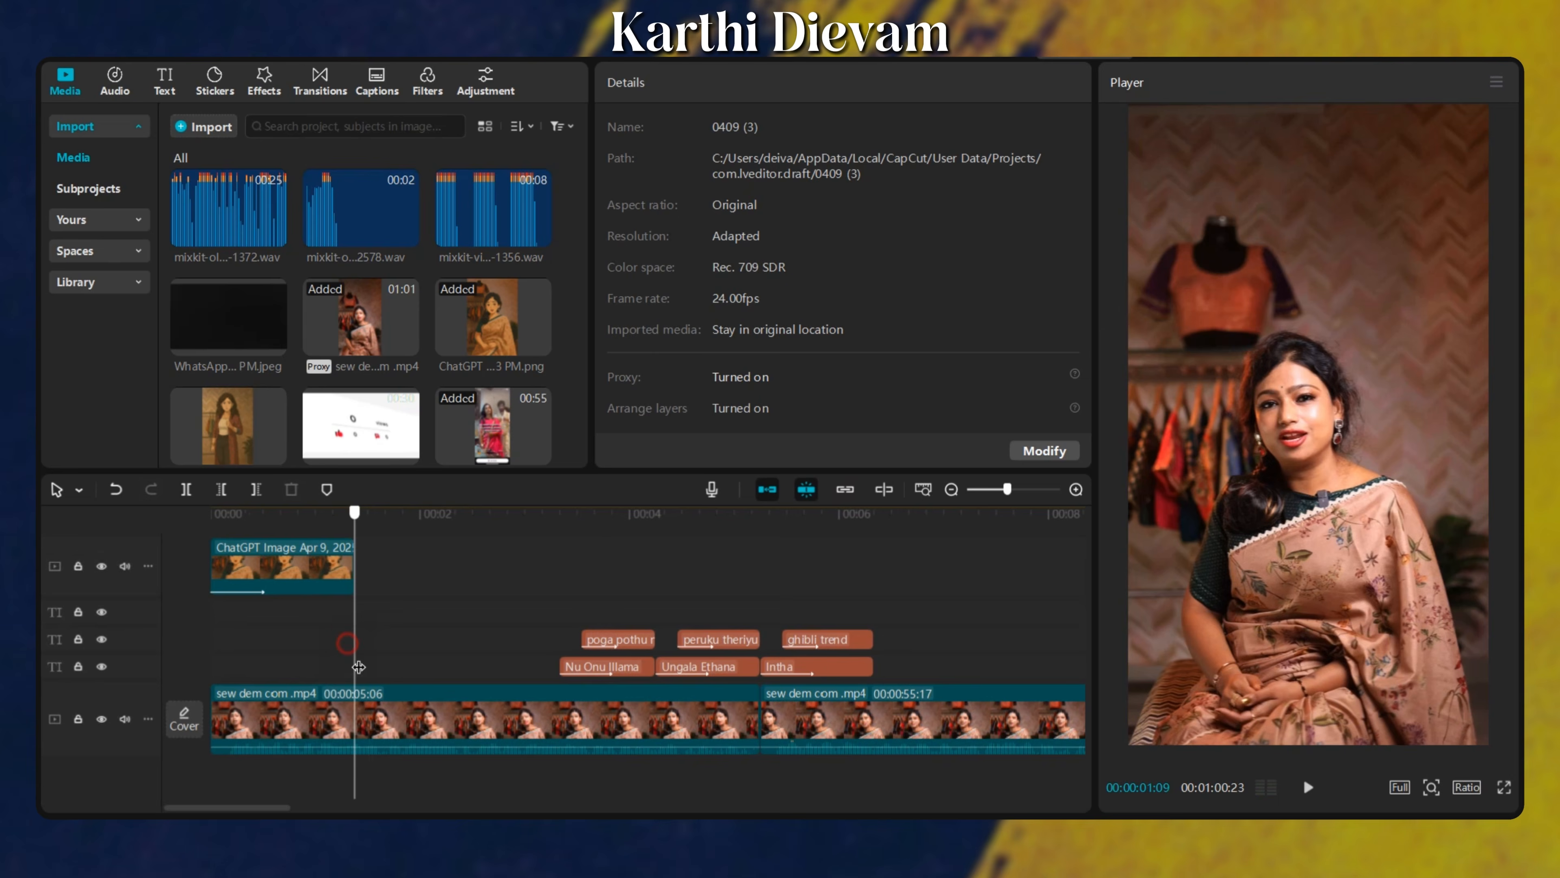
click(354, 735)
key(ctrl+b)
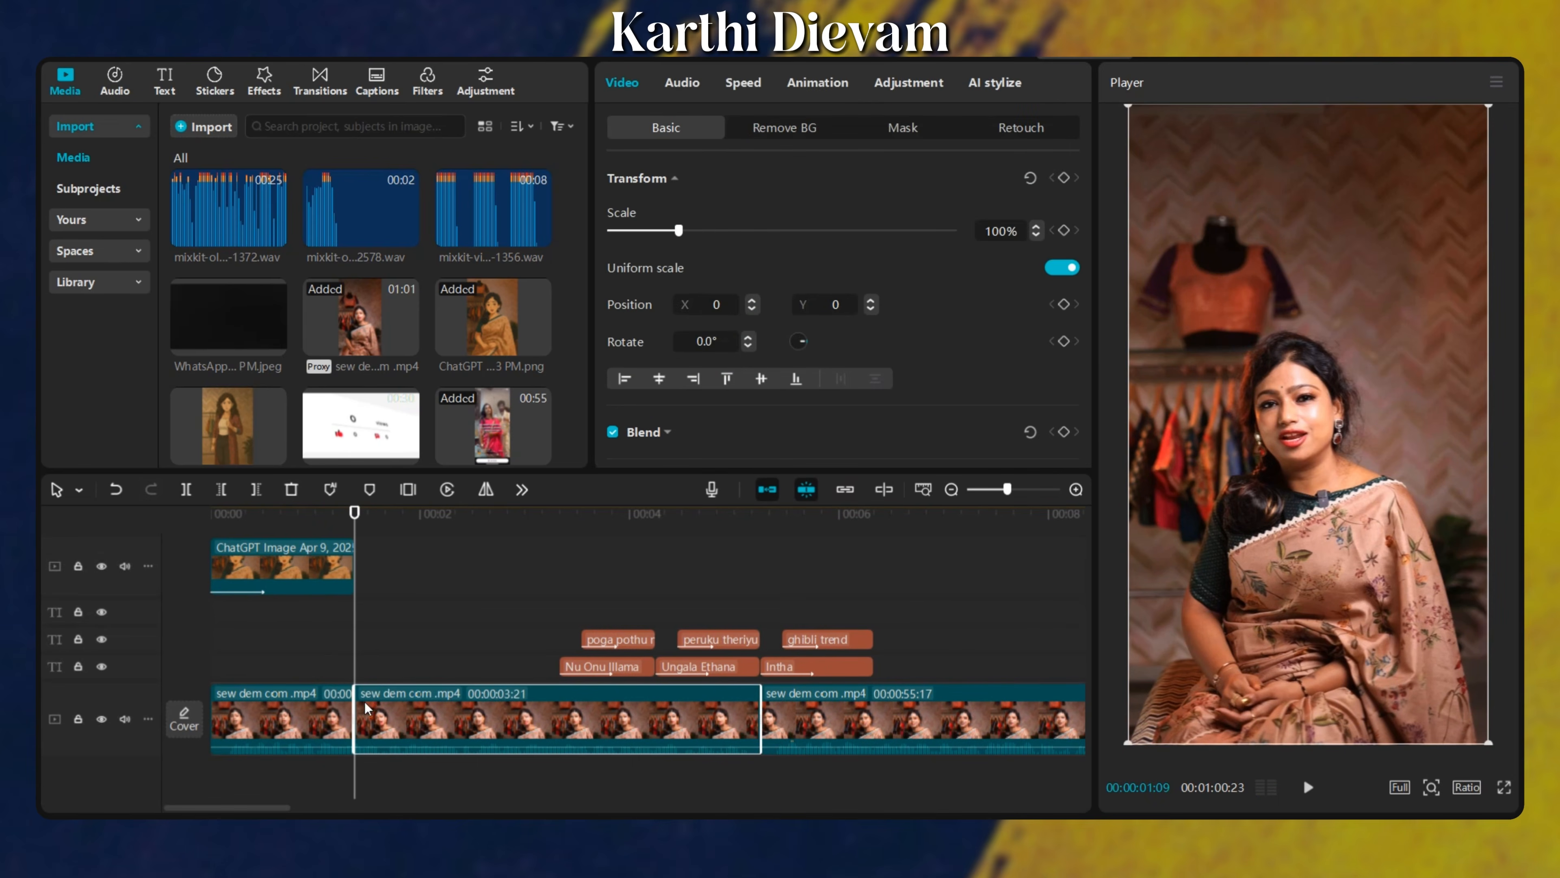
click(328, 649)
drag(328, 653, 290, 665)
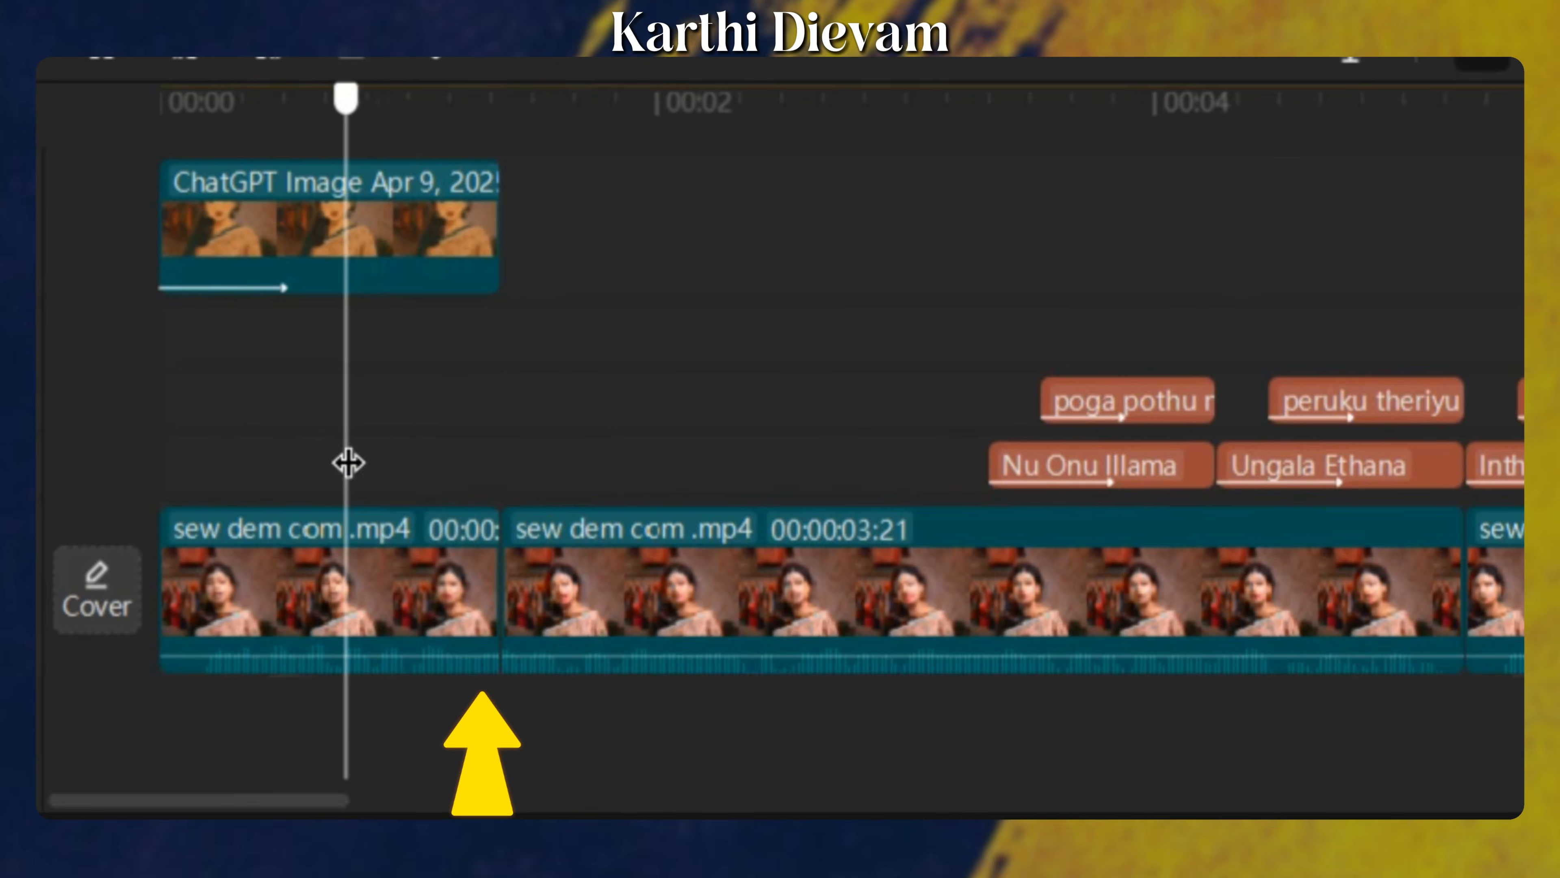
drag(348, 462, 501, 480)
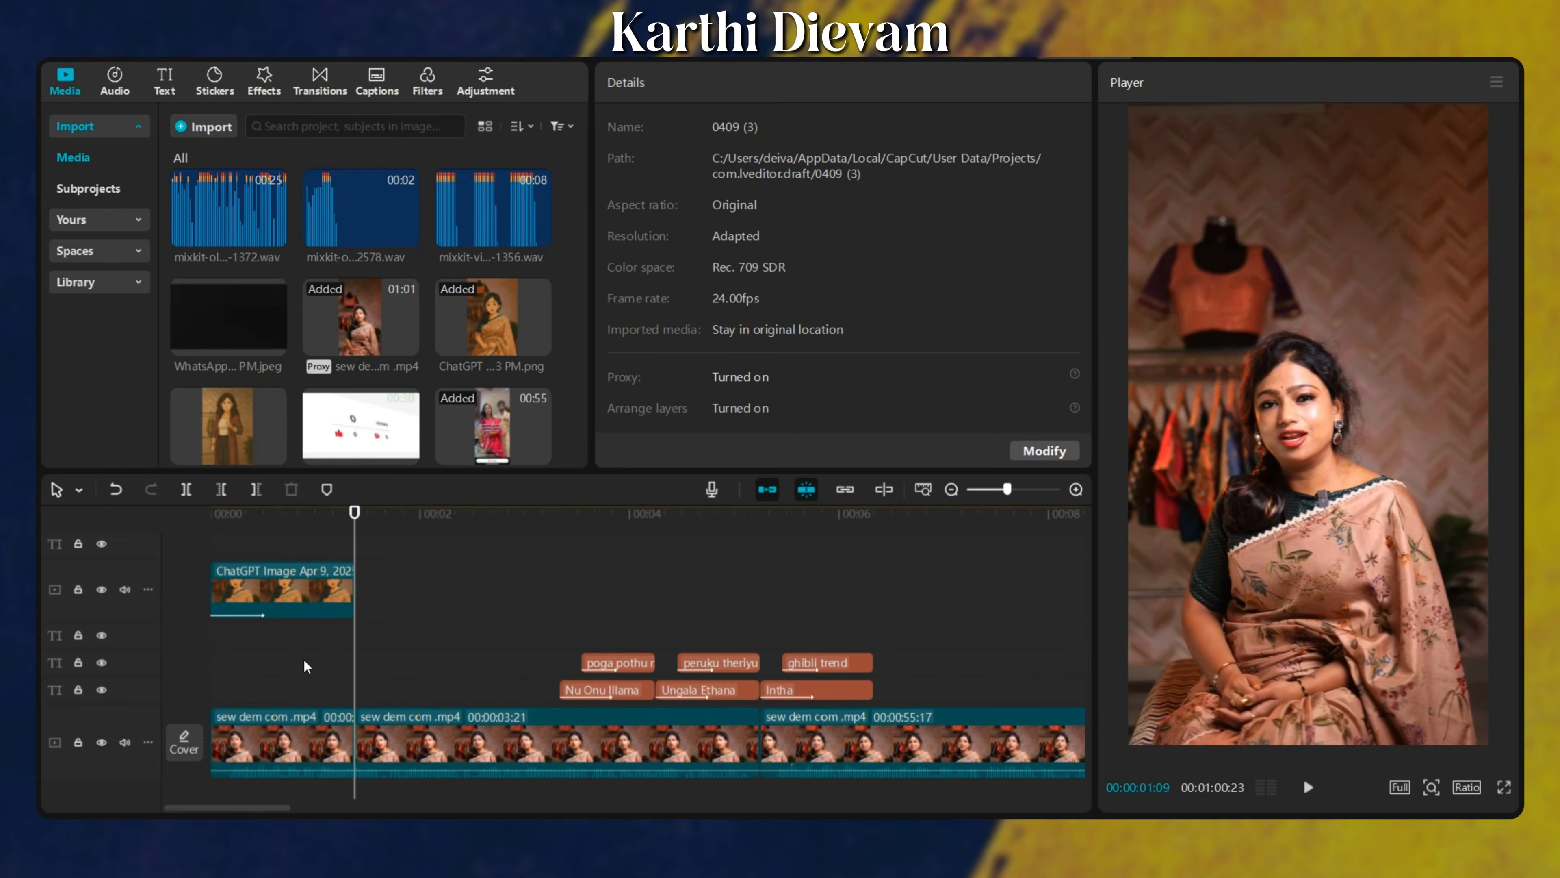
scroll(303, 660, up, 1)
drag(289, 667, 167, 692)
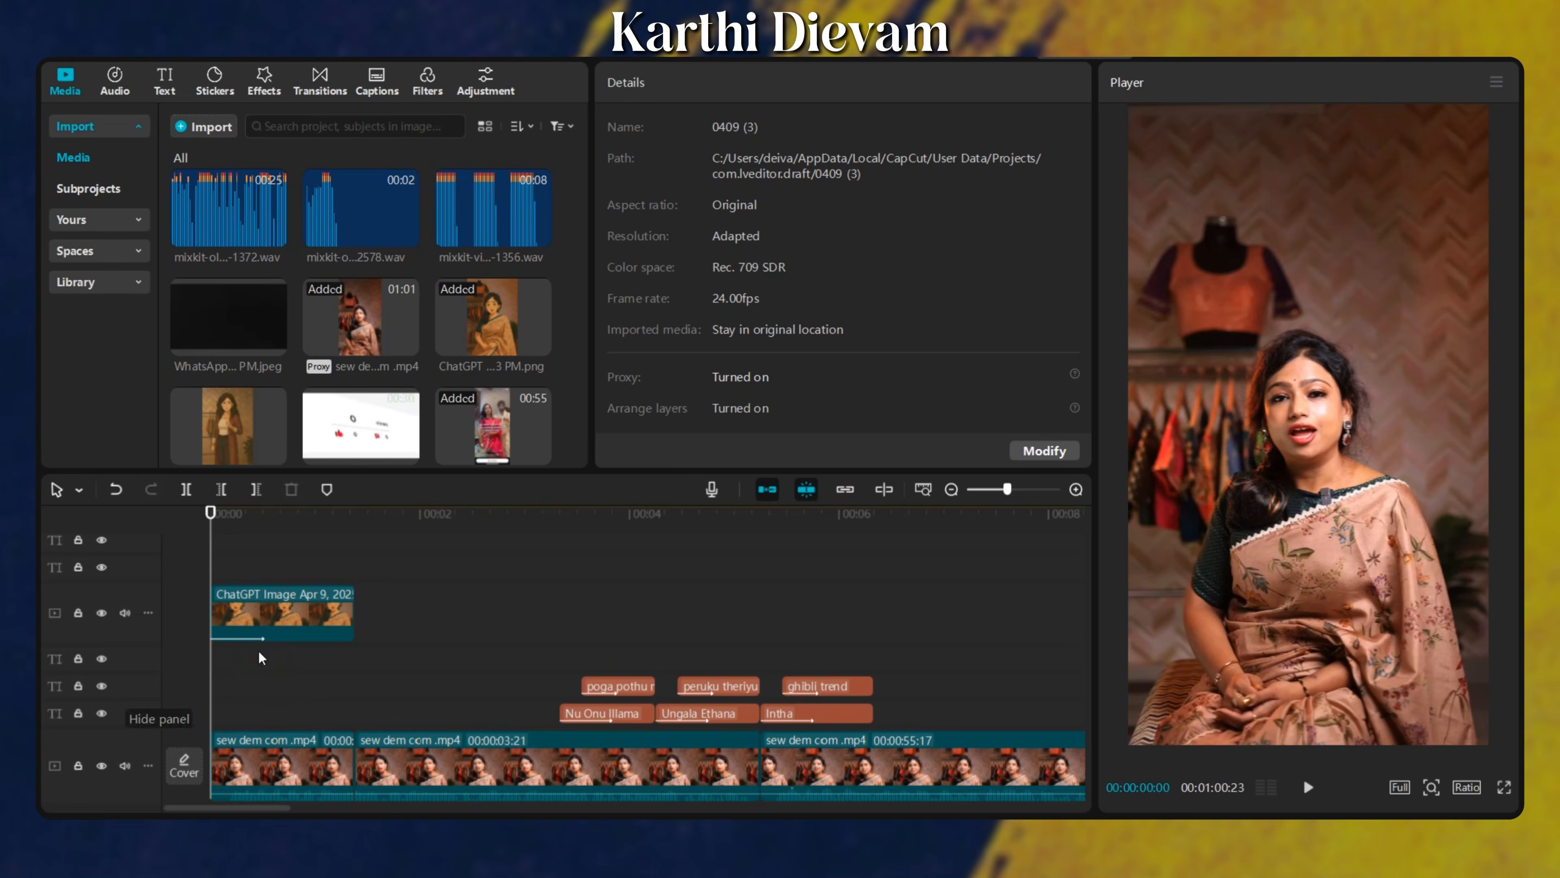
Add the mouse click sound effect video to a track above the illustration.
scroll(257, 648, up, 3)
scroll(251, 639, down, 1)
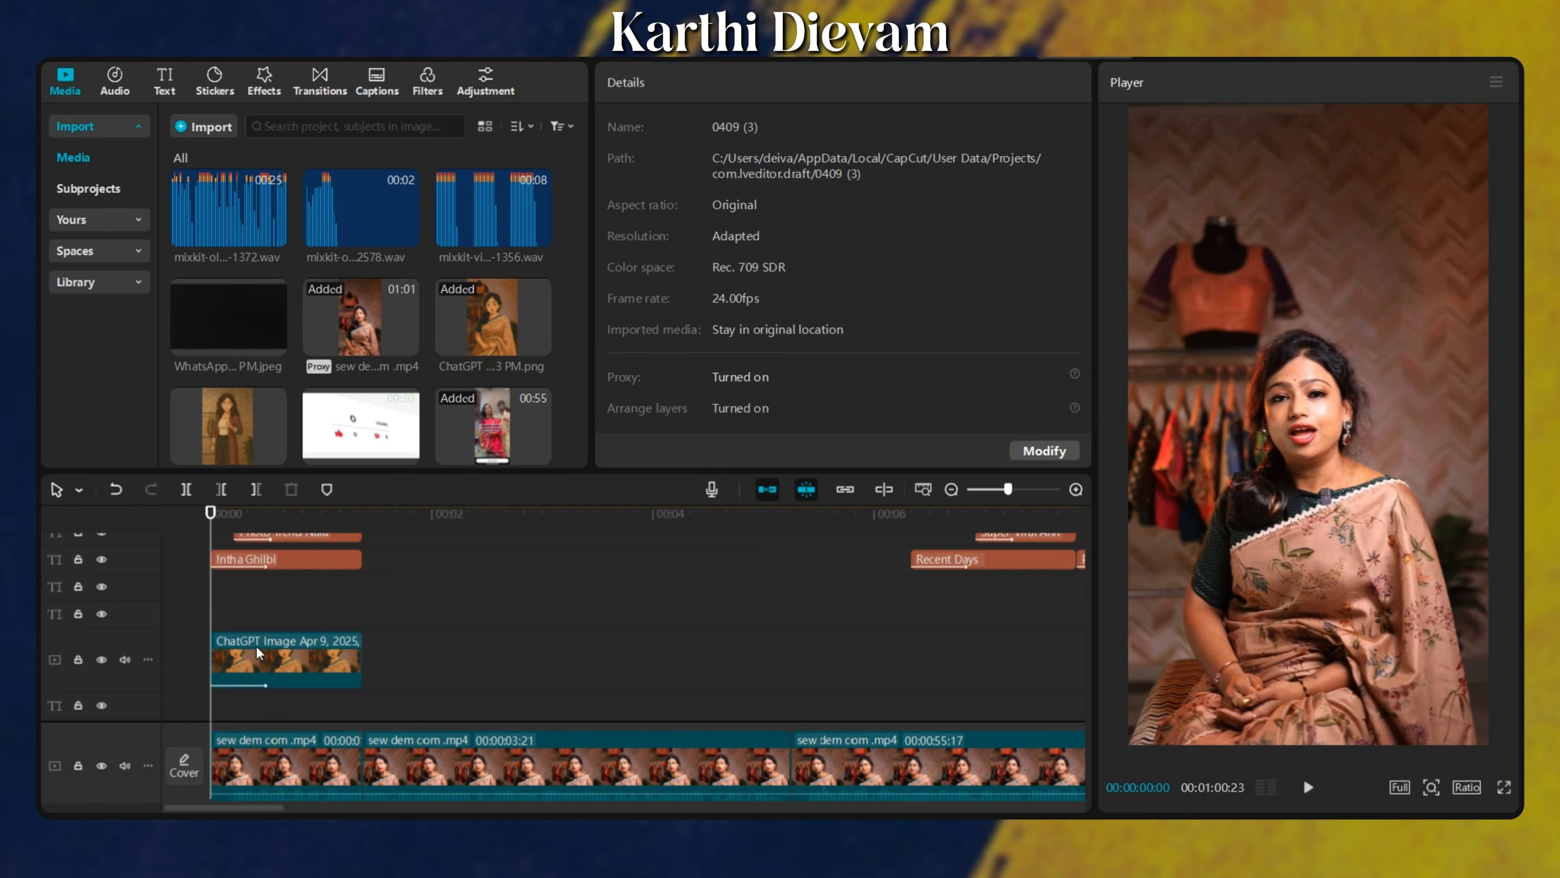
scroll(257, 648, down, 1)
scroll(368, 276, down, 5)
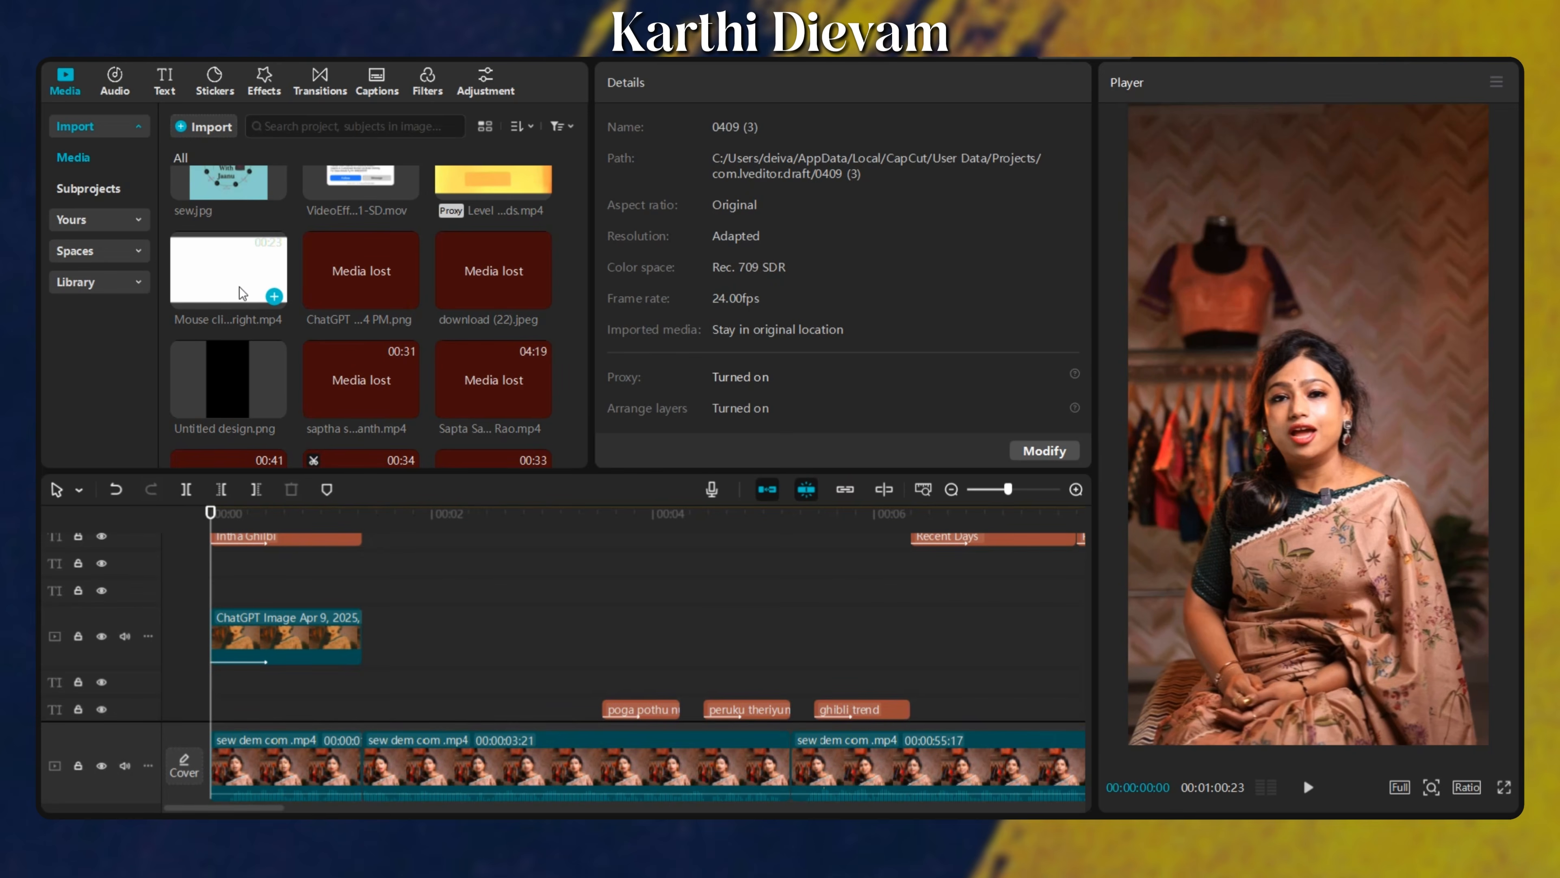
drag(241, 293, 308, 608)
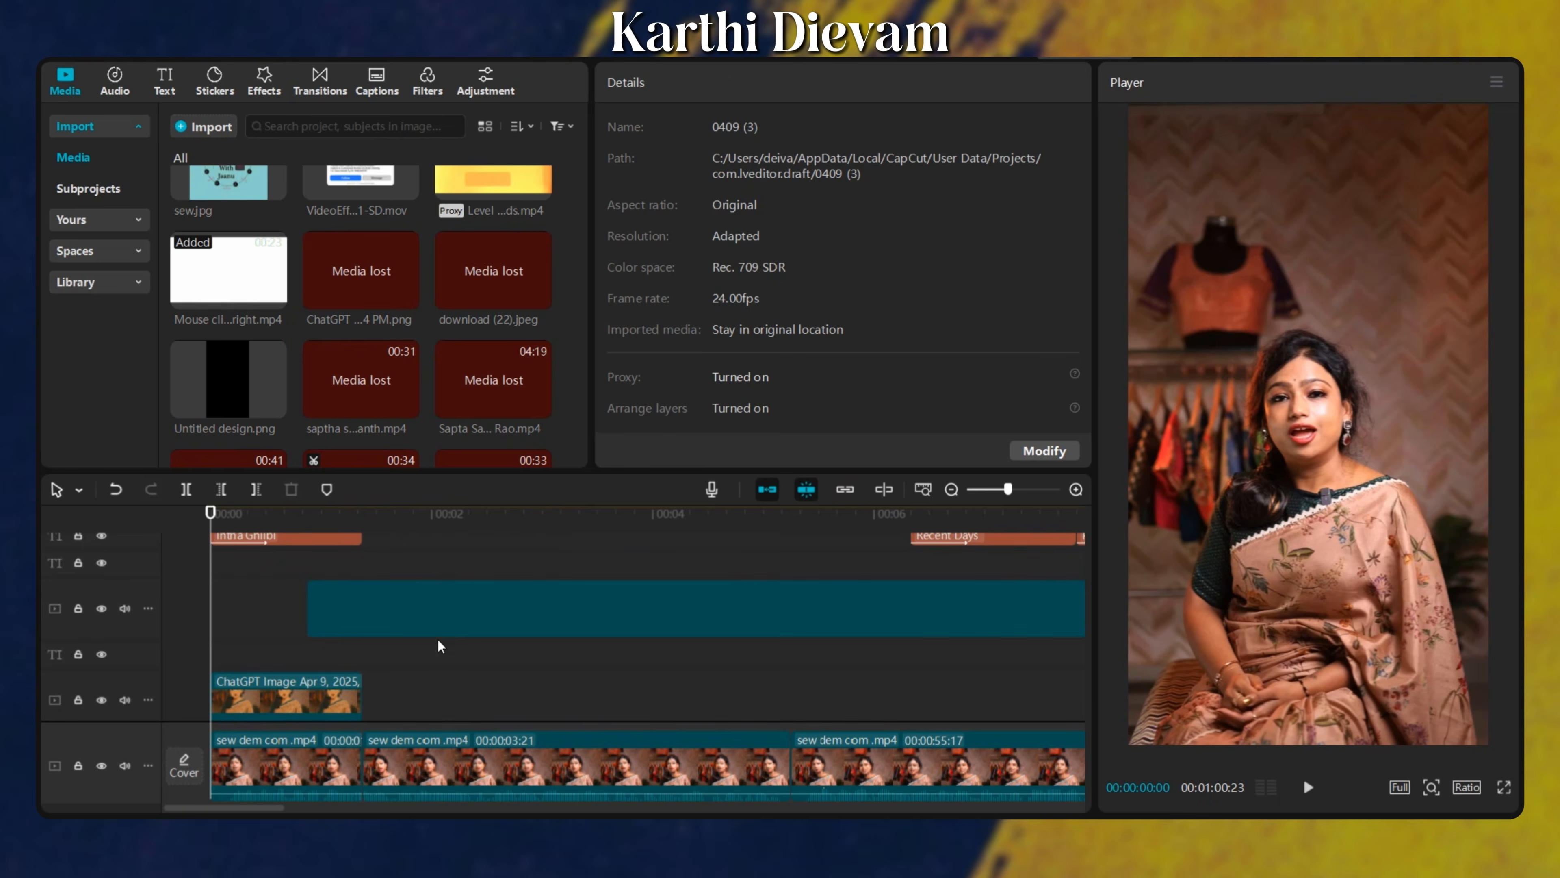
Trim away the beginning of the mouse click sound effect clip up to 00:00:02:15.
click(410, 655)
click(498, 698)
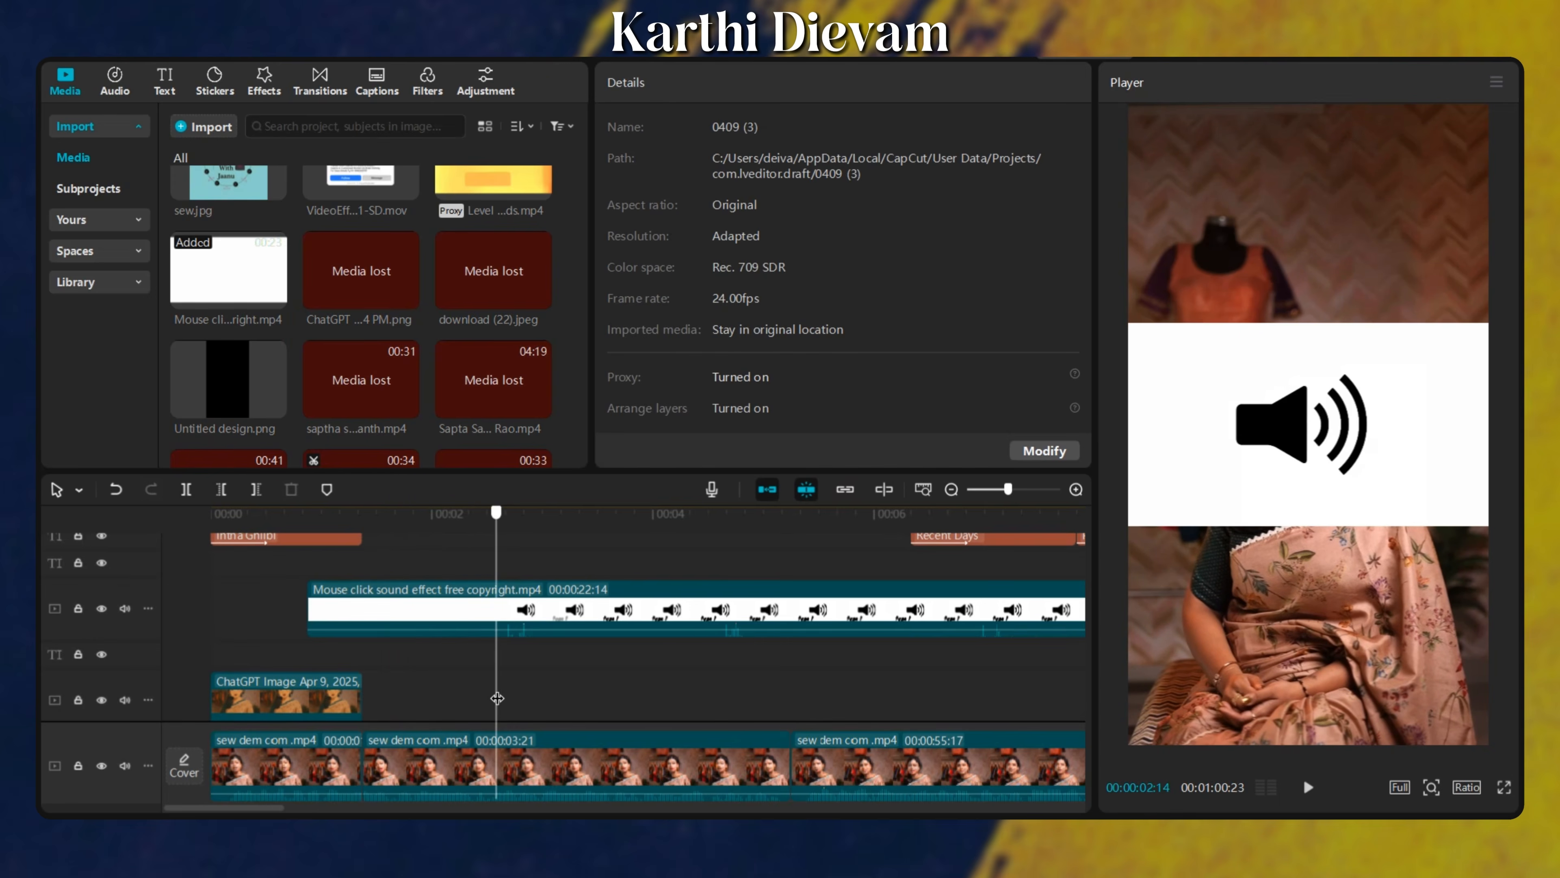
click(448, 610)
key(q)
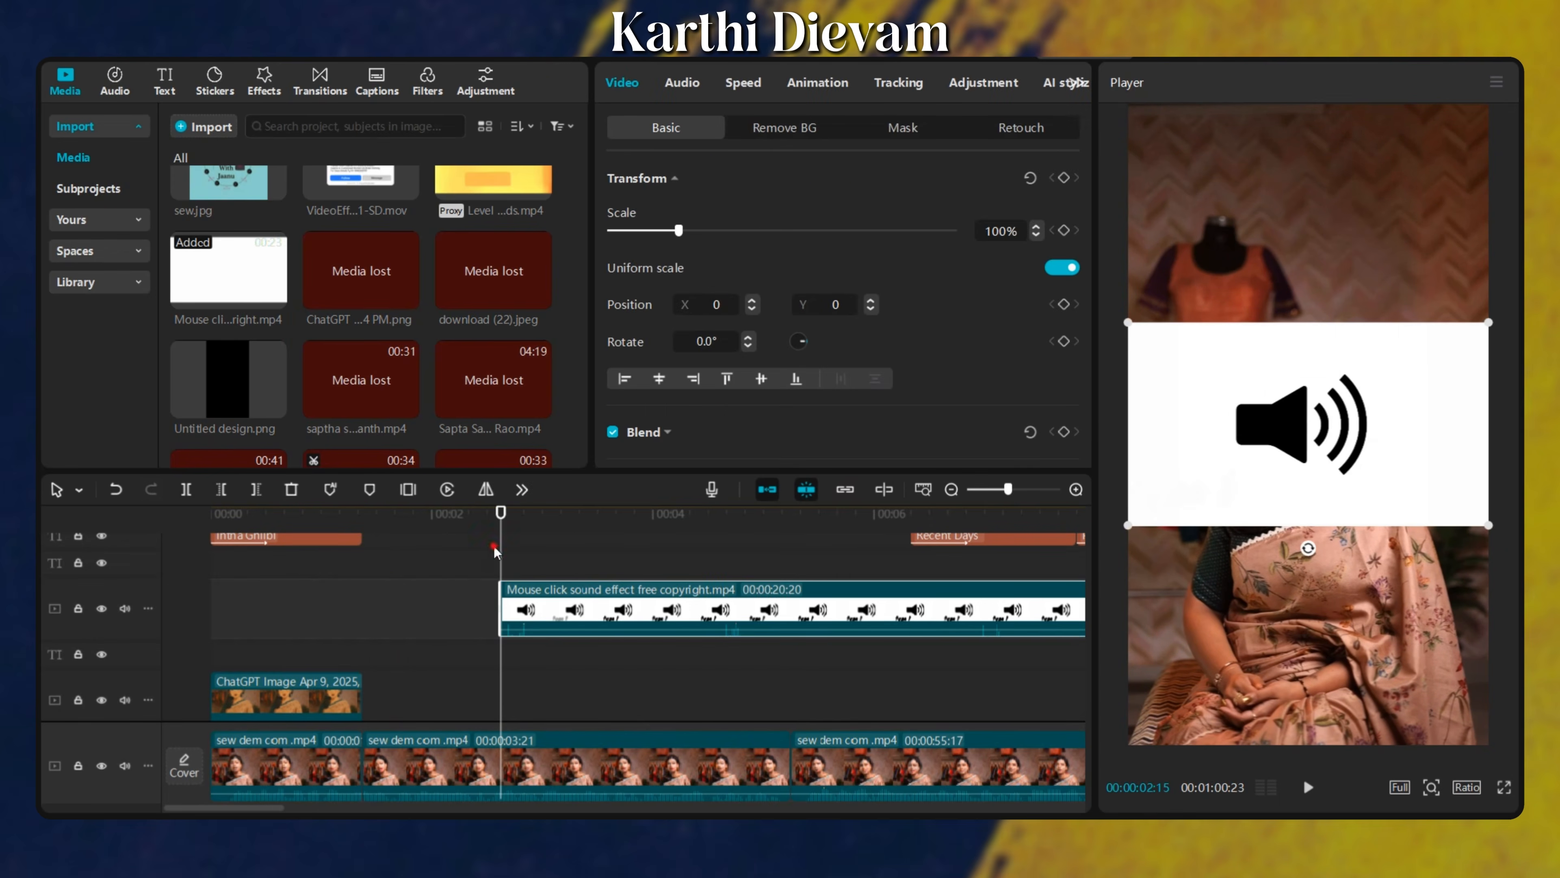
Trim the end of the mouse click clip to 00:00:02:22 and keep only its extracted audio.
click(527, 574)
right_click(535, 589)
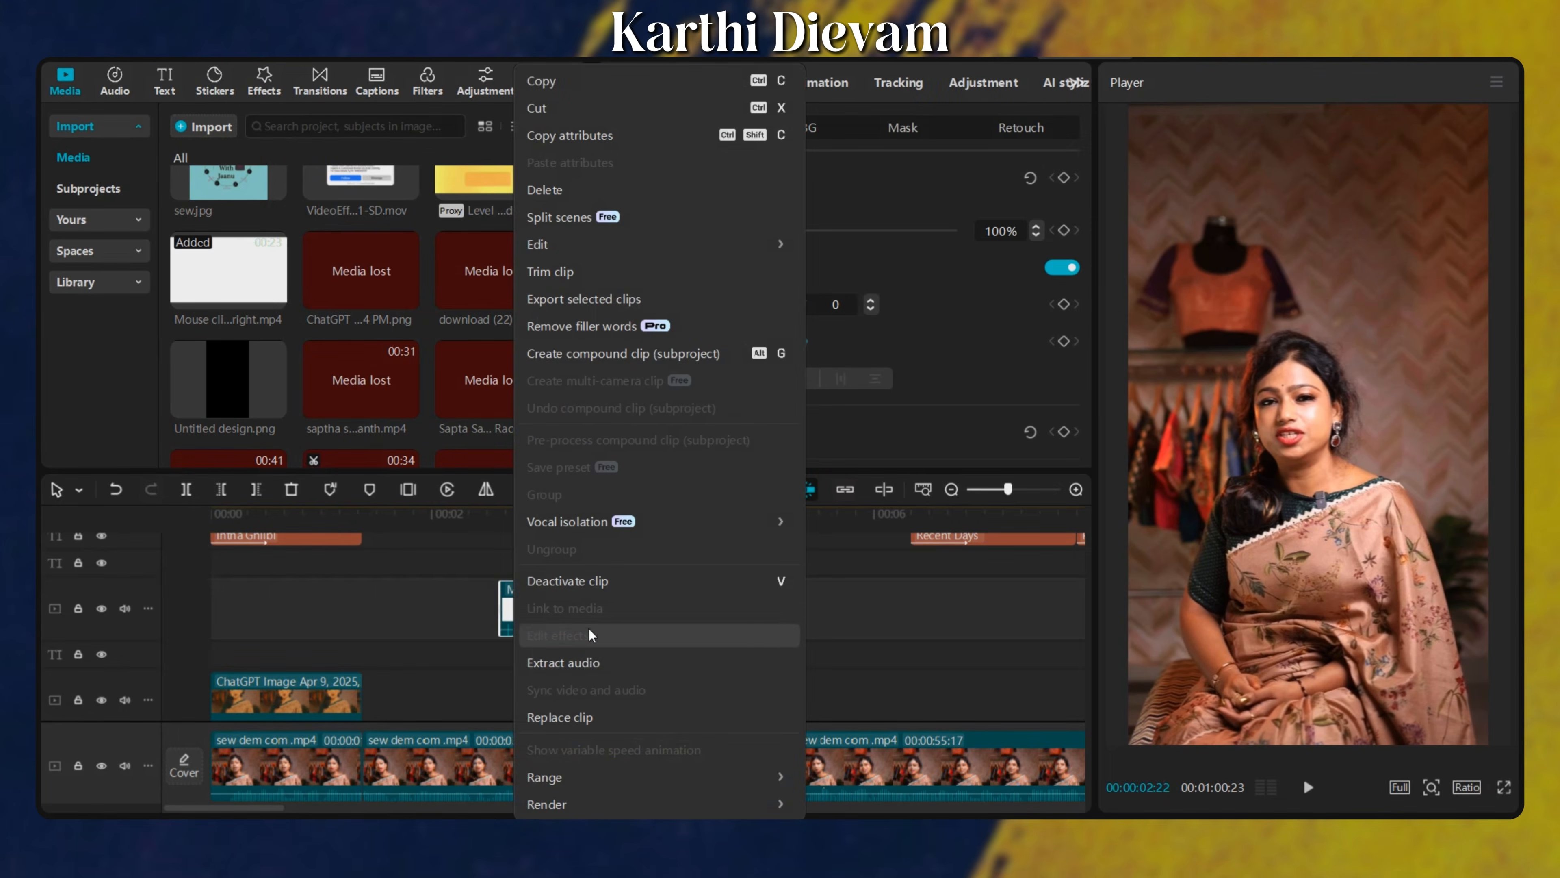
click(584, 664)
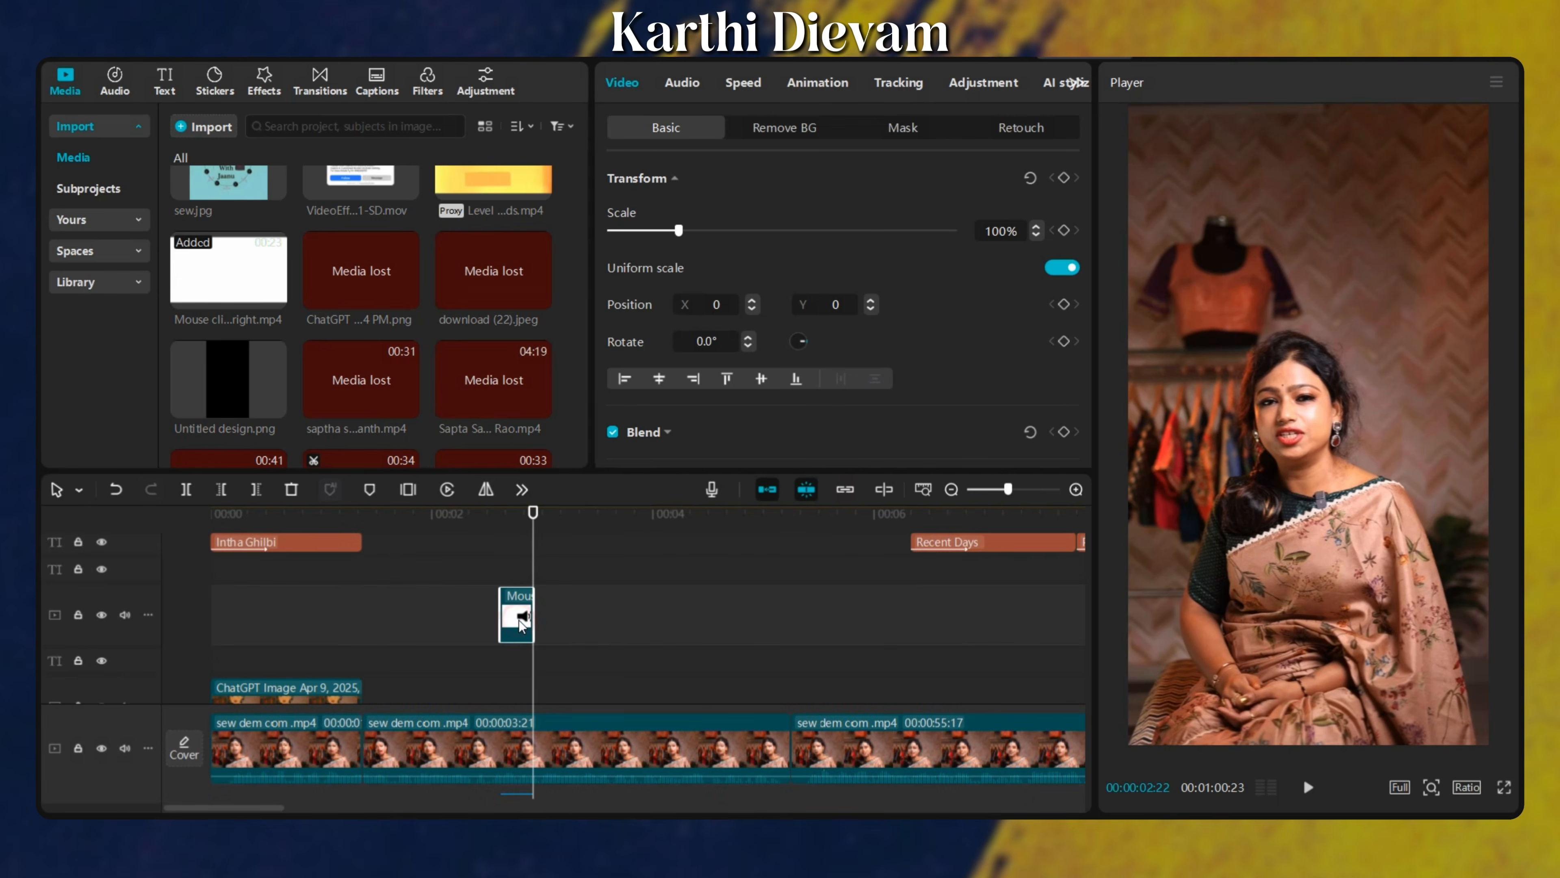
key(Delete)
Place the mouse click audio at the timeline start with a copy directly after it on a second audio track, and preview both.
scroll(303, 621, down, 3)
scroll(276, 622, up, 5)
click(168, 627)
scroll(411, 660, down, 6)
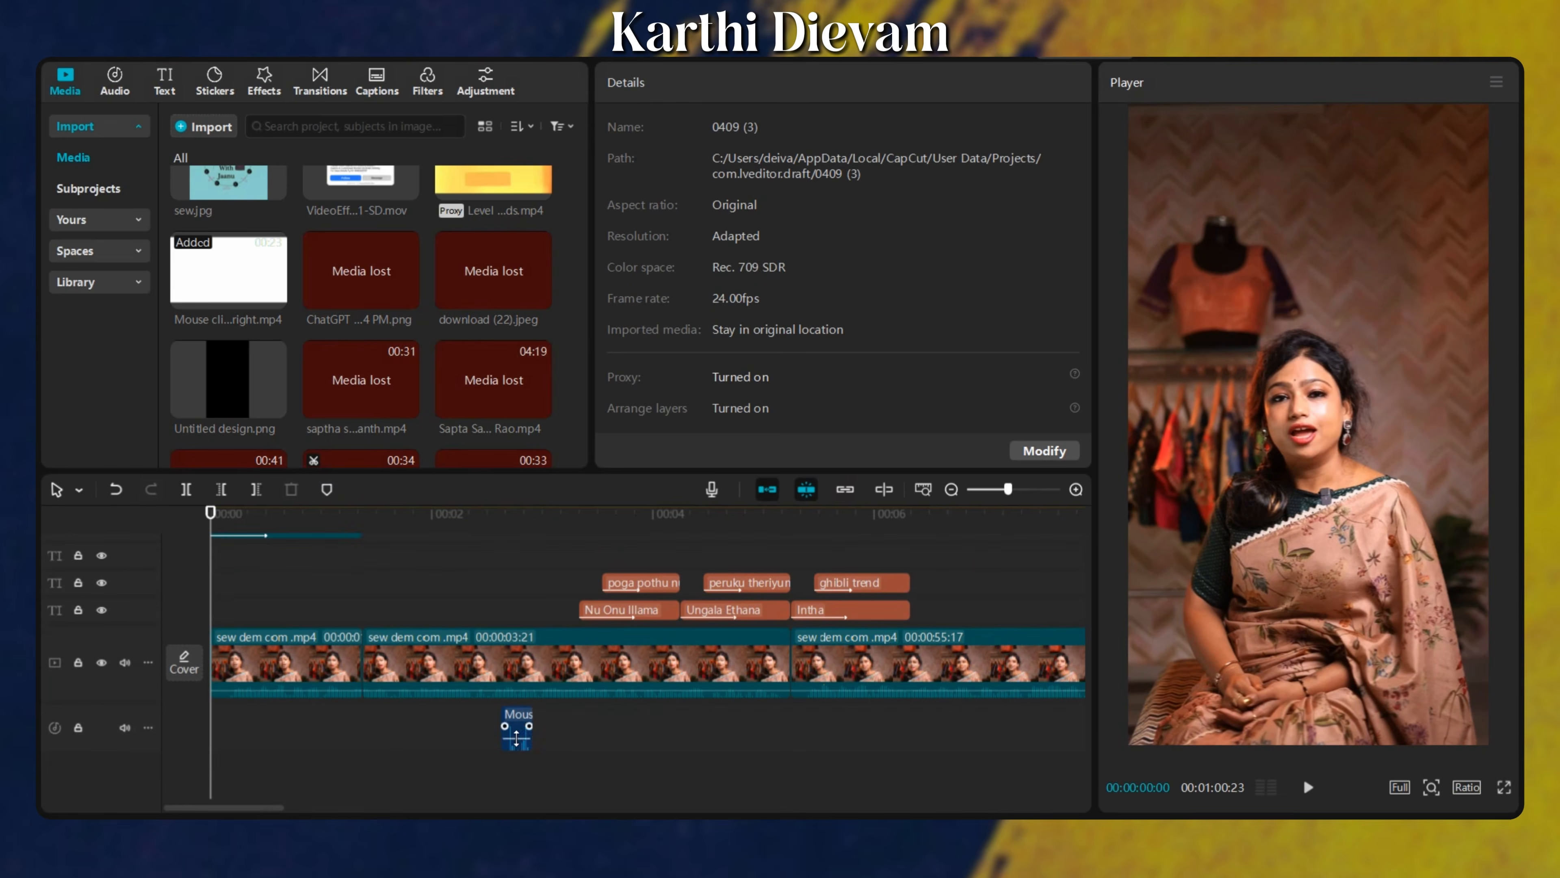
drag(437, 742, 359, 749)
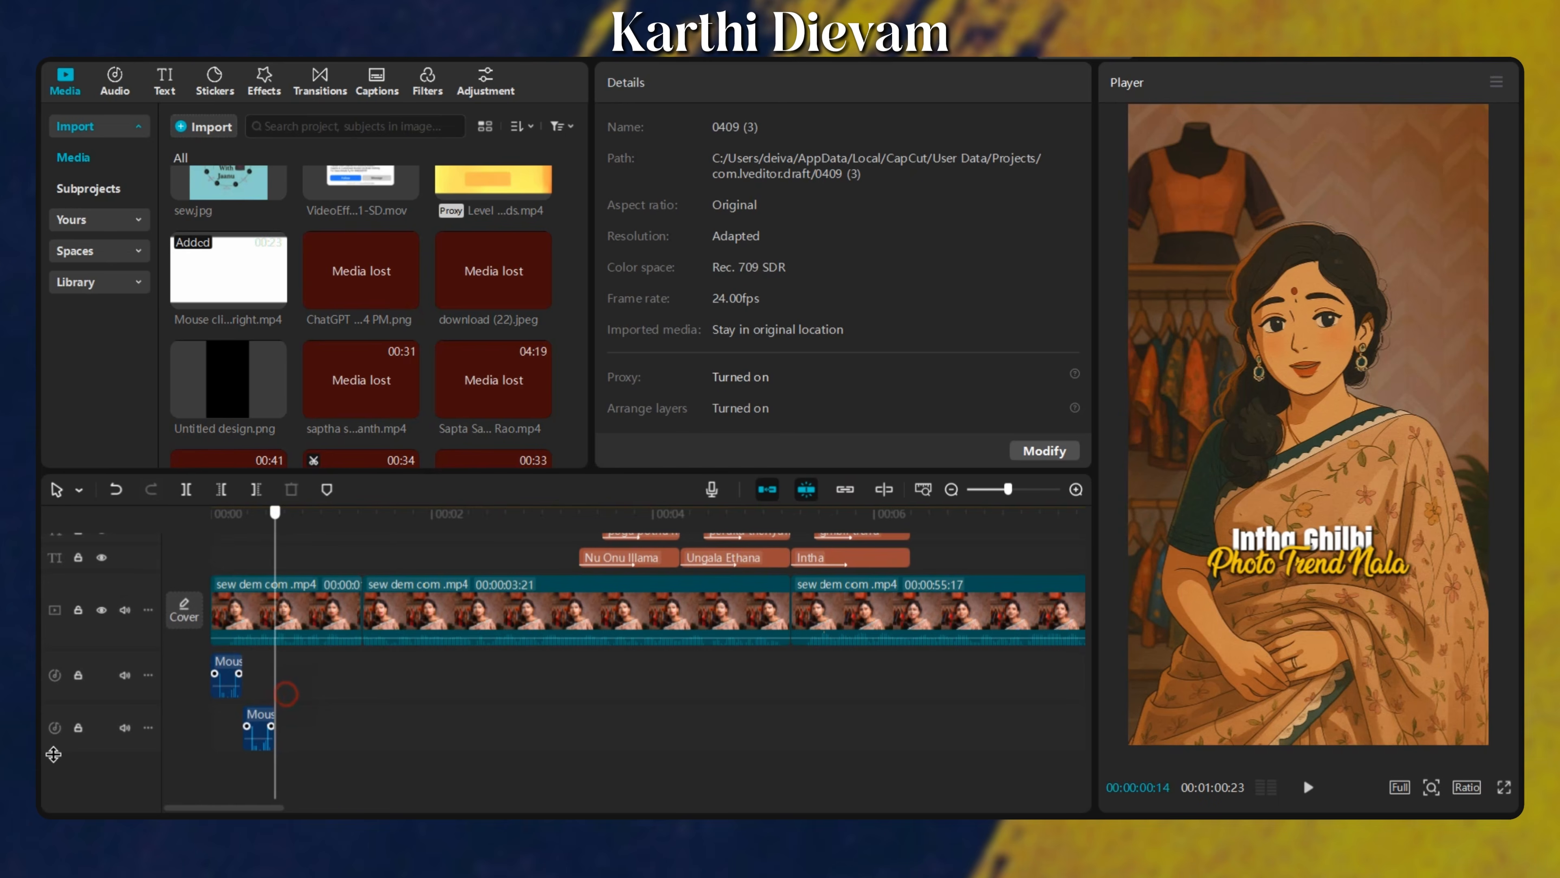
click(56, 756)
key(space)
key(space)
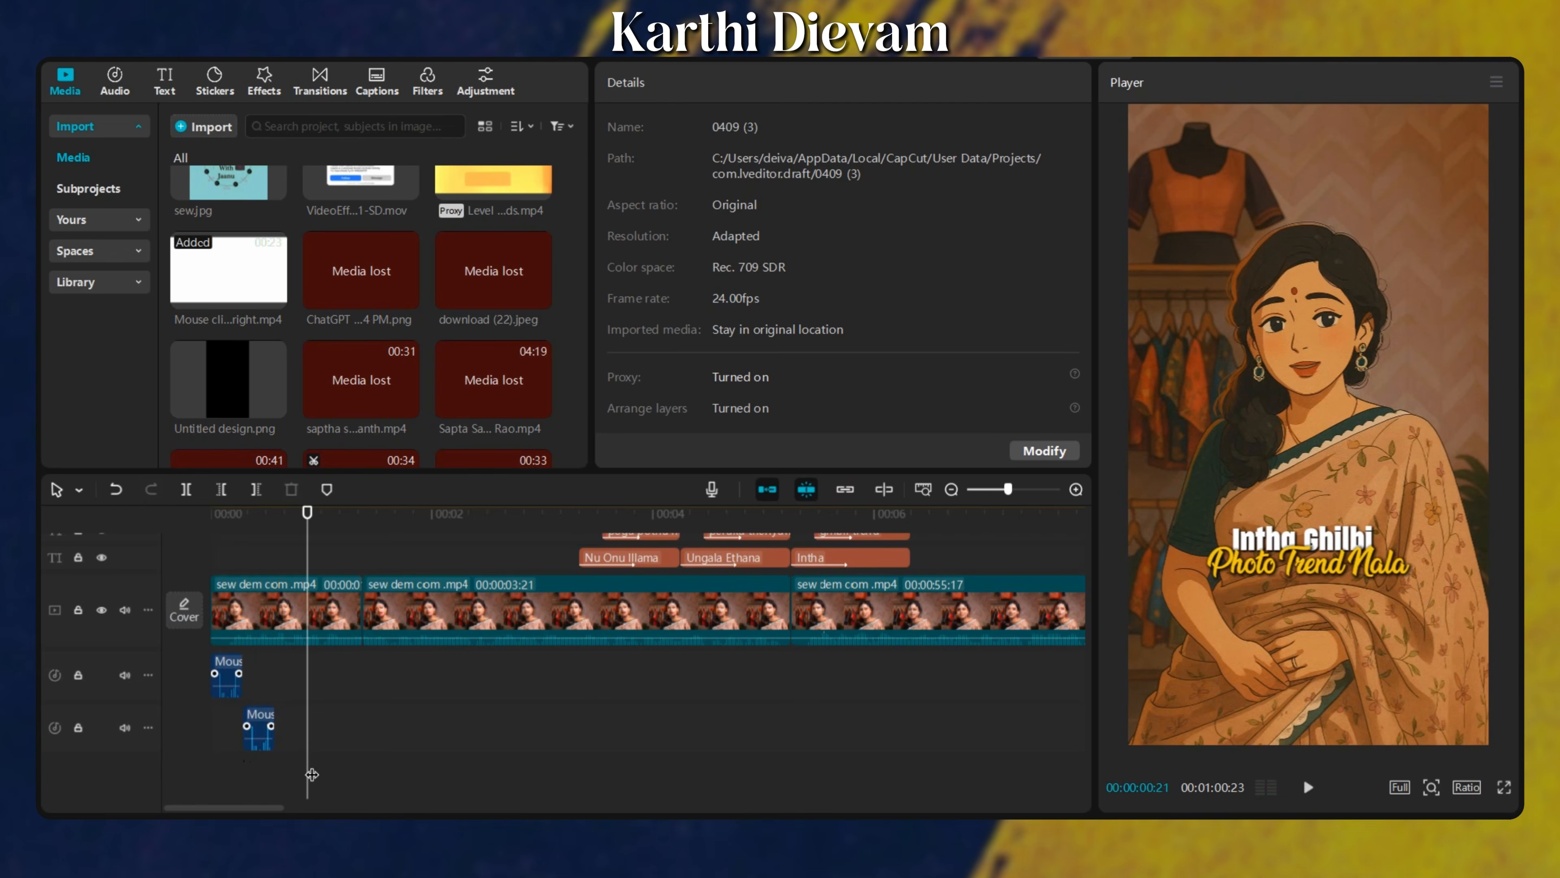
Add the Glare light-effect transition at the main video's 00:00:01:09 split, where the illustration ends.
scroll(308, 772, up, 3)
click(276, 536)
scroll(332, 682, down, 2)
click(344, 690)
drag(308, 736, 321, 771)
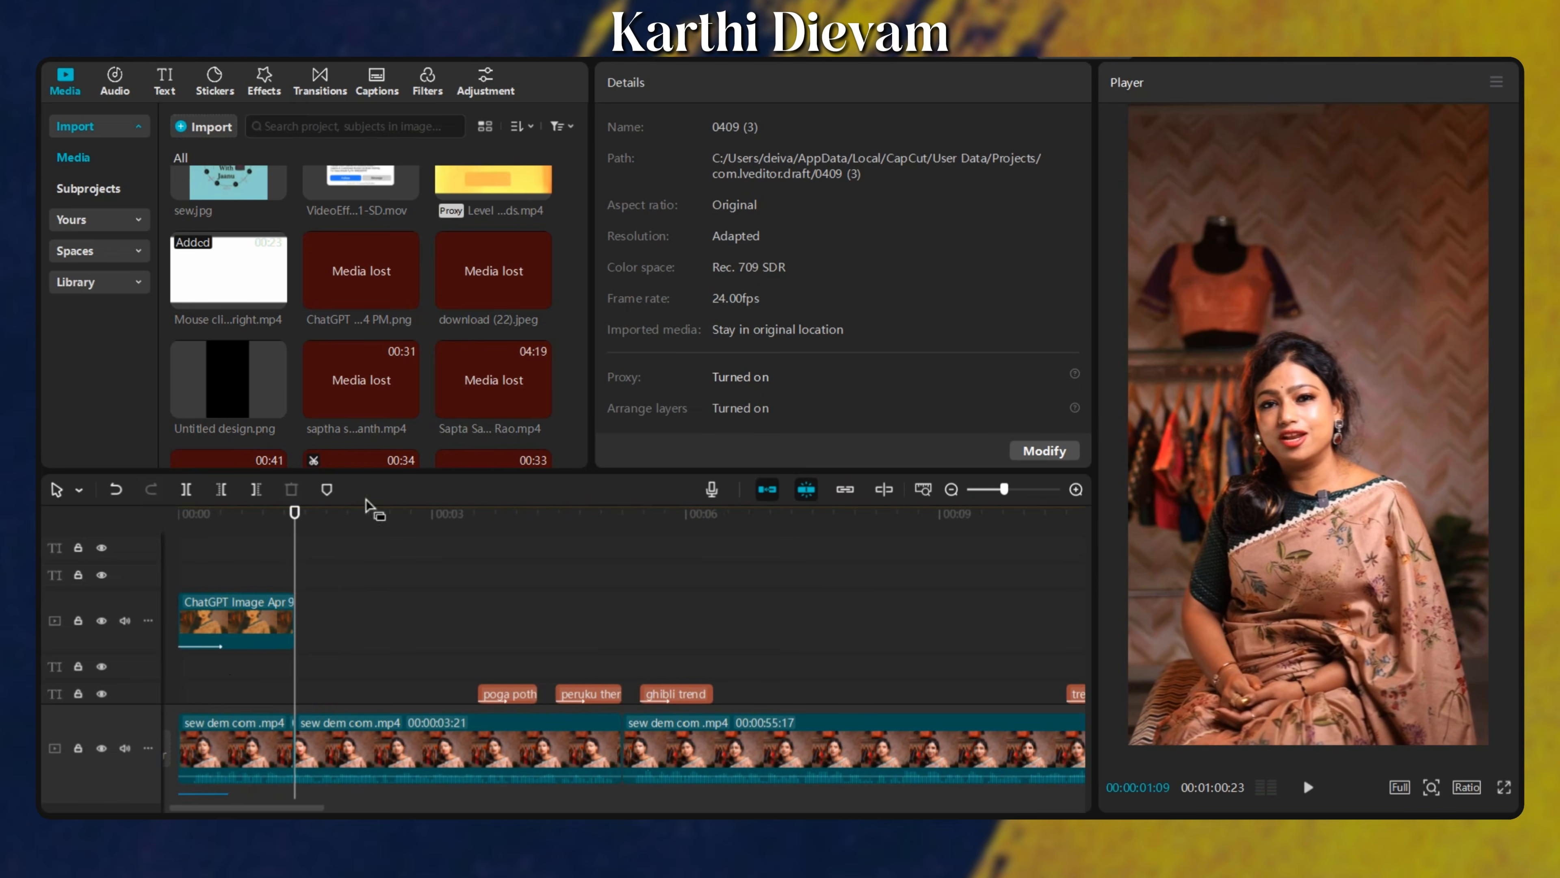
click(318, 86)
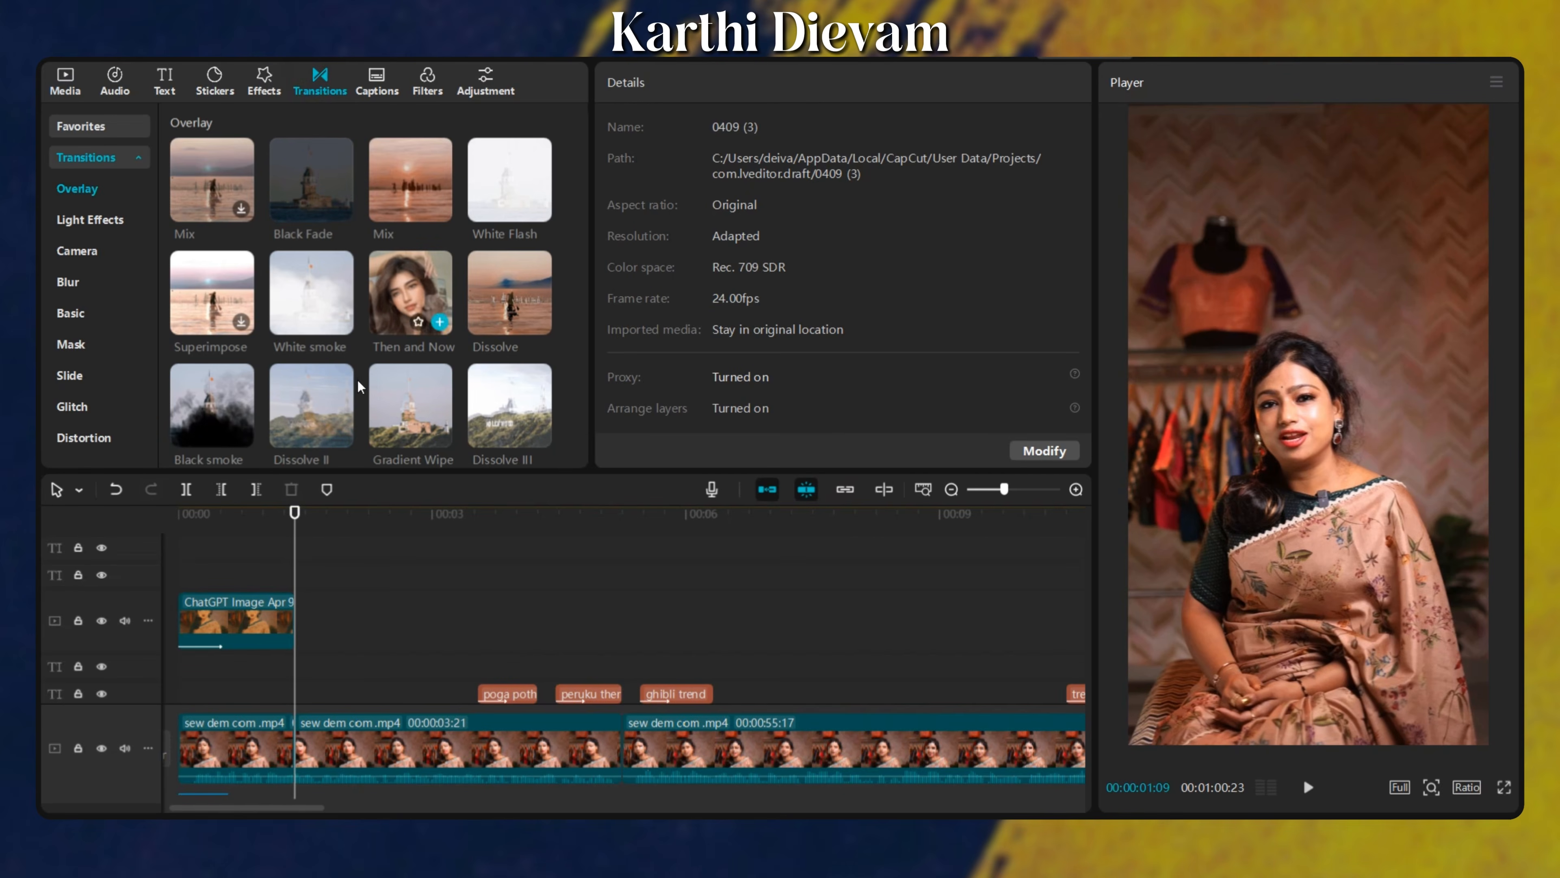
scroll(358, 375, down, 2)
scroll(415, 362, down, 3)
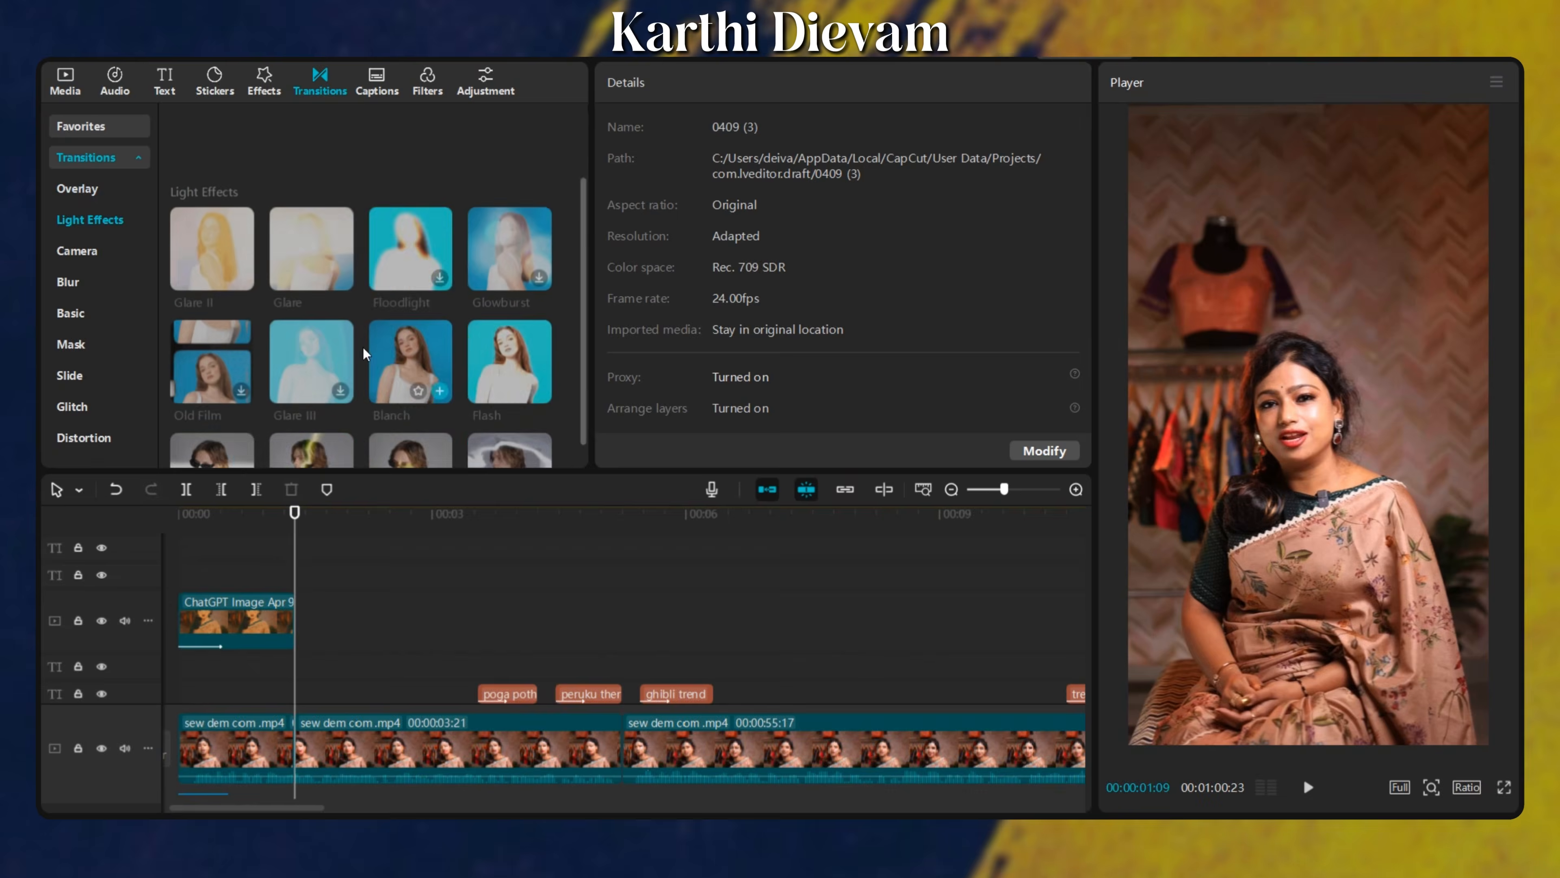
drag(311, 180, 263, 750)
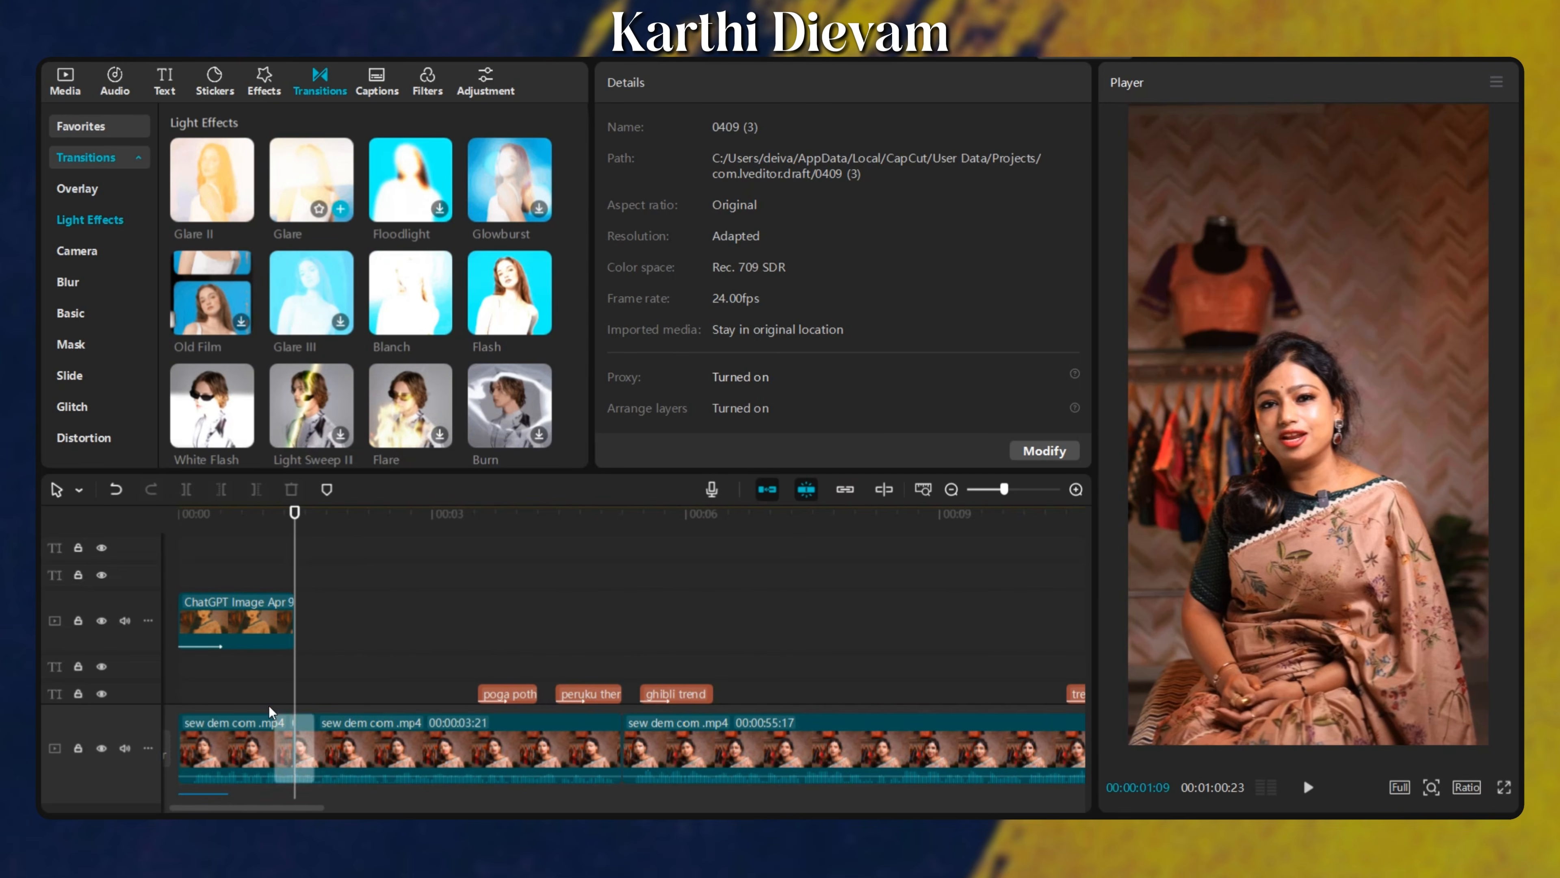
scroll(266, 697, down, 1)
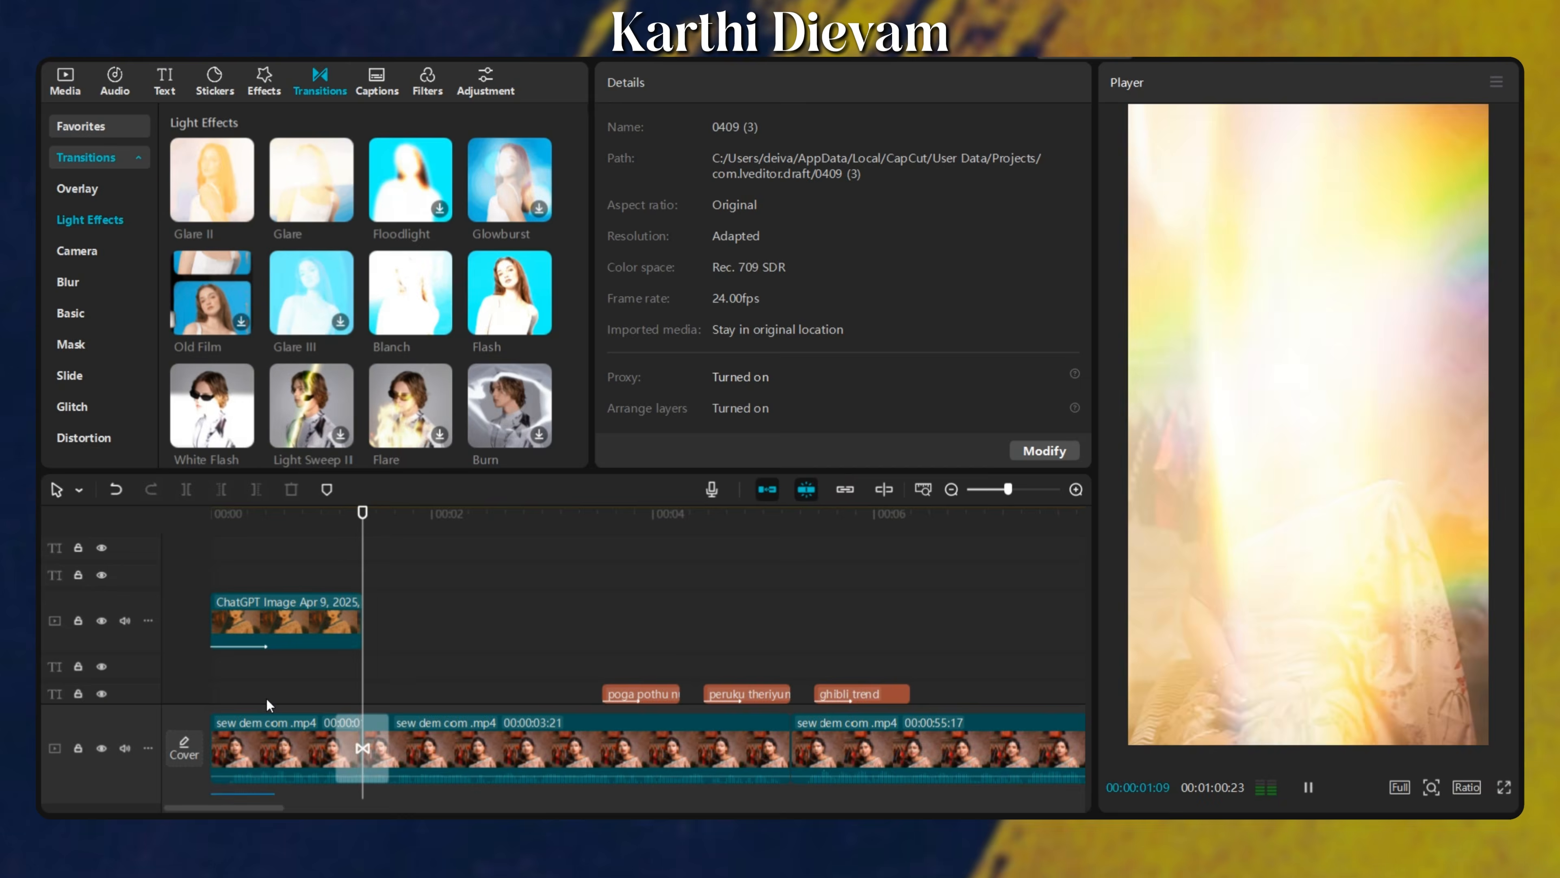
Play back the Glare transition and check it against the captions and click sounds below.
key(space)
click(335, 667)
click(439, 694)
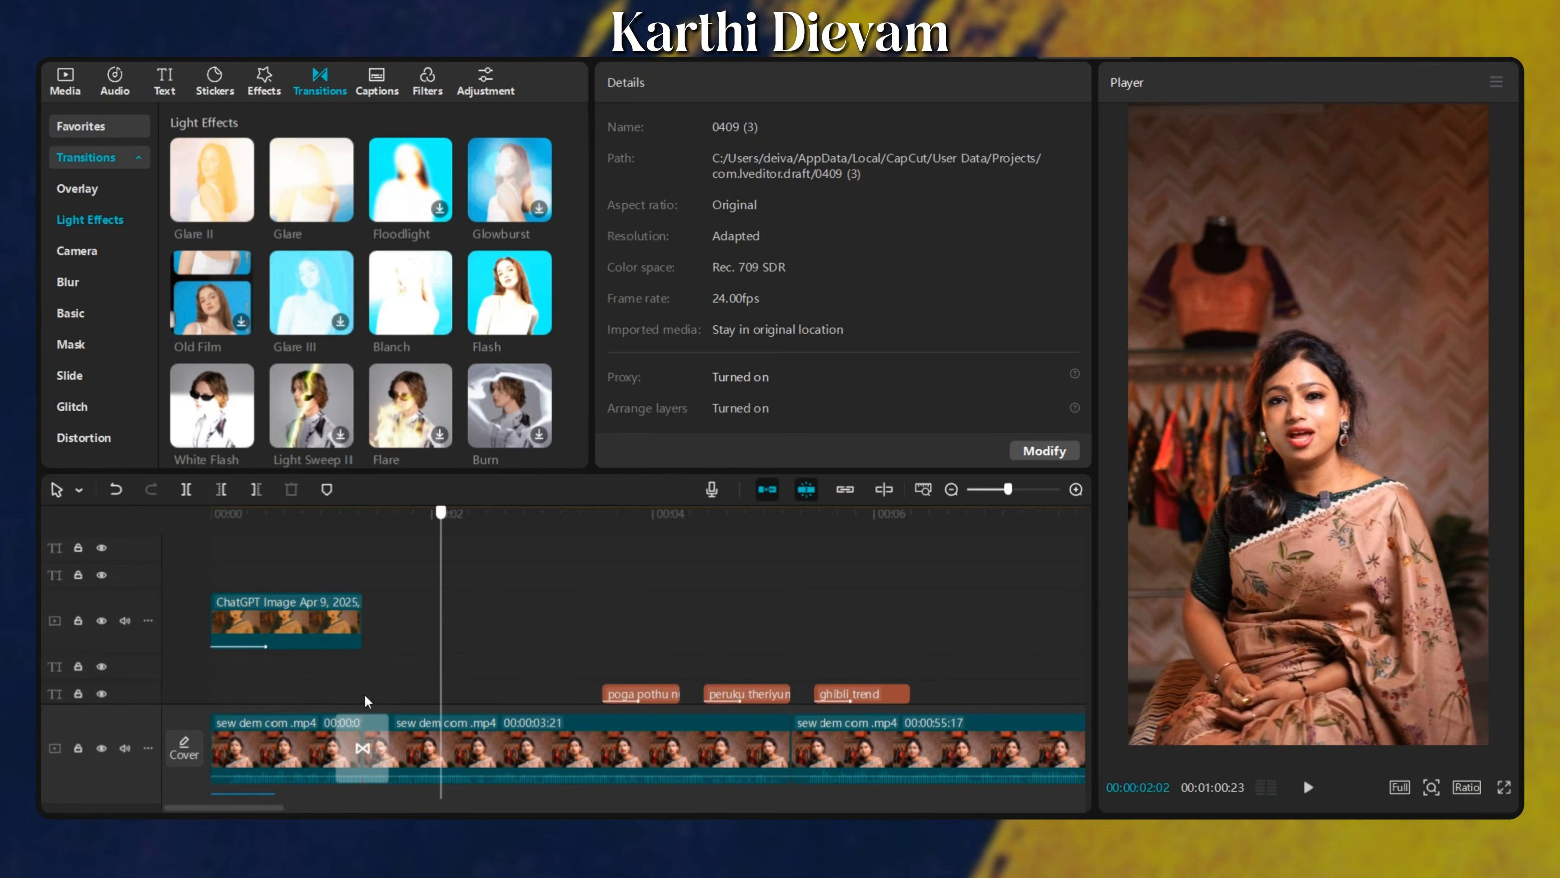
click(295, 701)
key(space)
scroll(315, 705, up, 1)
scroll(320, 708, down, 2)
scroll(323, 707, down, 3)
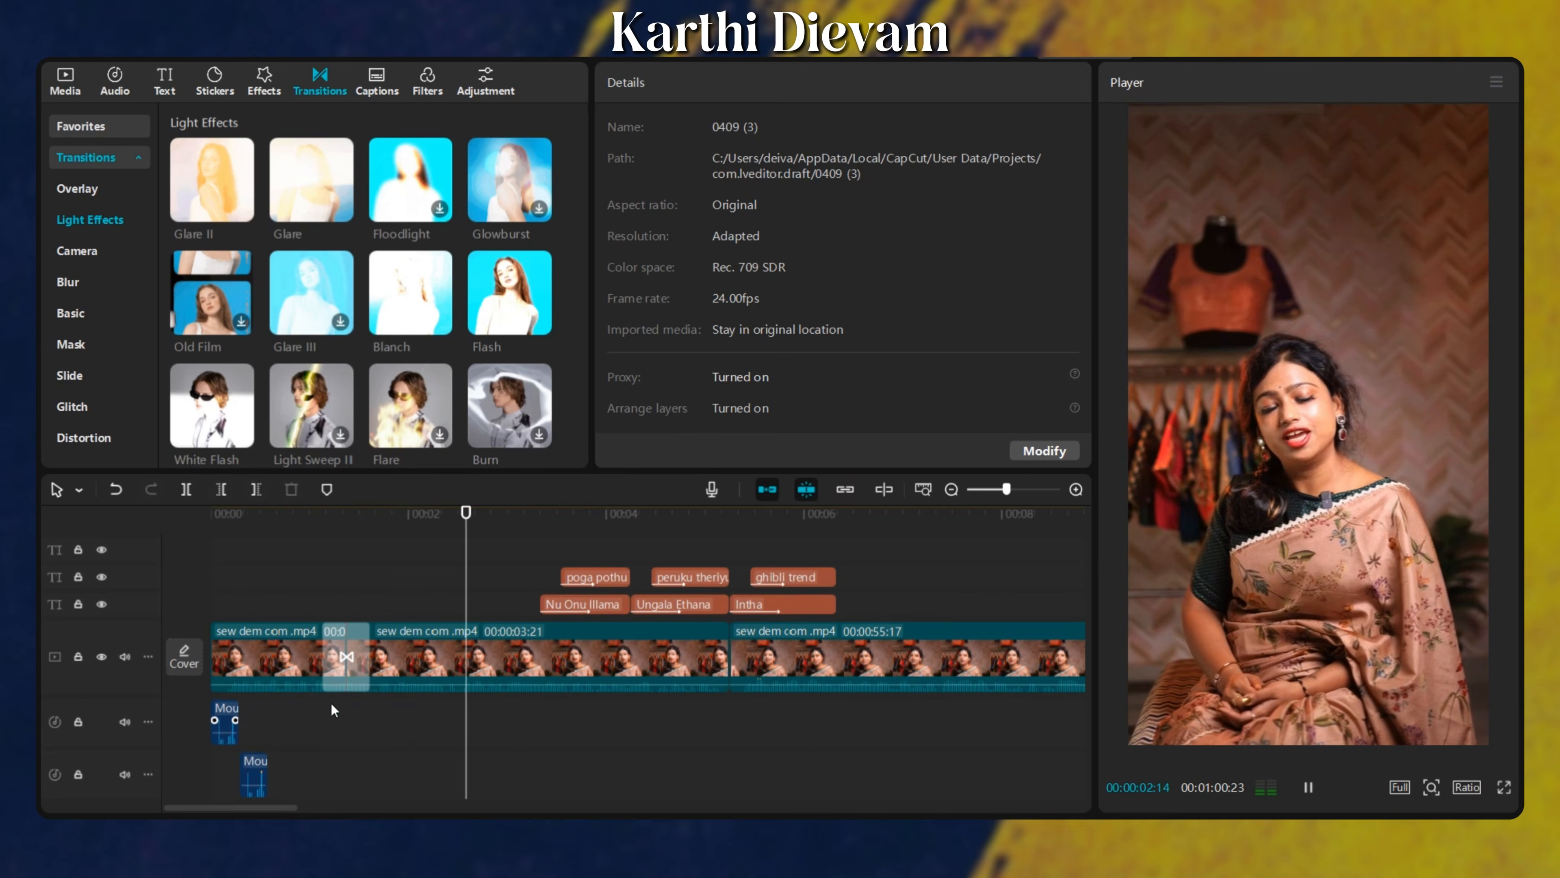
scroll(331, 705, down, 1)
key(space)
Duplicate the opening caption pair from 00:00:01:09 with the texts "future la" and "naliku creativity".
click(320, 611)
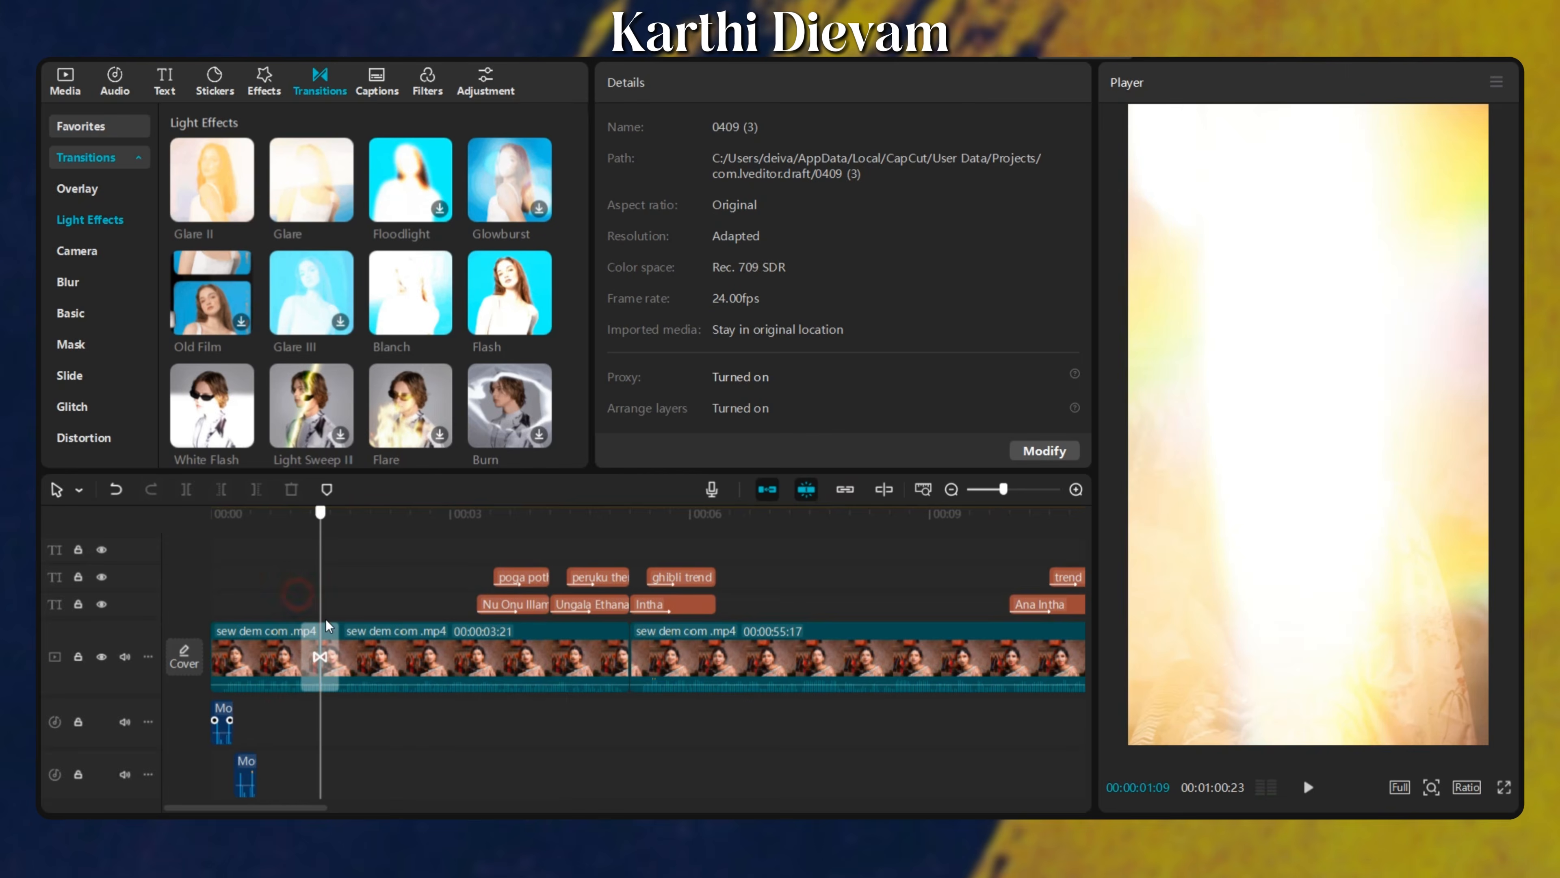
scroll(340, 633, up, 3)
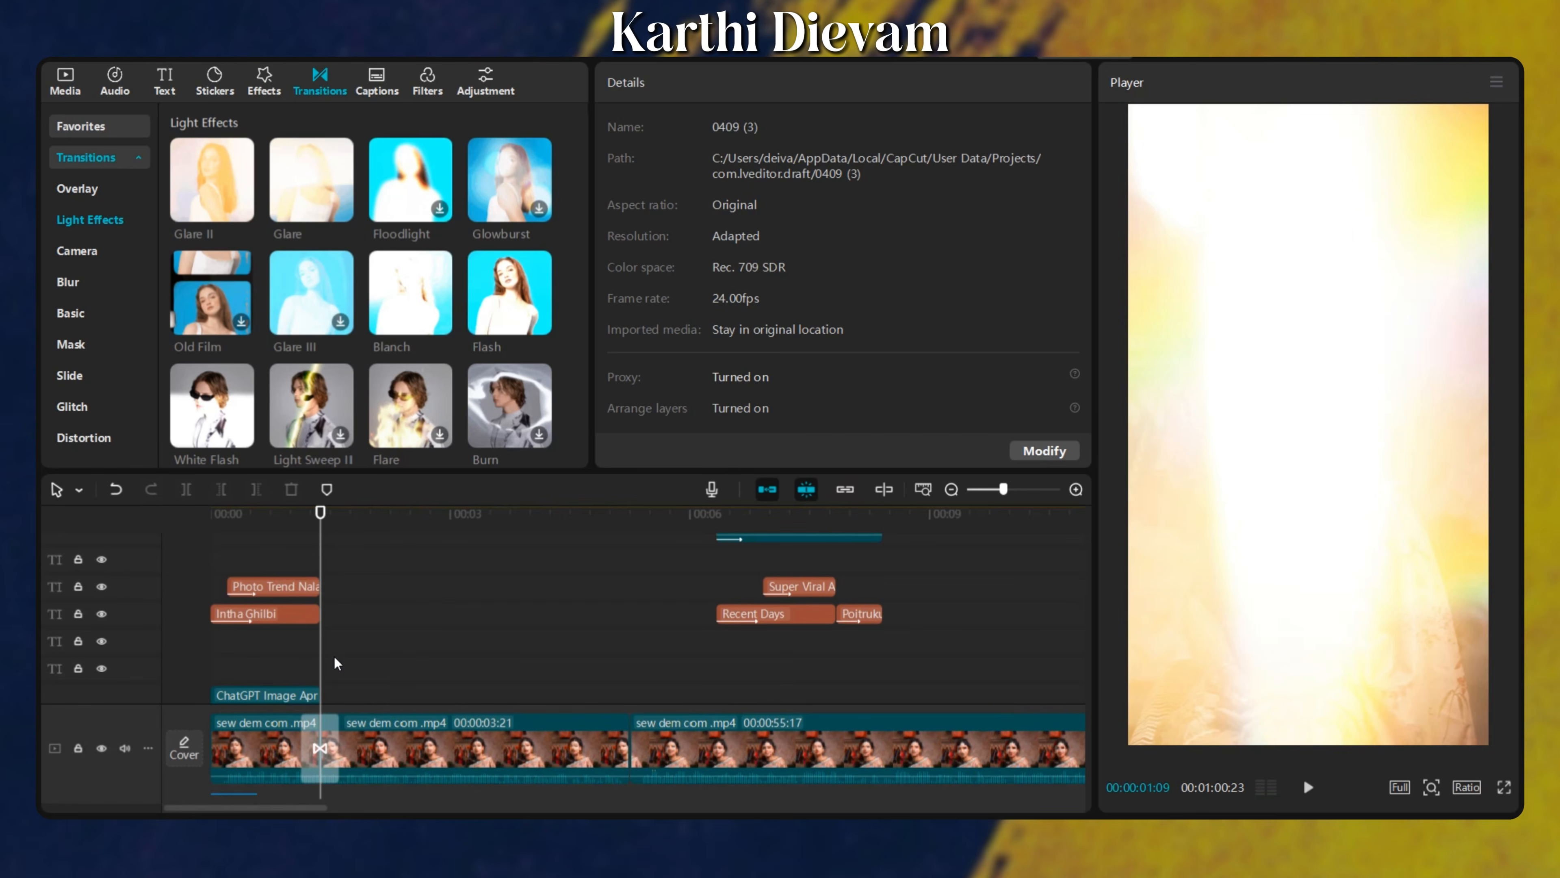
scroll(334, 656, up, 1)
scroll(329, 601, up, 1)
drag(335, 606, 304, 666)
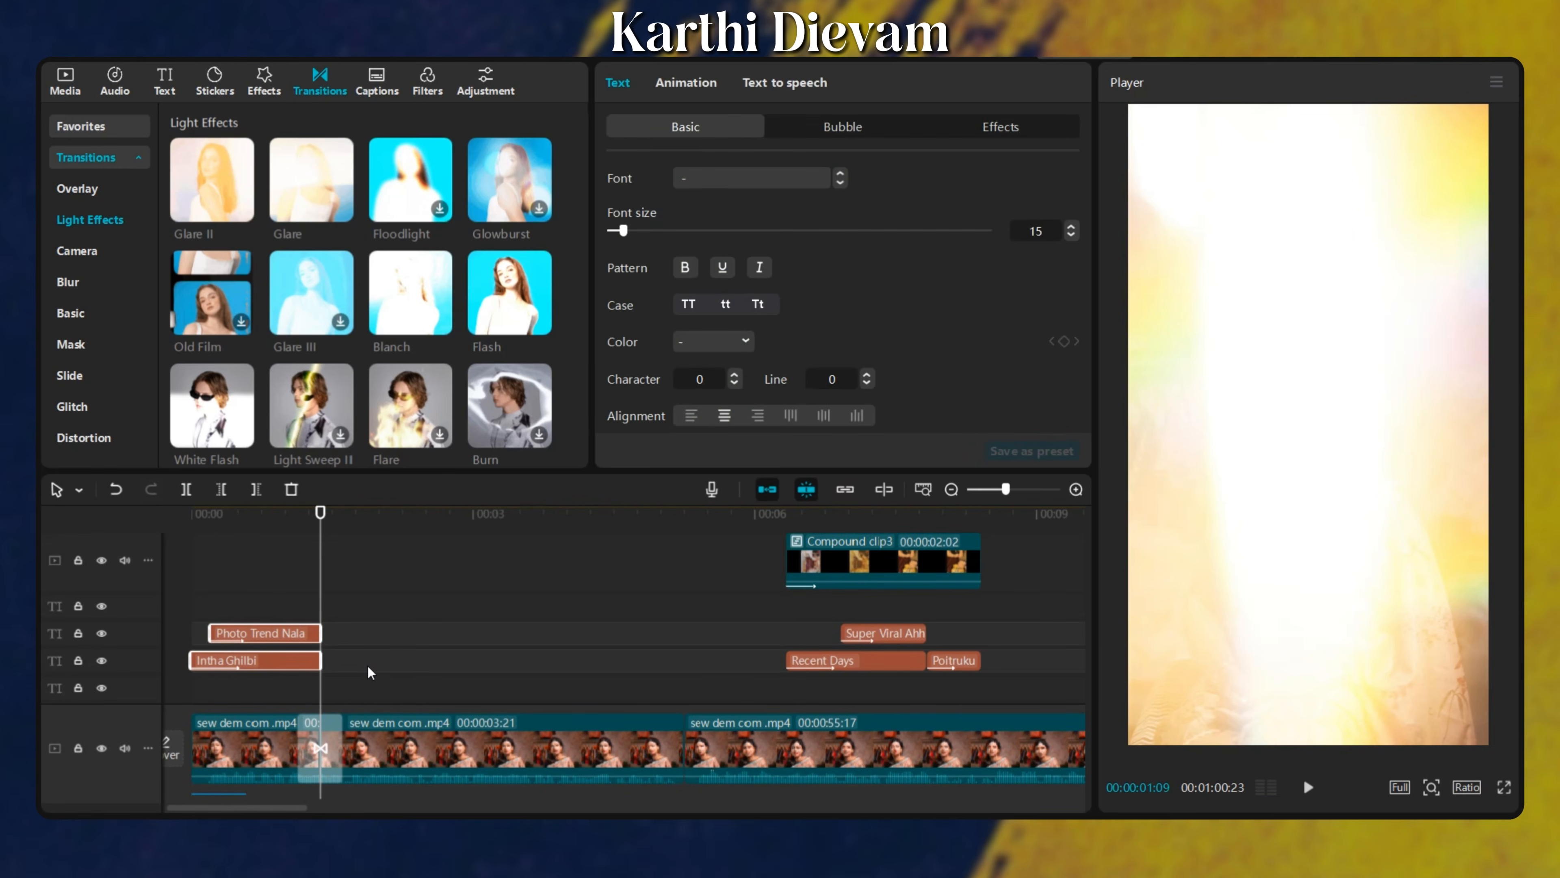
key(ctrl+v)
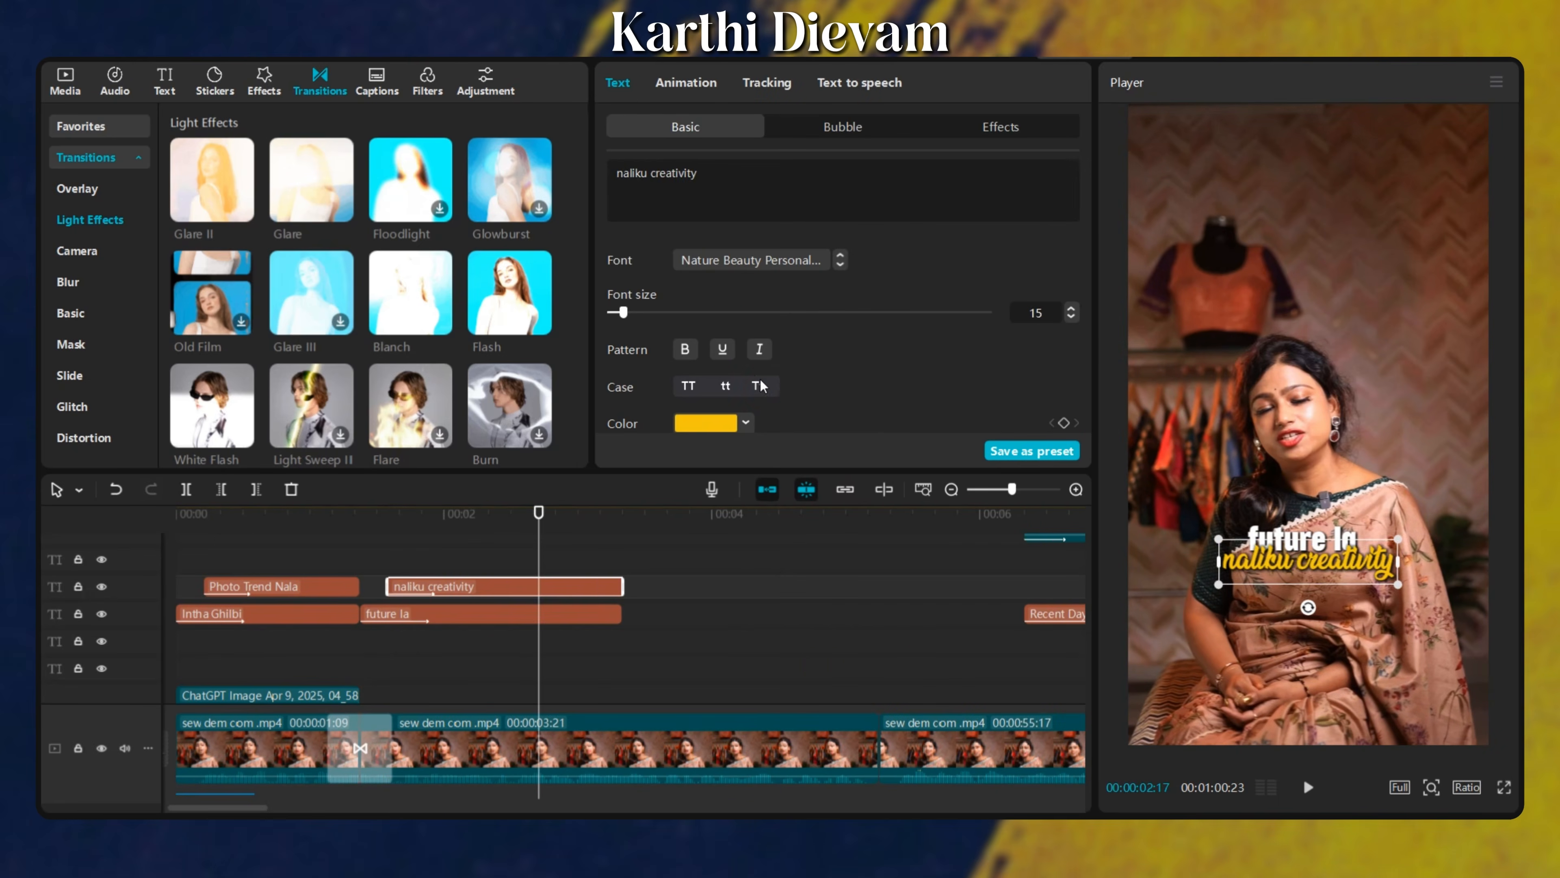
Put both new captions in title case and set the "Naliku Creativity" Slide Up animation duration to 0.5 s.
click(759, 386)
click(519, 623)
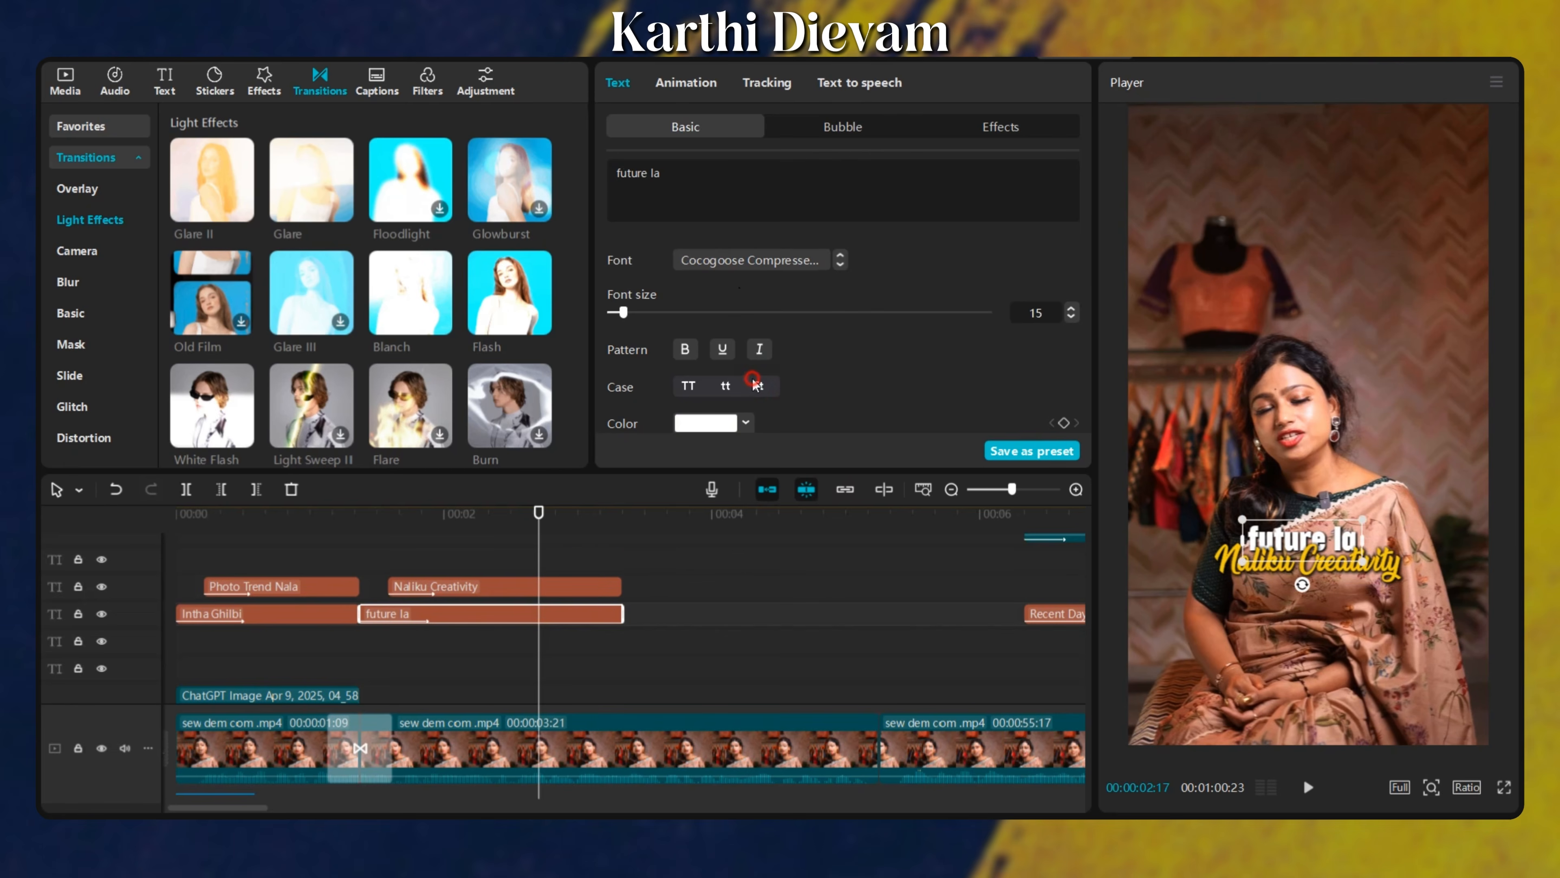
click(683, 82)
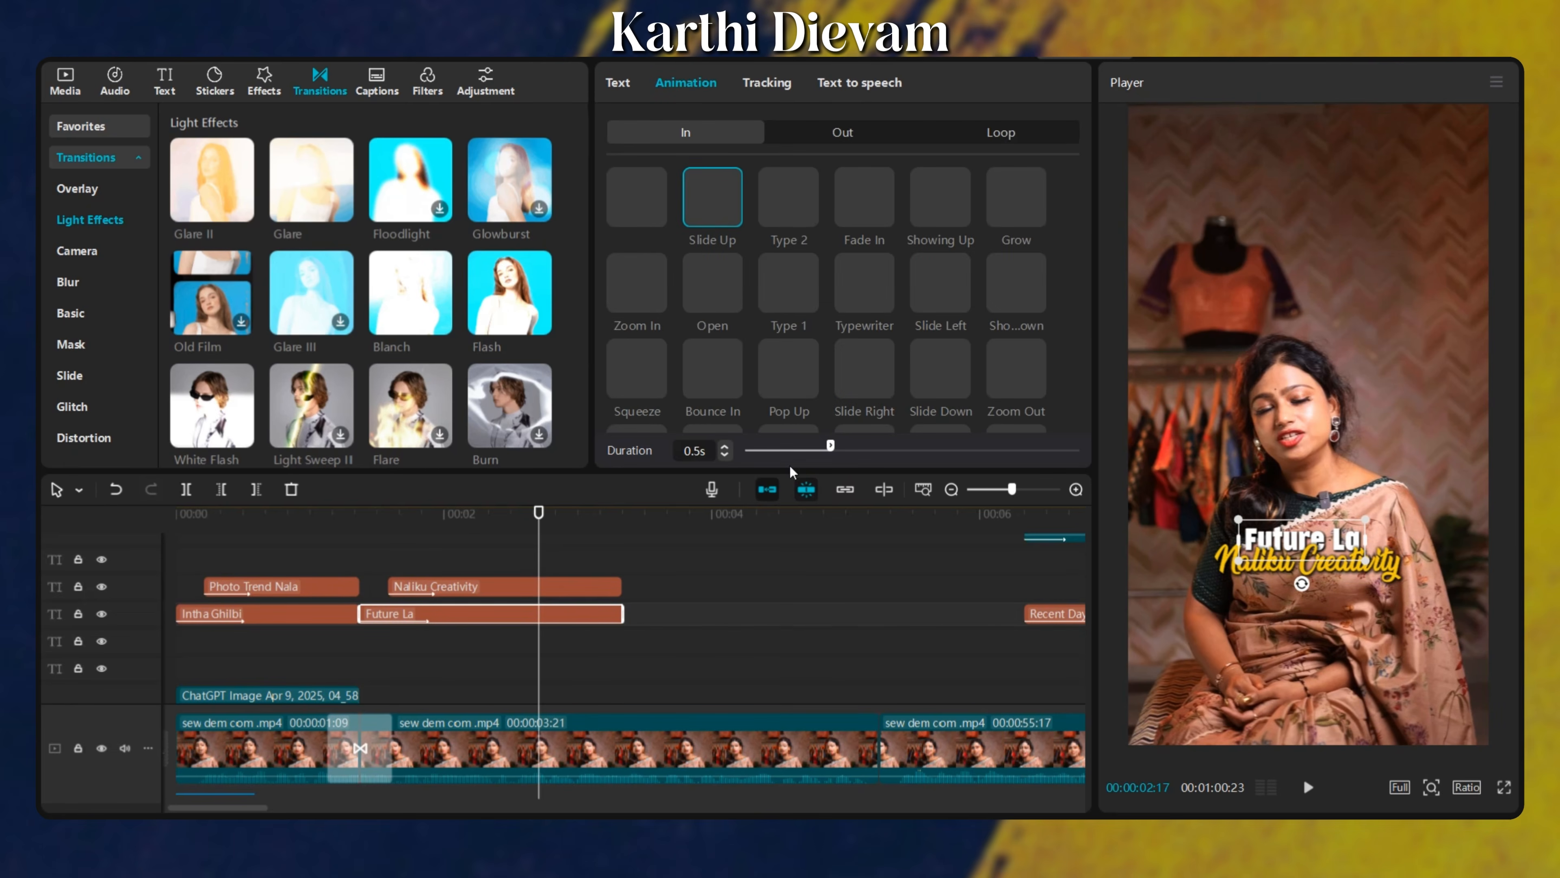
click(425, 589)
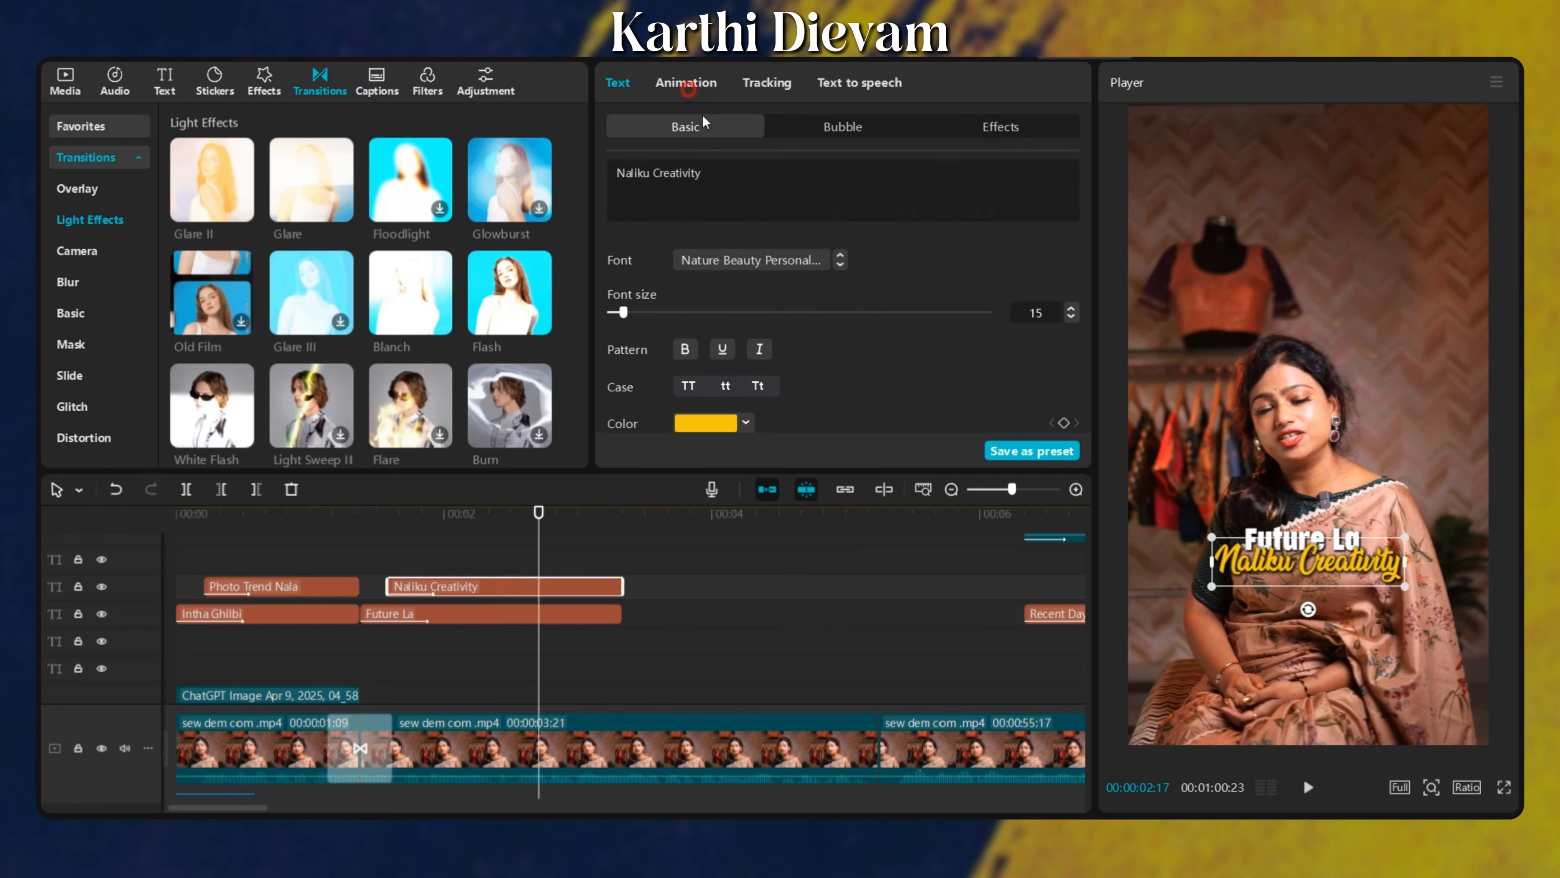
click(686, 82)
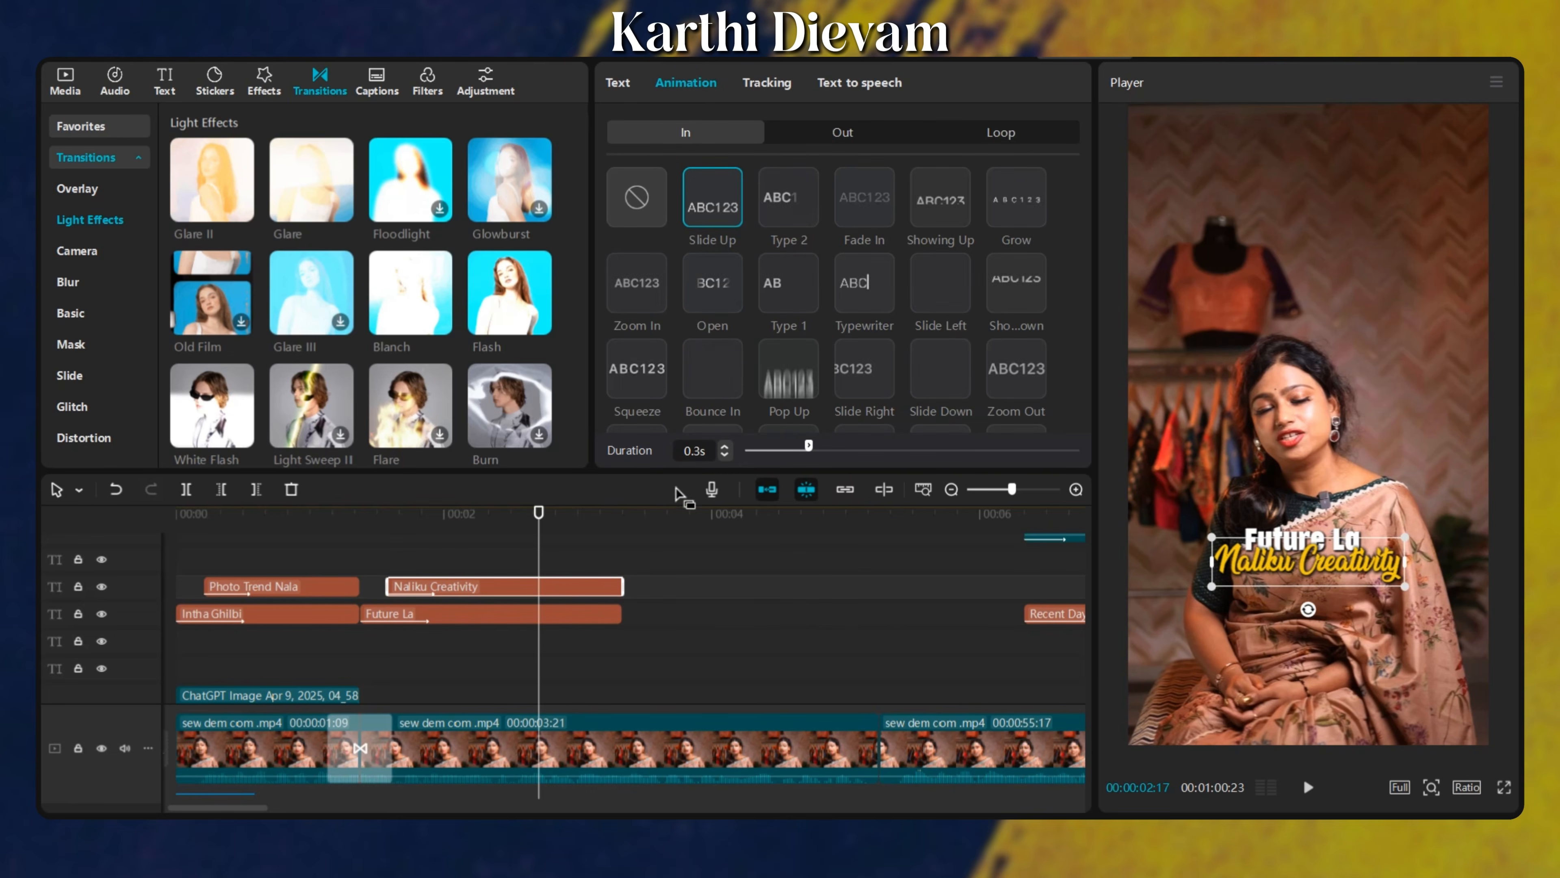
drag(808, 445, 840, 447)
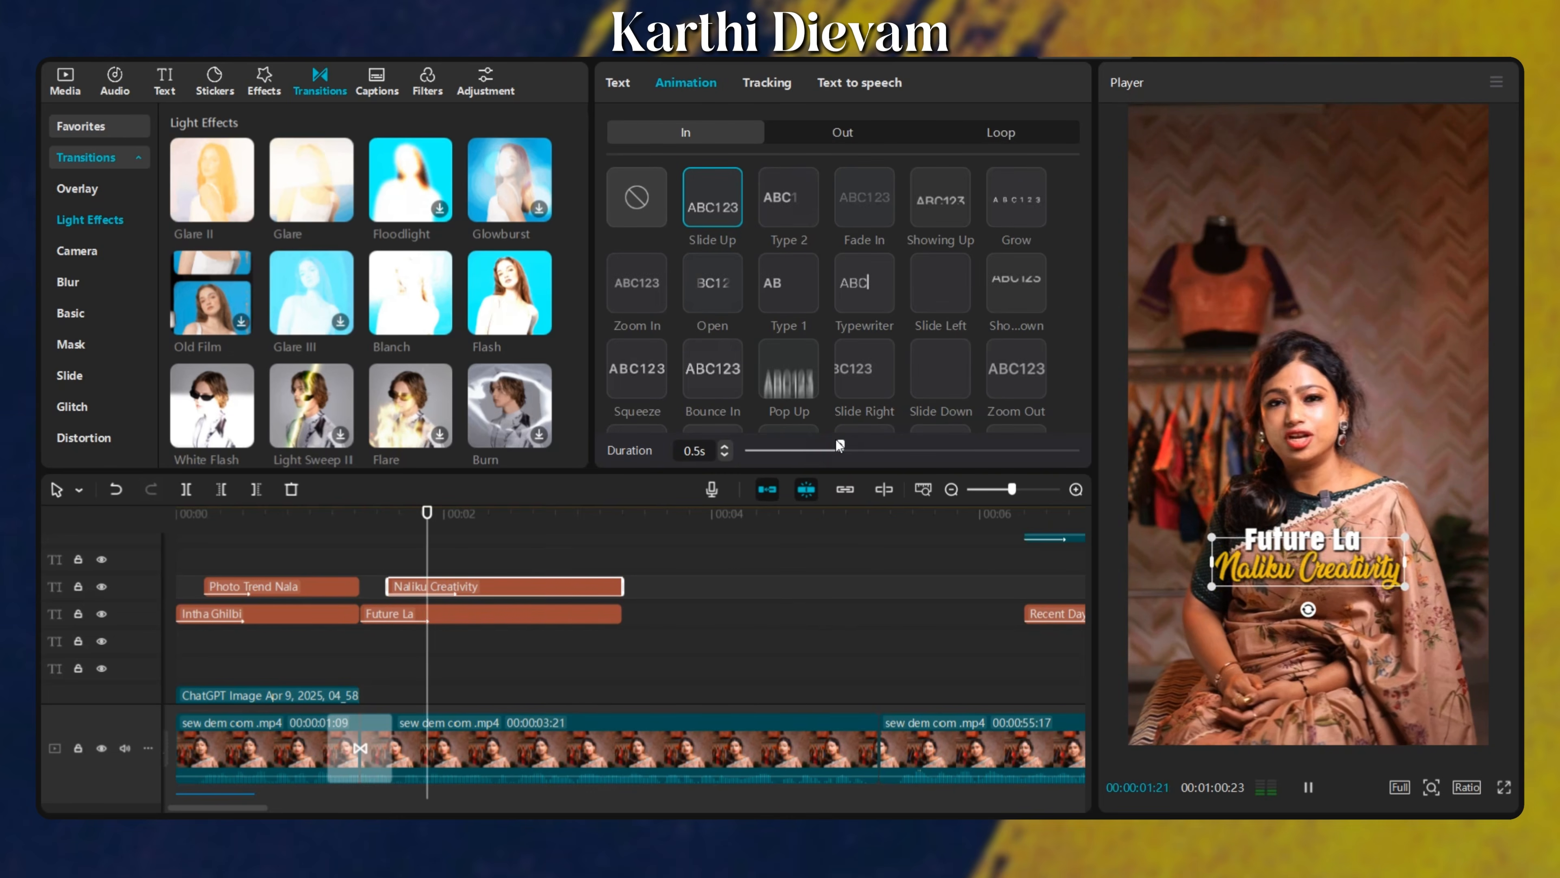
Turn the "Naliku Creativity" caption's shadow off and back on to compare its look over the video.
click(619, 82)
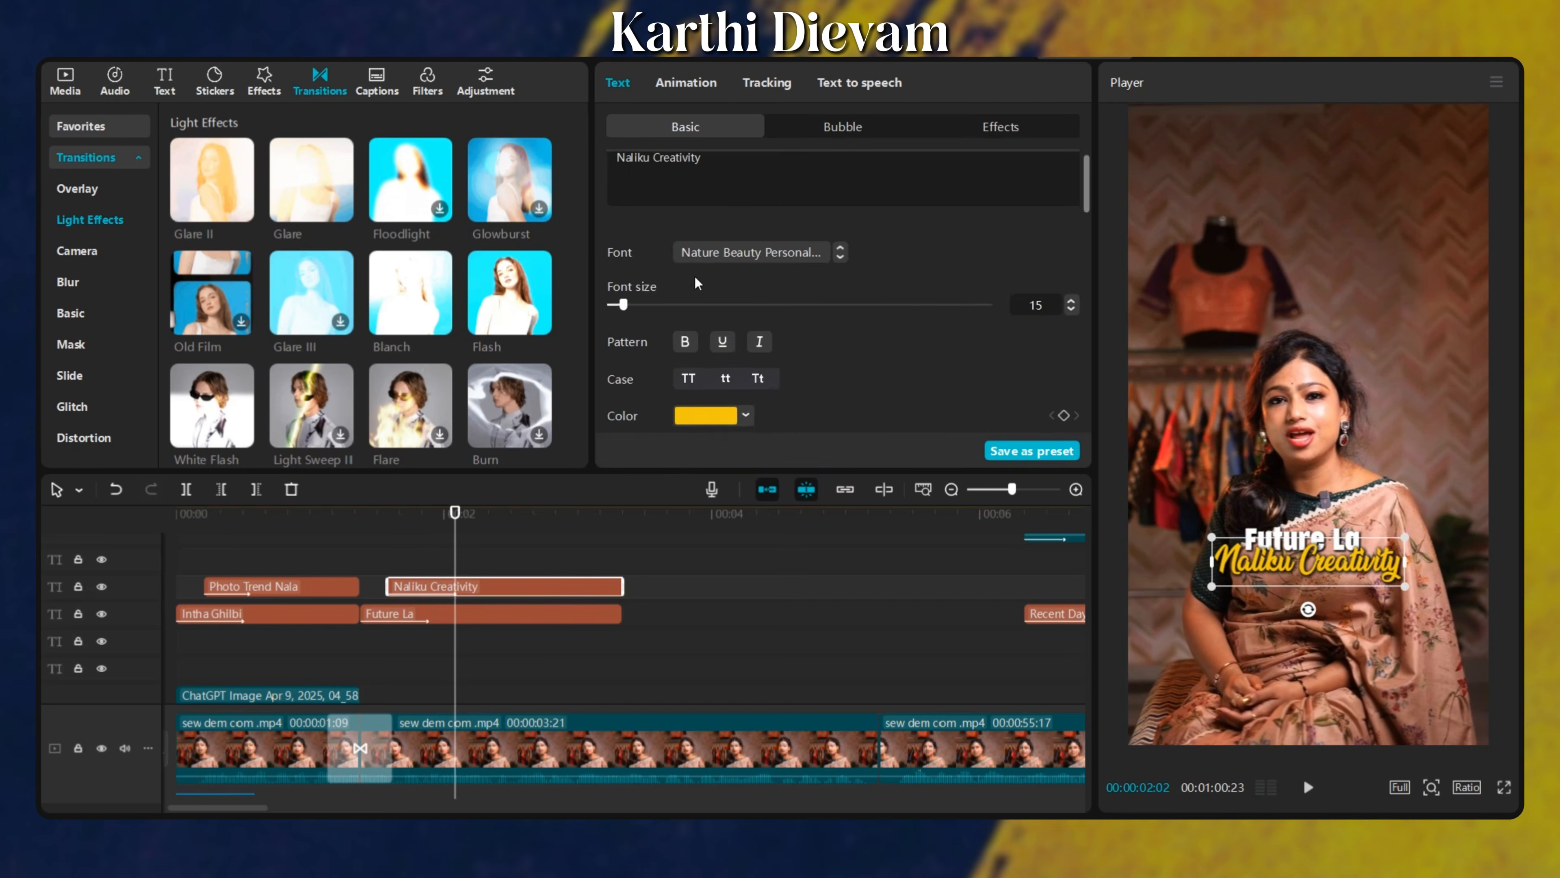
scroll(648, 305, down, 5)
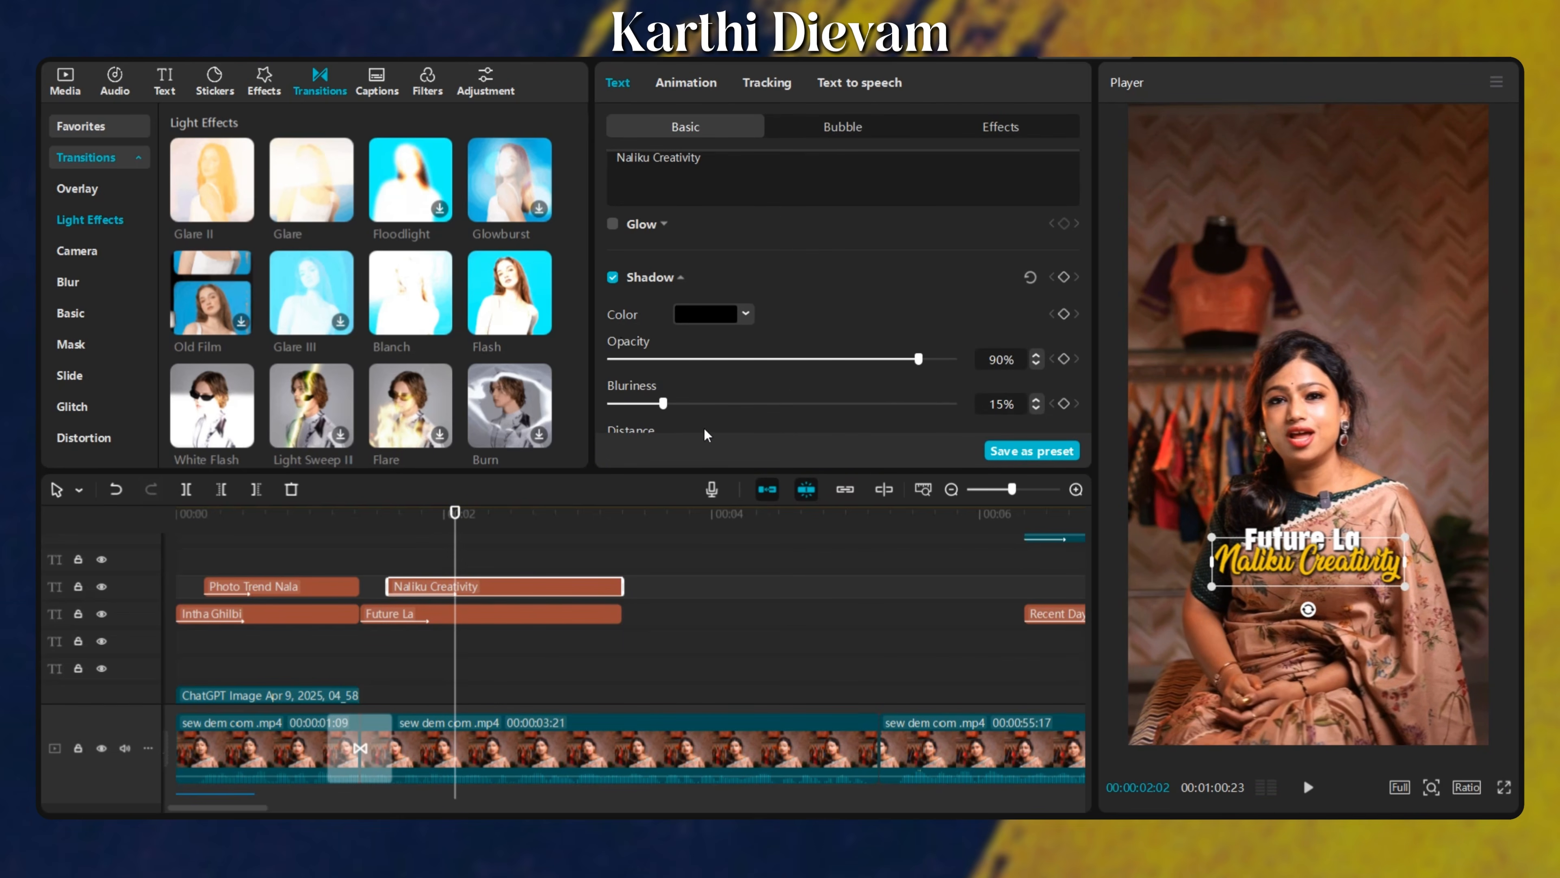
click(612, 277)
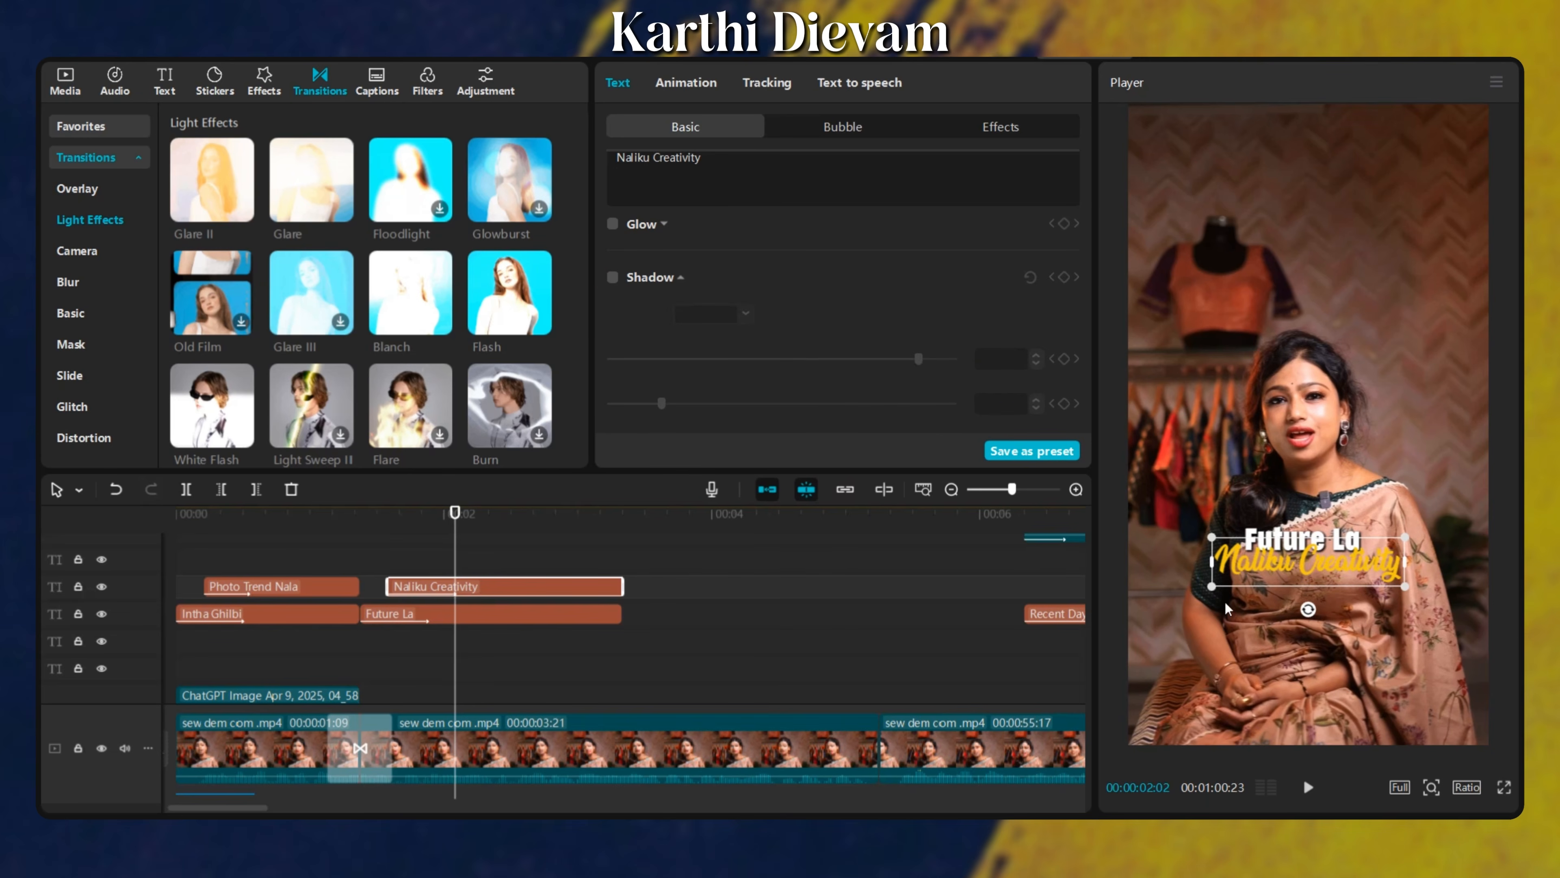
scroll(1343, 573, up, 6)
scroll(1347, 557, down, 4)
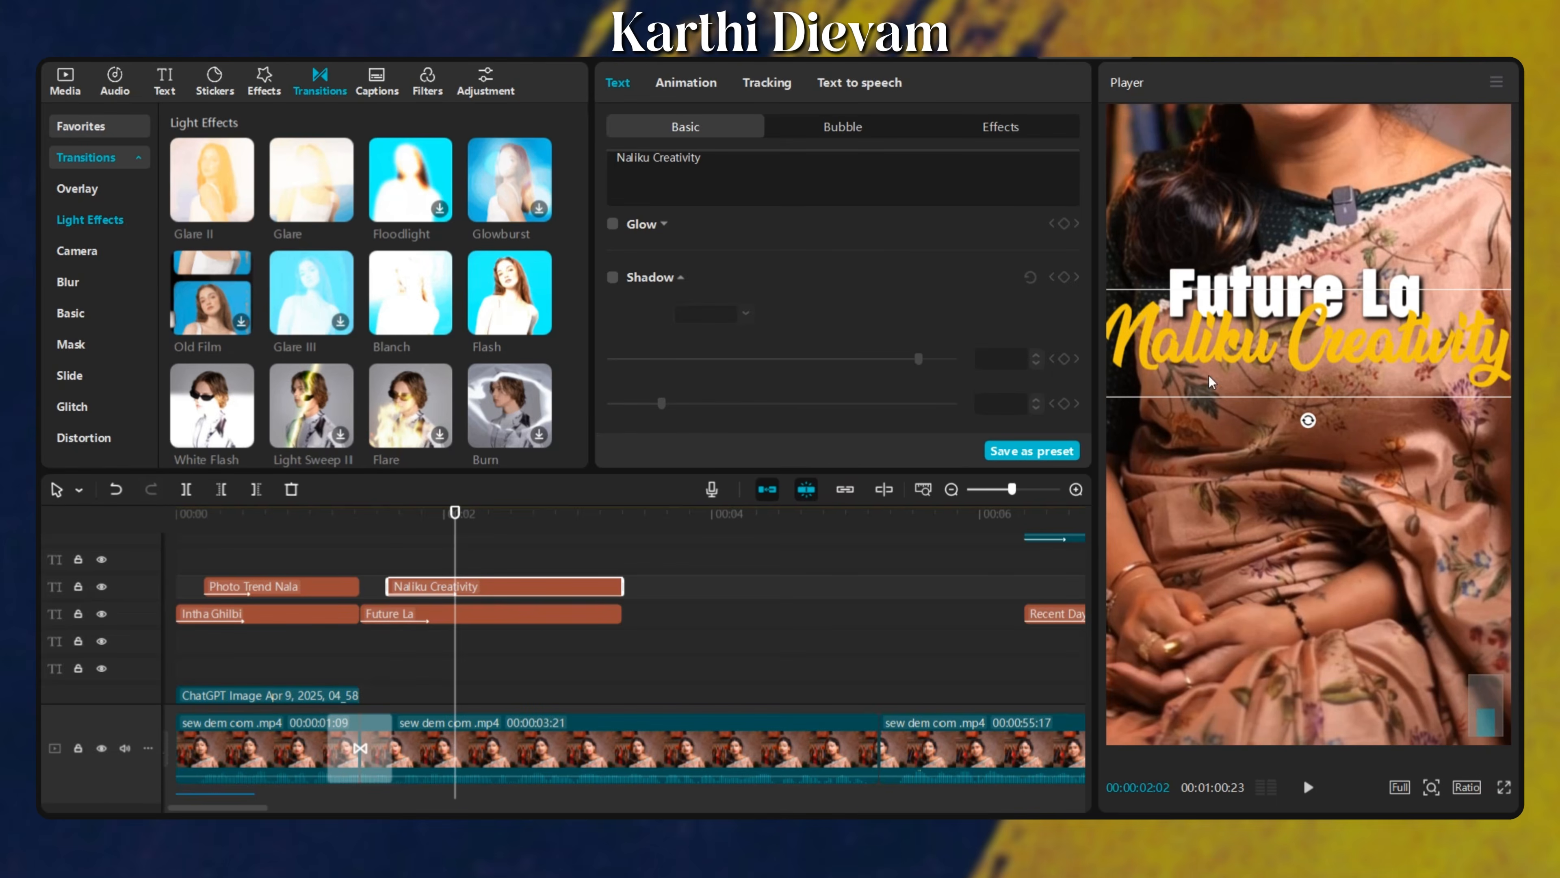
click(613, 278)
Examine the "Naliku Creativity" caption up close along with its shadow opacity, blurriness, distance and angle settings.
scroll(1147, 489, down, 6)
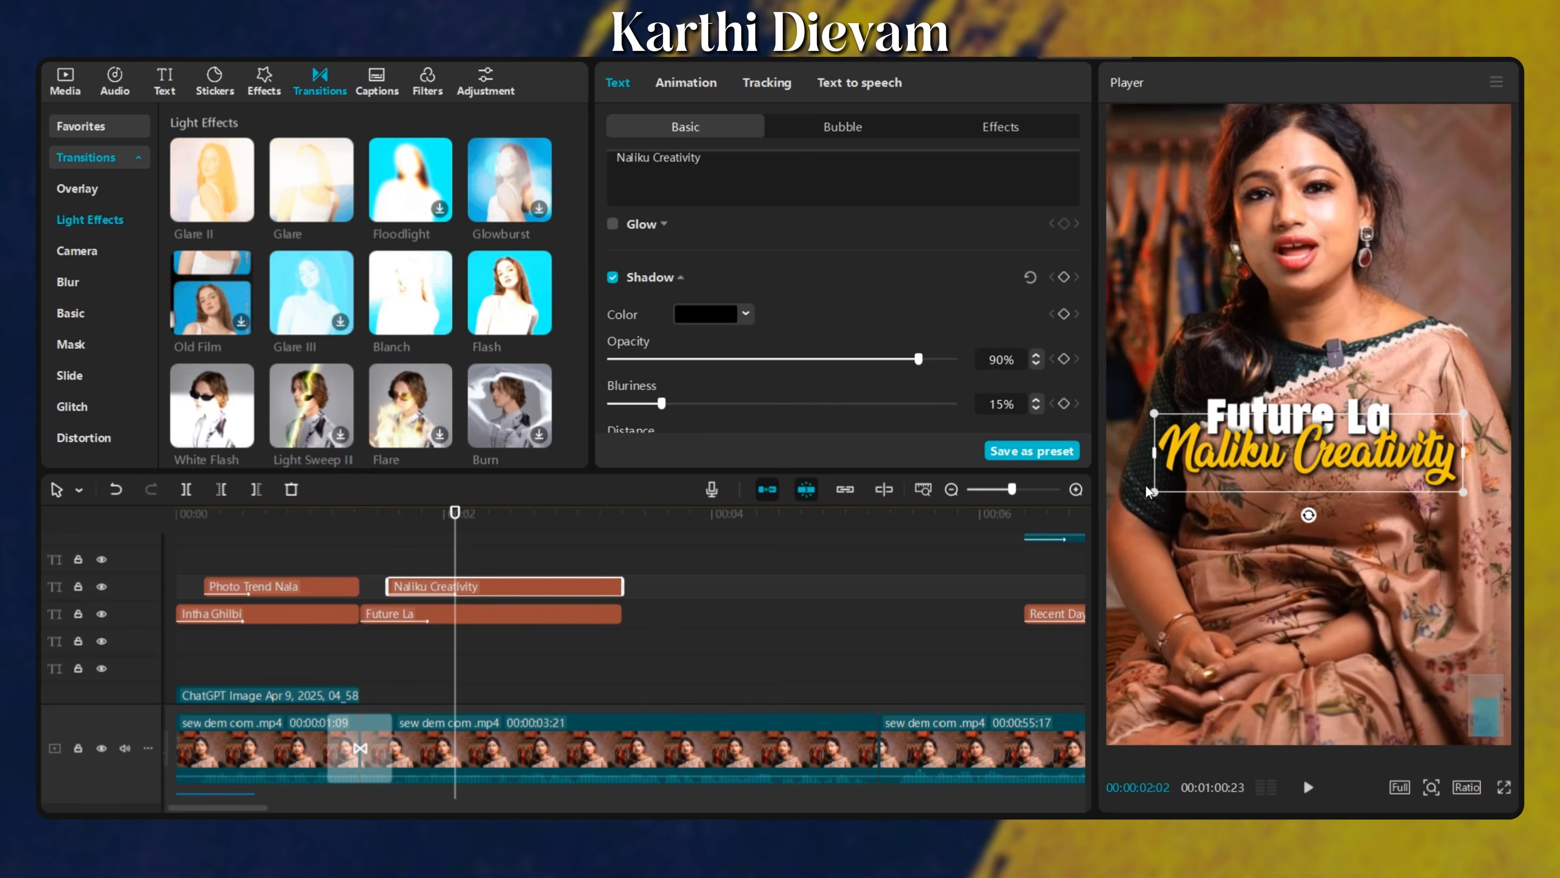
scroll(1224, 532, up, 2)
scroll(820, 359, down, 3)
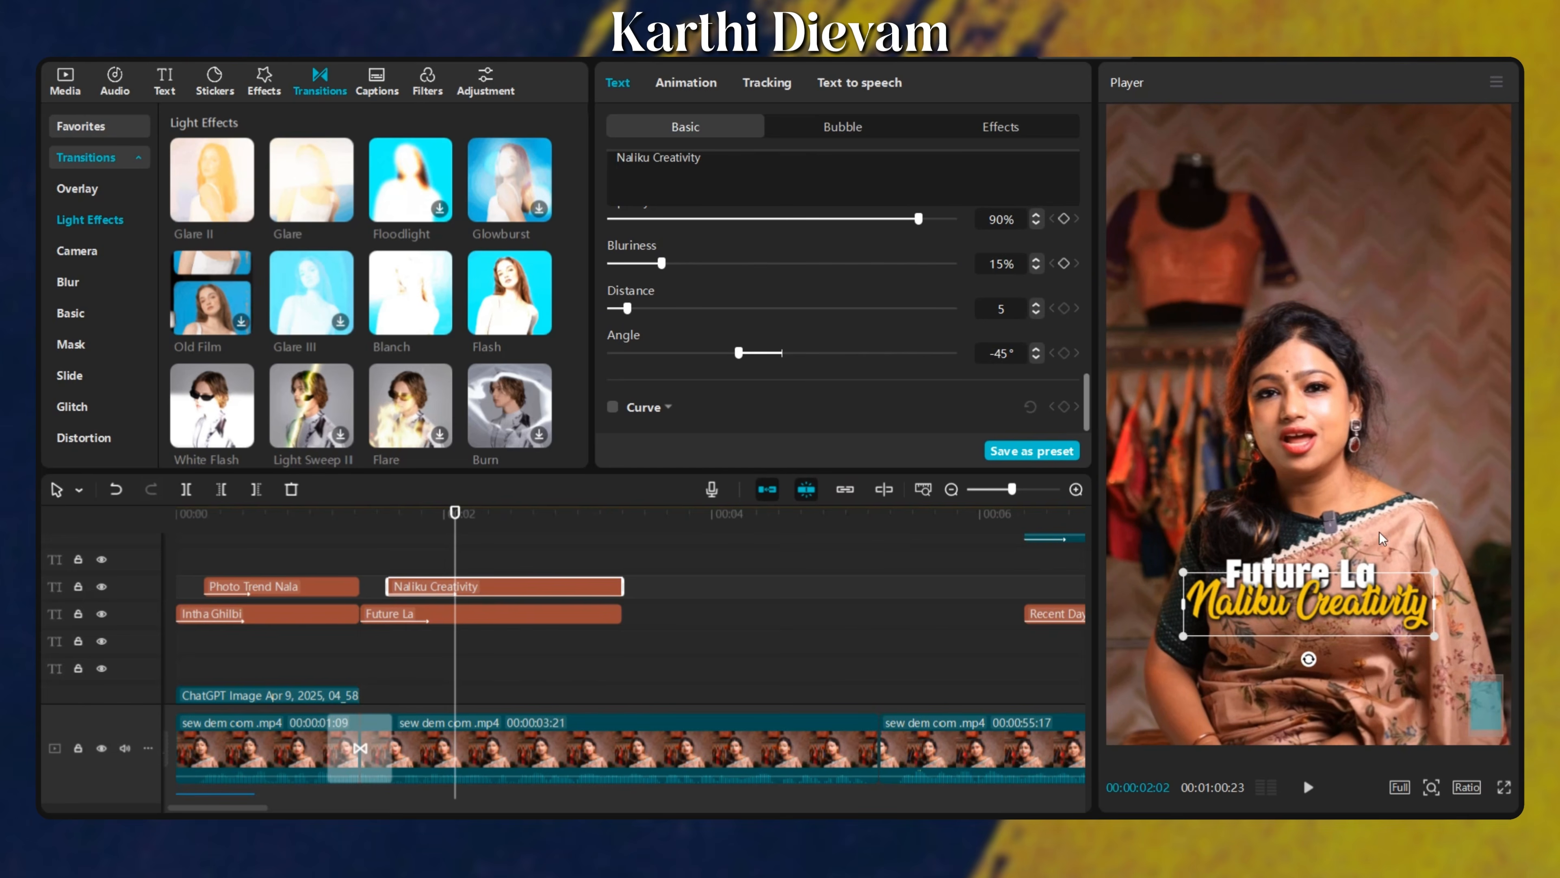
scroll(1383, 528, down, 3)
scroll(1295, 592, up, 5)
scroll(1288, 584, down, 8)
scroll(1277, 556, up, 4)
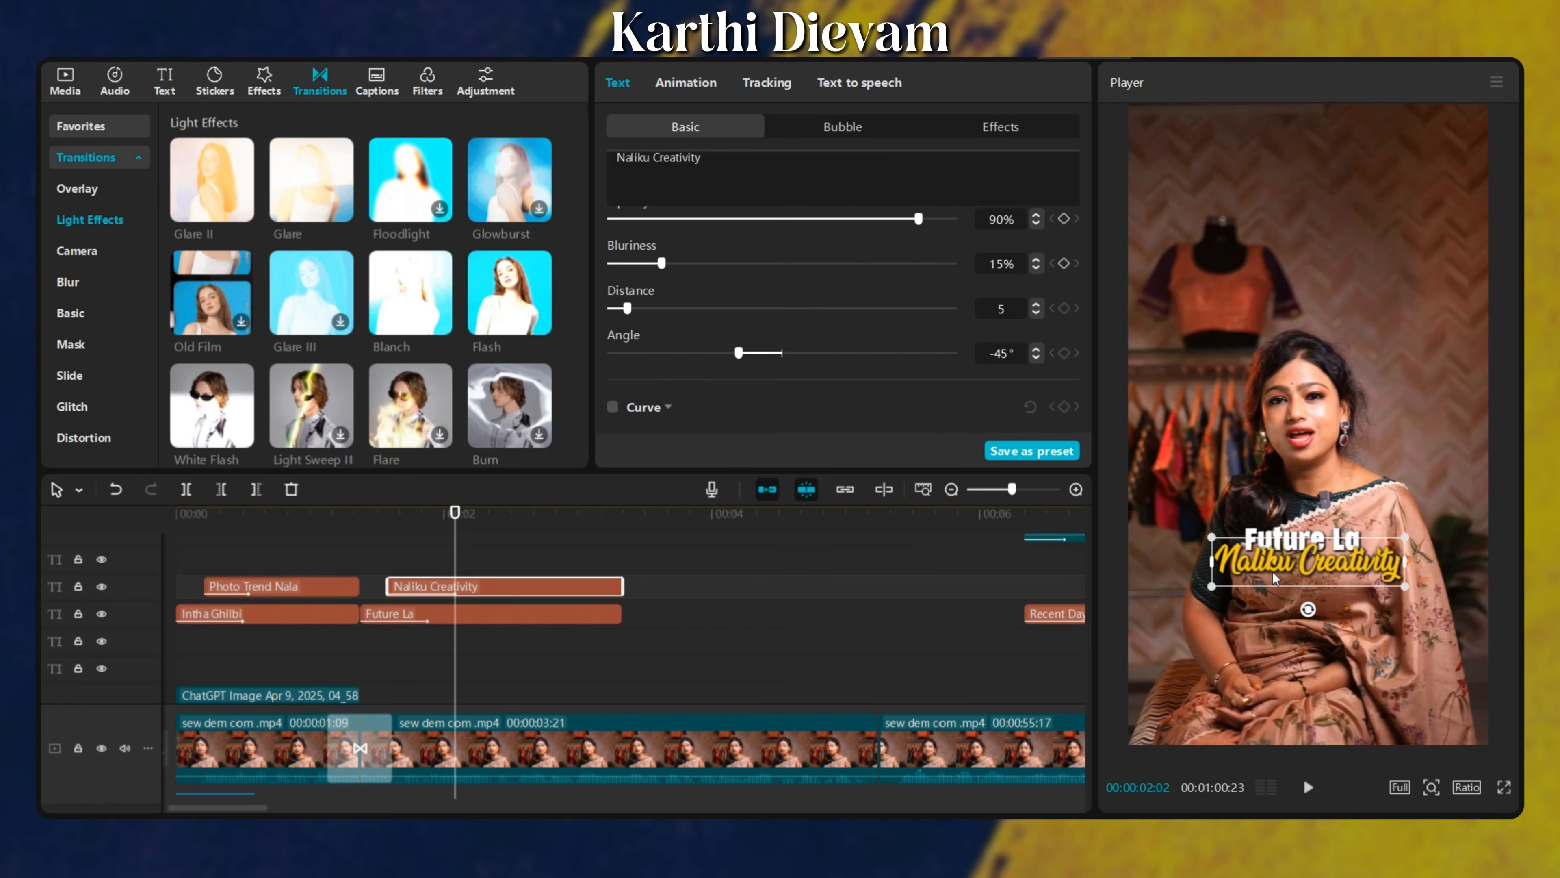
Play the opening from the start and review the illustration, Glare transition and "Future La" / "Naliku Creativity" captions.
drag(367, 528, 86, 572)
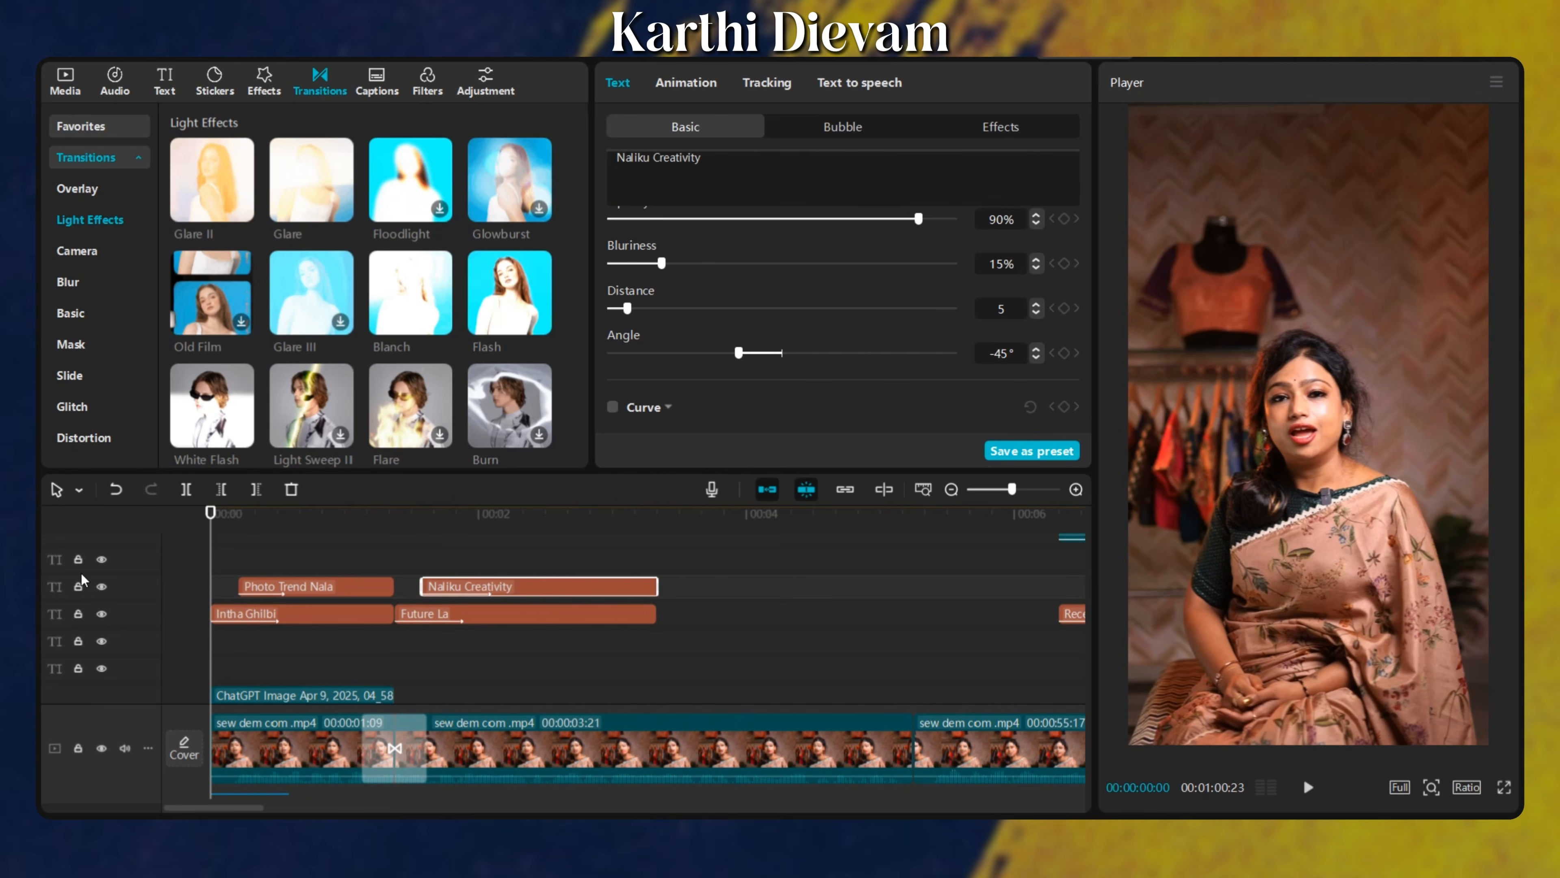
scroll(344, 681, down, 2)
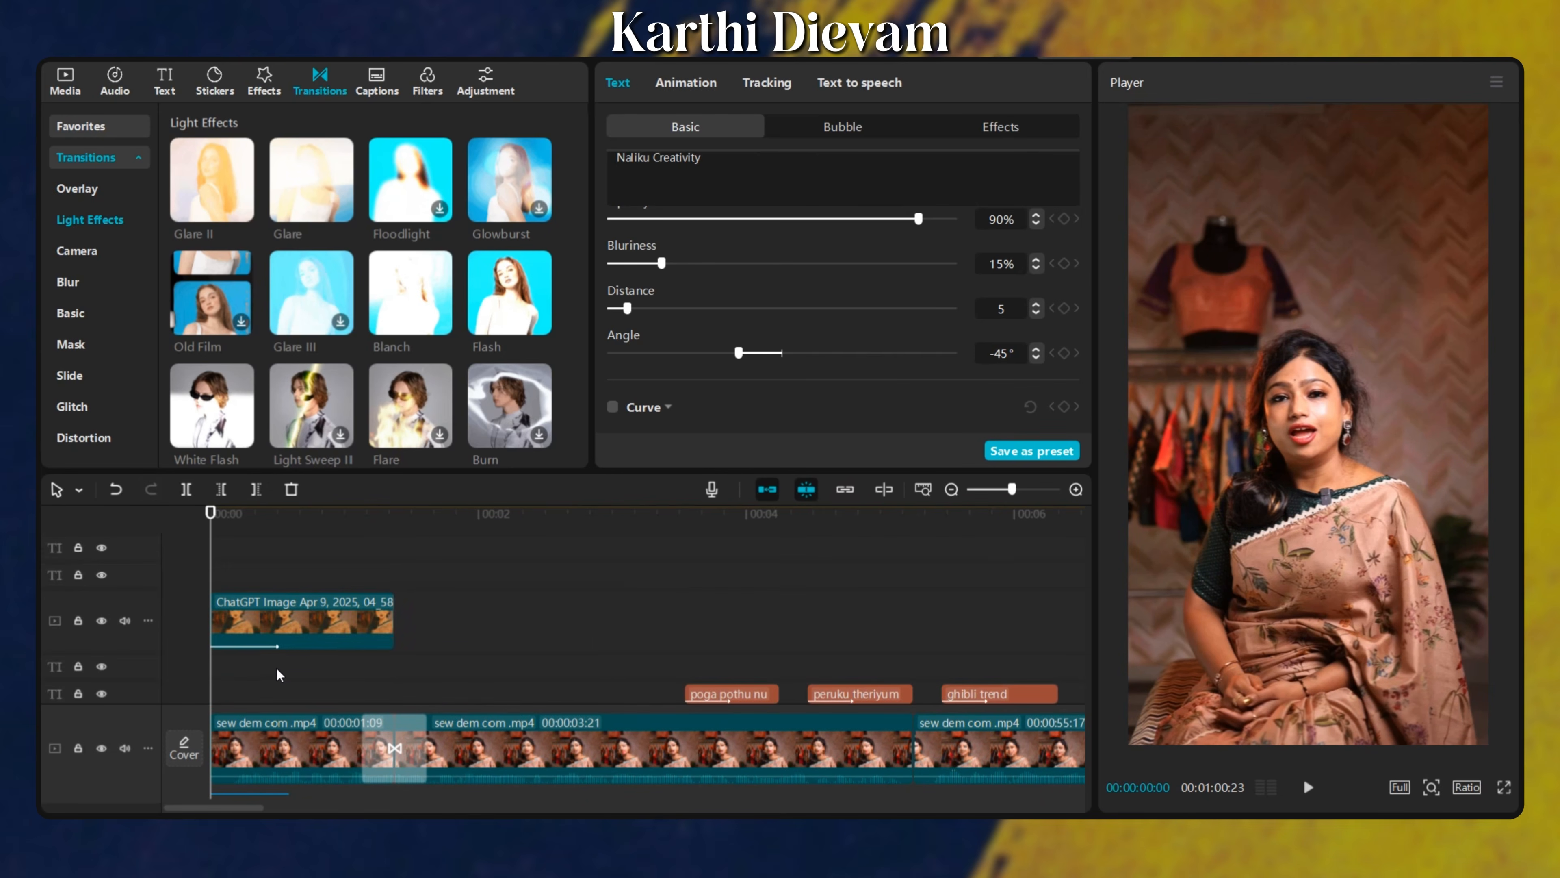
key(space)
scroll(273, 671, down, 1)
scroll(265, 671, up, 1)
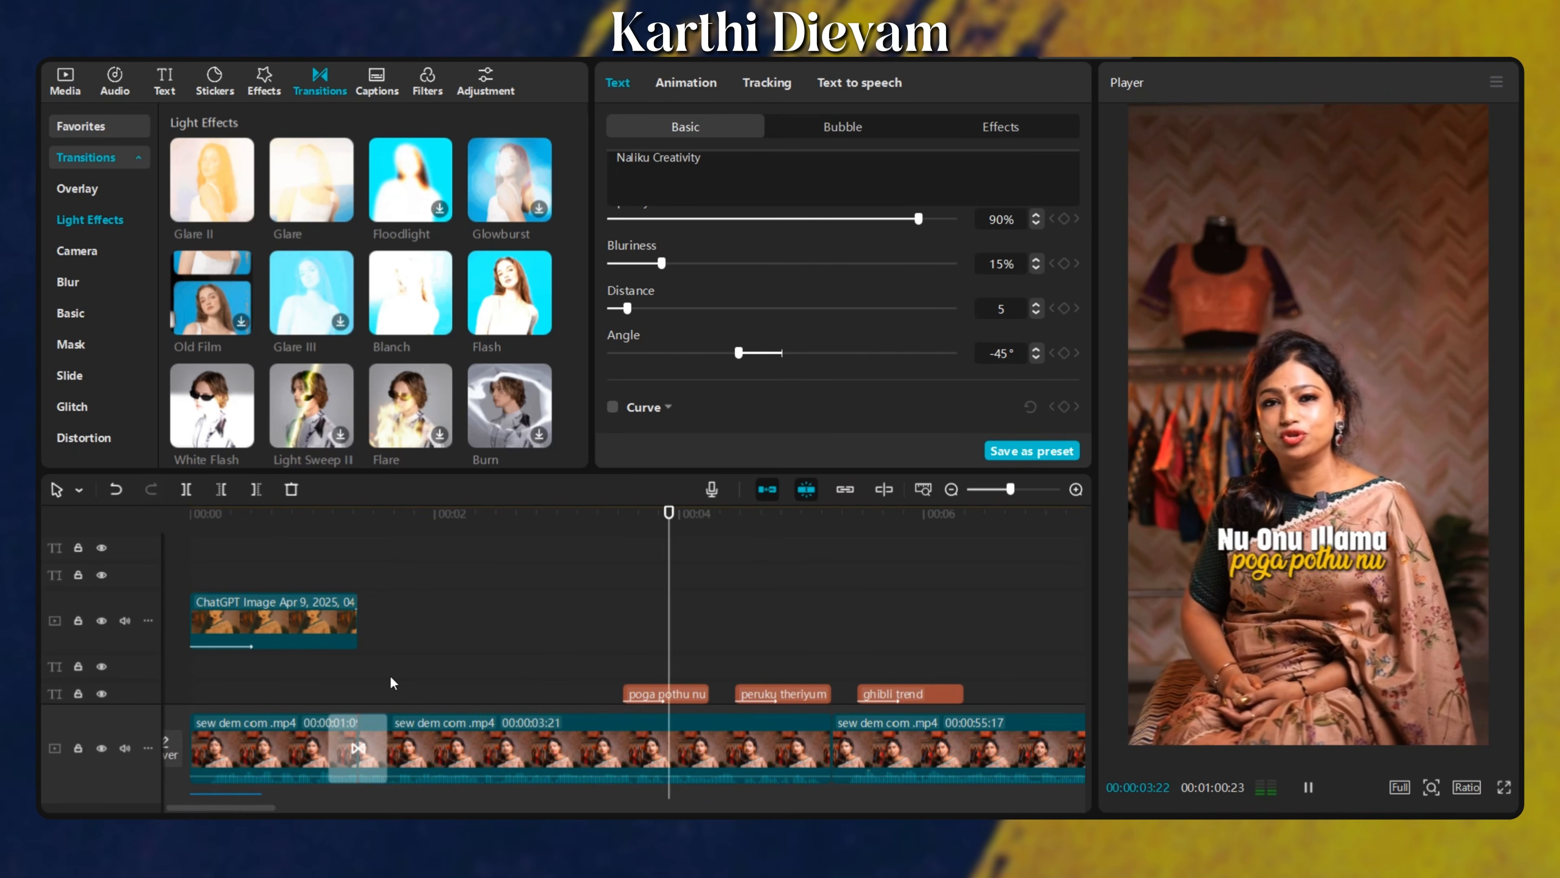
key(space)
scroll(591, 698, down, 2)
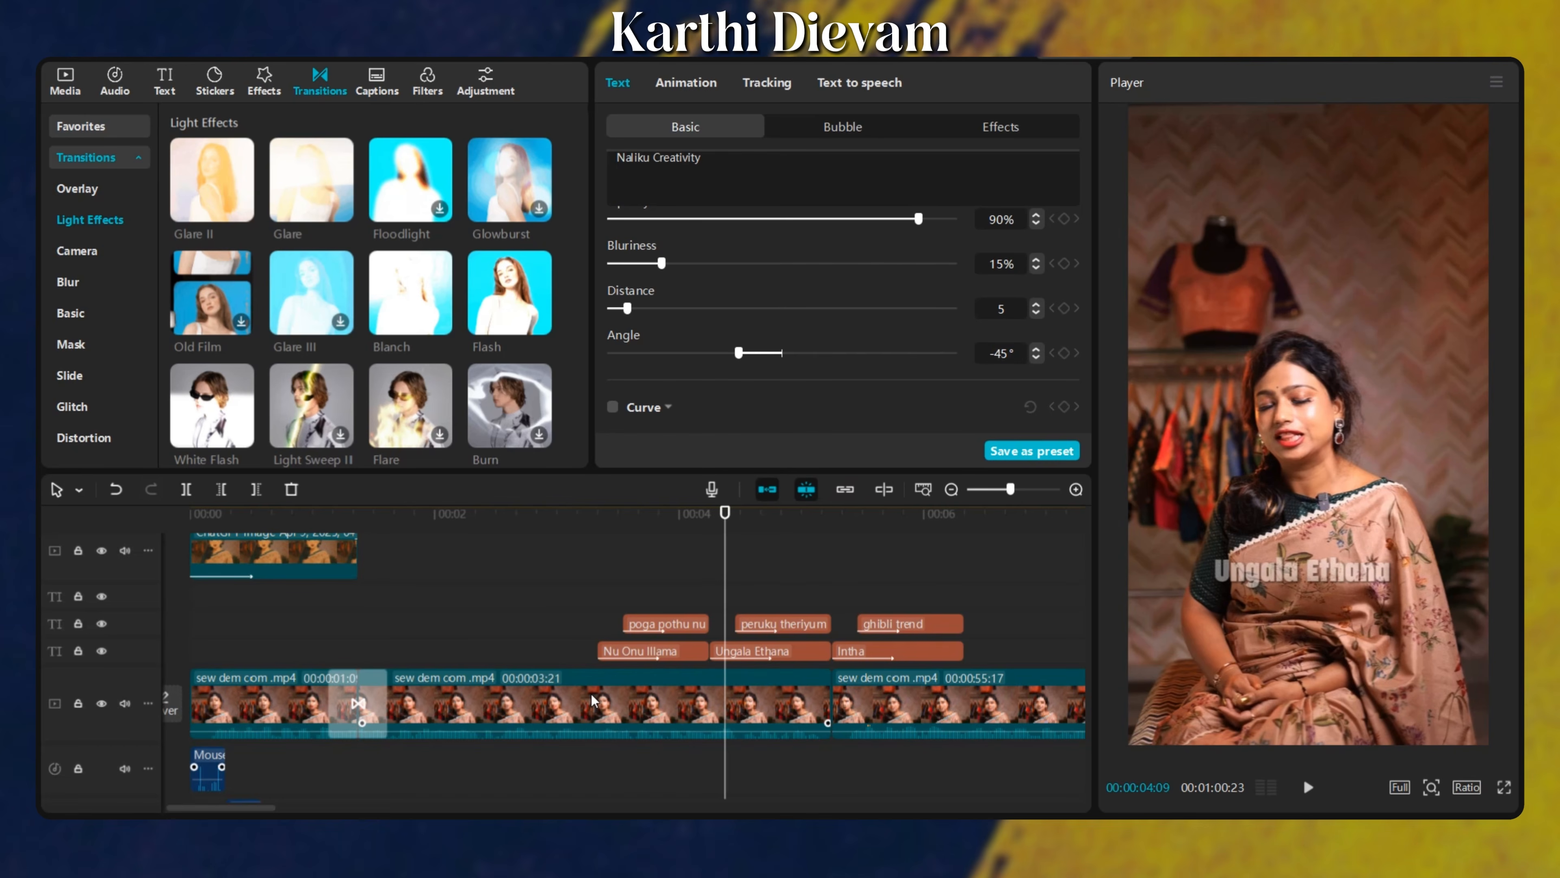
ctrl+scroll(320, 624, down, 1)
scroll(321, 637, up, 3)
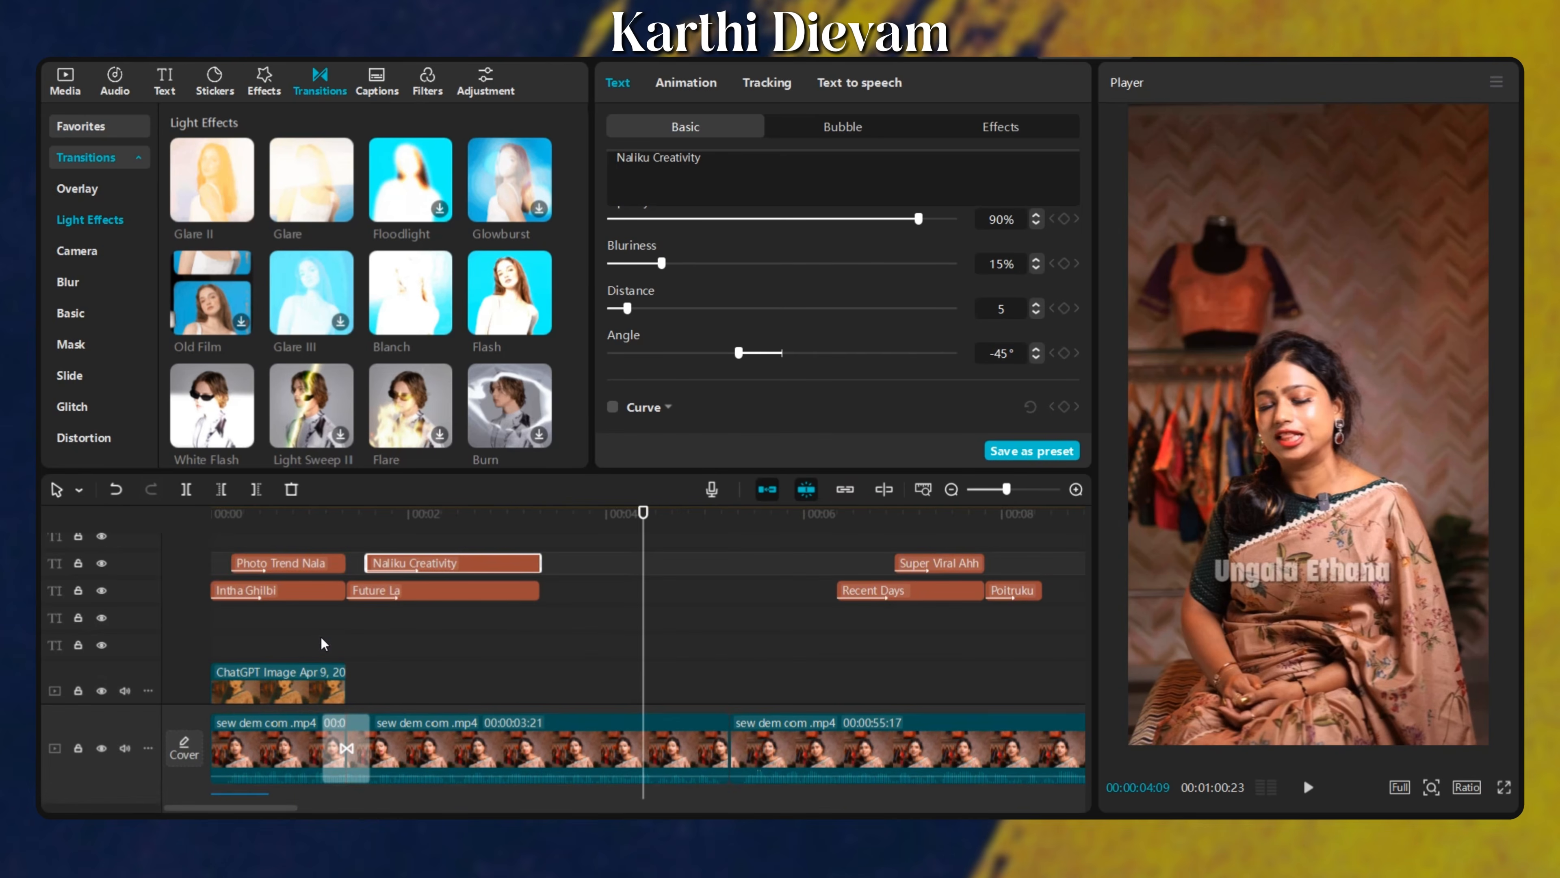
click(344, 639)
scroll(352, 644, down, 2)
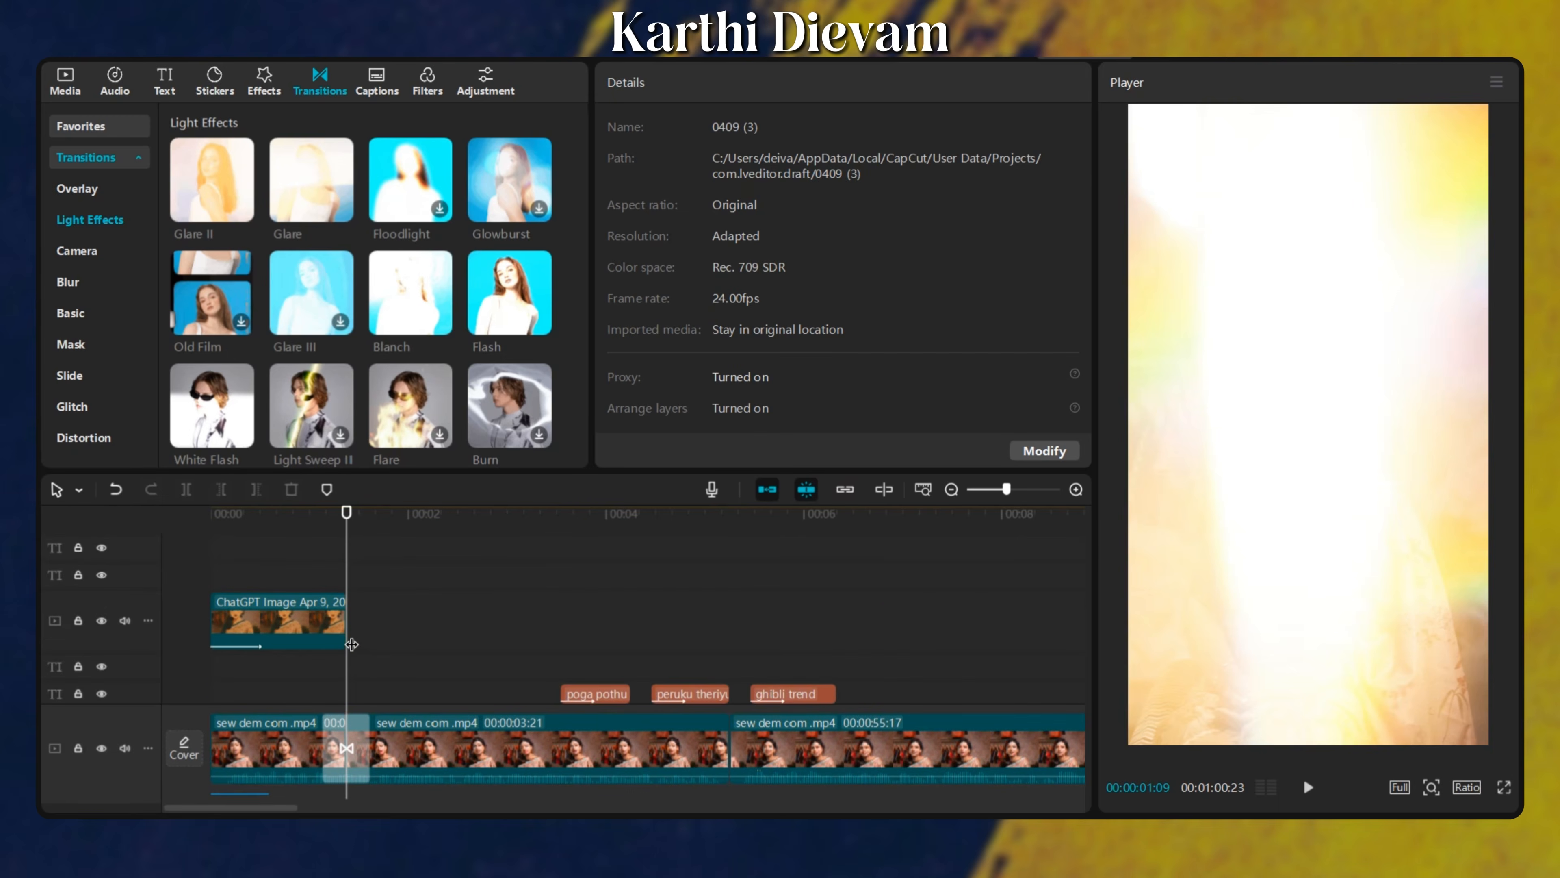
click(414, 660)
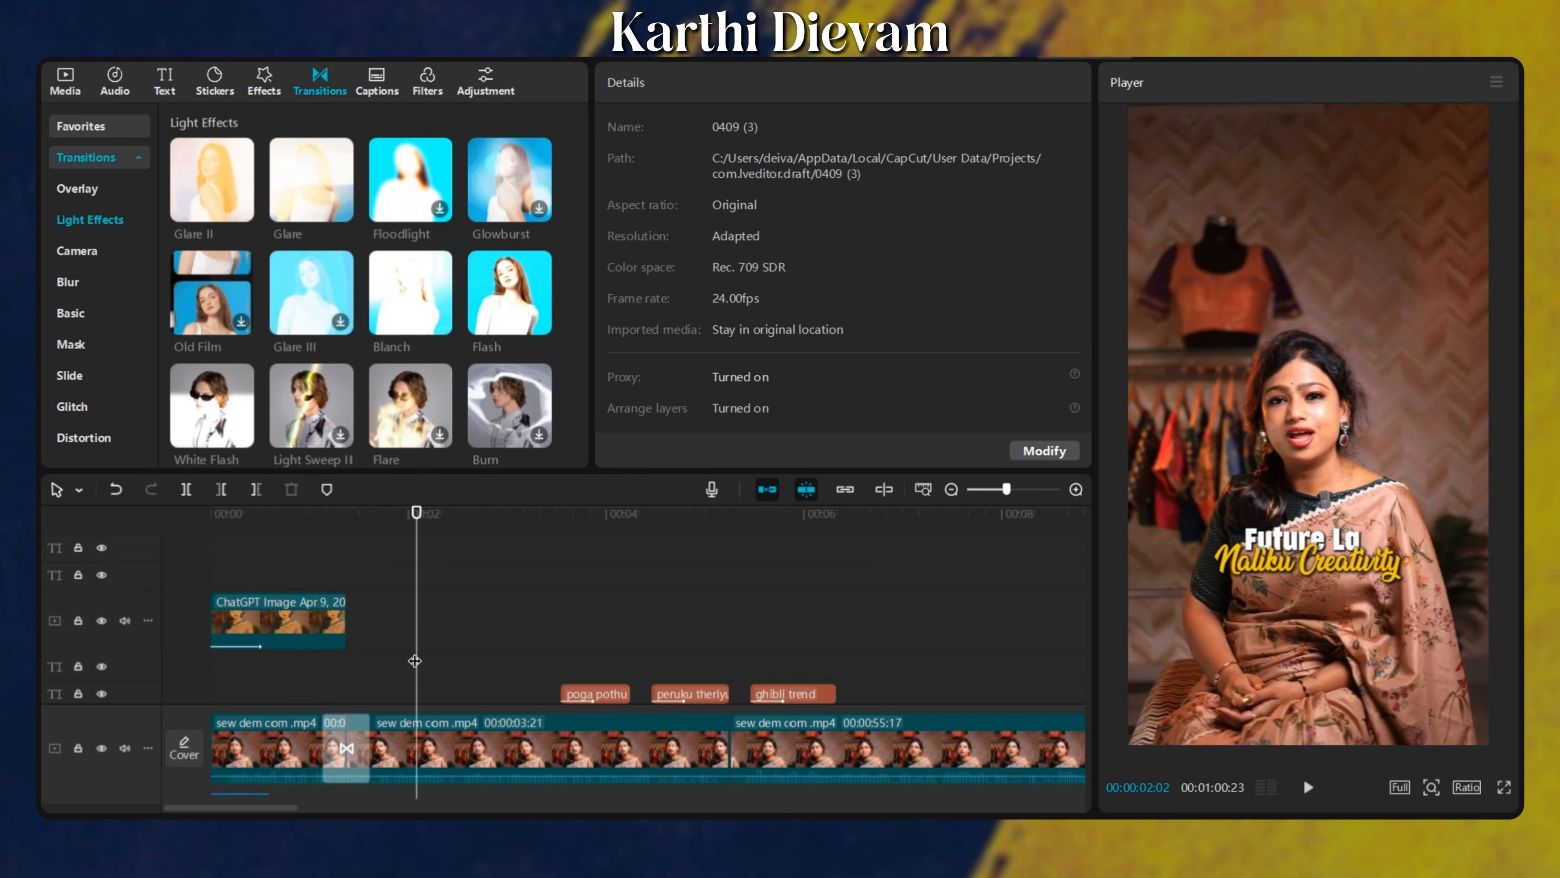
Add a transform keyframe to the second main video clip at 00:00:04:06, where the "Ungala Ethana" caption begins.
scroll(415, 660, down, 2)
scroll(428, 640, up, 3)
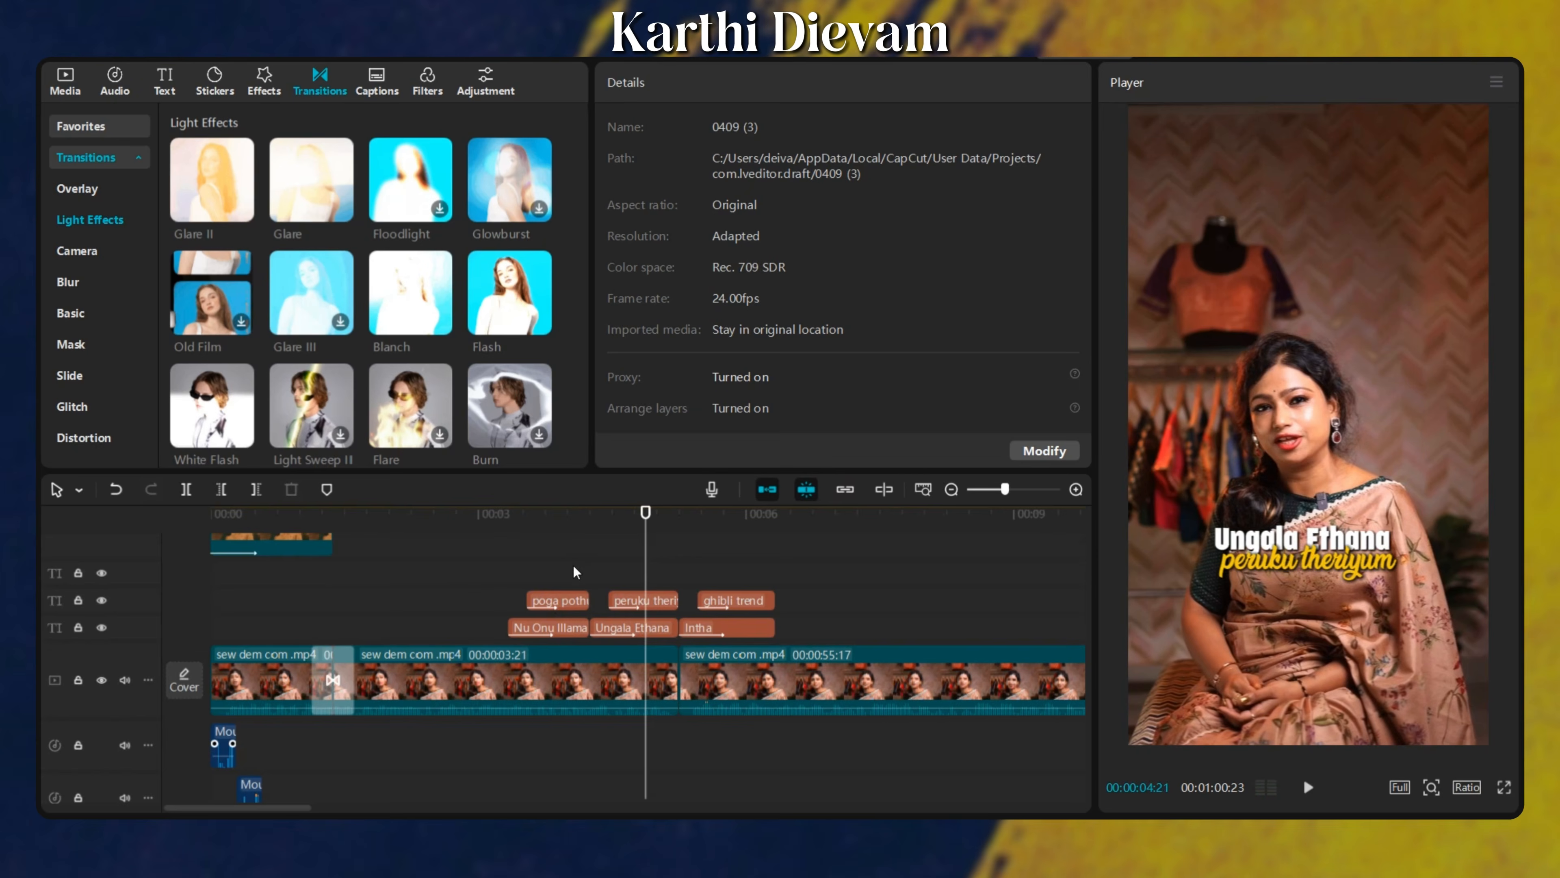
click(577, 572)
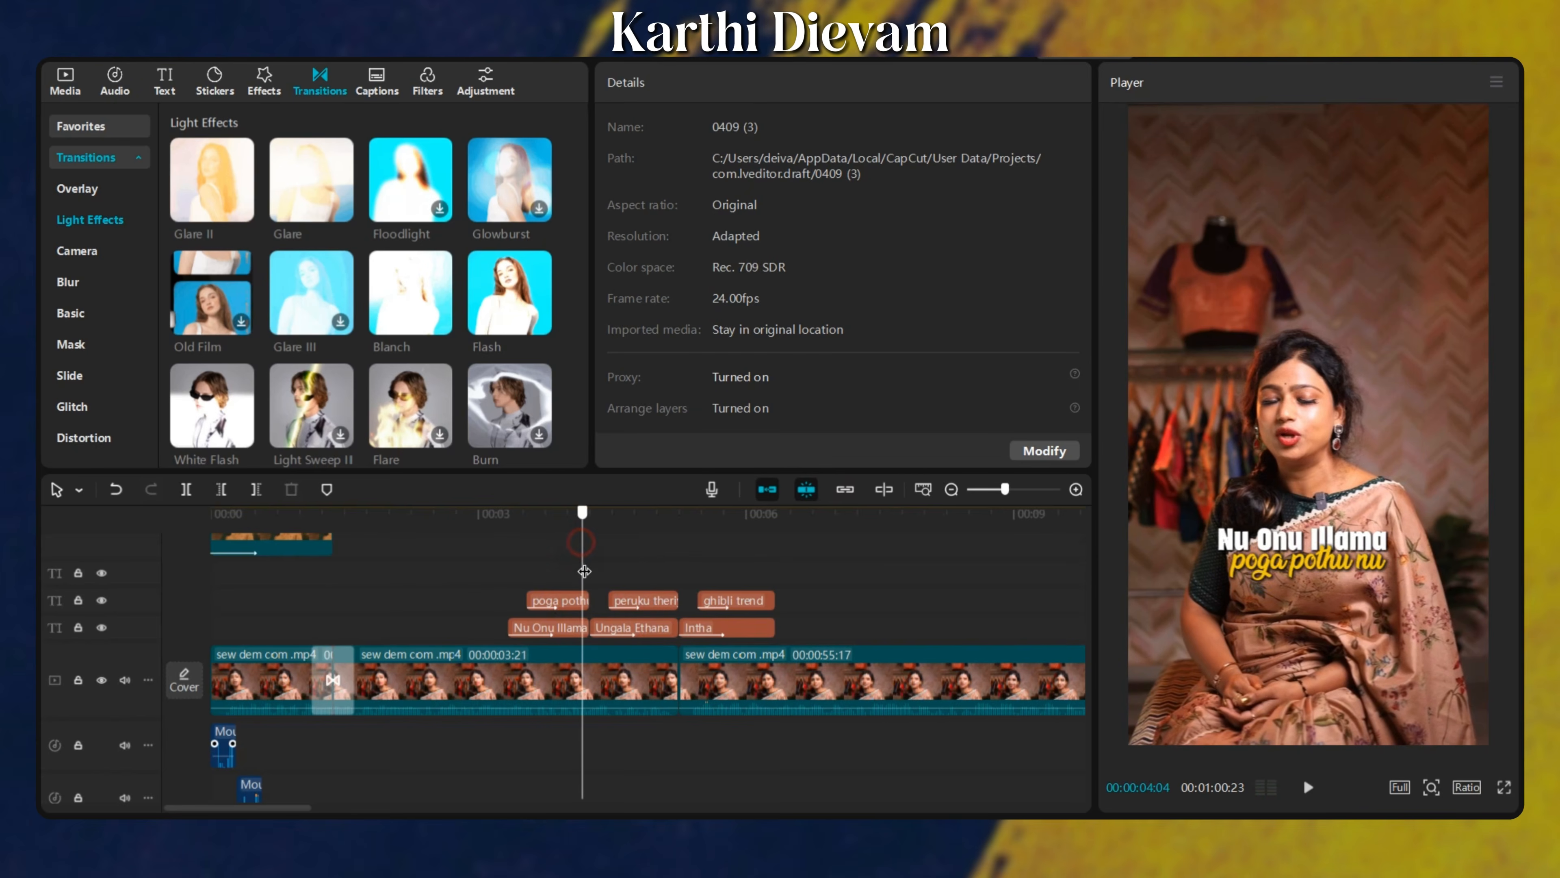
scroll(605, 617, down, 2)
click(600, 612)
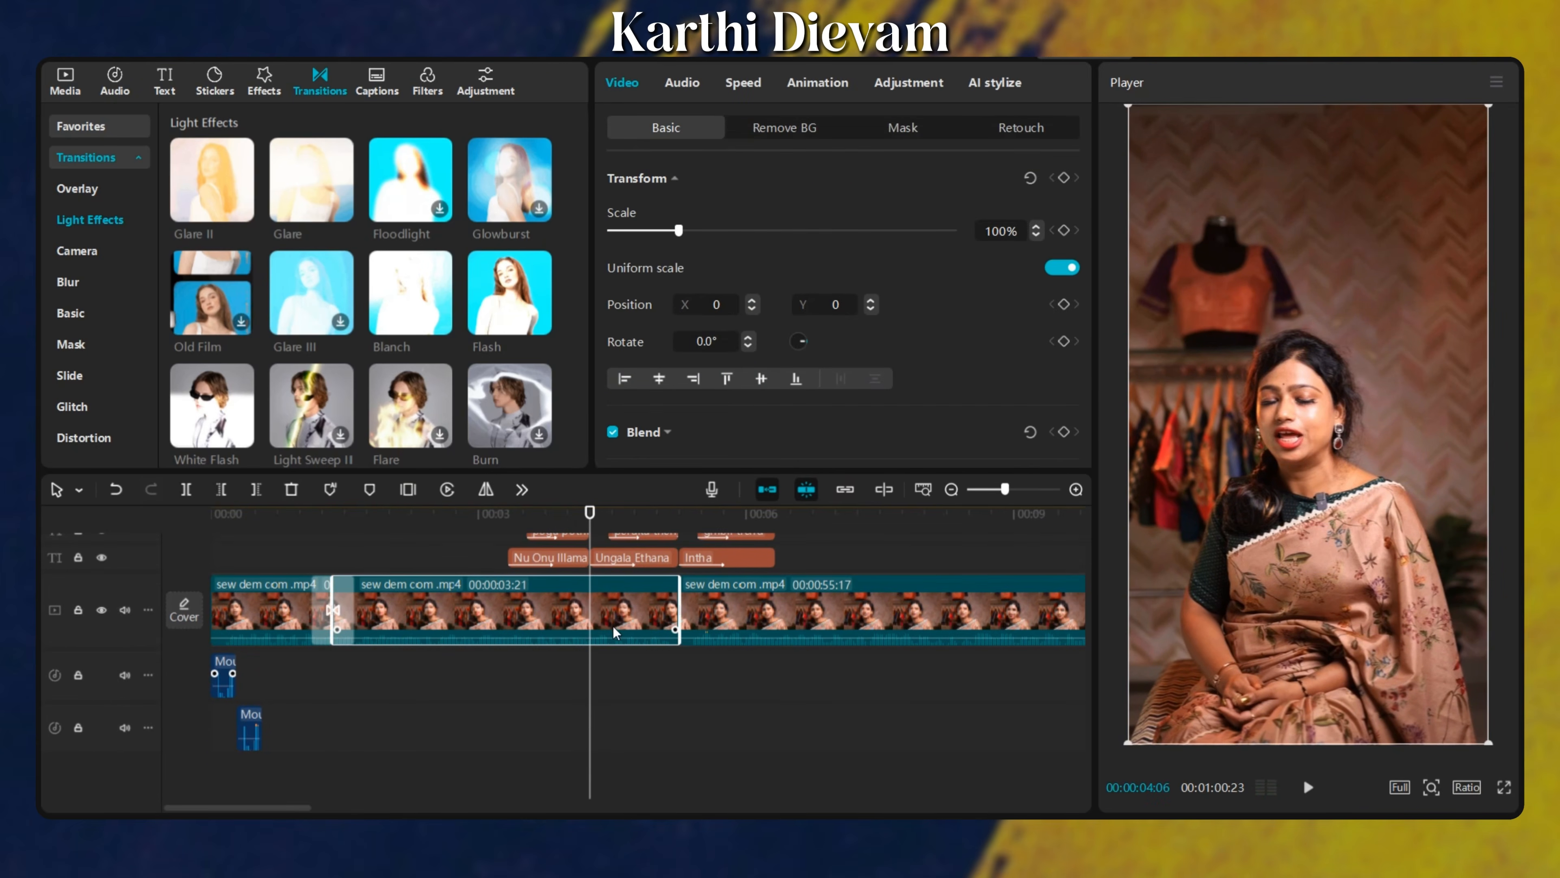
scroll(611, 623, up, 1)
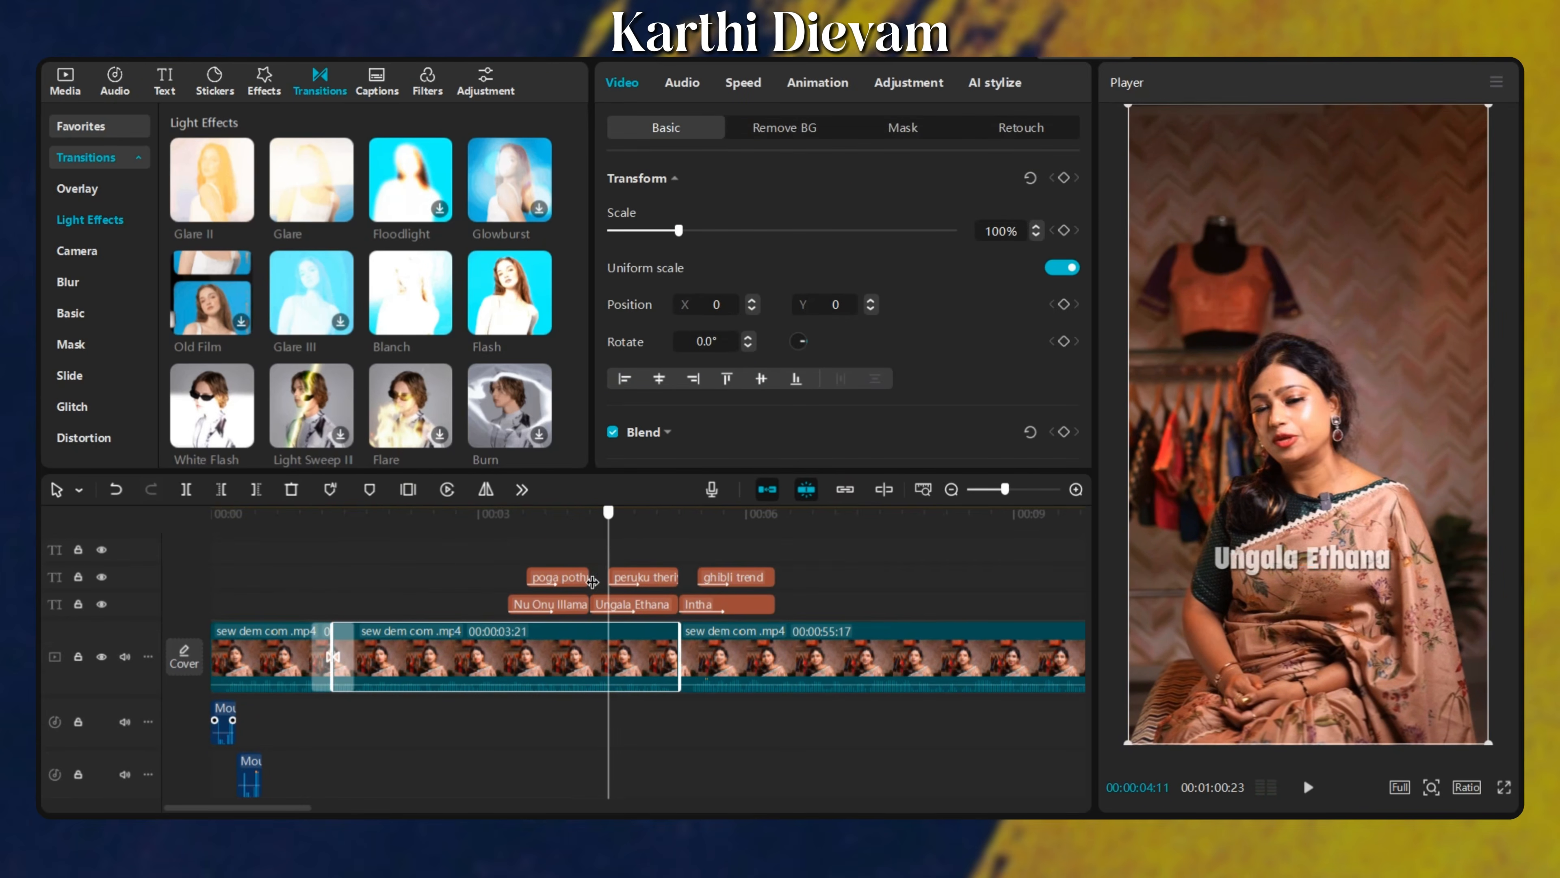
click(1063, 177)
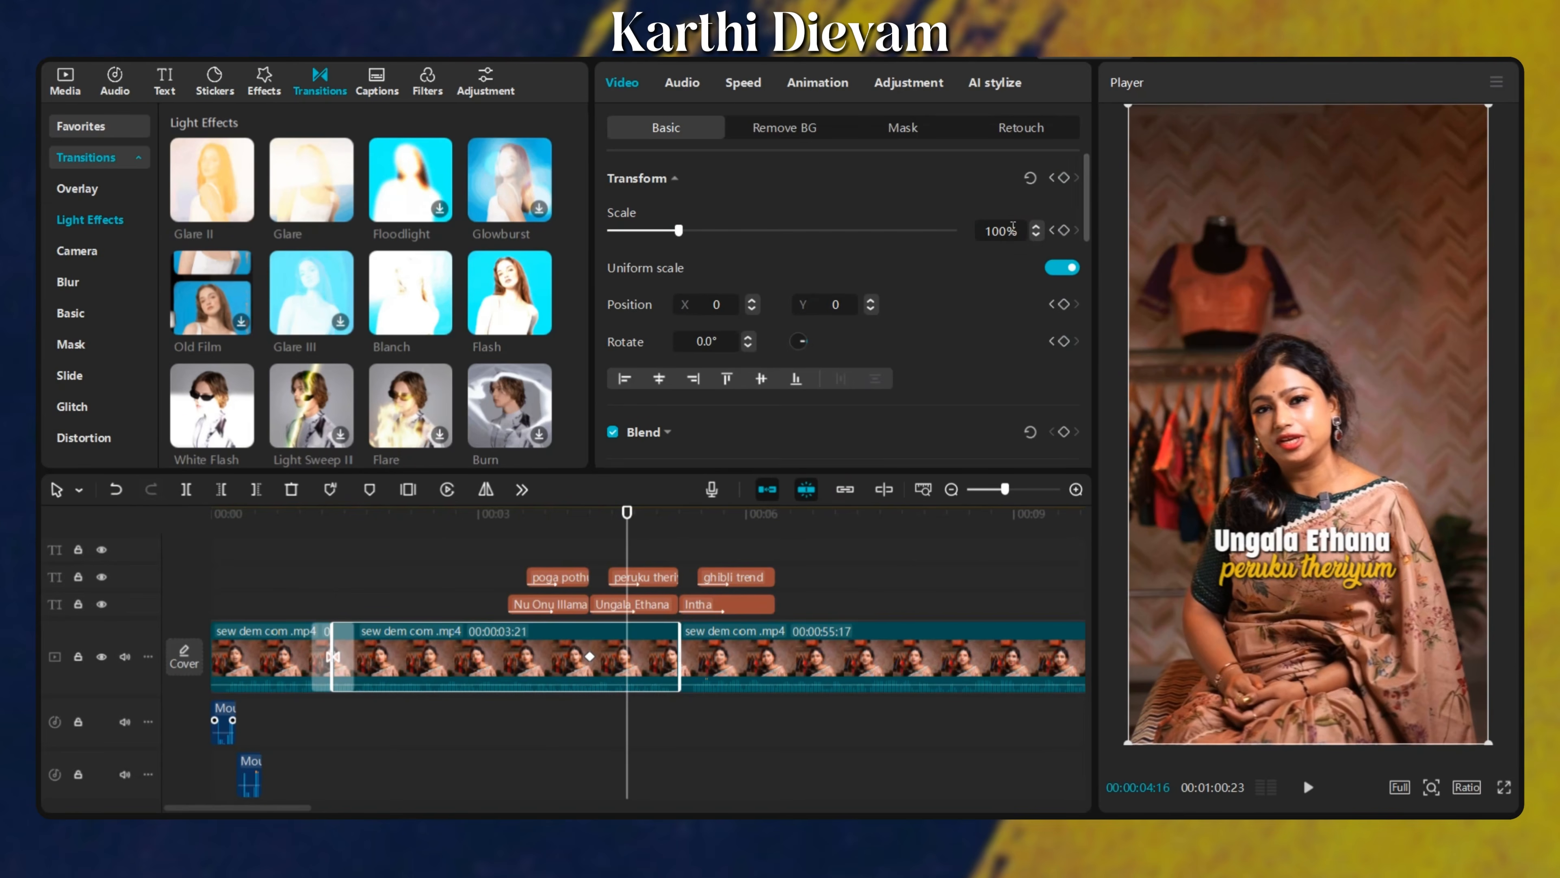
Keyframe the second main clip's scale at 110% at 00:00:04:16 to create a zoom-in.
drag(1004, 228, 929, 224)
text(10)
key(Return)
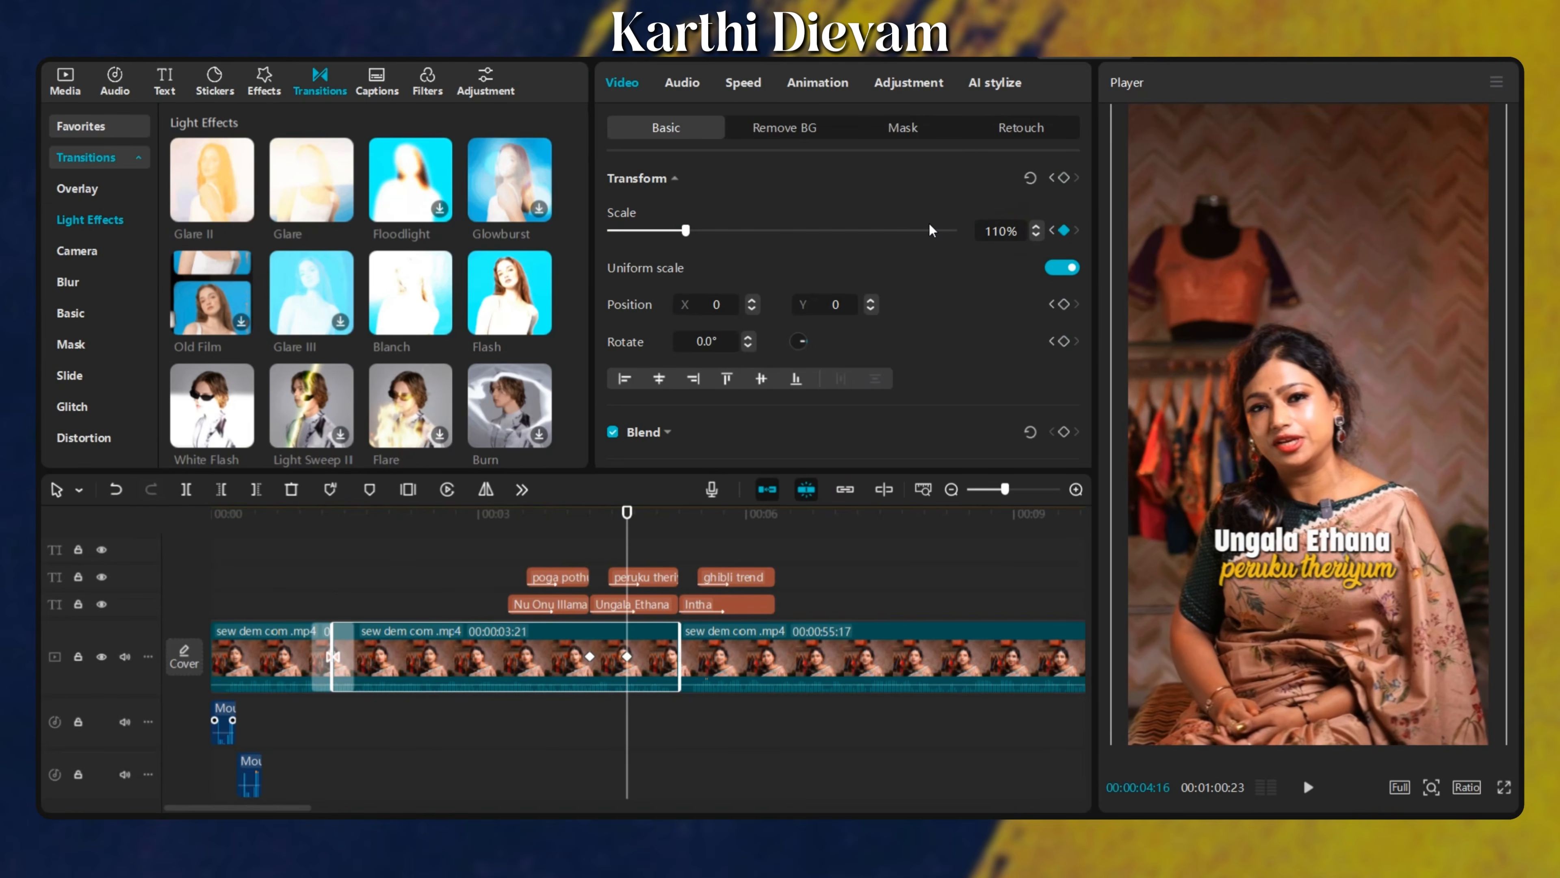
Apply the Cubic Out preset curve between the second main clip's two scale keyframes.
click(673, 677)
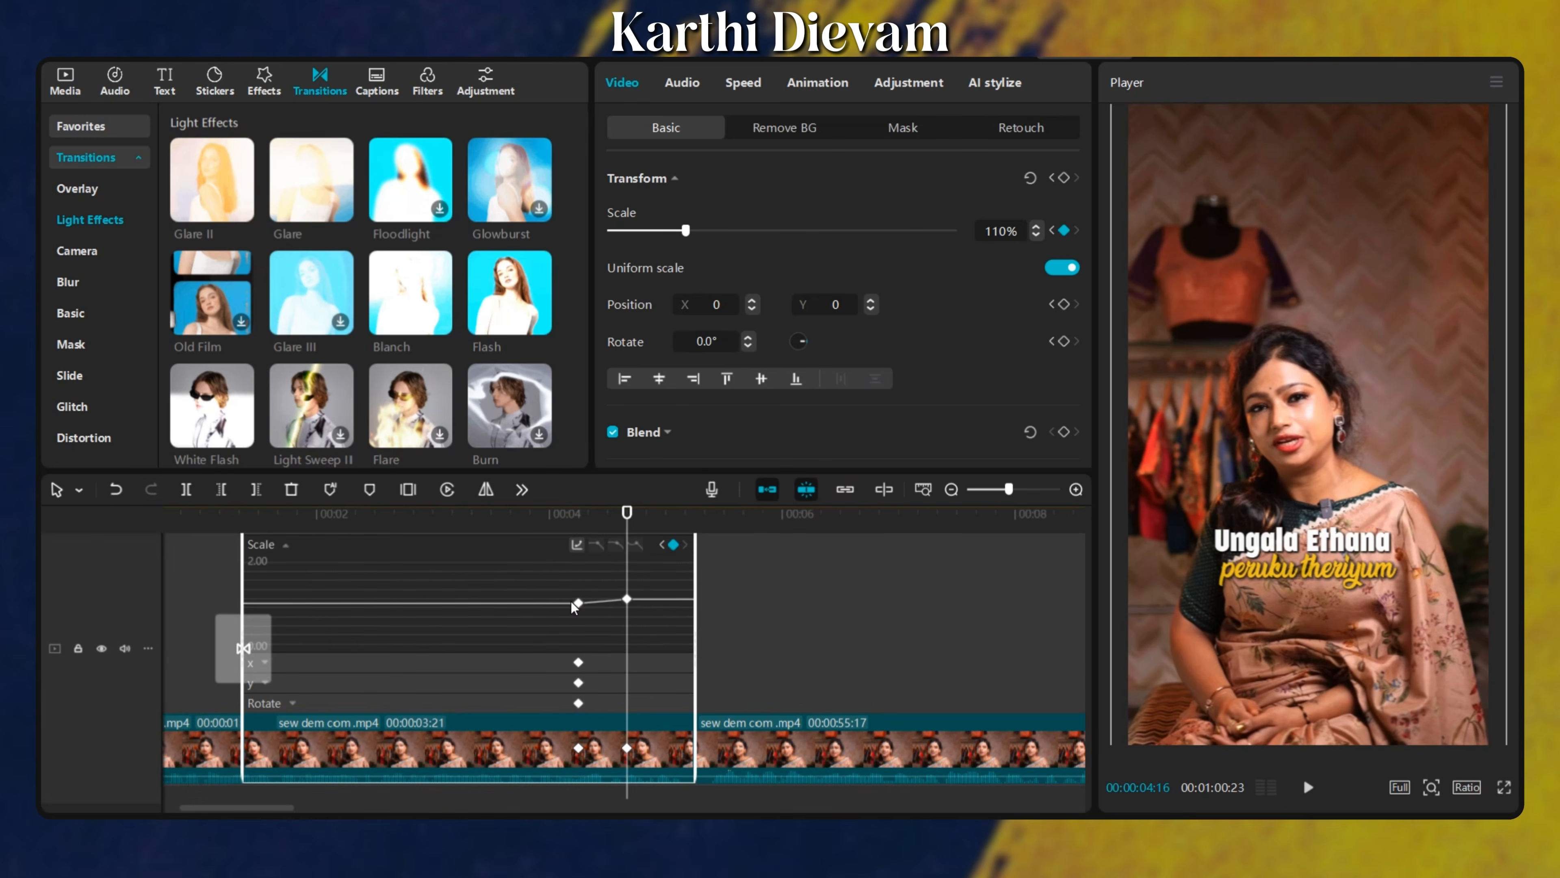
click(577, 545)
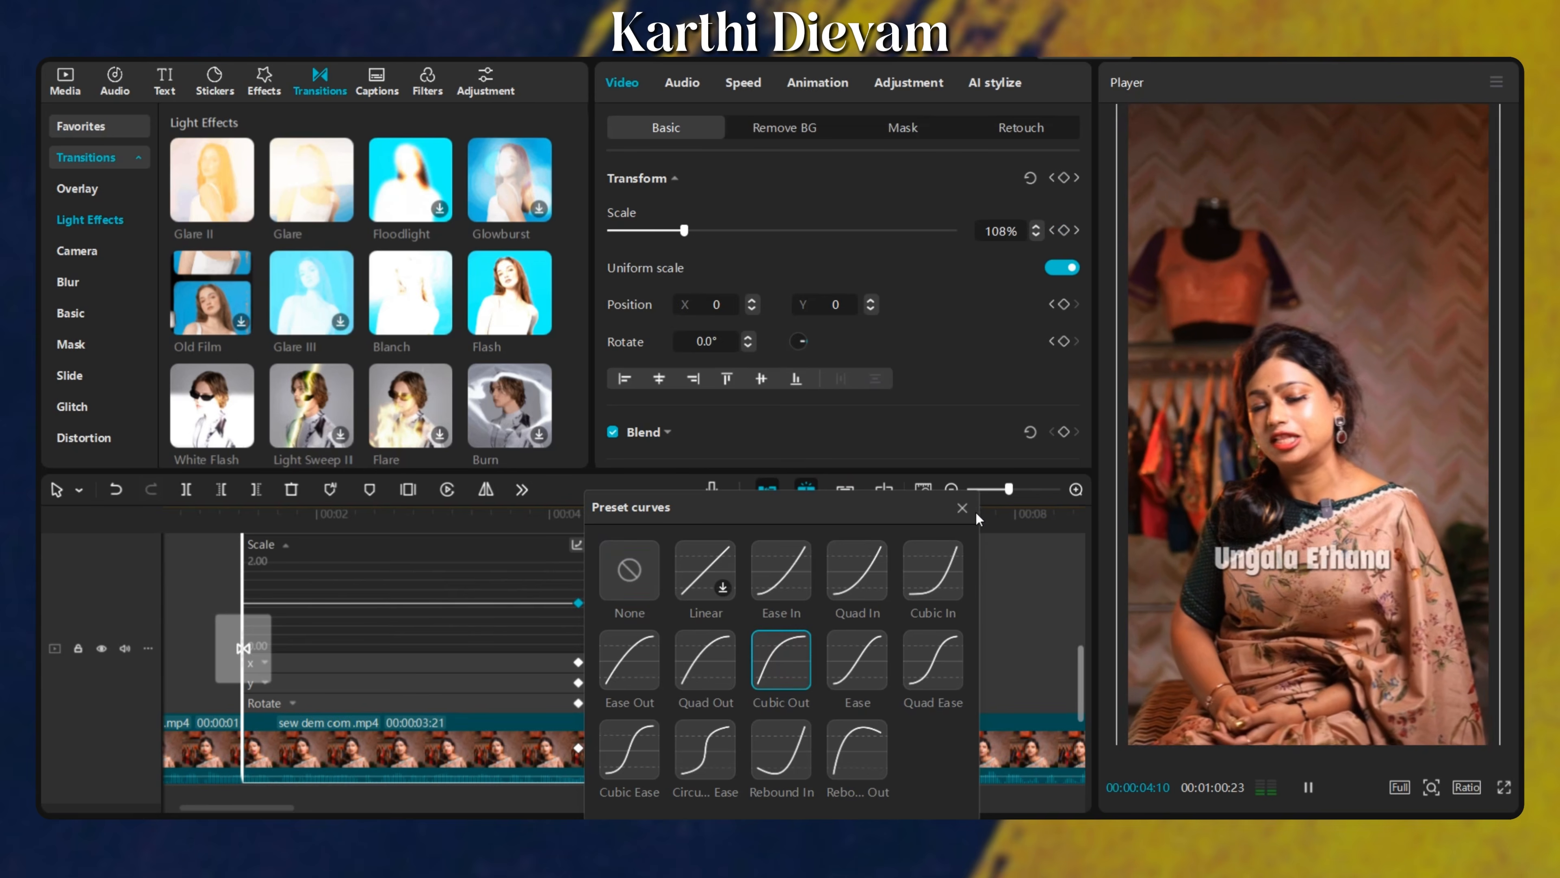
click(921, 687)
click(651, 646)
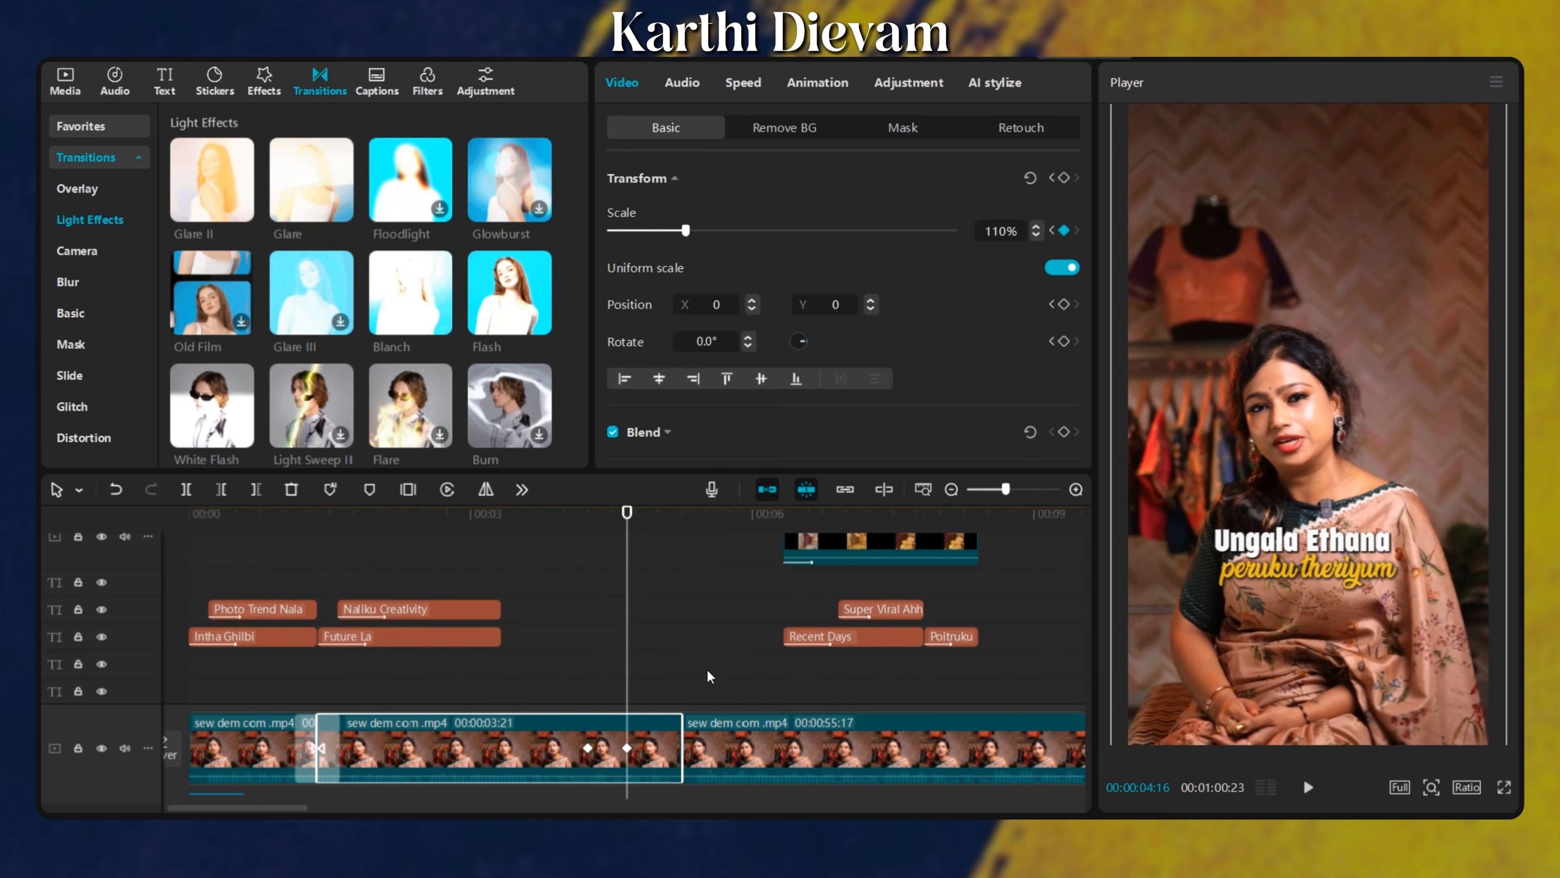
Play the section around the "Ungala Ethana" caption twice to review the keyframed zoom and the following cut.
click(469, 582)
key(space)
scroll(520, 603, down, 1)
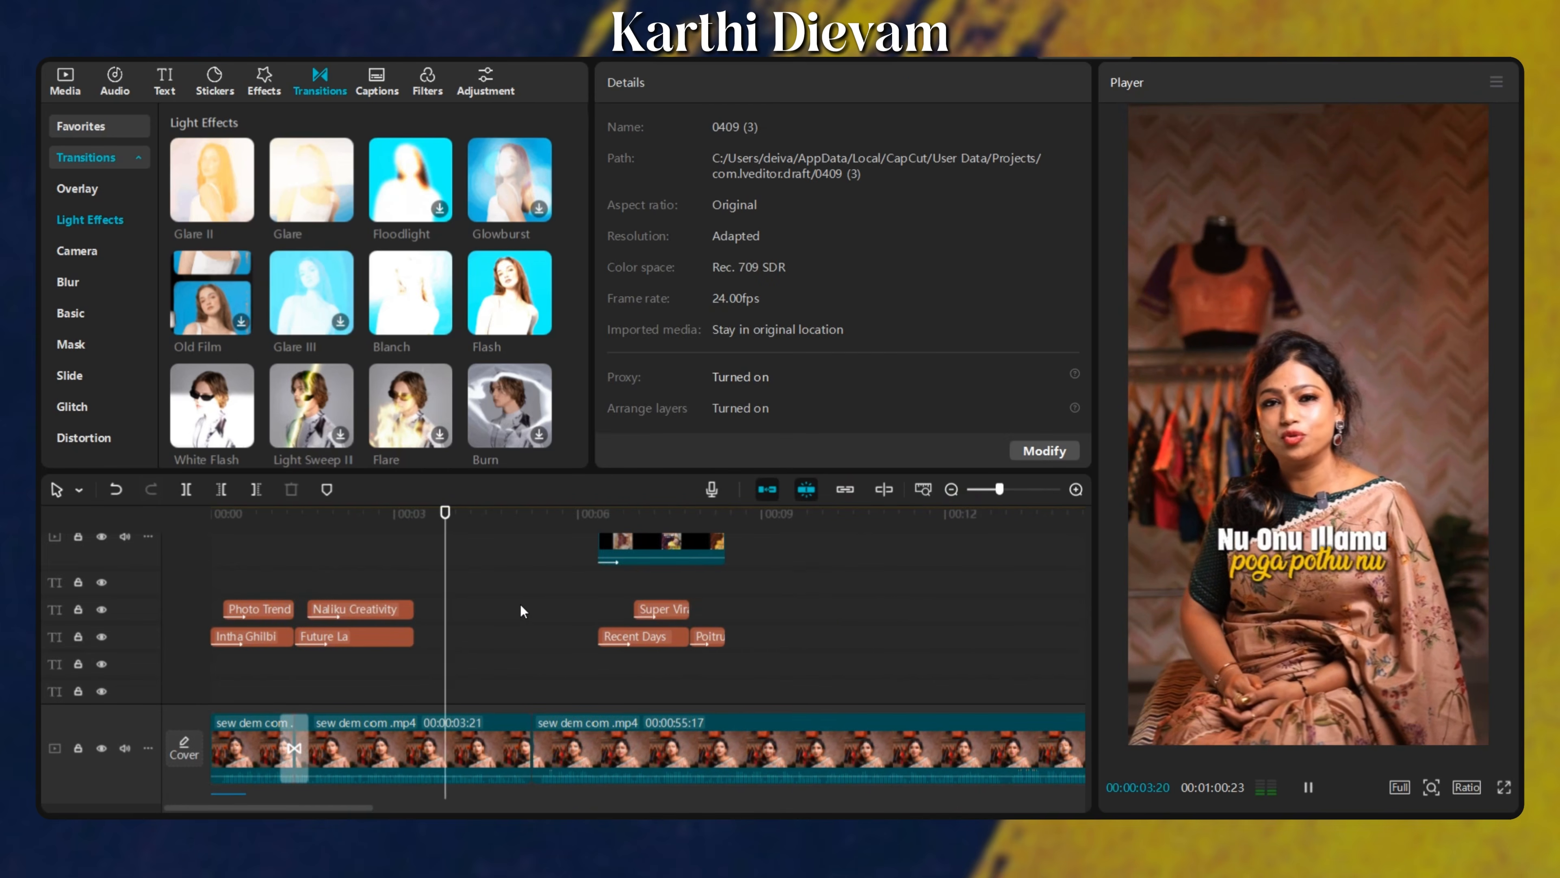
key(space)
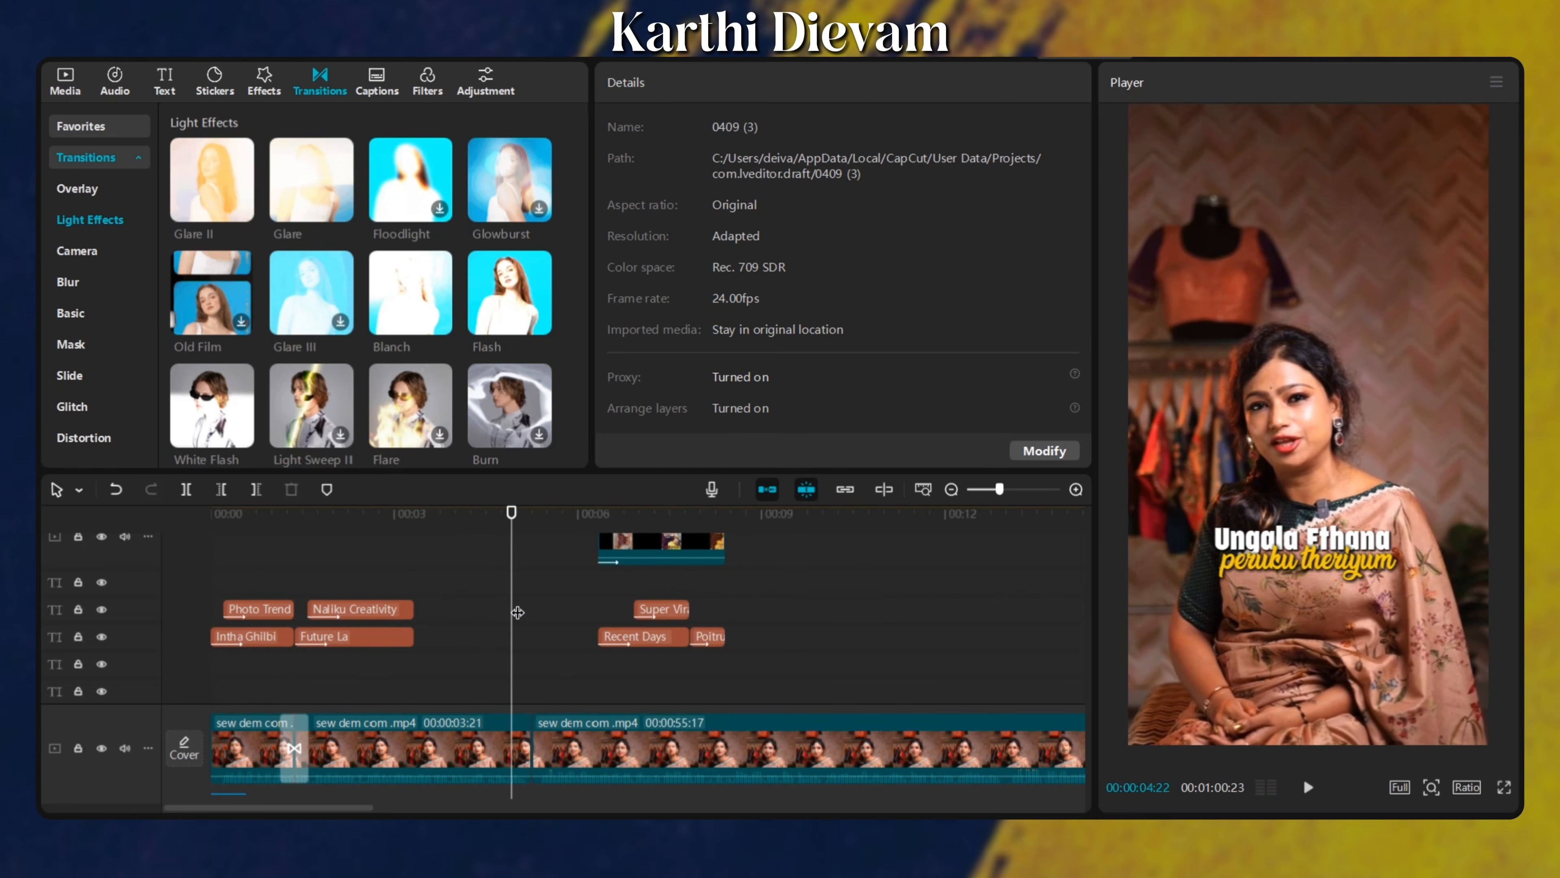
scroll(535, 611, down, 2)
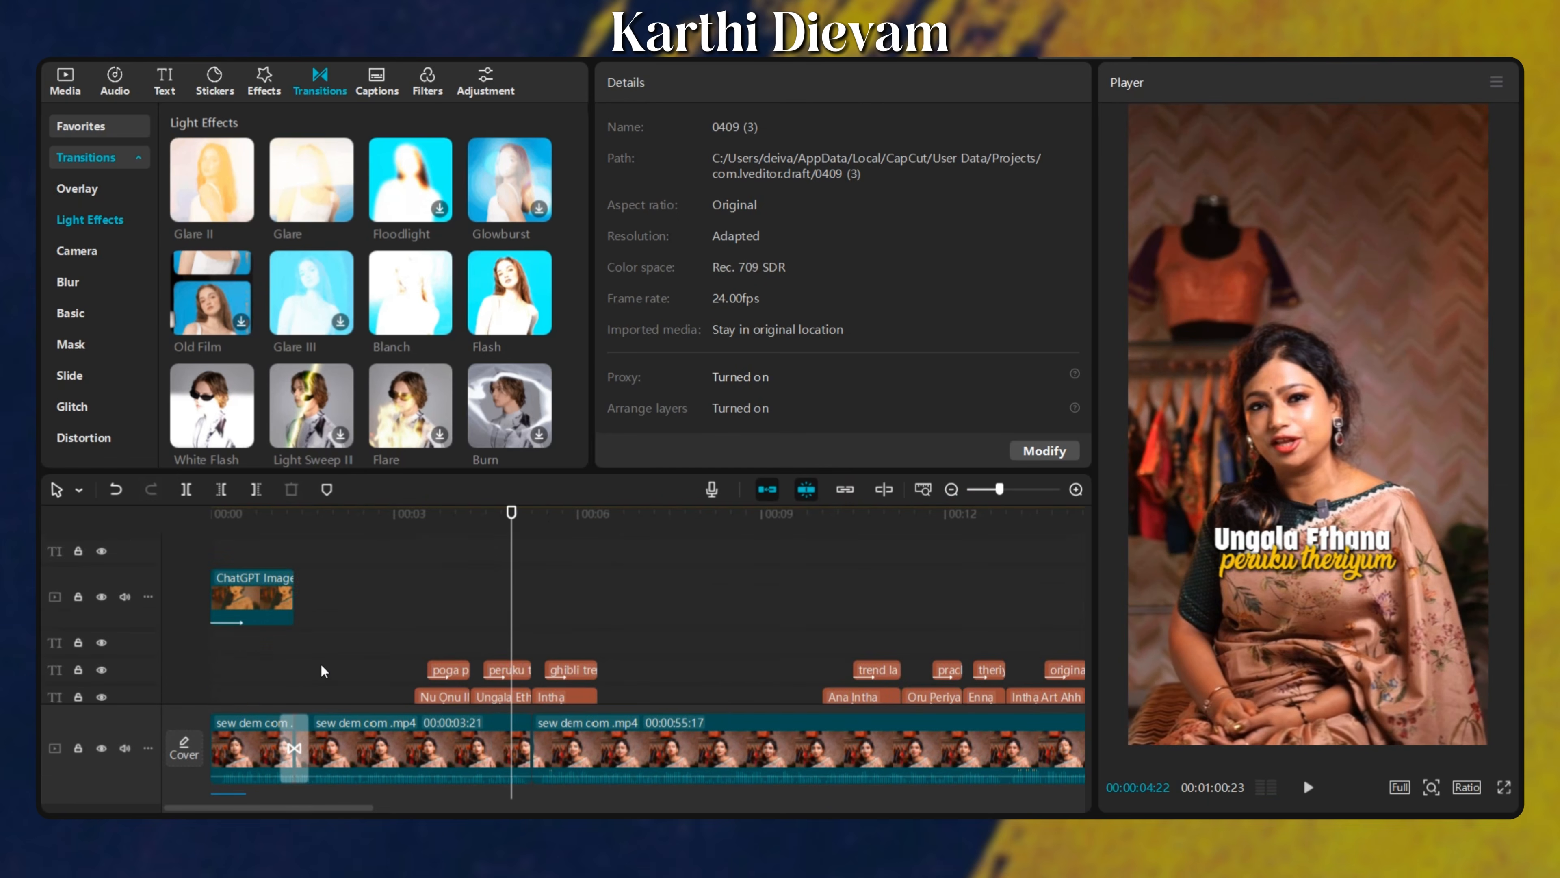
click(341, 637)
click(195, 654)
key(space)
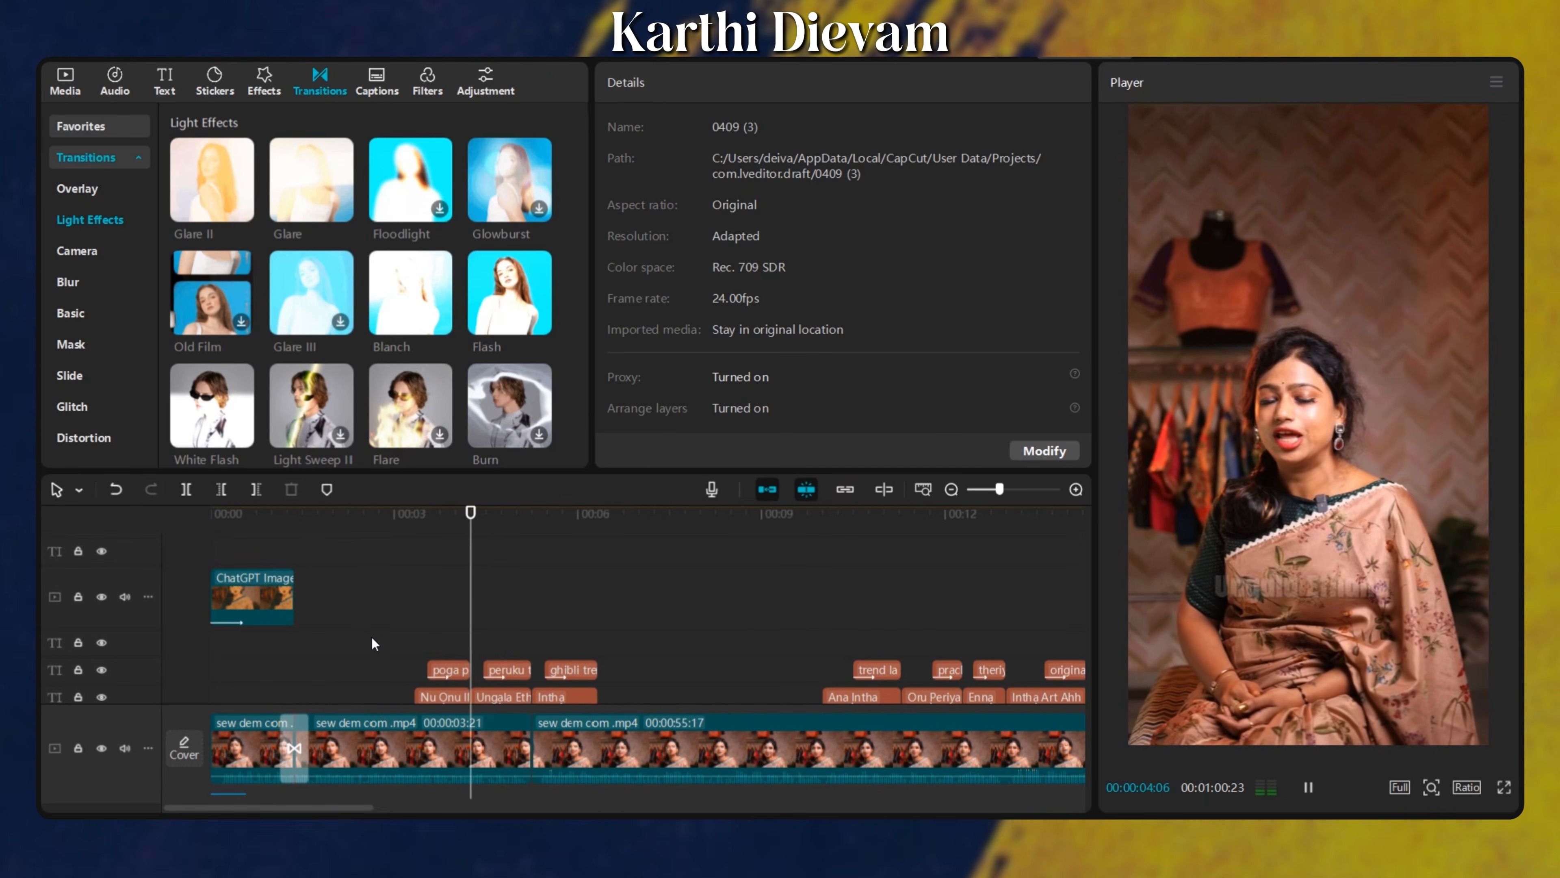
key(space)
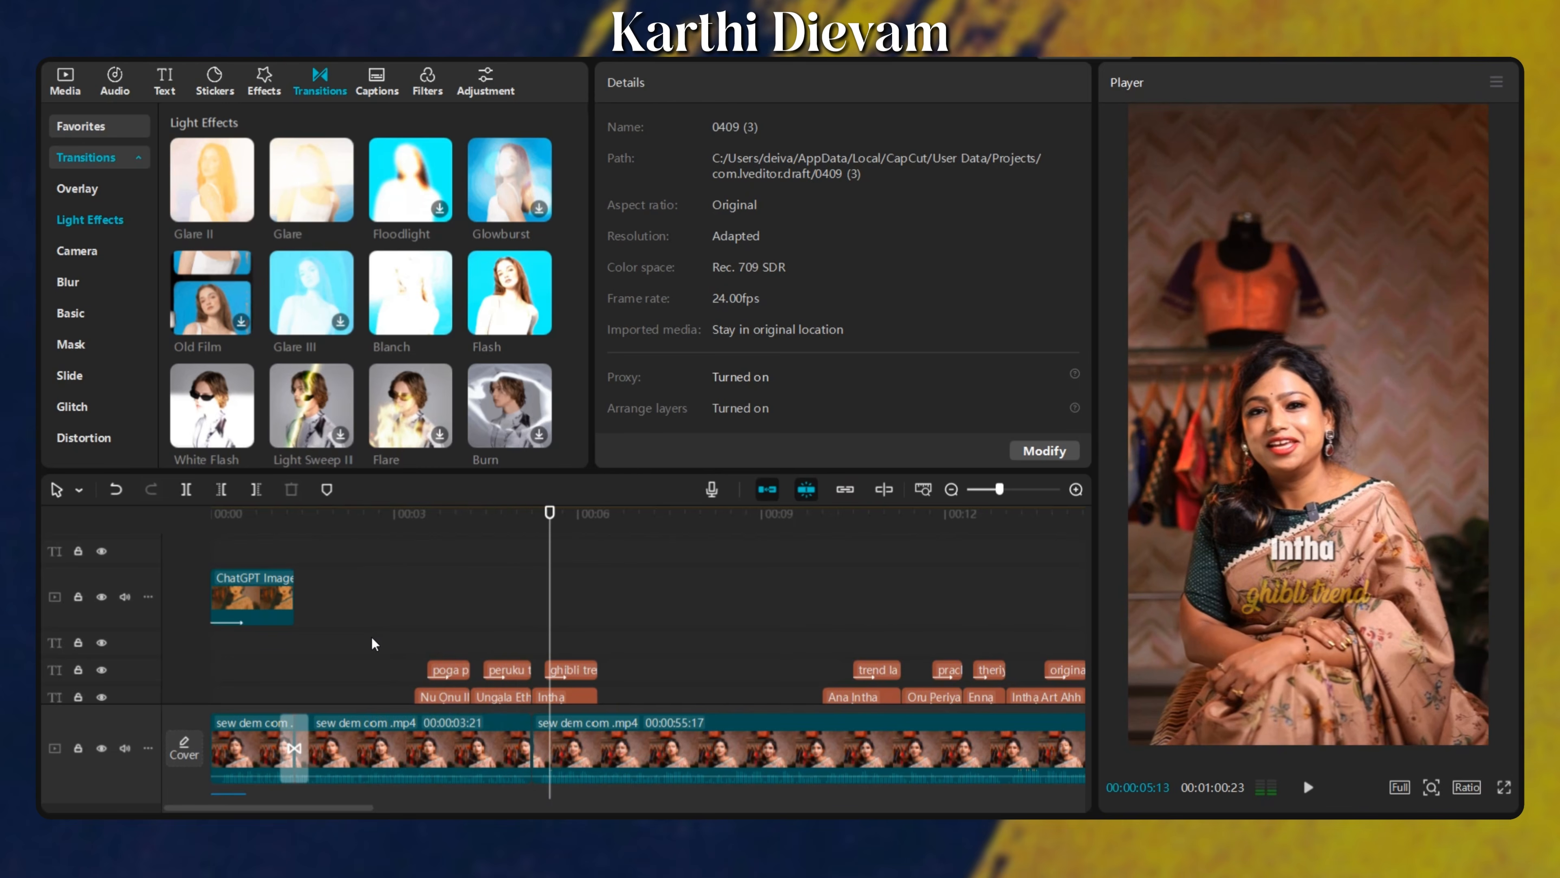
Try pasting a copy of the existing rotated film burn clip over the cut at 00:00:05:06, then remove it.
scroll(394, 636, down, 3)
click(489, 731)
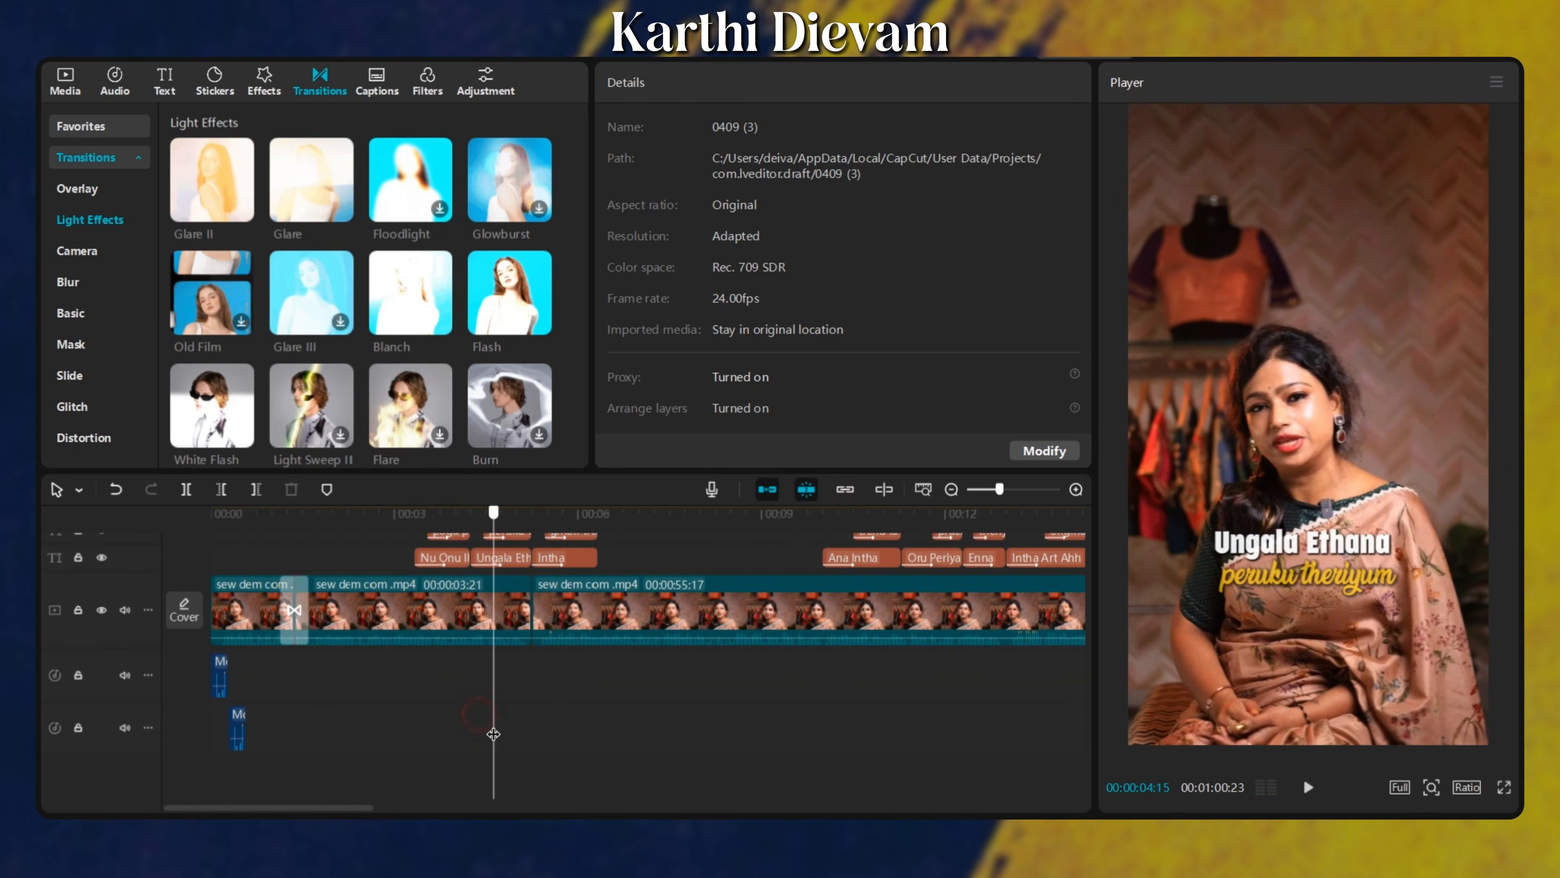
drag(492, 735, 530, 751)
scroll(529, 751, up, 3)
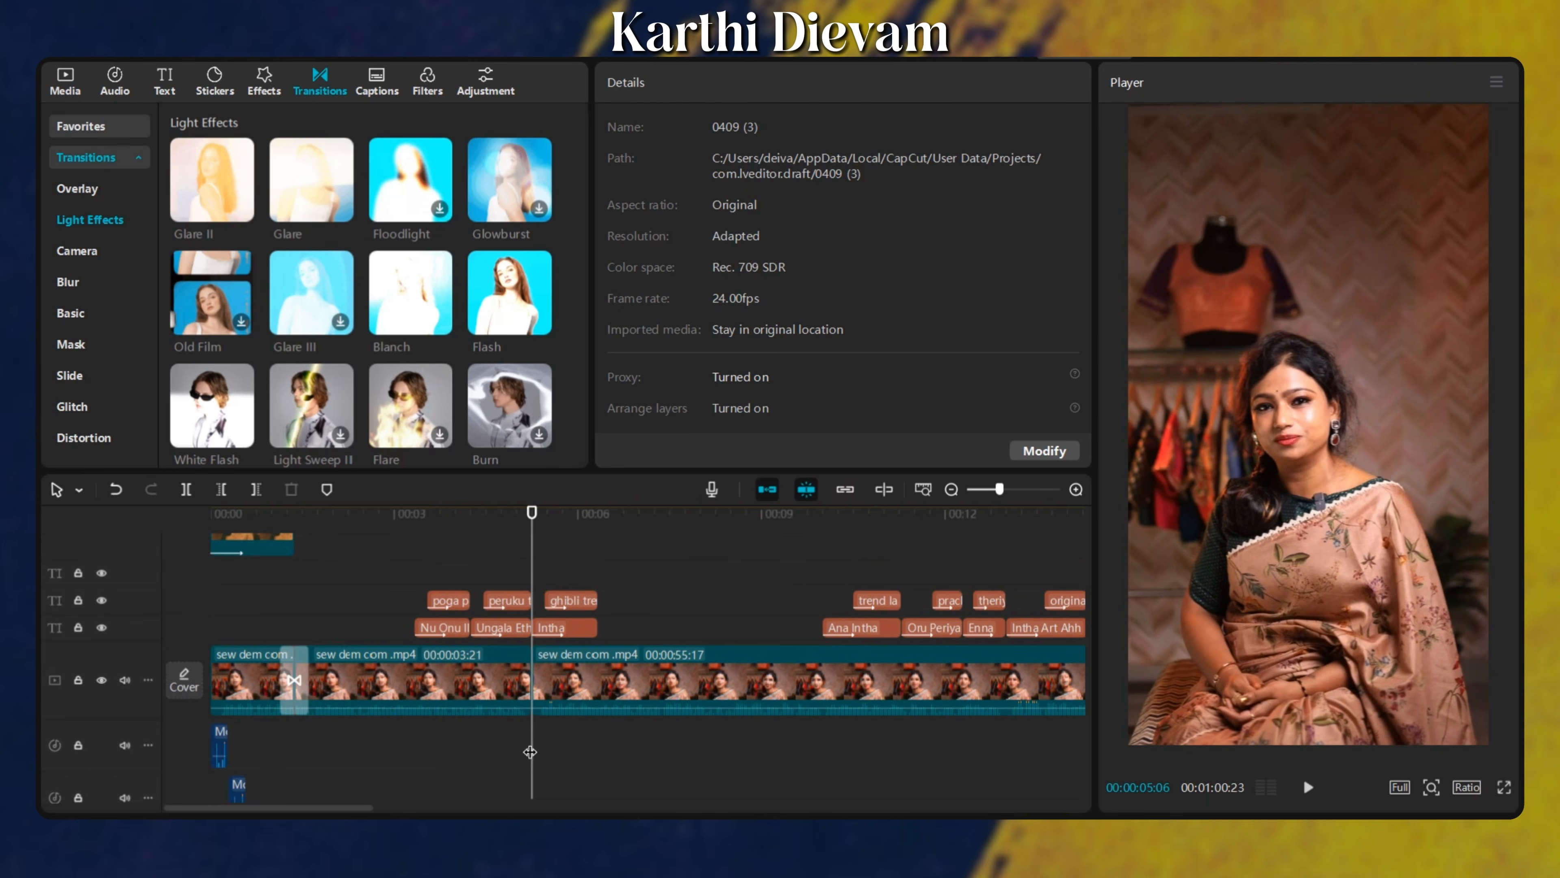
scroll(626, 672, up, 3)
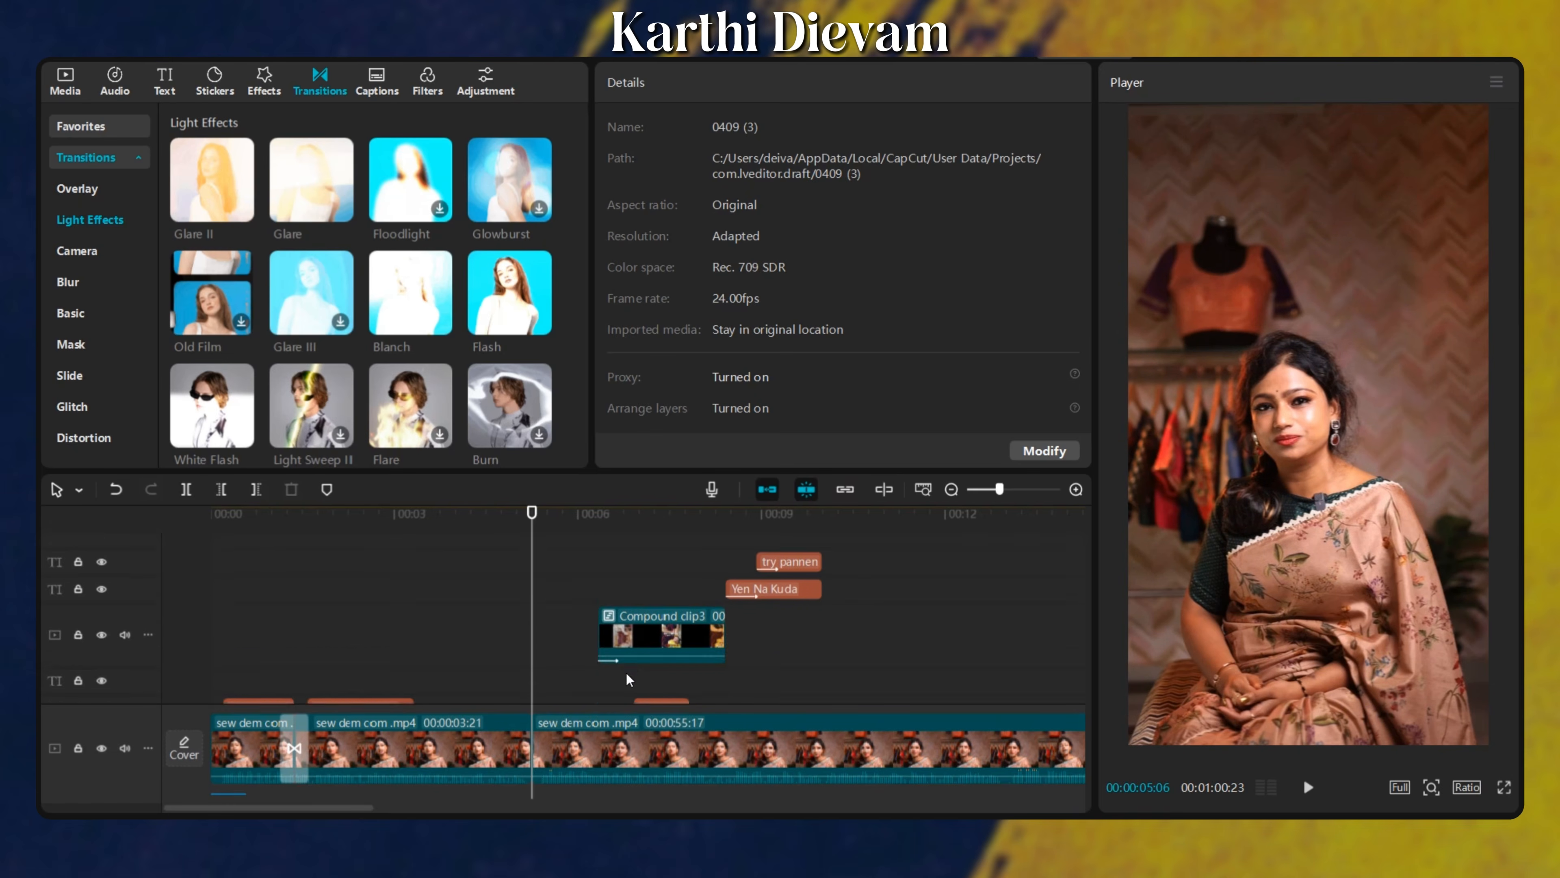
scroll(628, 638, down, 2)
scroll(627, 634, down, 1)
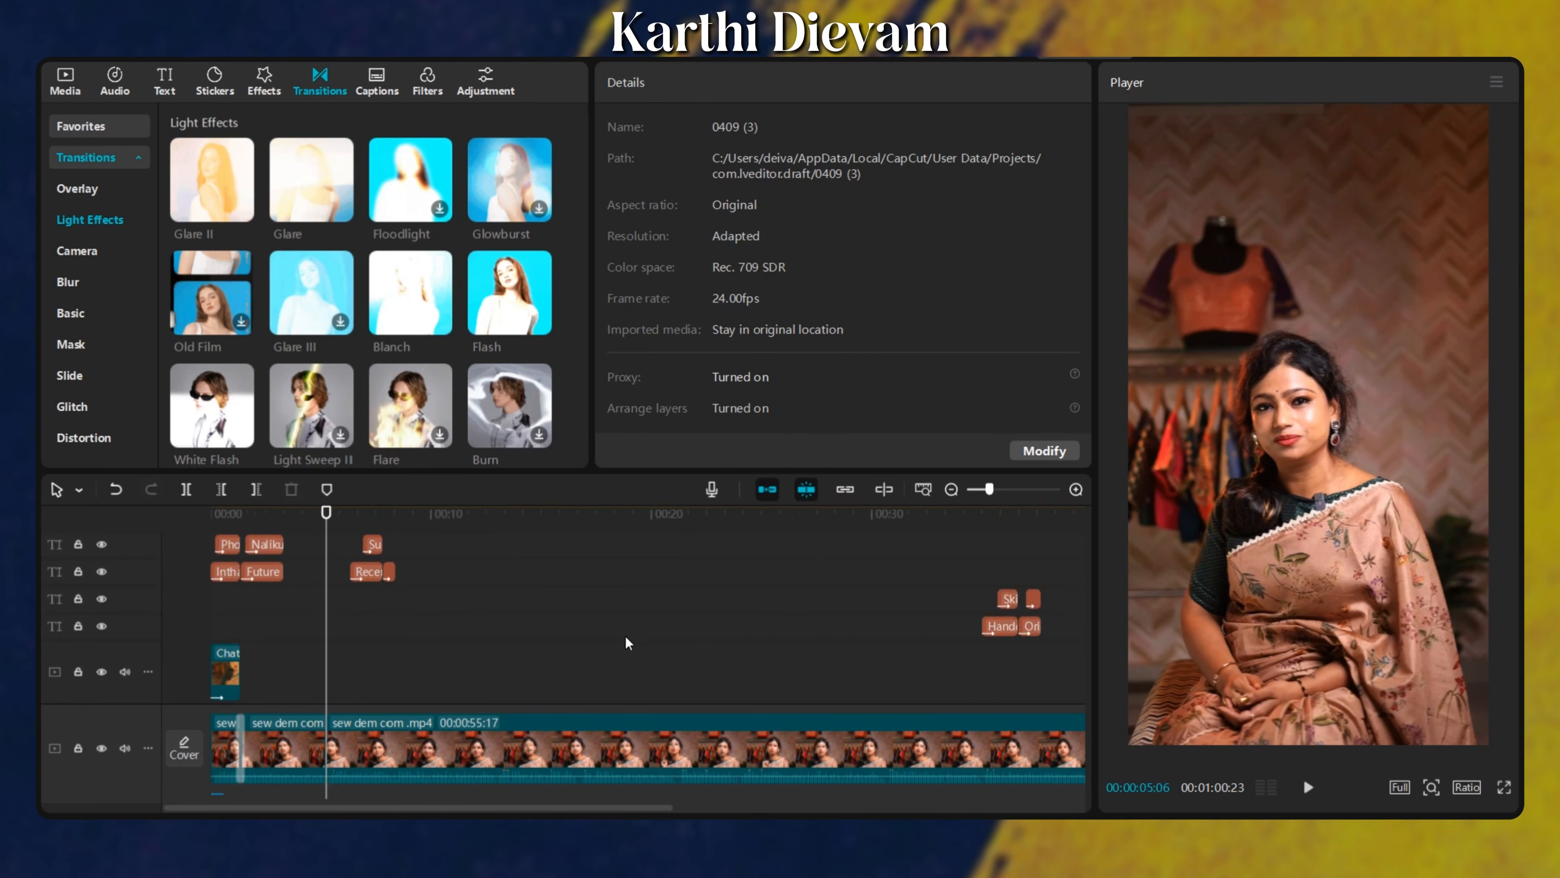
scroll(625, 637, up, 5)
drag(738, 634, 621, 589)
key(ctrl+c)
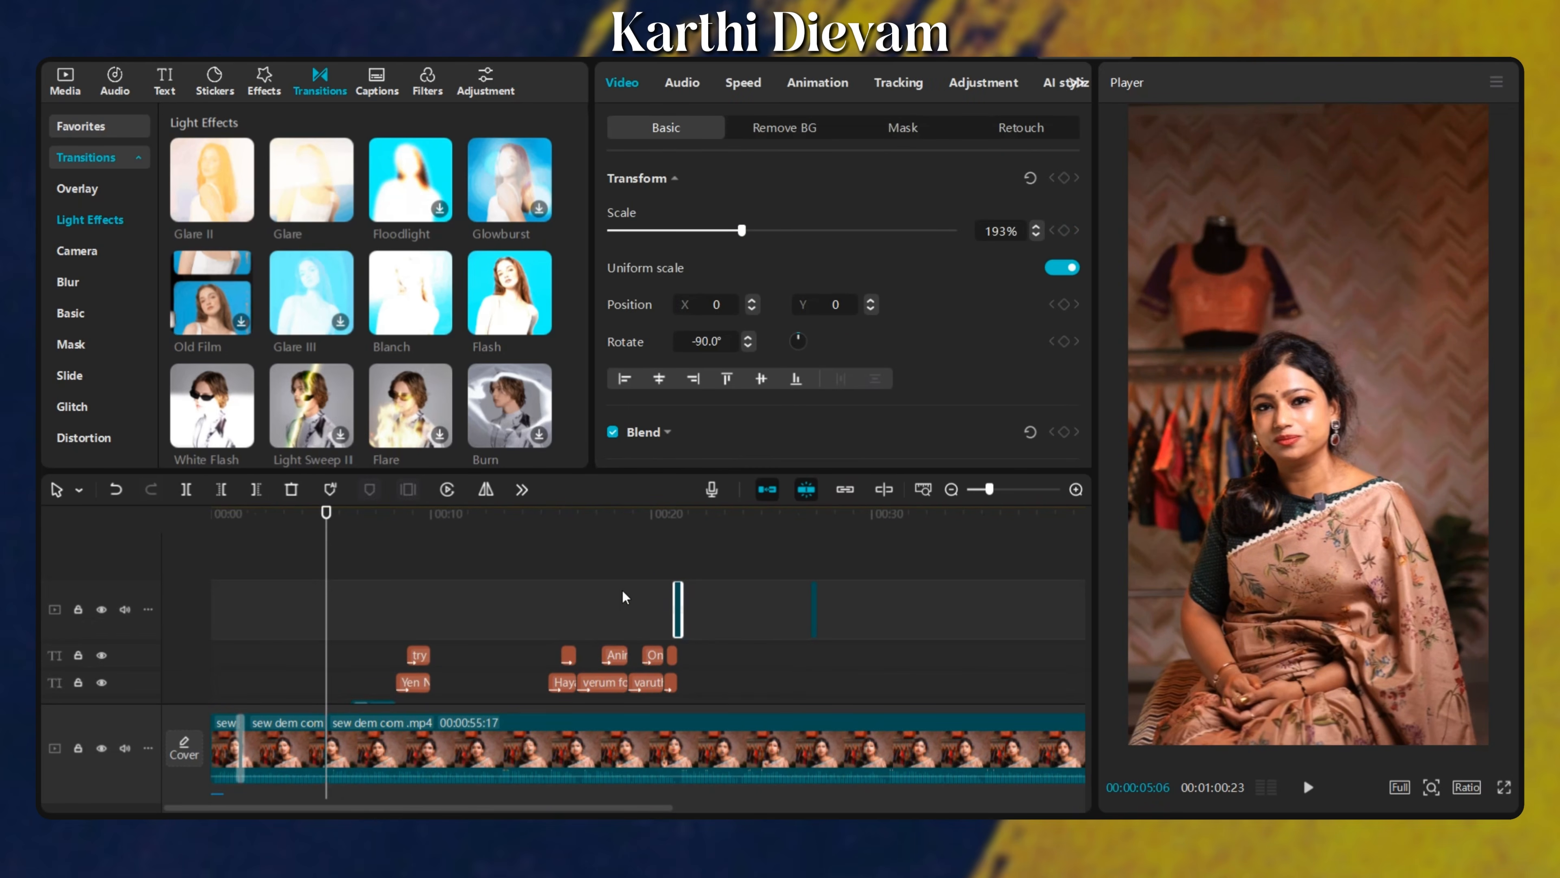
key(ctrl+v)
scroll(584, 608, up, 10)
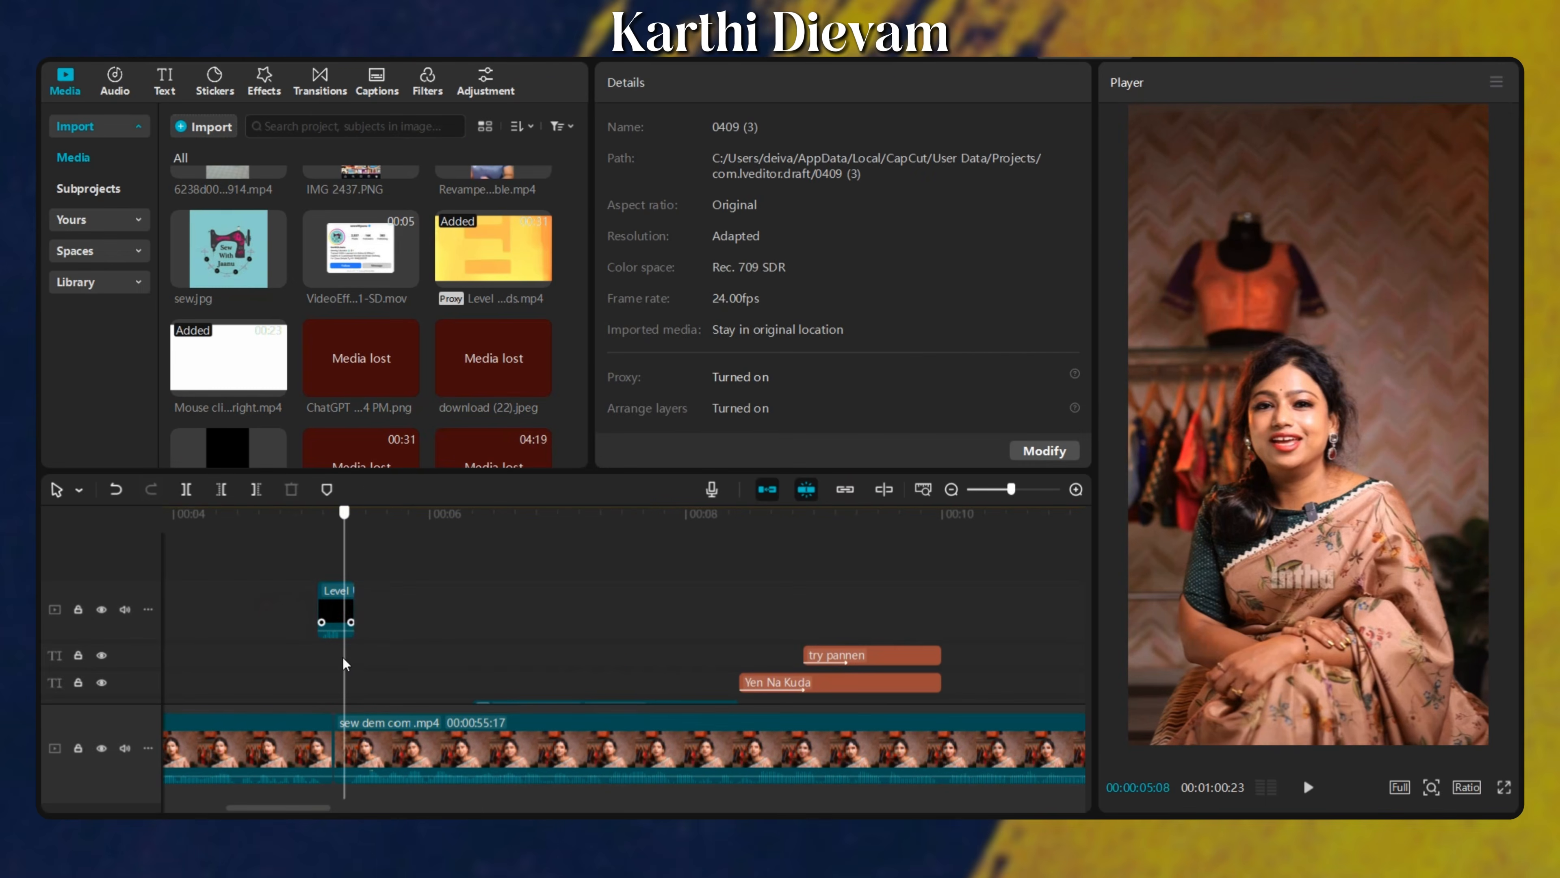
click(342, 616)
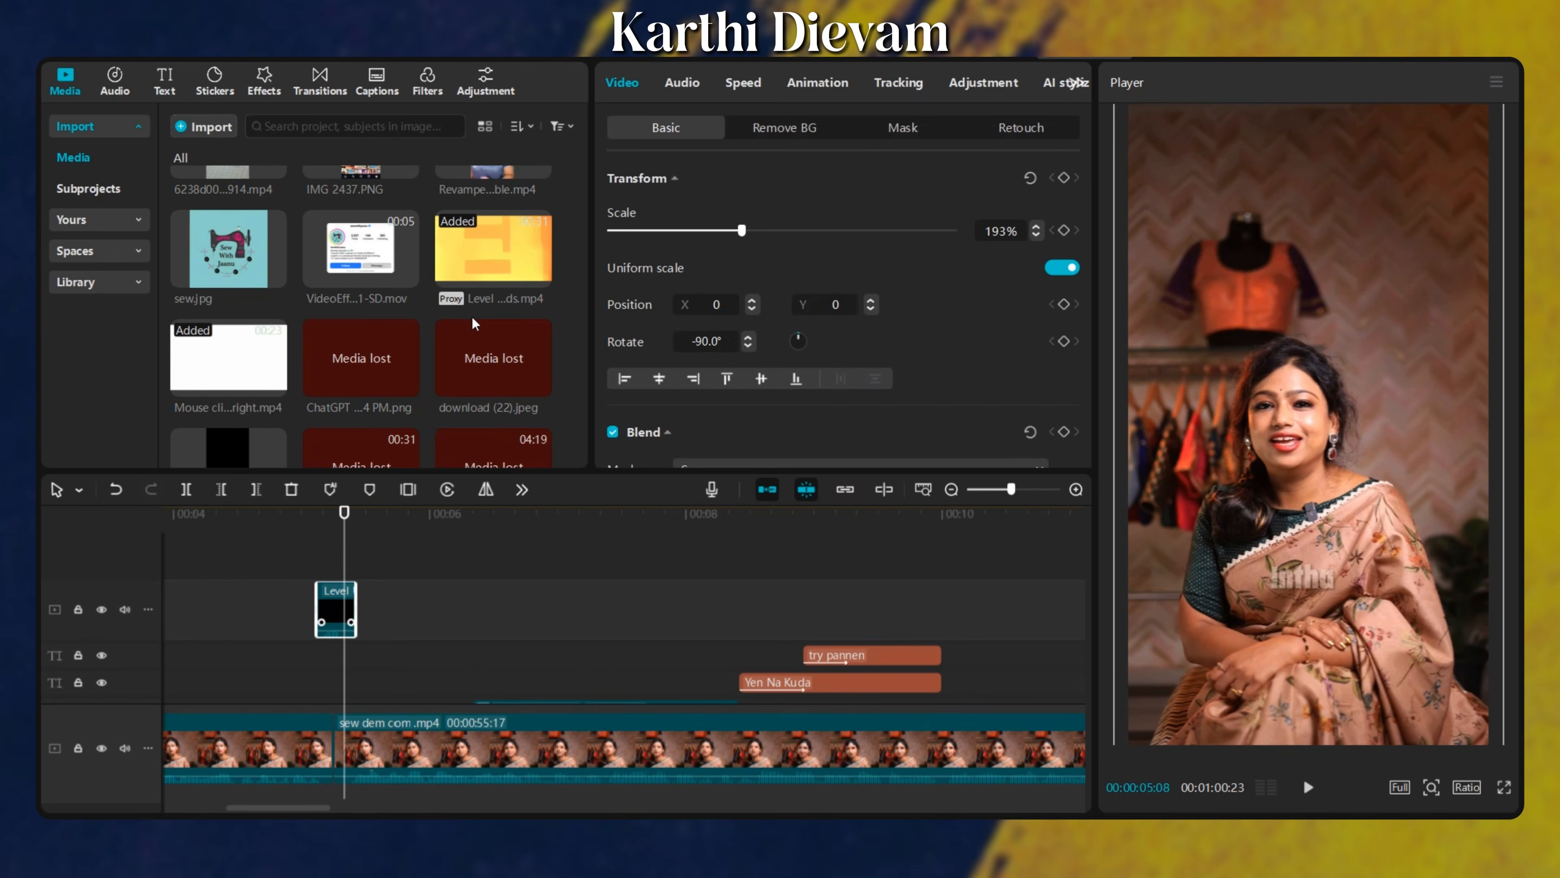
key(Delete)
Add the "Level Up Your Videos with 4K Film Burn Transition Sounds" video as an overlay and trim it to one short flash.
drag(495, 244, 620, 596)
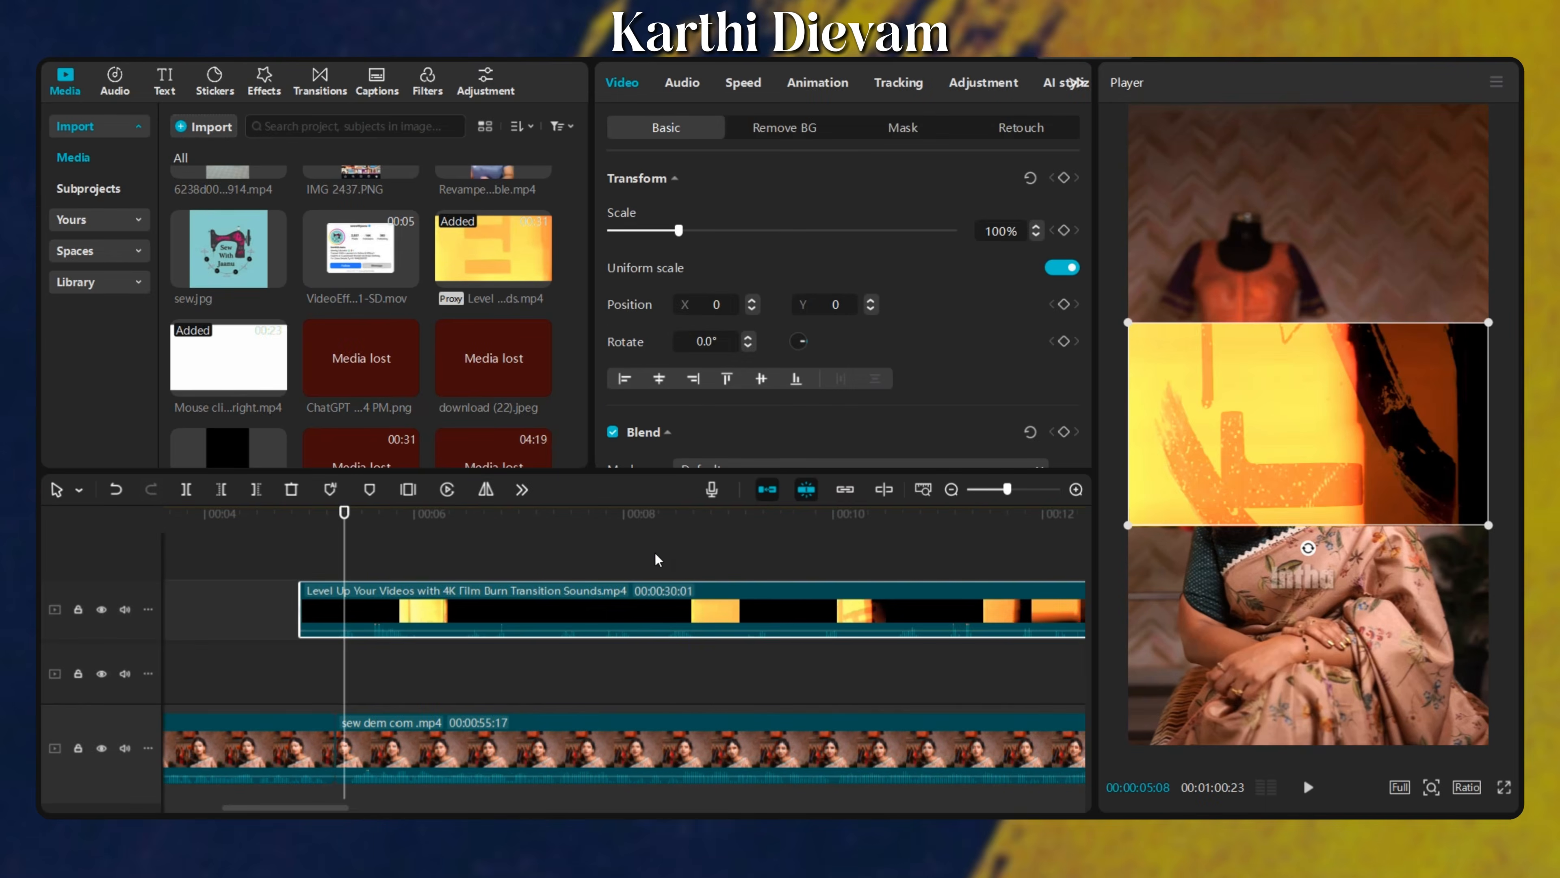
click(655, 553)
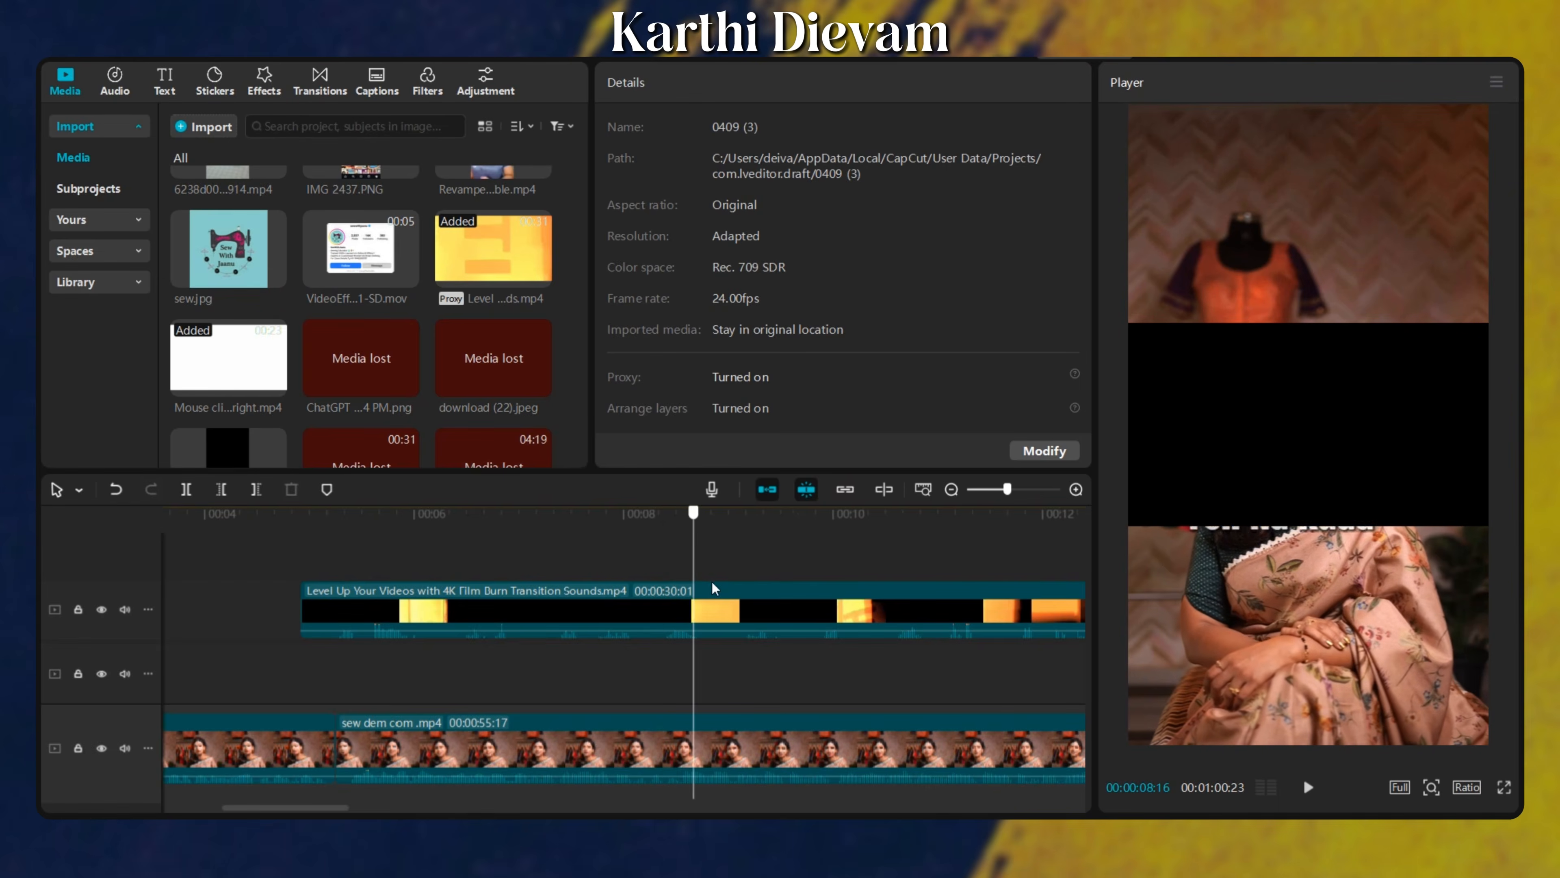
click(821, 596)
key(q)
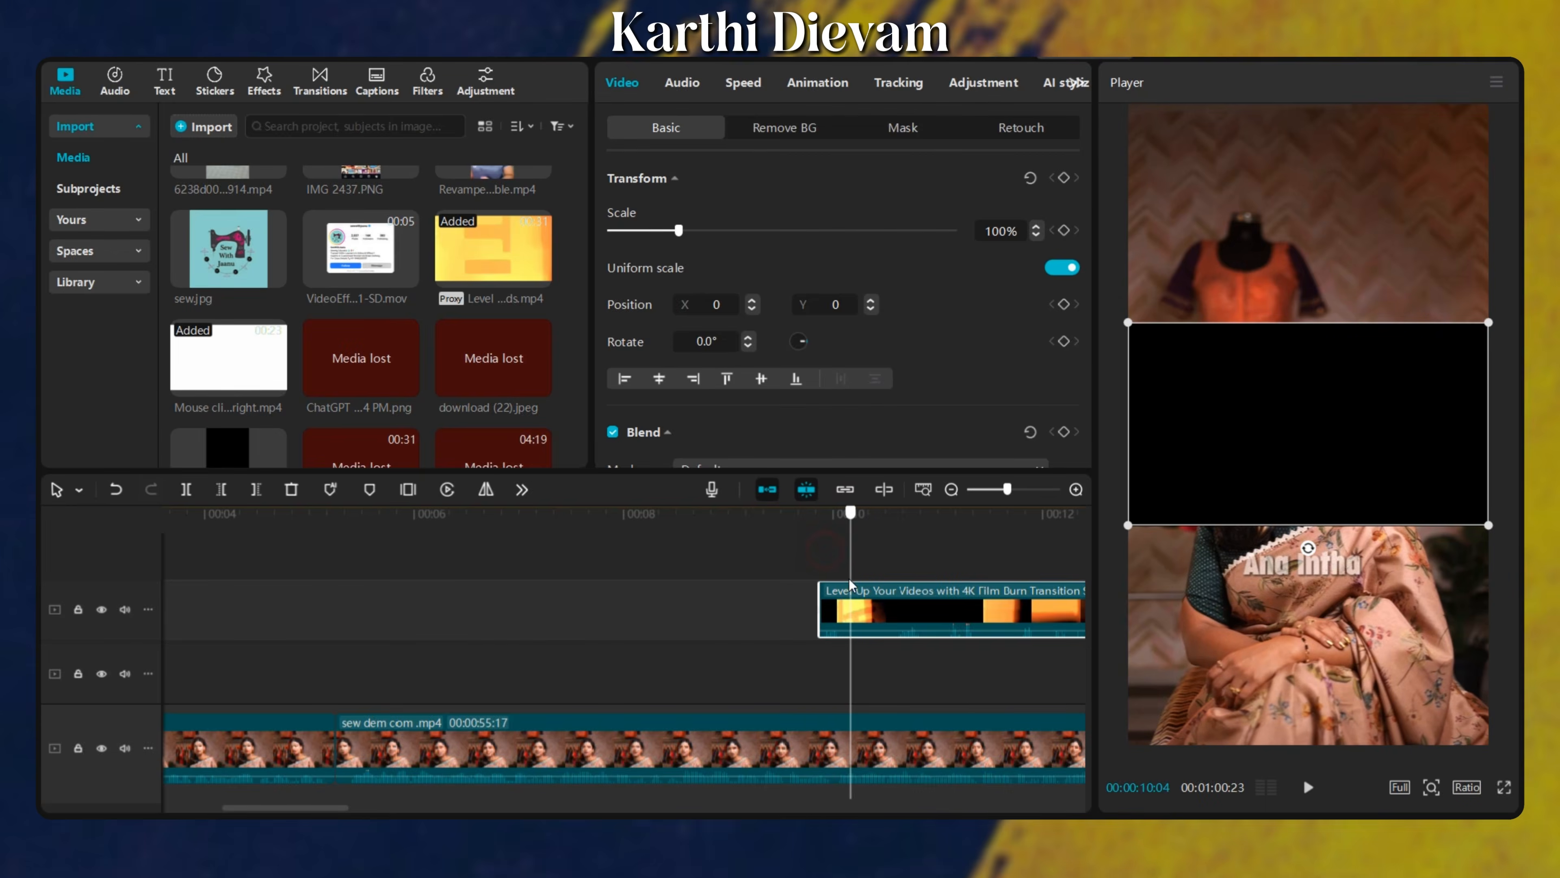
key(w)
Place the trimmed film burn overlay across the cut at 00:00:05:06, rotated -90° and enlarged to fill the frame.
drag(831, 612, 335, 614)
click(332, 556)
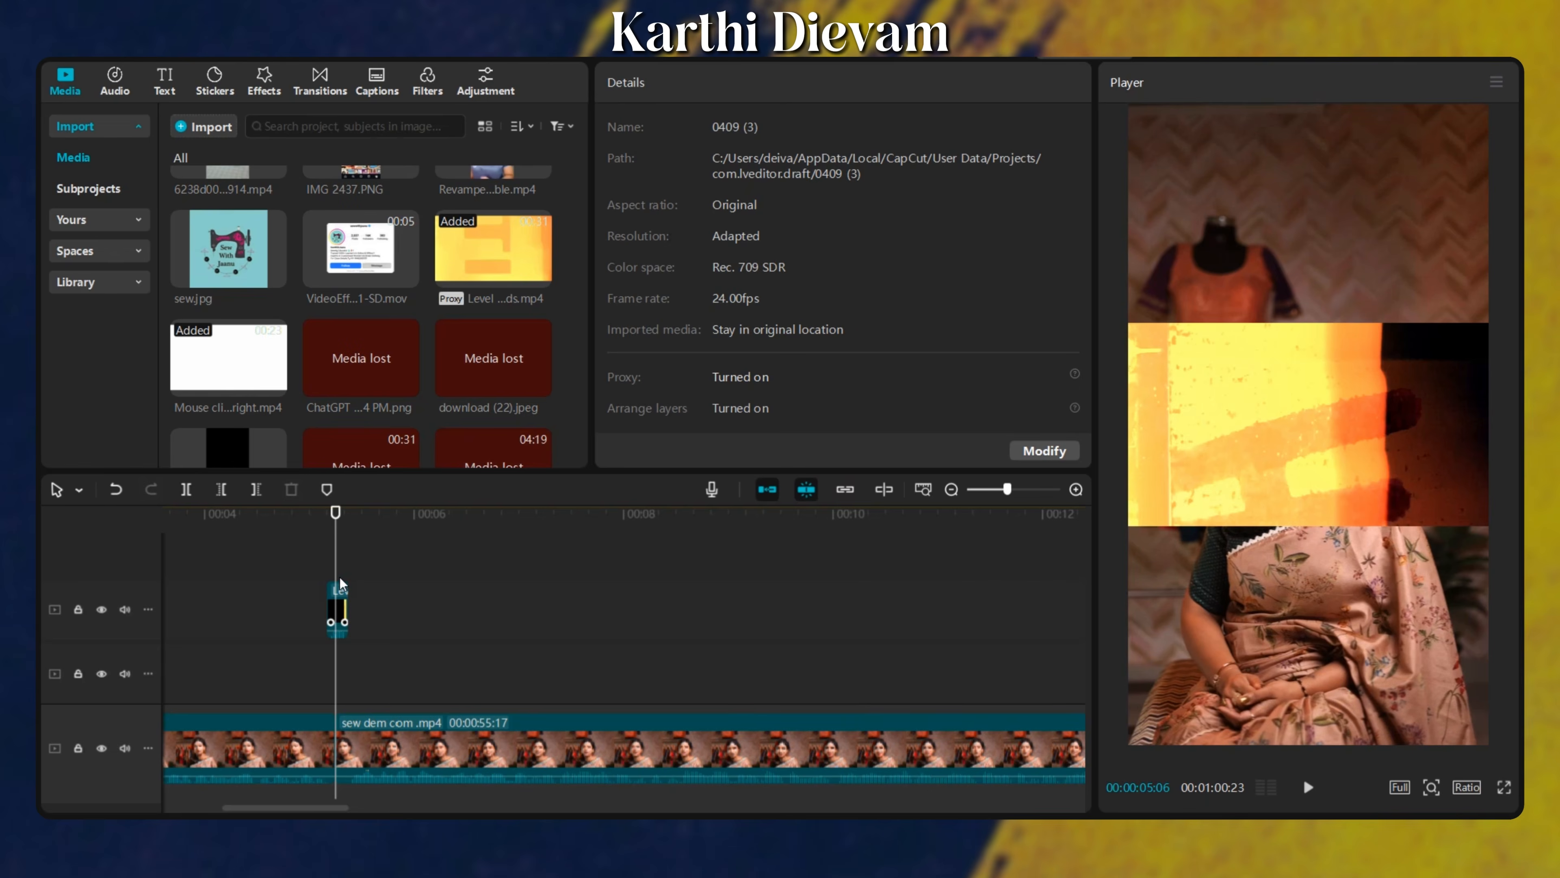
scroll(342, 584, up, 2)
click(339, 599)
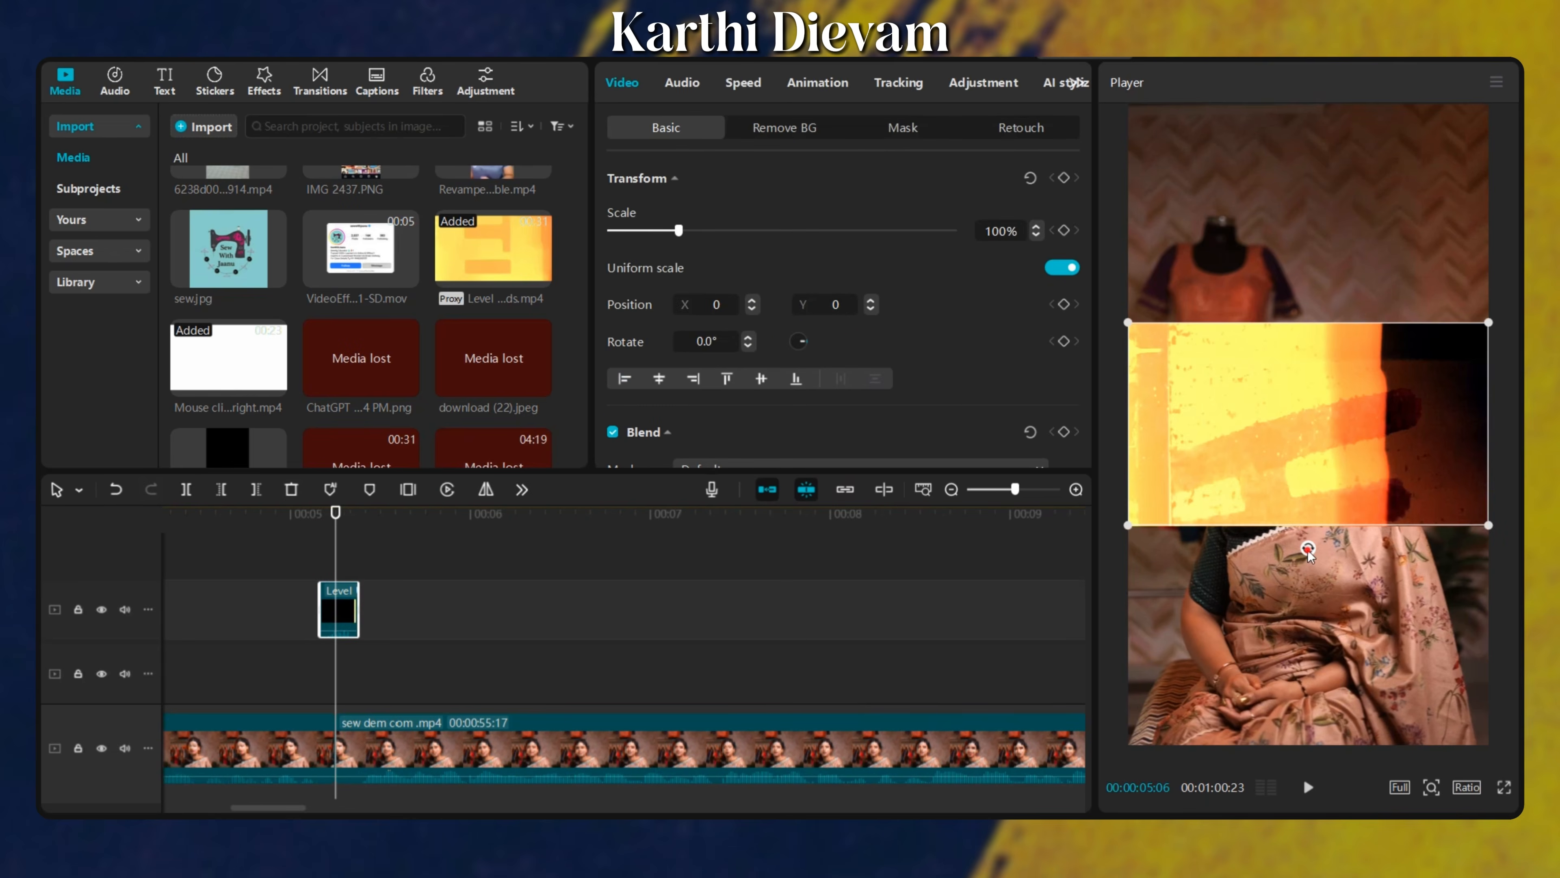
drag(1308, 549, 1412, 426)
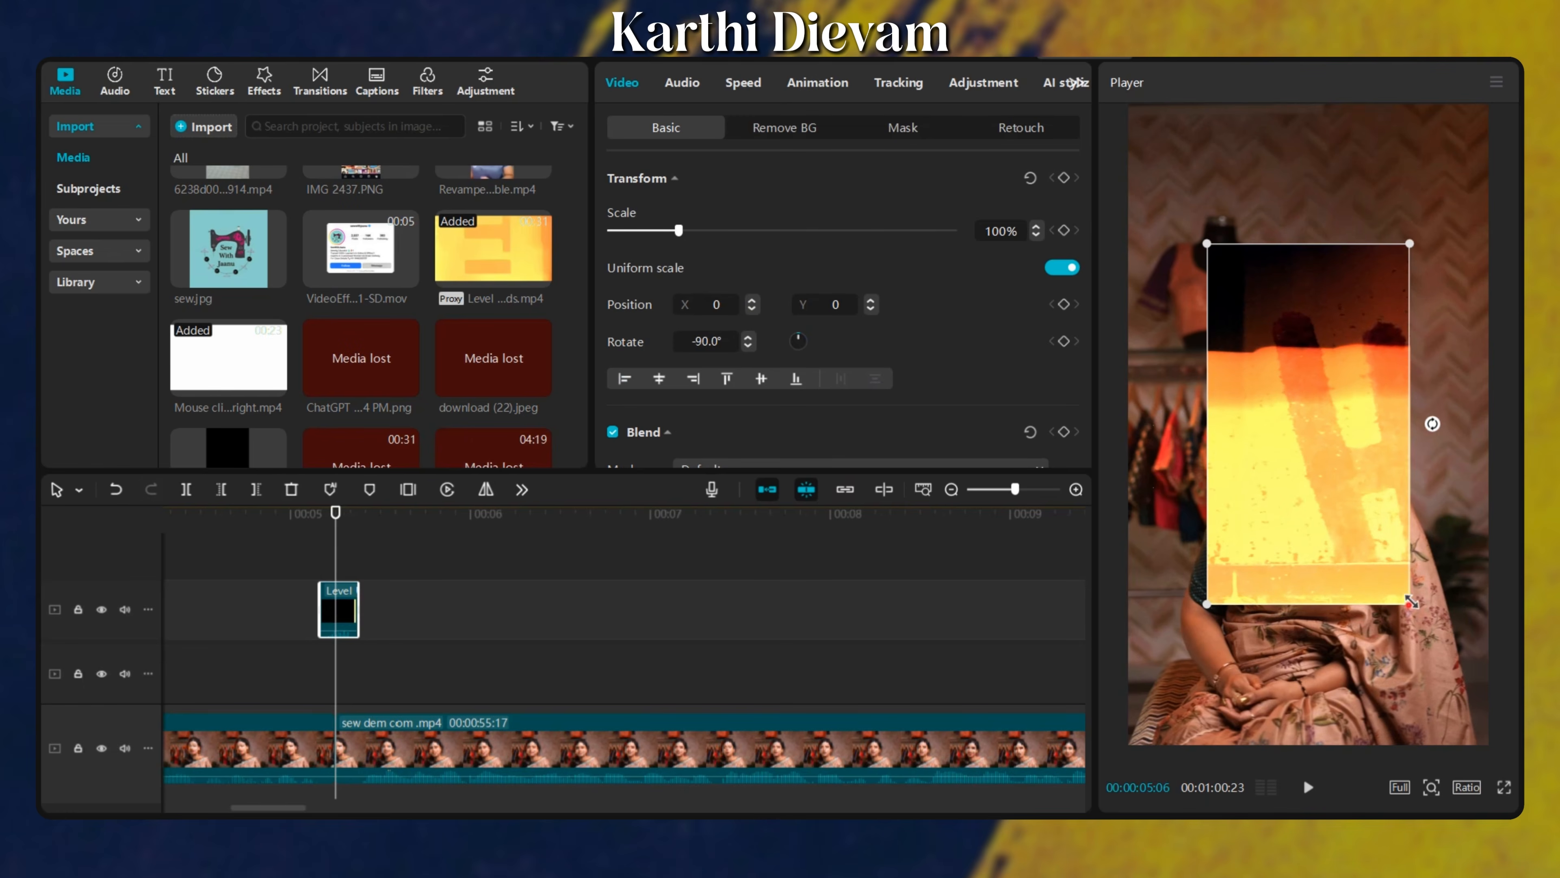
drag(1410, 604, 1492, 754)
Set the film burn overlay's blend mode to Screen and preview it over the cut.
scroll(793, 307, down, 4)
click(783, 210)
click(765, 296)
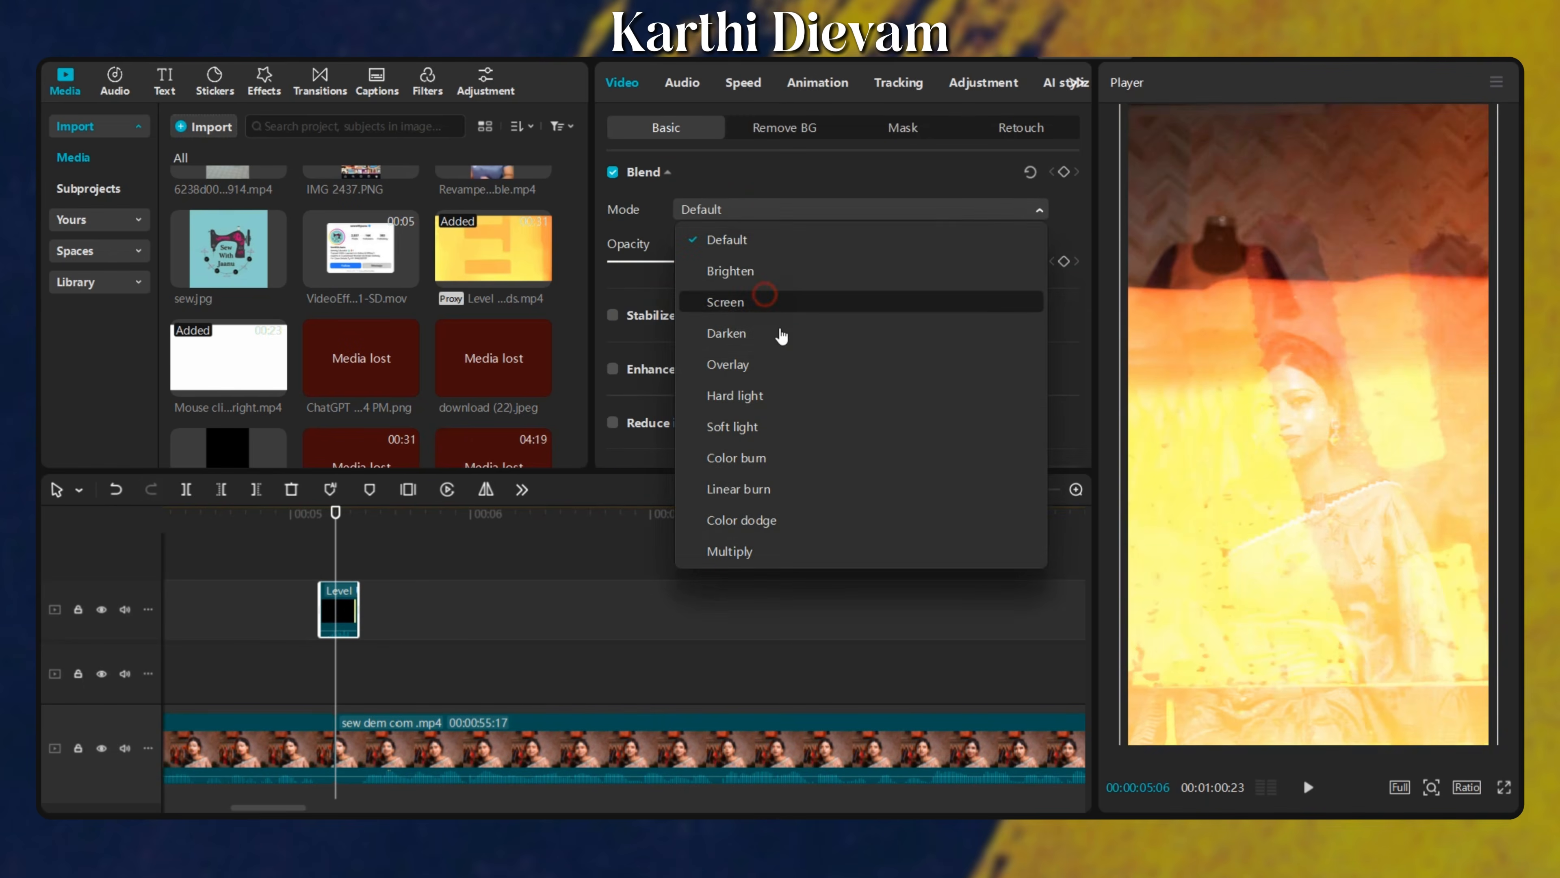
click(233, 653)
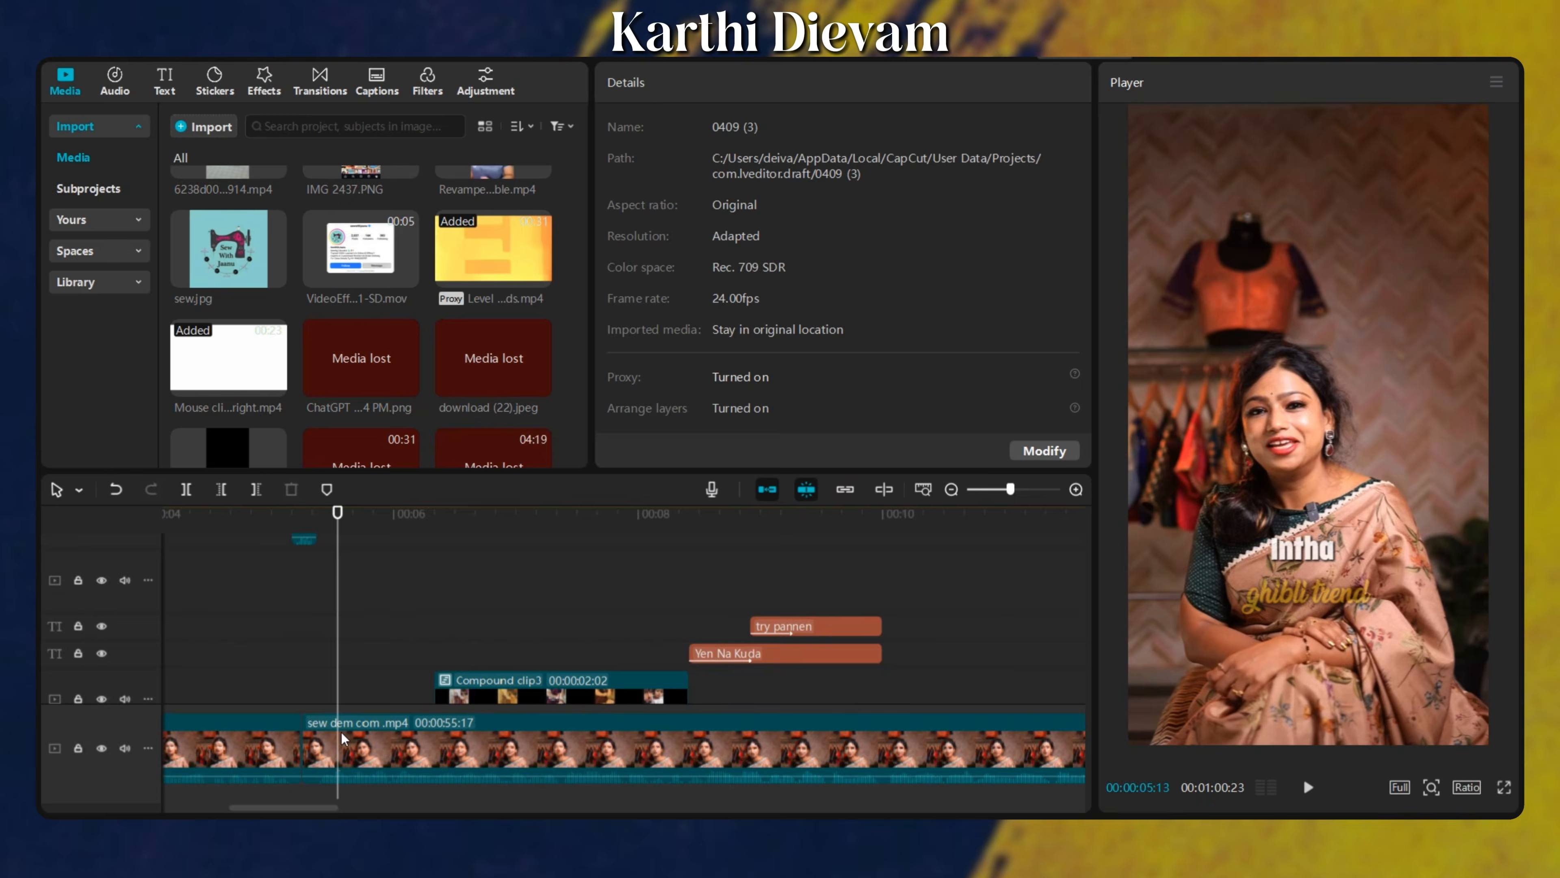
Apply the Zoom 1 In animation to the main video clip that follows the film burn cut.
click(358, 762)
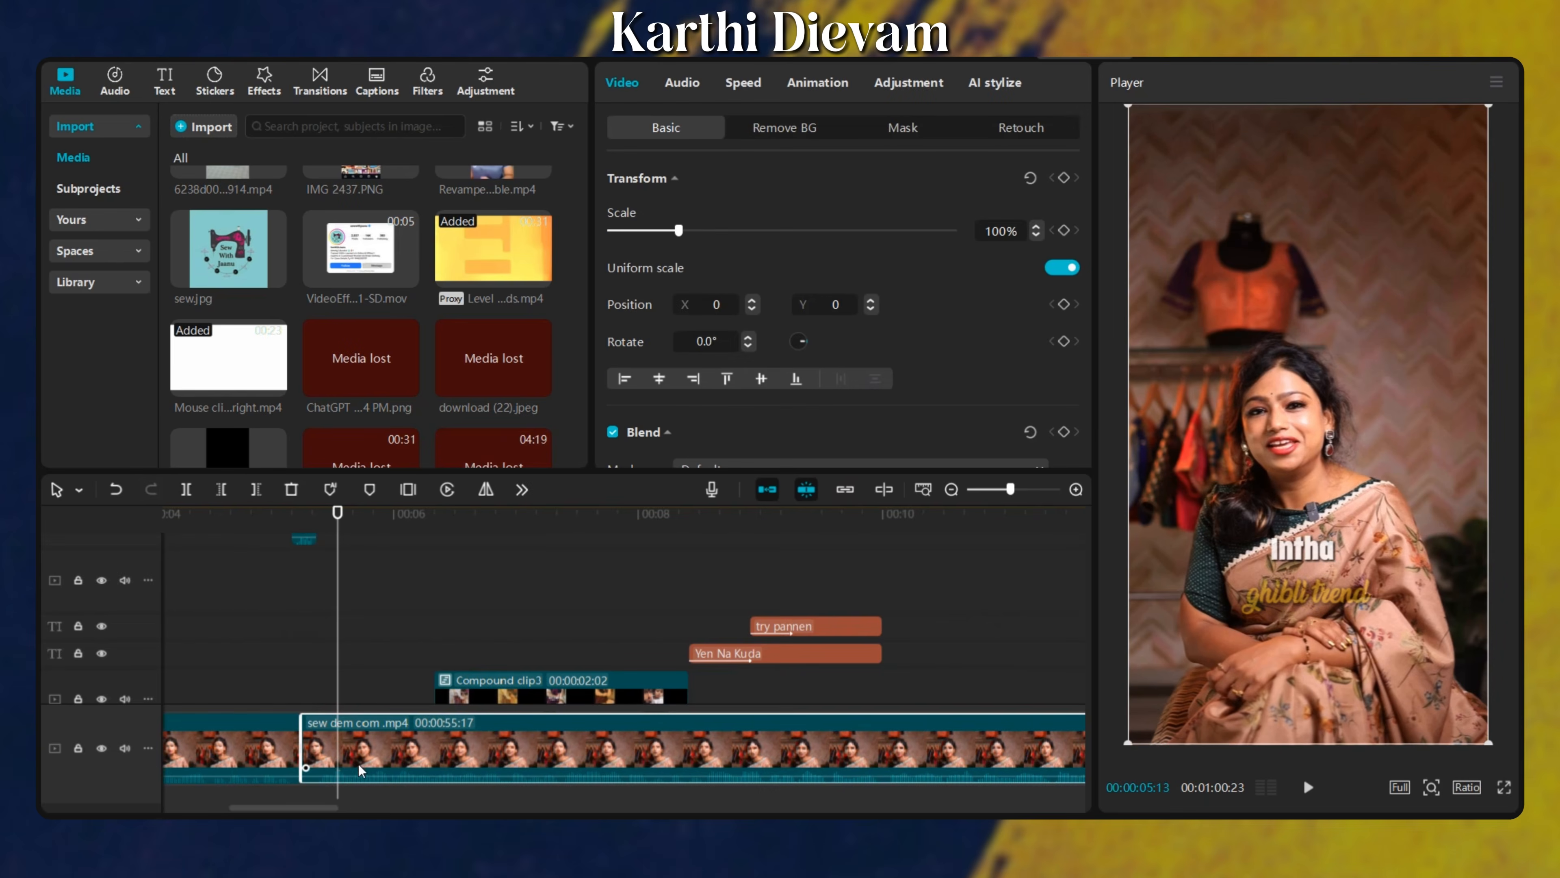
click(806, 91)
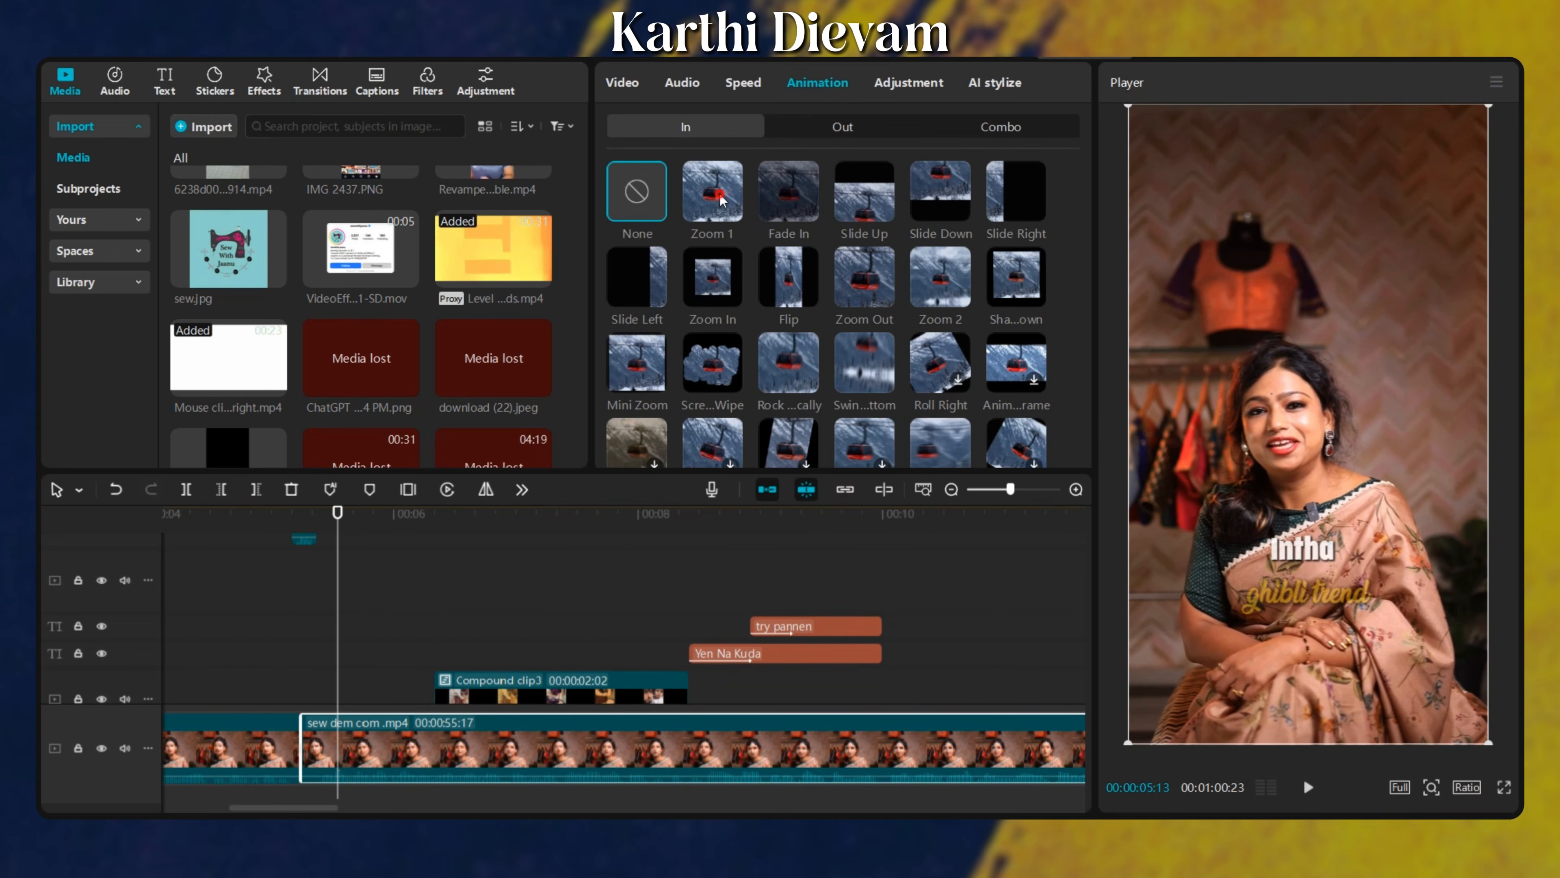
click(255, 615)
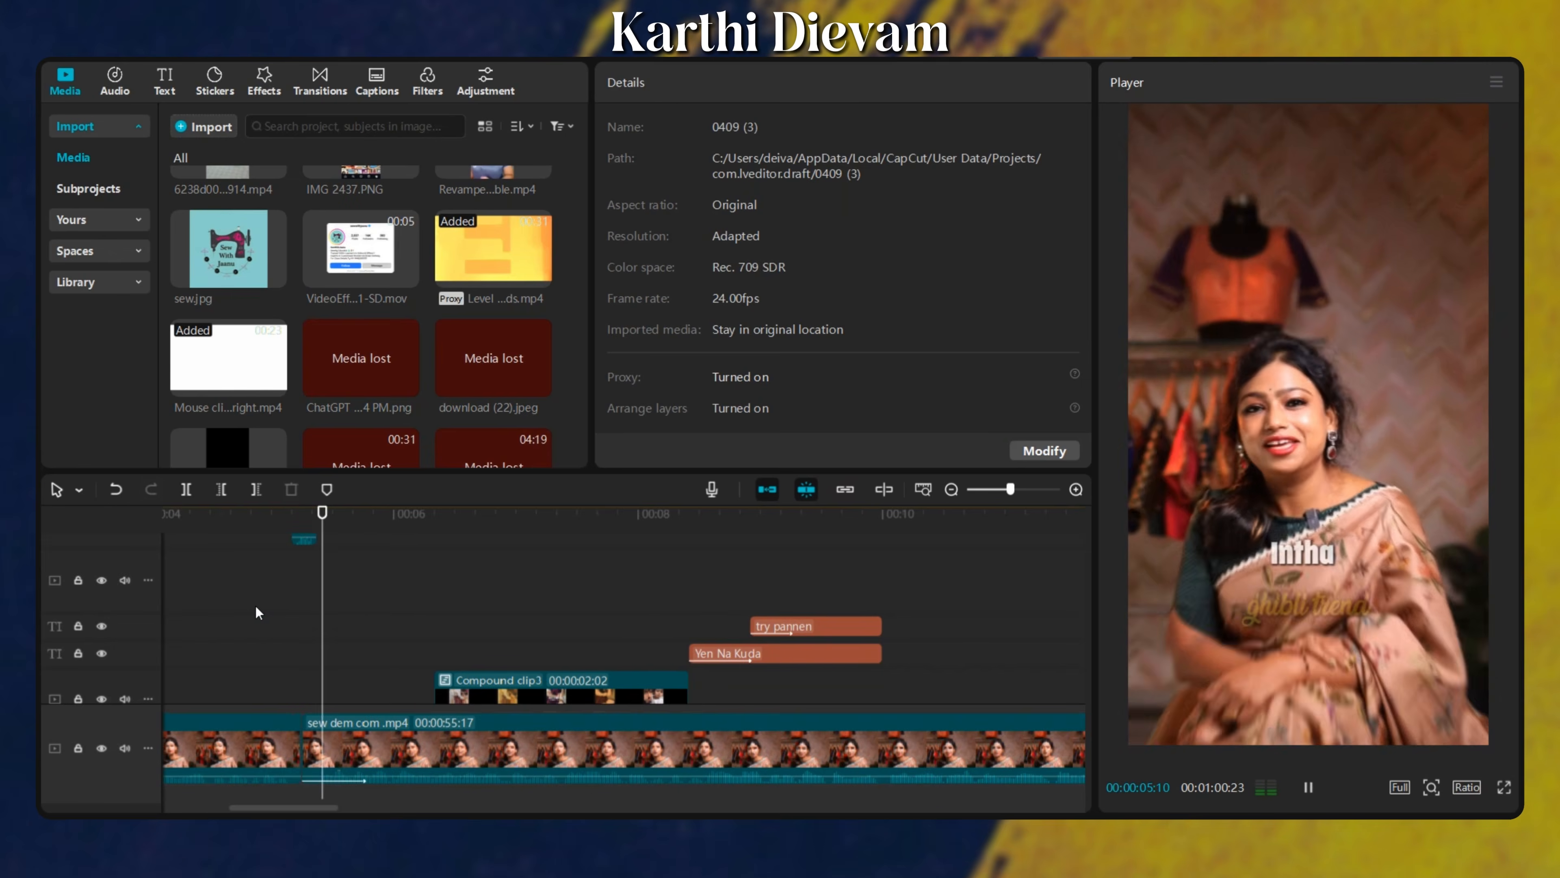
Play from just before the film burn cut into the phone overlay to review the transition and zoom animation.
scroll(261, 604, down, 1)
click(243, 589)
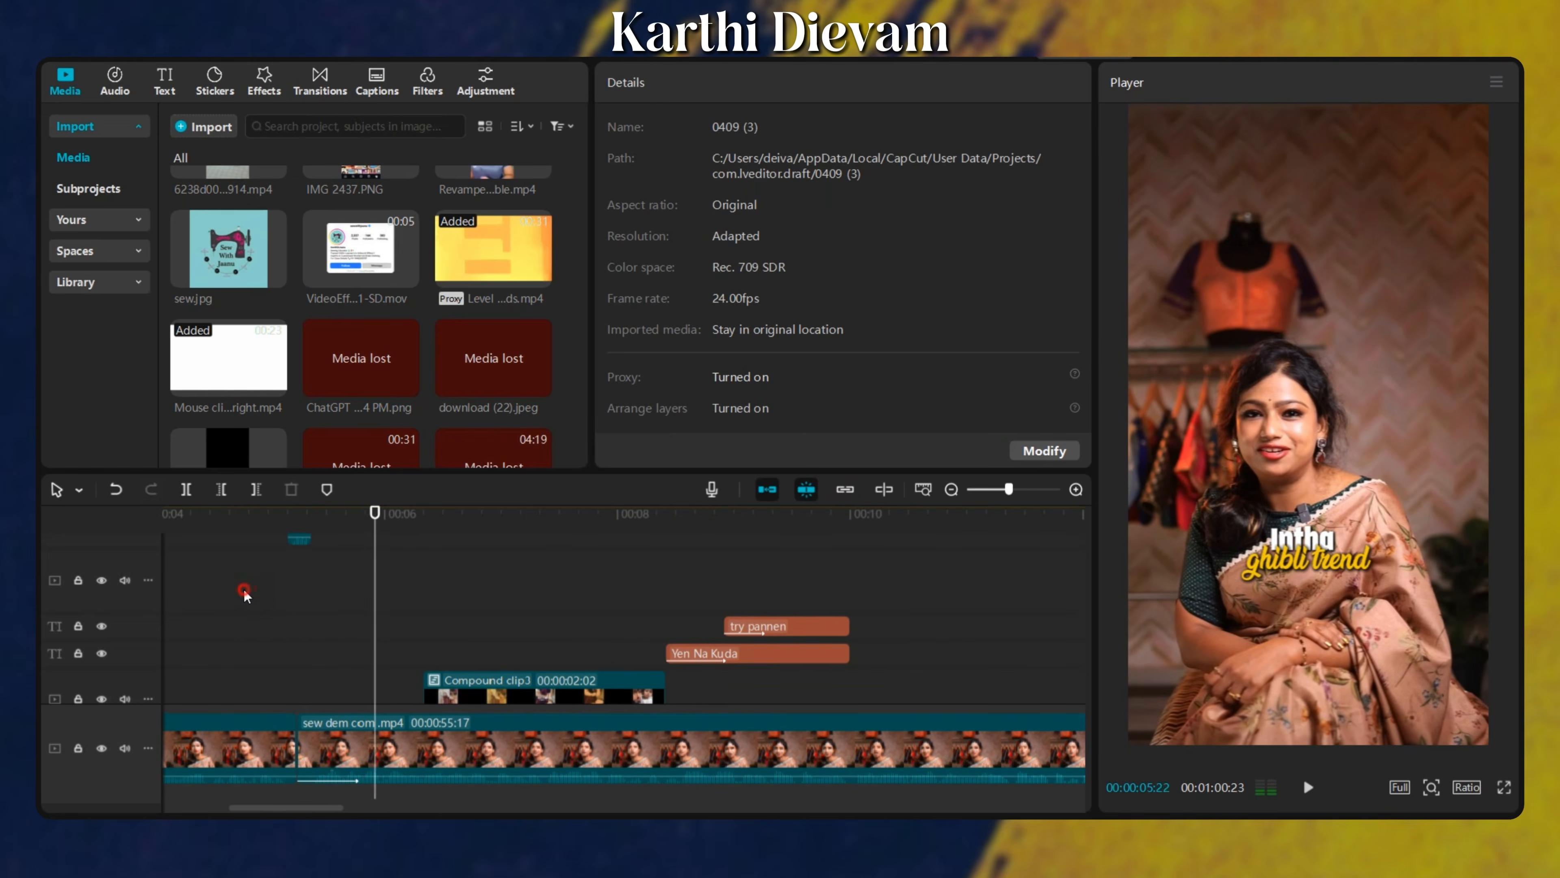
drag(245, 593, 255, 662)
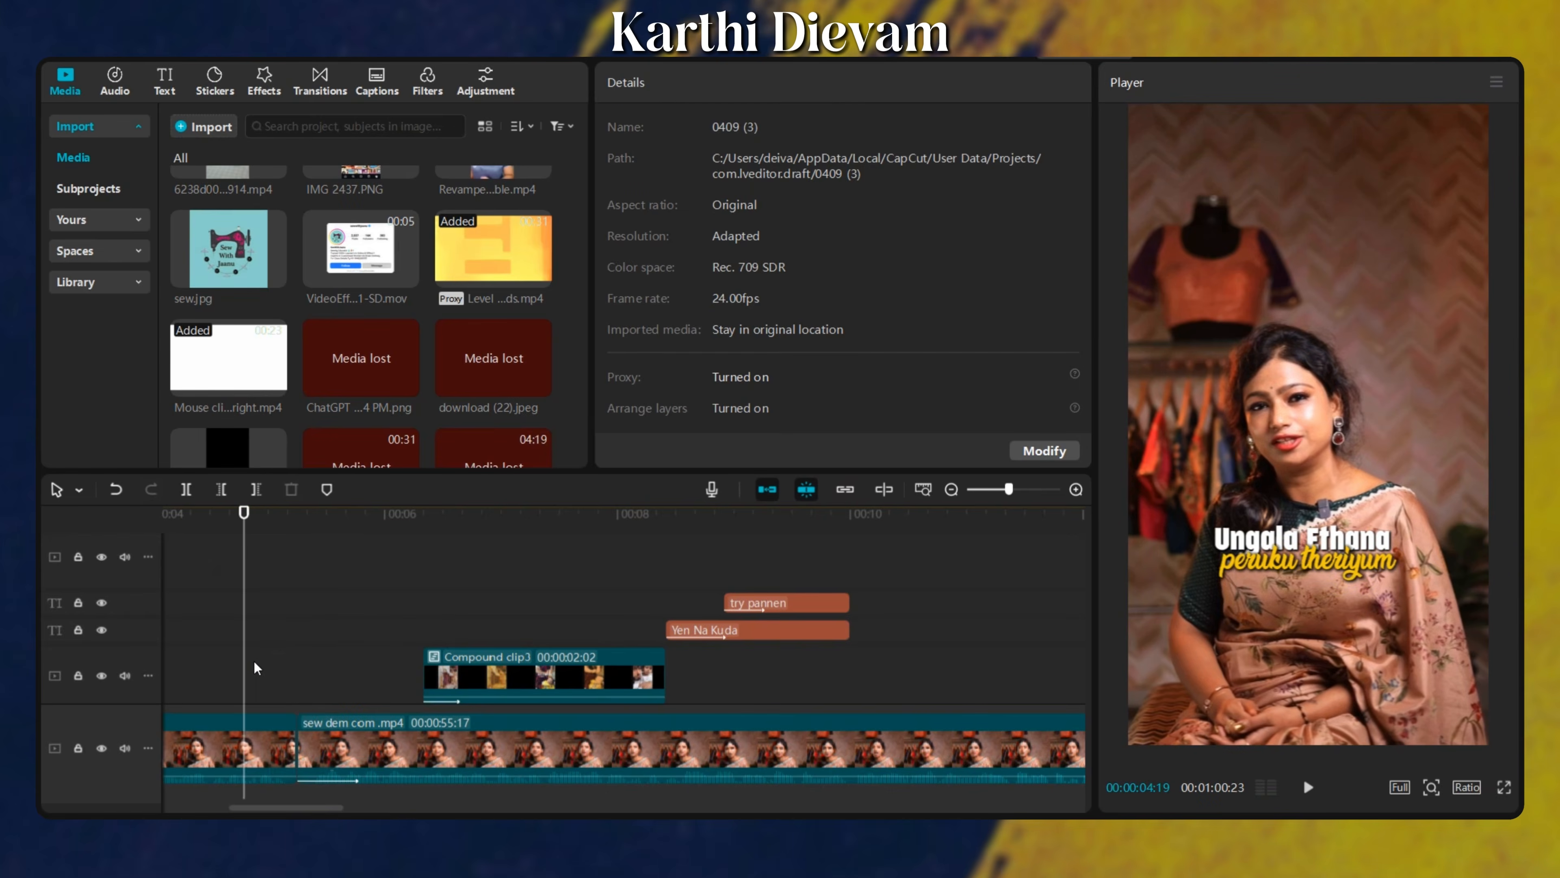
key(space)
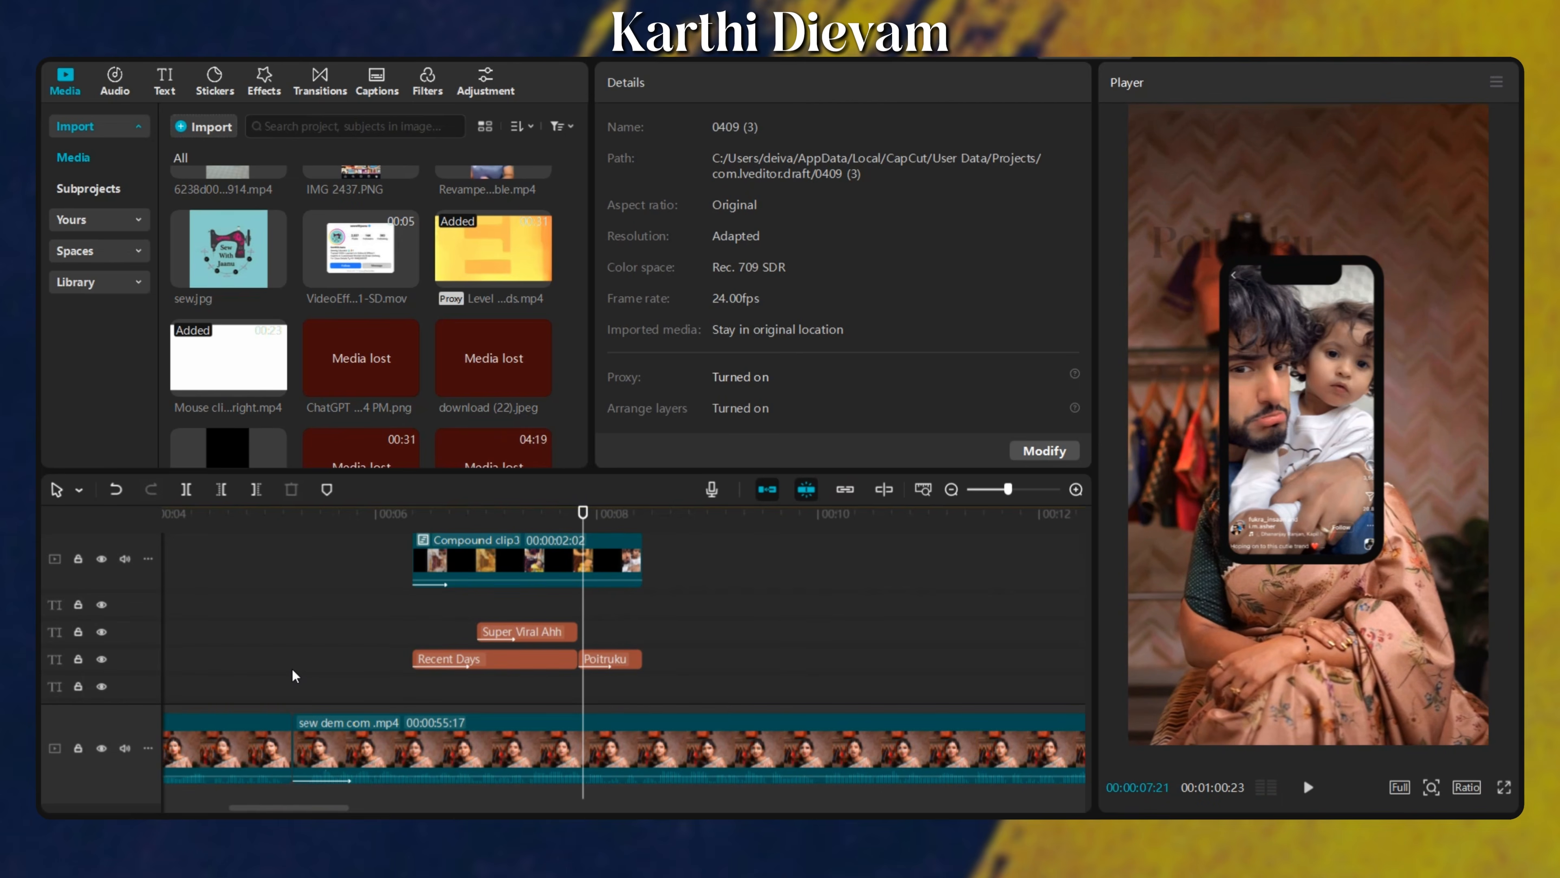
Split the main video clip at 00:00:06:08, where the "ghibli trend" caption ends.
scroll(308, 651, down, 4)
scroll(320, 621, up, 2)
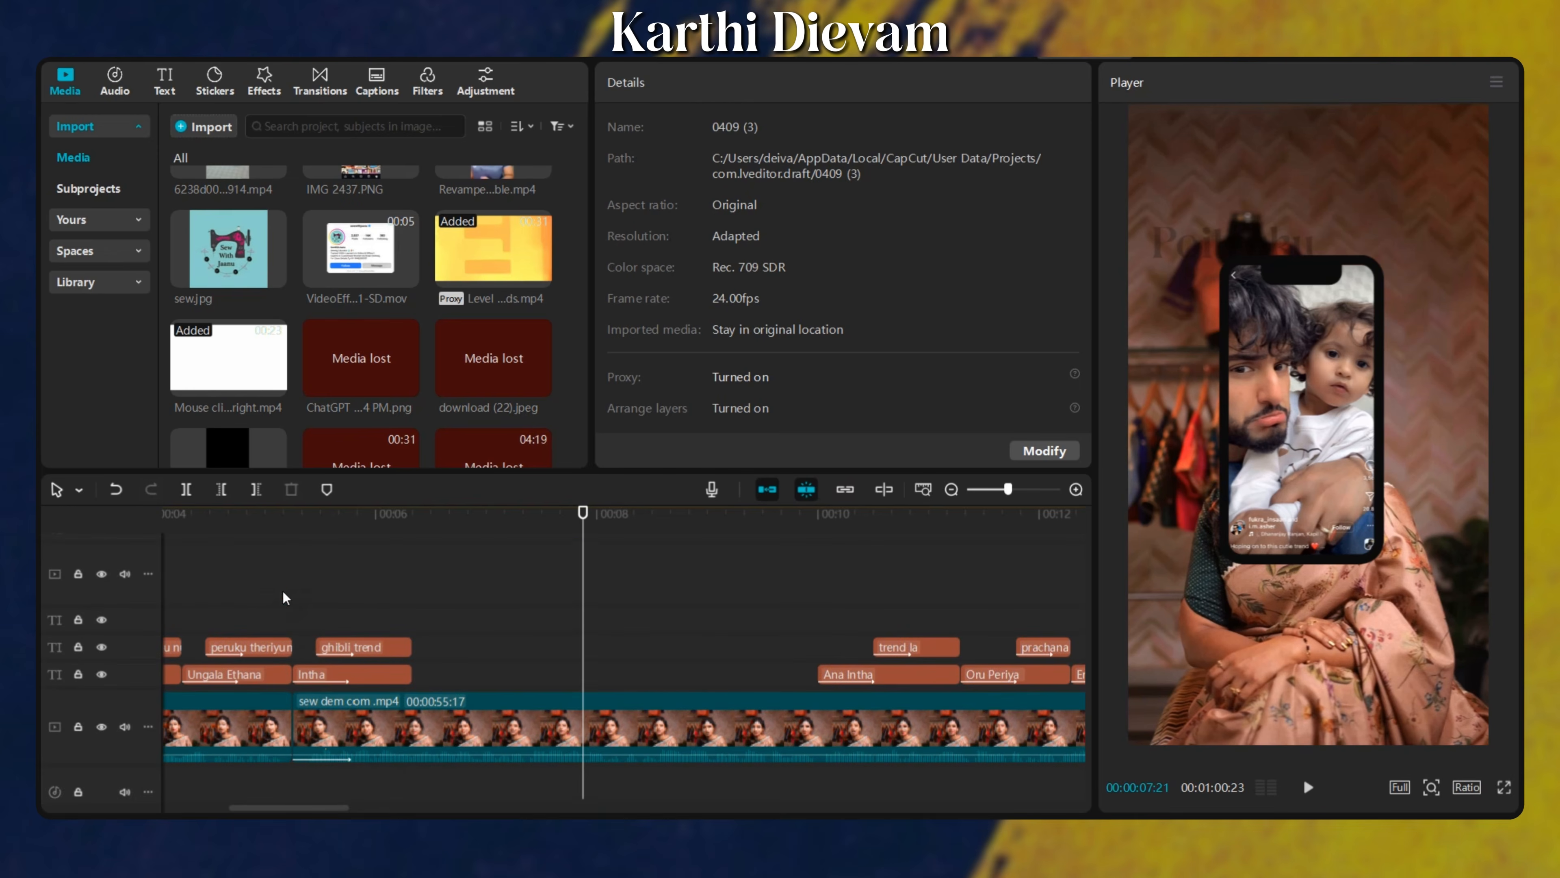
click(282, 592)
key(space)
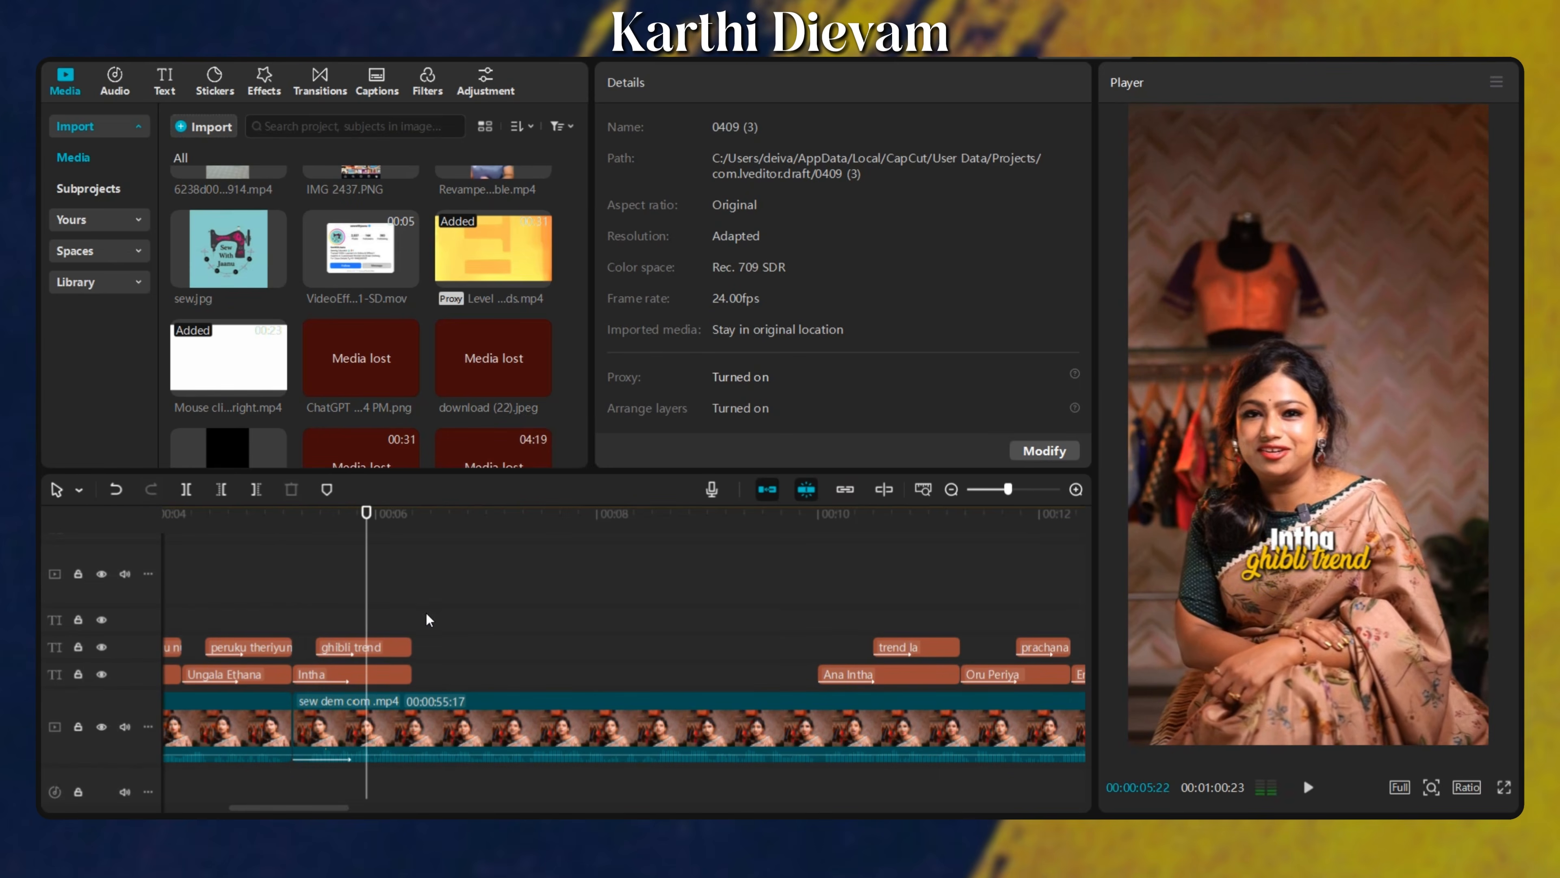
click(413, 618)
click(402, 724)
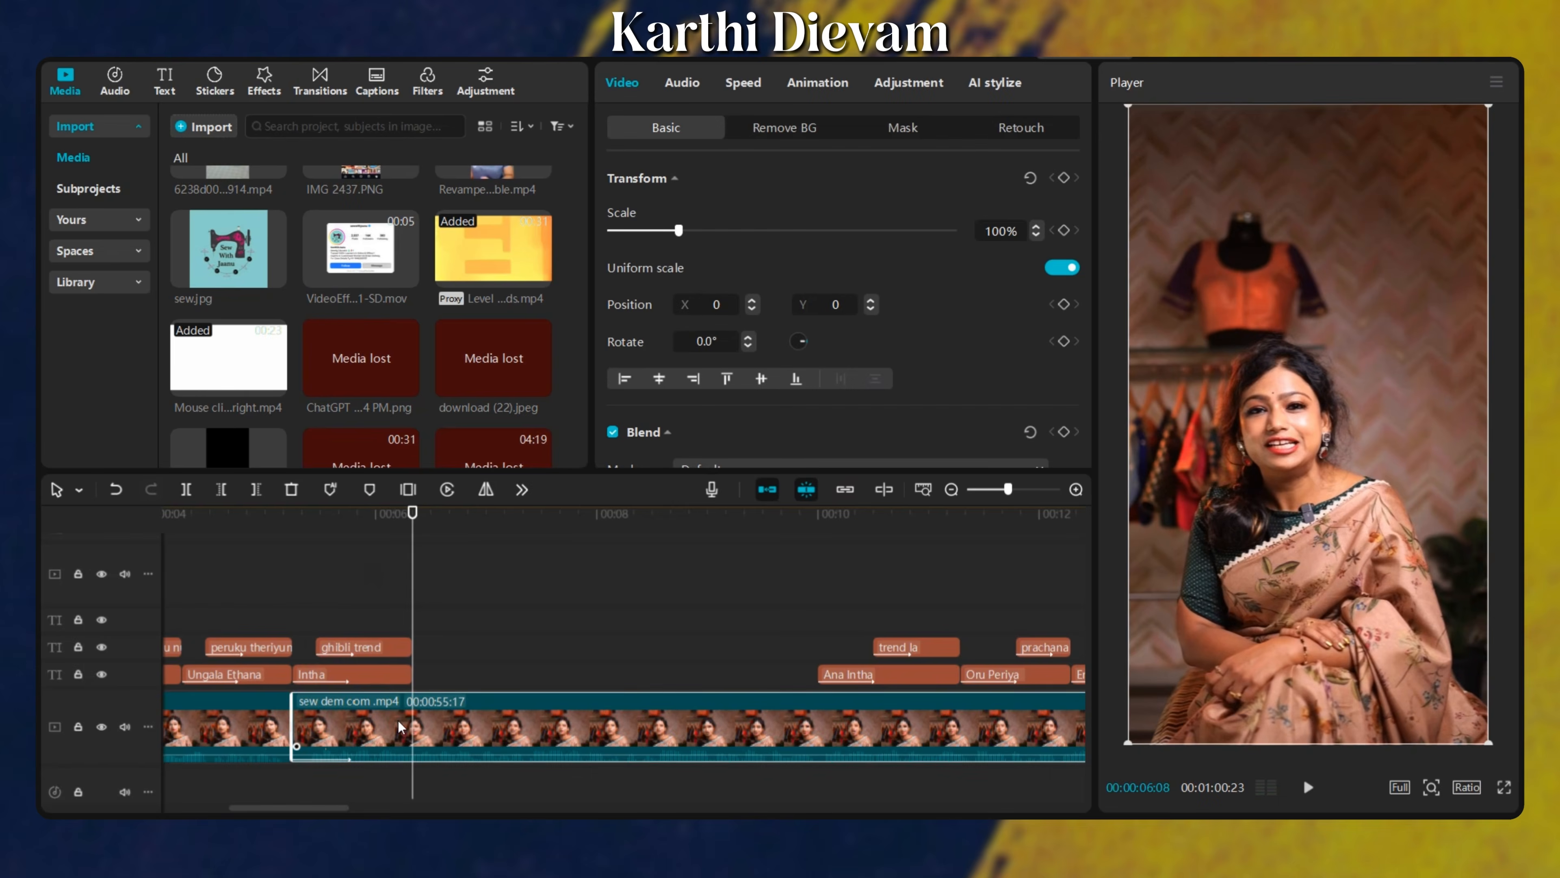
key(ctrl+b)
Split the main video clip again at 00:00:10:00, where the "Ana Intha" caption begins.
click(857, 685)
click(791, 742)
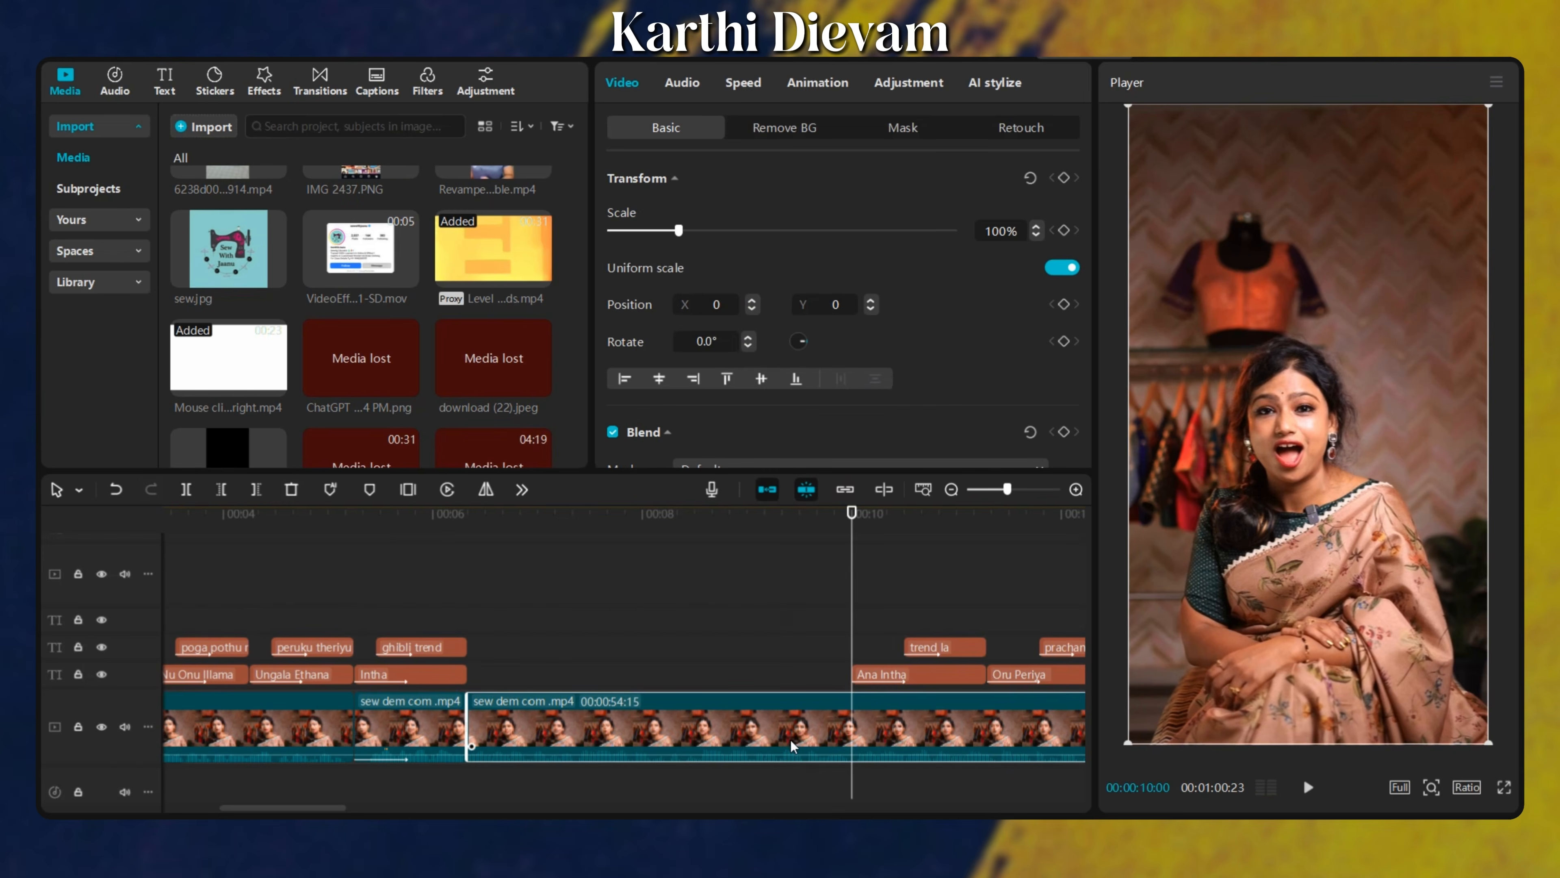
key(ctrl+b)
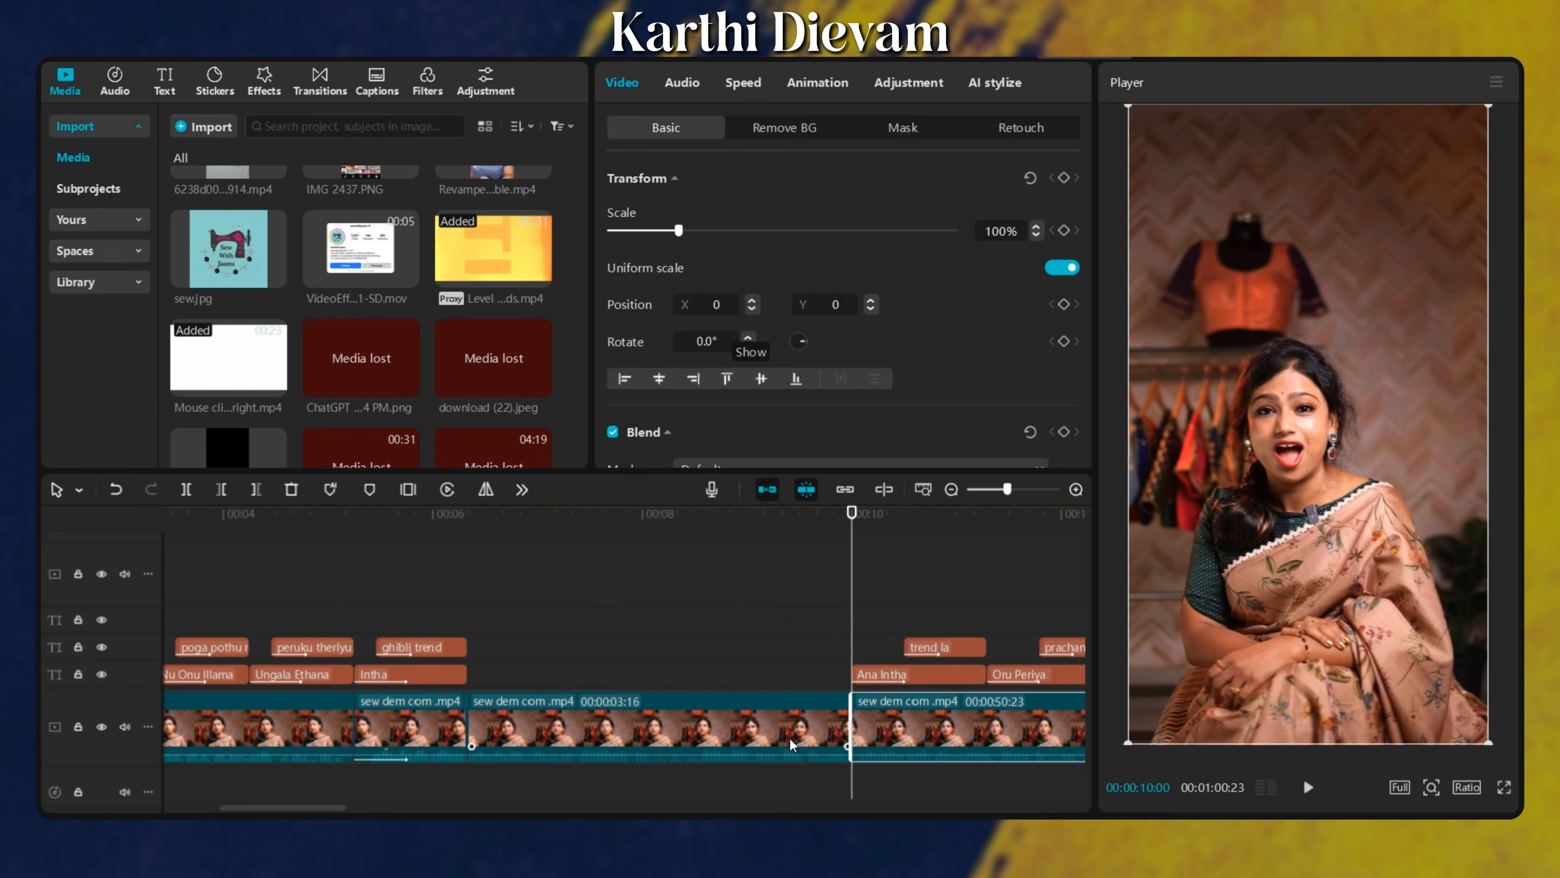
Place the profile screenshot IMG 2437.PNG as an overlay above the other tracks, starting at 00:00:06:08.
click(479, 574)
drag(479, 575, 467, 608)
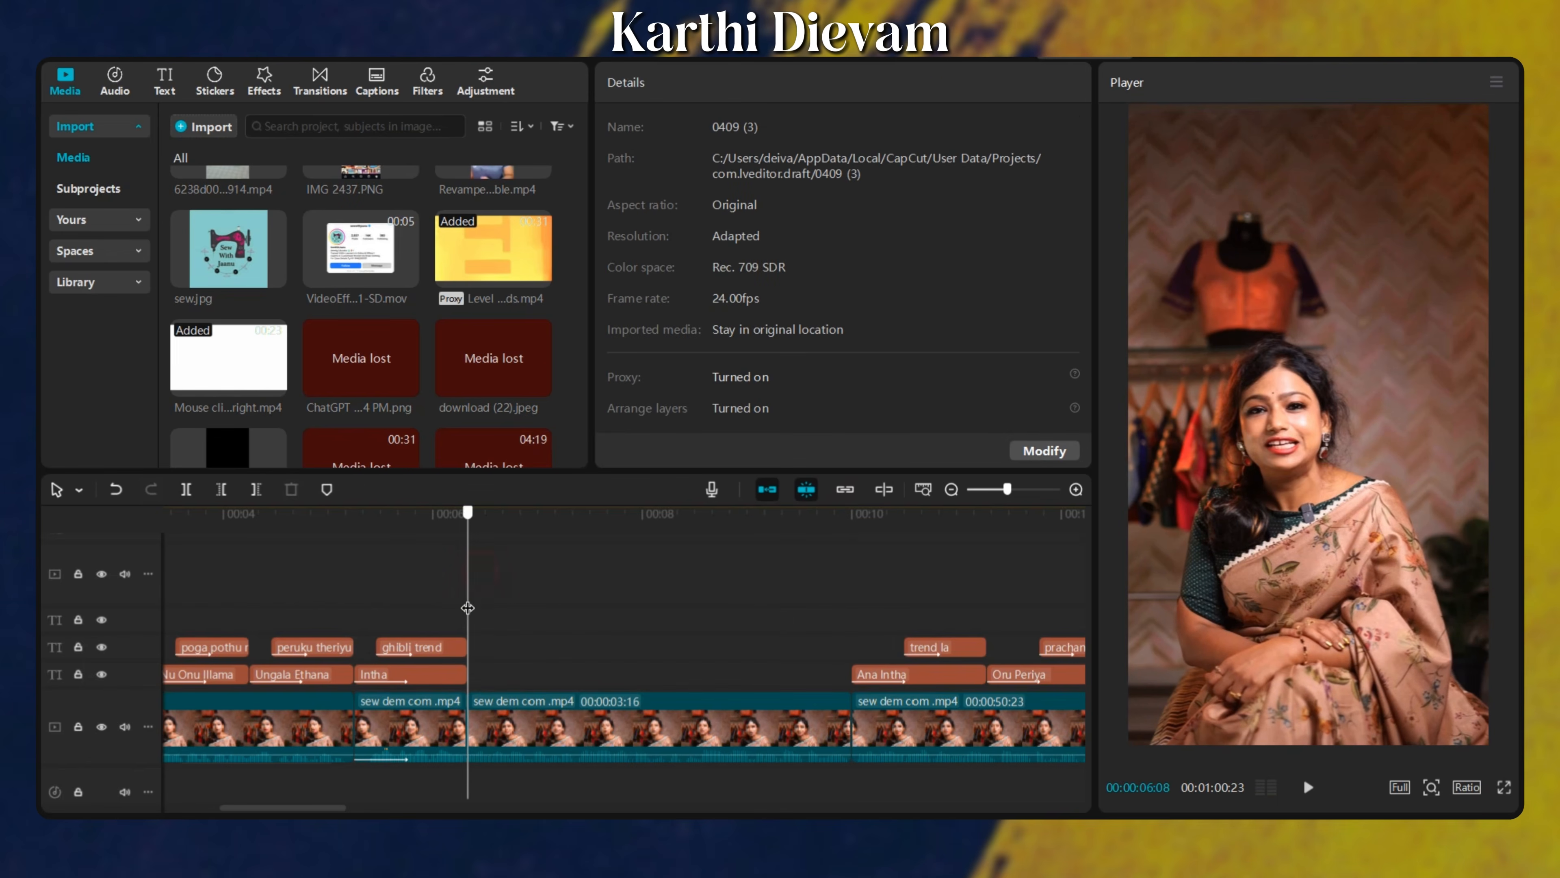
scroll(553, 596, up, 1)
scroll(554, 596, up, 10)
scroll(548, 596, down, 3)
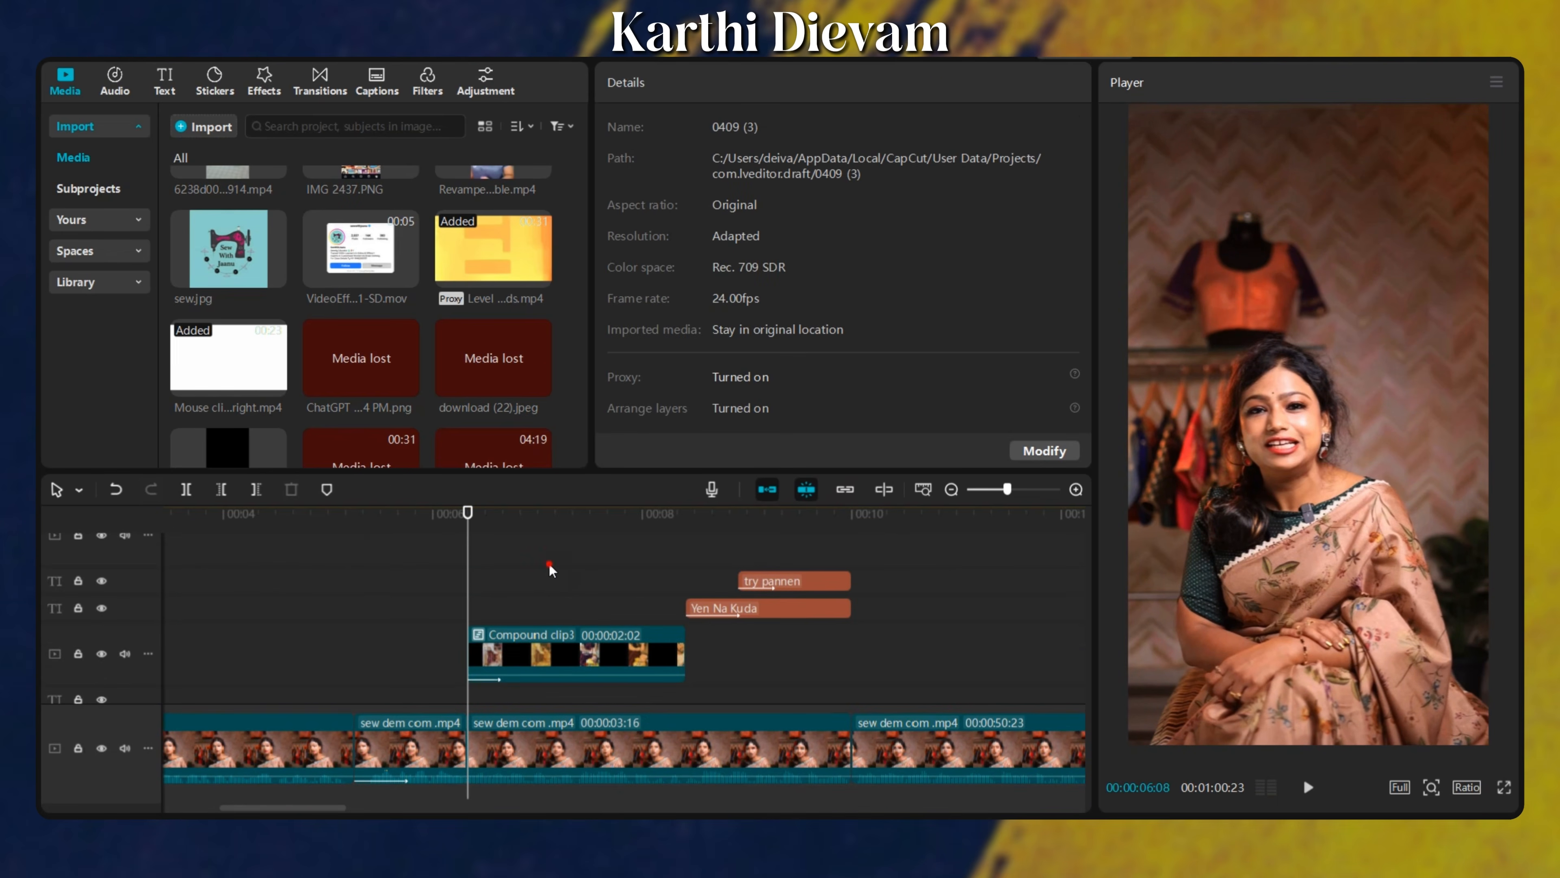
click(549, 567)
click(577, 648)
scroll(564, 605, down, 2)
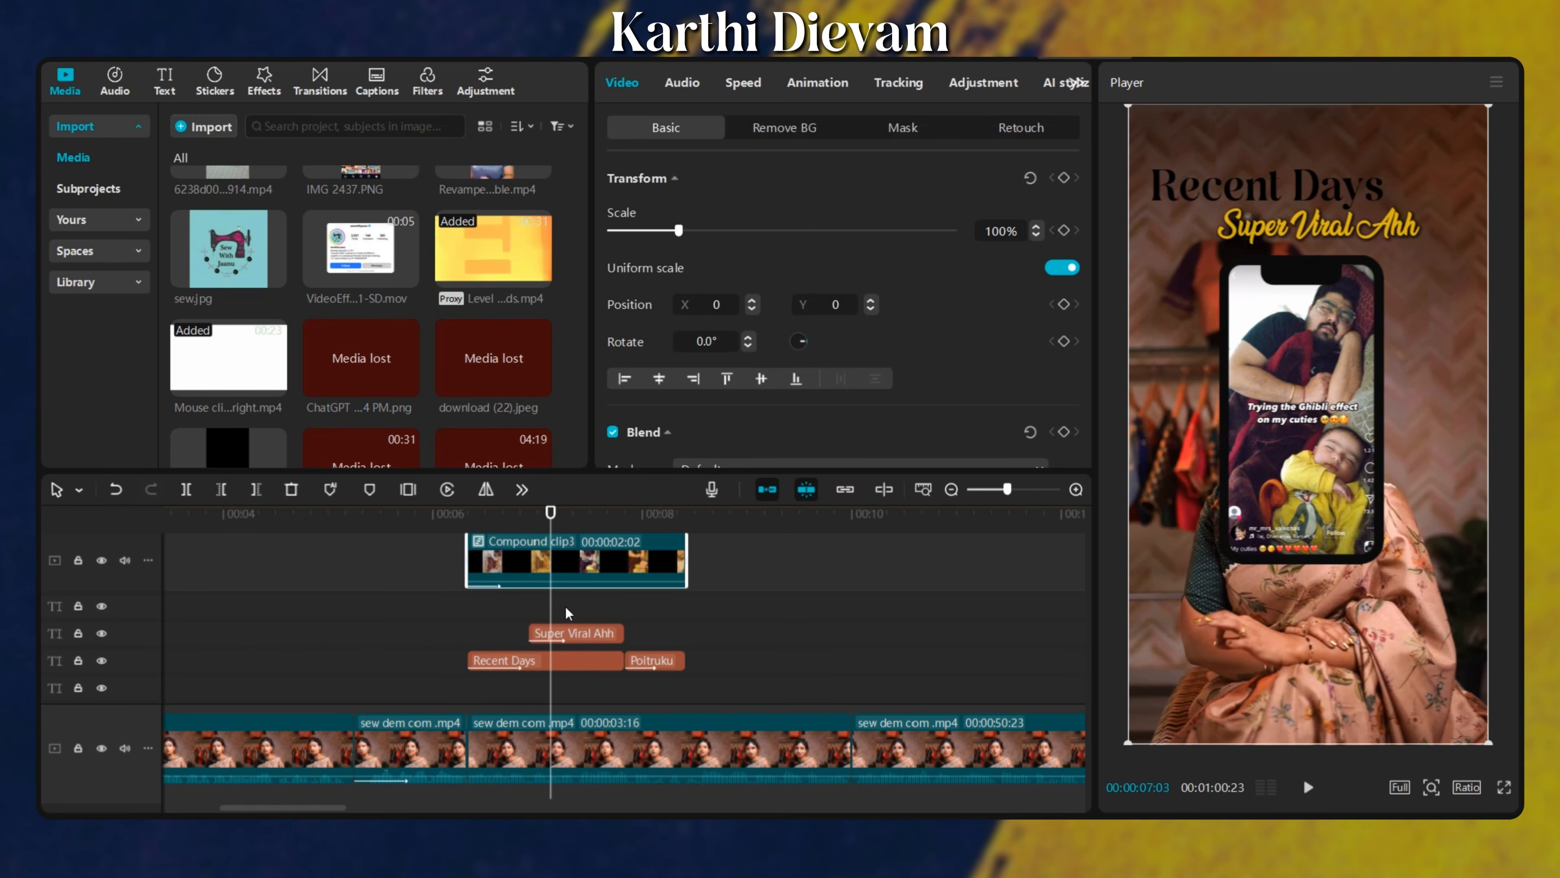
scroll(565, 605, up, 2)
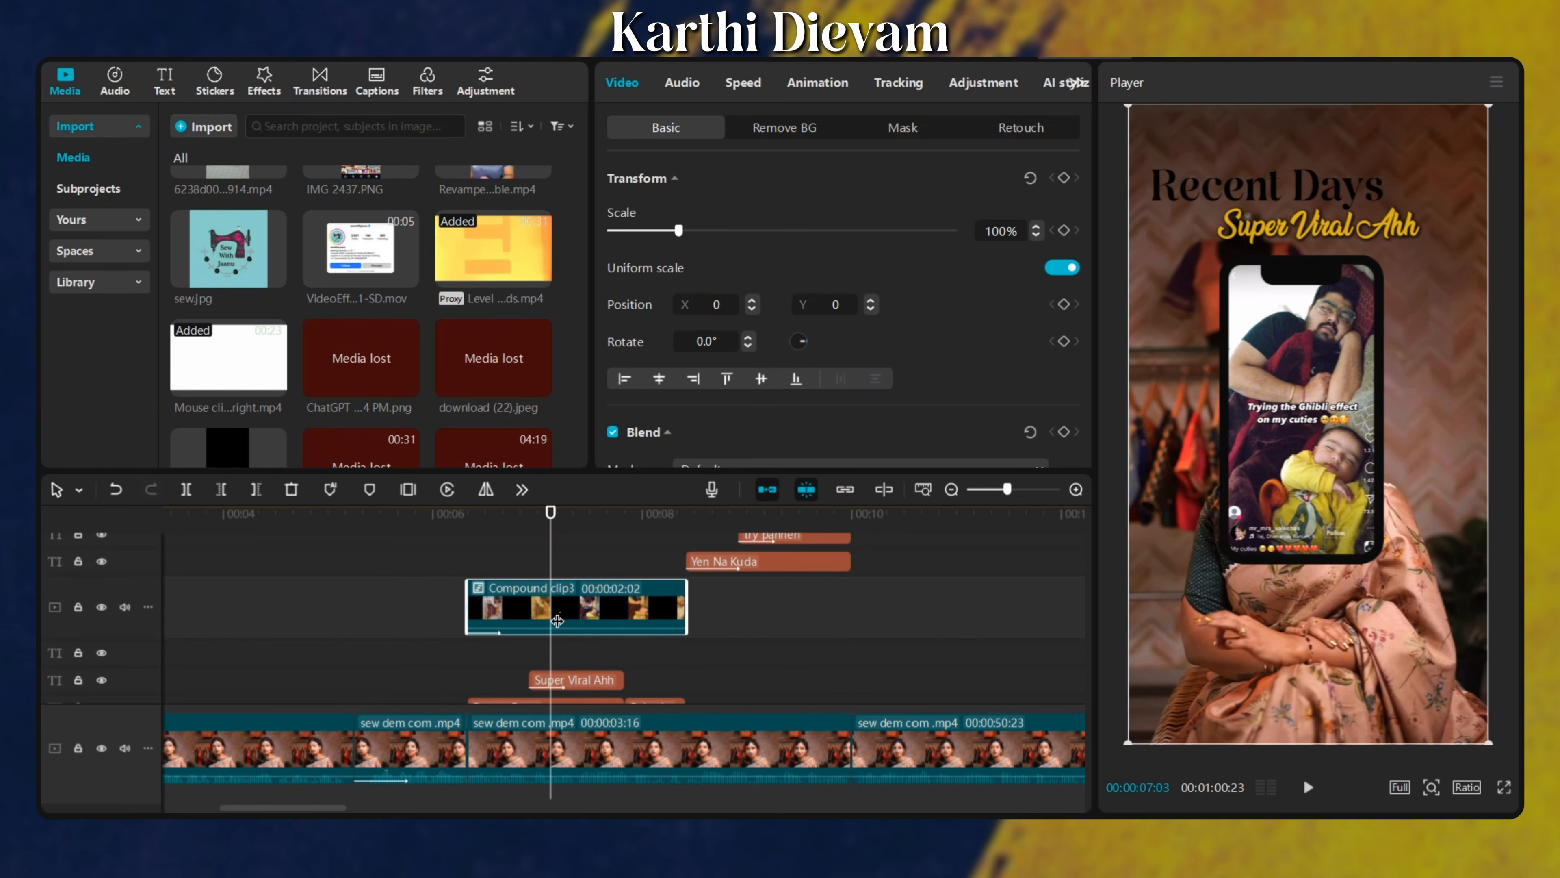
scroll(323, 459, up, 3)
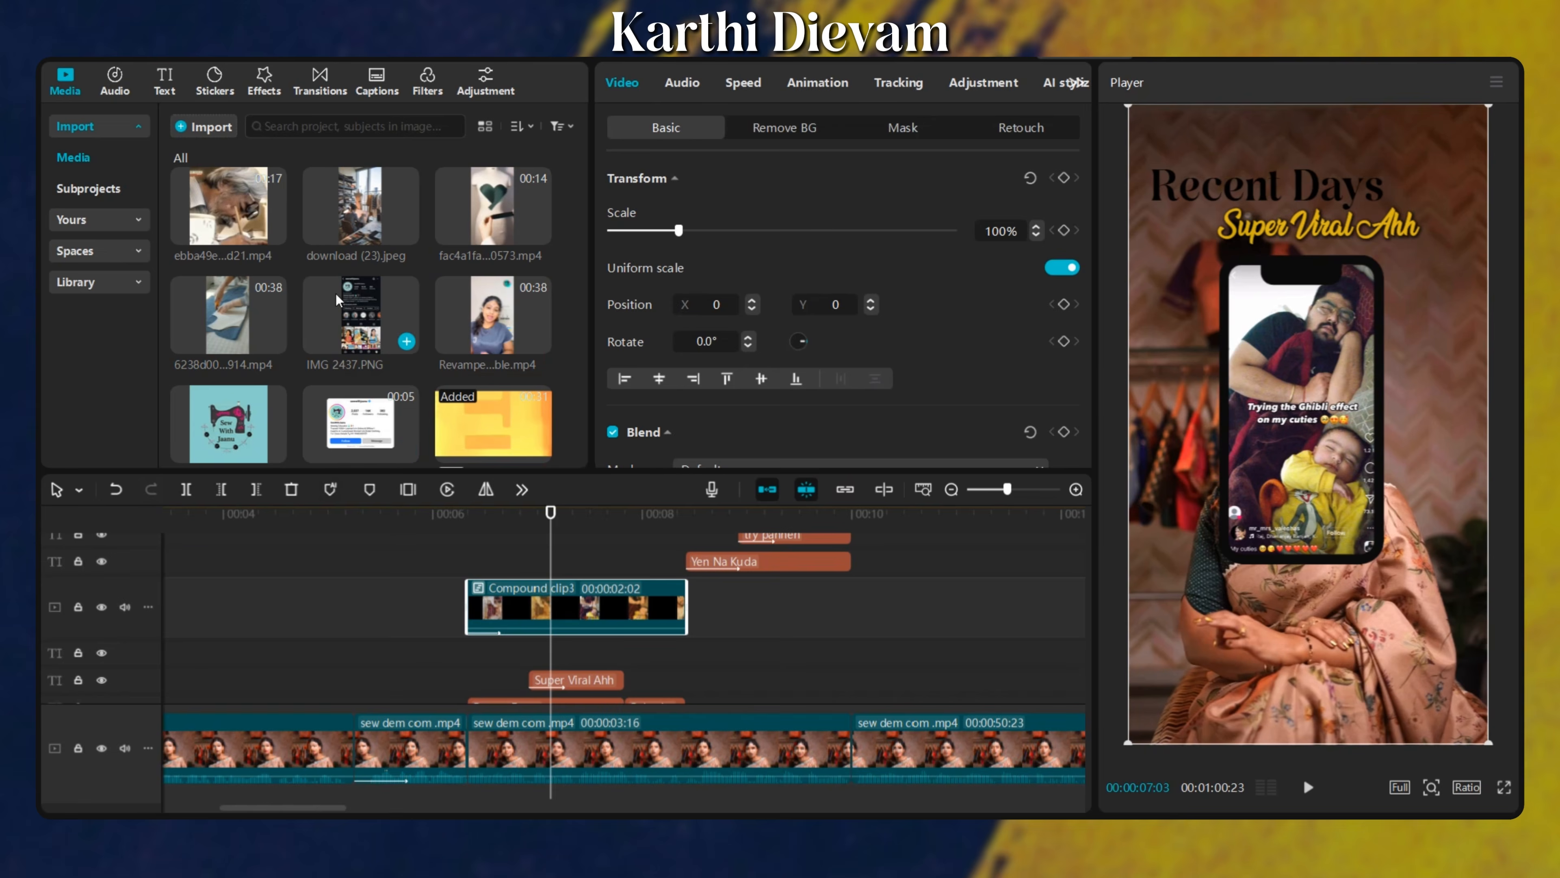
click(506, 543)
drag(506, 543, 464, 553)
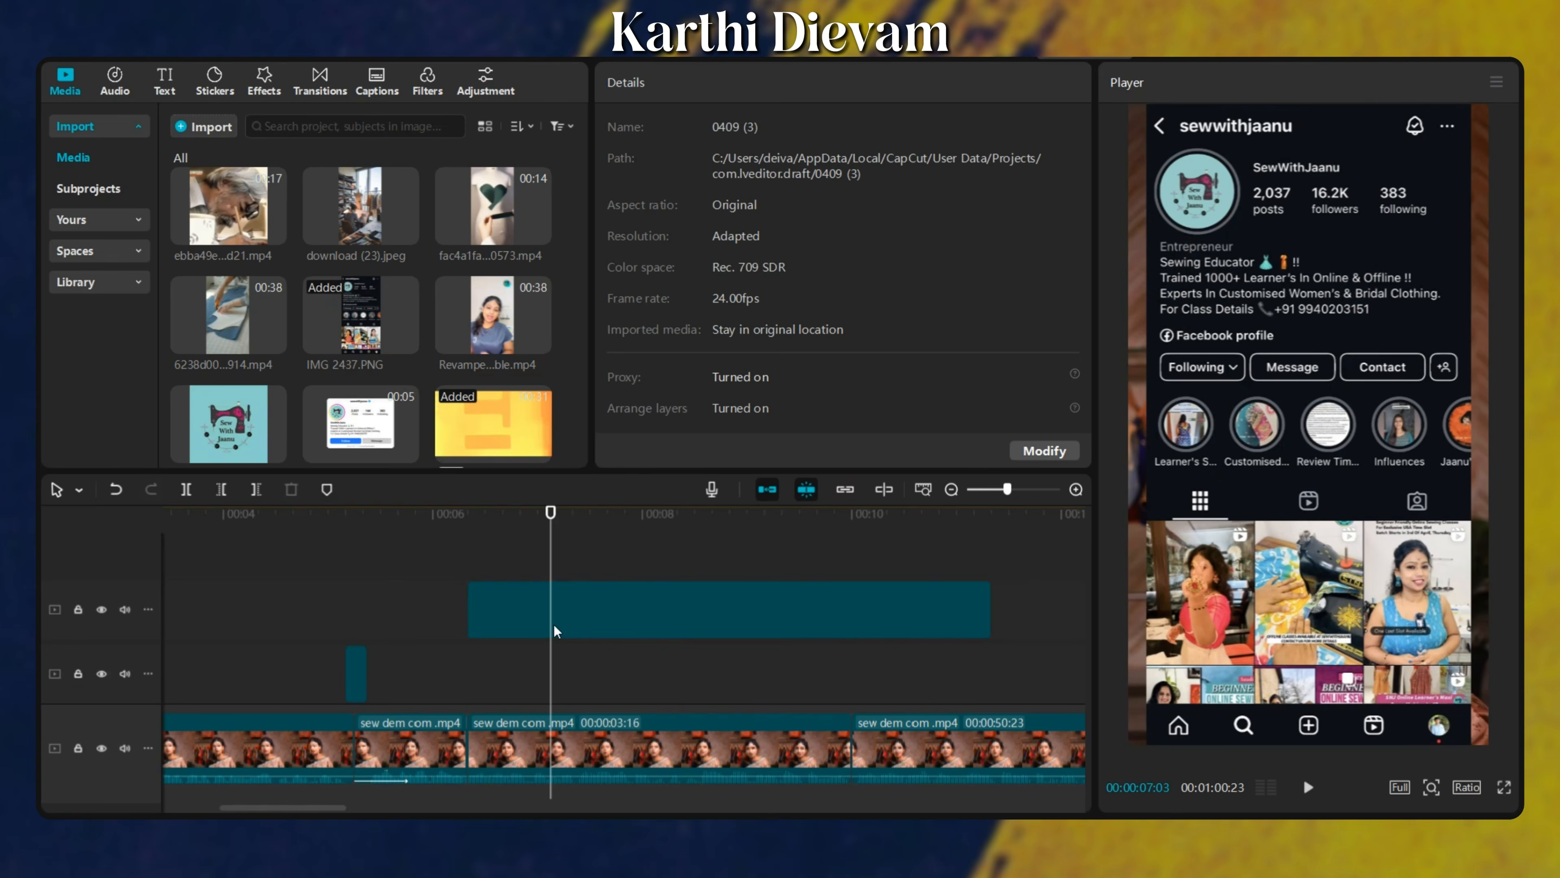
Trim the IMG_2437.PNG overlay to 00:00:02:02, matching Compound clip3, and scale it down to 74%.
click(623, 556)
drag(682, 602, 600, 605)
click(724, 586)
key(w)
click(1300, 523)
scroll(1302, 521, down, 5)
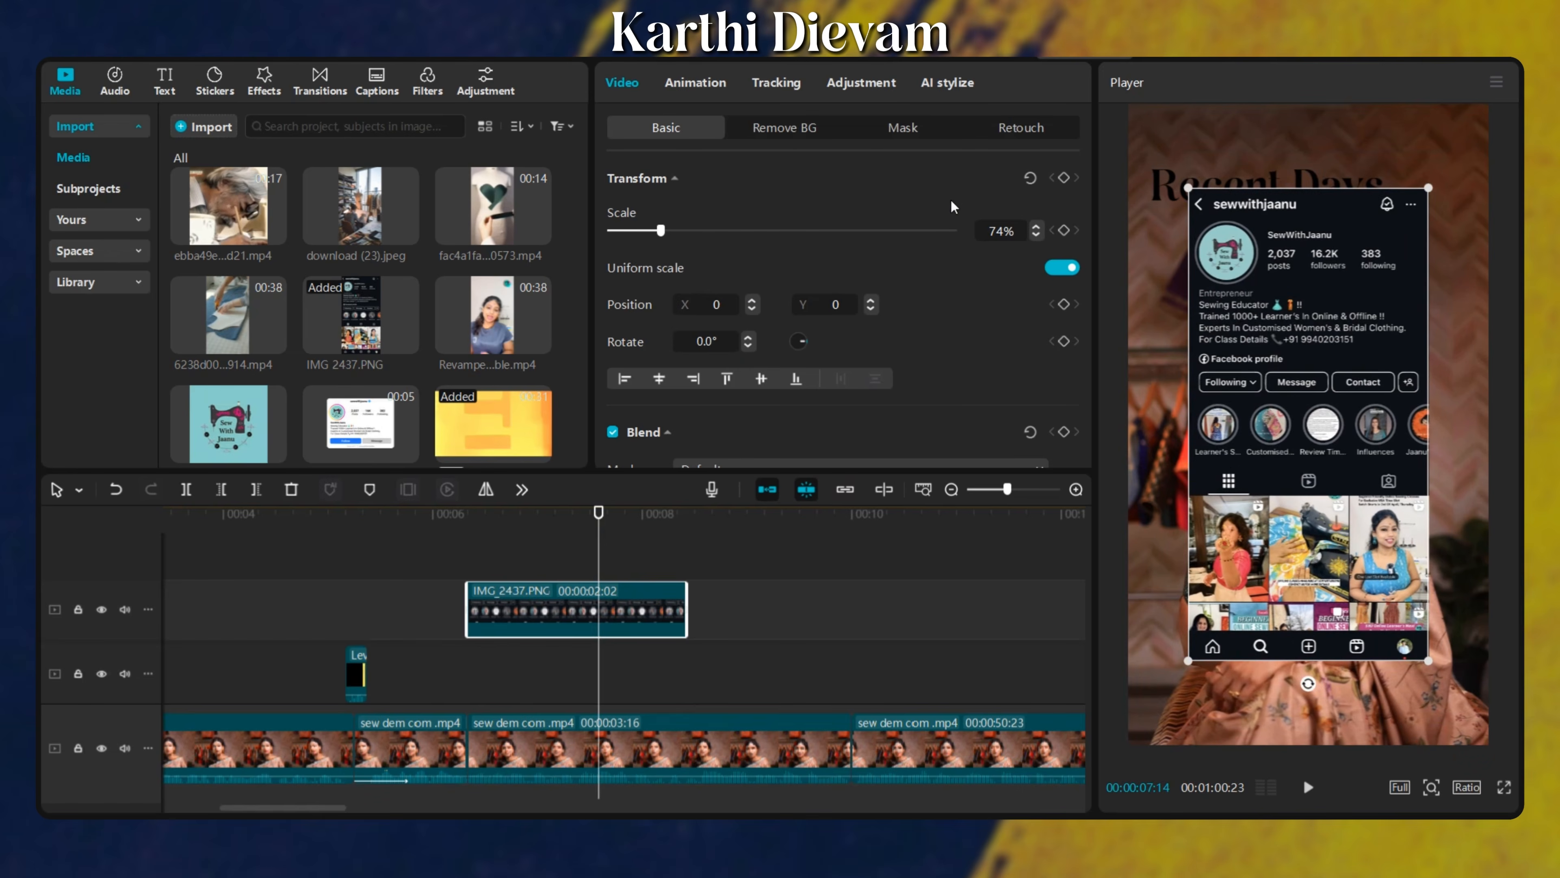
Apply a Rectangle mask to the profile screenshot and enlarge it to 720 × 1448 so it frames nearly the whole image.
click(902, 130)
click(940, 233)
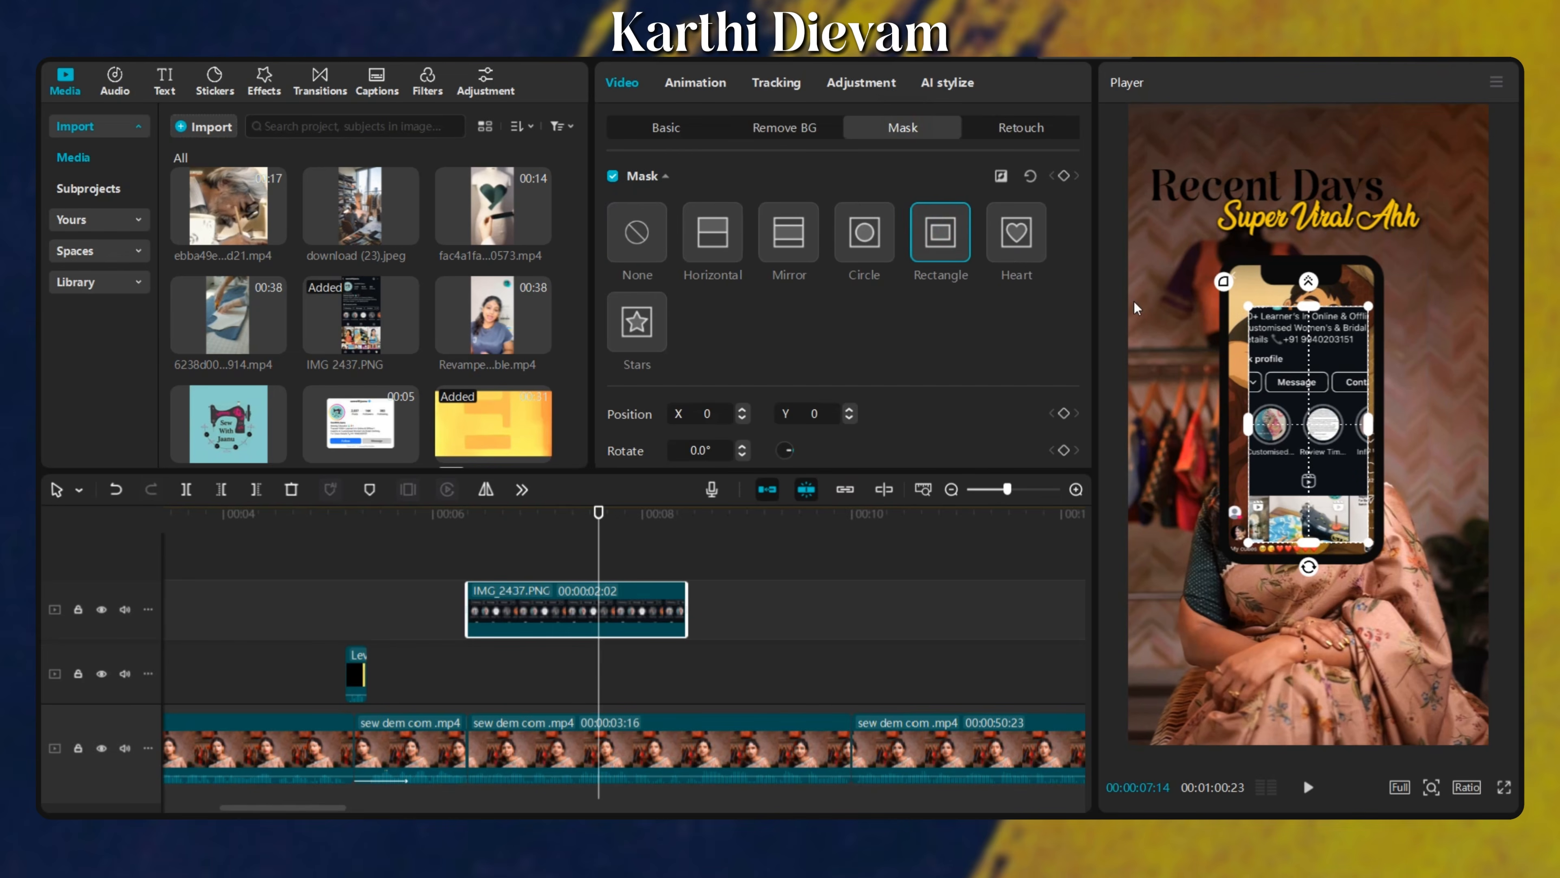
drag(1309, 313, 1311, 192)
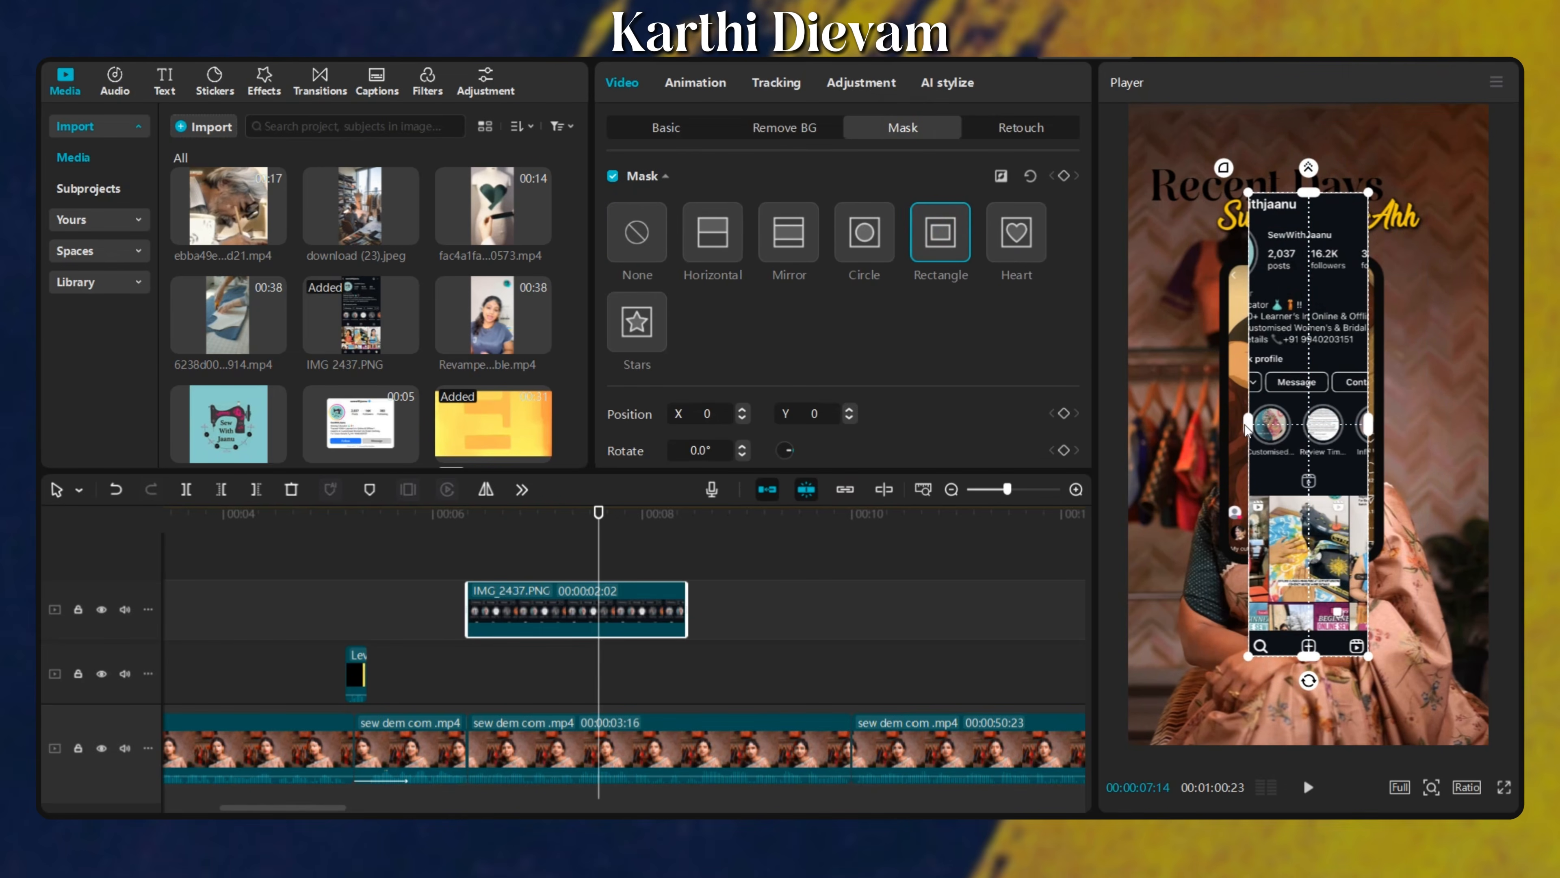
drag(1245, 429, 1161, 507)
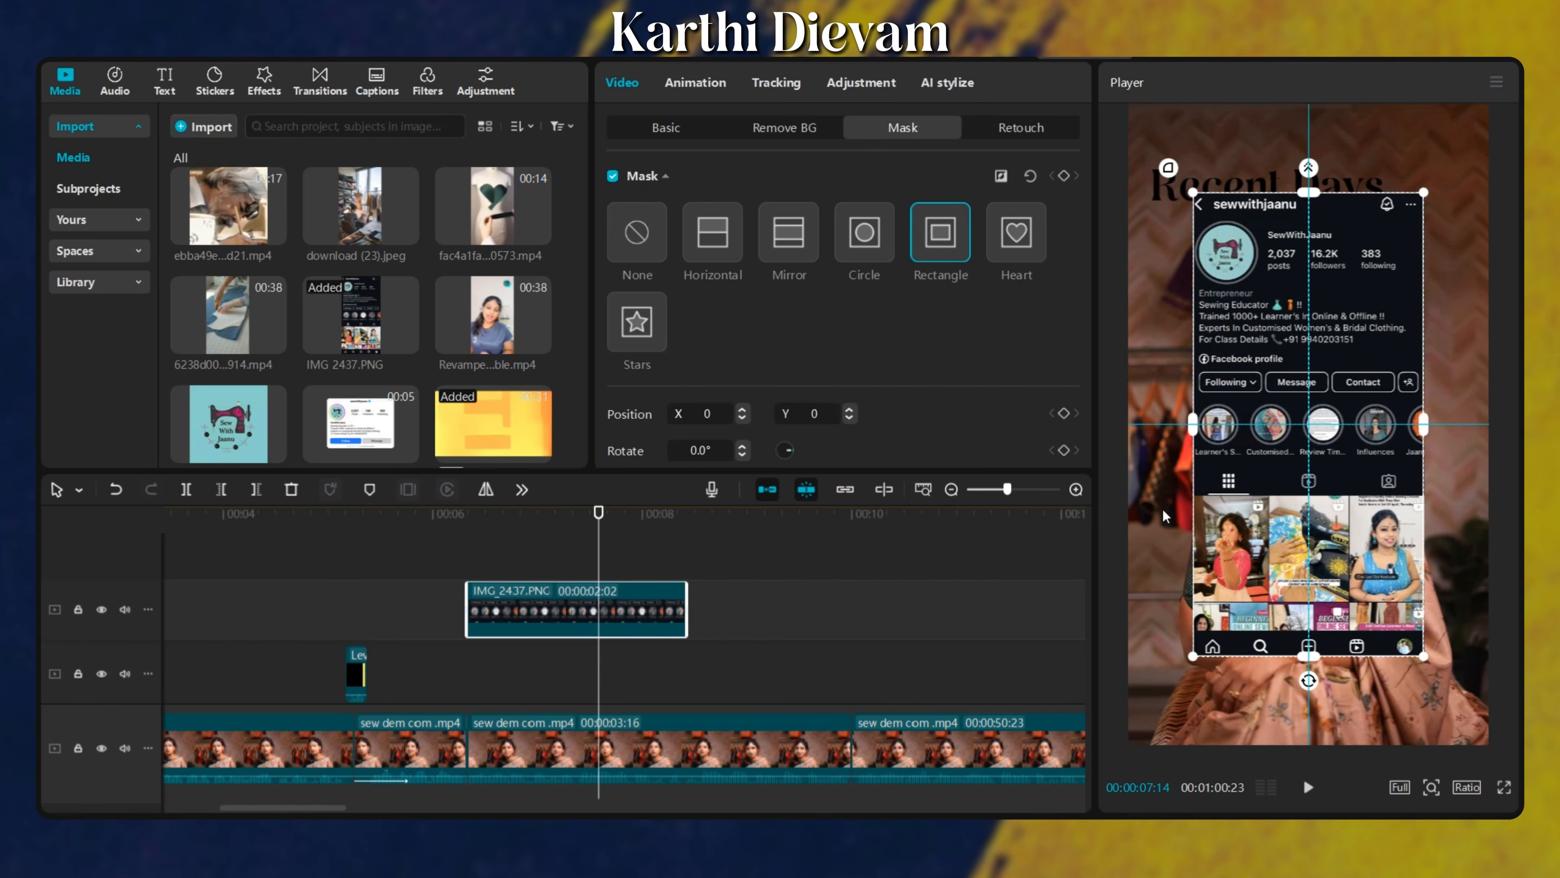
Set the mask's round corners to 14 and check the result in the full-screen preview.
scroll(863, 437, down, 3)
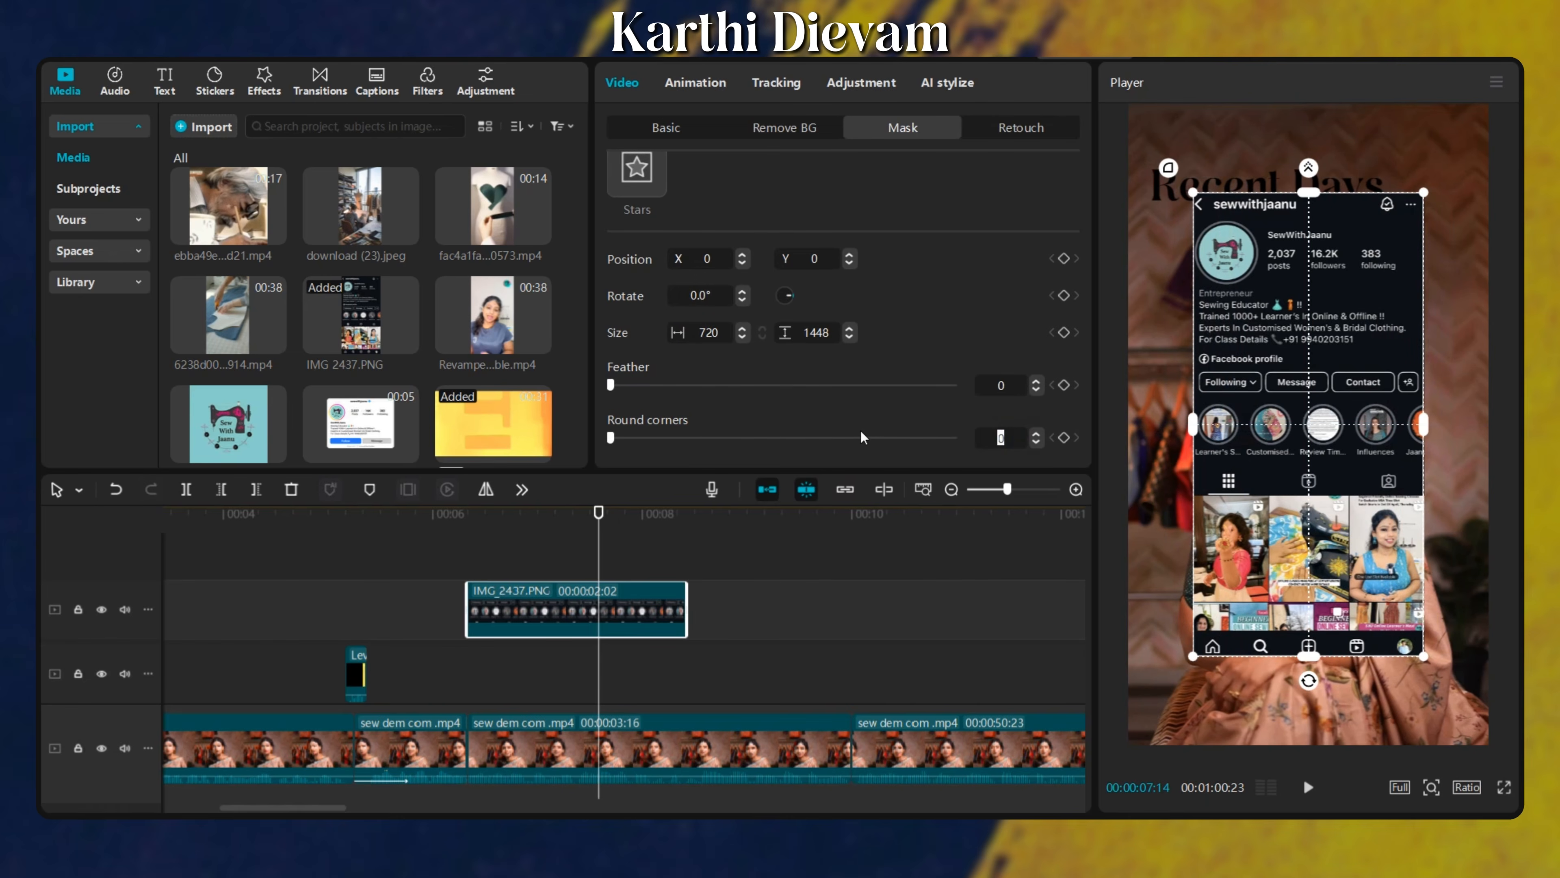
scroll(919, 437, up, 10)
scroll(919, 438, down, 3)
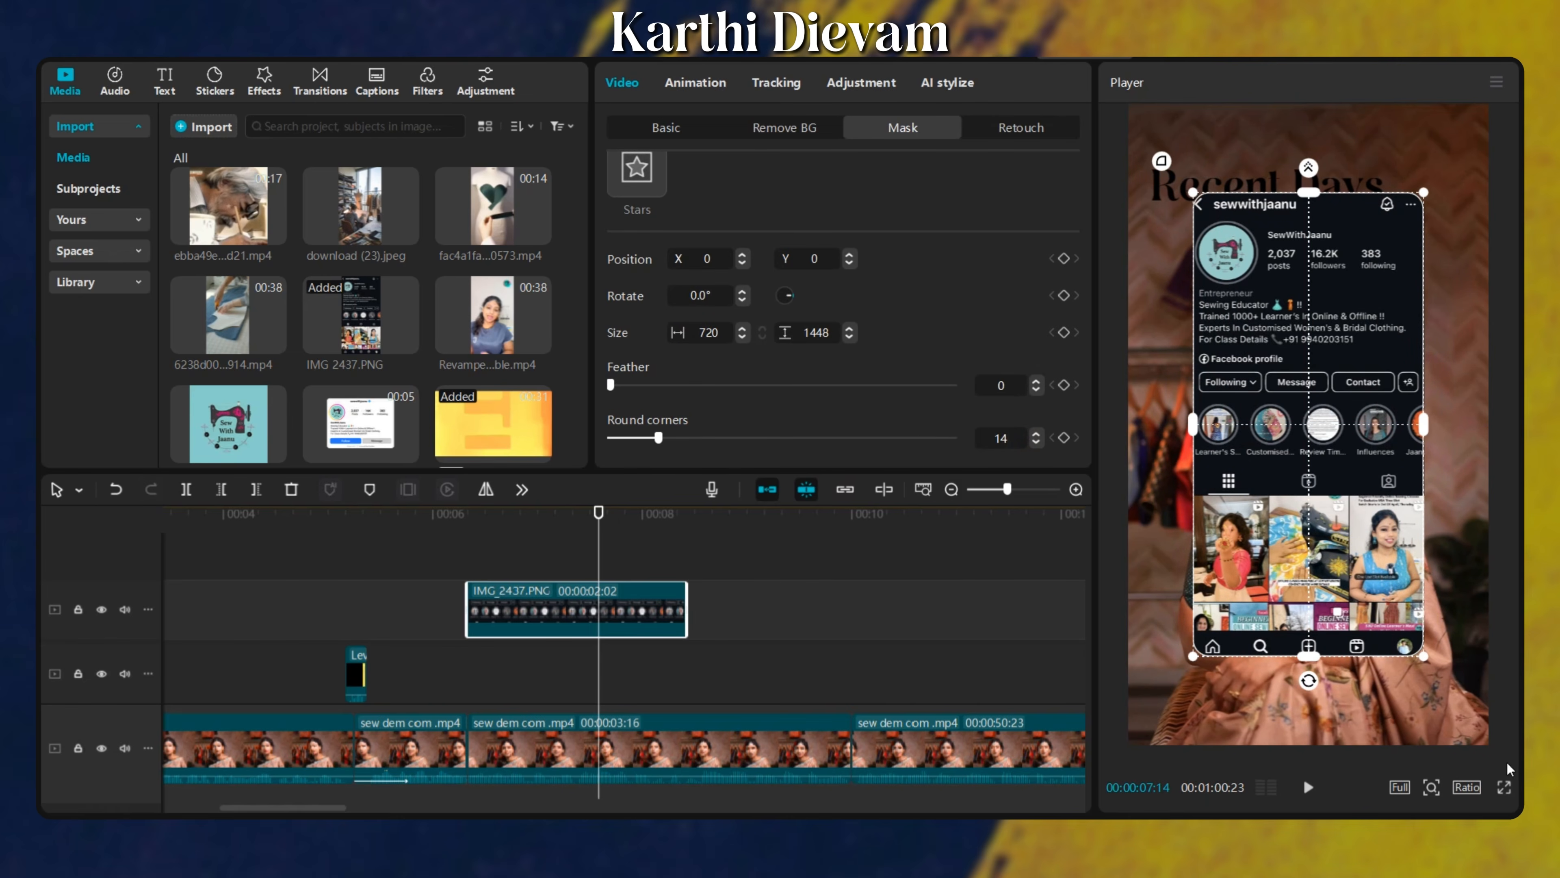
click(1509, 789)
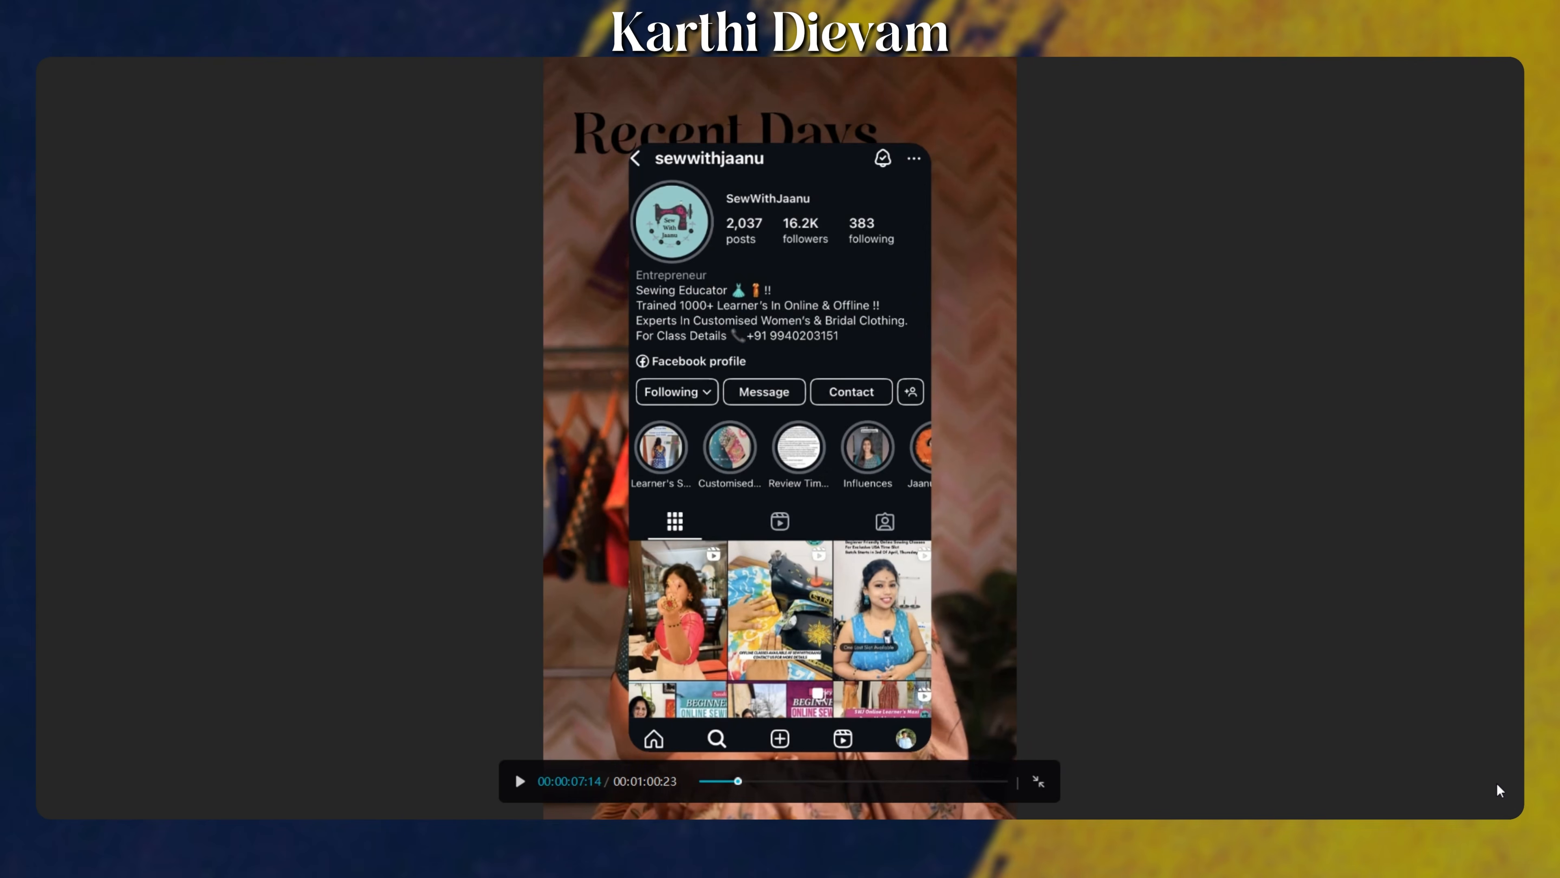
key(Escape)
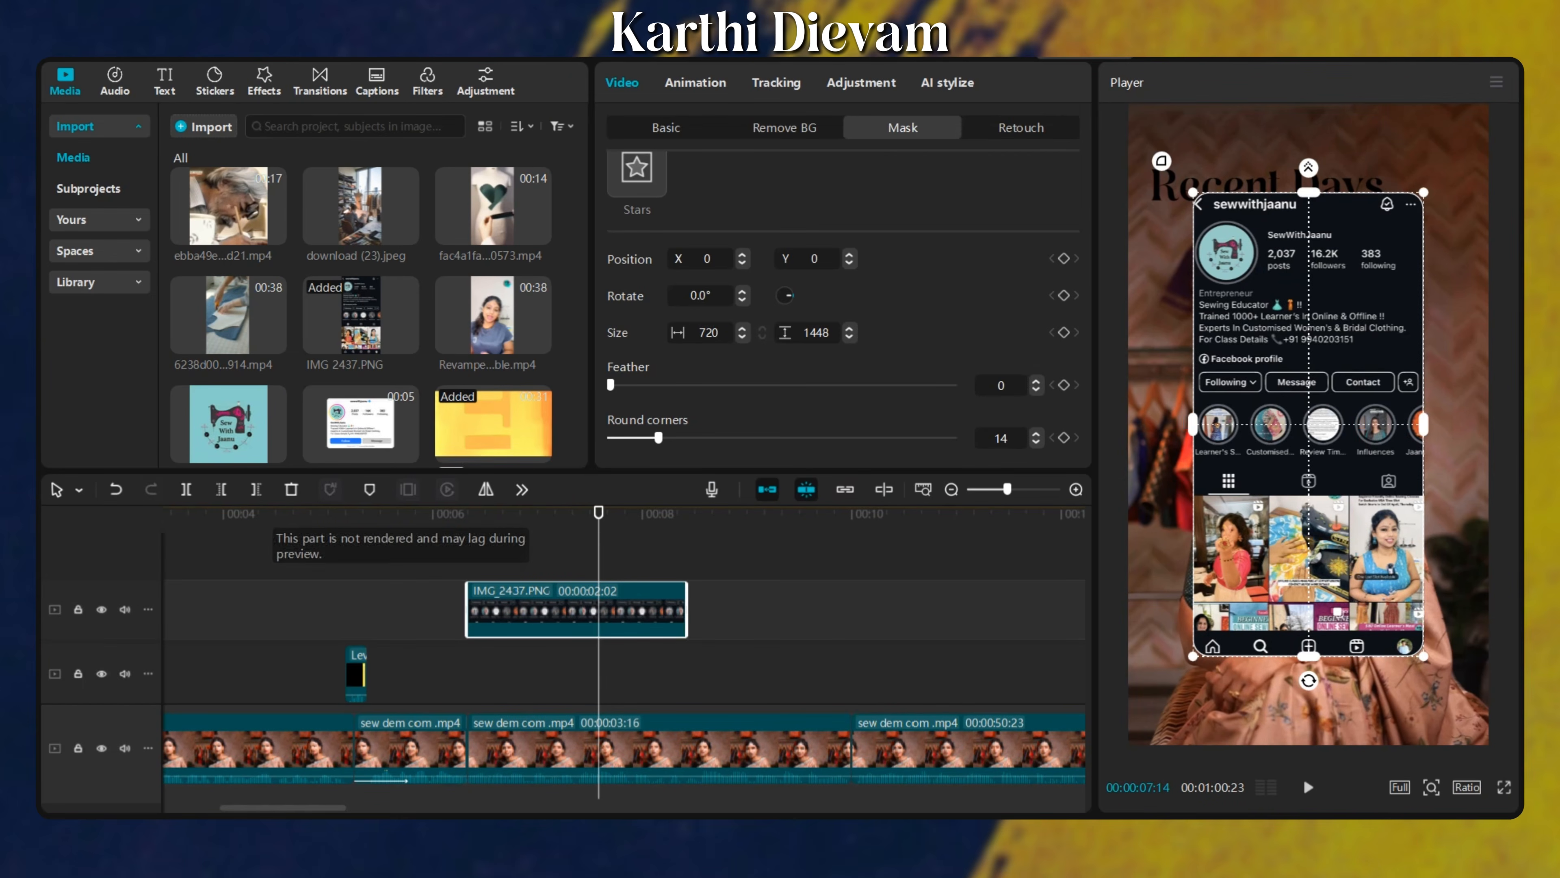
Add the phone frame sticker from the Icons category above the profile screenshot, spanning the same section.
click(211, 75)
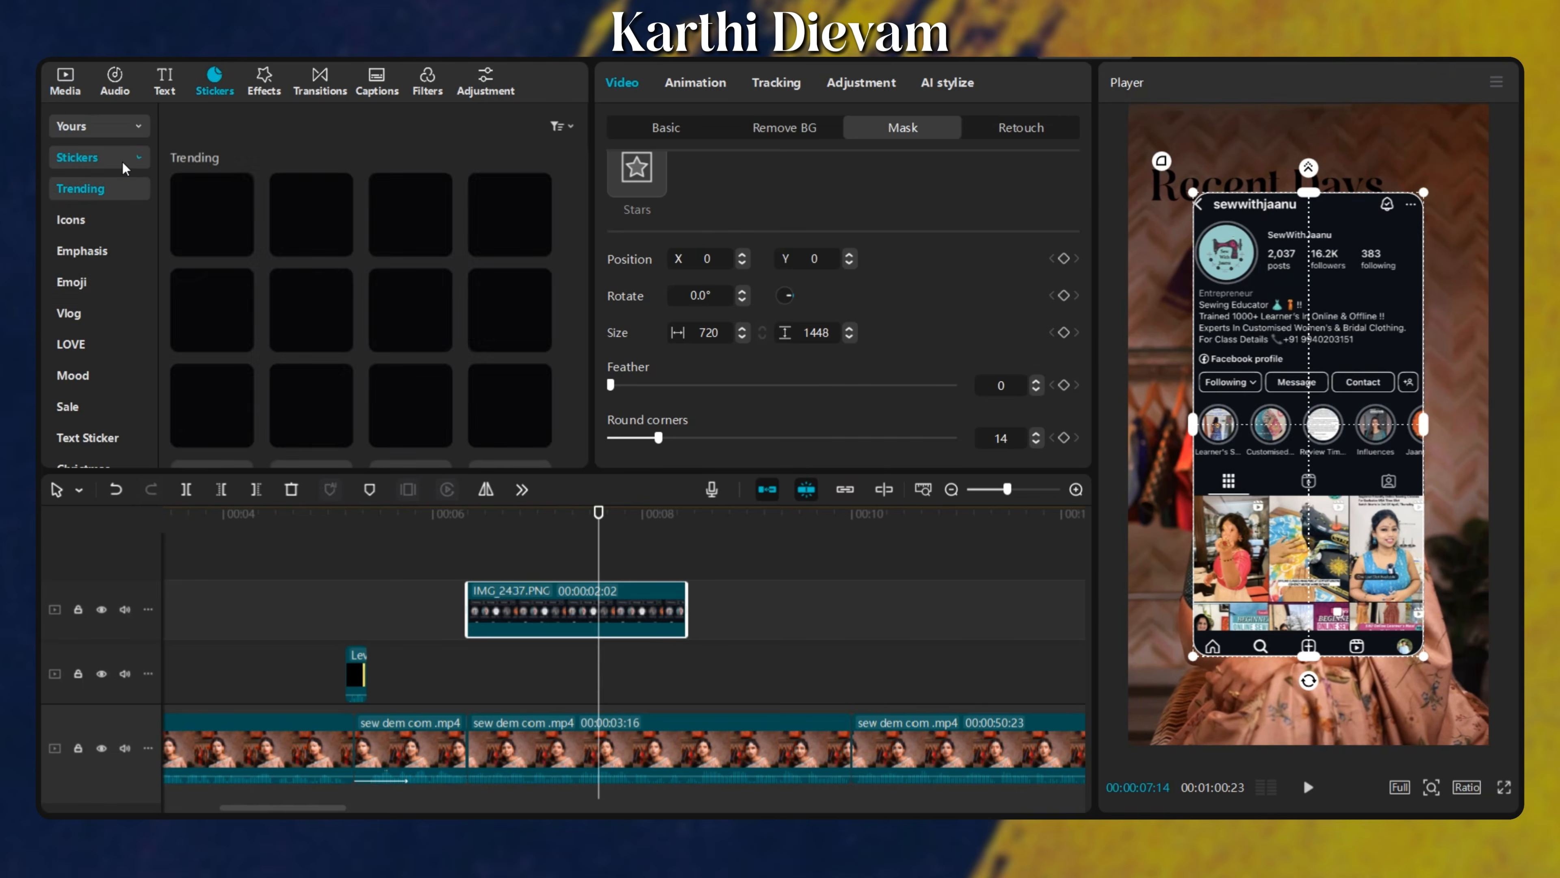
click(70, 219)
drag(212, 325, 661, 539)
click(599, 566)
Insert the white image Untitled design (1).png directly above the main video at 00:00:06:08 as a background.
scroll(553, 590, down, 4)
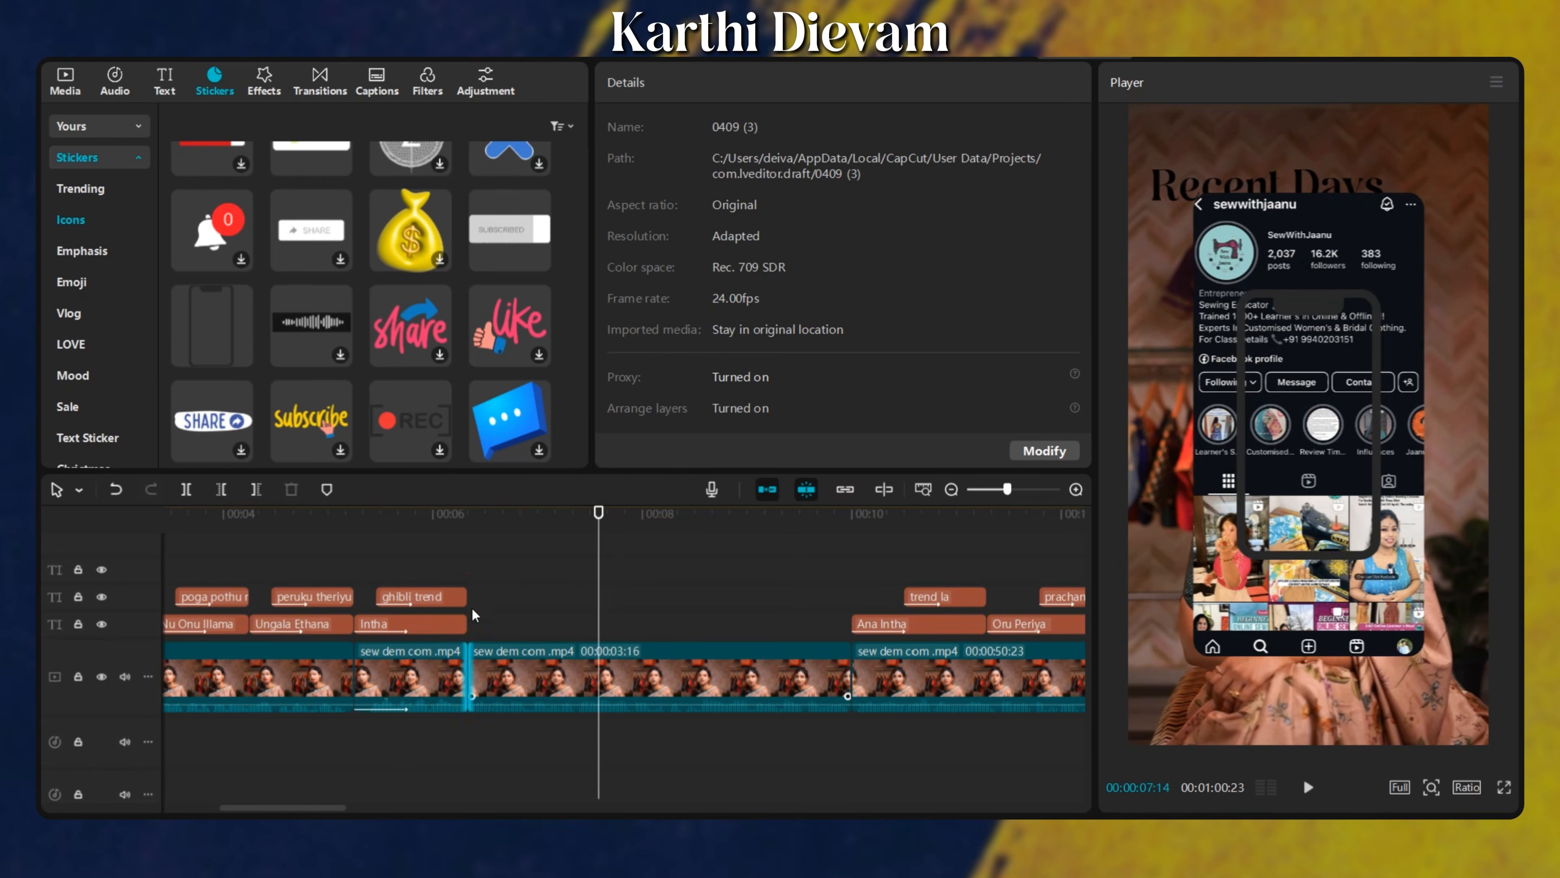
click(473, 574)
click(62, 78)
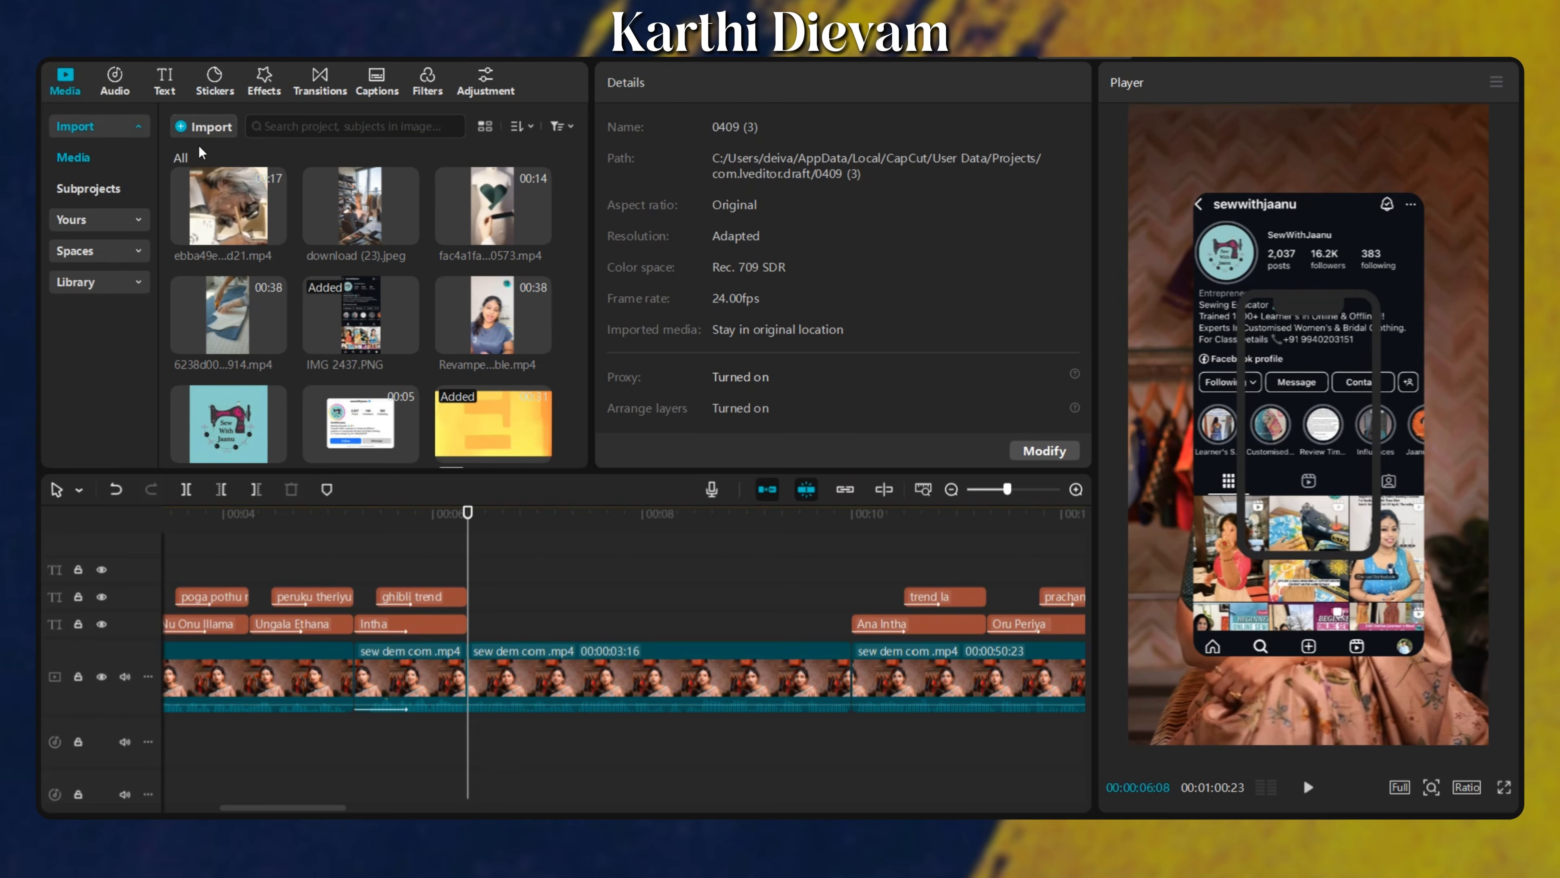
click(203, 127)
scroll(409, 257, down, 4)
scroll(381, 295, up, 3)
scroll(357, 336, up, 5)
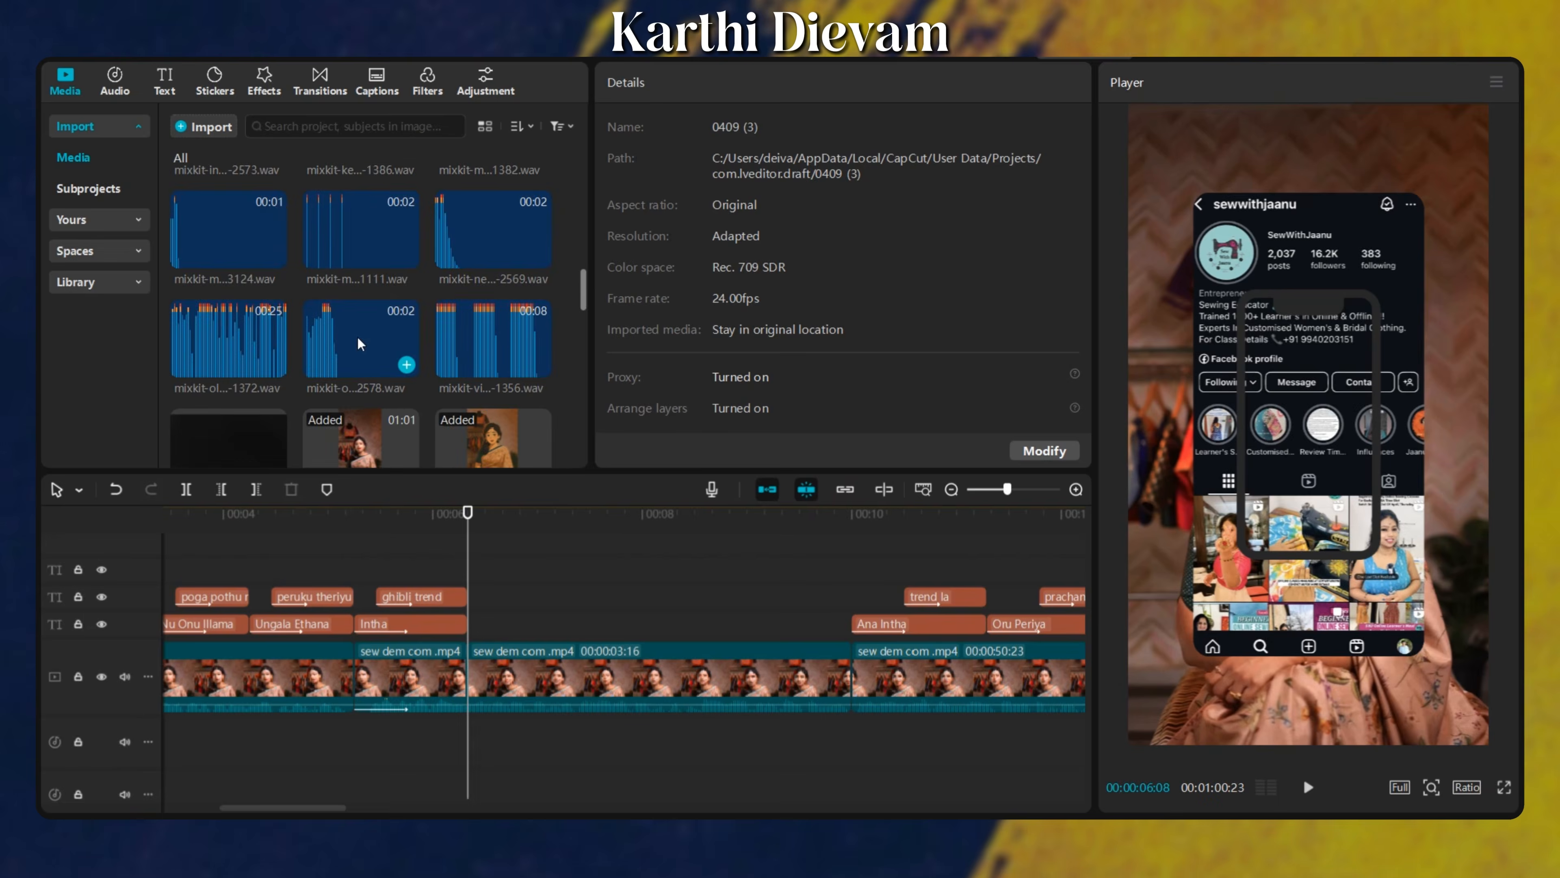
drag(359, 224, 472, 597)
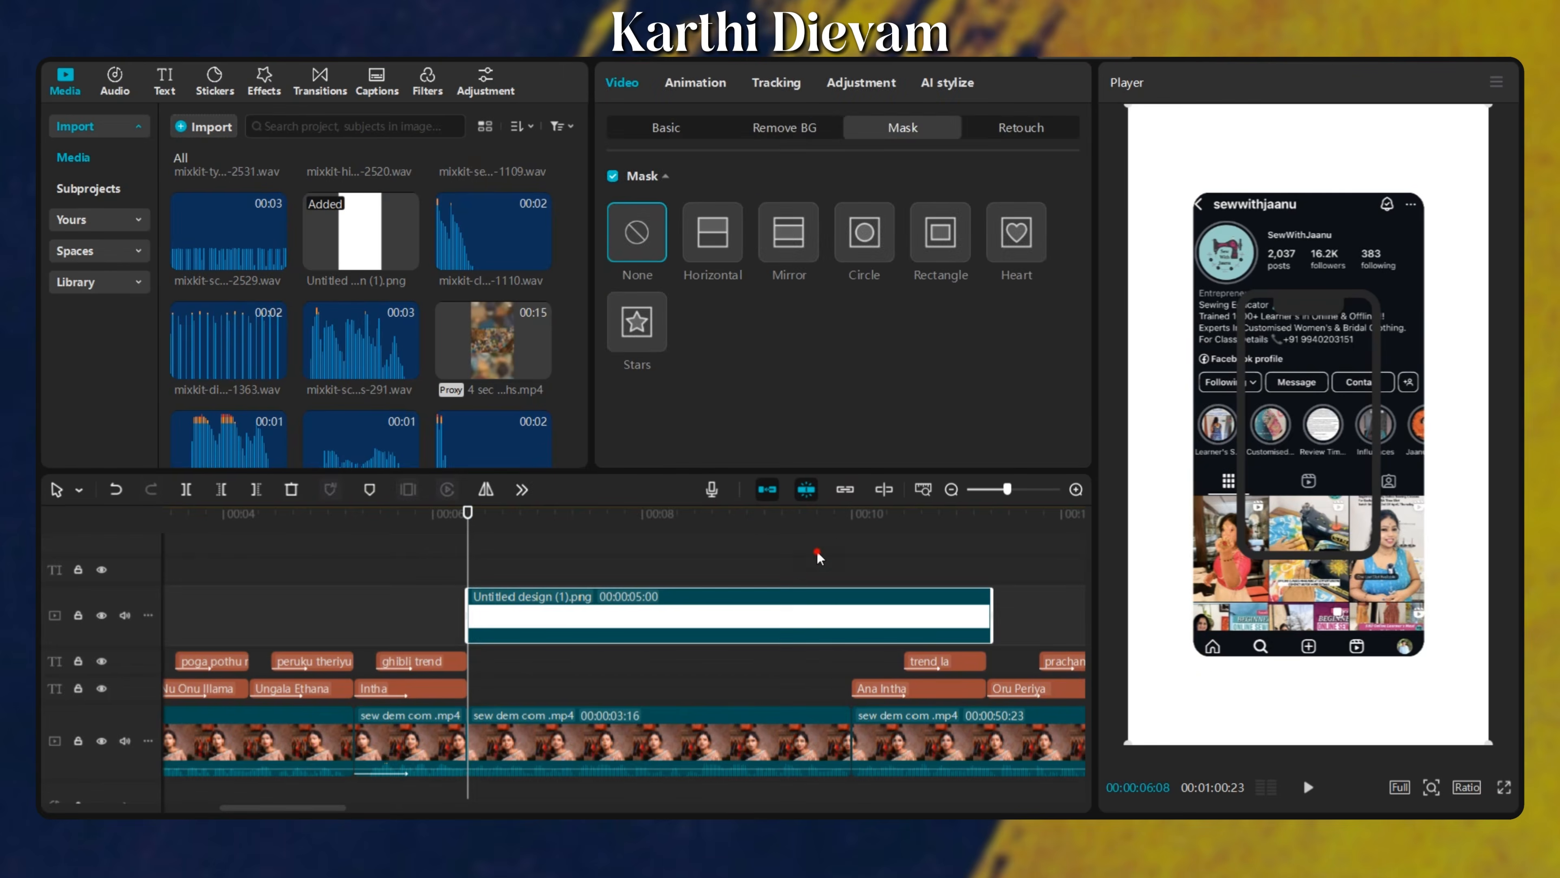
Enlarge the phone frame sticker so that it fits around the profile screenshot.
click(834, 556)
scroll(849, 599, up, 3)
click(576, 629)
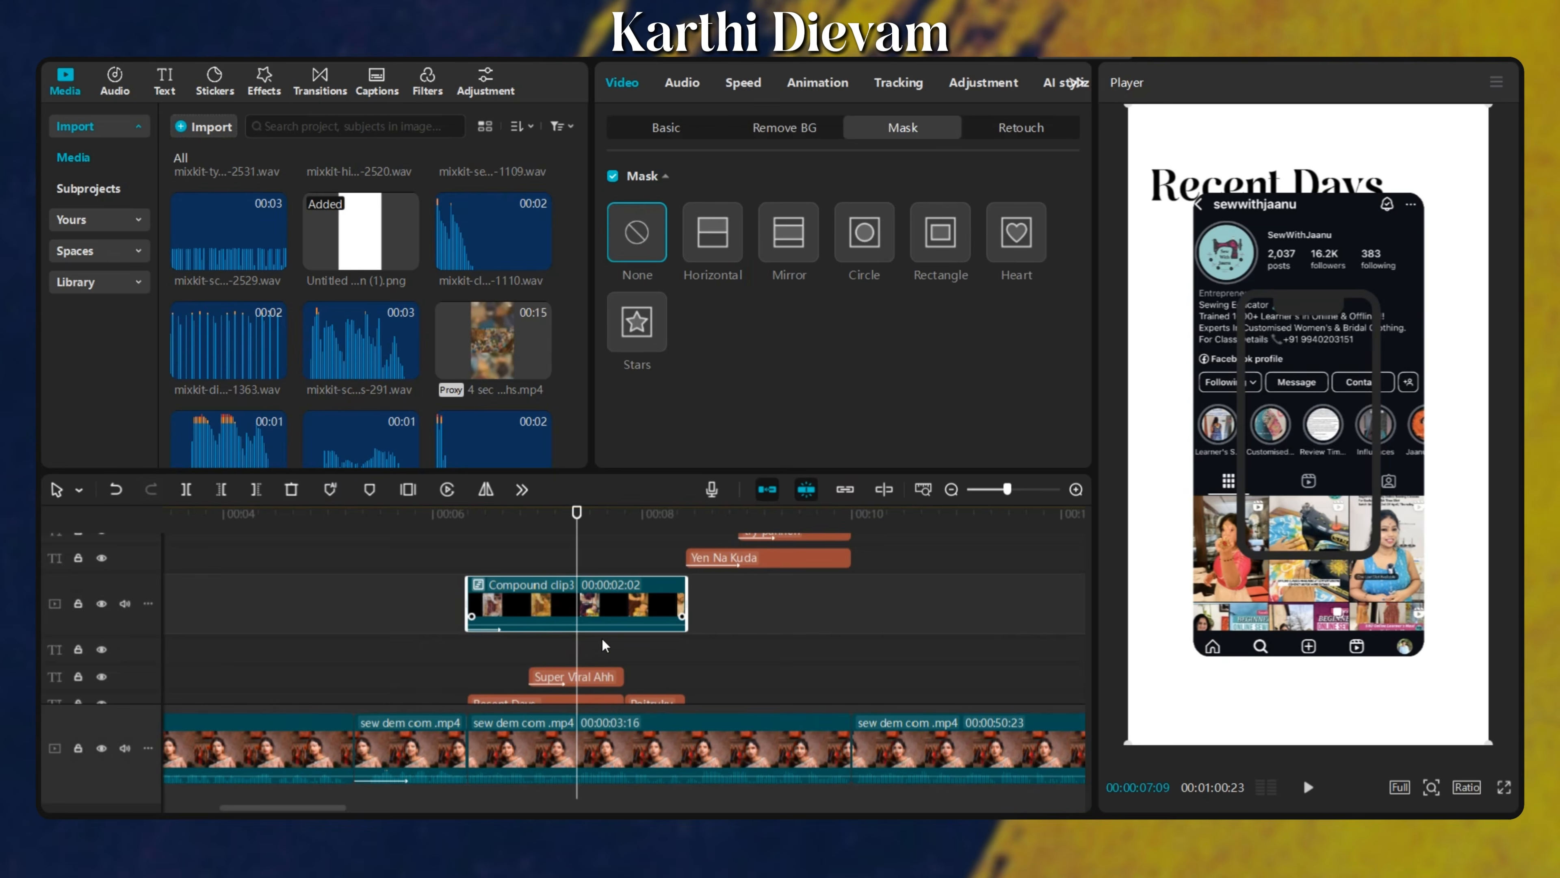
scroll(603, 641, up, 5)
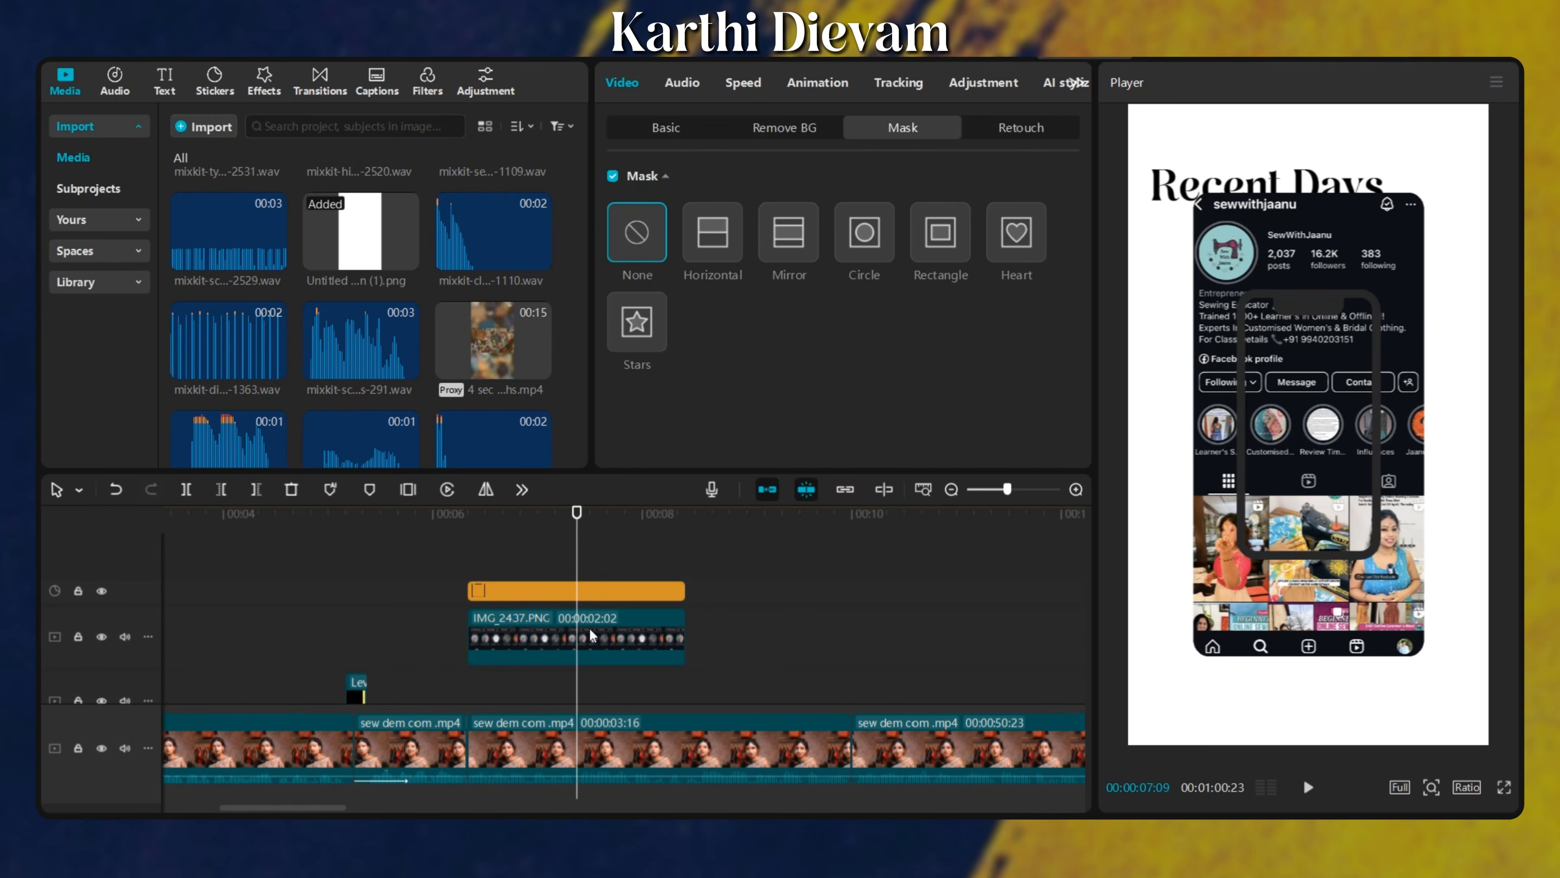
click(588, 590)
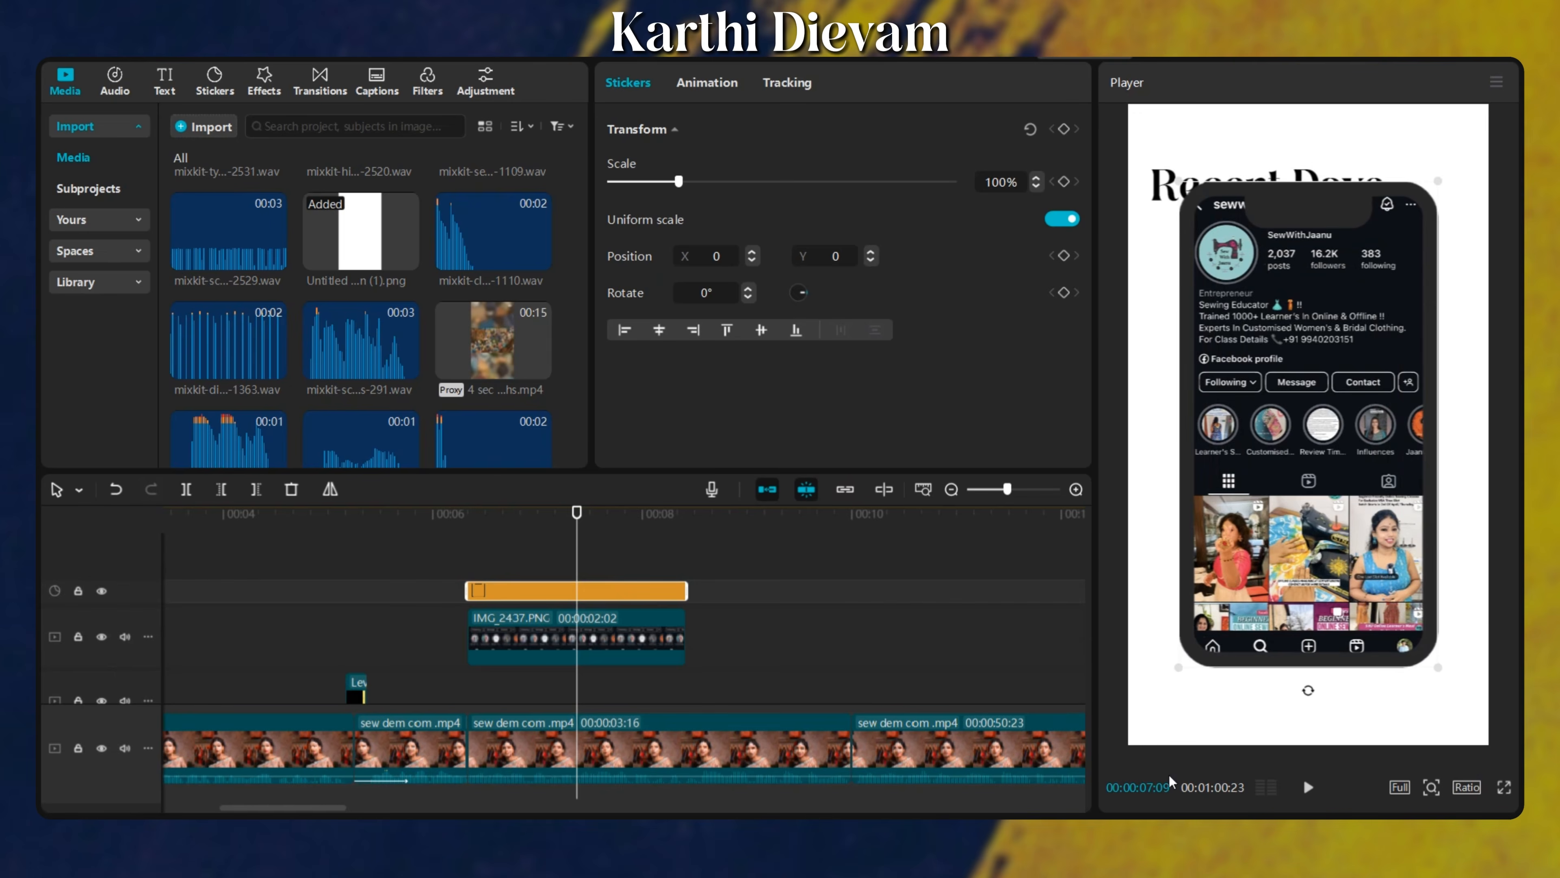
Combine the phone frame sticker and profile screenshot into a compound clip, shrink it and center it below the captions.
drag(521, 689, 620, 581)
drag(725, 640, 641, 571)
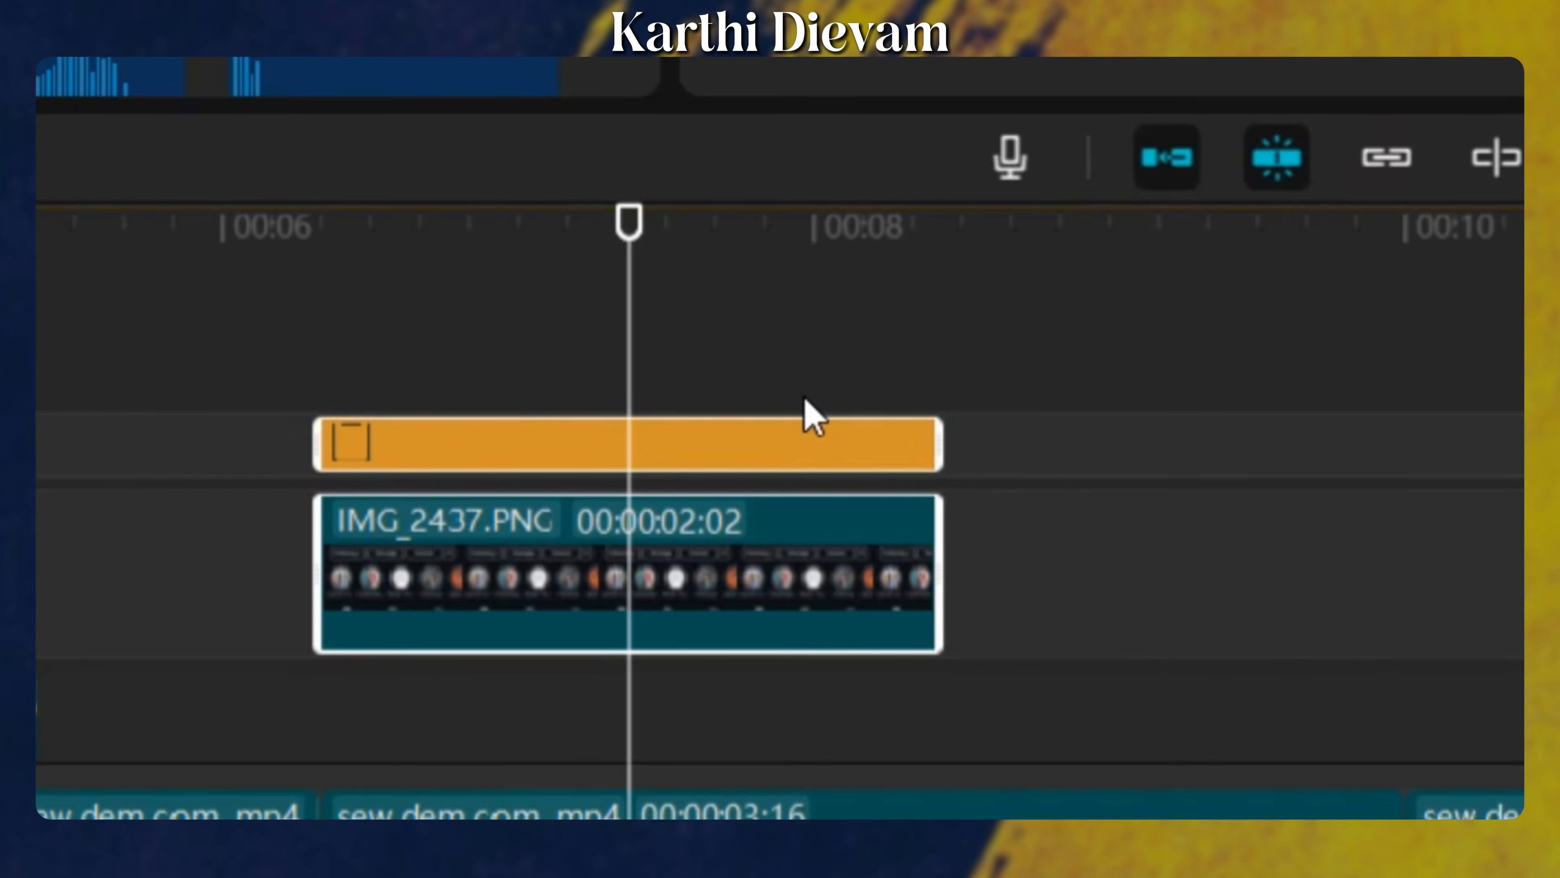
key(alt+g)
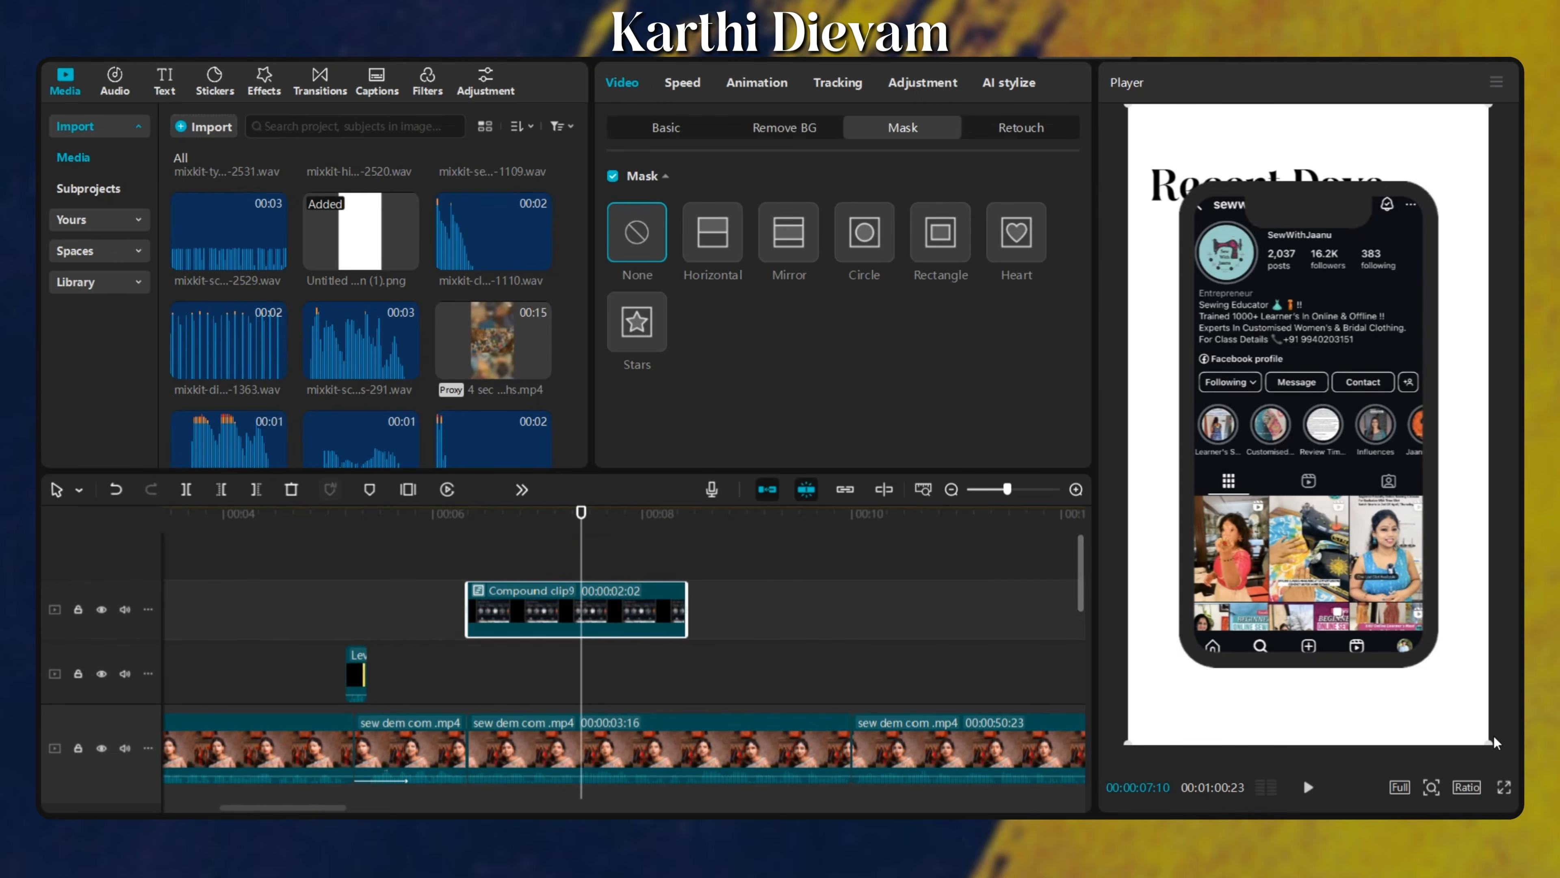
drag(1490, 742, 1441, 657)
drag(1263, 445, 1261, 472)
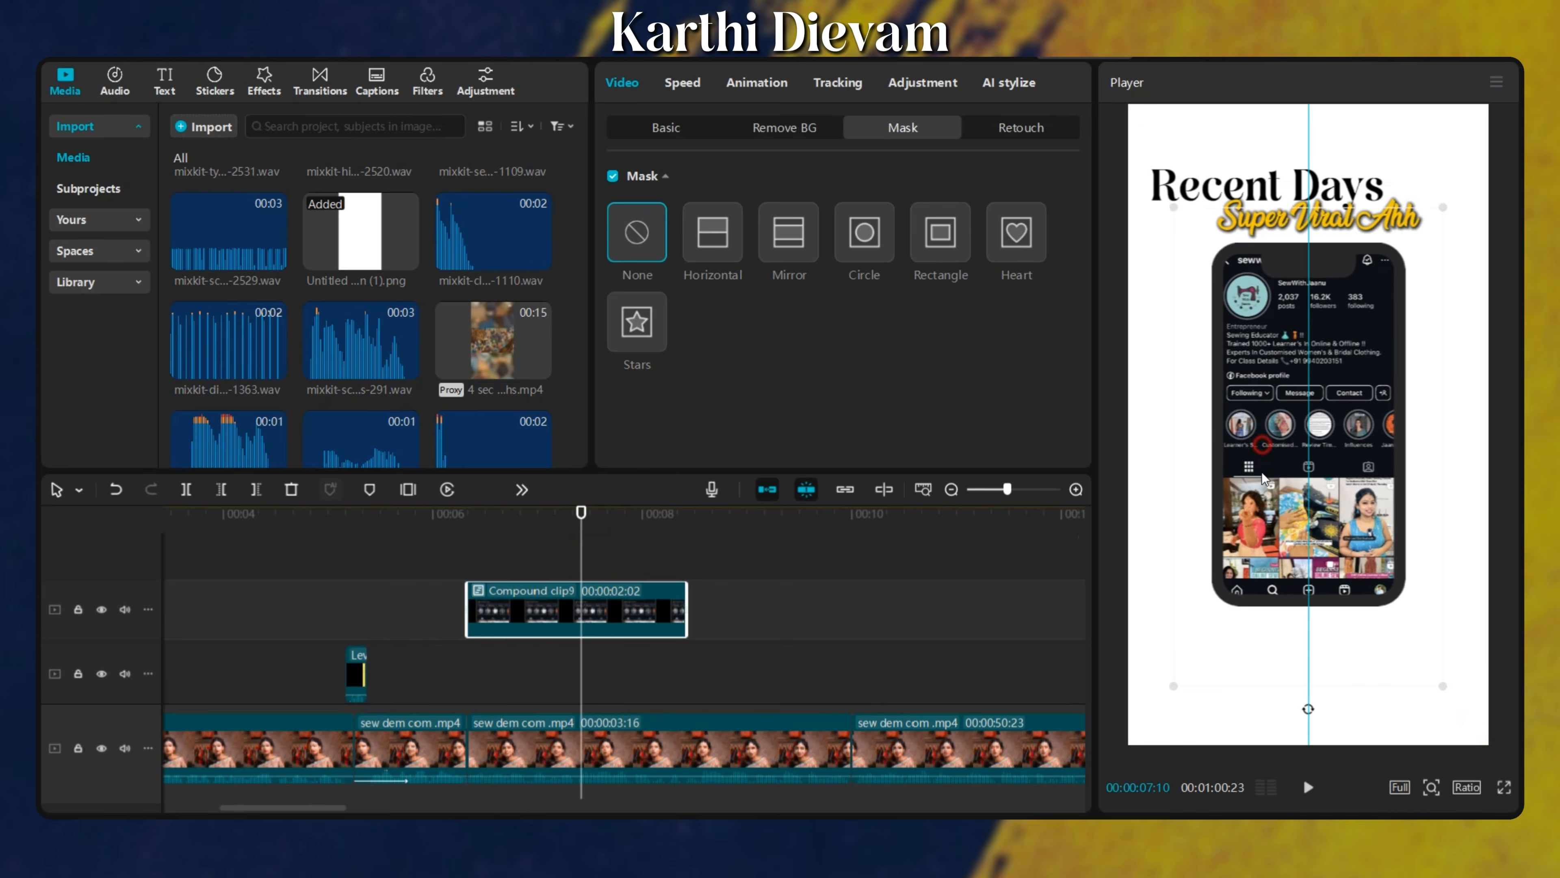
Disable the profile phone compound clip and re-enable Compound clip3 with the phone video.
scroll(555, 664, down, 2)
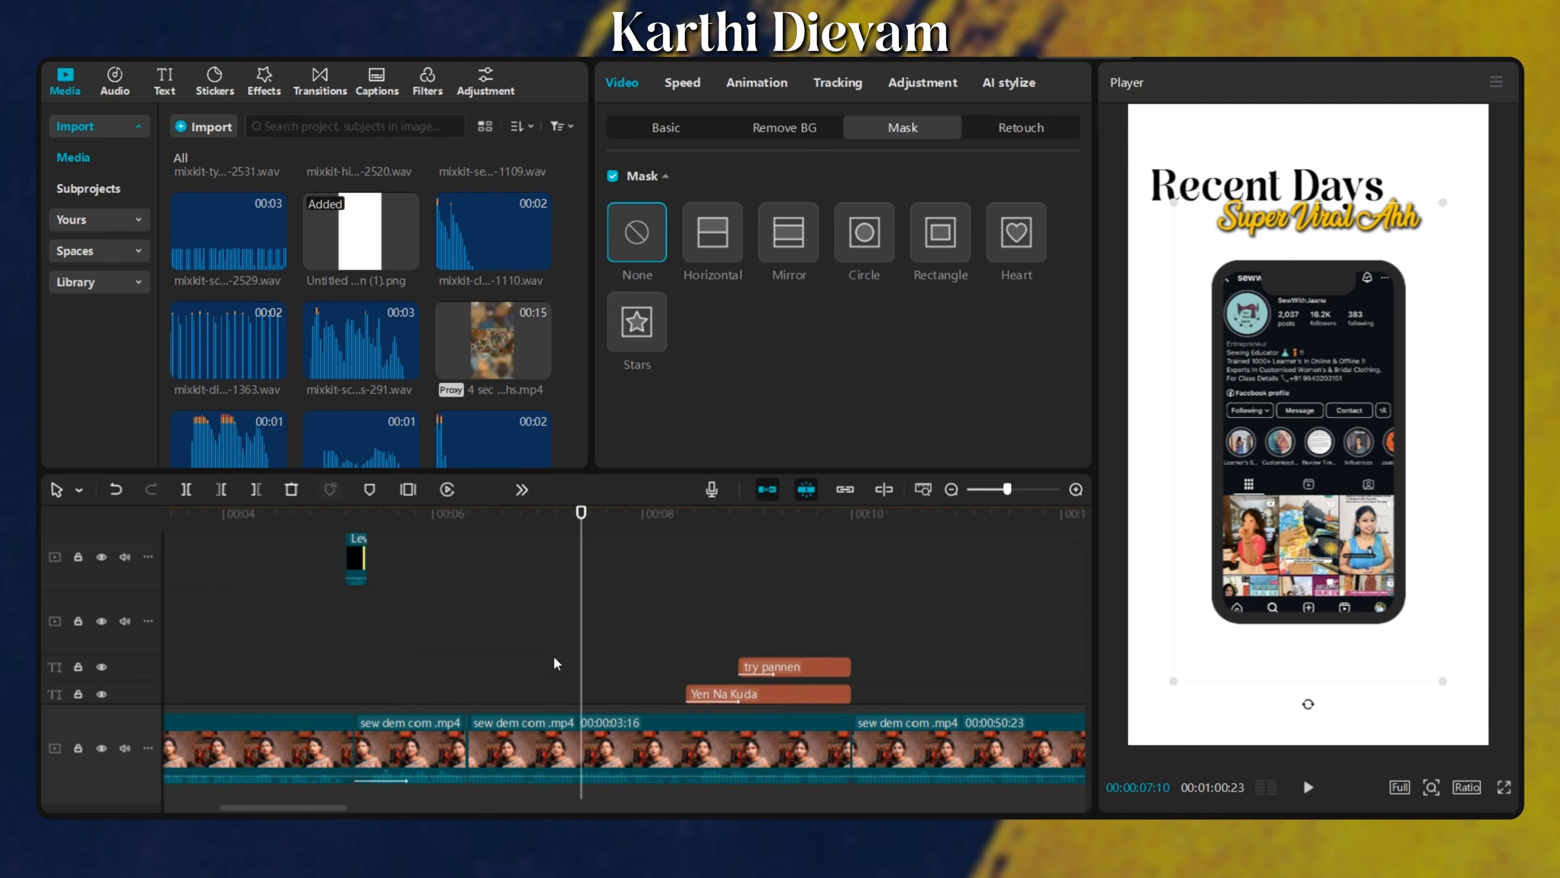
scroll(580, 646, up, 2)
key(v)
scroll(578, 660, down, 7)
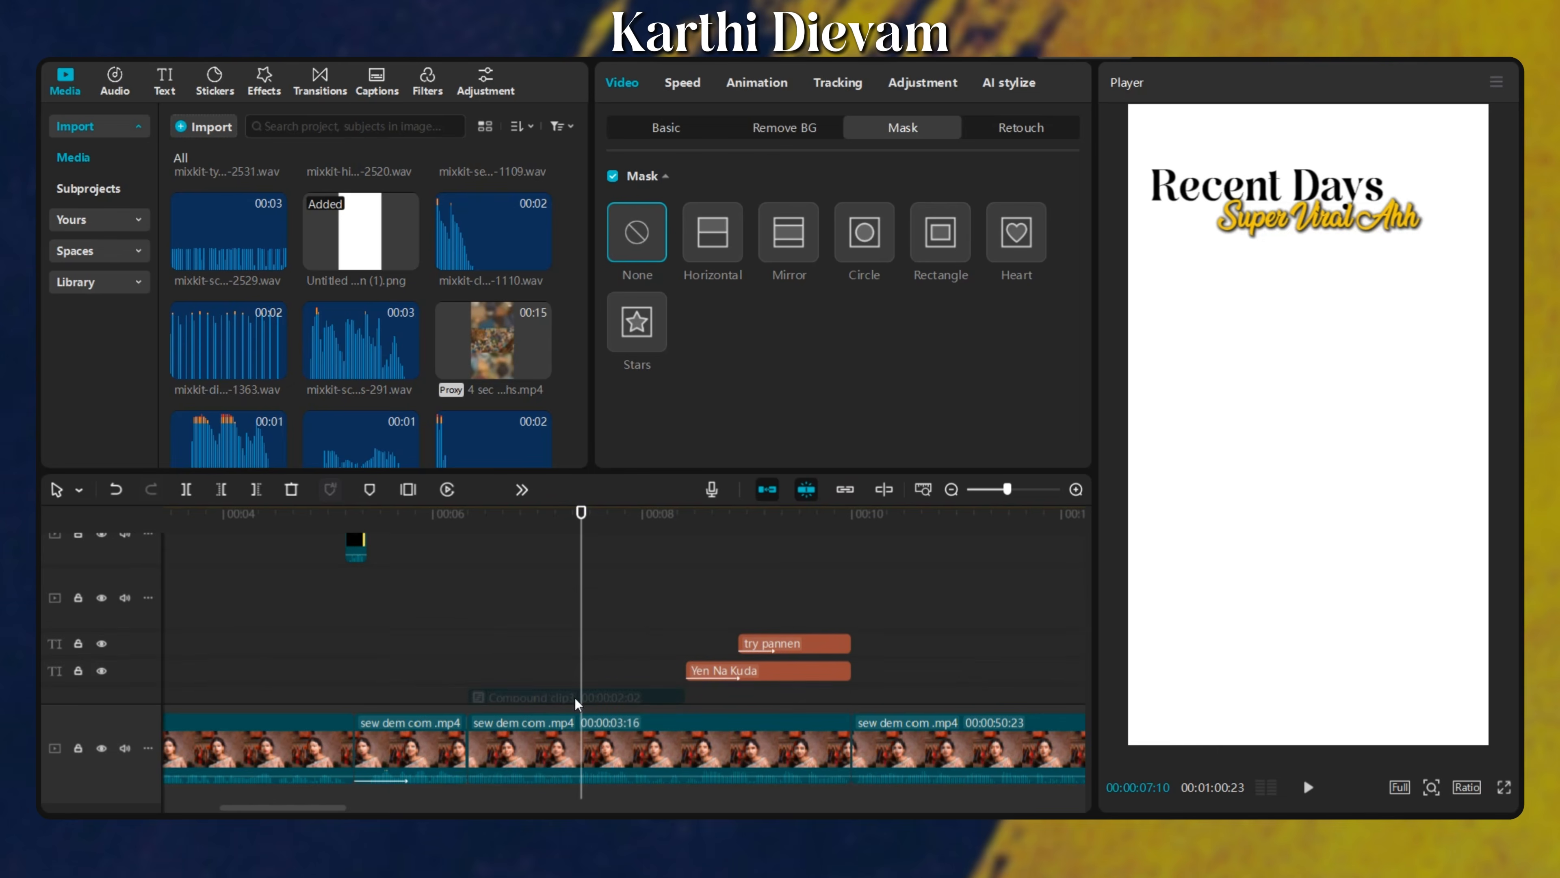
click(588, 639)
key(v)
Play a short section of the phone video over the white background and select the disabled profile compound clip.
click(441, 590)
key(space)
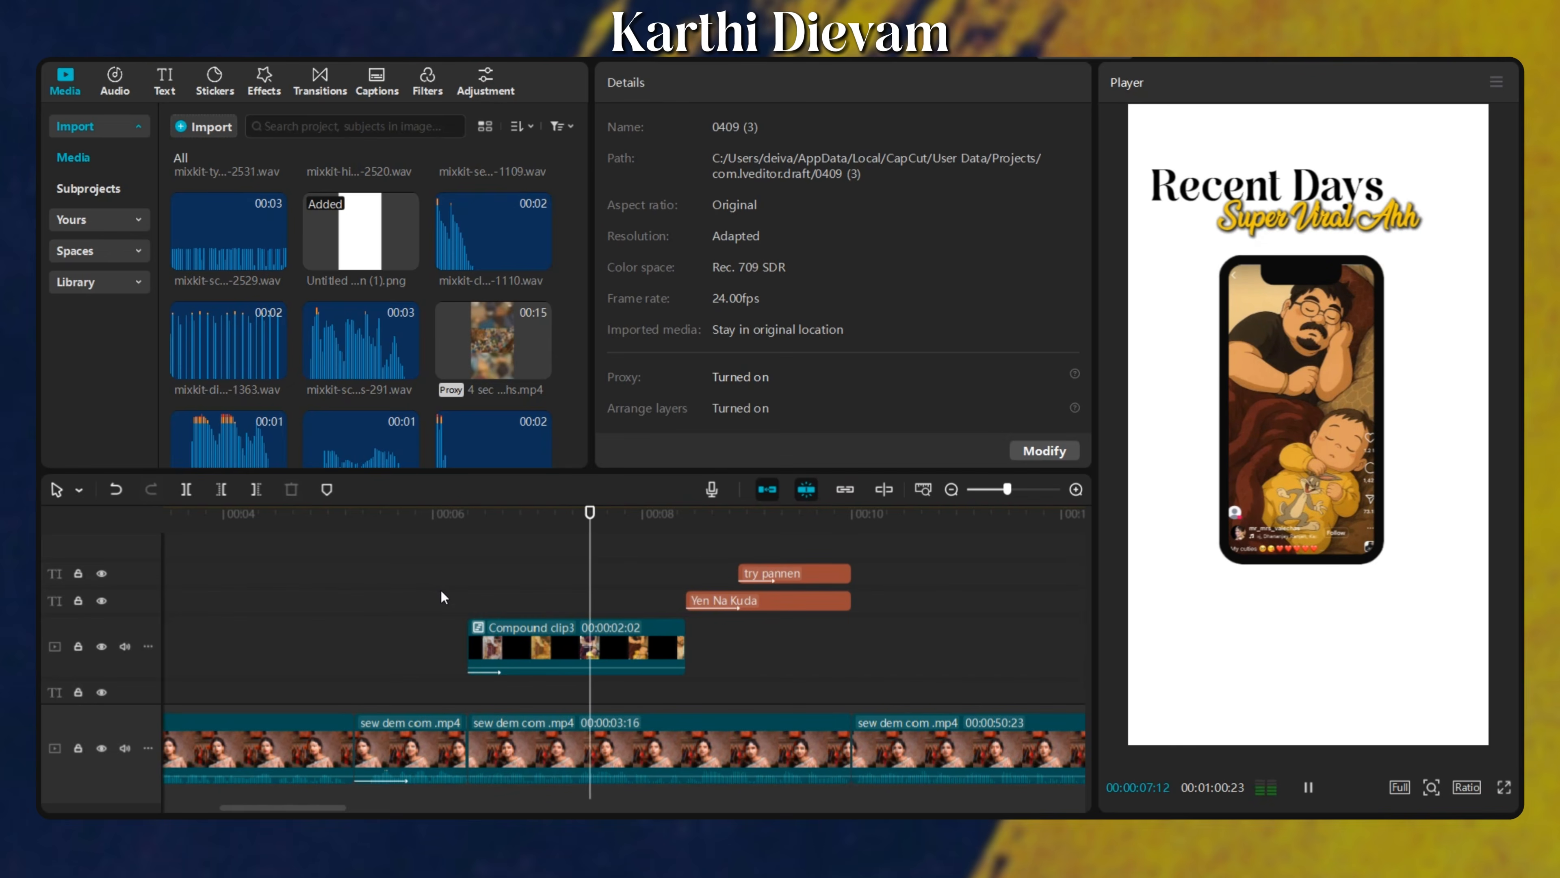
key(space)
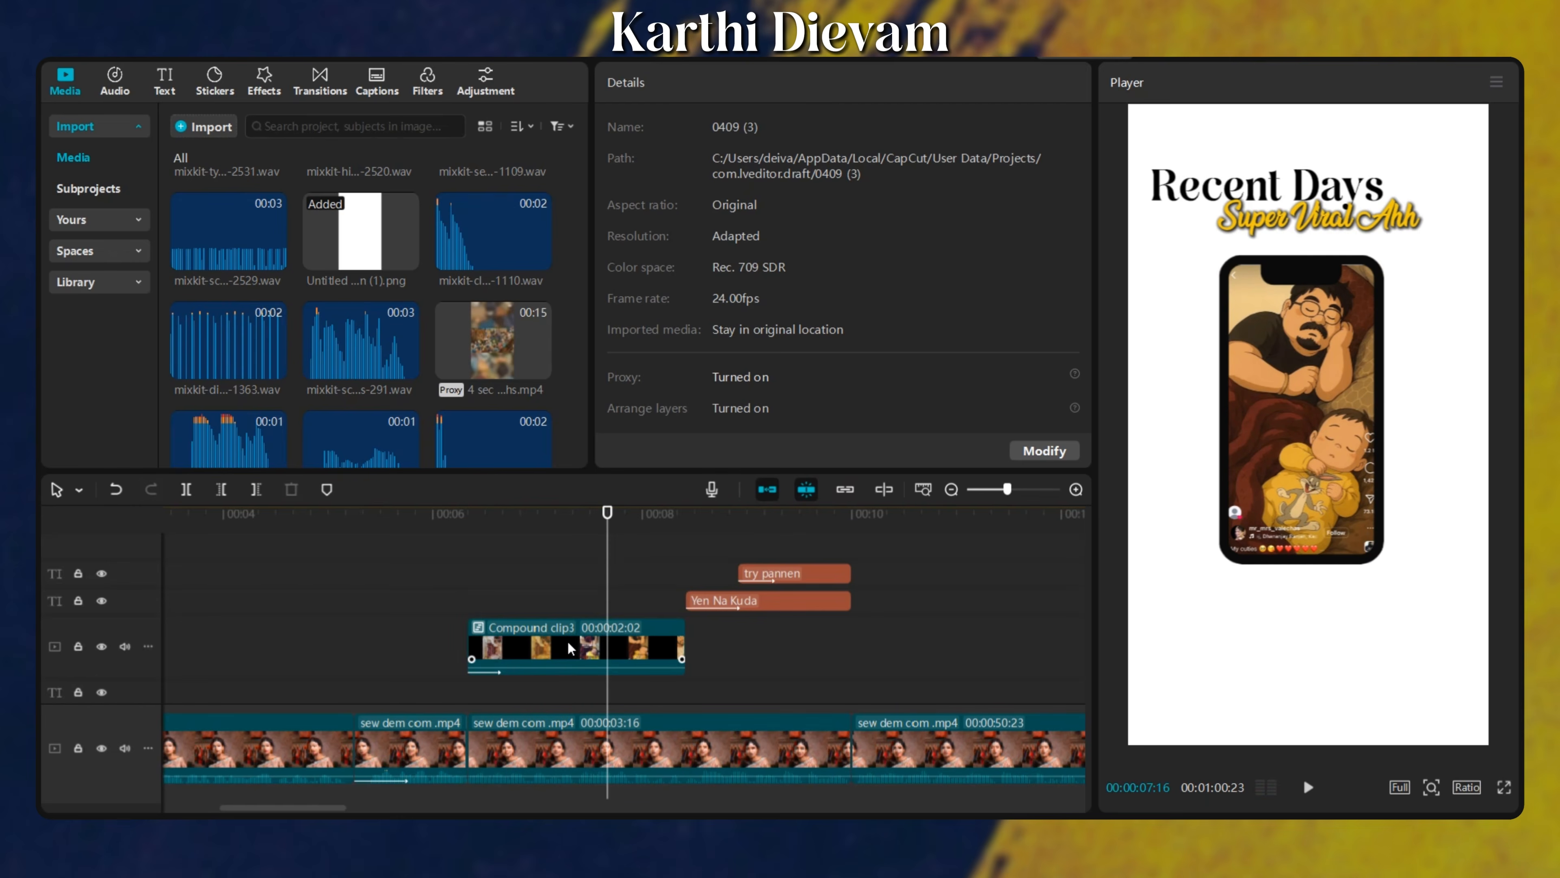
scroll(566, 640, up, 5)
click(578, 611)
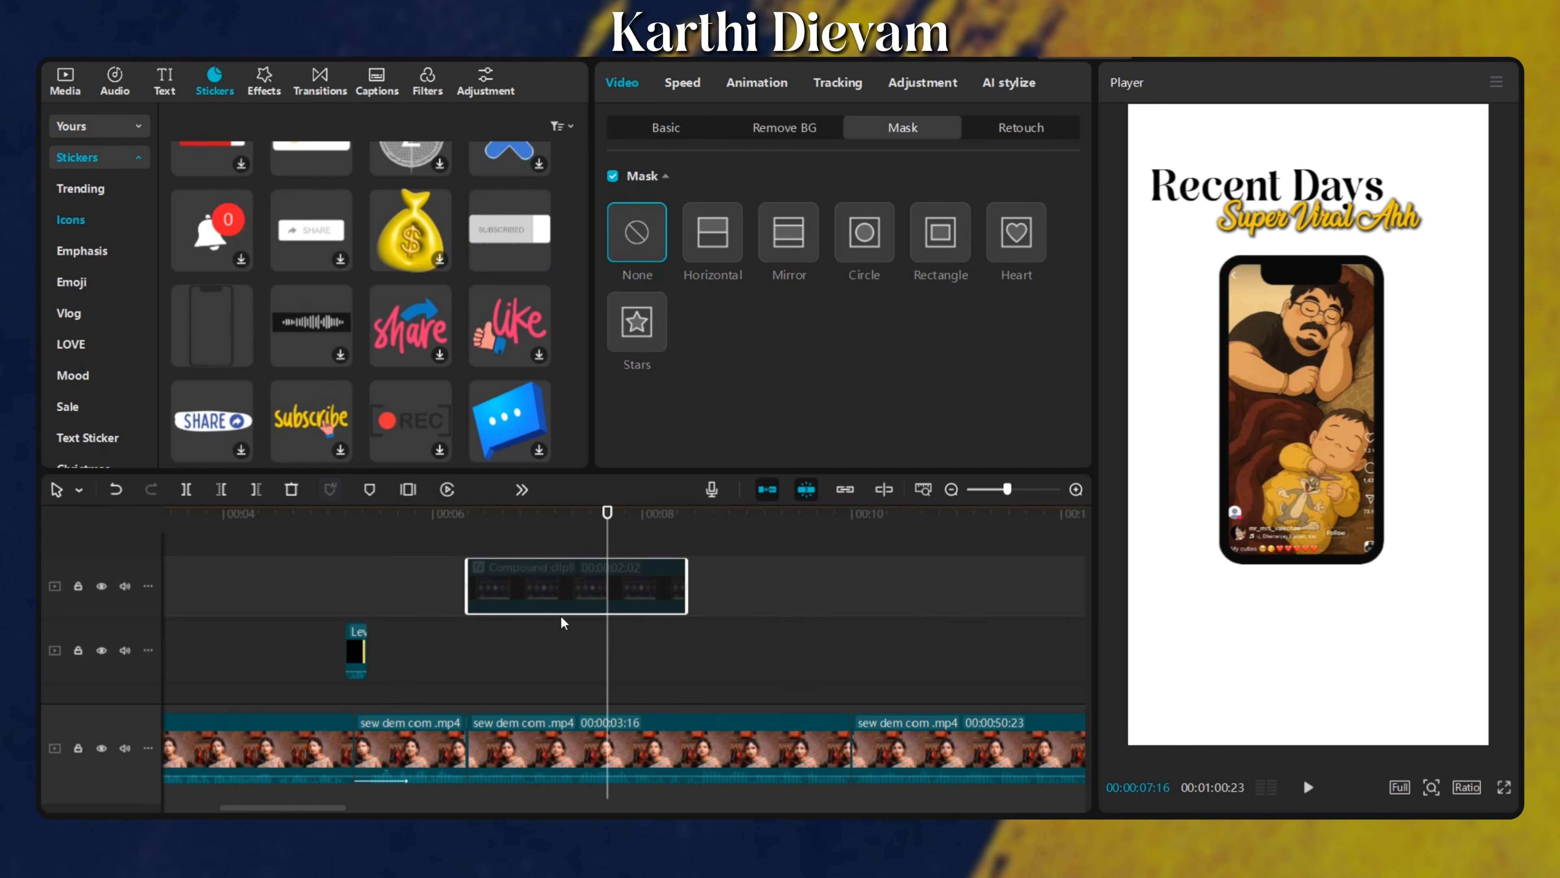
Delete the disabled profile compound clip from the track above the captions, leaving Compound clip3 with the phone video.
scroll(564, 613, down, 5)
scroll(614, 635, up, 5)
click(618, 605)
key(Delete)
scroll(592, 634, down, 2)
click(589, 587)
click(614, 614)
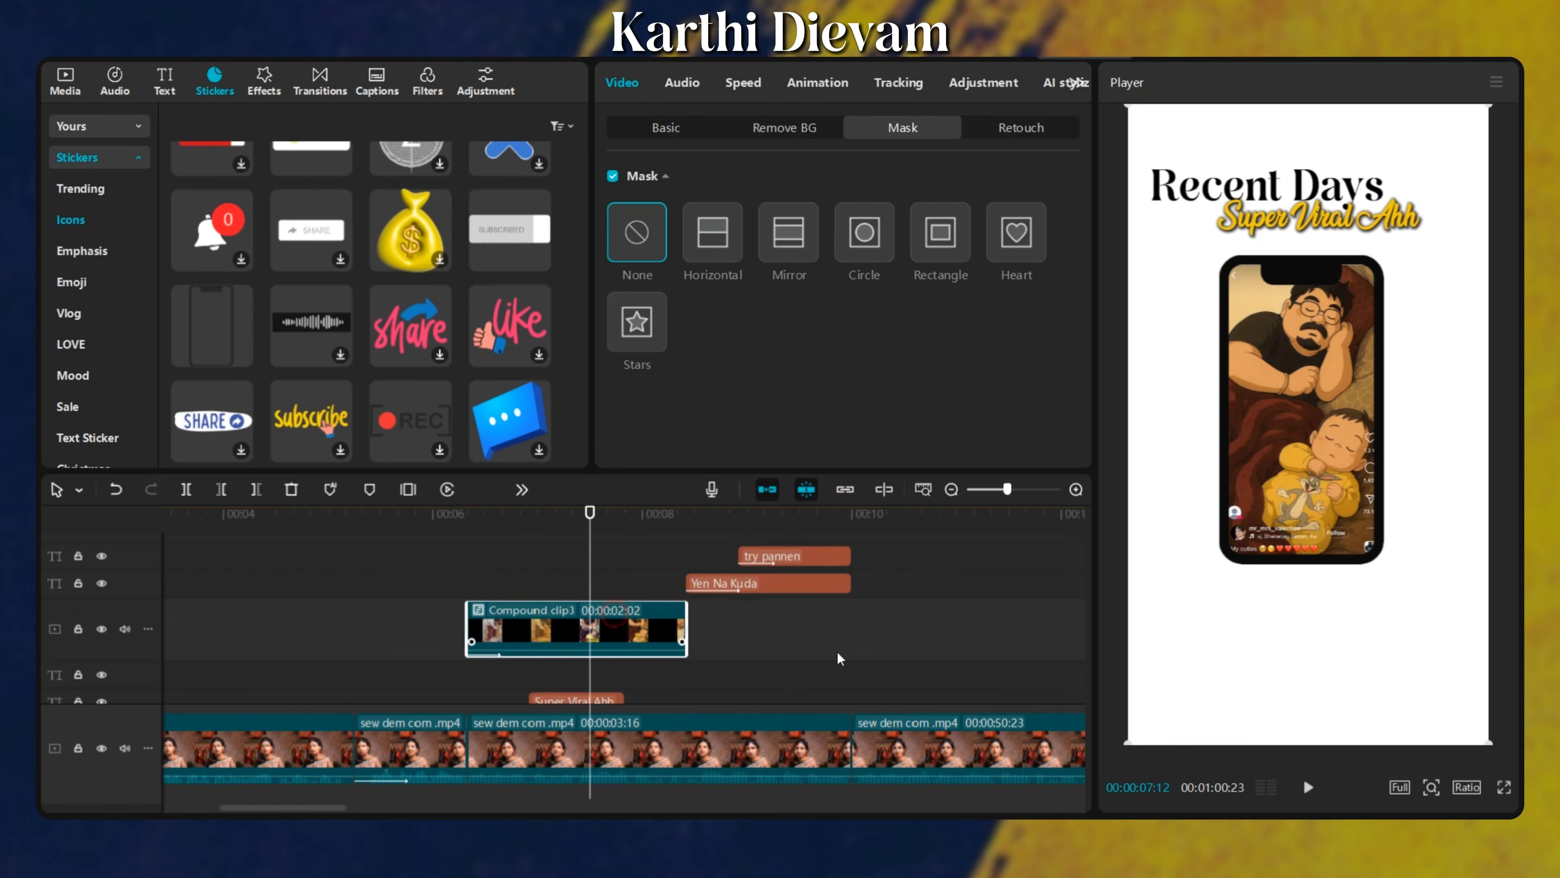
Review the Recent Days, Super Viral Ahh and Poitruku captions over the phone video, including the font setting of Recent Days.
scroll(532, 666, down, 2)
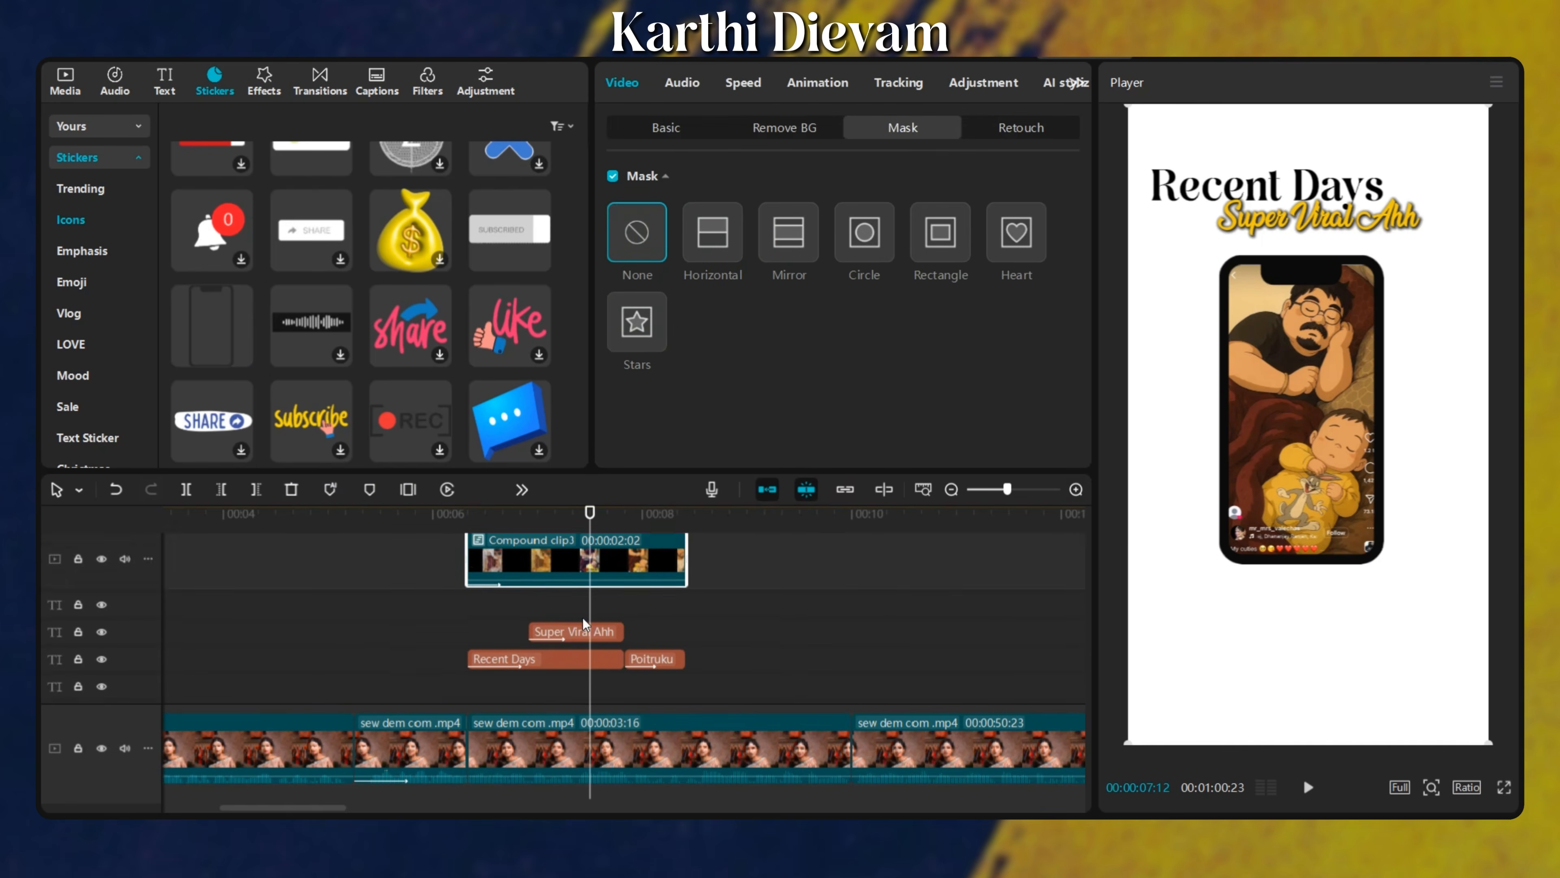
click(493, 623)
scroll(550, 638, up, 1)
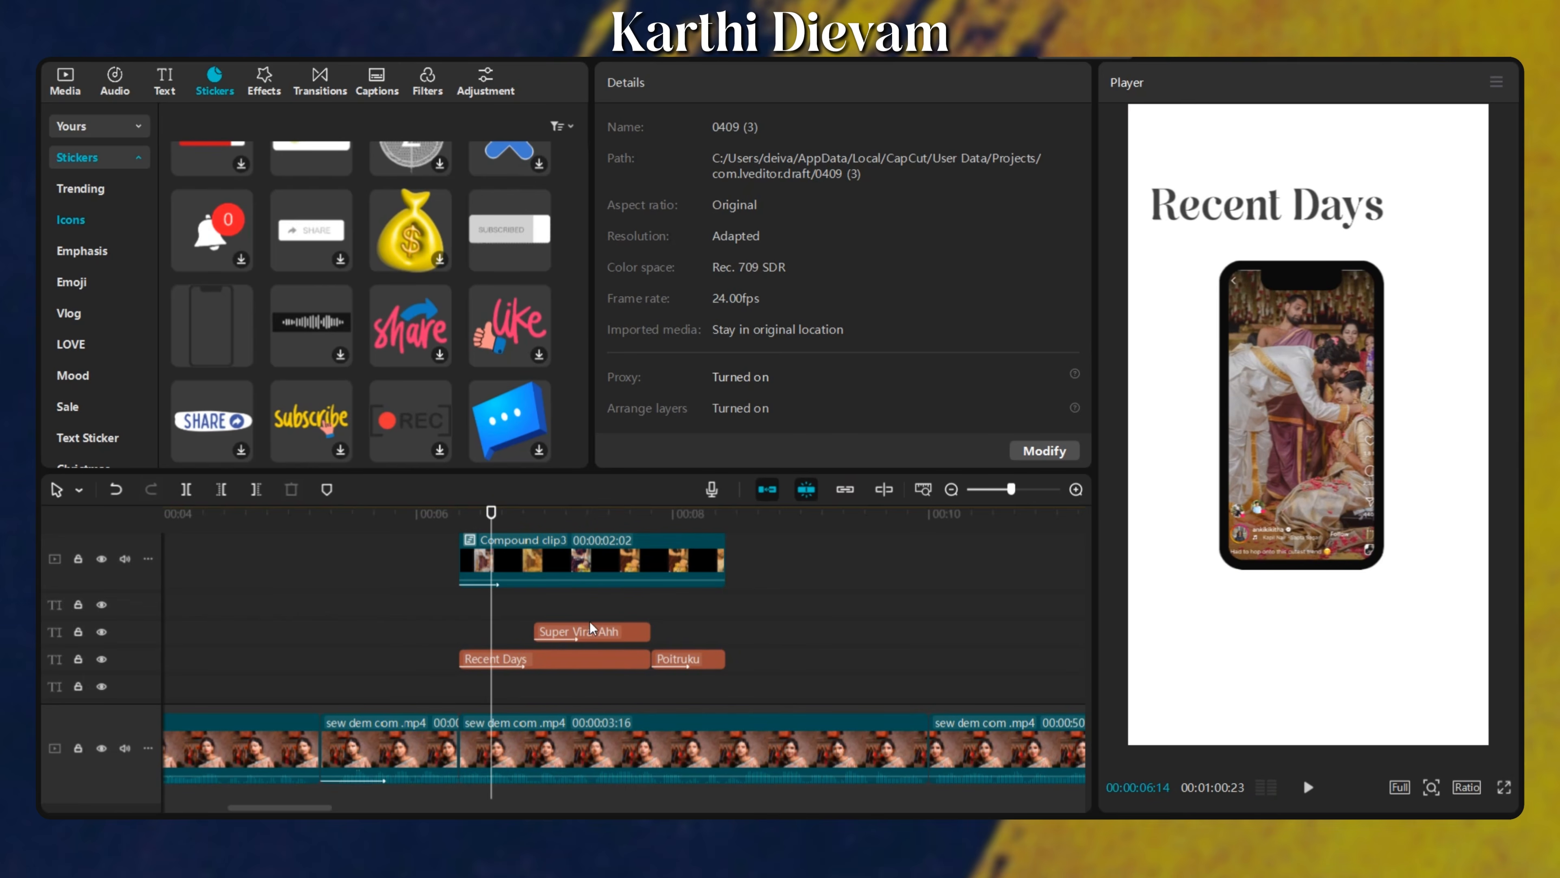
click(593, 656)
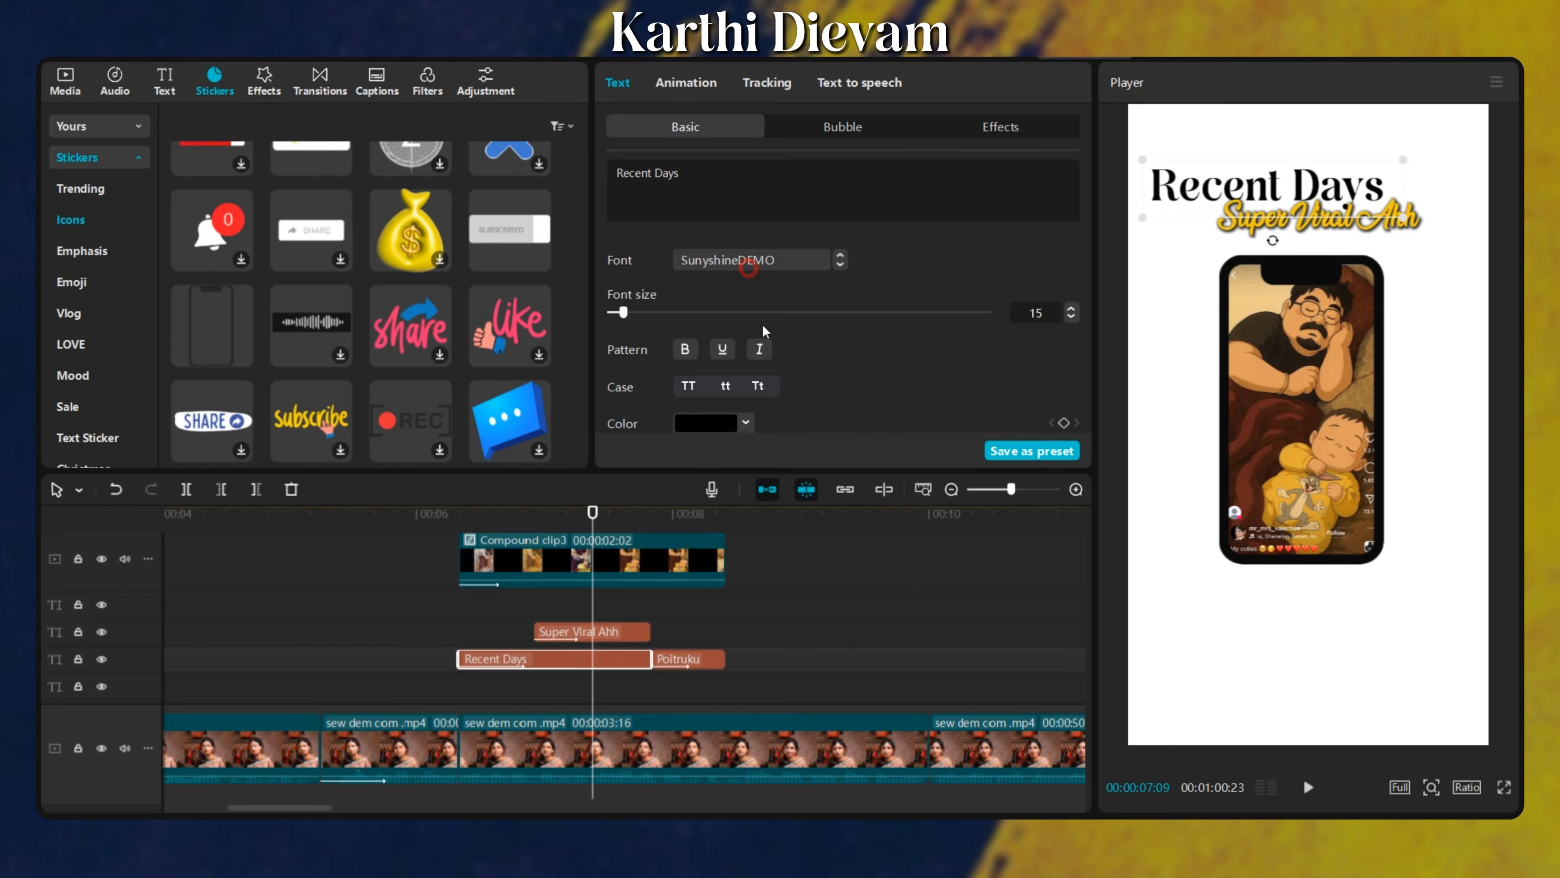
click(753, 260)
click(923, 255)
click(607, 611)
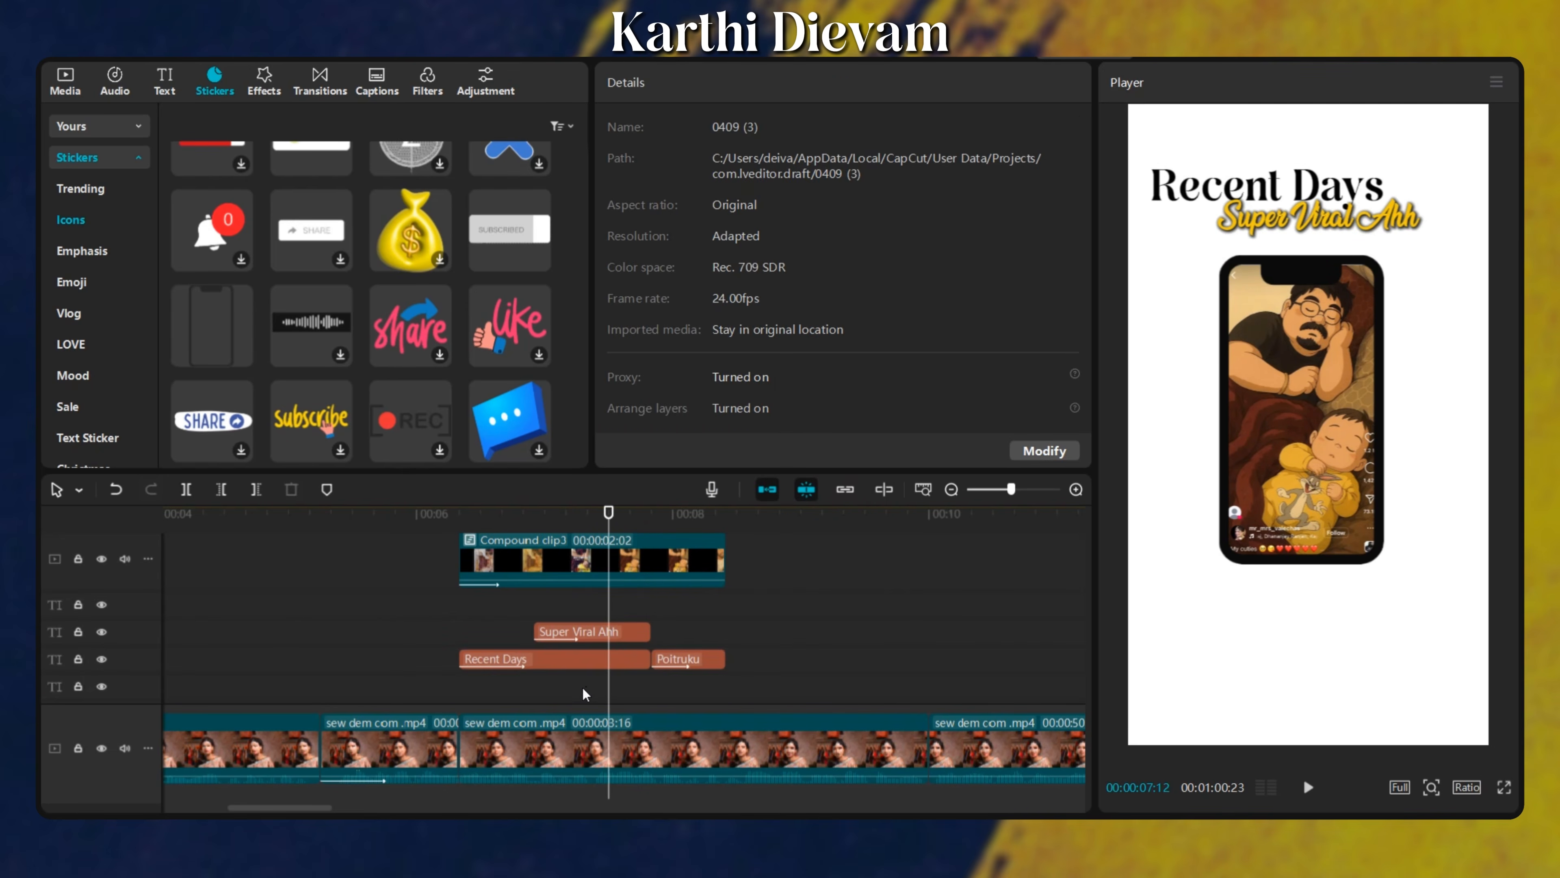
drag(581, 691, 600, 626)
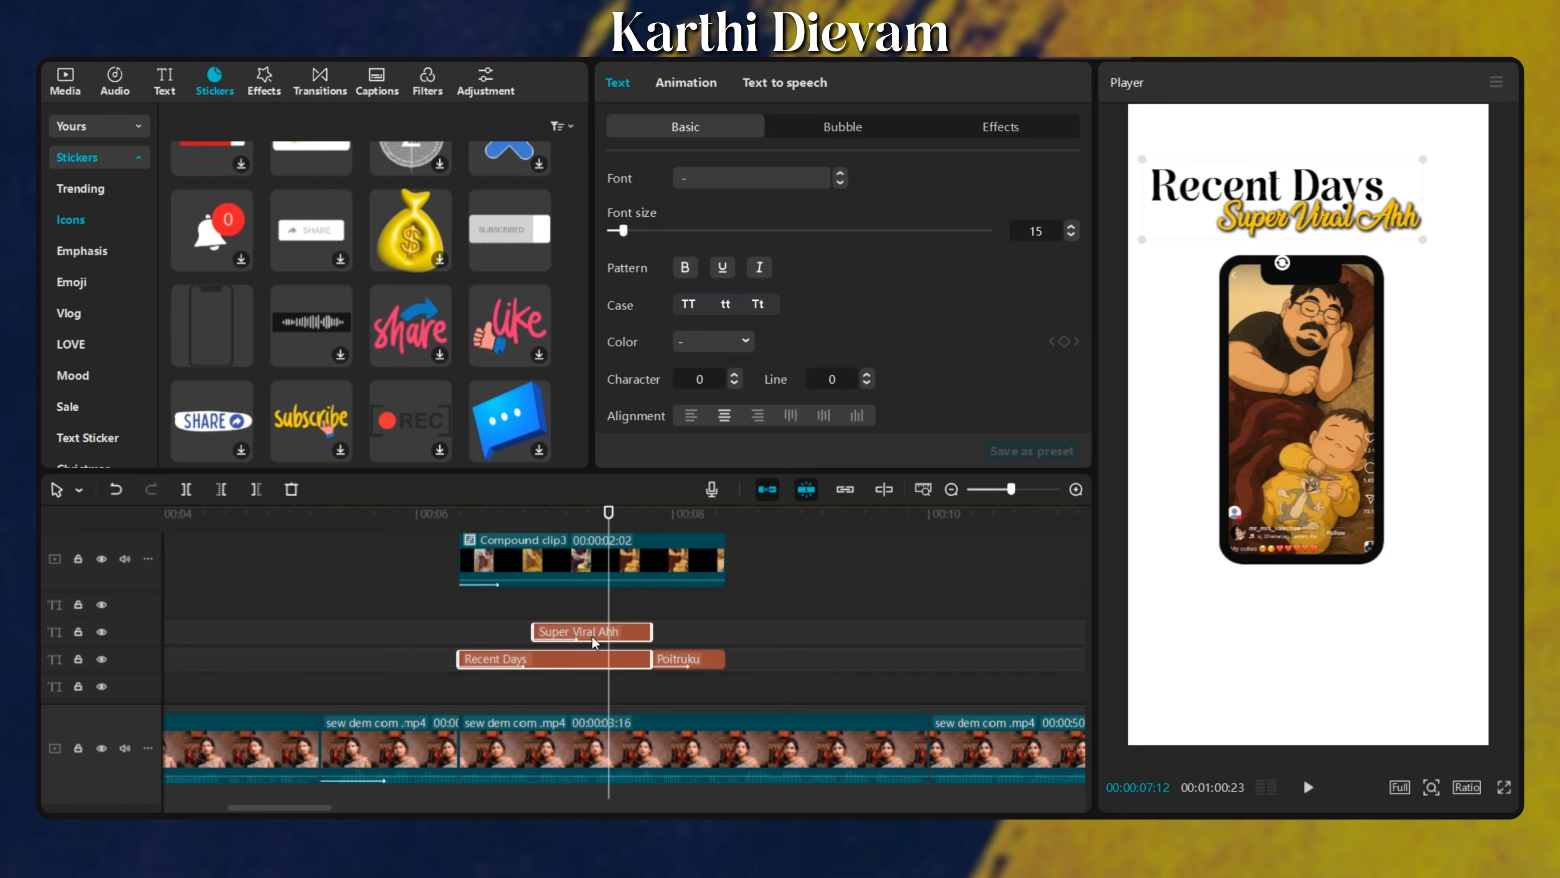
click(448, 628)
key(space)
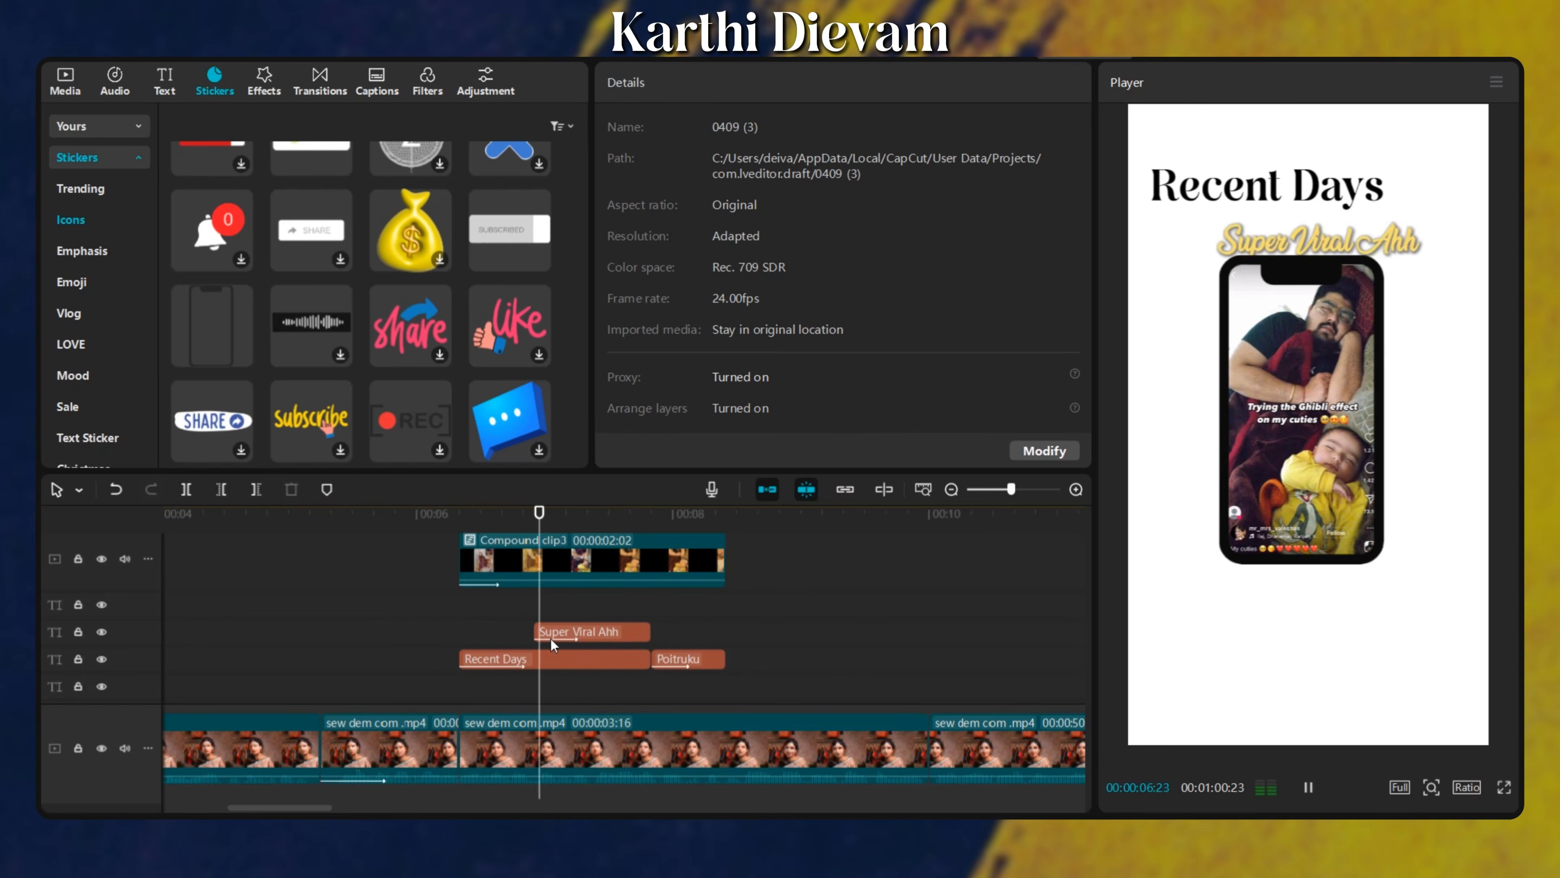
key(space)
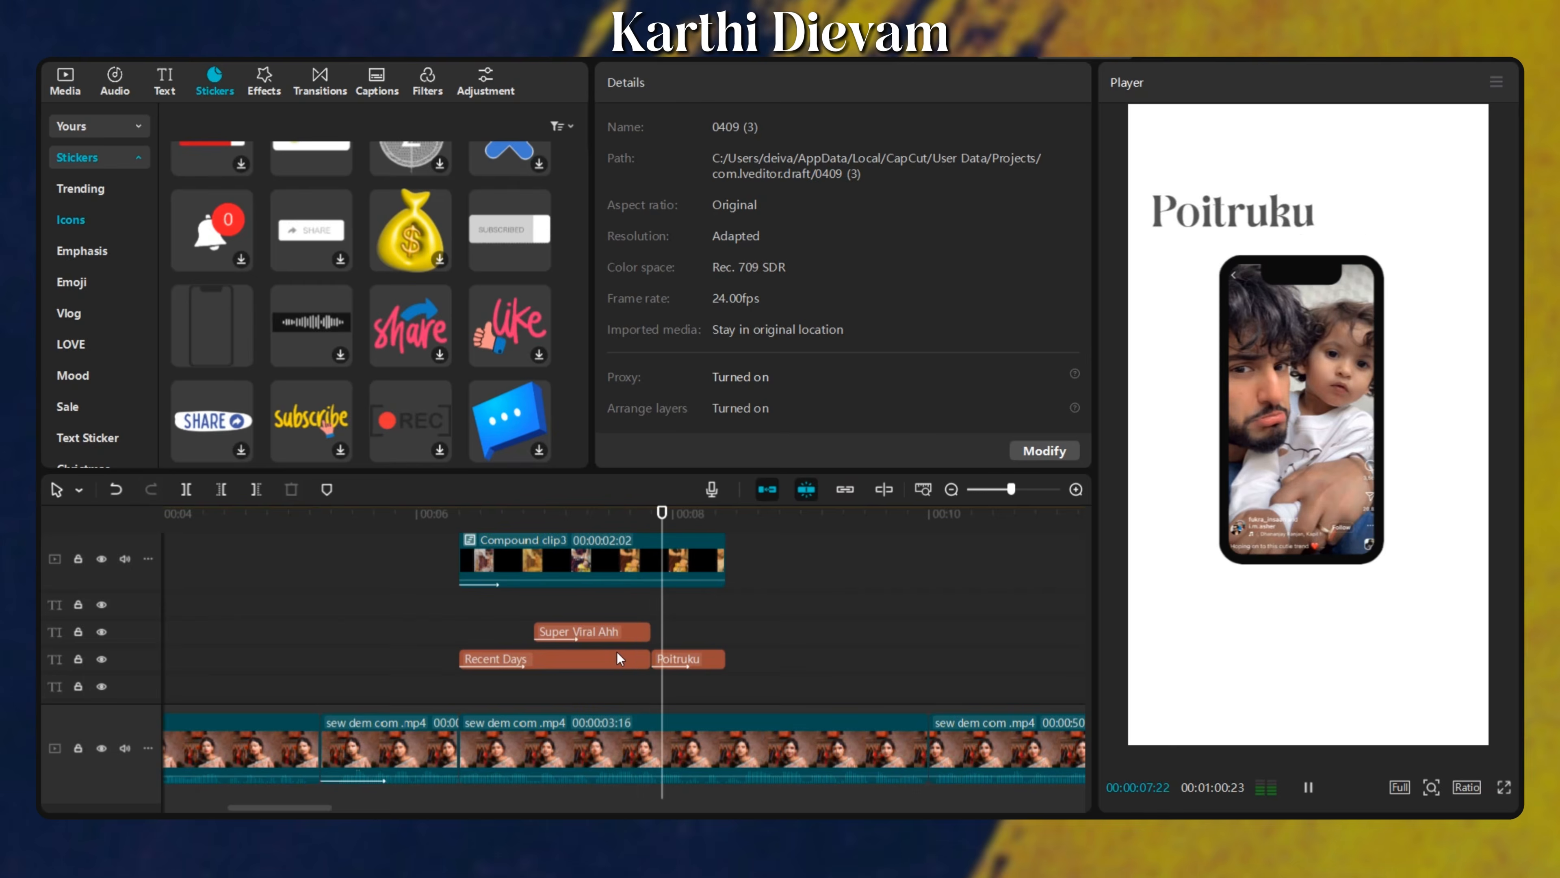
click(467, 603)
drag(554, 608, 692, 632)
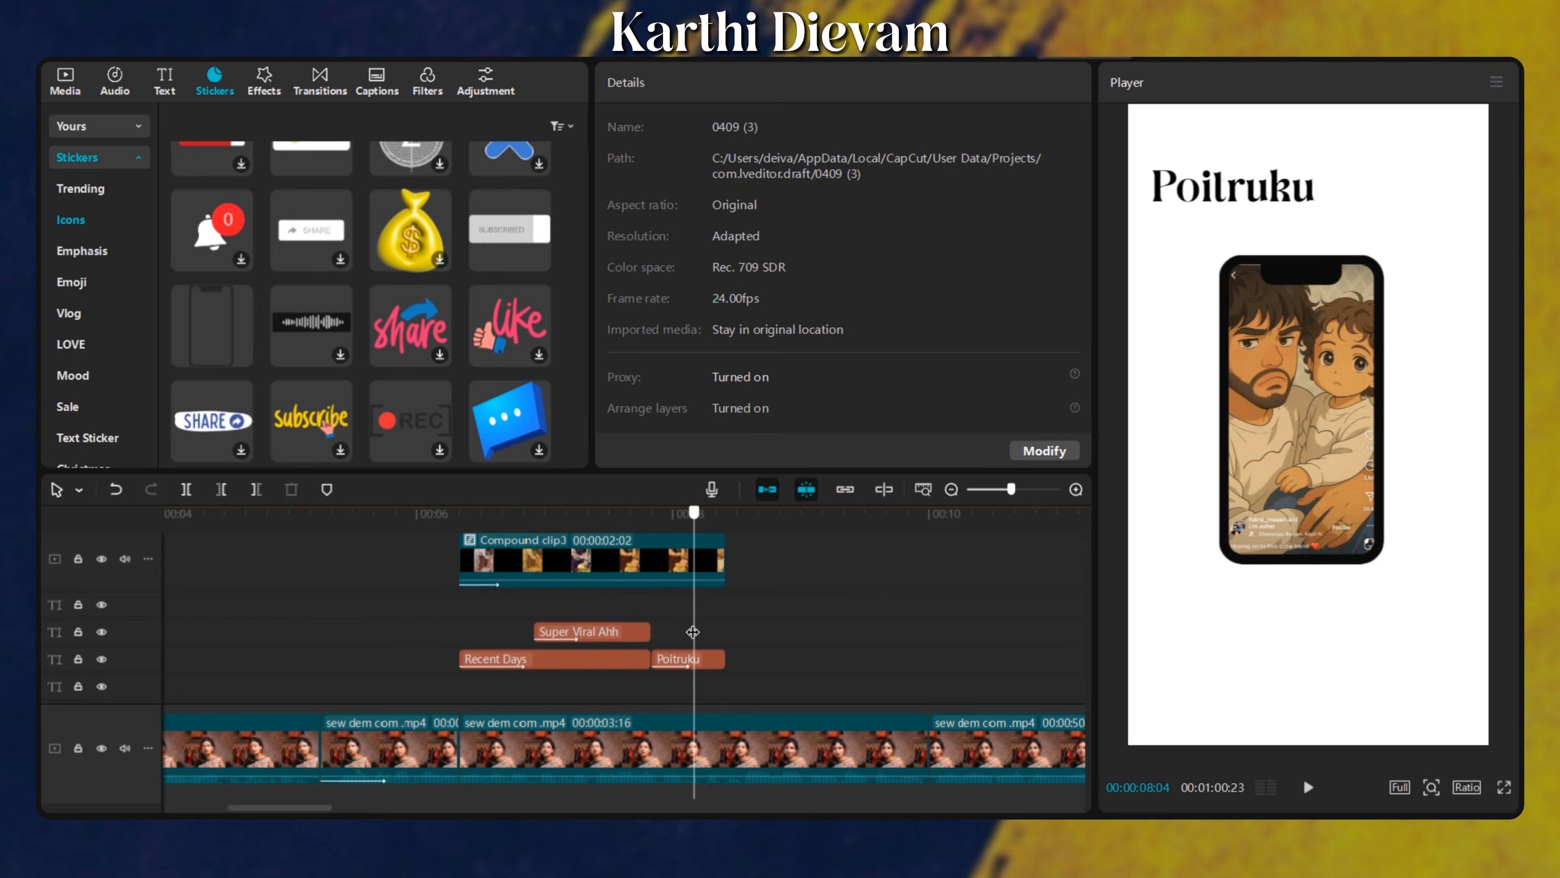
Add the 8796070...738.mp4 view counter video to the timeline at 00:00:06:08, where the Recent Days caption starts.
click(461, 616)
scroll(556, 622, down, 4)
scroll(540, 608, up, 1)
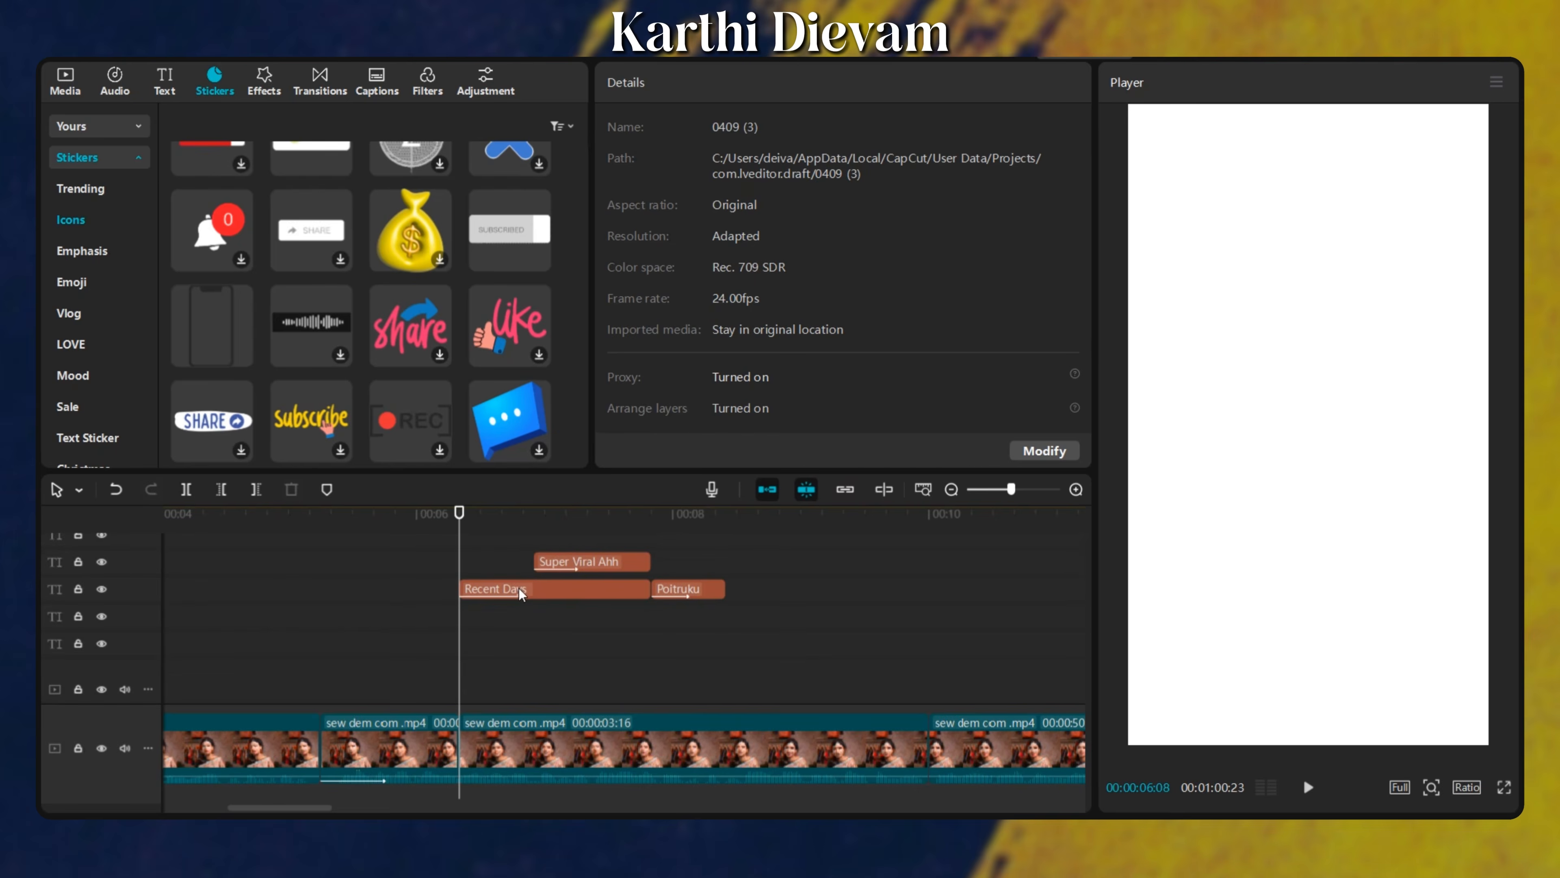
scroll(274, 281, up, 4)
click(65, 79)
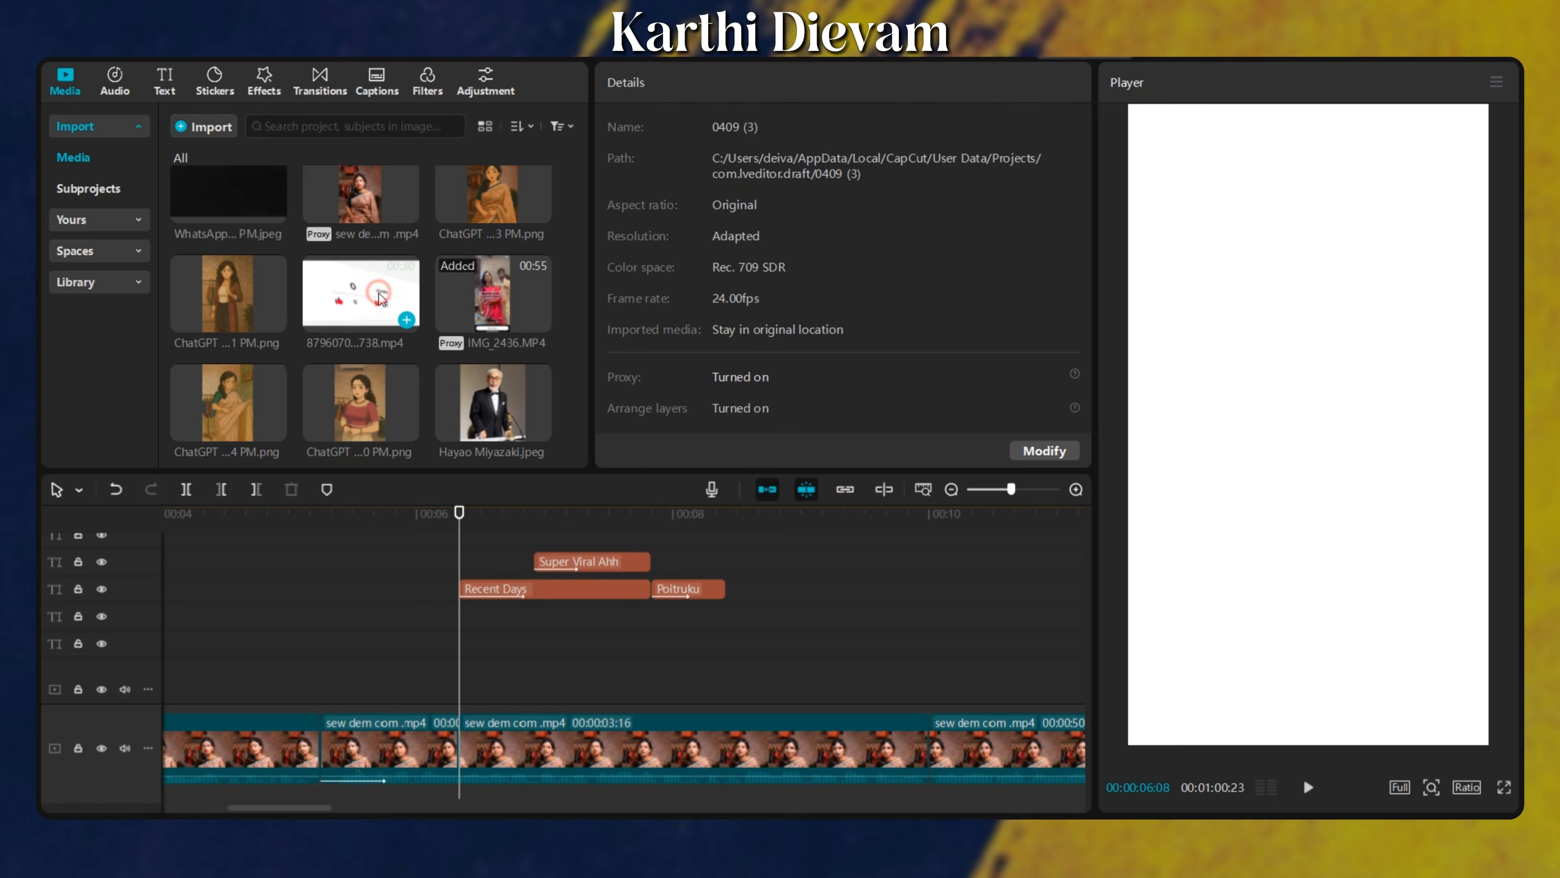
drag(380, 300, 463, 634)
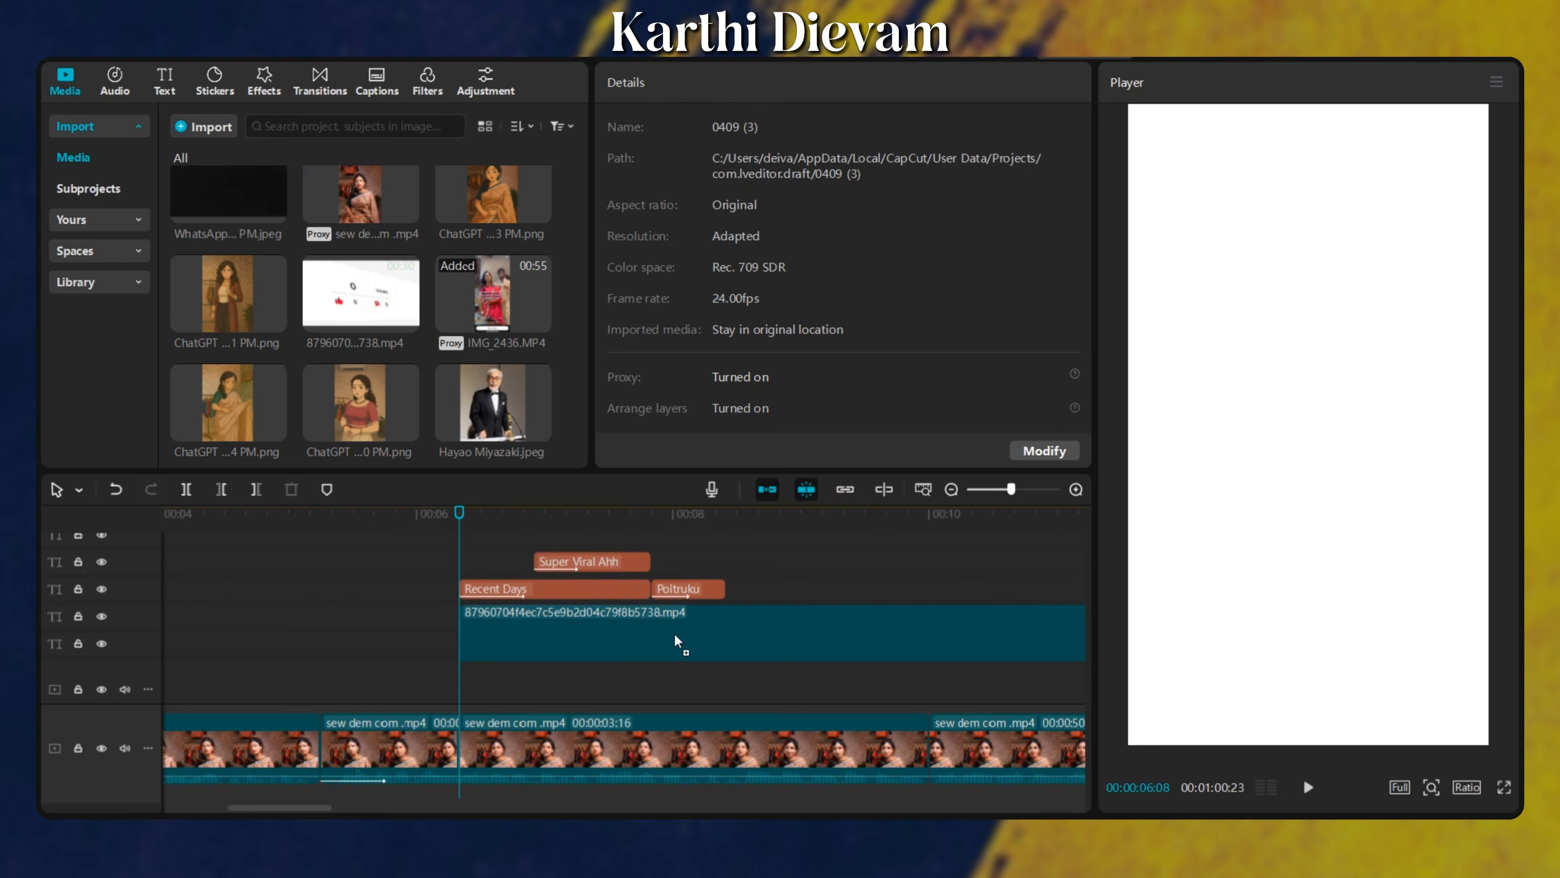
Trim the view counter video so that it ends together with the phone video.
scroll(673, 596, up, 1)
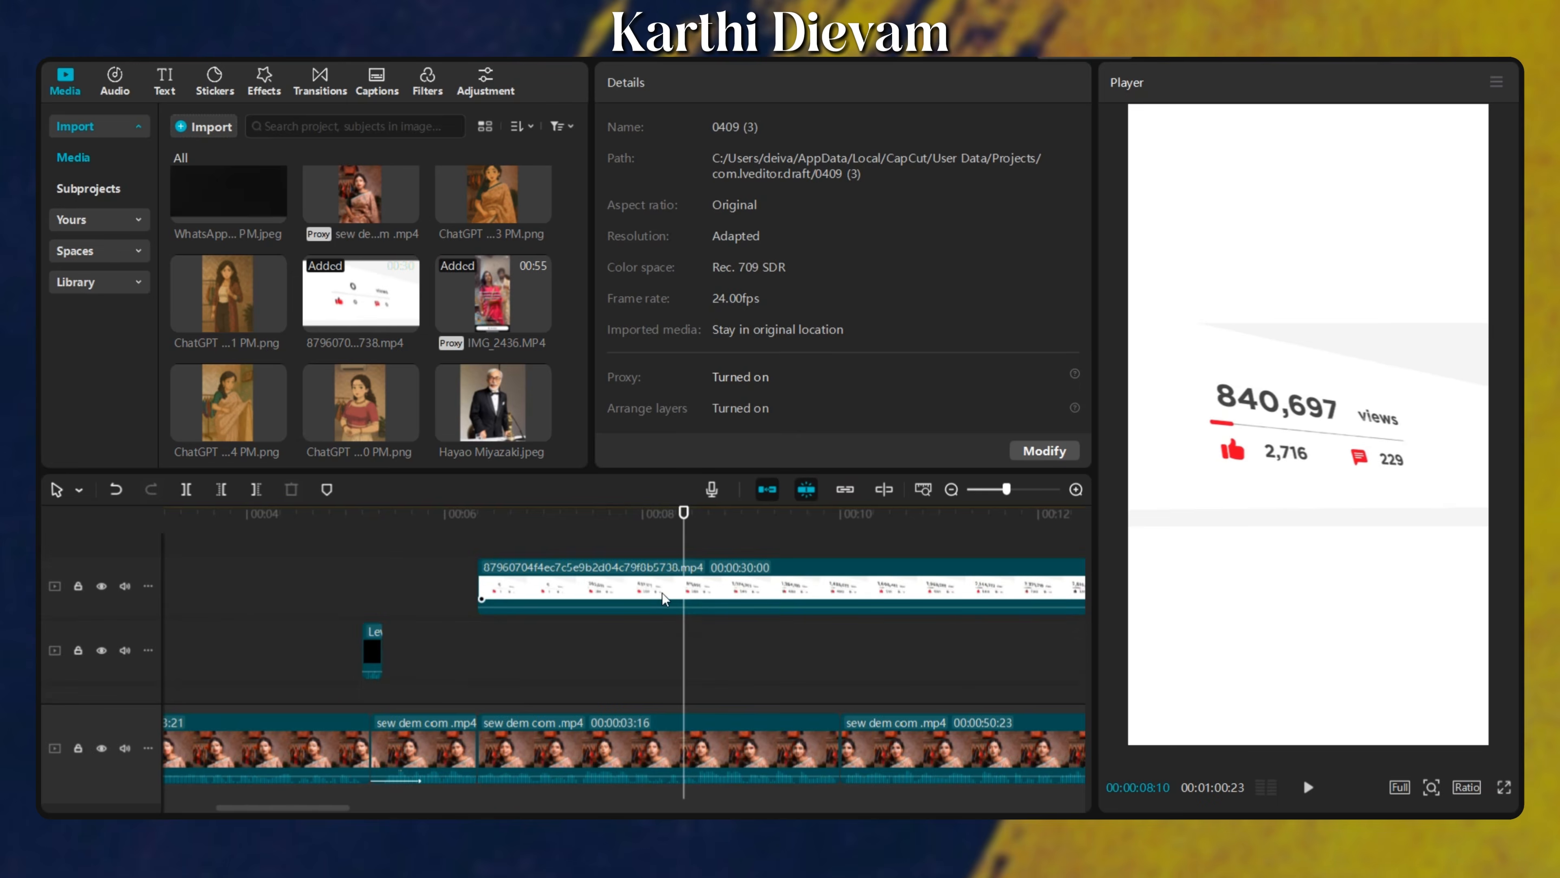
click(653, 599)
key(w)
Shrink the view counter video and place it below the phone, raising the phone slightly, and preview the section.
click(590, 587)
drag(1313, 357, 1315, 555)
drag(1481, 524, 1427, 539)
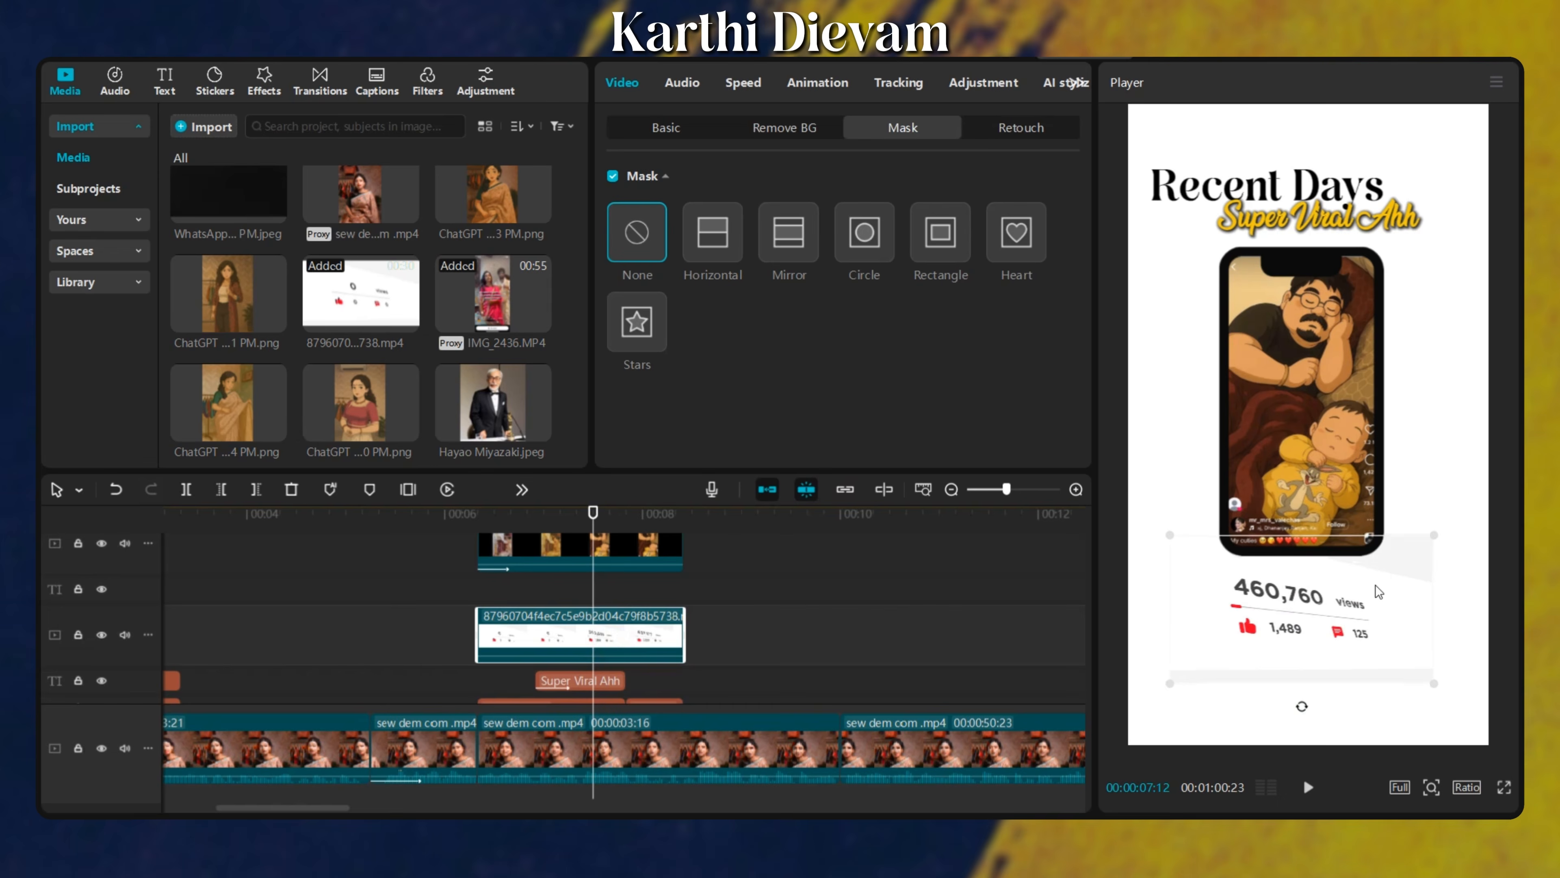
drag(1377, 591, 1378, 593)
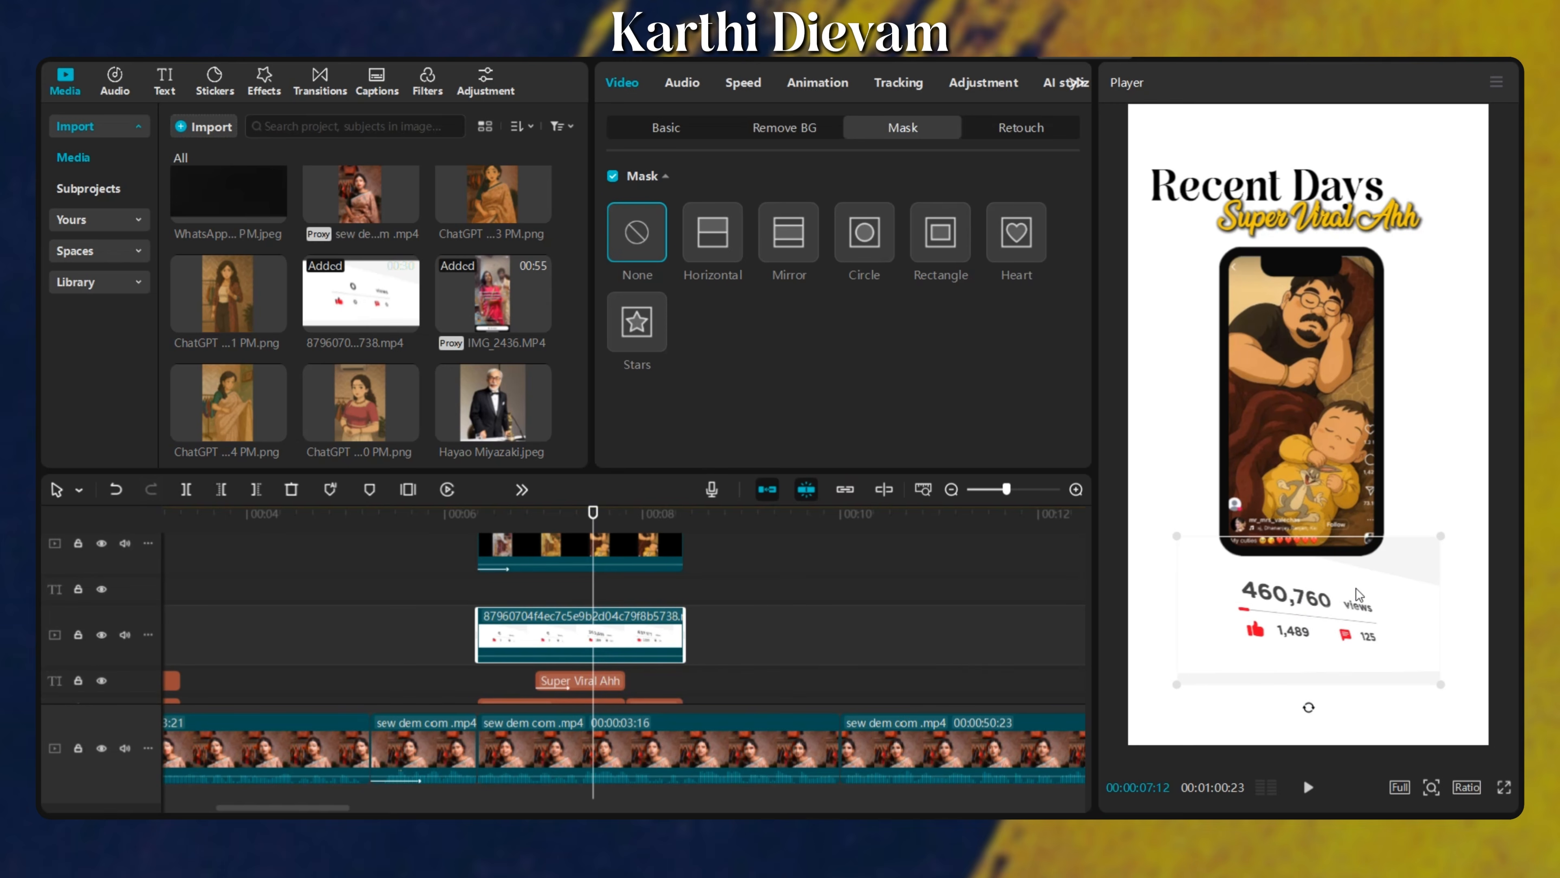
click(403, 605)
key(space)
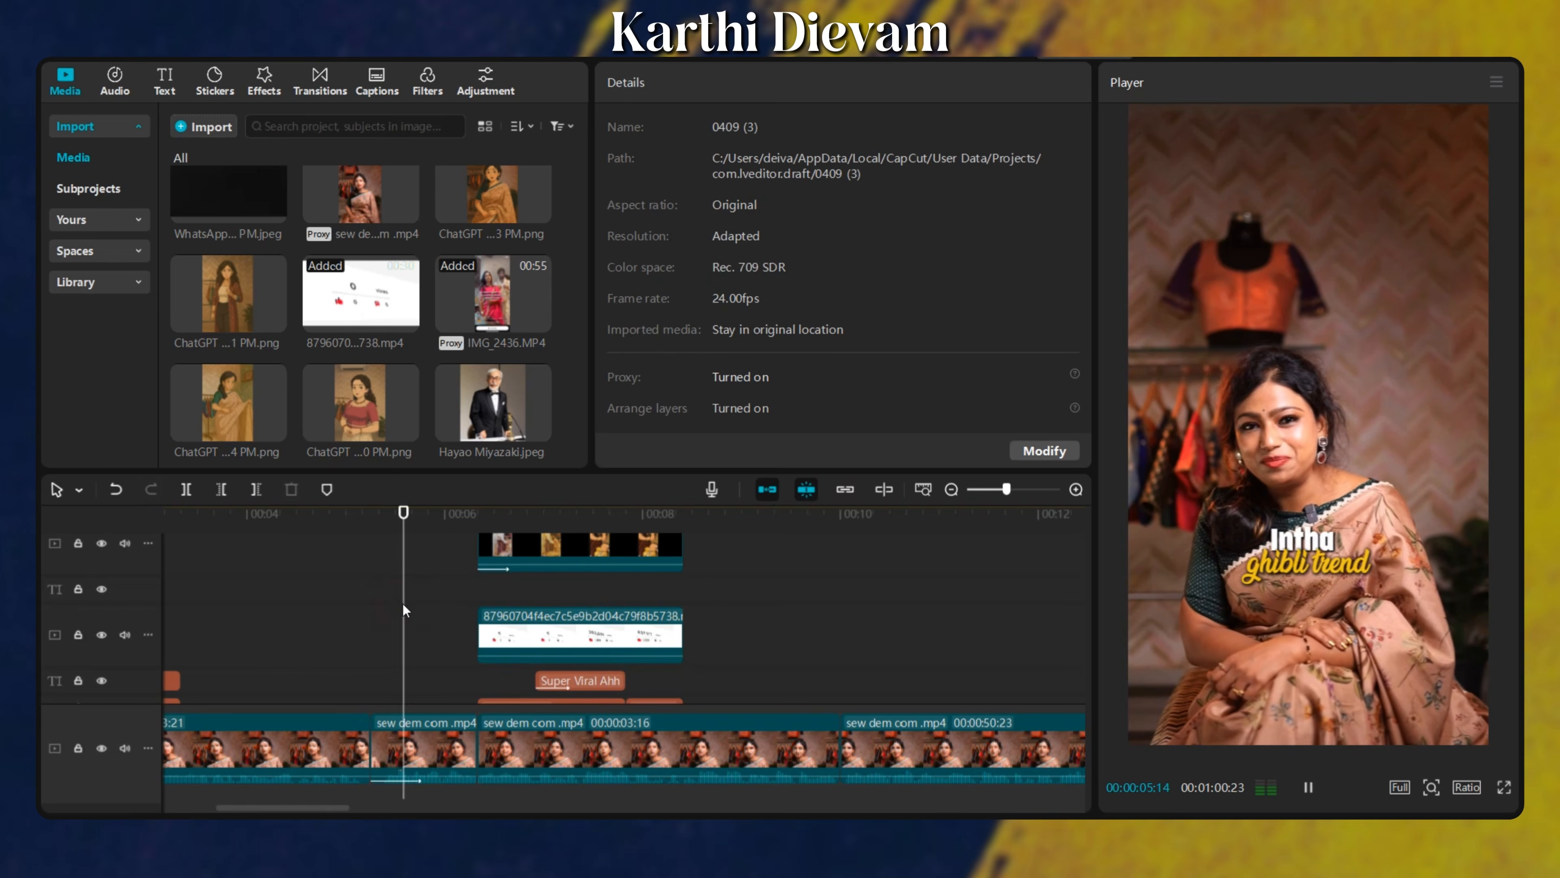
scroll(441, 611, up, 2)
key(space)
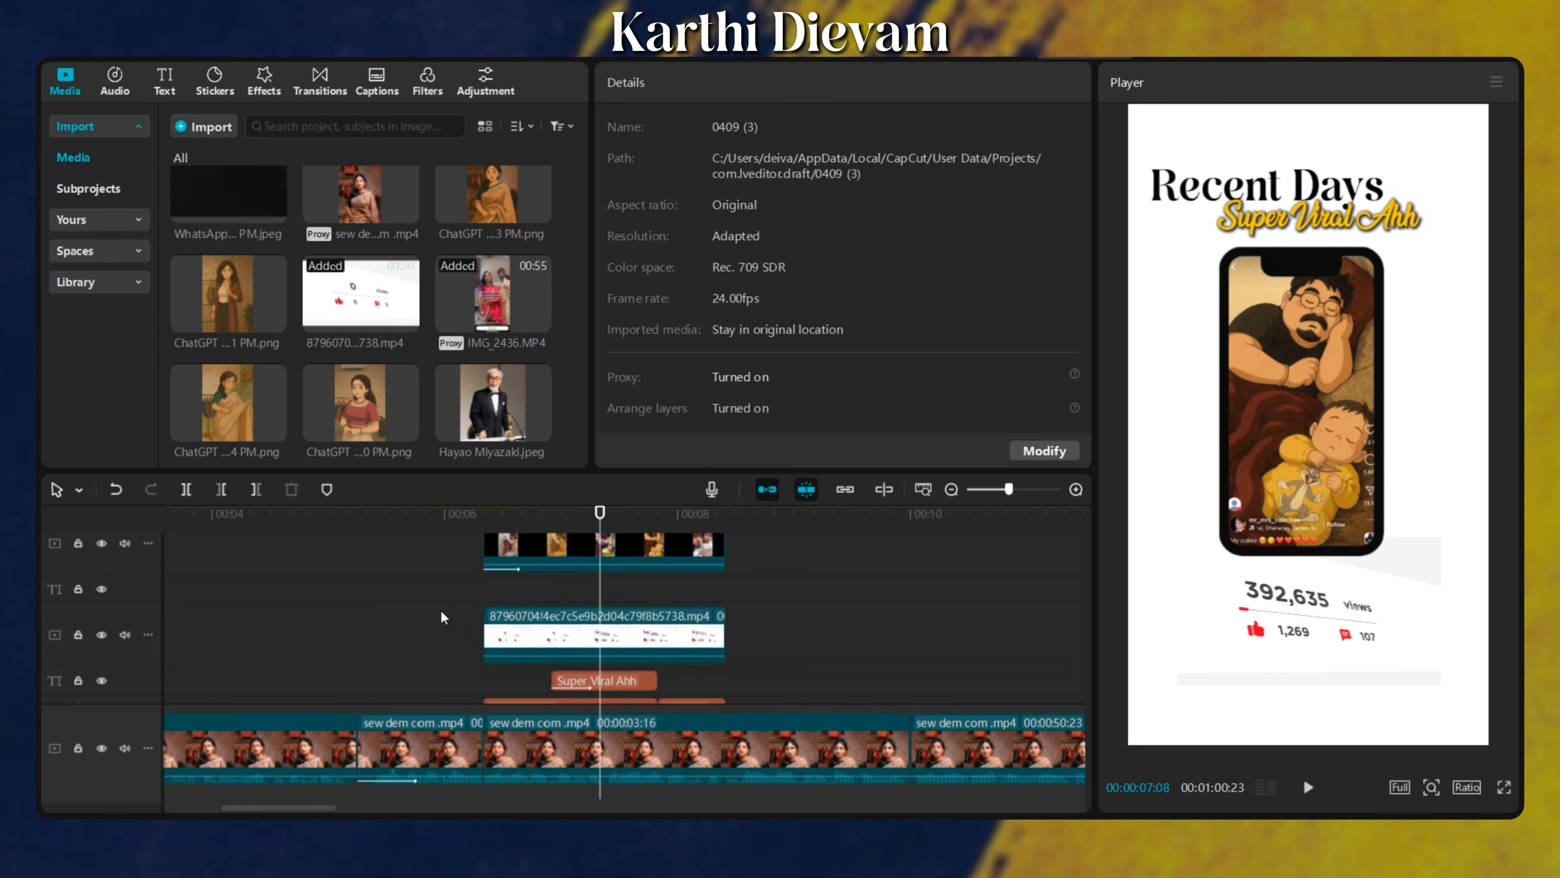
scroll(441, 611, up, 1)
click(454, 600)
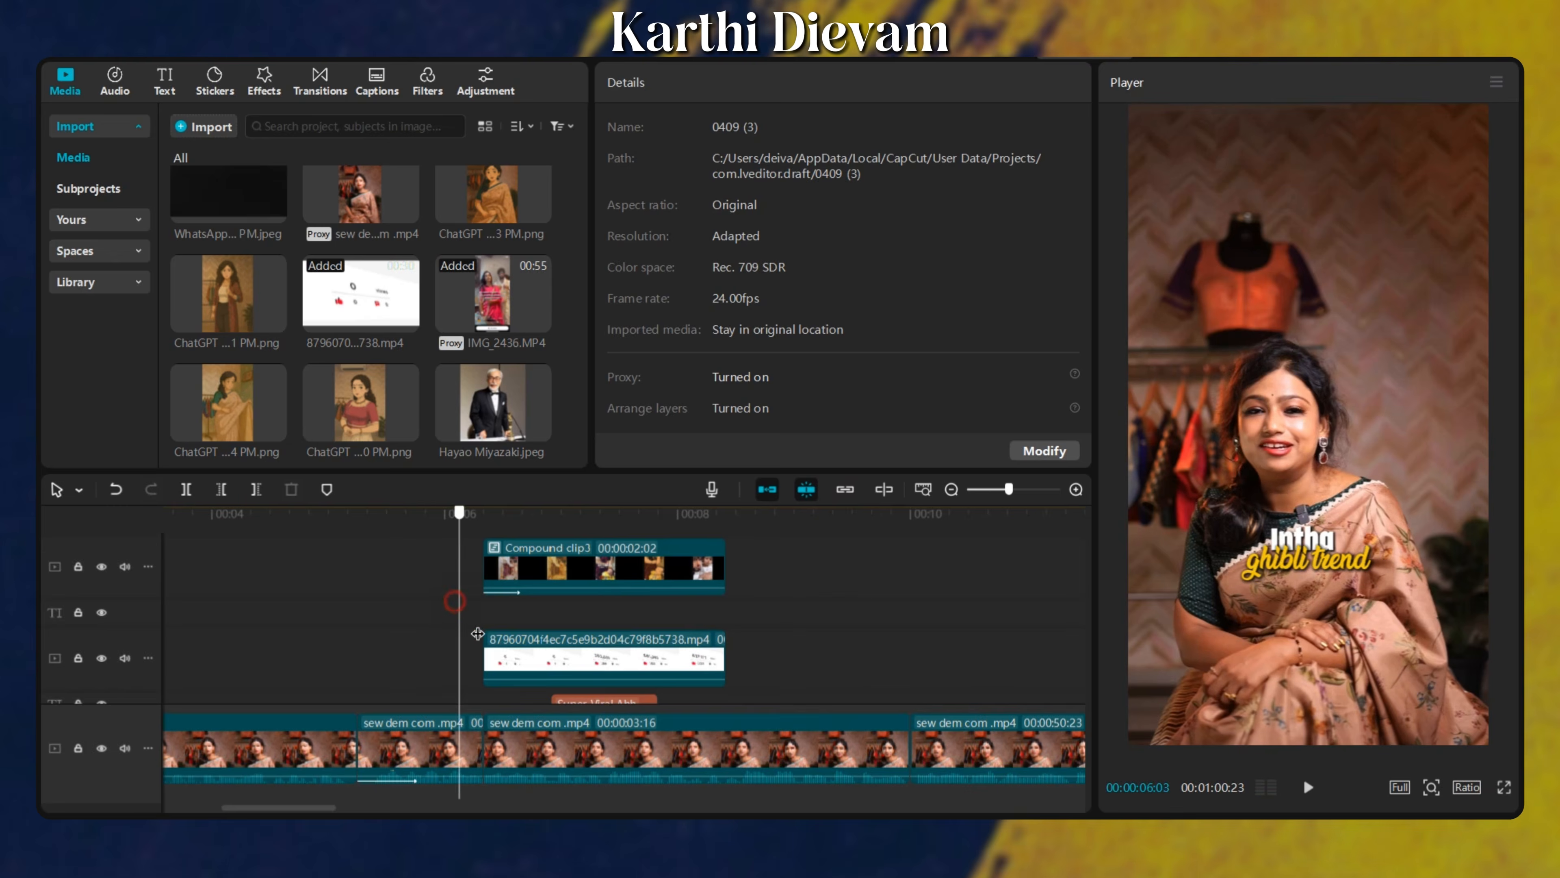
Place the mixkit-sci-fi-loading-operative-system-2529.wav sound effect below the main video, starting at 00:00:06:08 with the view counter.
drag(456, 599, 484, 649)
scroll(504, 633, down, 4)
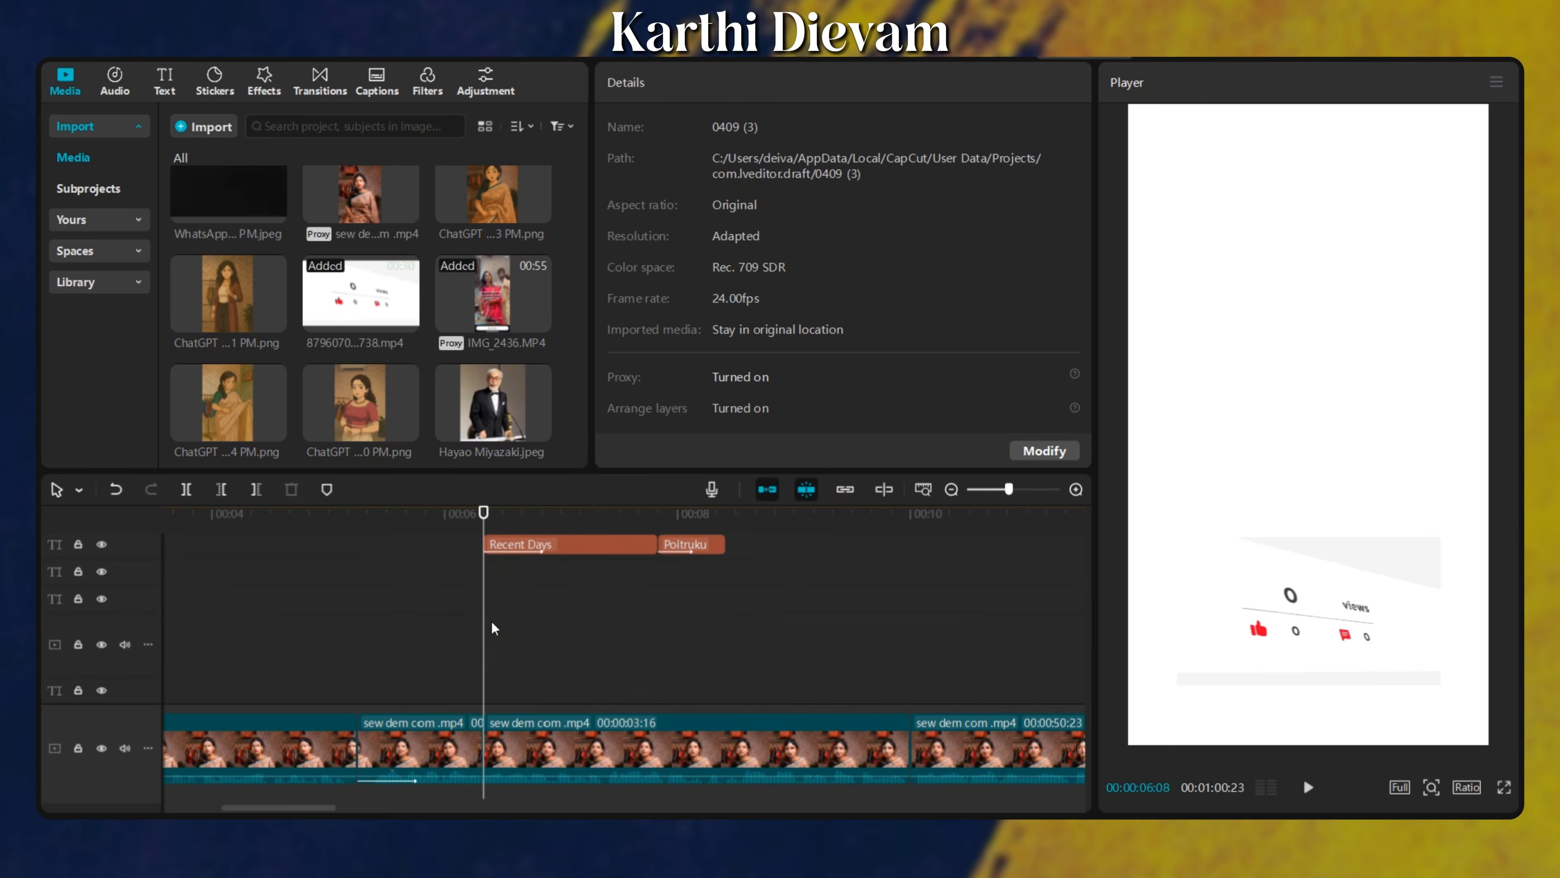
scroll(290, 280, down, 8)
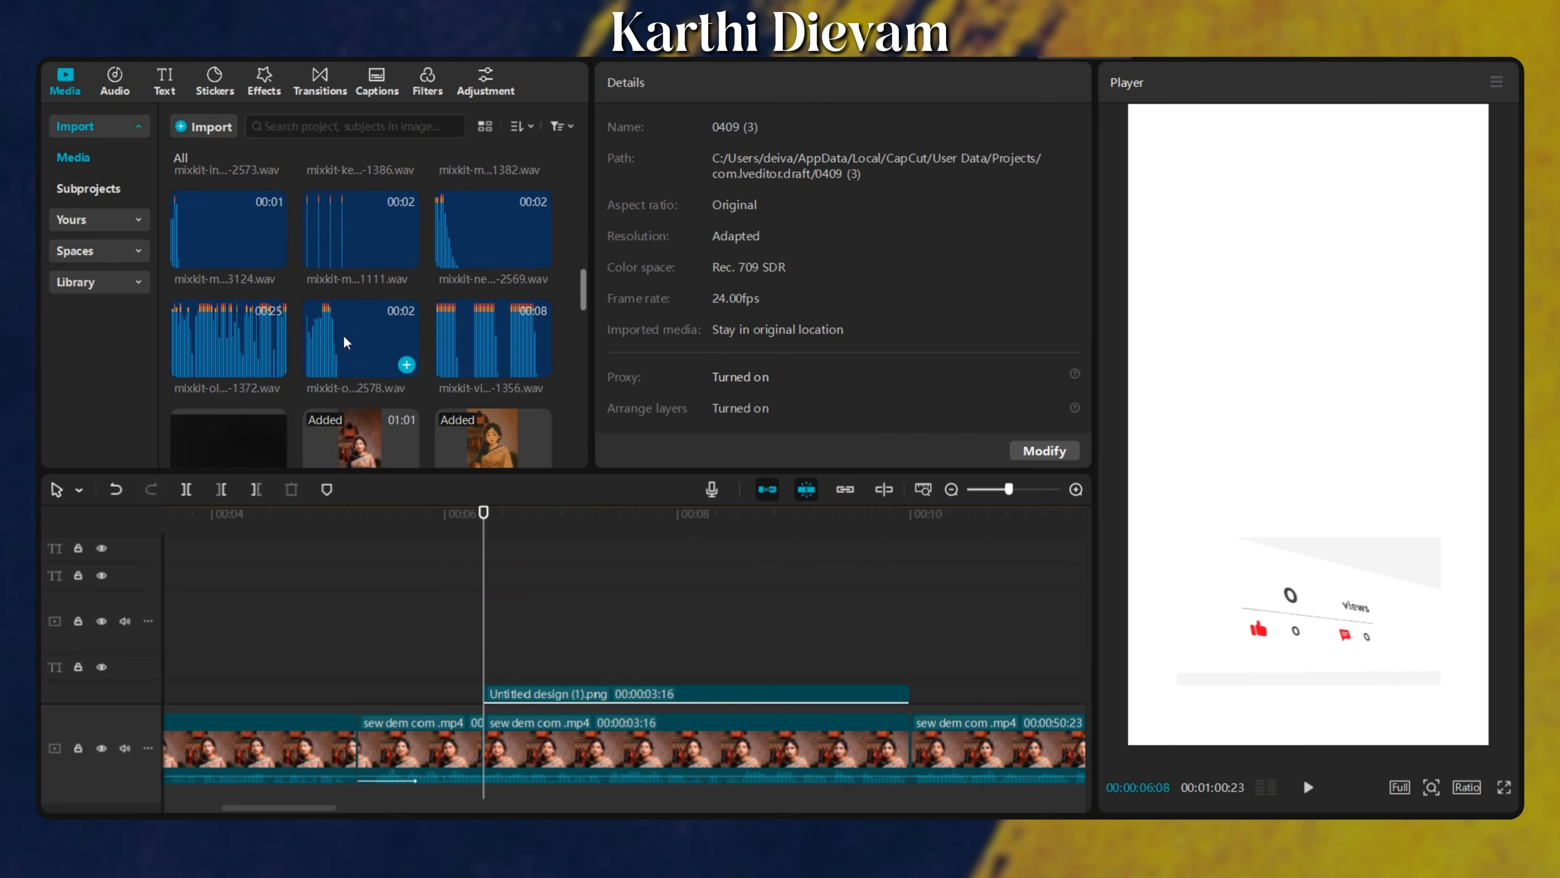
drag(270, 341, 511, 769)
scroll(528, 713, down, 1)
drag(550, 664, 534, 654)
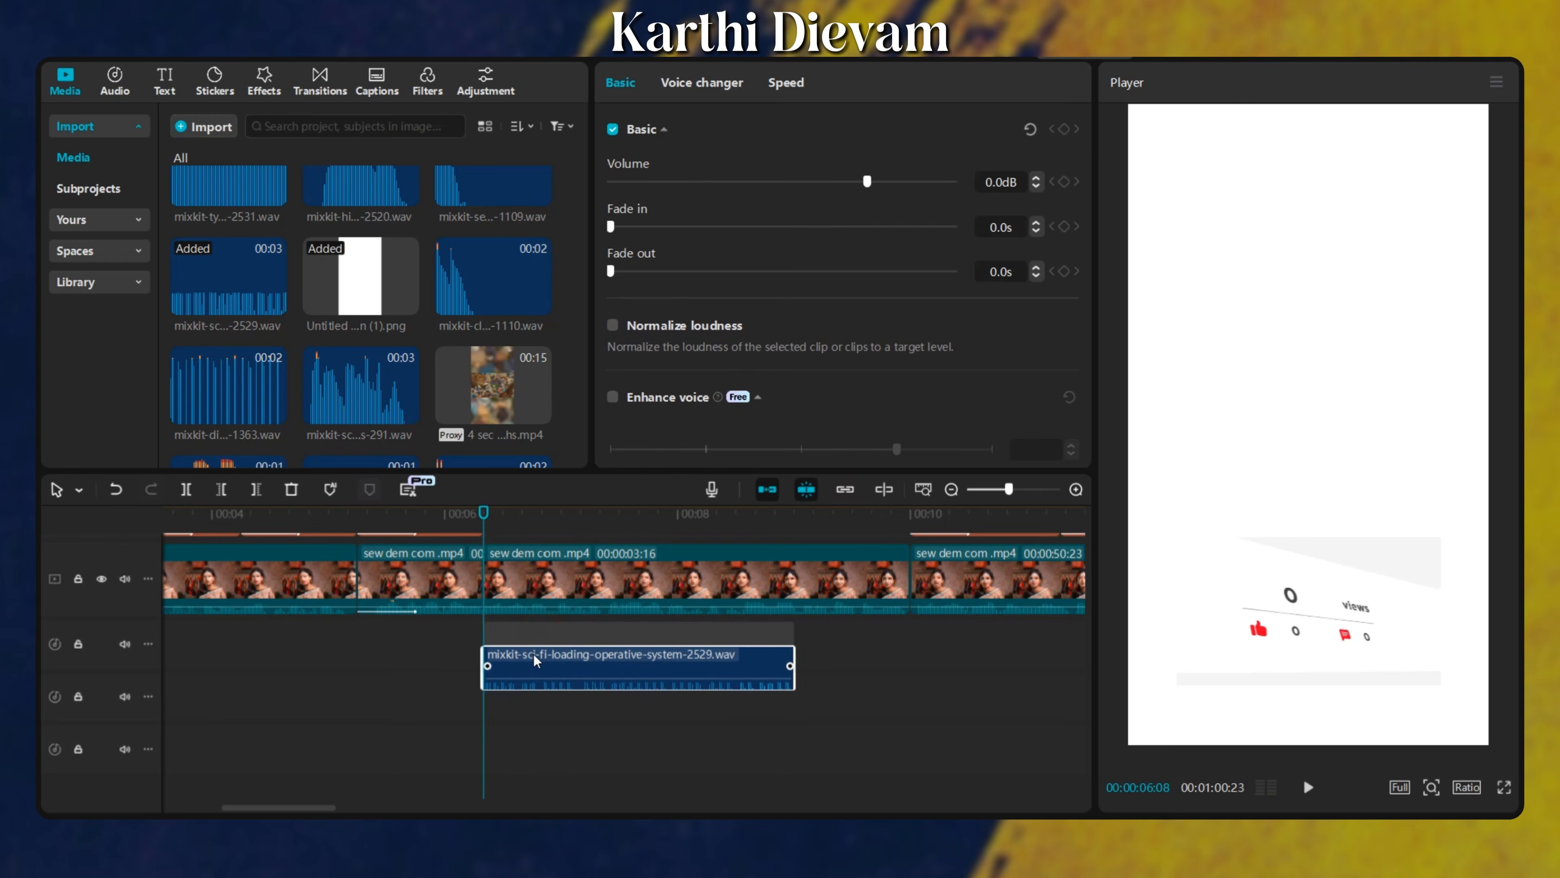
Trim the end of the sci-fi loading sound effect to 00:00:08:09, where the view counter video ends.
click(443, 694)
key(space)
scroll(509, 682, down, 1)
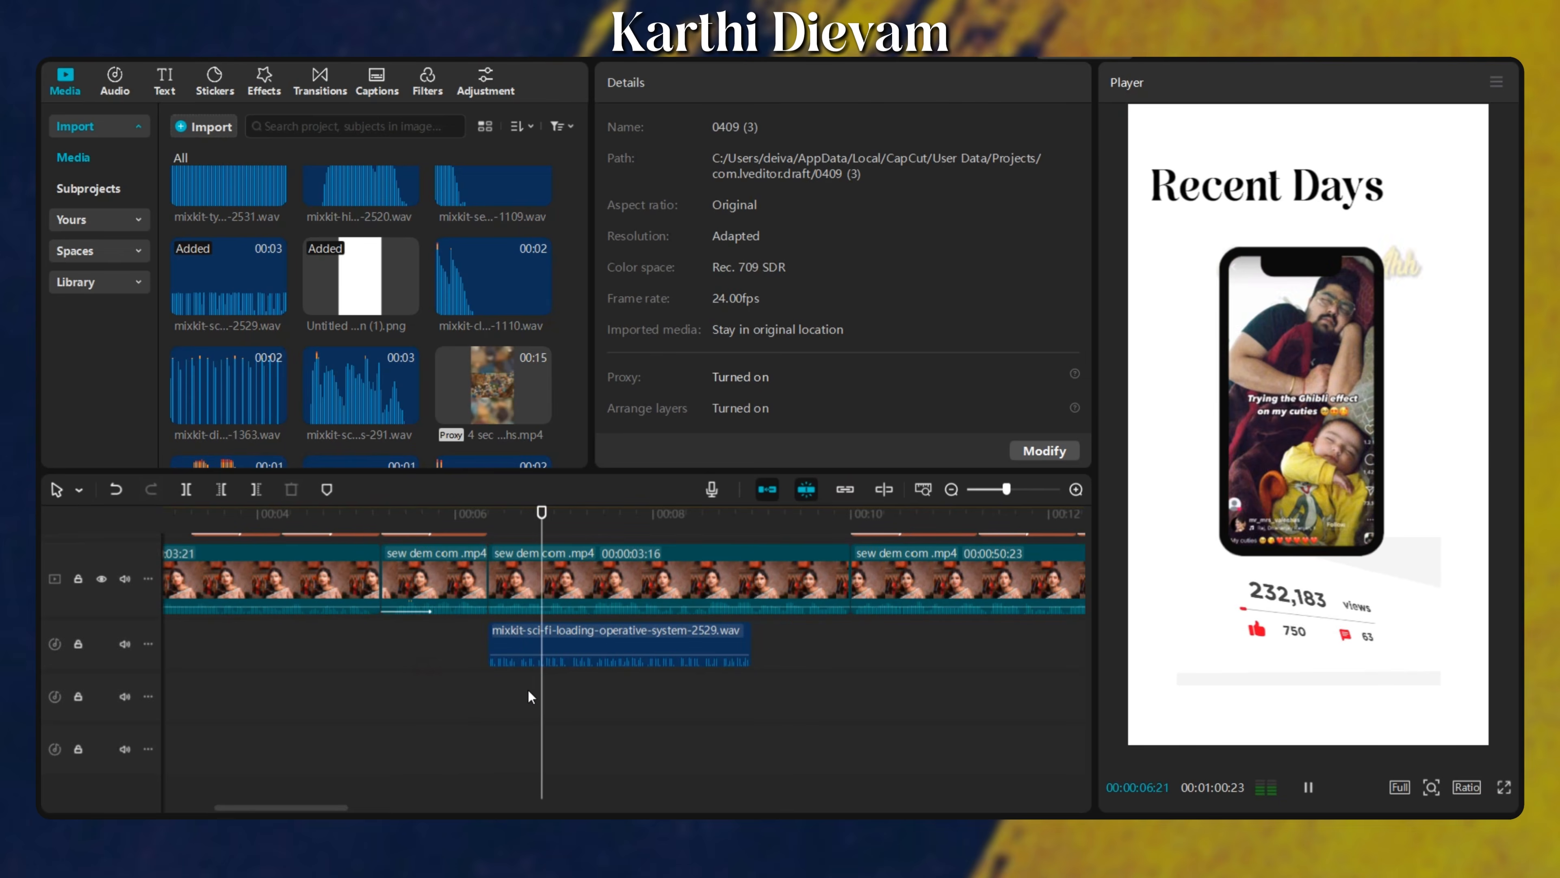
scroll(678, 697, up, 1)
click(671, 696)
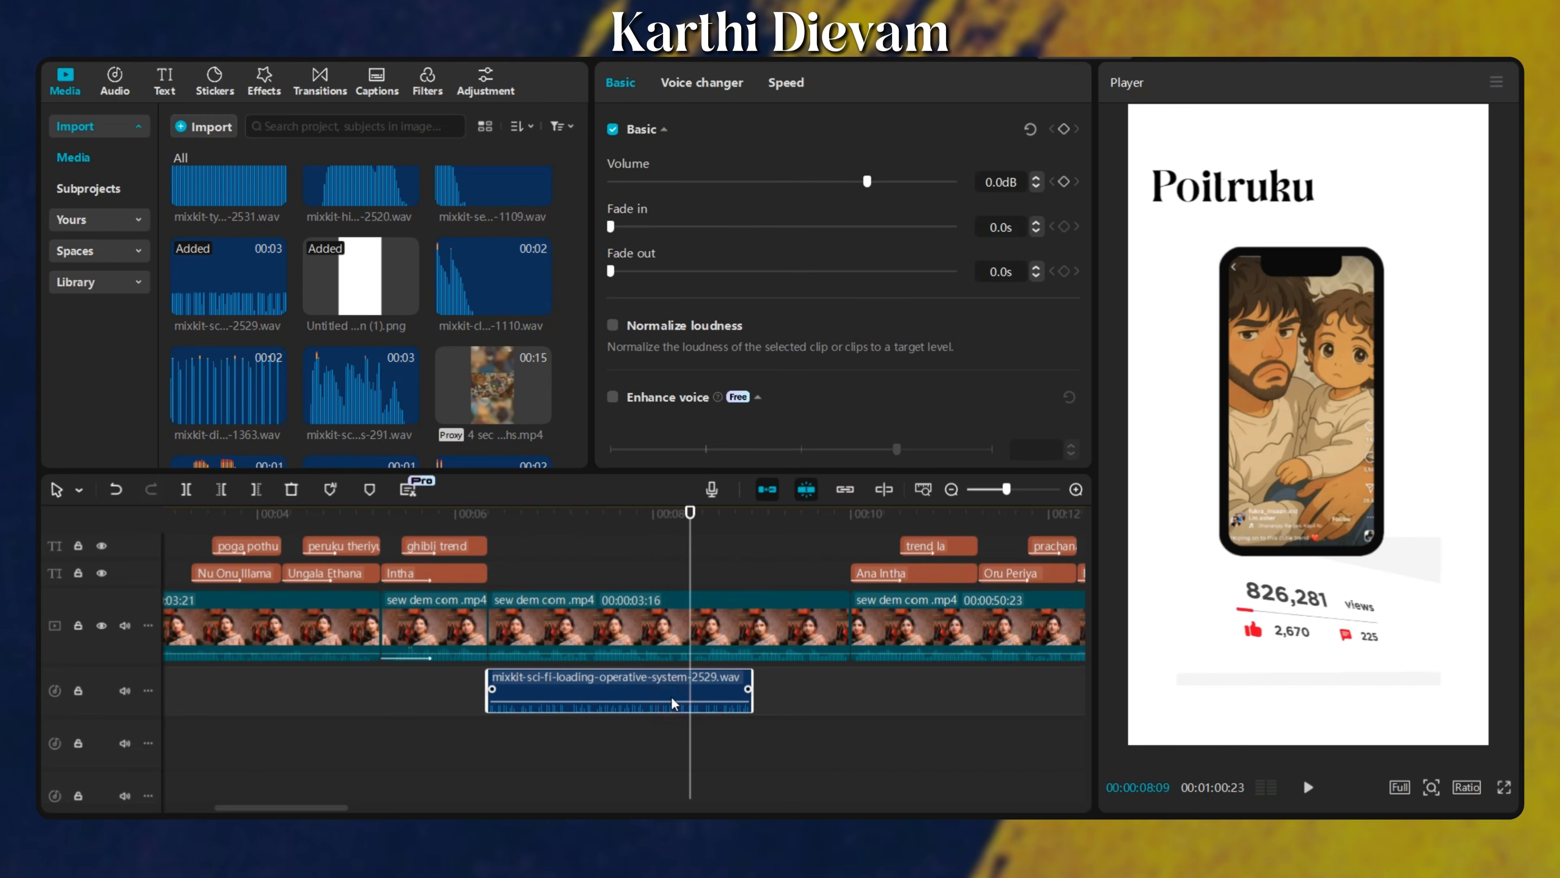
Preview the phone section and trim the white background Untitled design (1).png so that it ends at 00:00:08:10.
click(412, 761)
scroll(451, 730, up, 3)
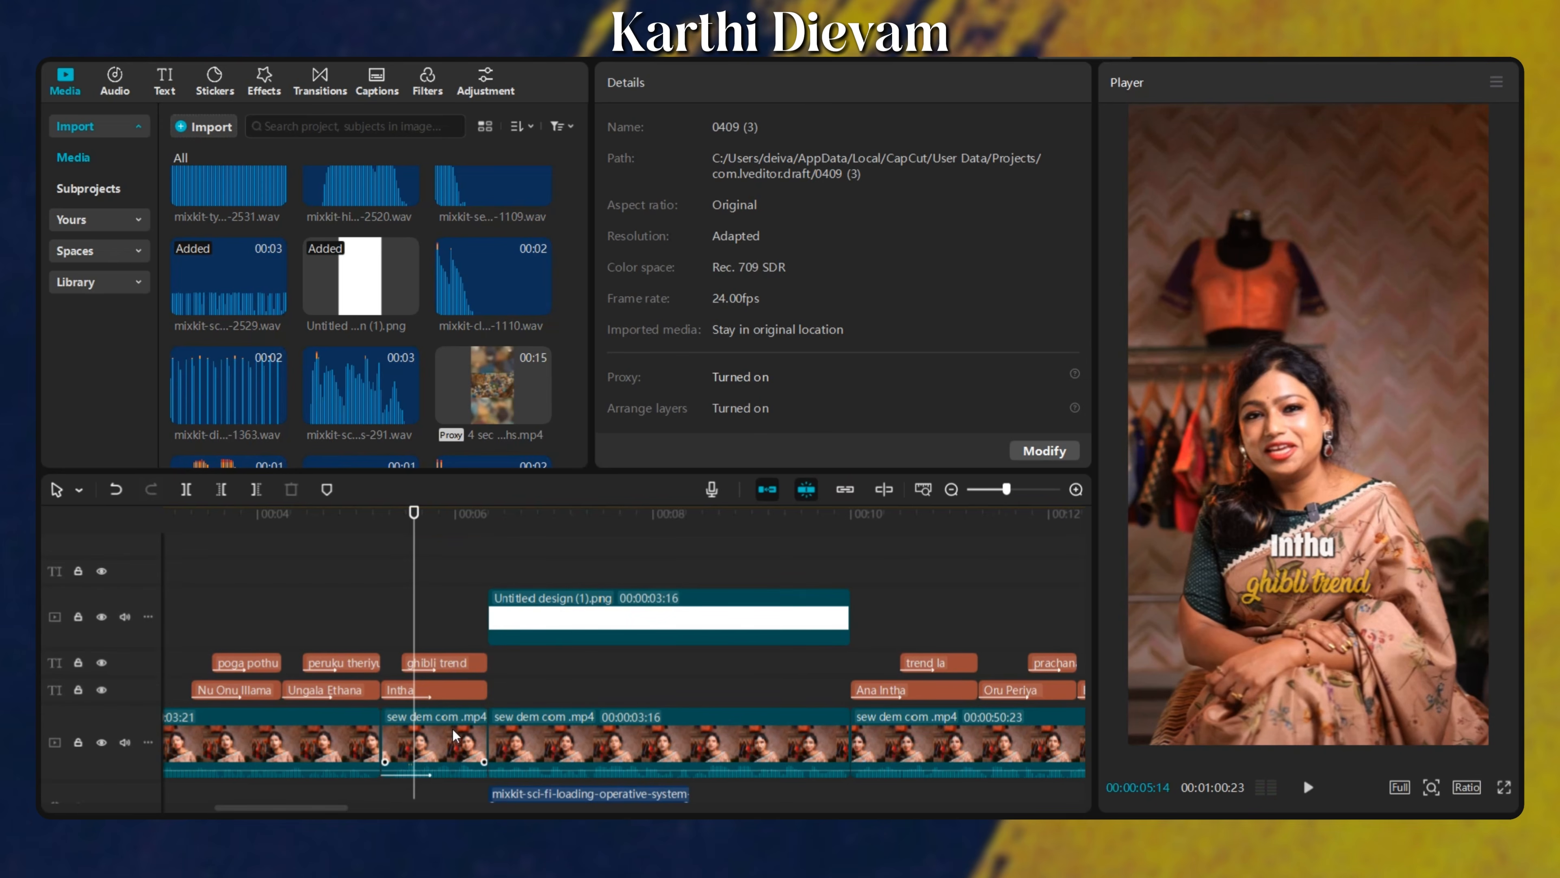
key(space)
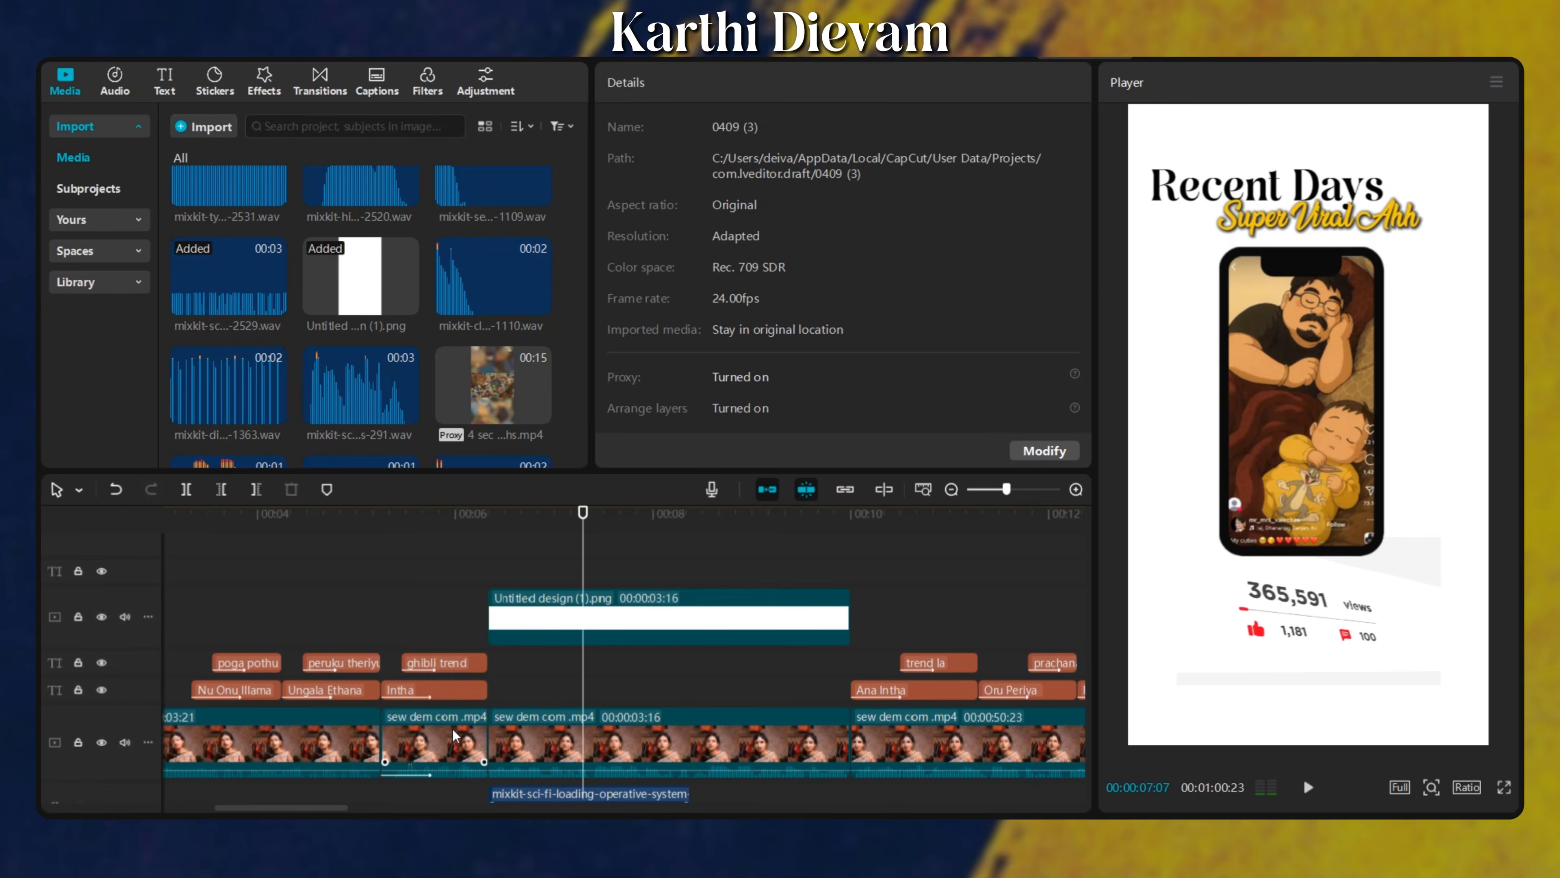
scroll(465, 716, up, 5)
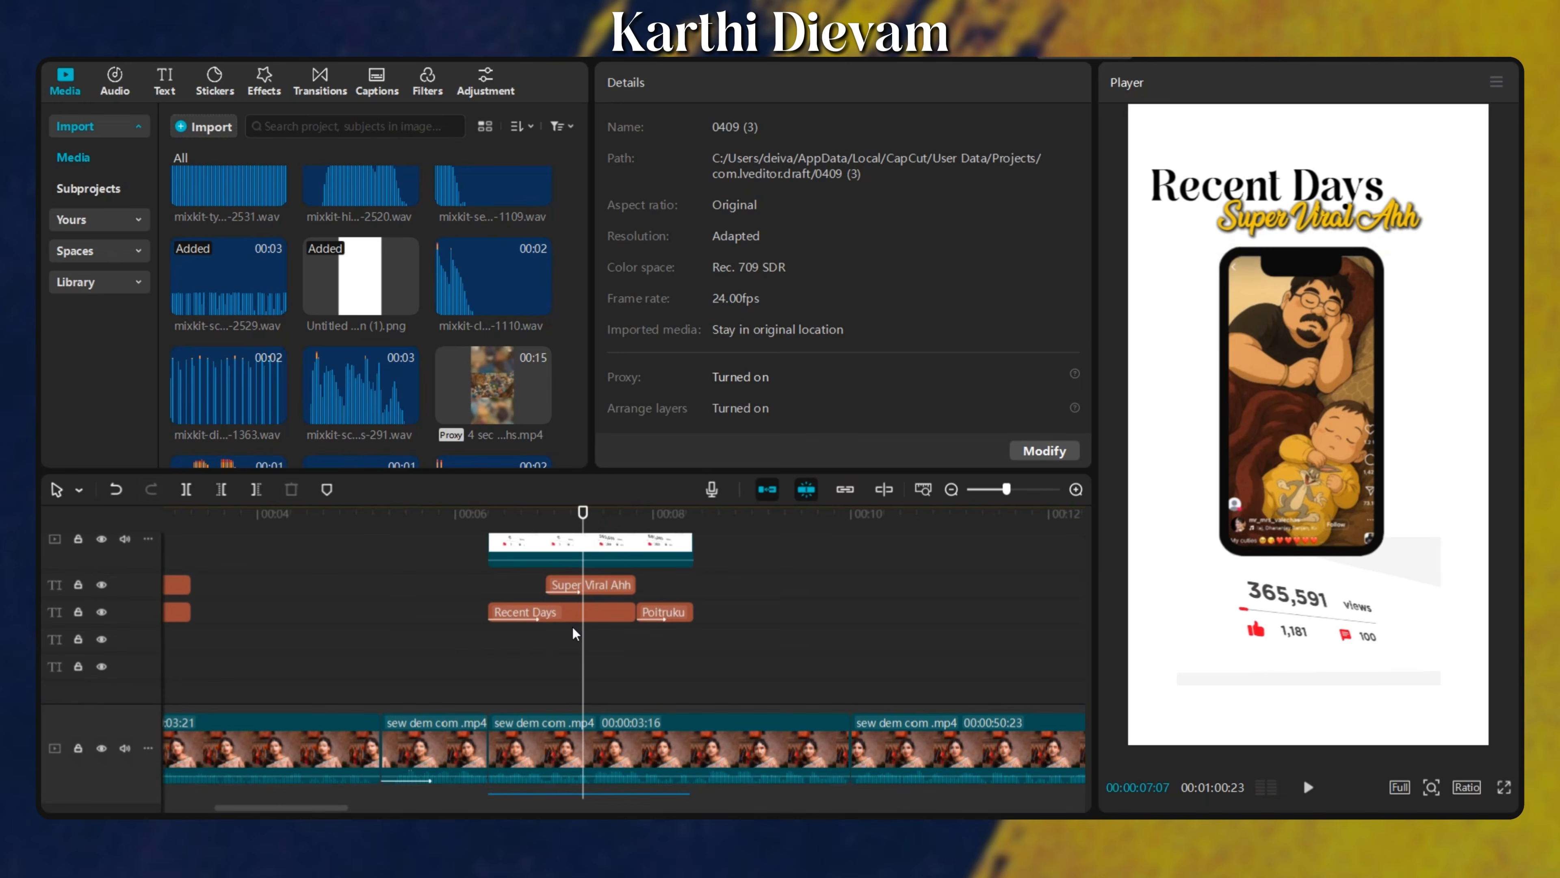
scroll(584, 614, up, 5)
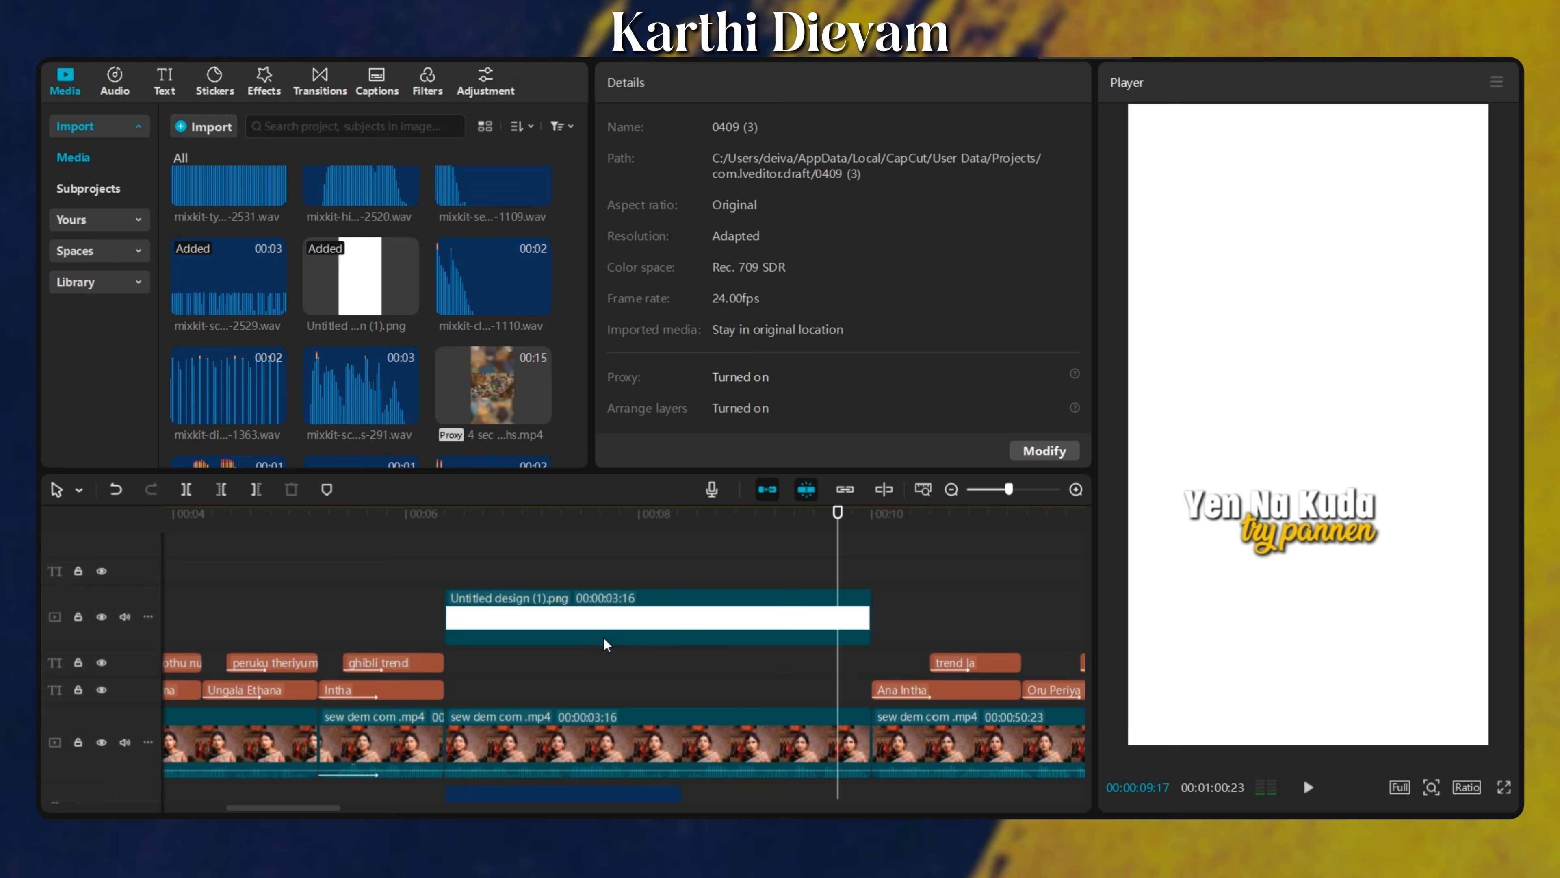
click(603, 636)
click(683, 706)
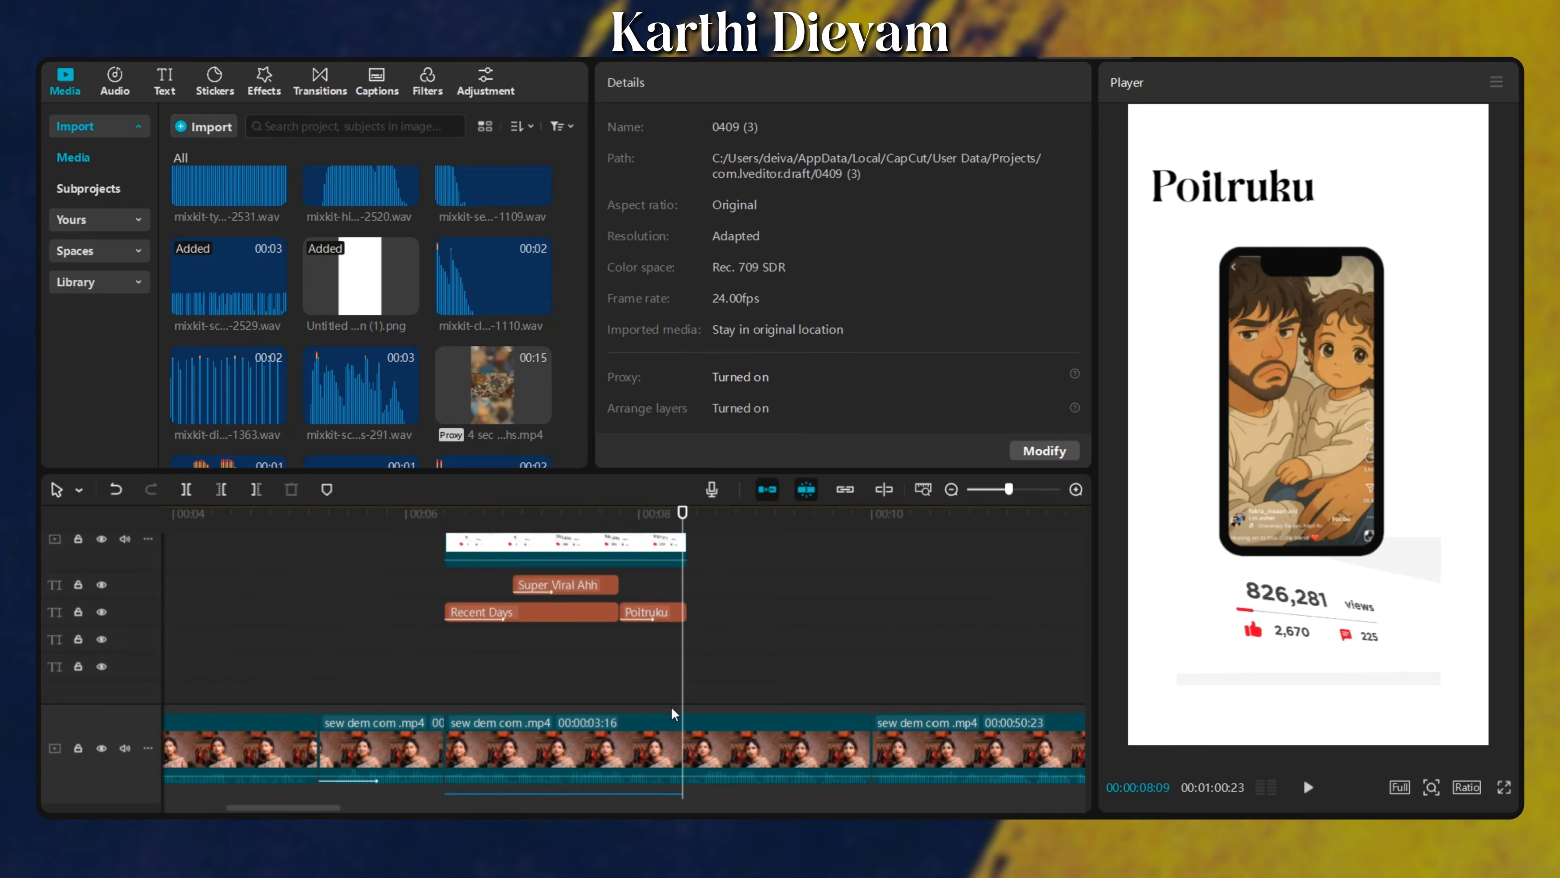
click(668, 663)
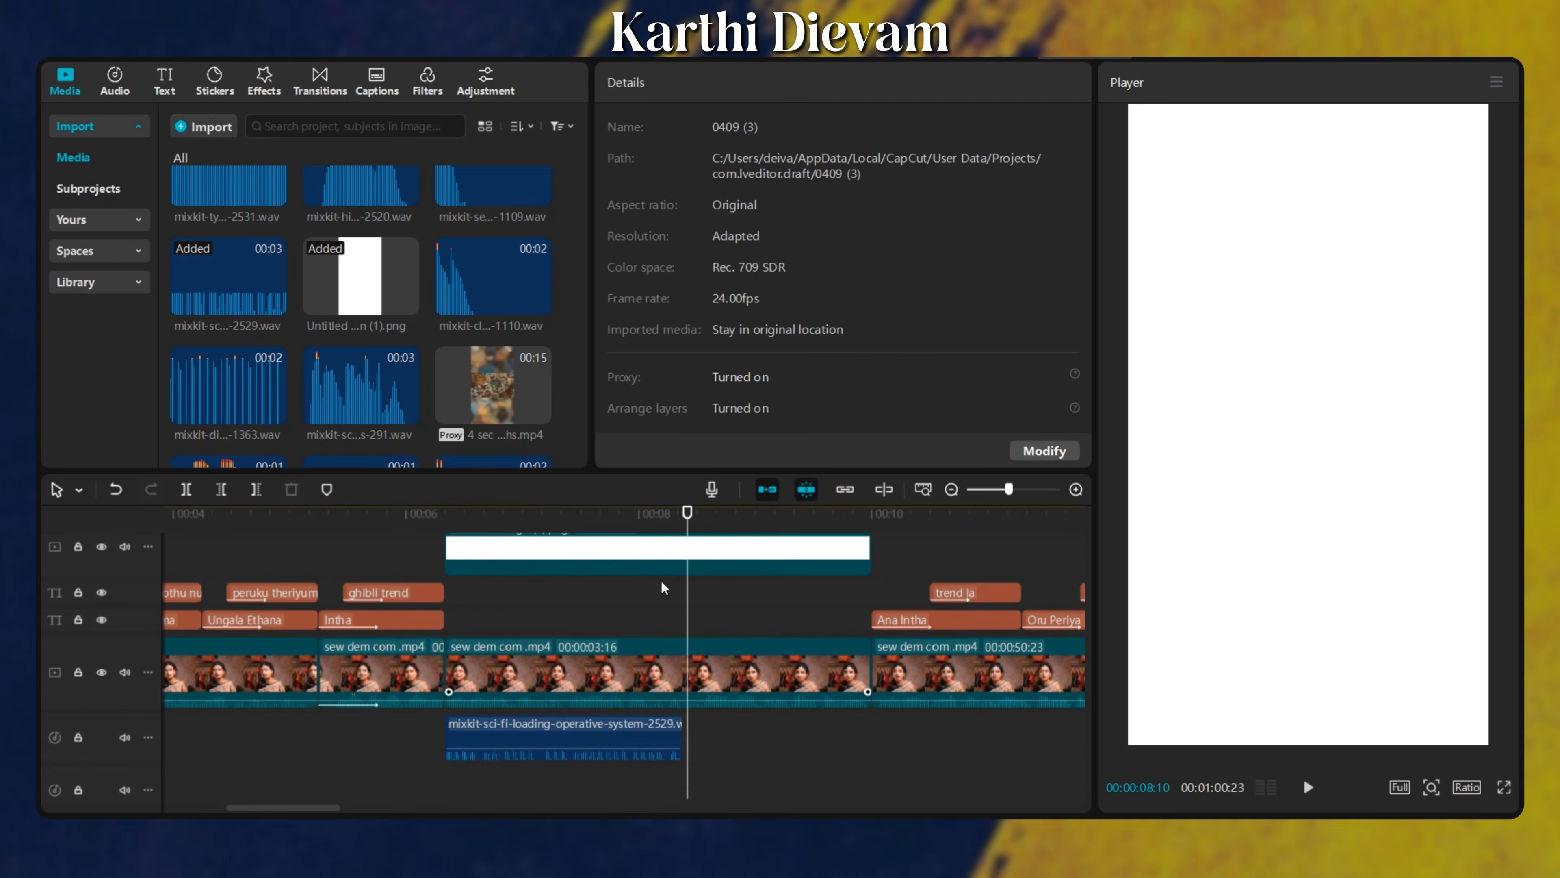
click(654, 559)
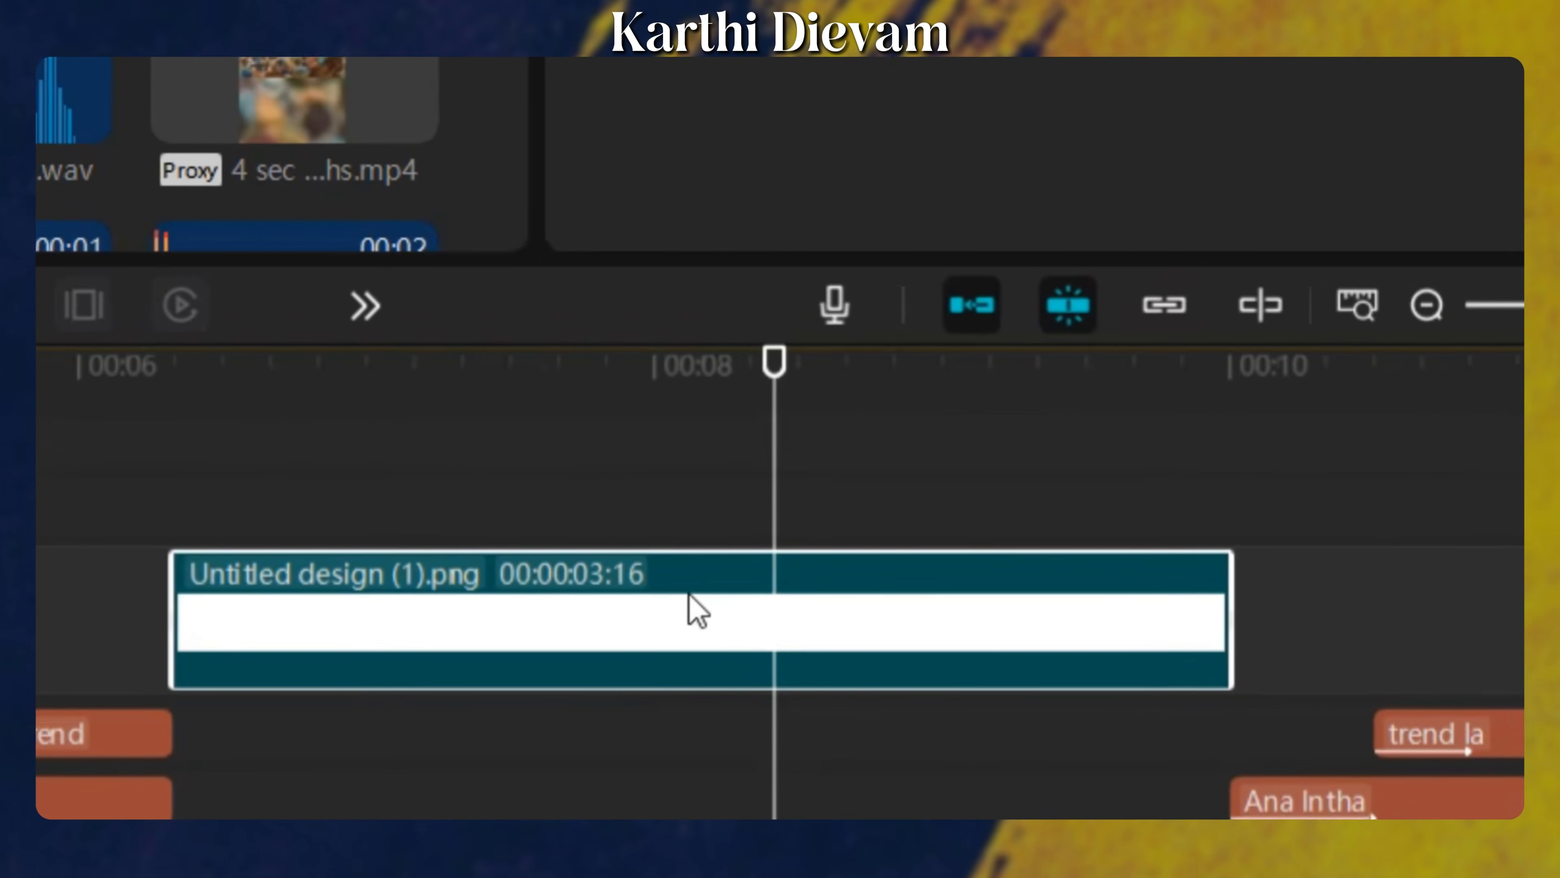
key(w)
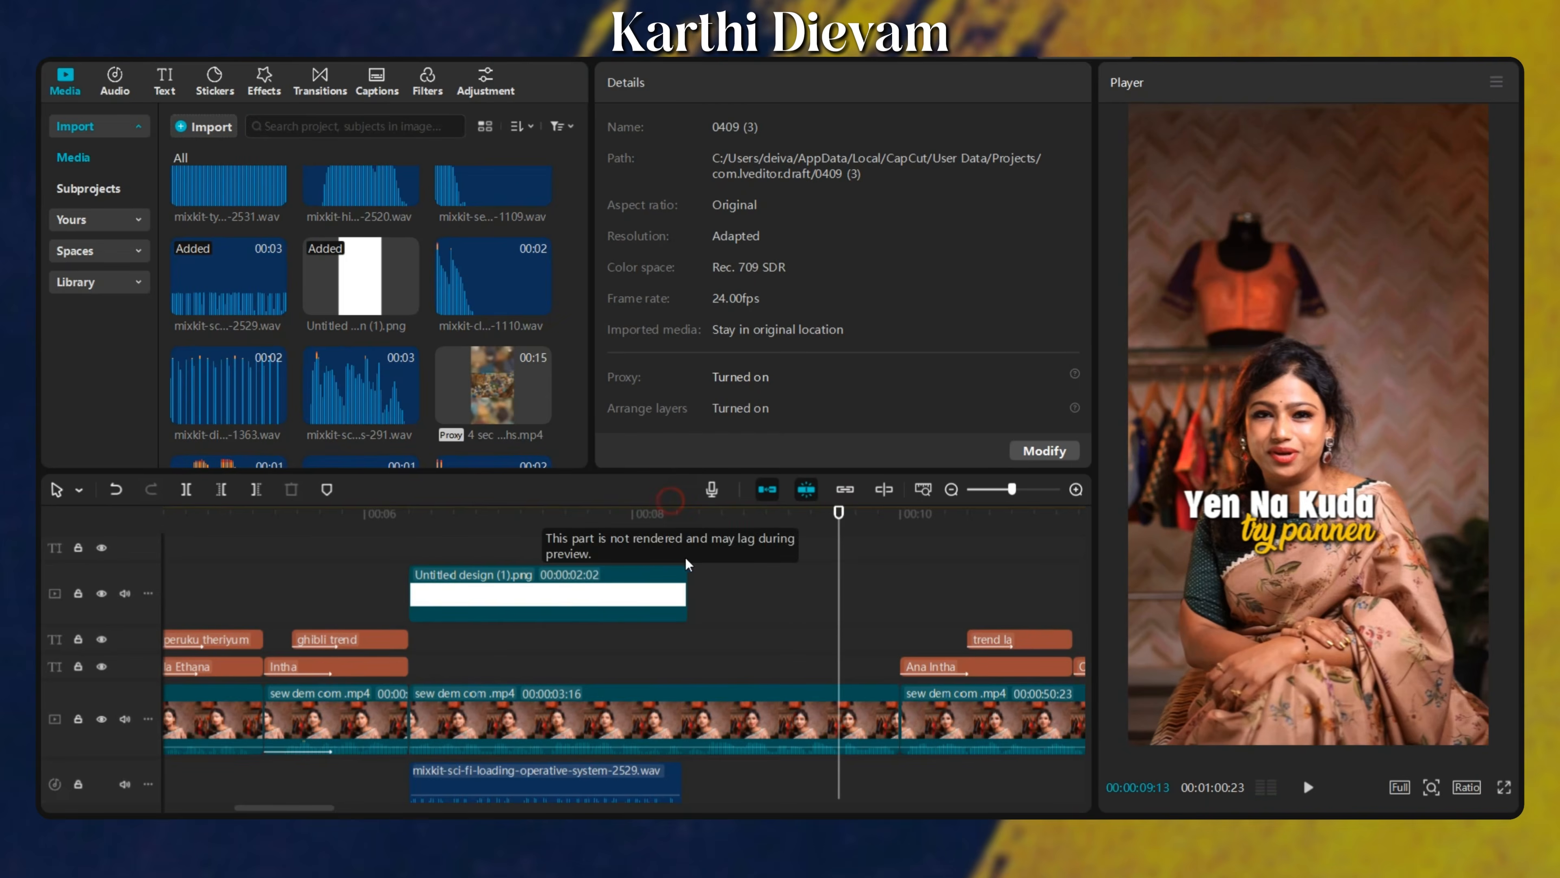
Add three ChatGPT illustrations of women back to back after the white background, trim them to end at 00:00:10:00, and preview them.
click(687, 562)
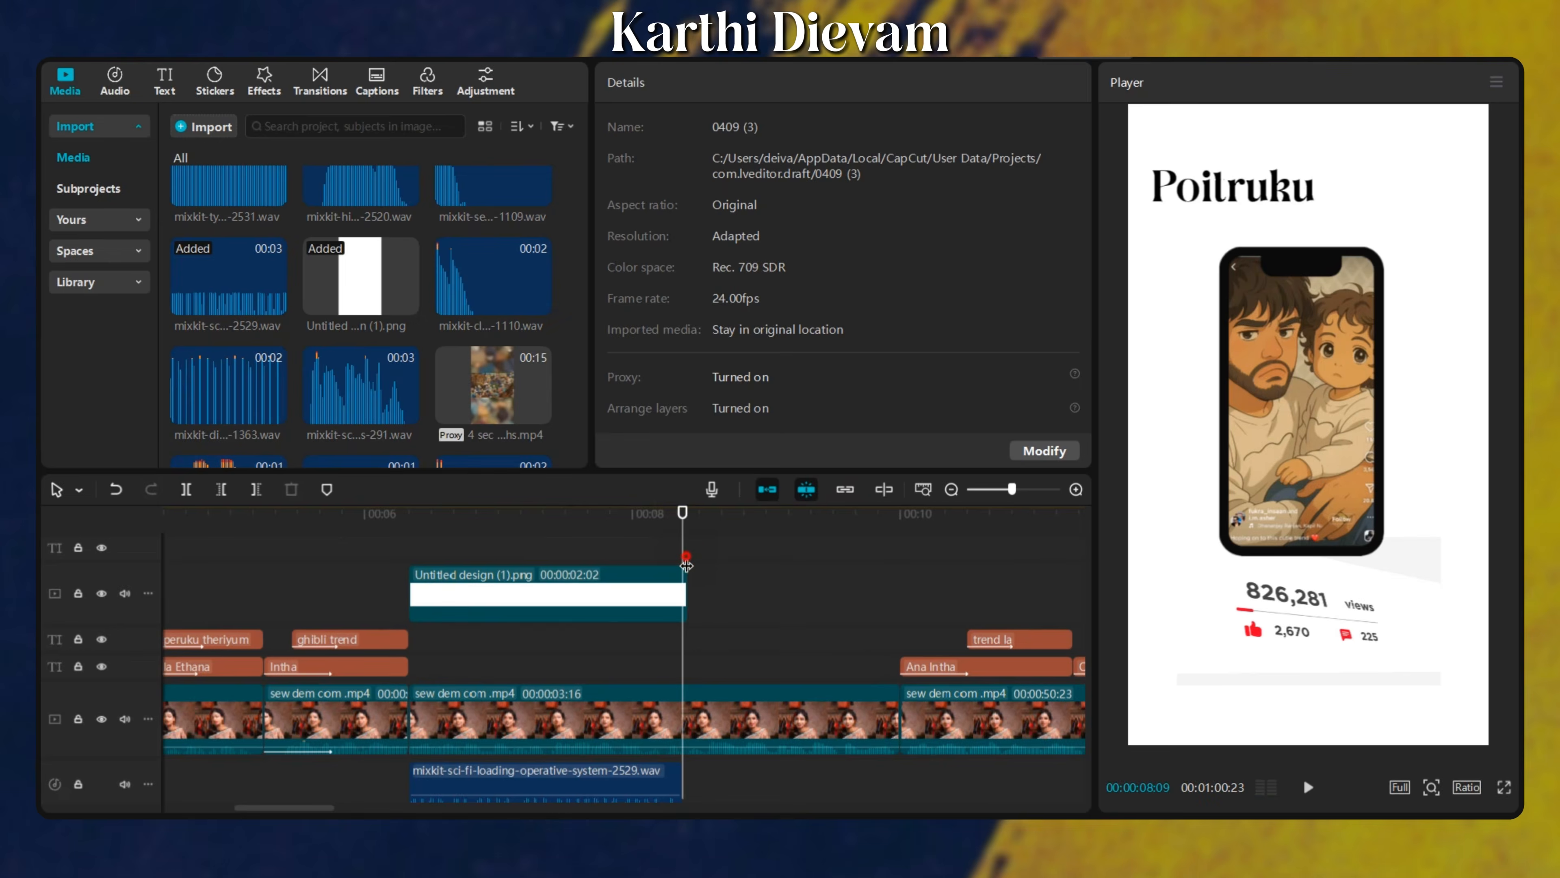
scroll(428, 355, down, 5)
scroll(428, 355, down, 5)
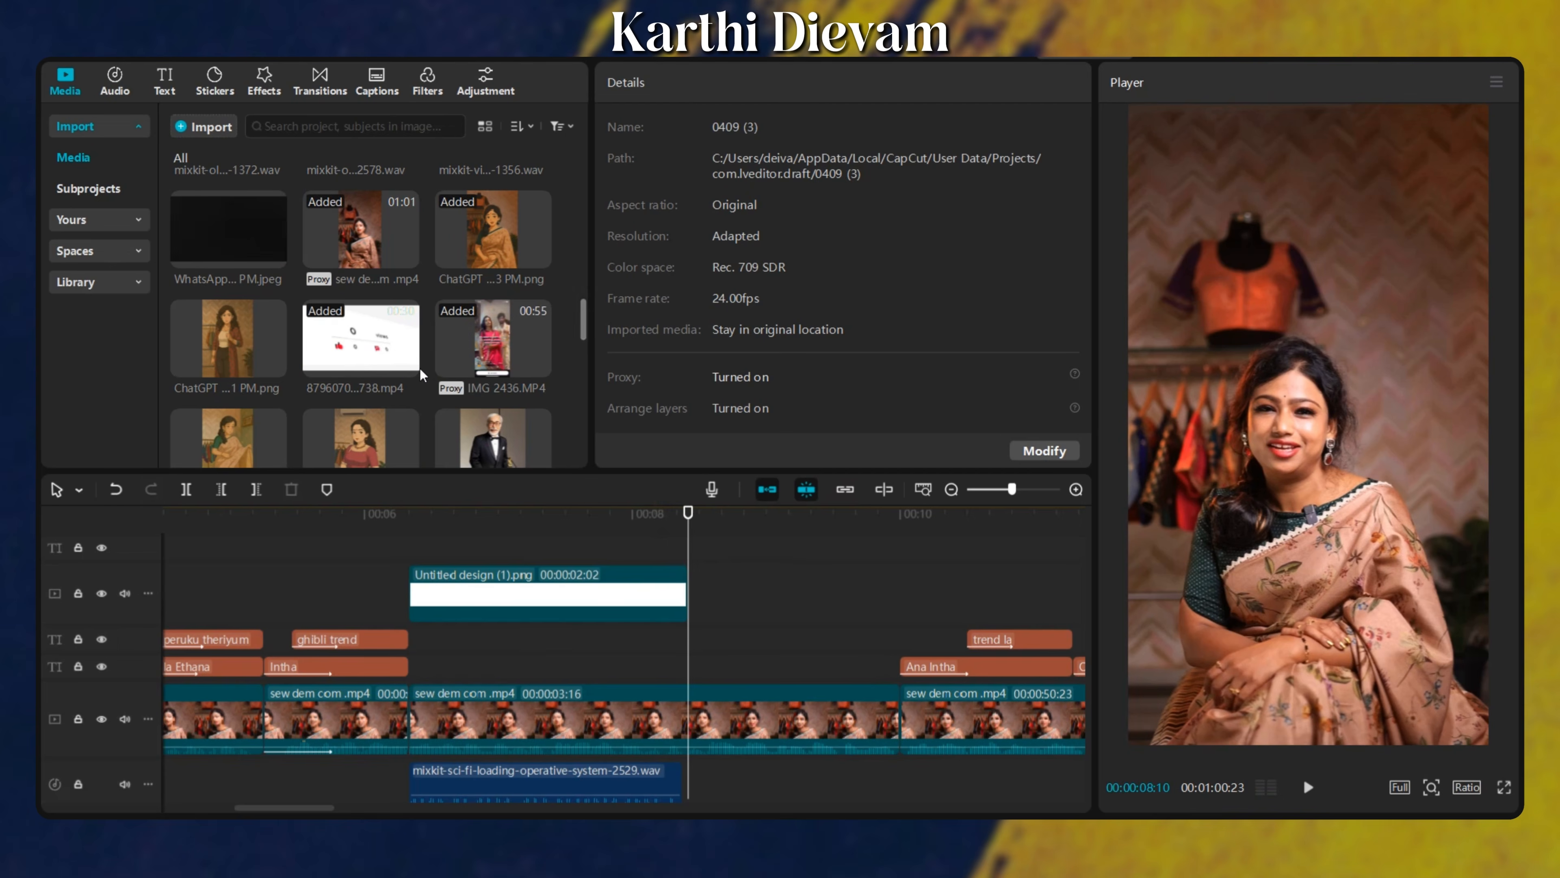
scroll(294, 382, down, 2)
scroll(294, 383, up, 3)
drag(218, 324, 693, 597)
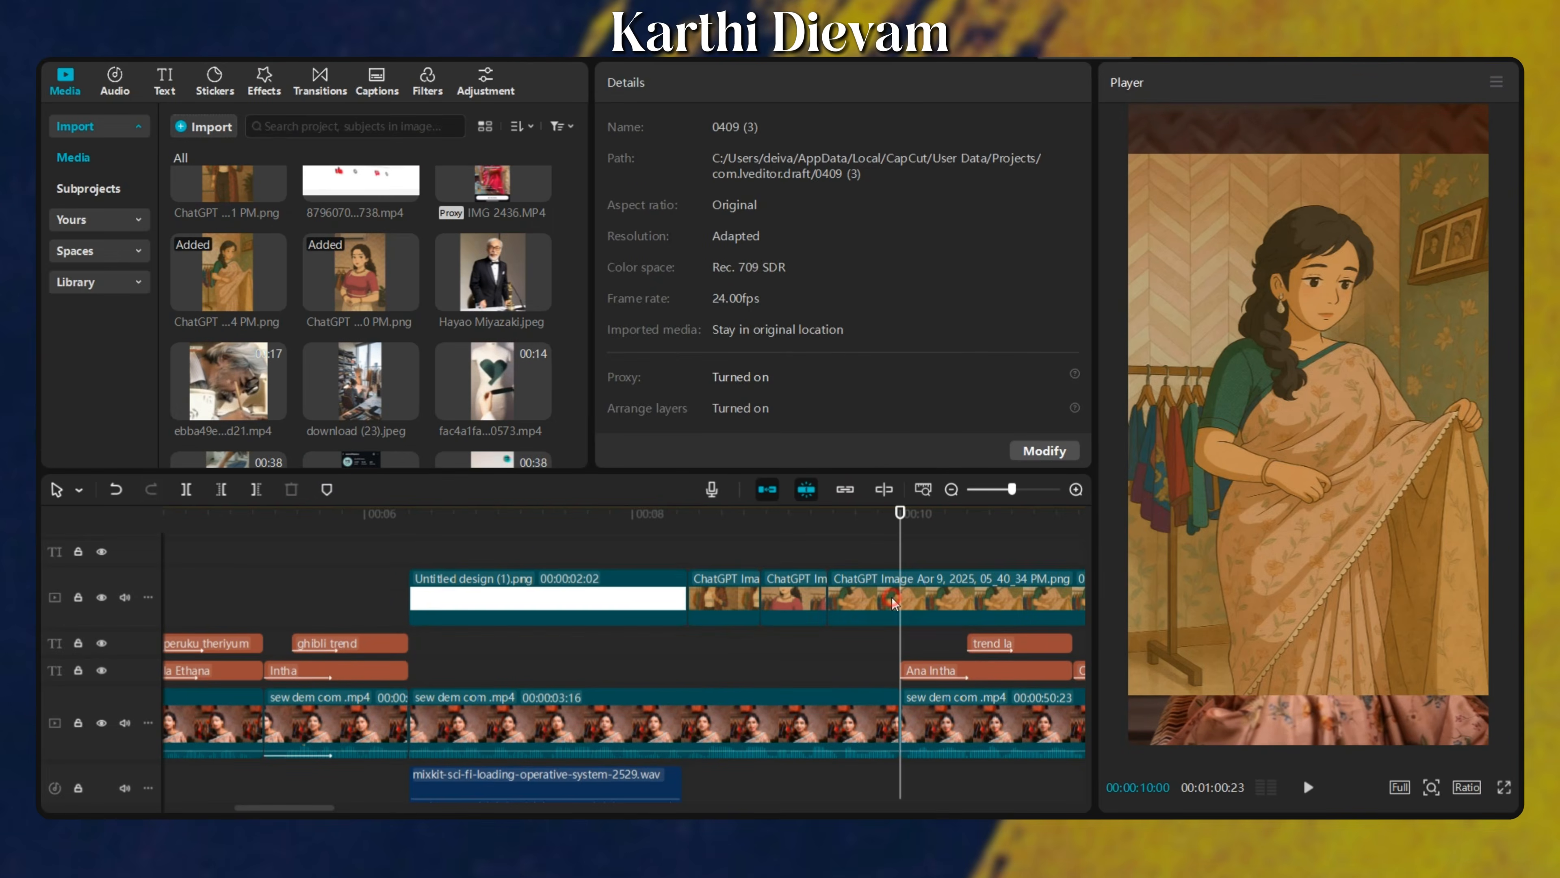
click(651, 668)
key(space)
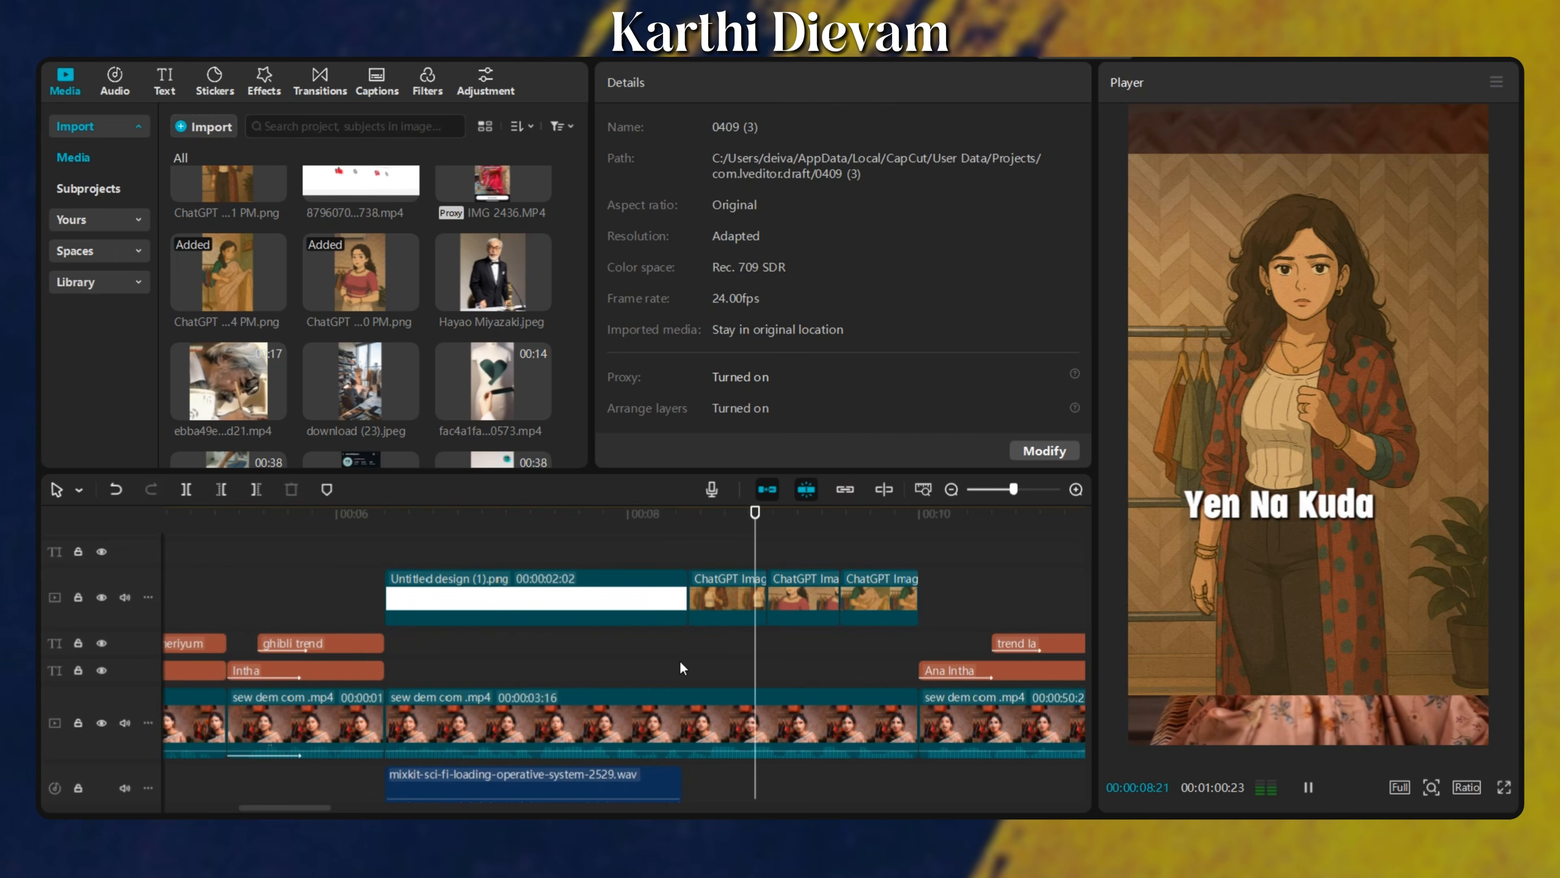
Enlarge the ChatGPT illustrations of women so they fill the whole vertical frame.
click(730, 552)
click(740, 615)
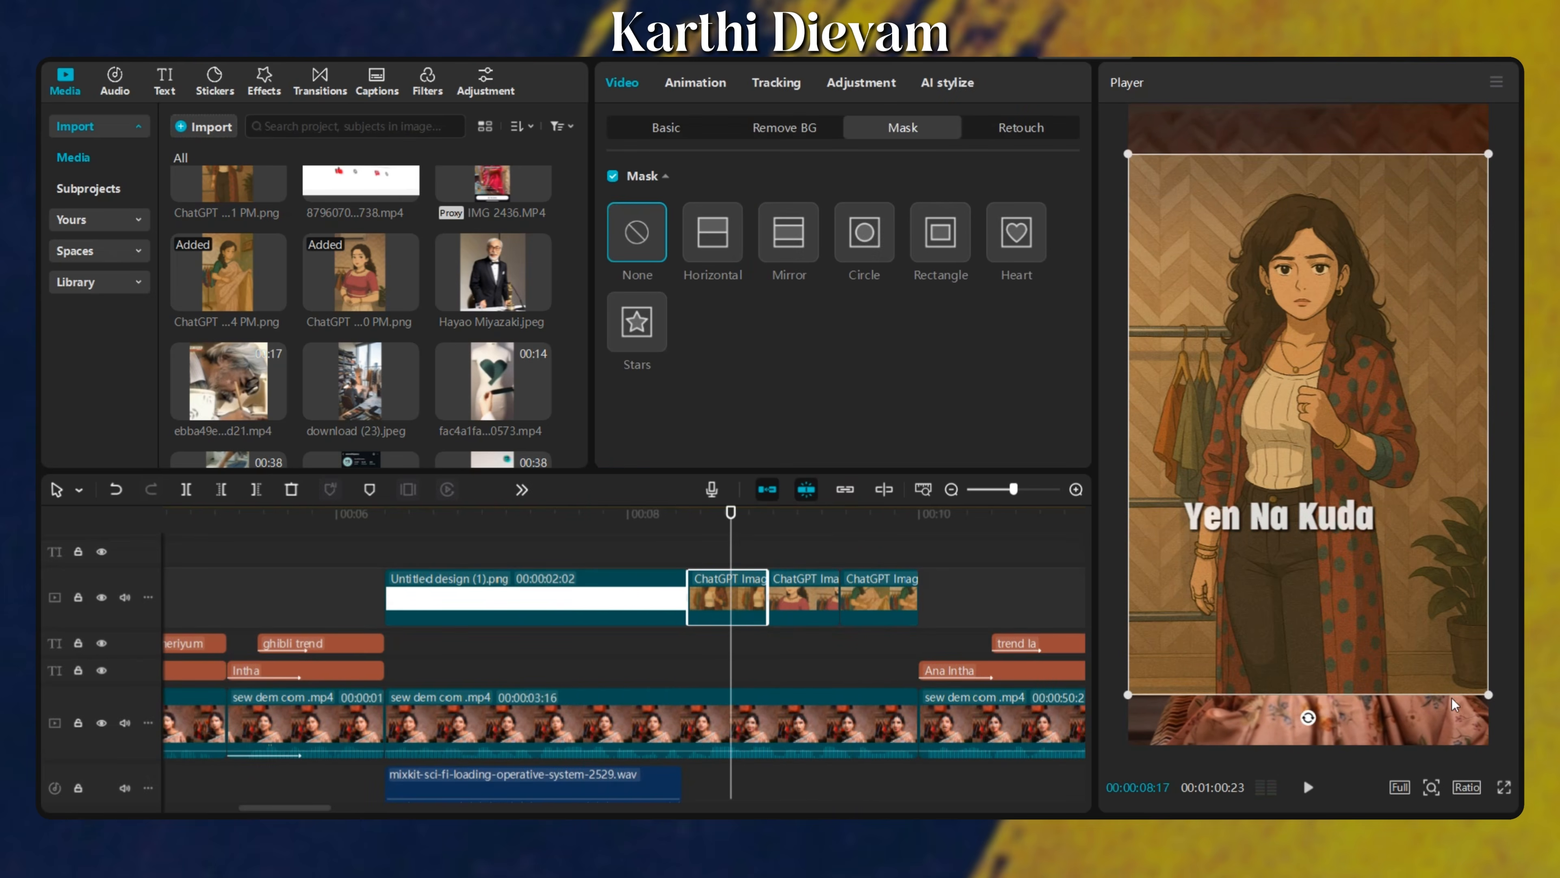
drag(1487, 695, 1527, 755)
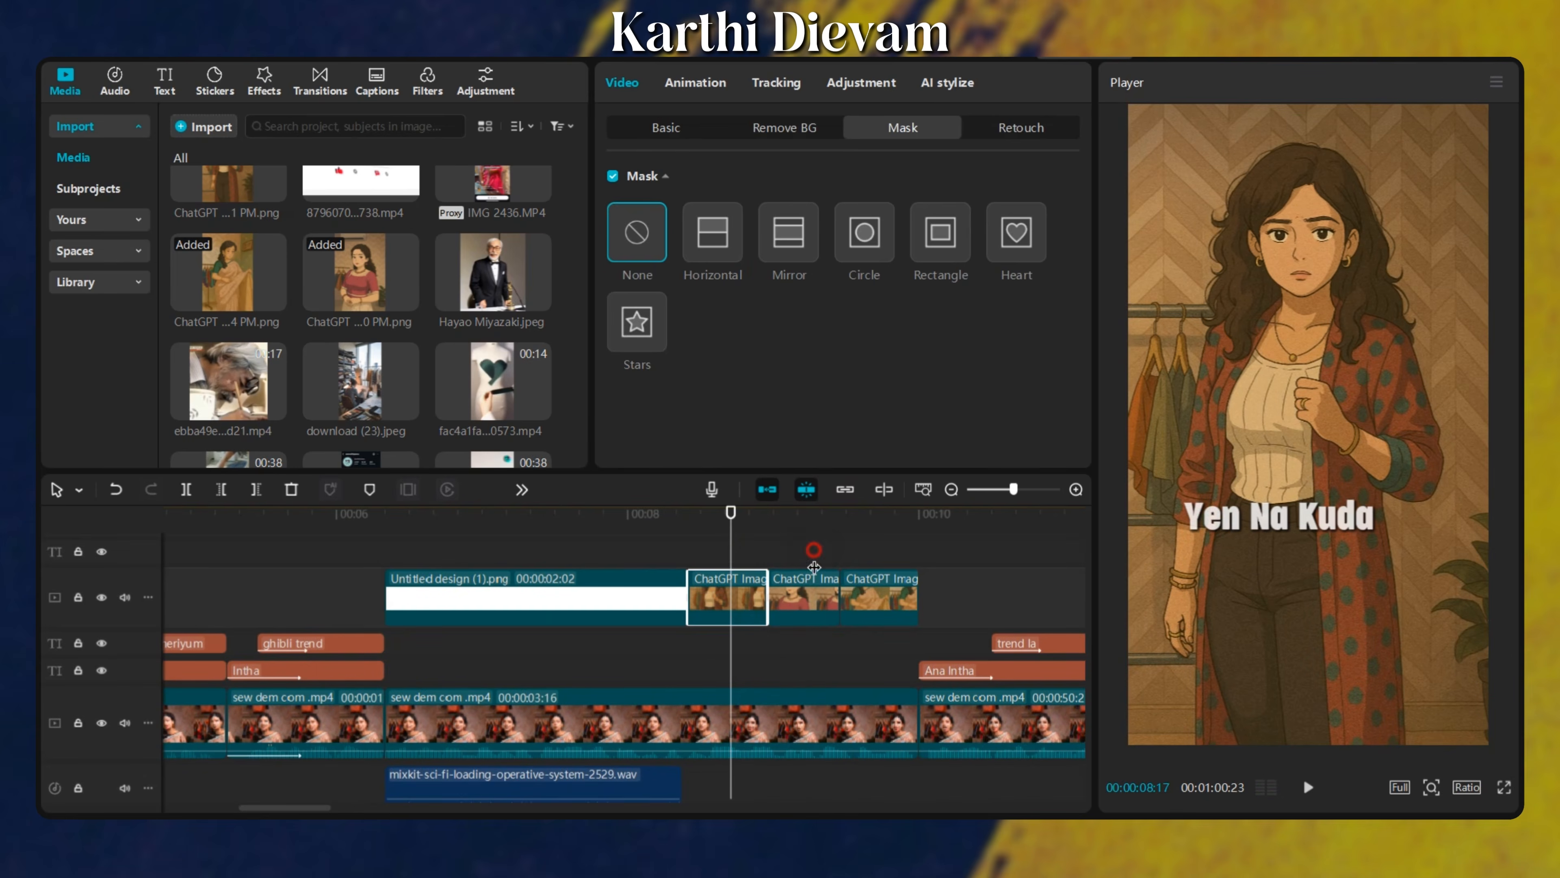
click(816, 551)
click(825, 597)
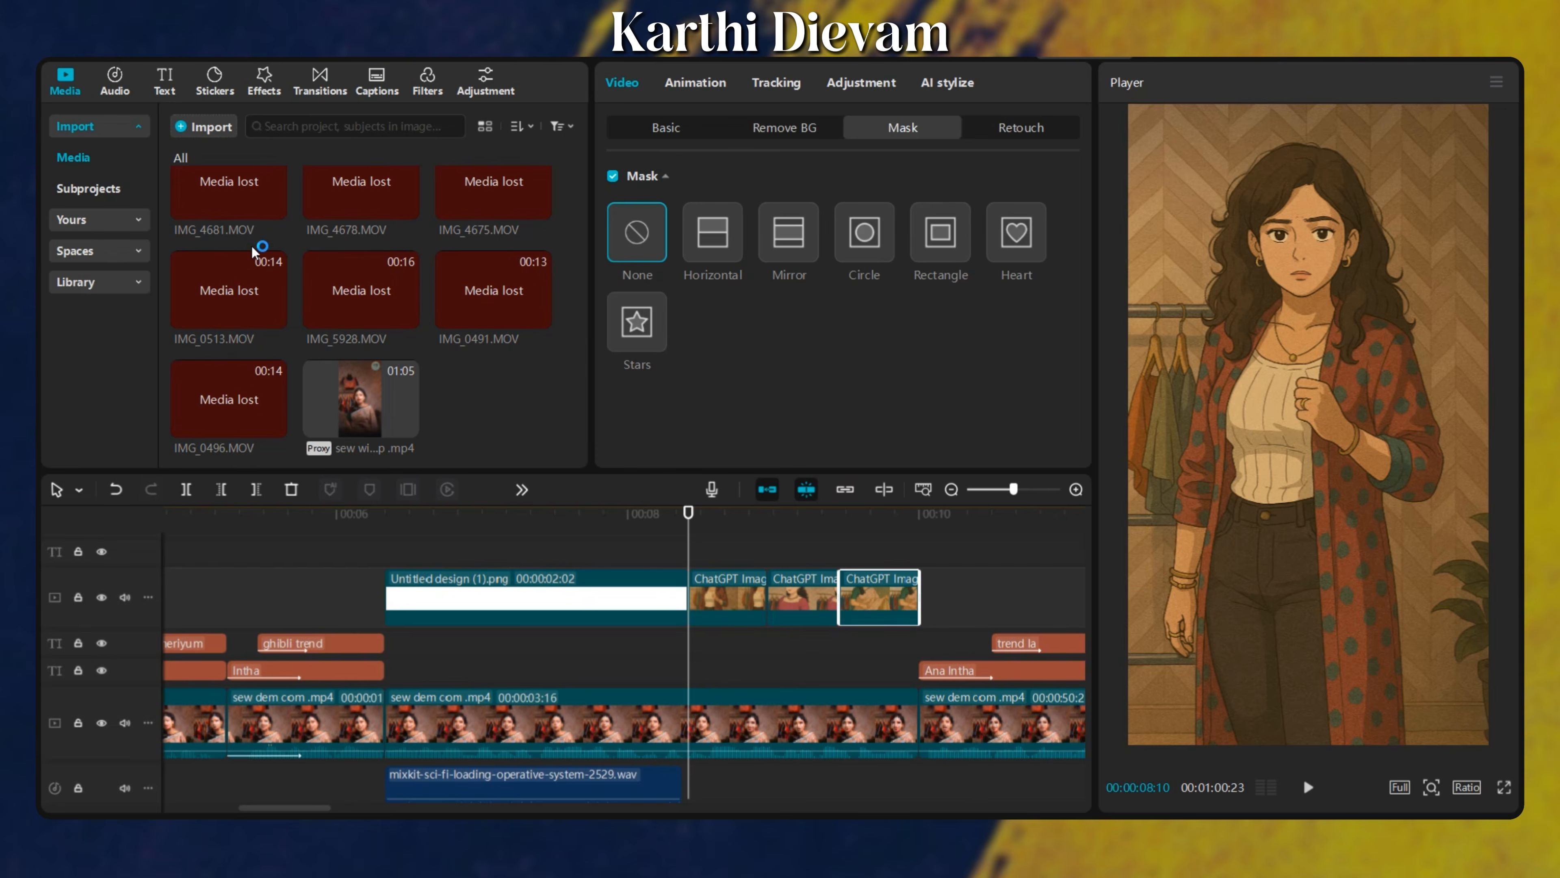
Place the black WhatsApp Image 2025-03-31 at 3.06.16 PM.jpeg above the three illustrations from 00:00:08:10 and trim its end to 00:00:10:00.
scroll(257, 278, up, 3)
scroll(246, 280, up, 5)
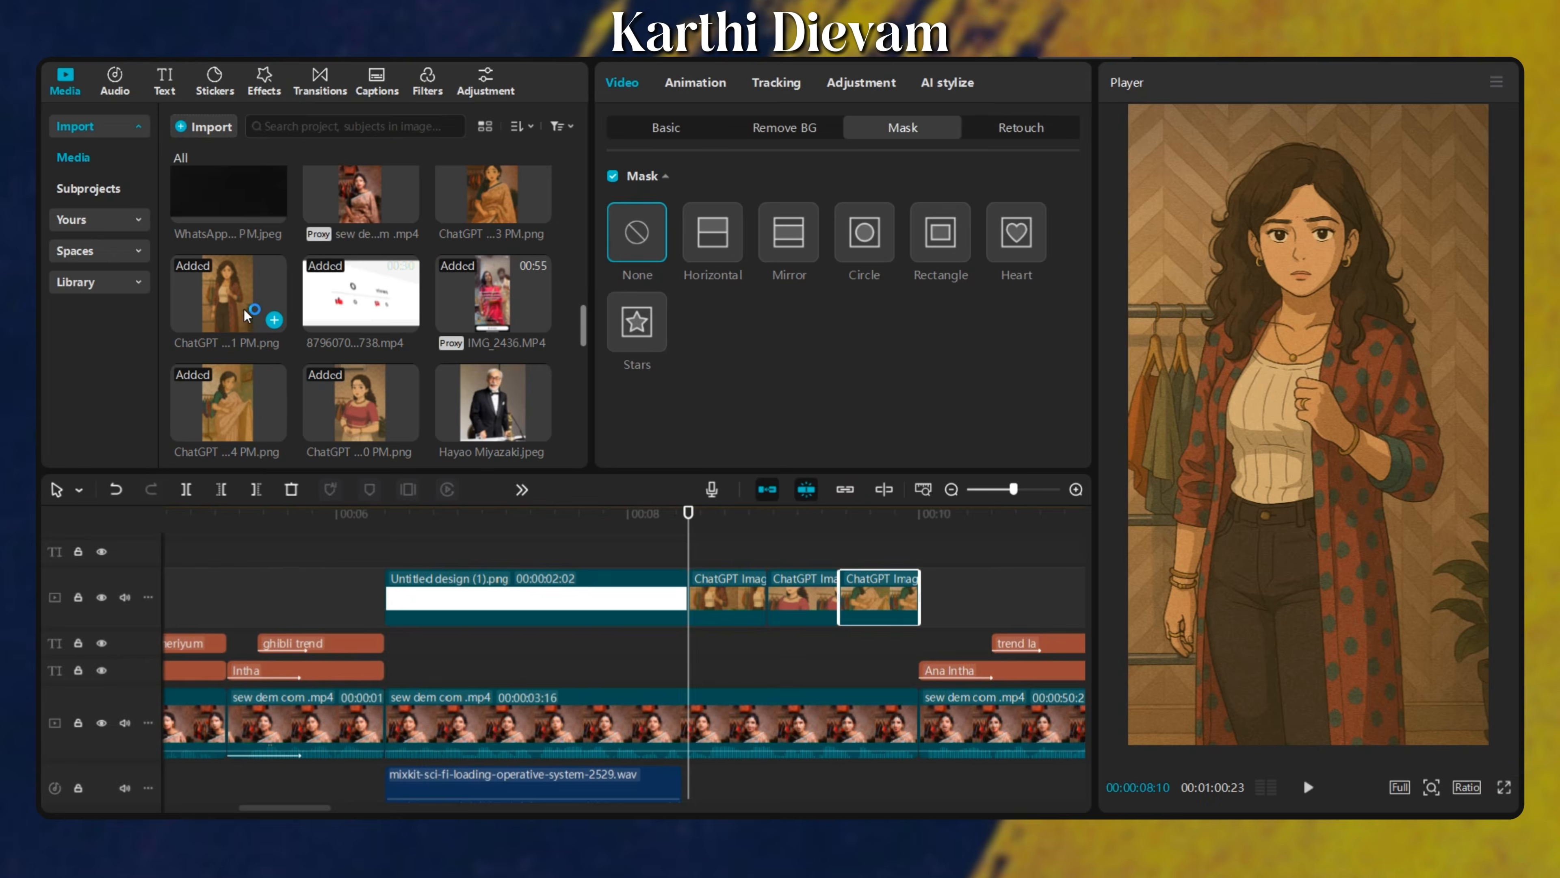
drag(225, 283, 739, 602)
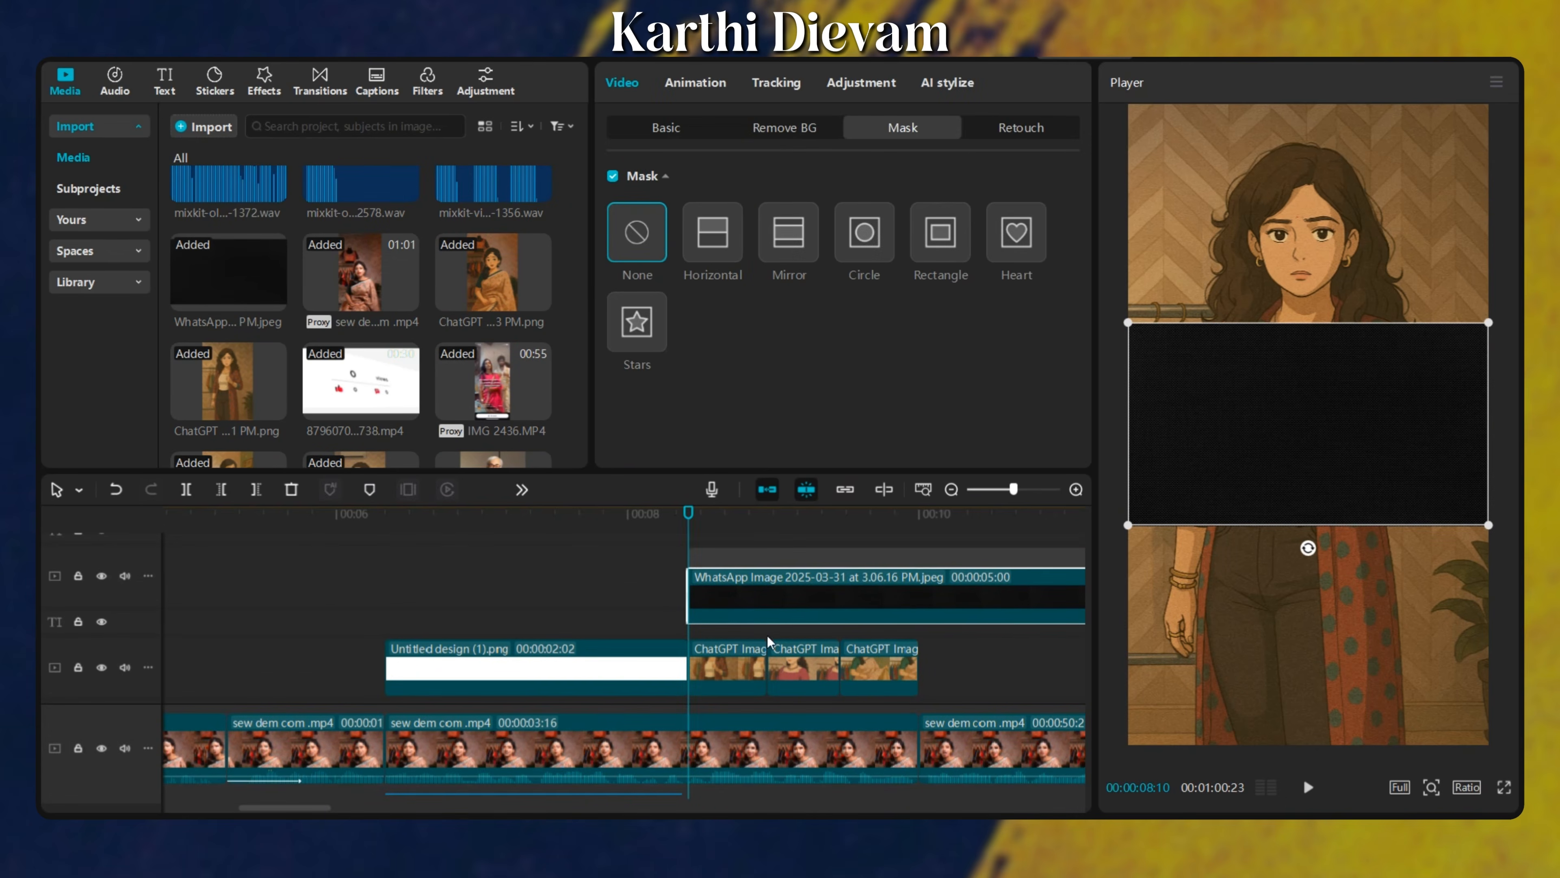
drag(906, 530, 921, 559)
click(913, 575)
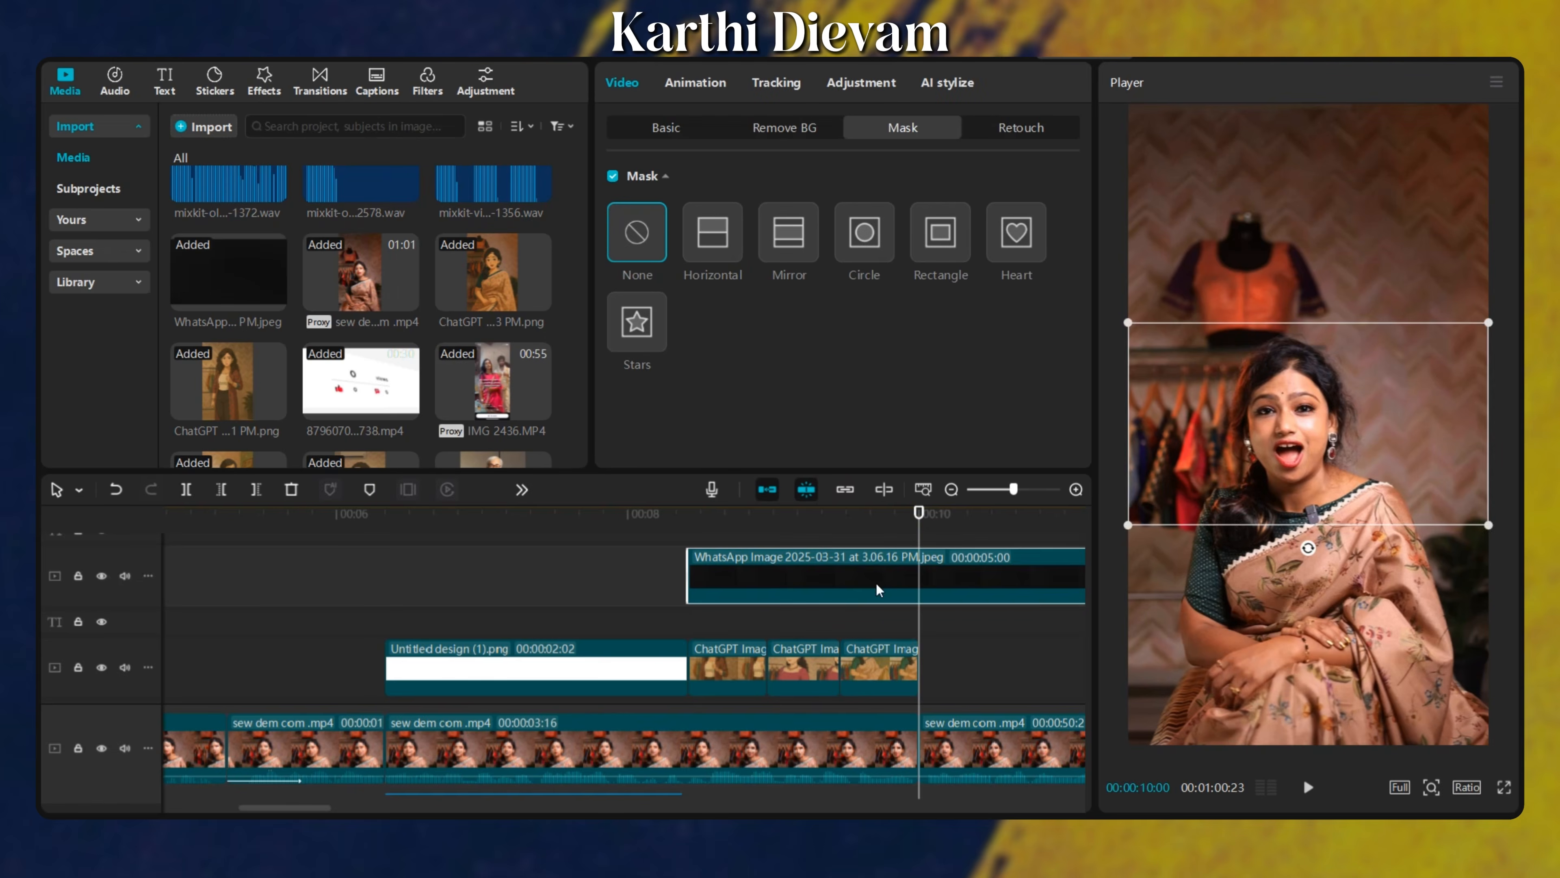
key(w)
Rotate the black WhatsApp texture image to -90° and scale it to 190% to cover the frame.
click(805, 528)
drag(1311, 550, 1473, 429)
drag(1411, 605, 1521, 775)
Set the texture image's blend mode to Screen with 76% opacity and preview the result over the illustrations.
click(639, 130)
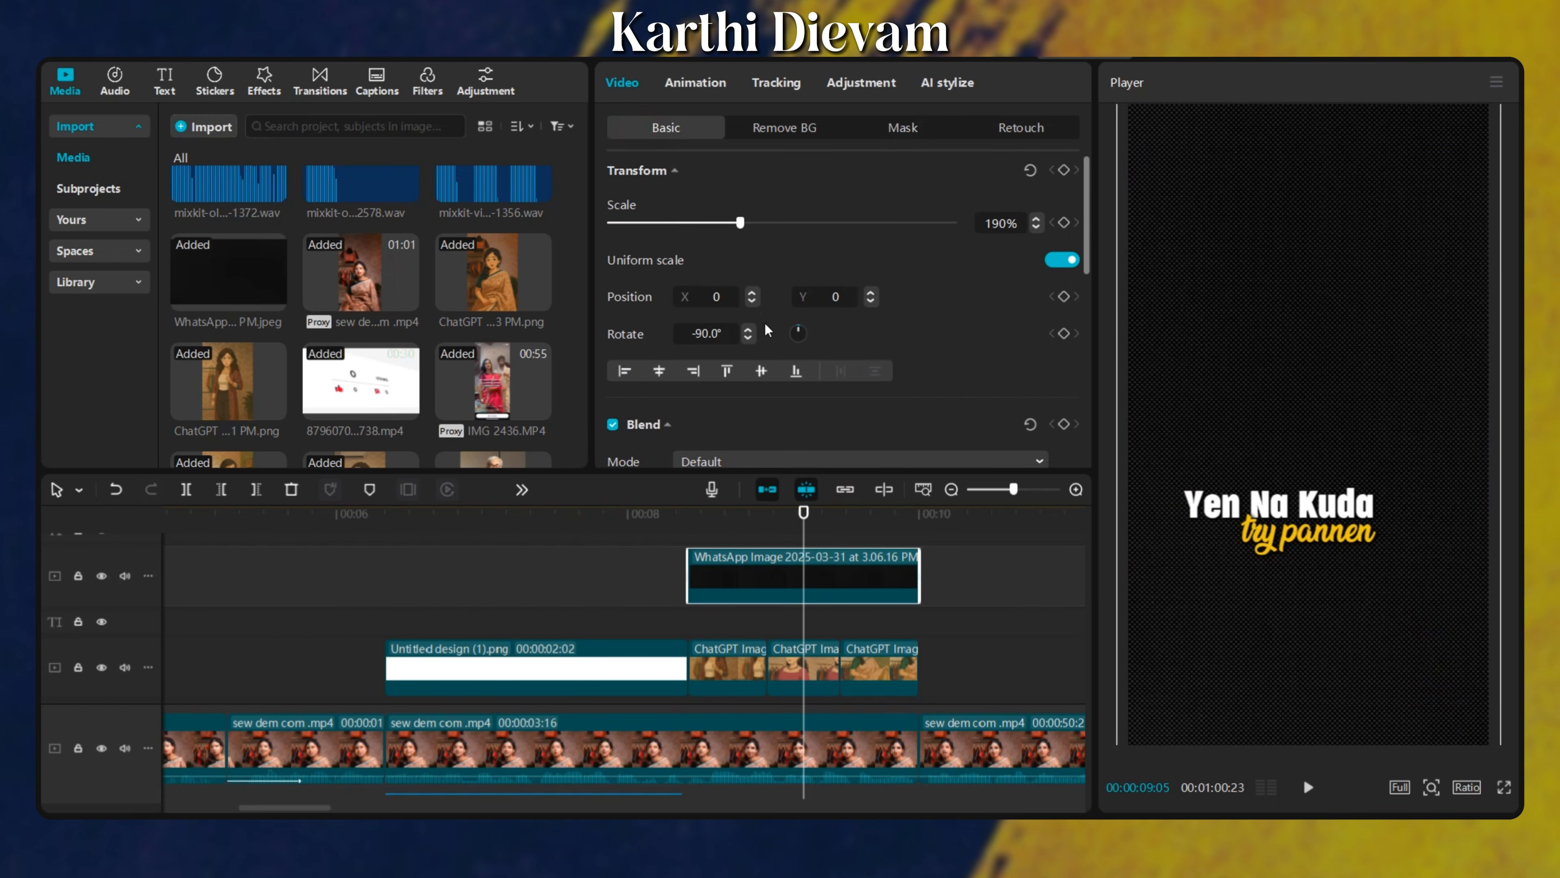
scroll(761, 374, down, 1)
click(757, 425)
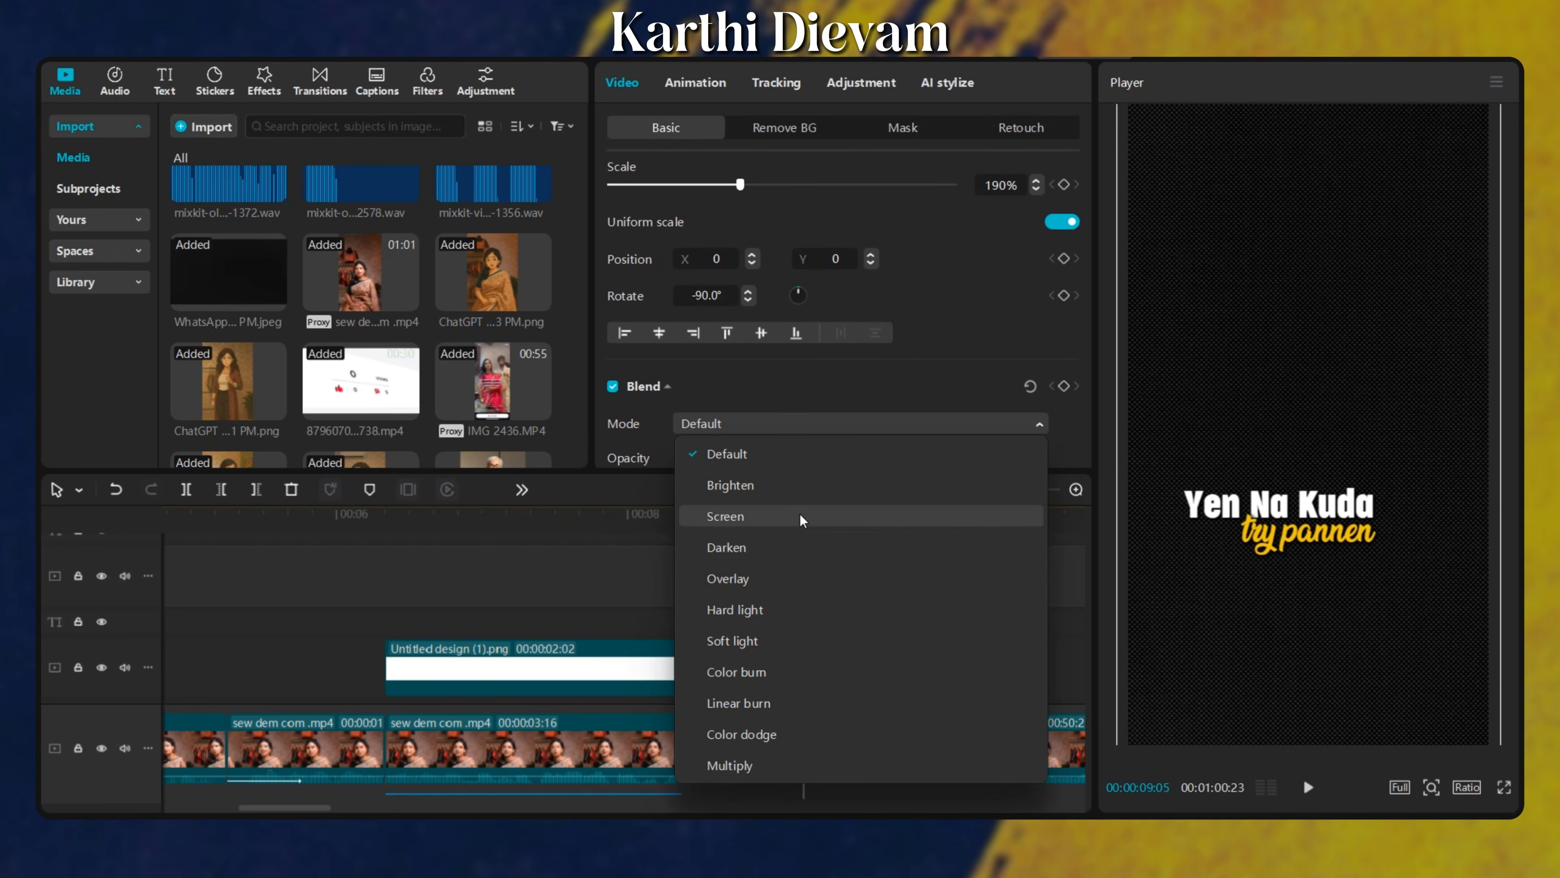
click(820, 518)
scroll(802, 348, down, 5)
scroll(802, 348, up, 2)
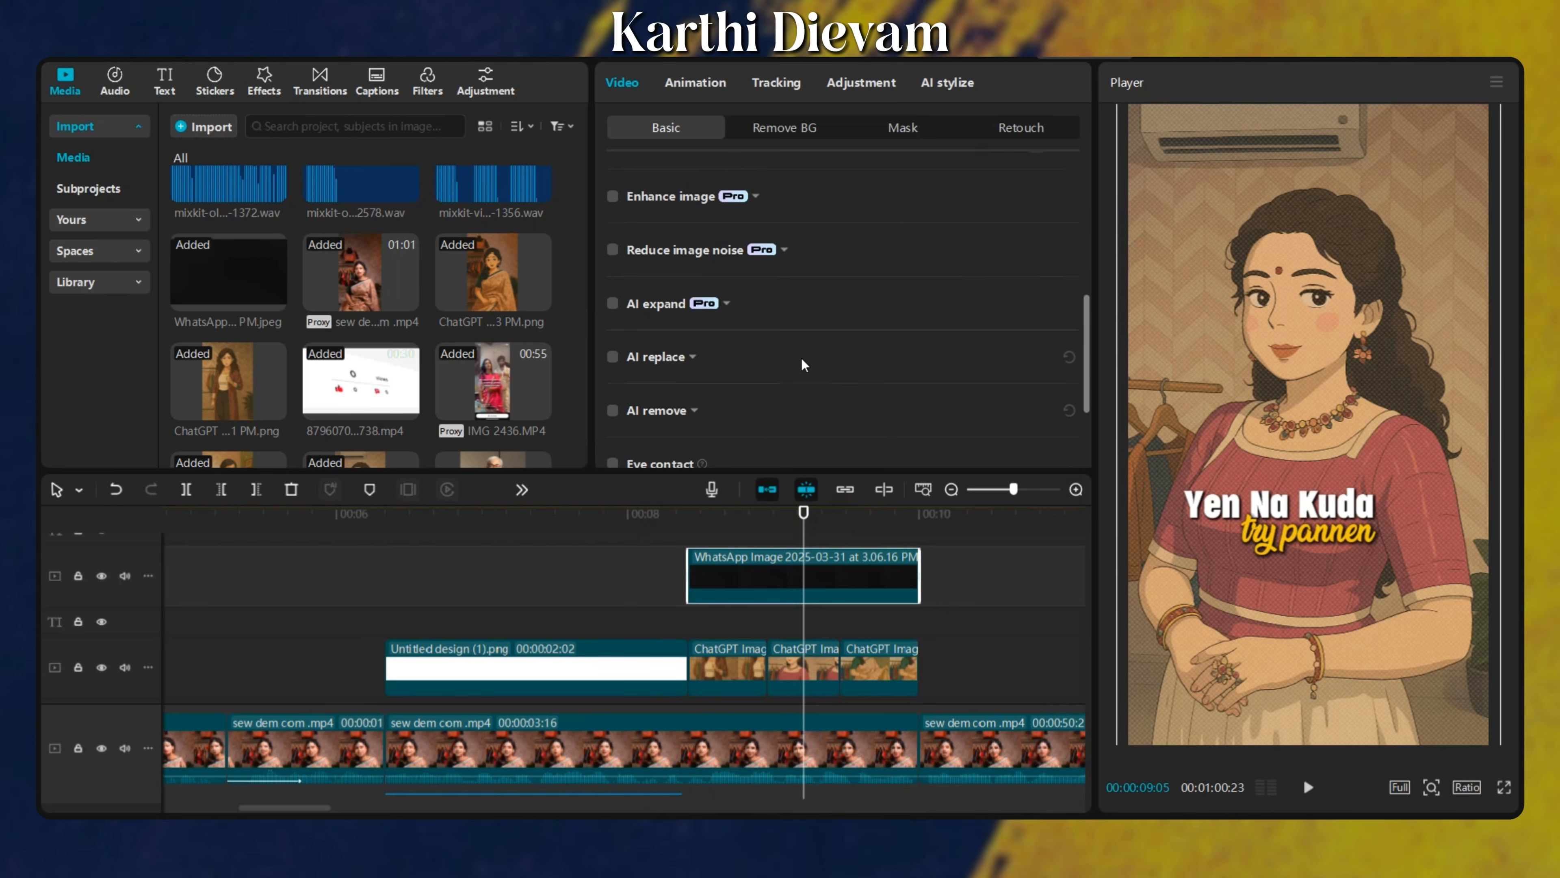
drag(886, 289, 866, 303)
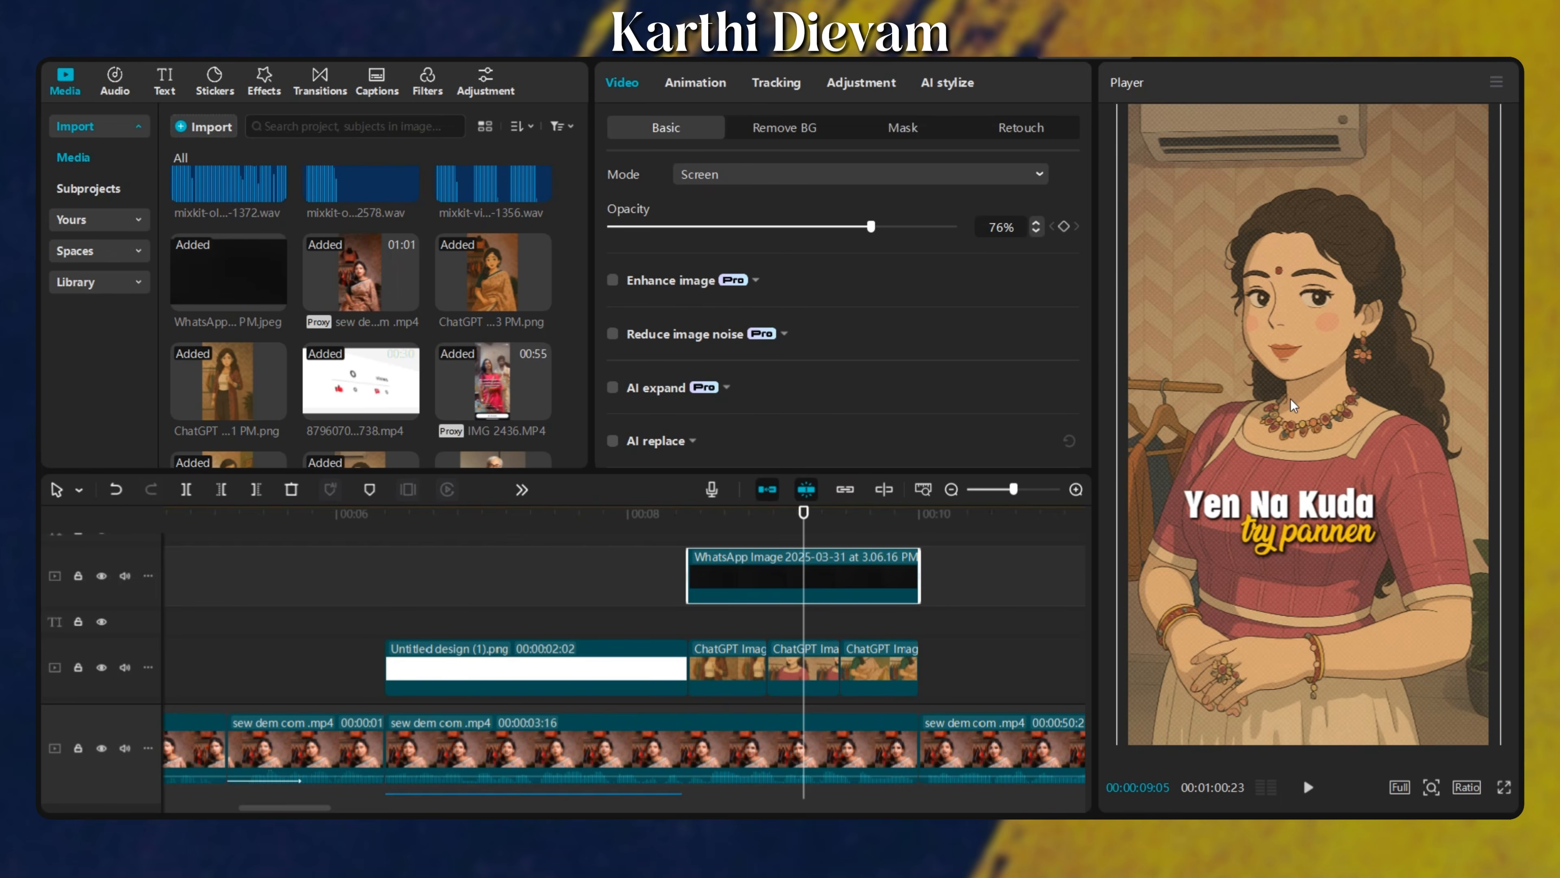
click(594, 590)
key(space)
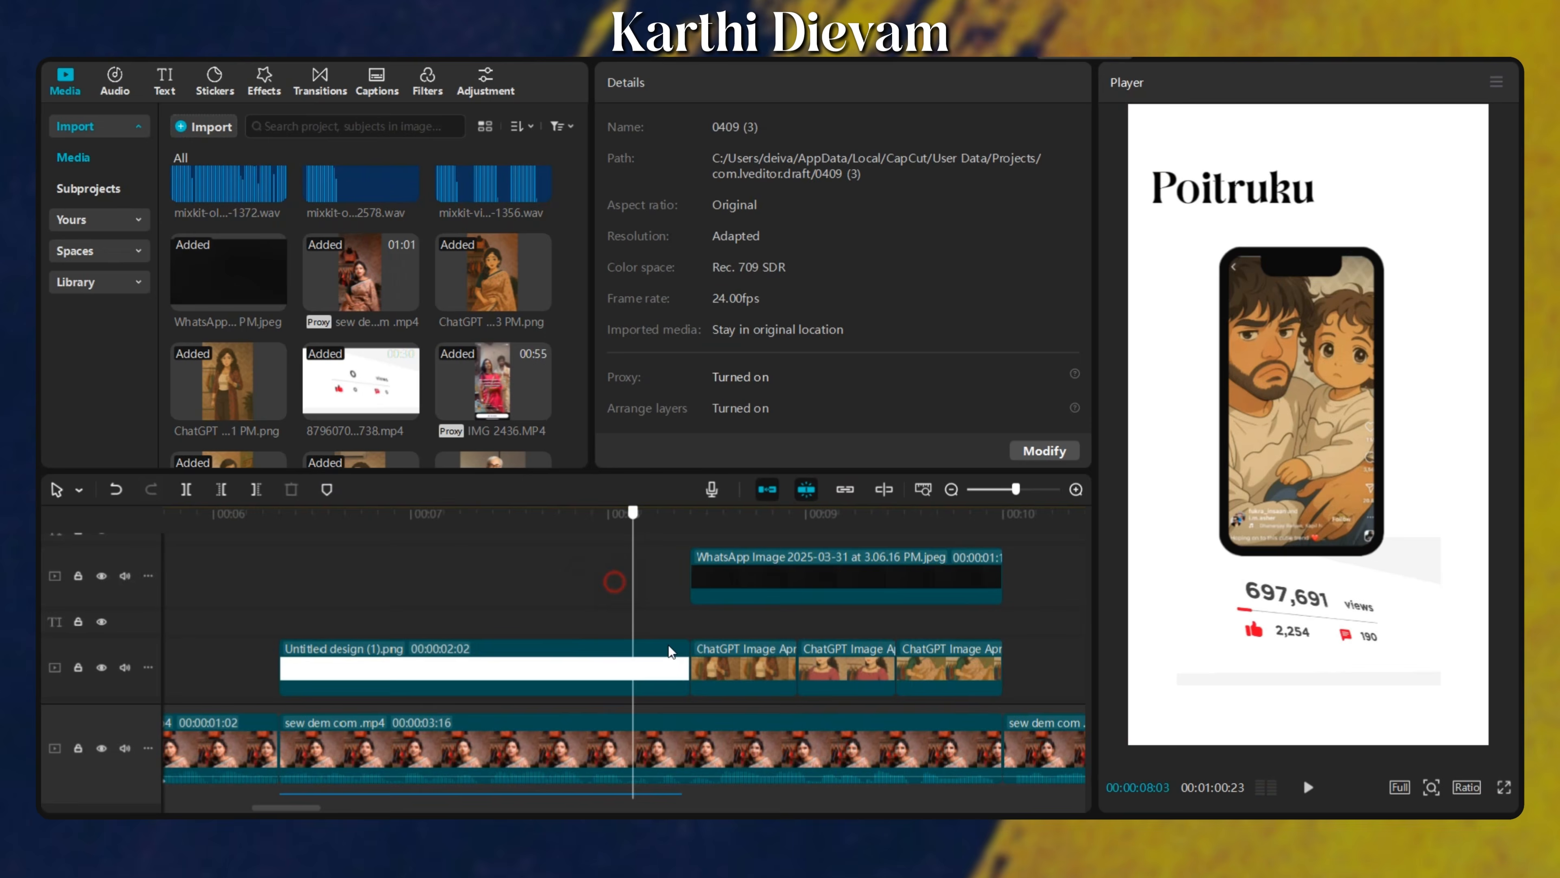
Copy the second short sound effect from the start of the timeline to 00:00:08:10, where the first illustration begins.
scroll(481, 696, down, 4)
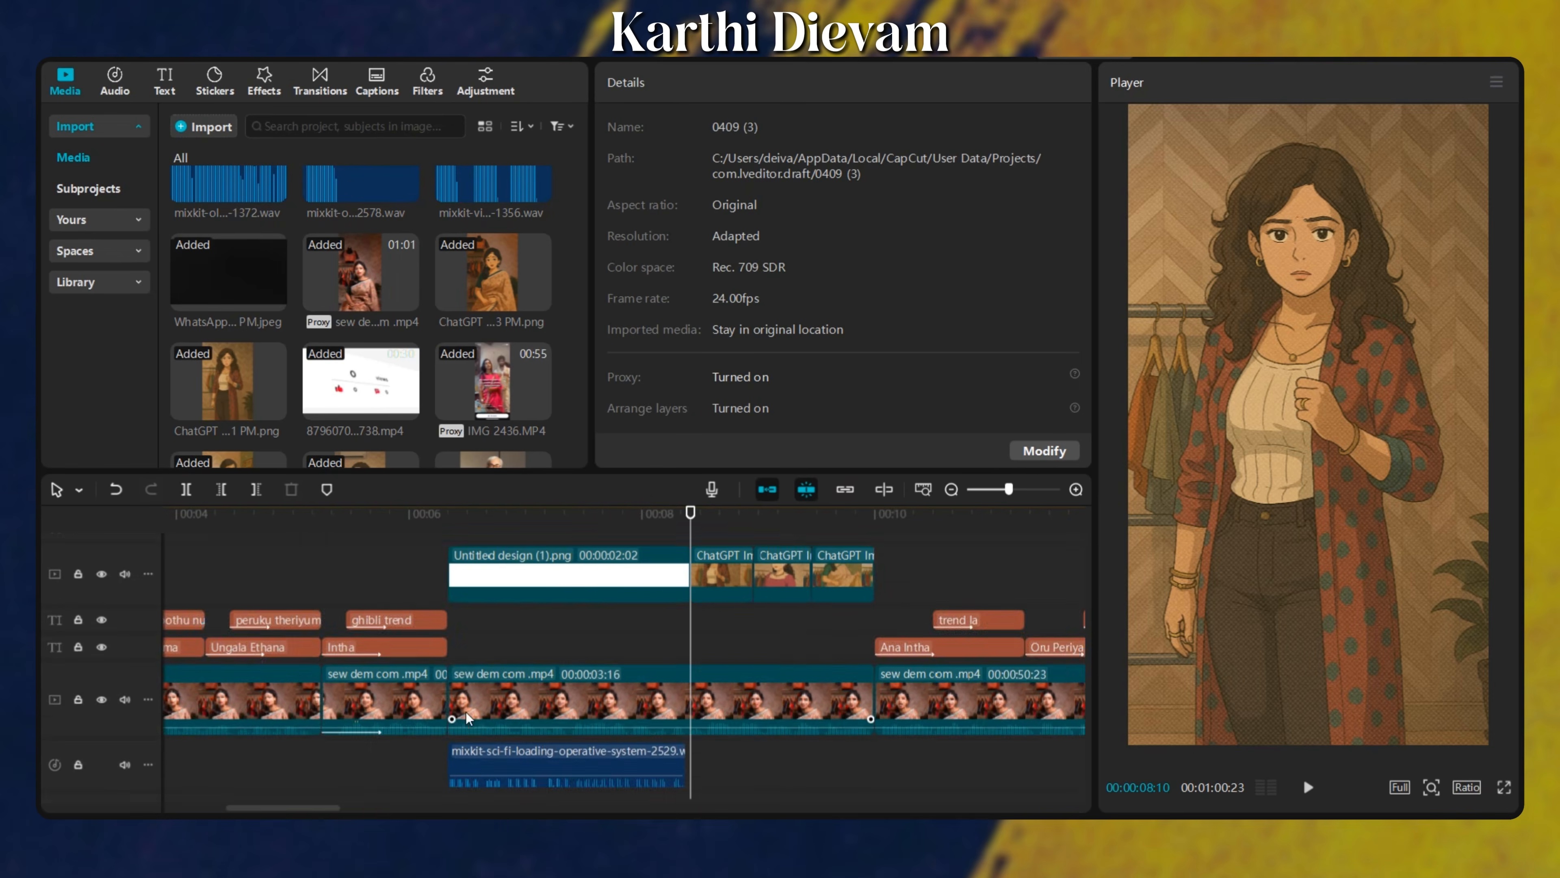
ctrl+scroll(293, 677, down, 2)
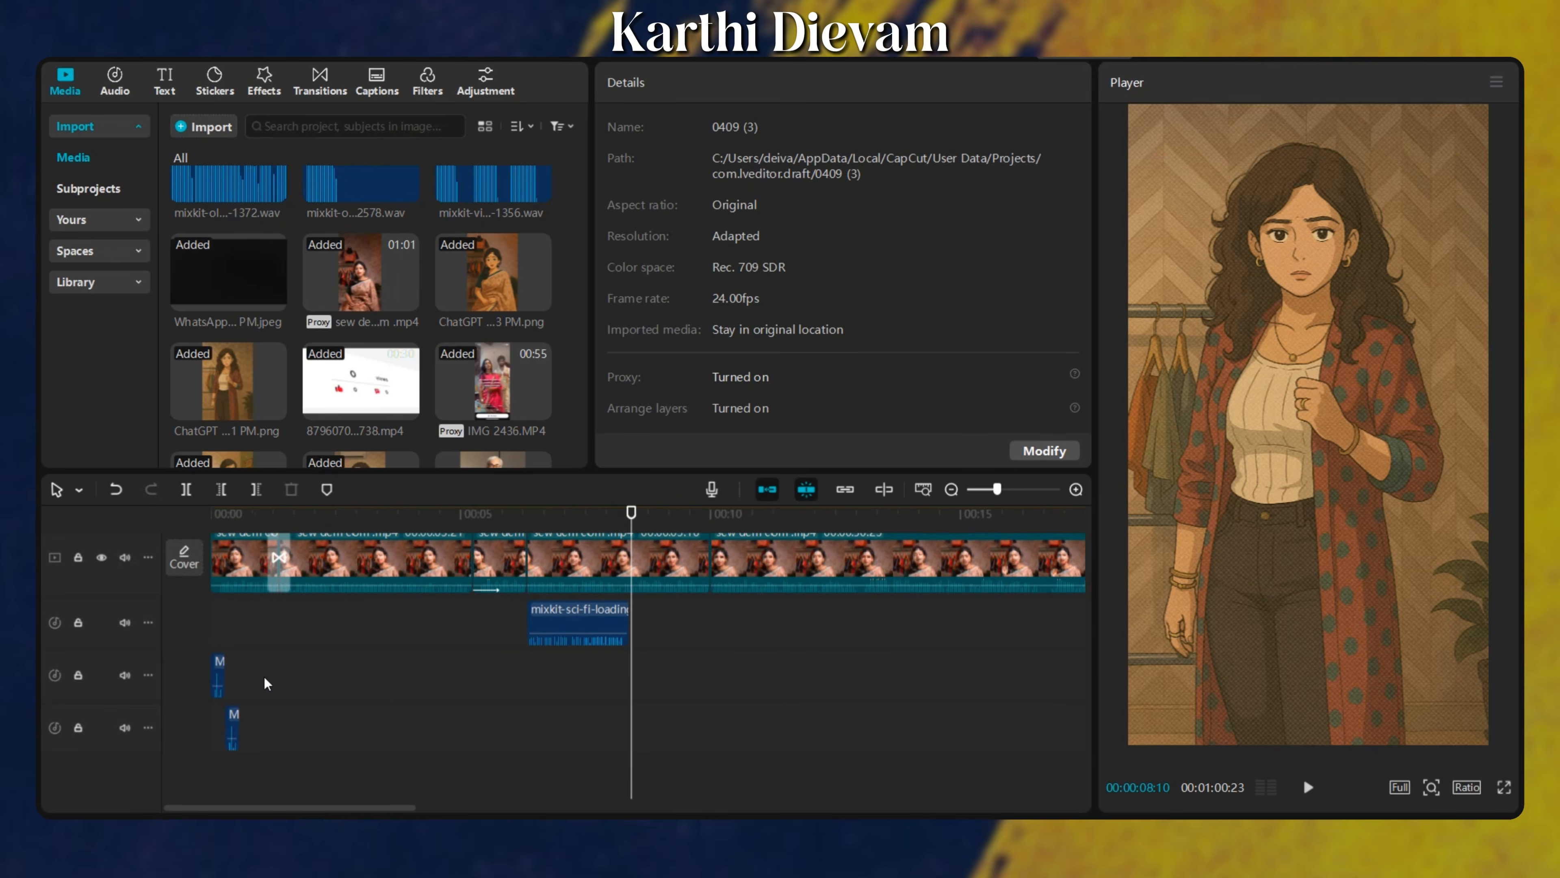
click(231, 725)
key(ctrl+v)
scroll(642, 703, up, 4)
ctrl+scroll(654, 645, up, 3)
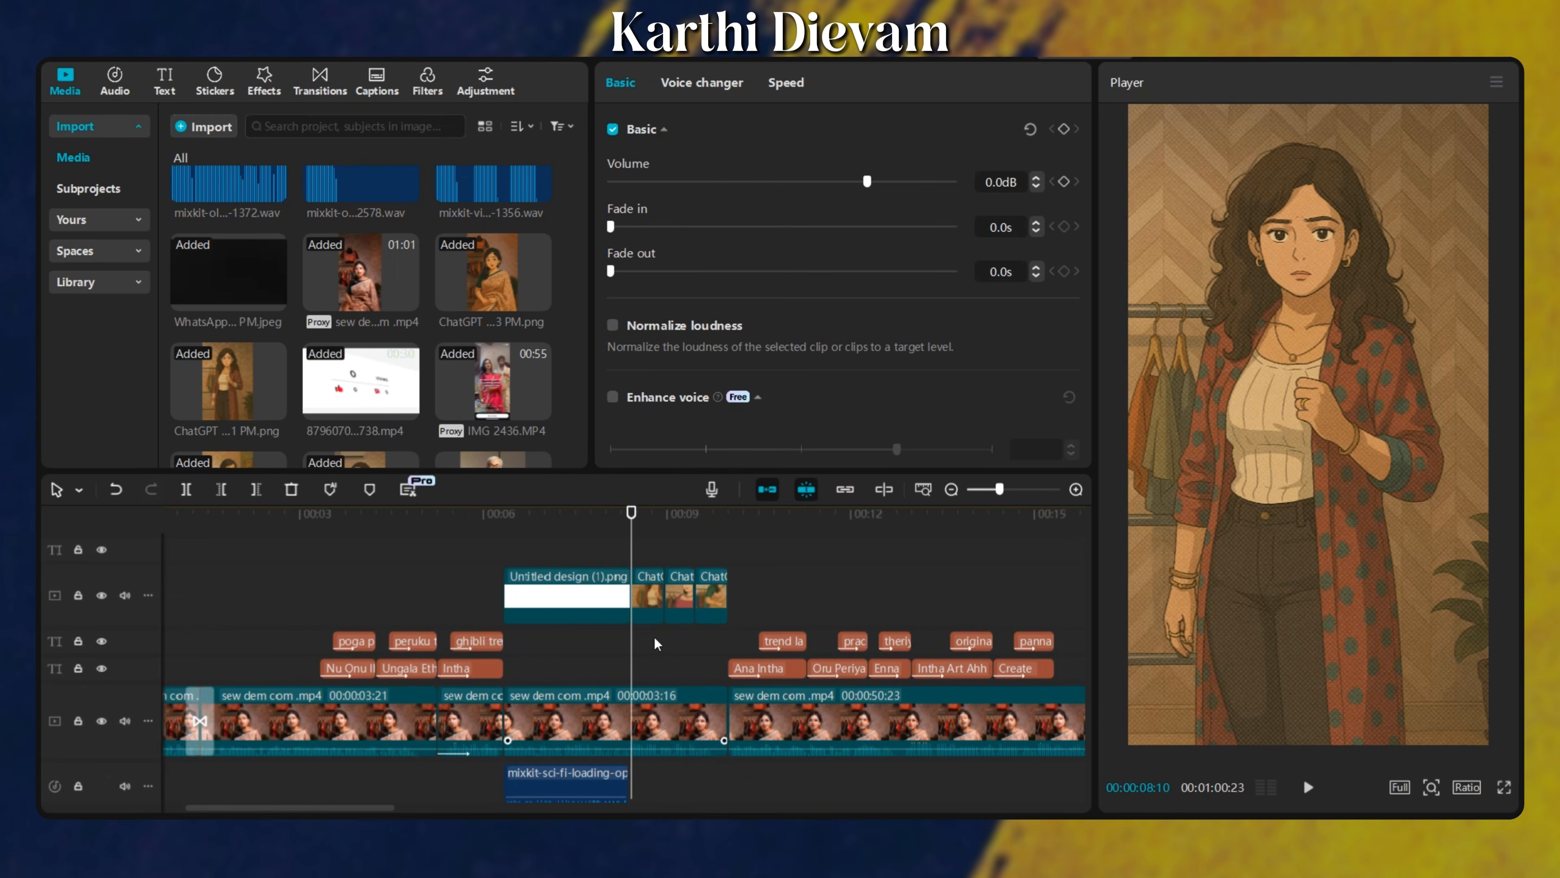
Paste the same short sound effect at 00:00:08:23 and 00:00:09:11, where the second and third illustrations begin.
click(655, 645)
drag(674, 666, 662, 677)
key(ctrl+v)
scroll(666, 676, up, 4)
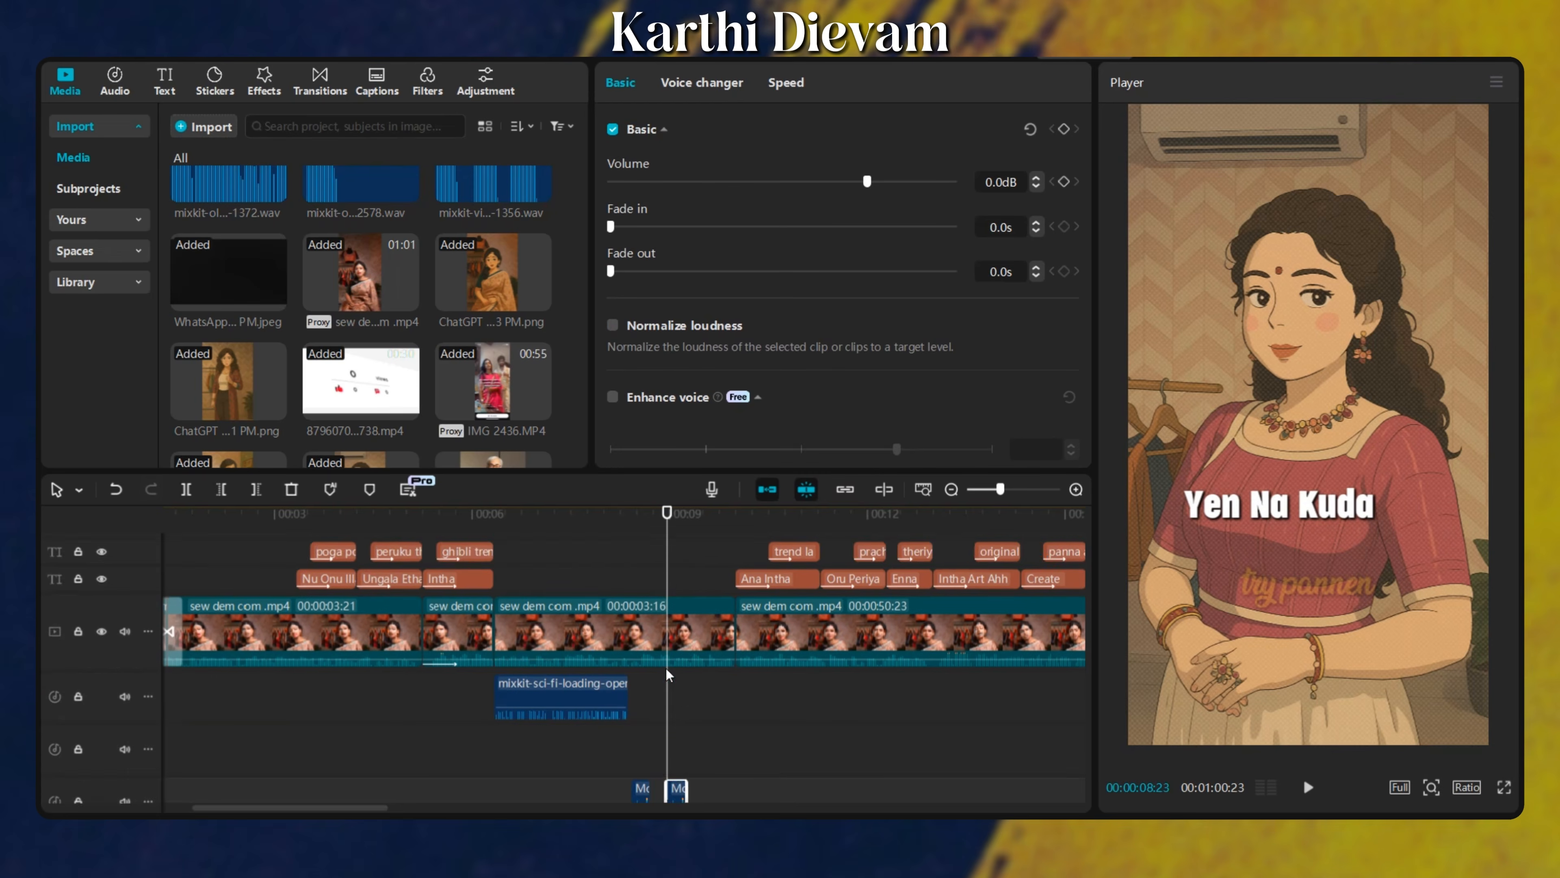
click(692, 679)
click(694, 628)
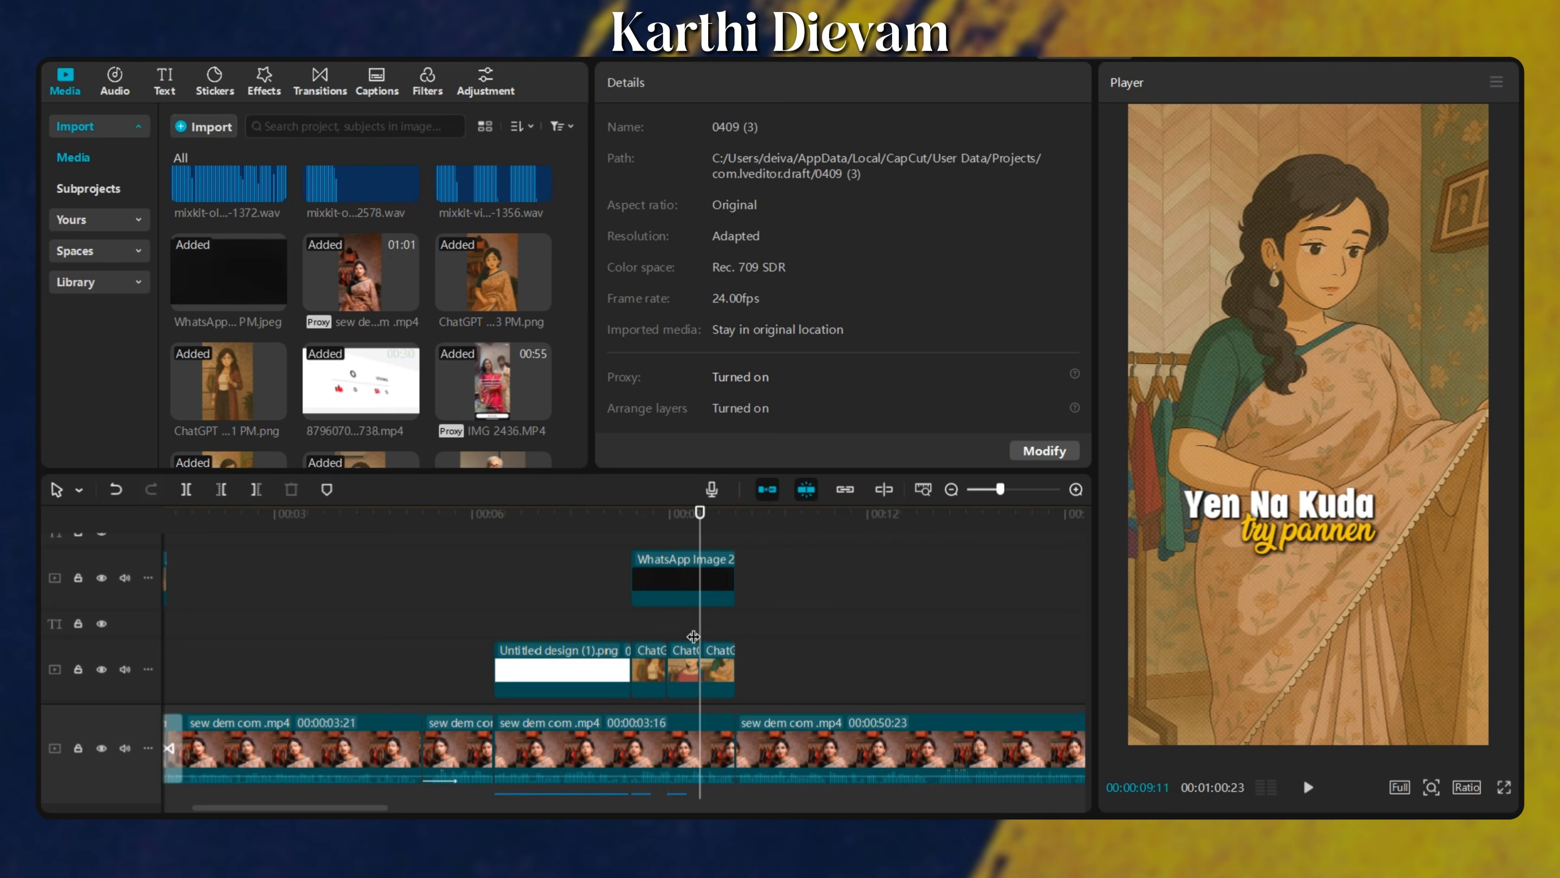
key(ctrl+v)
Play the reel from the beginning to review the phone section and the illustrations with their sound effects.
click(553, 607)
drag(553, 608, 35, 649)
scroll(310, 630, up, 4)
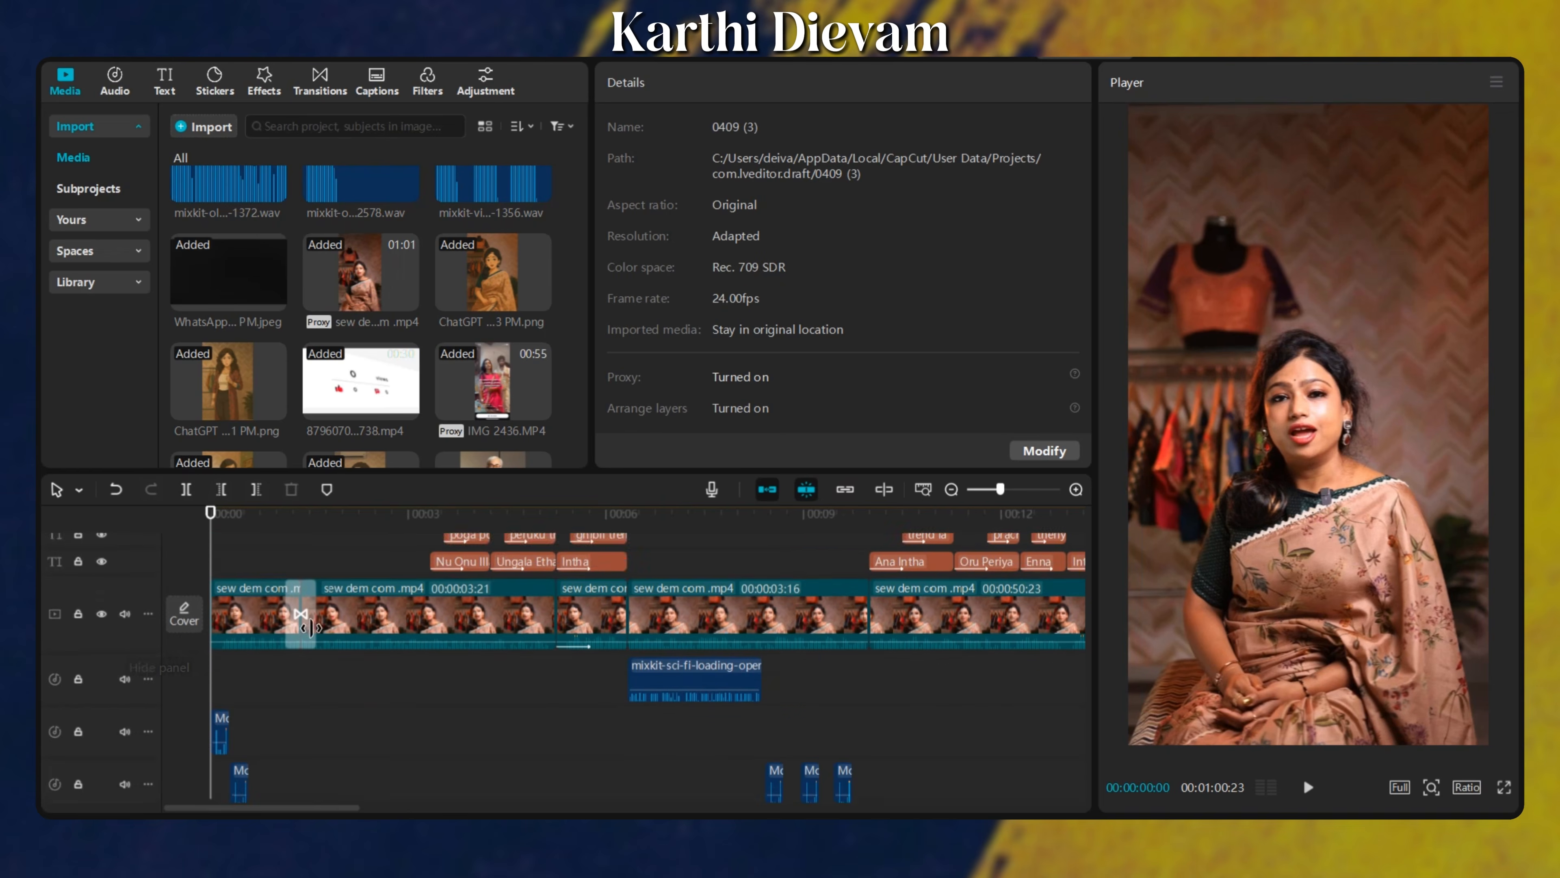
key(space)
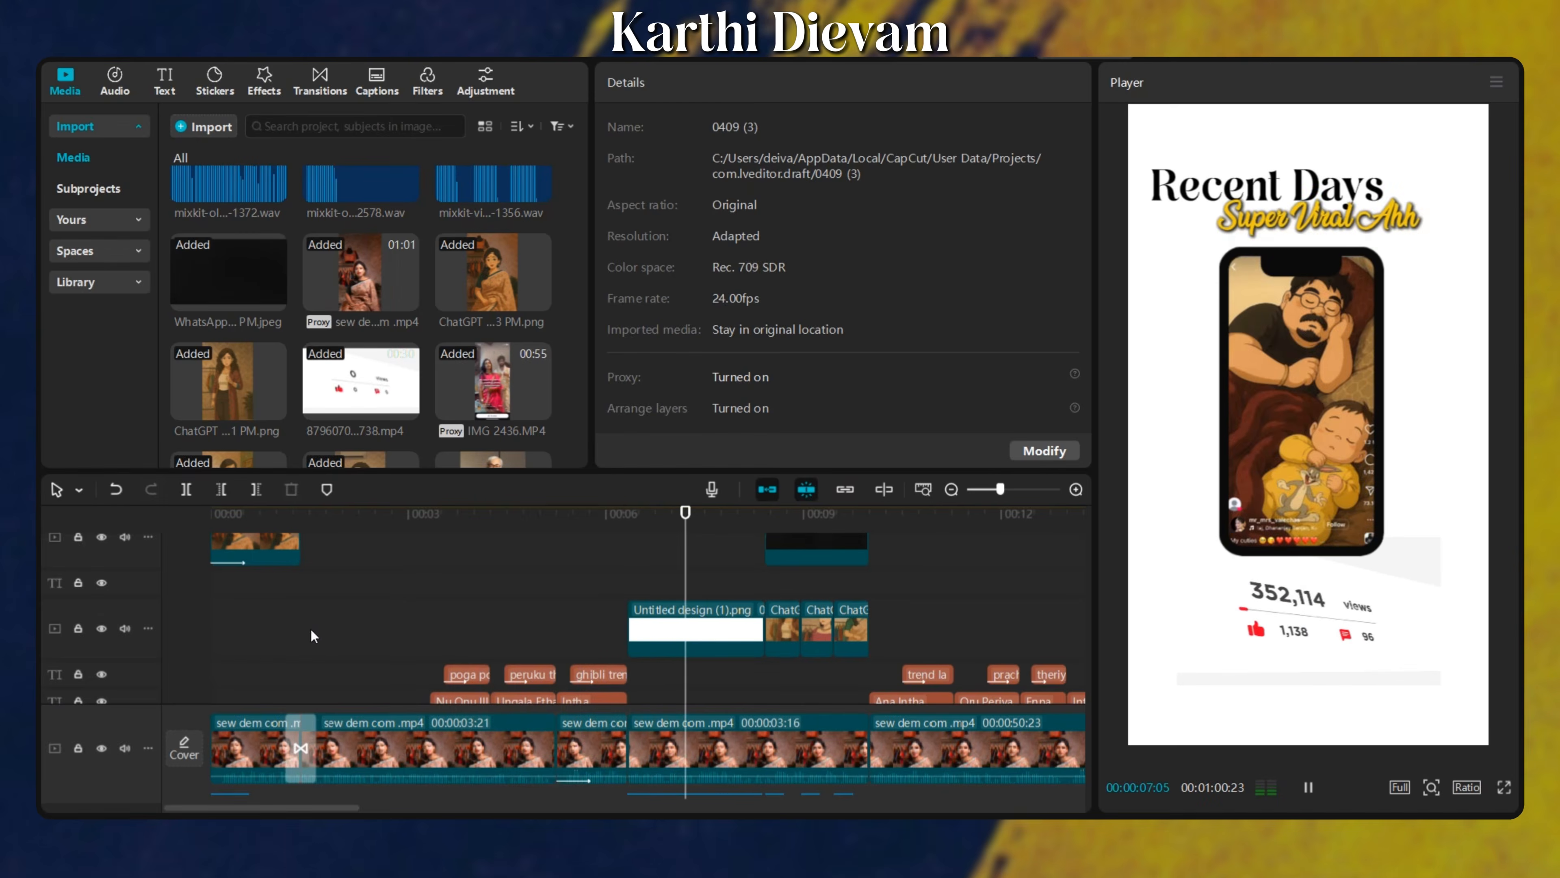
key(space)
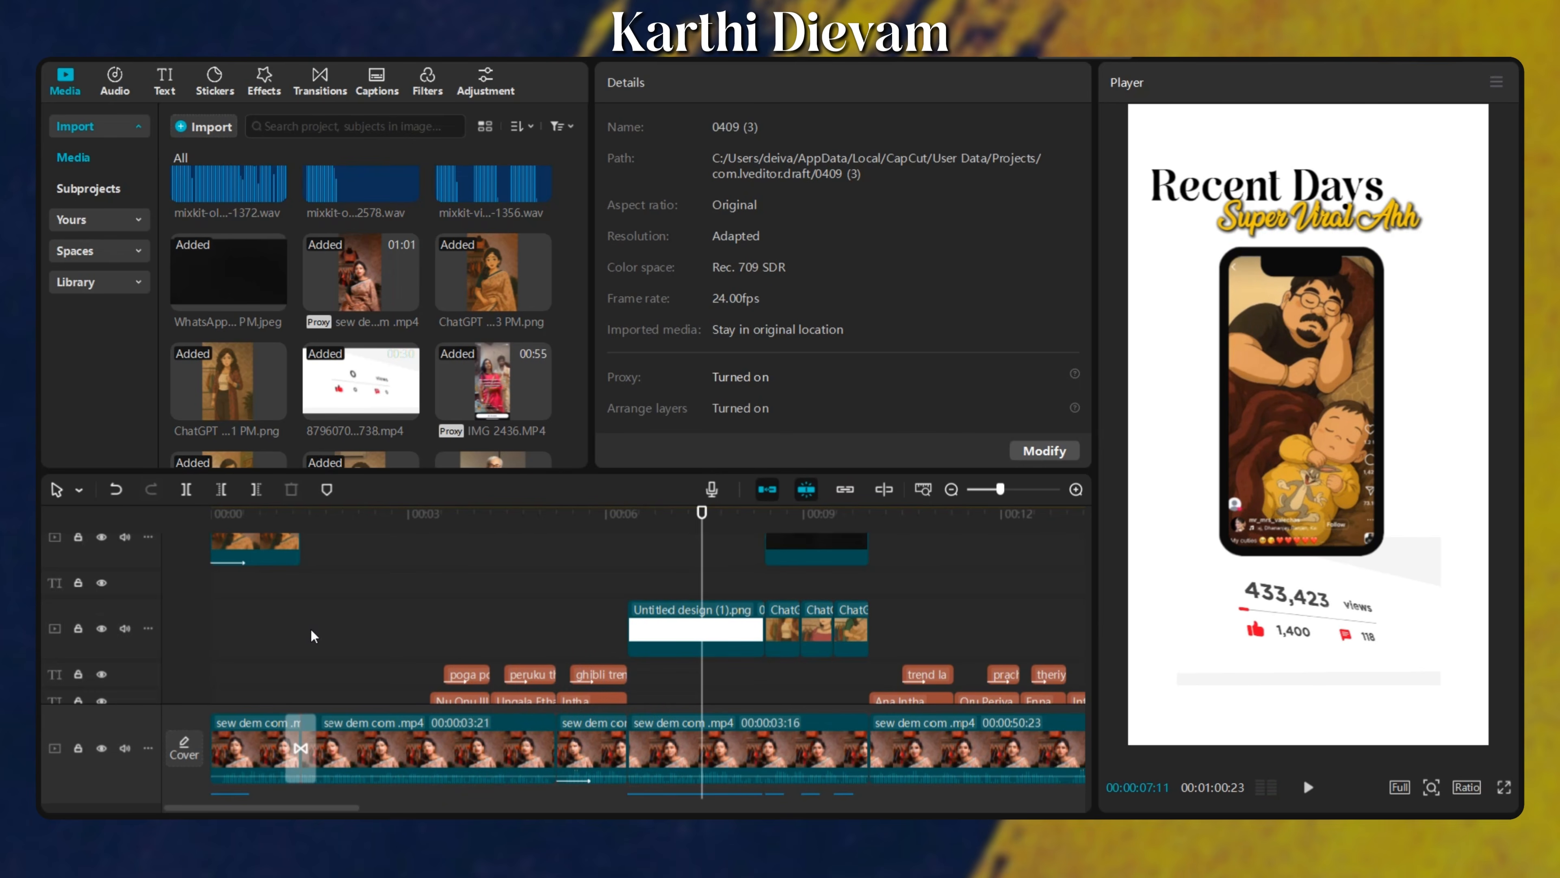
key(space)
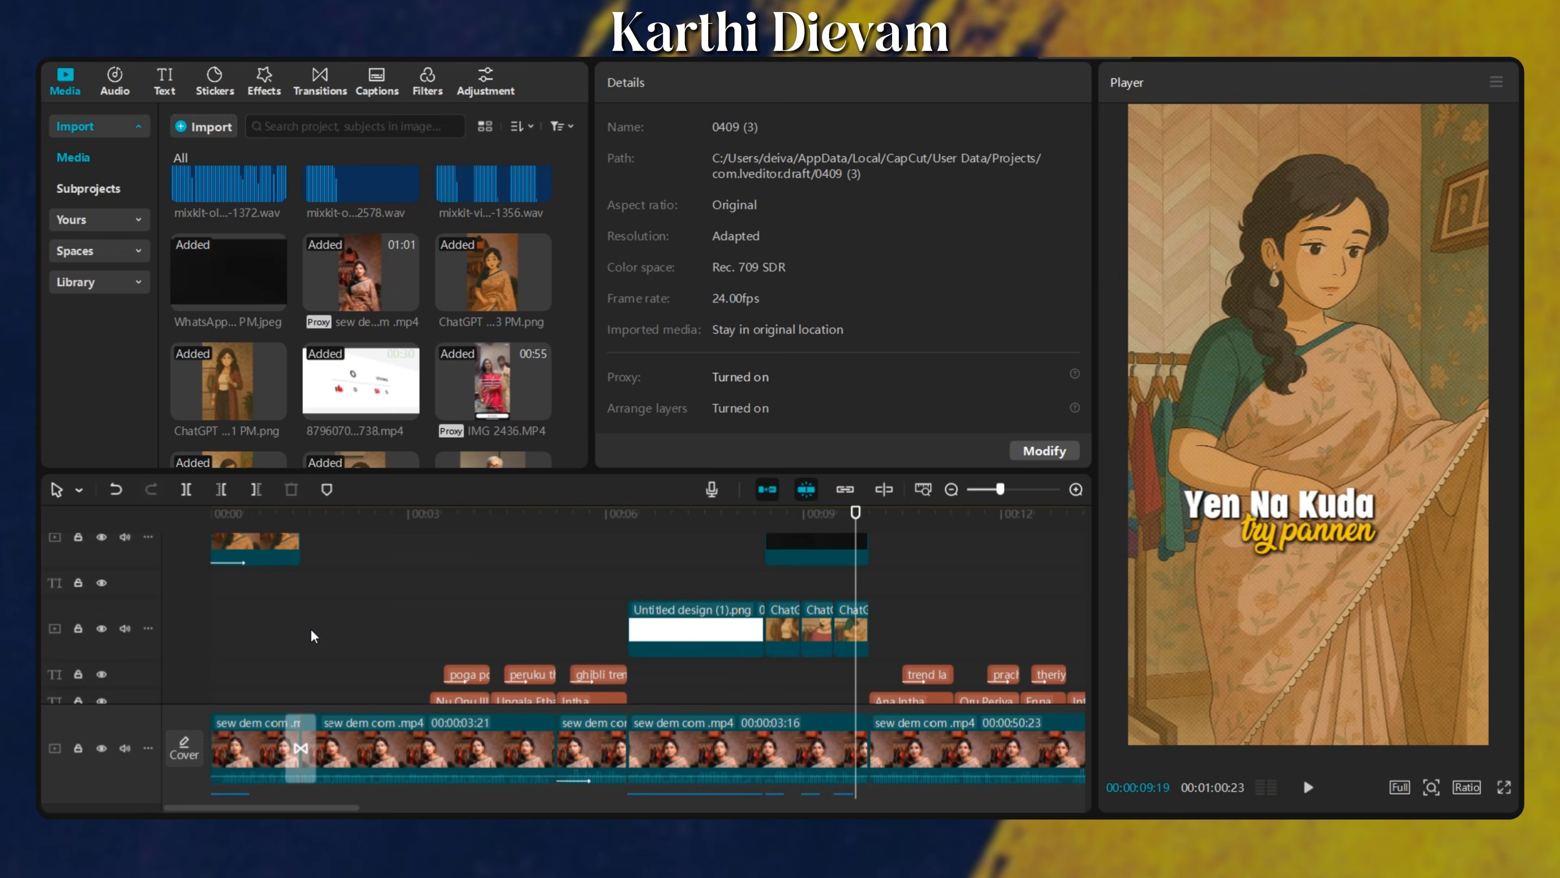
key(space)
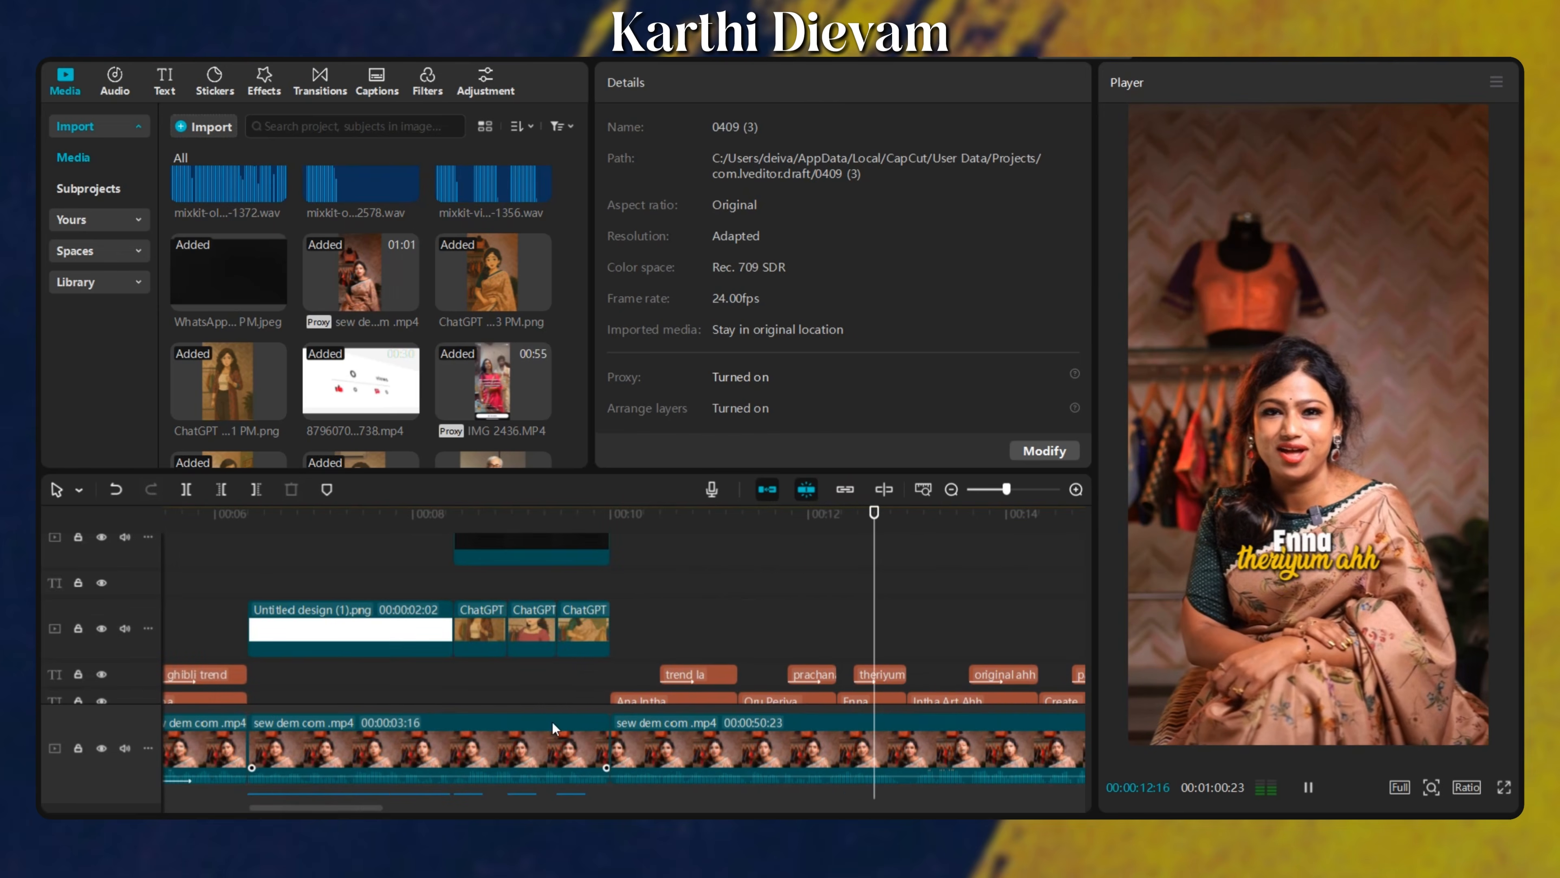
Add a Light Effects transition to the main video's cut at 00:00:10:00, after the illustrations, and preview it.
click(548, 707)
drag(549, 706, 608, 729)
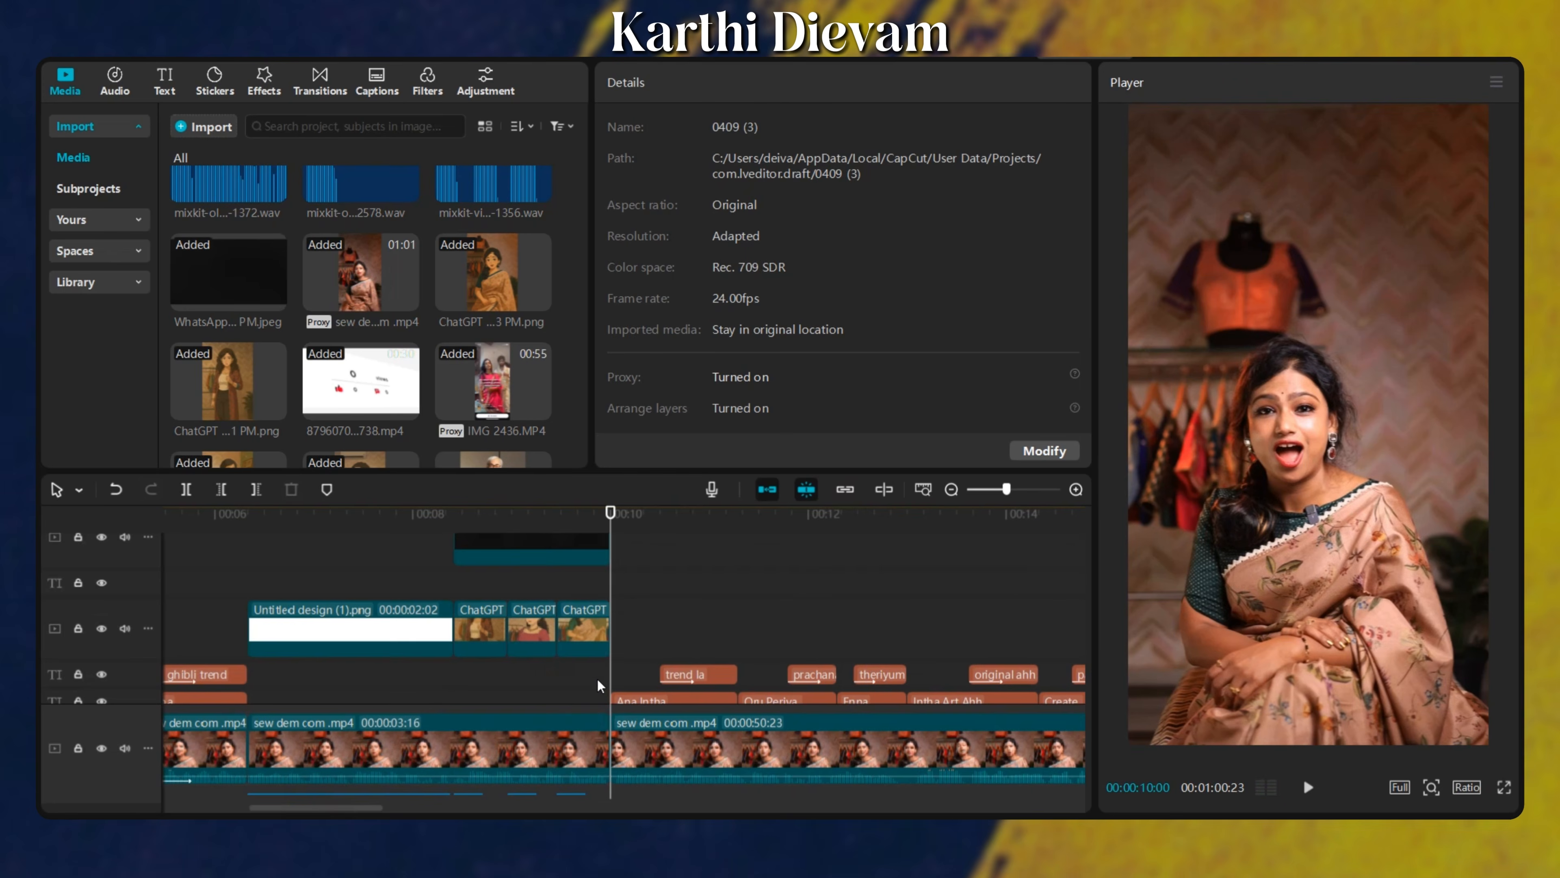
scroll(601, 685, down, 3)
ctrl+scroll(599, 679, down, 1)
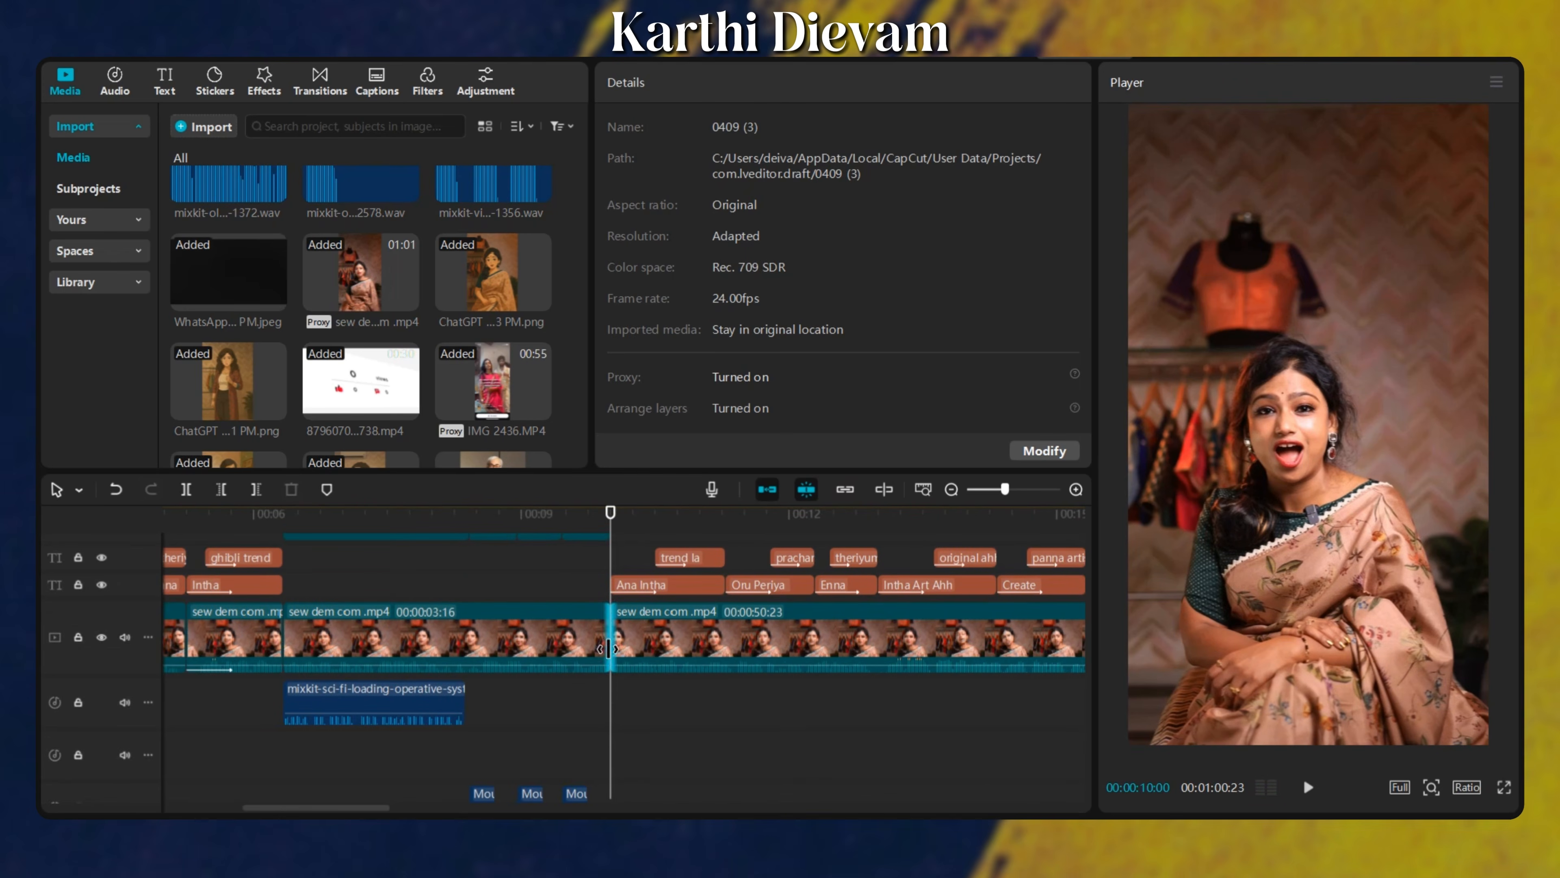
scroll(617, 697, up, 5)
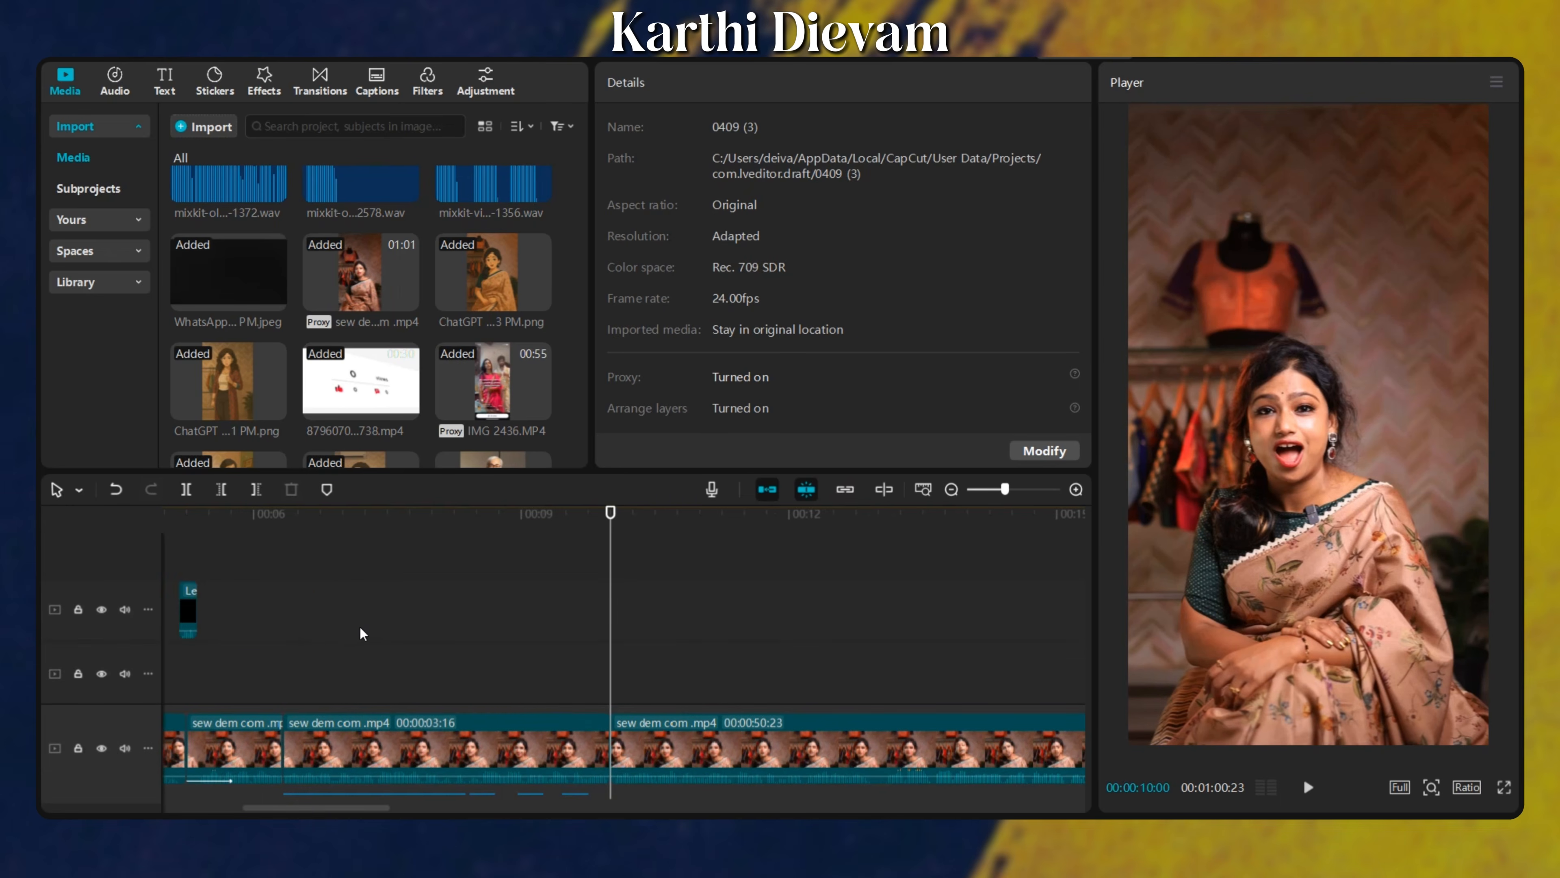
ctrl+scroll(339, 628, down, 2)
scroll(424, 626, up, 5)
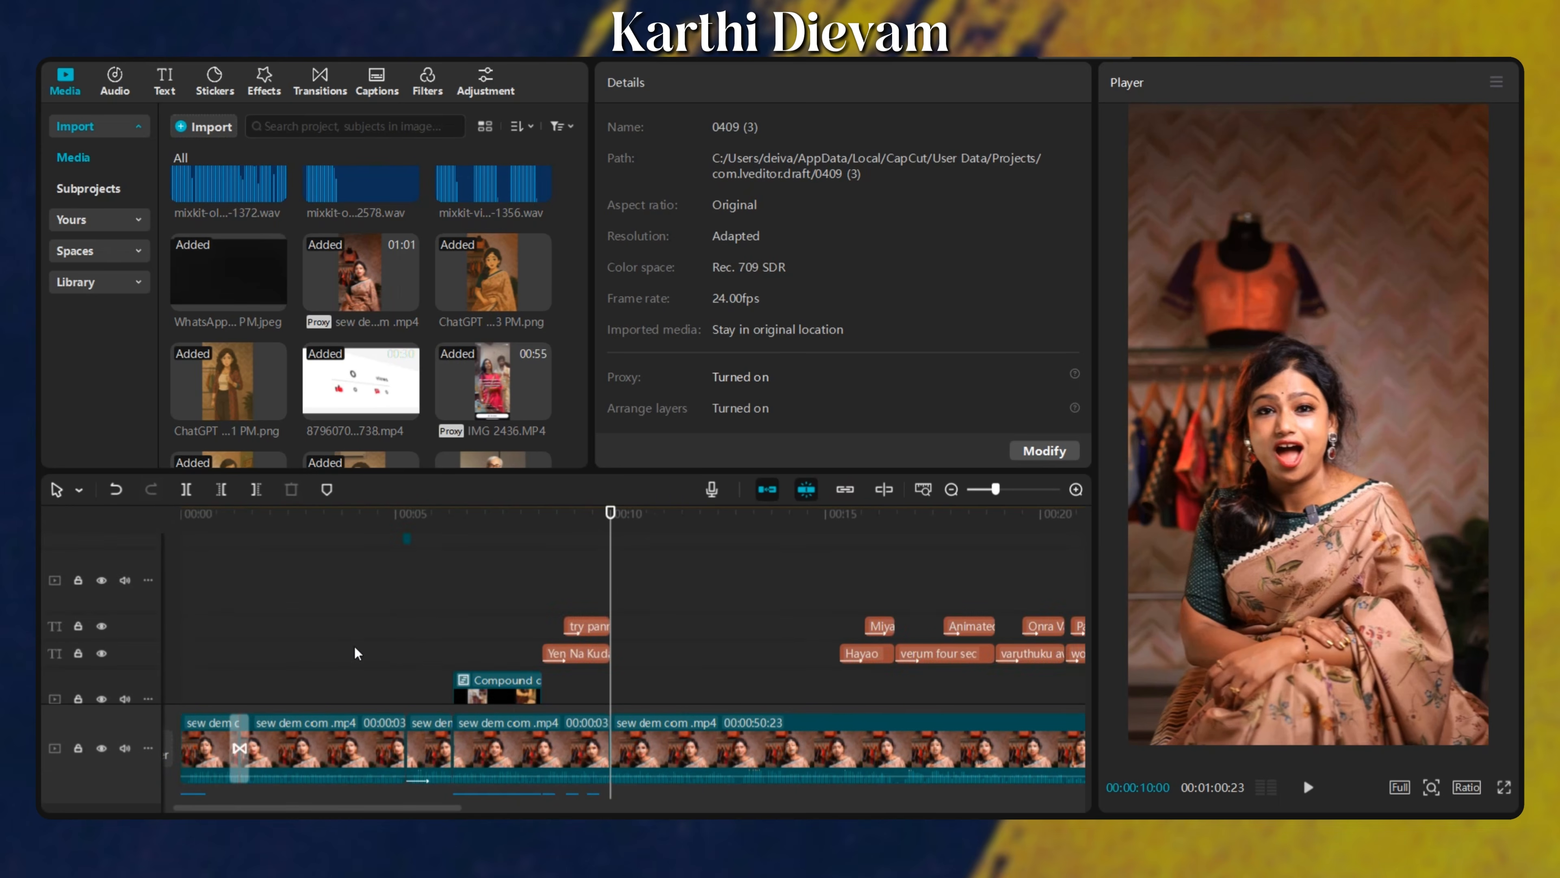
scroll(243, 716, down, 5)
ctrl+scroll(389, 619, up, 1)
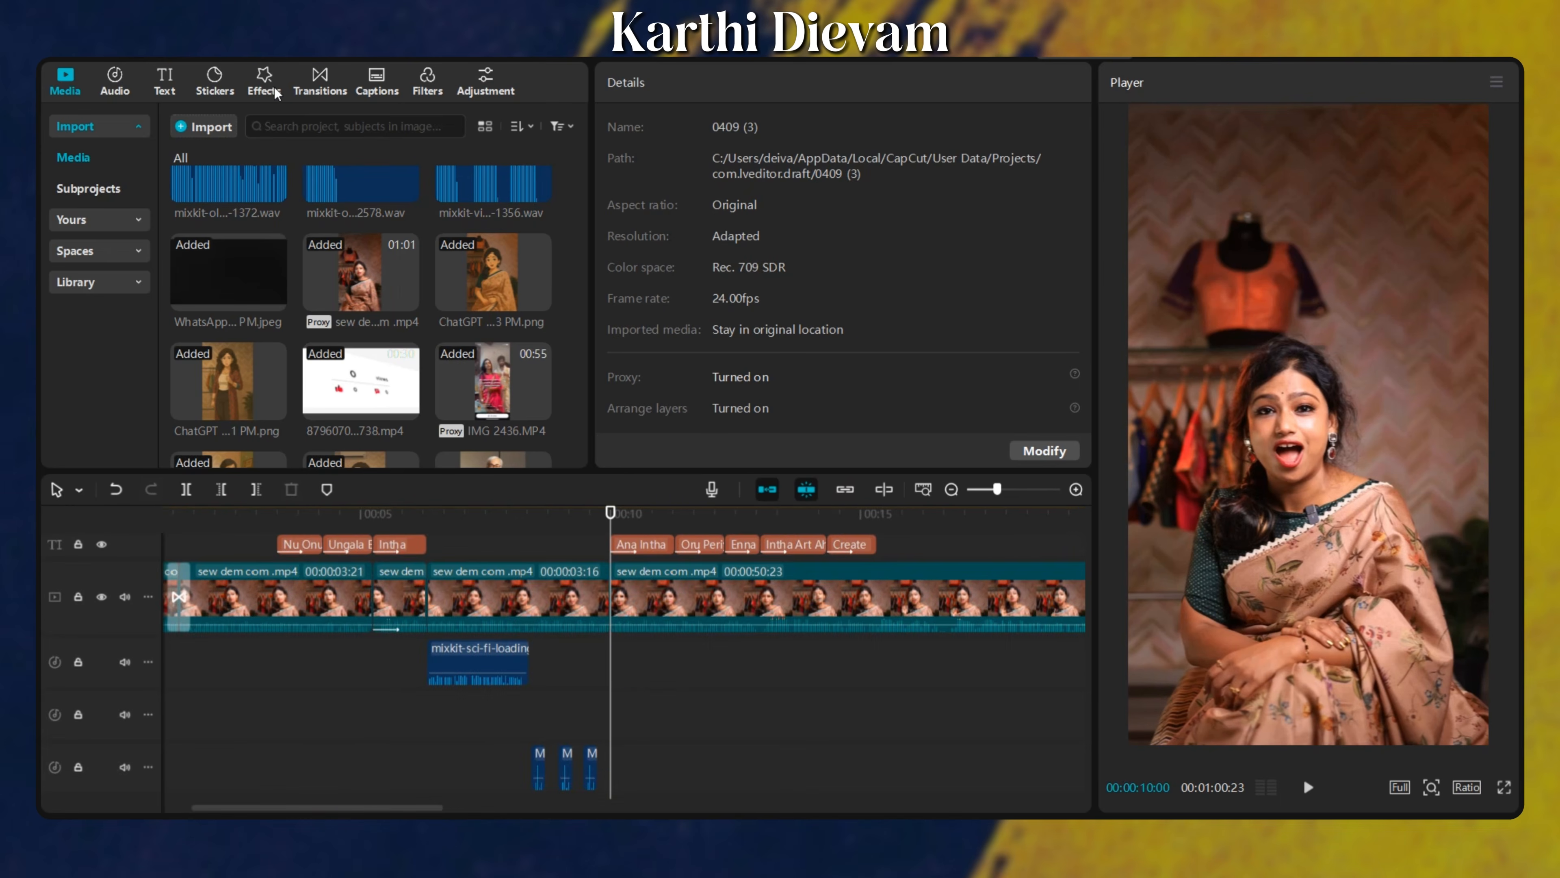
click(269, 90)
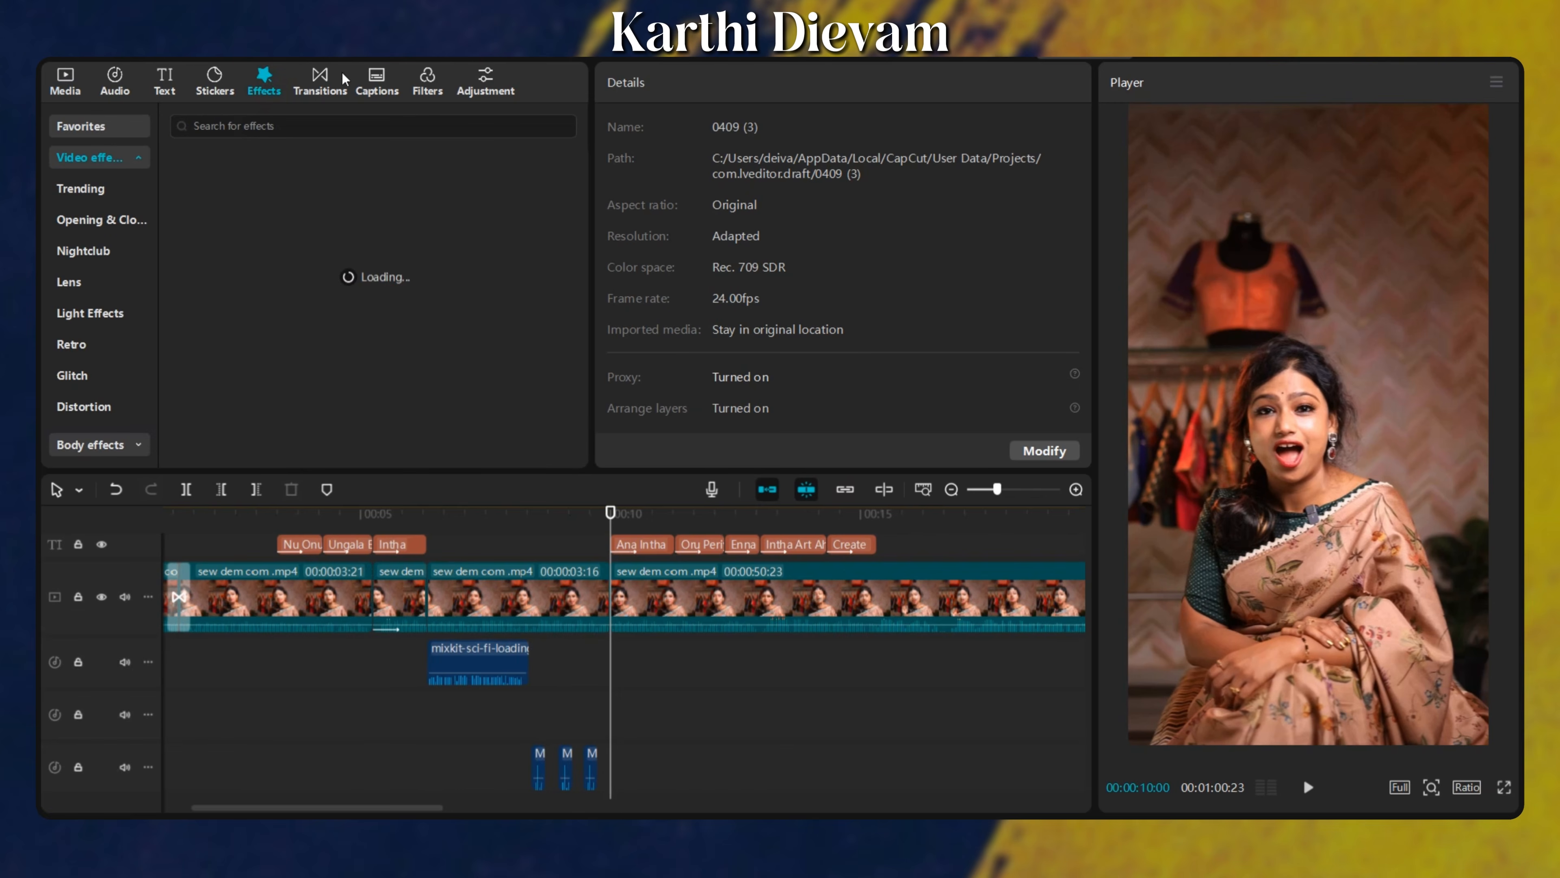
click(319, 80)
drag(323, 297, 615, 608)
click(563, 687)
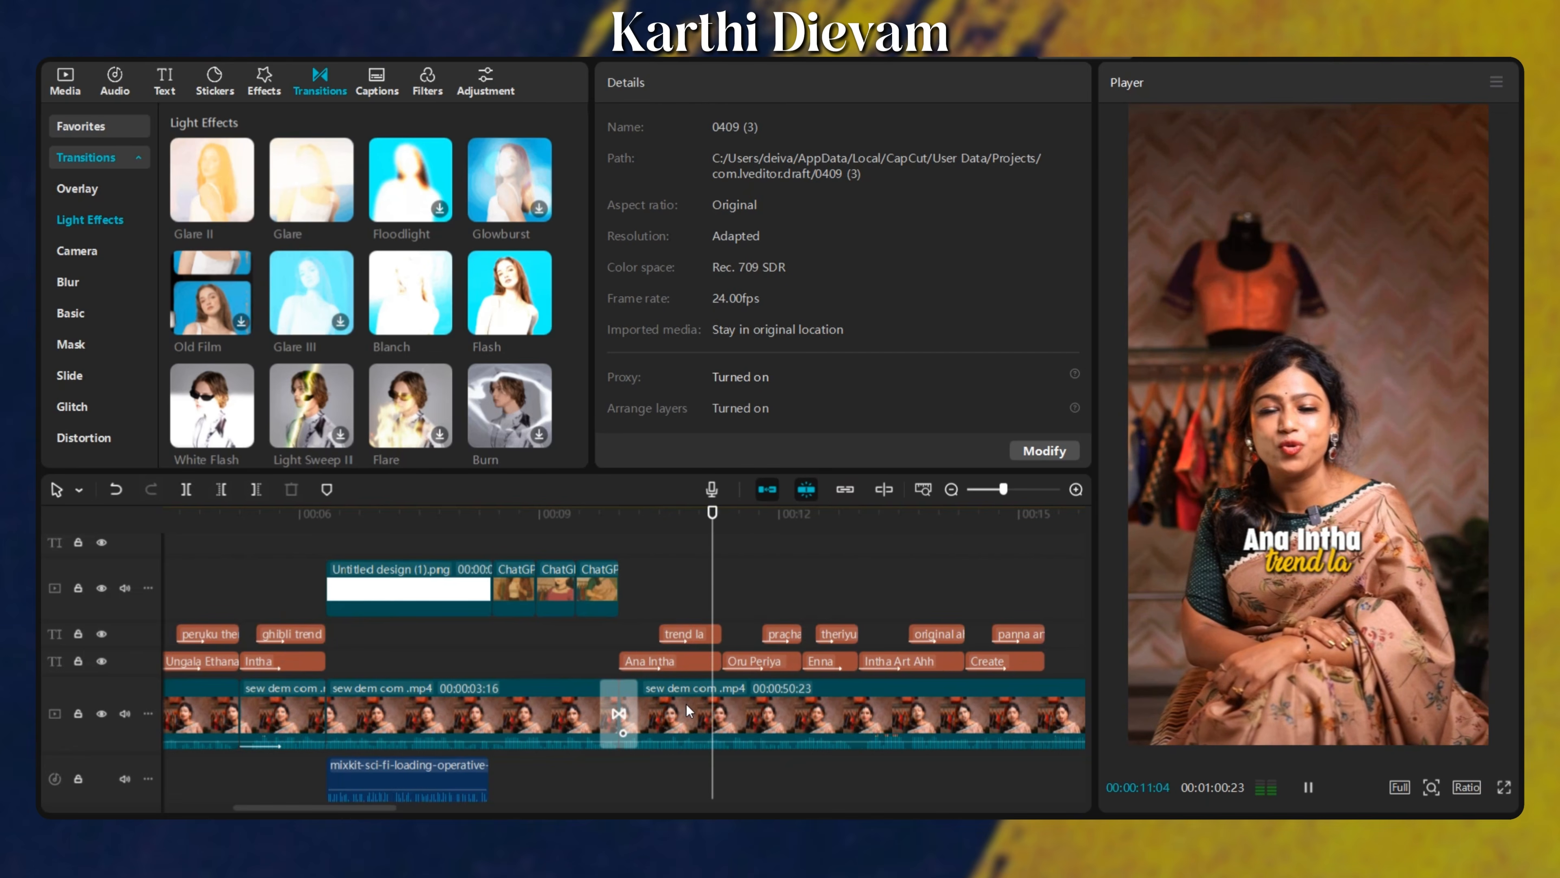
scroll(688, 702, down, 1)
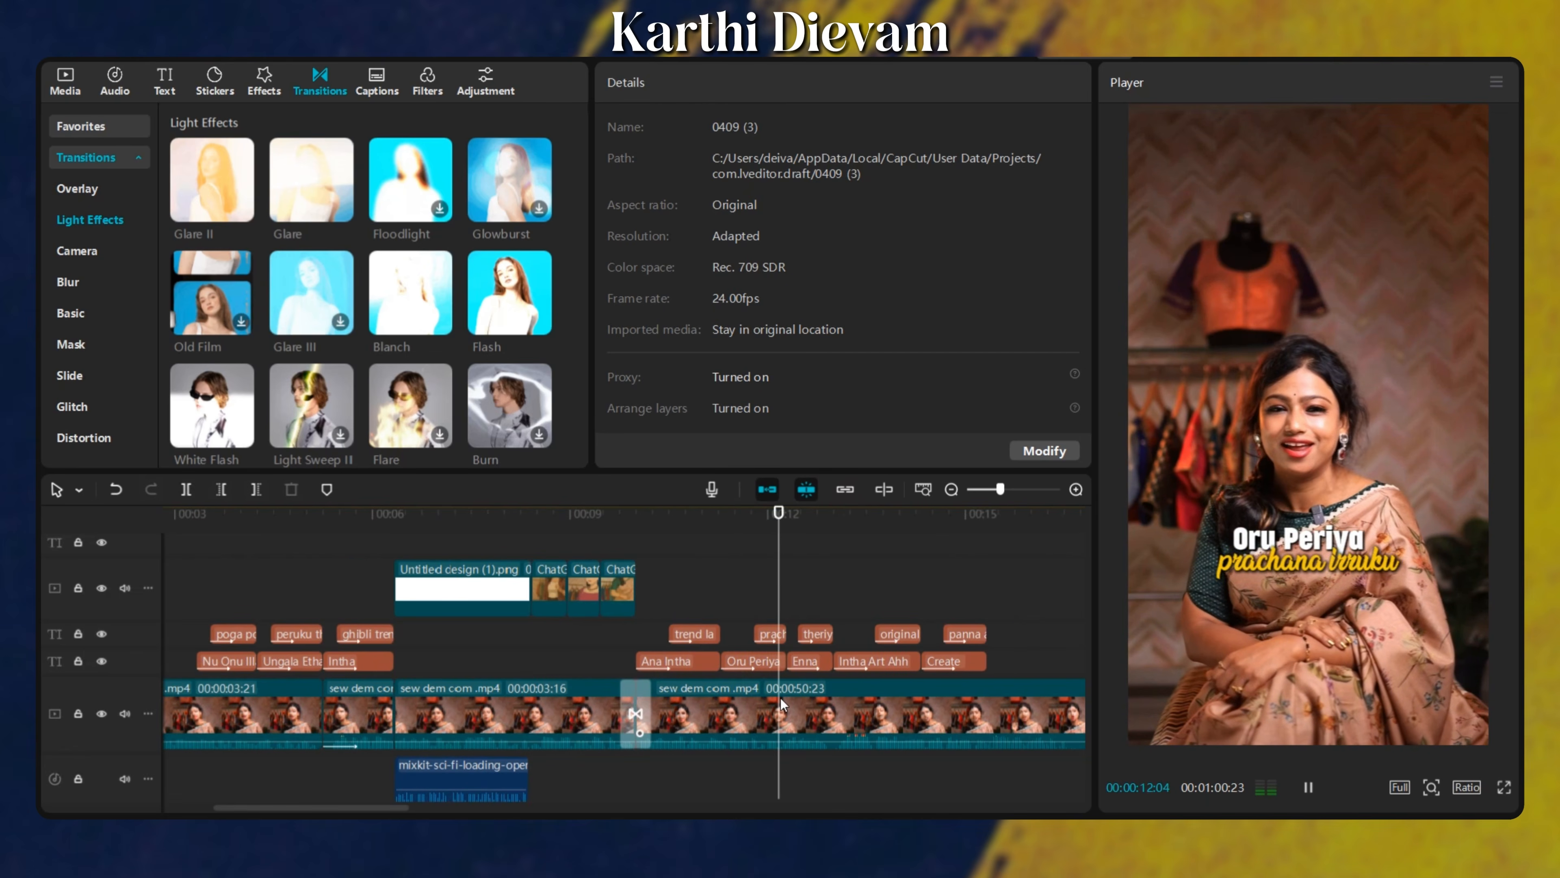
Review the captioned talking segment between about 00:00:11 and 00:00:13, together with its video and sound tracks.
scroll(780, 698, up, 1)
key(space)
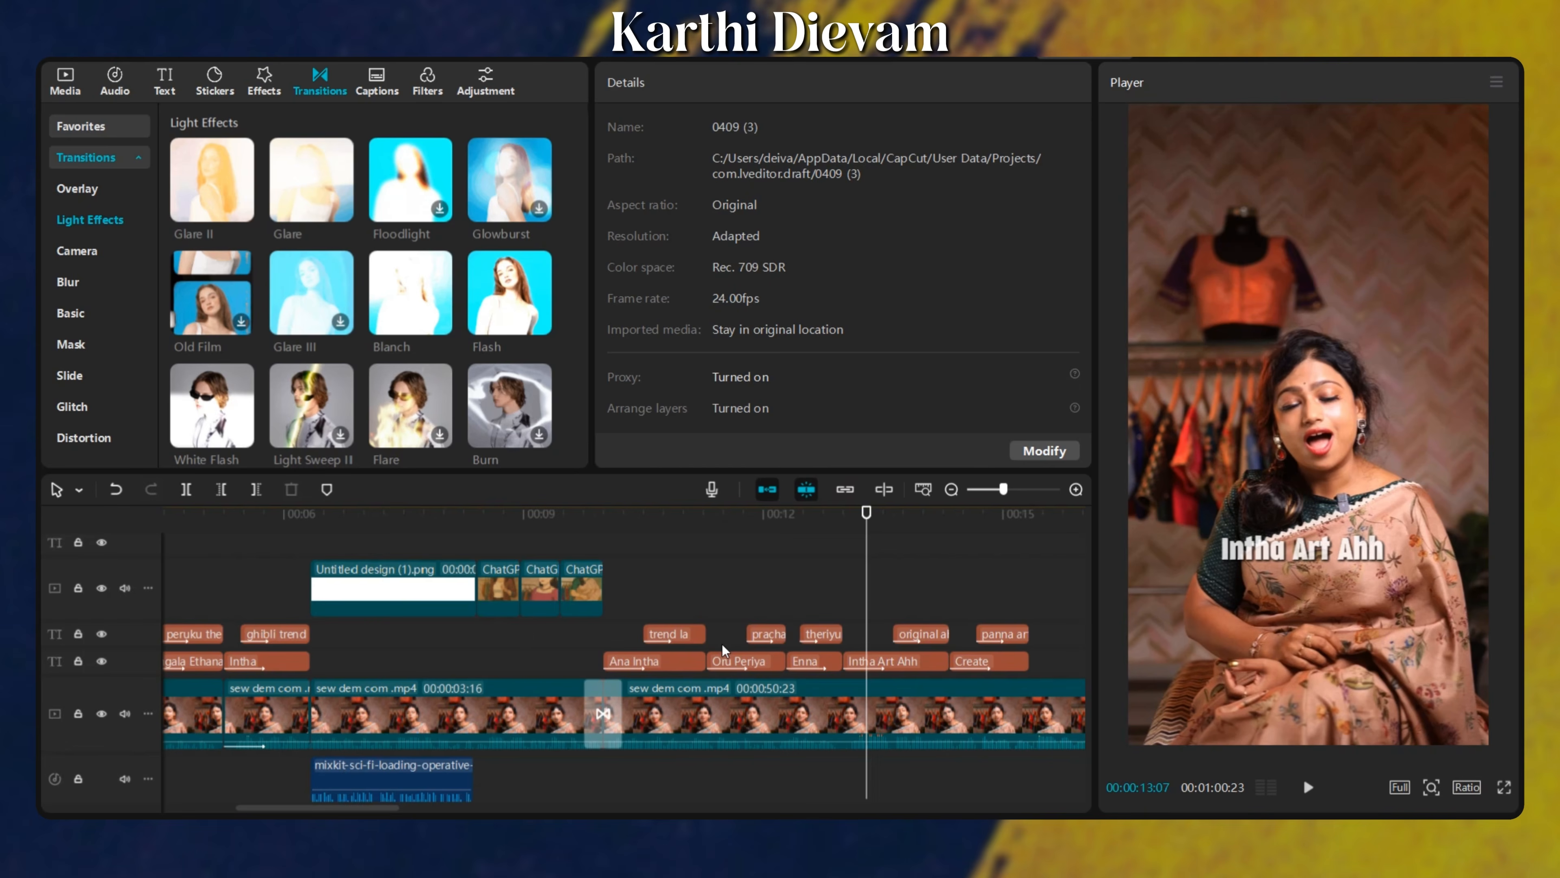
click(632, 583)
mouse_move(631, 615)
mouse_down()
mouse_move(611, 637)
mouse_move(633, 642)
mouse_up()
scroll(634, 642, up, 1)
drag(634, 643, 821, 659)
click(835, 729)
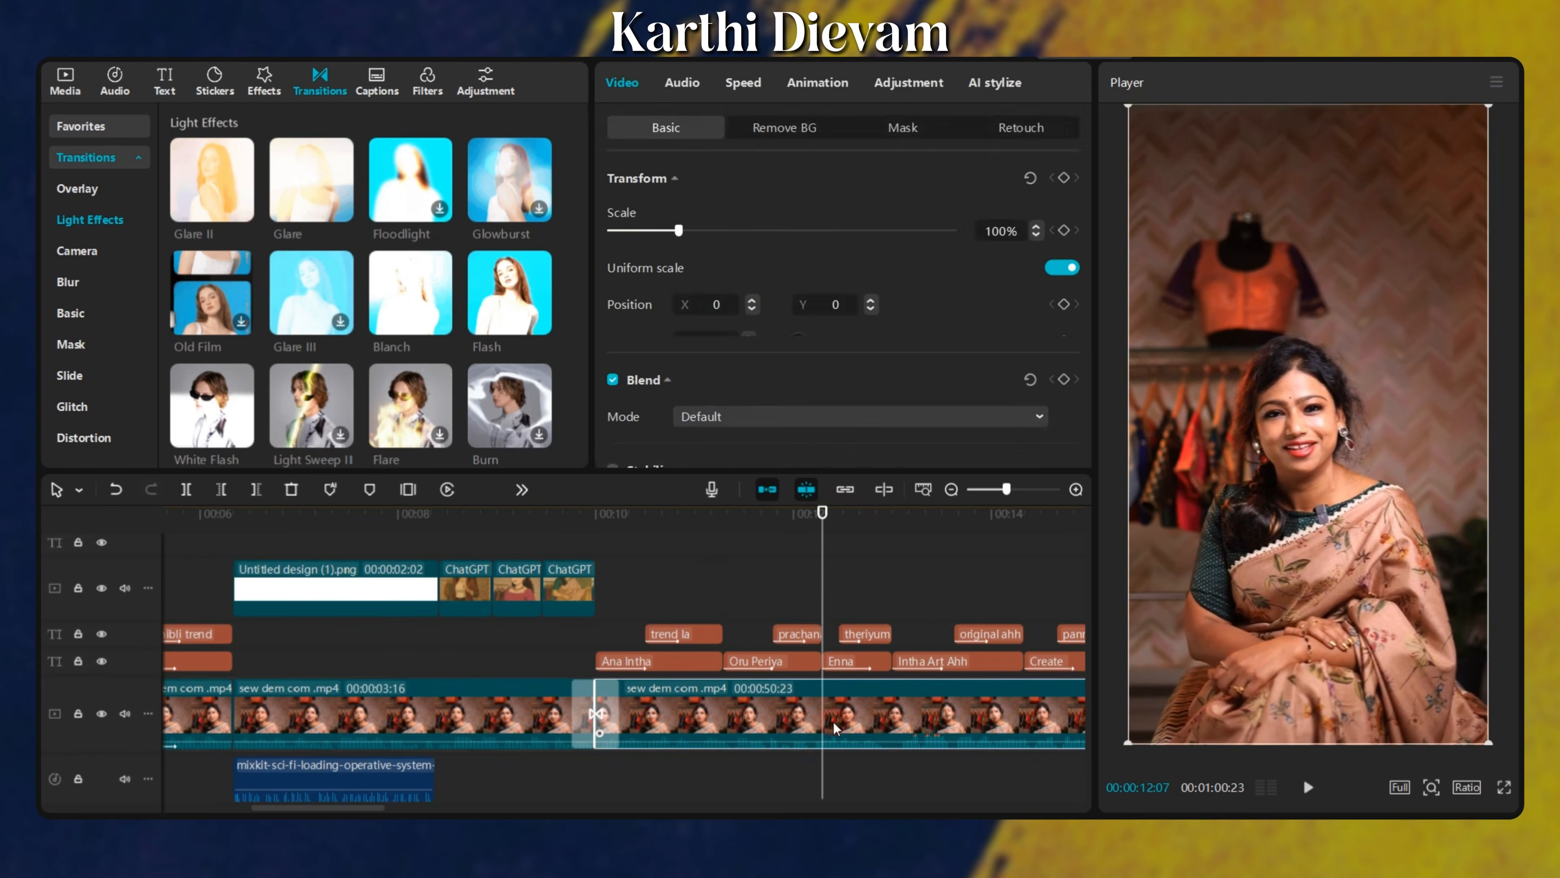
click(695, 584)
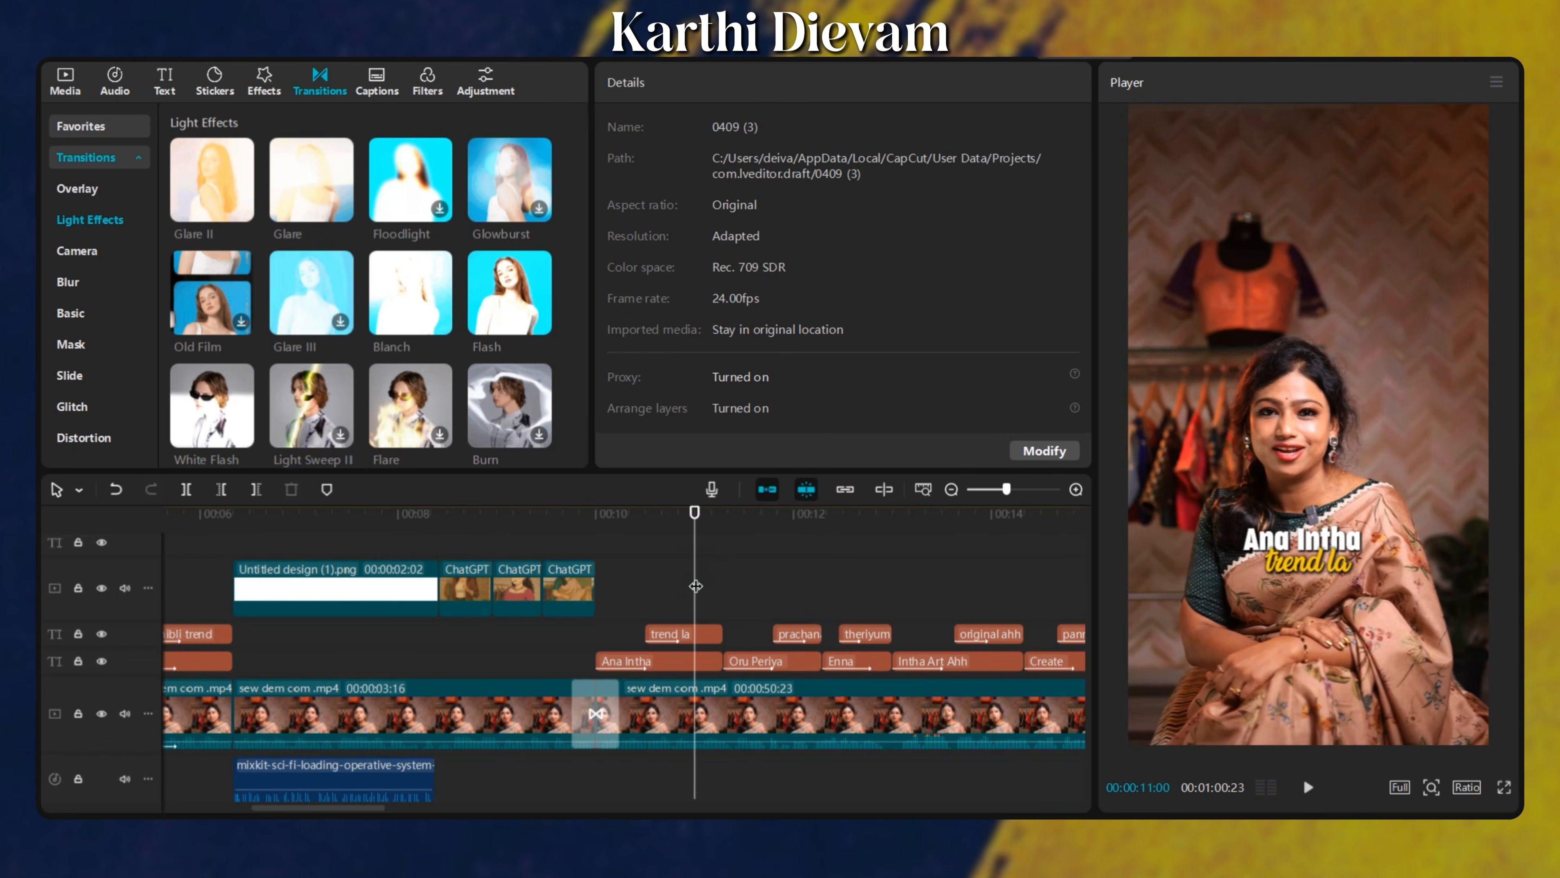
scroll(609, 714, down, 1)
drag(333, 808, 385, 803)
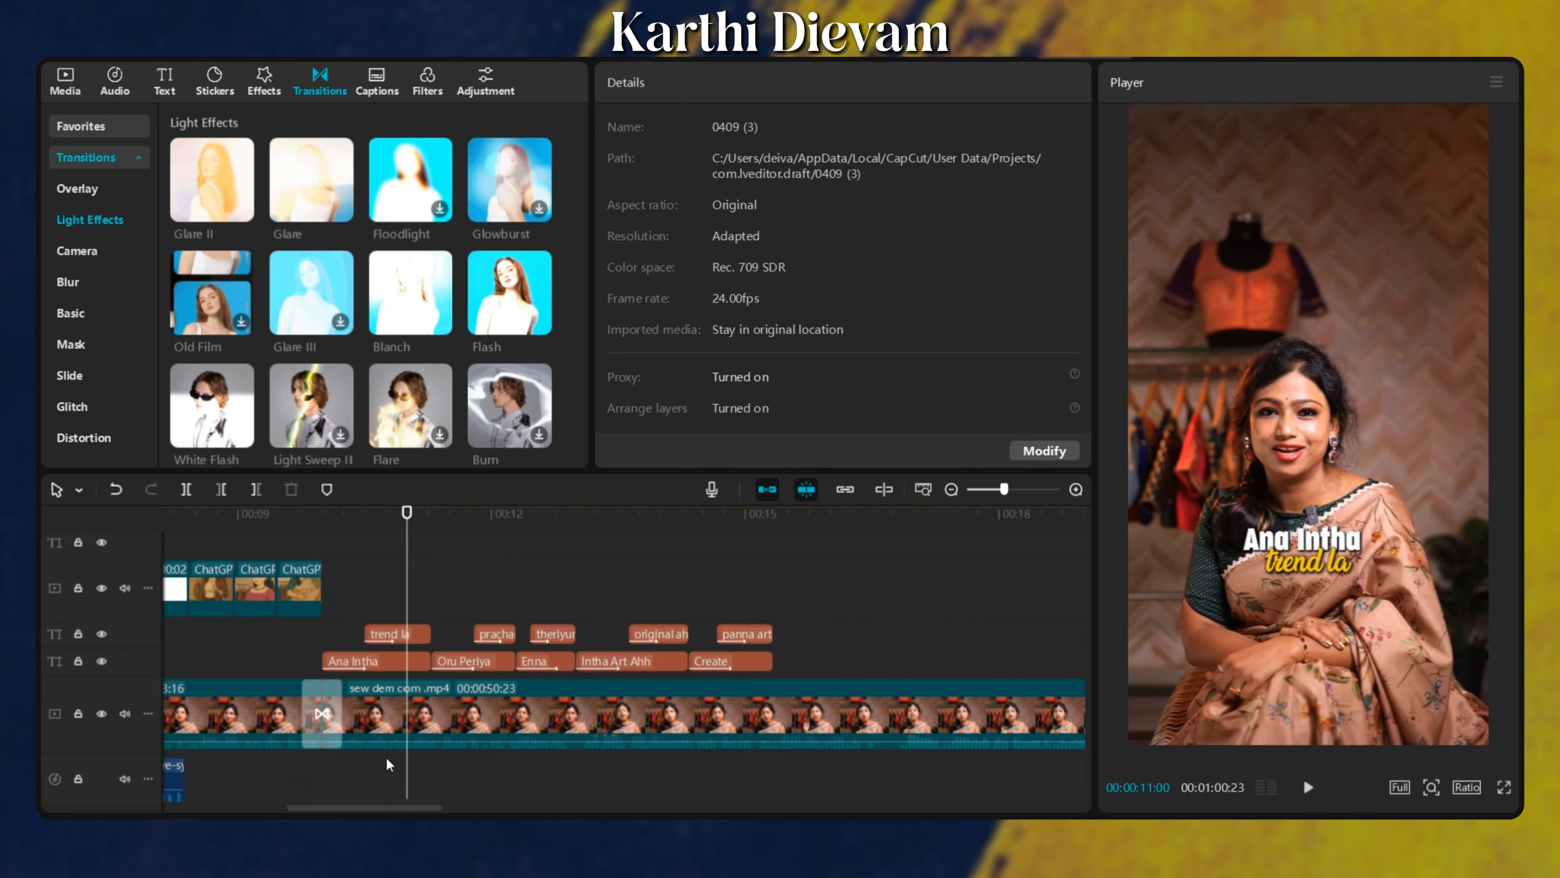
scroll(389, 765, down, 3)
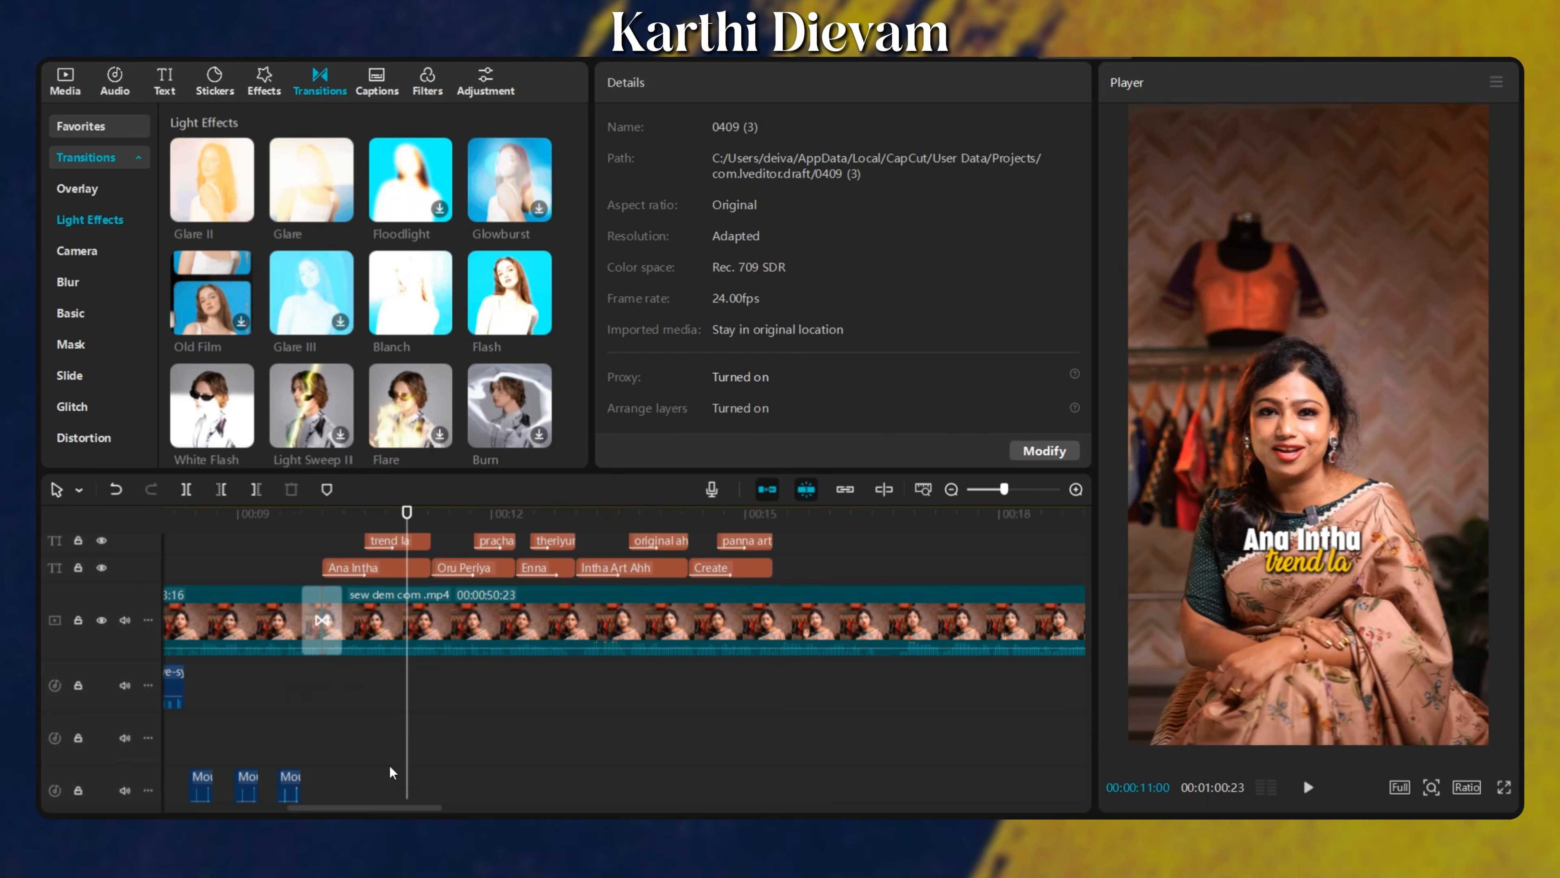
Split the main sew dem com .mp4 clip at 00:00:13:00, where the "Intha Art Ahh" caption begins.
click(305, 690)
key(space)
scroll(401, 691, up, 1)
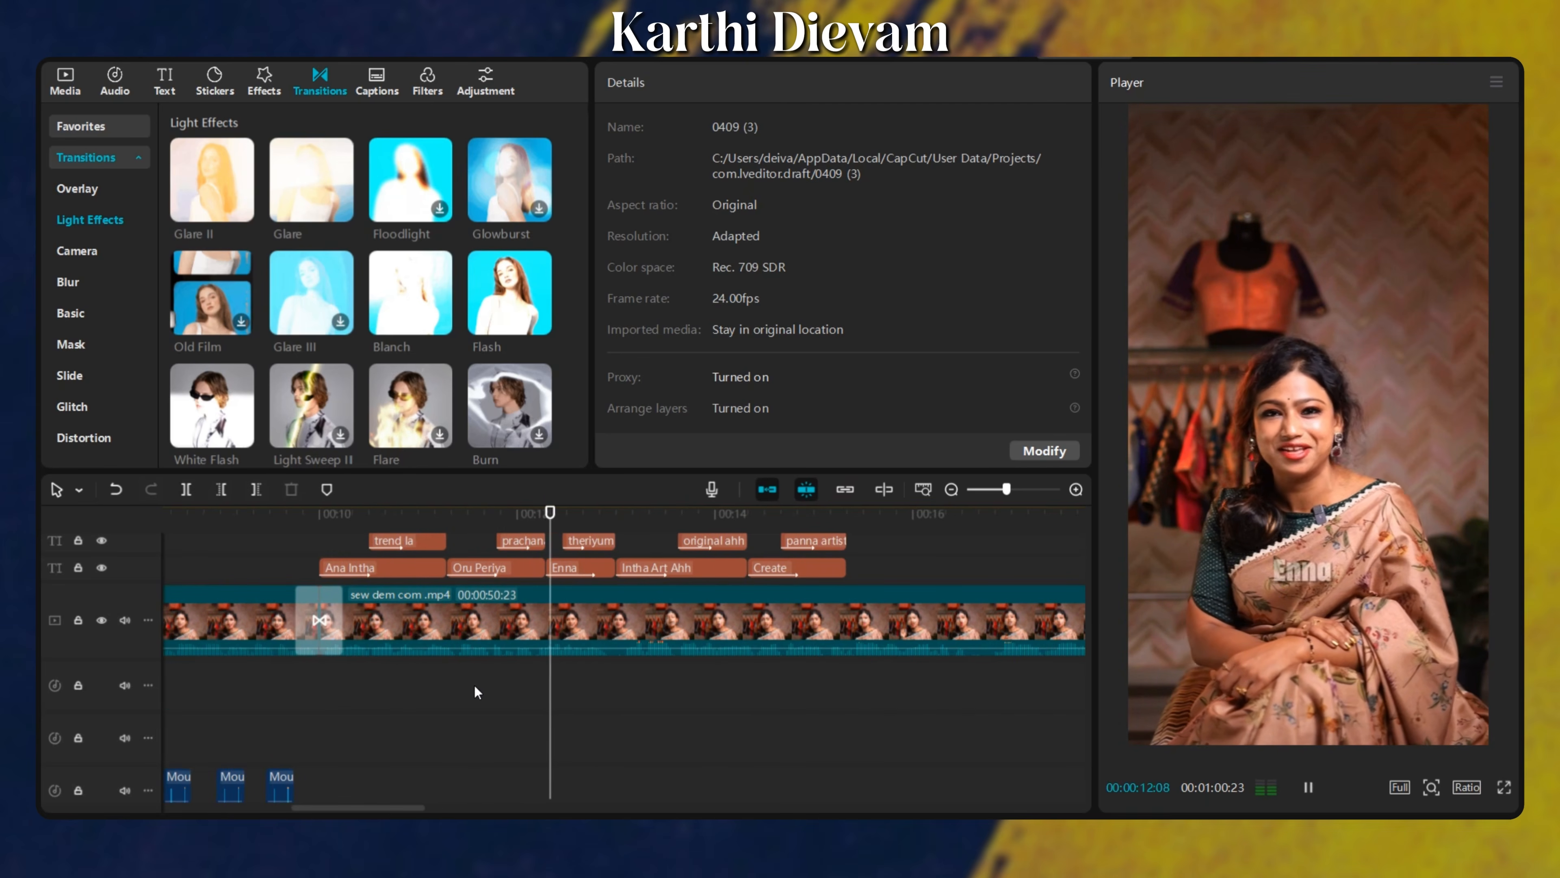
key(space)
click(616, 729)
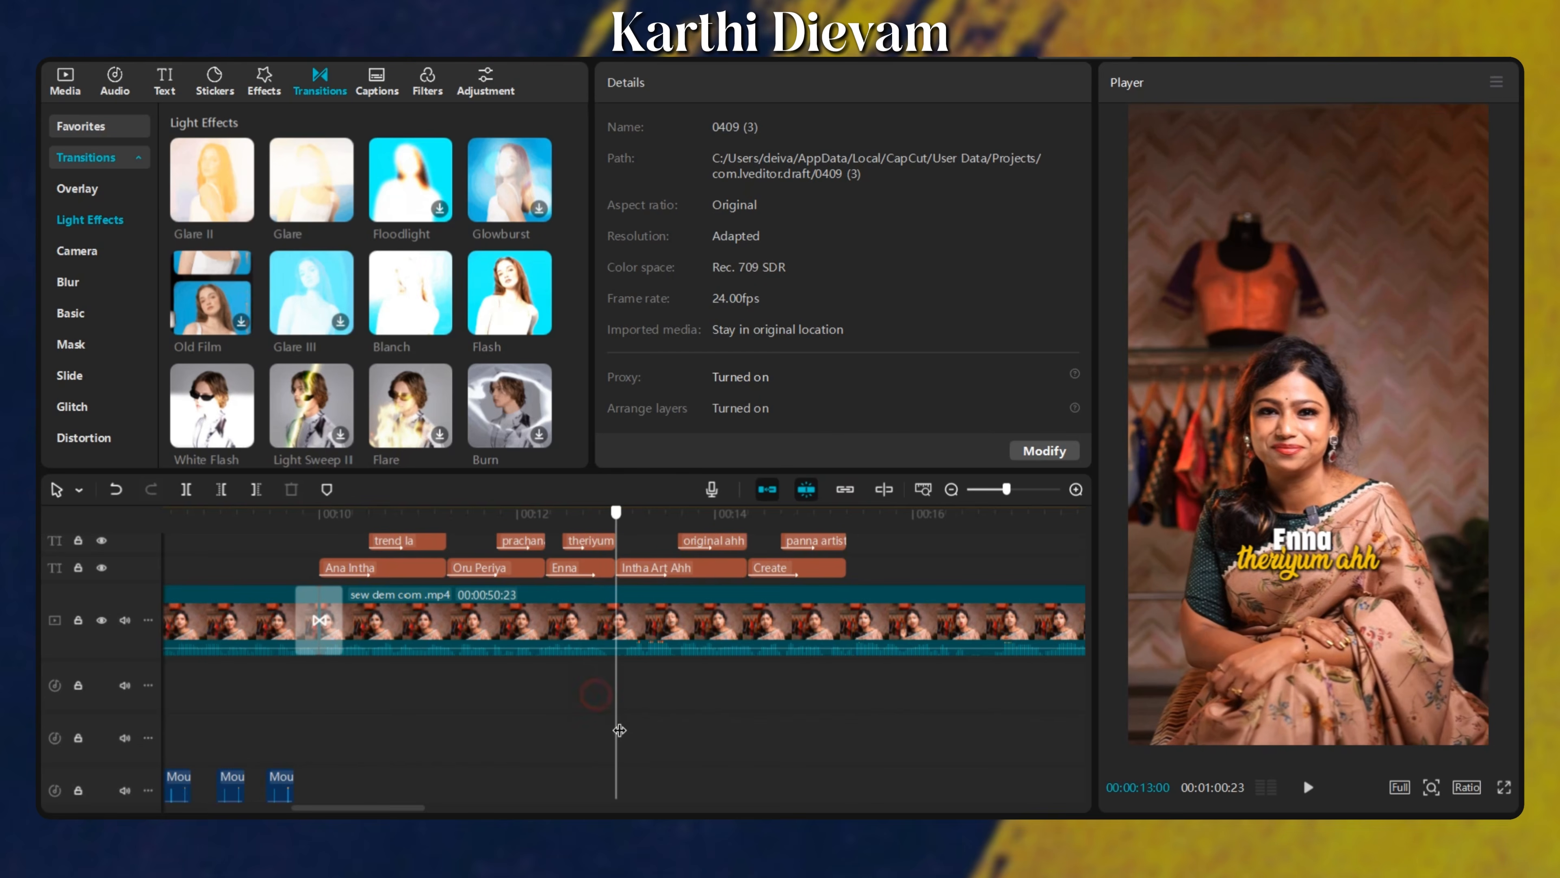
click(589, 614)
key(ctrl+b)
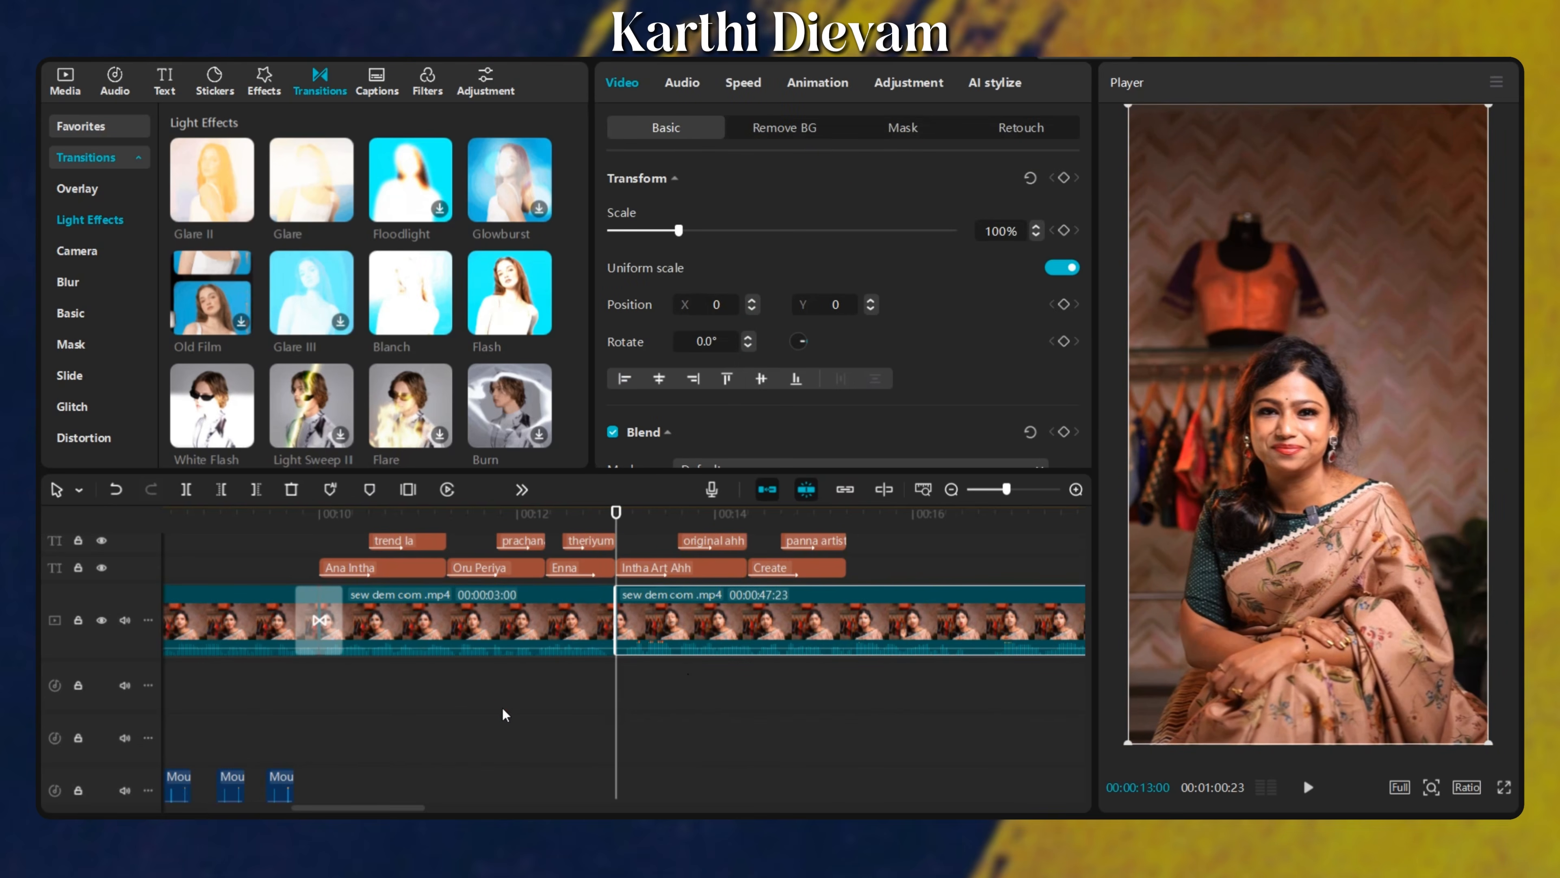
Add Transform keyframes at 00:00:12:07 to the three-second clip before the new cut.
click(489, 705)
click(370, 700)
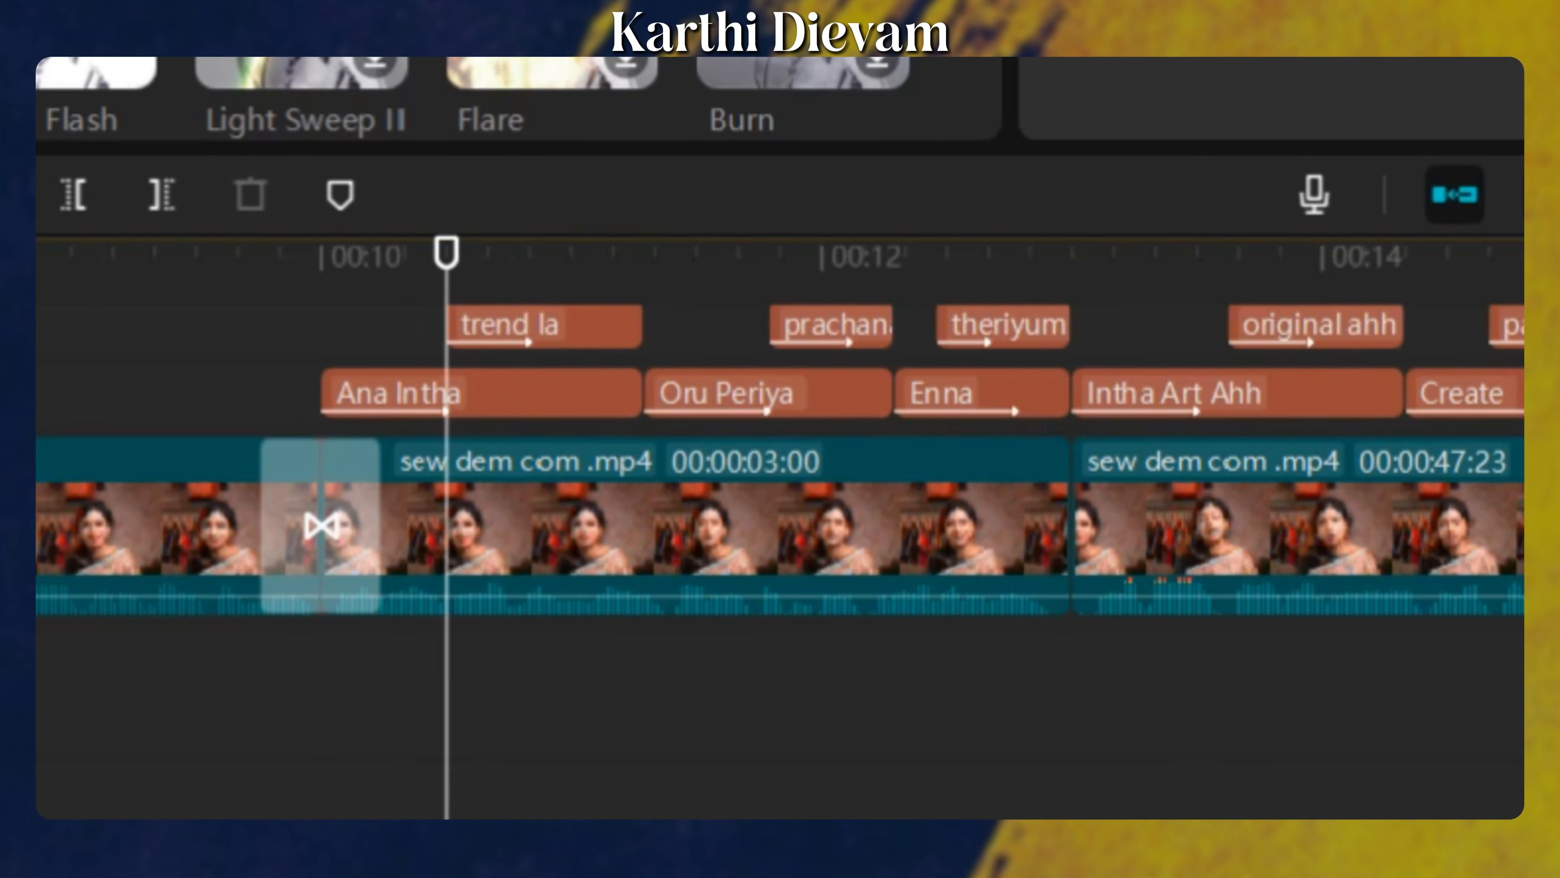
scroll(780, 523, up, 1)
click(269, 422)
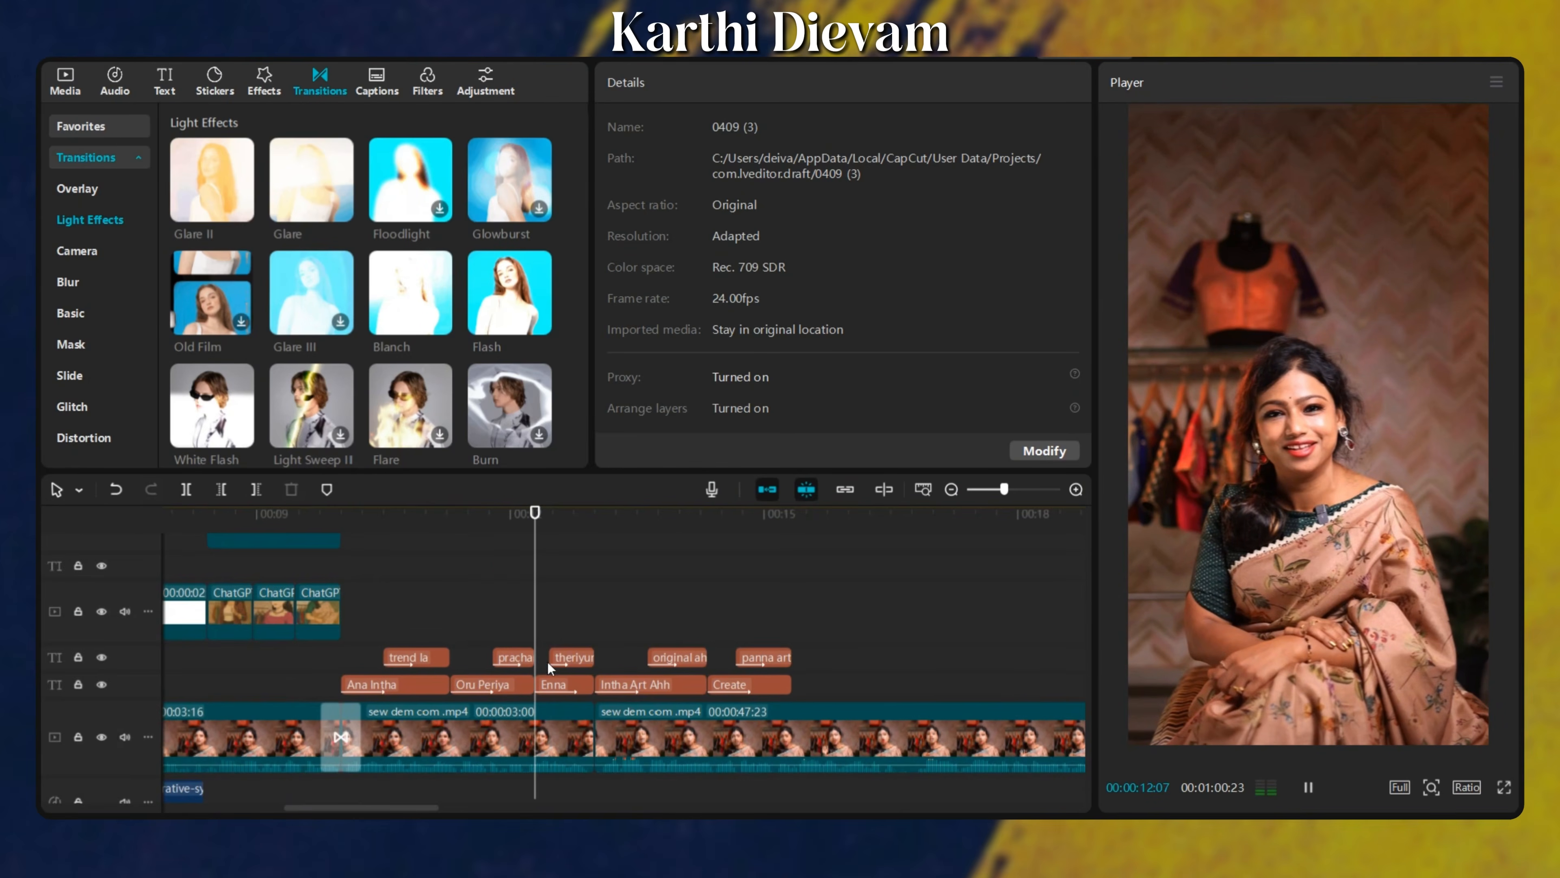
scroll(548, 669, down, 2)
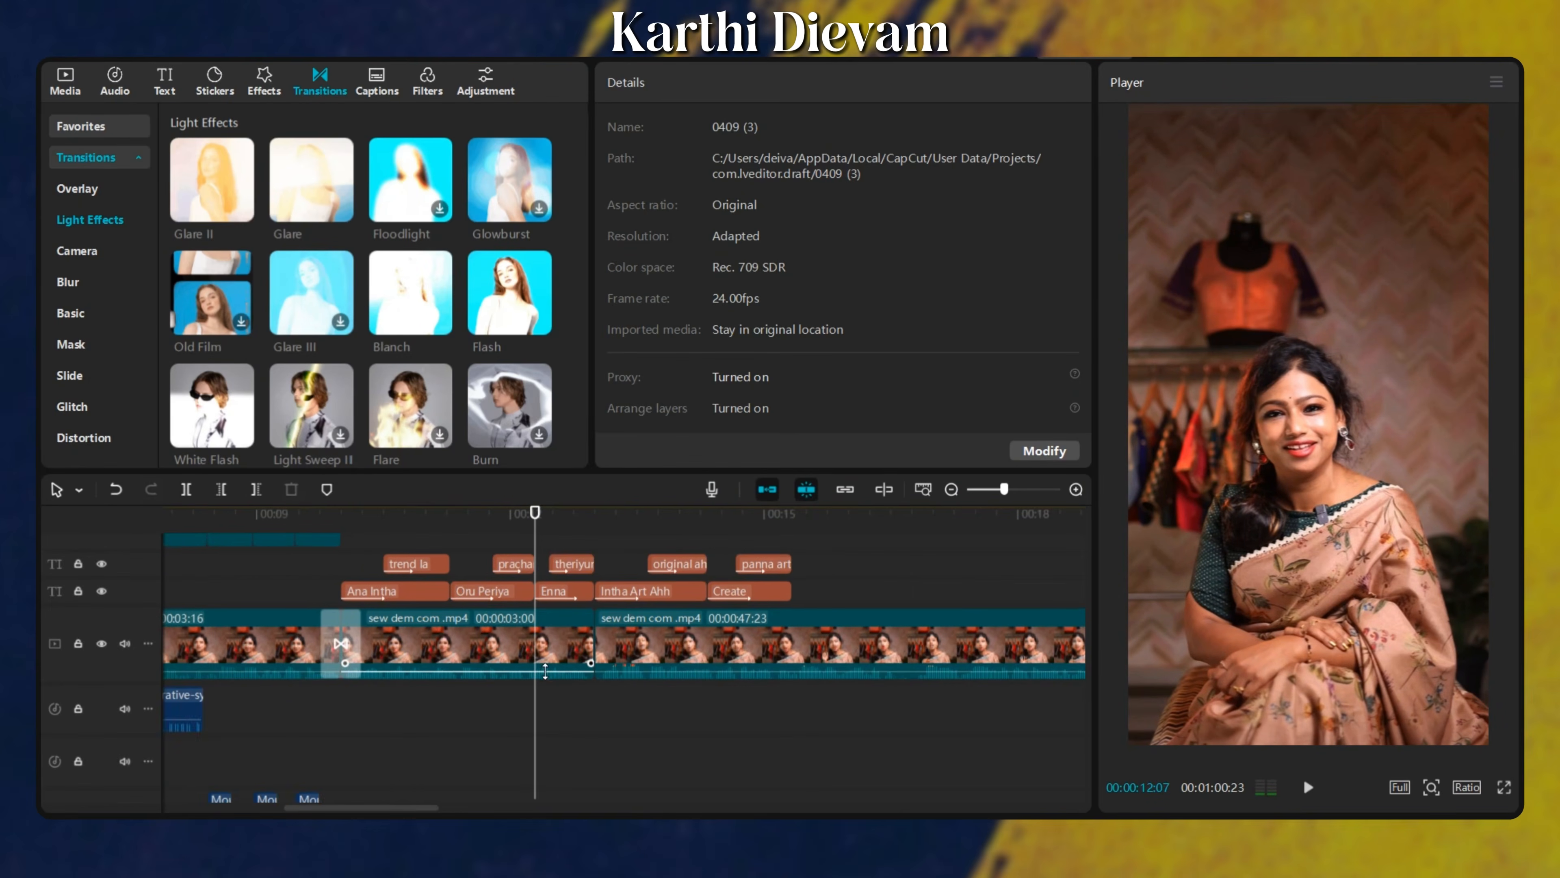
click(548, 668)
click(1062, 179)
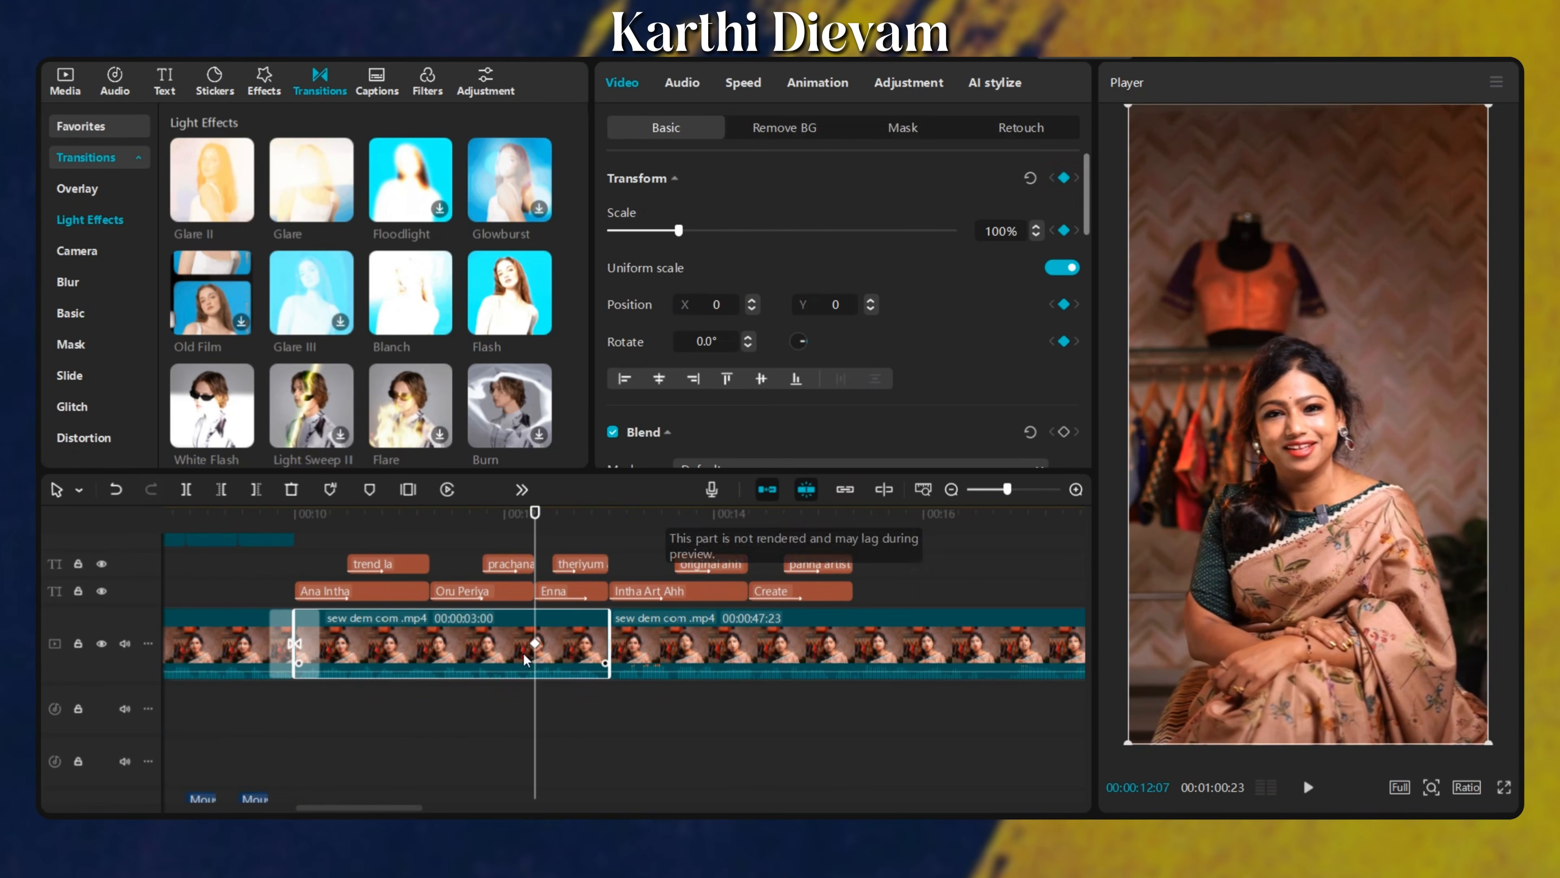
Set the clip's scale to 110% at 00:00:12:15 to create a quick zoom-in.
click(566, 760)
drag(566, 760, 572, 763)
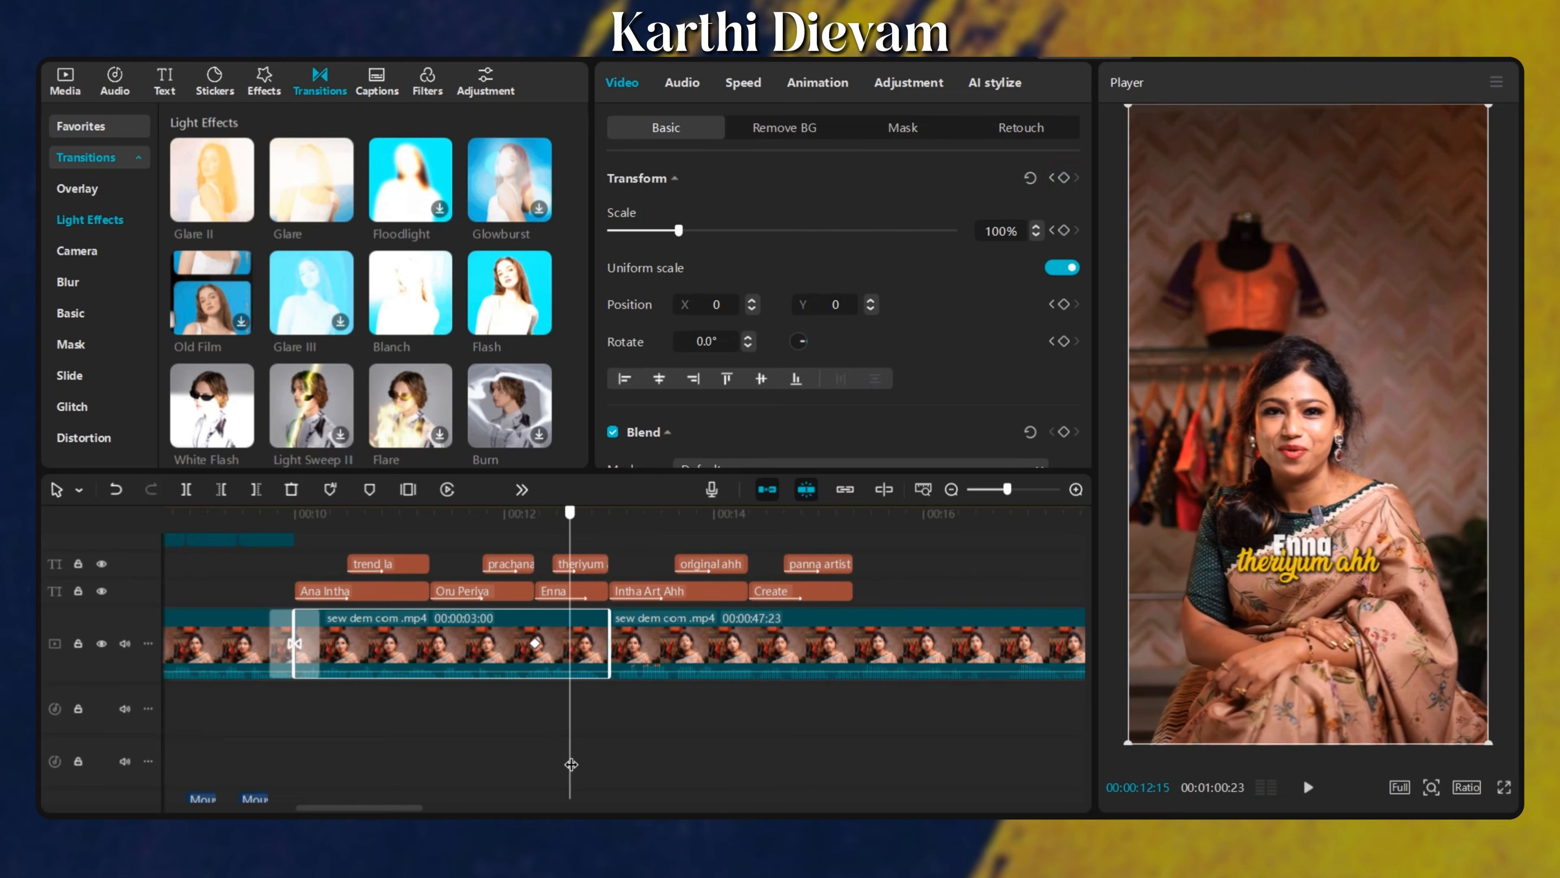
drag(1007, 230, 903, 222)
text(110)
key(Return)
Show the clip's keyframe graphs and apply a preset easing curve to the zoom between the two scale keyframes.
key(alt+k)
scroll(474, 636, up, 3)
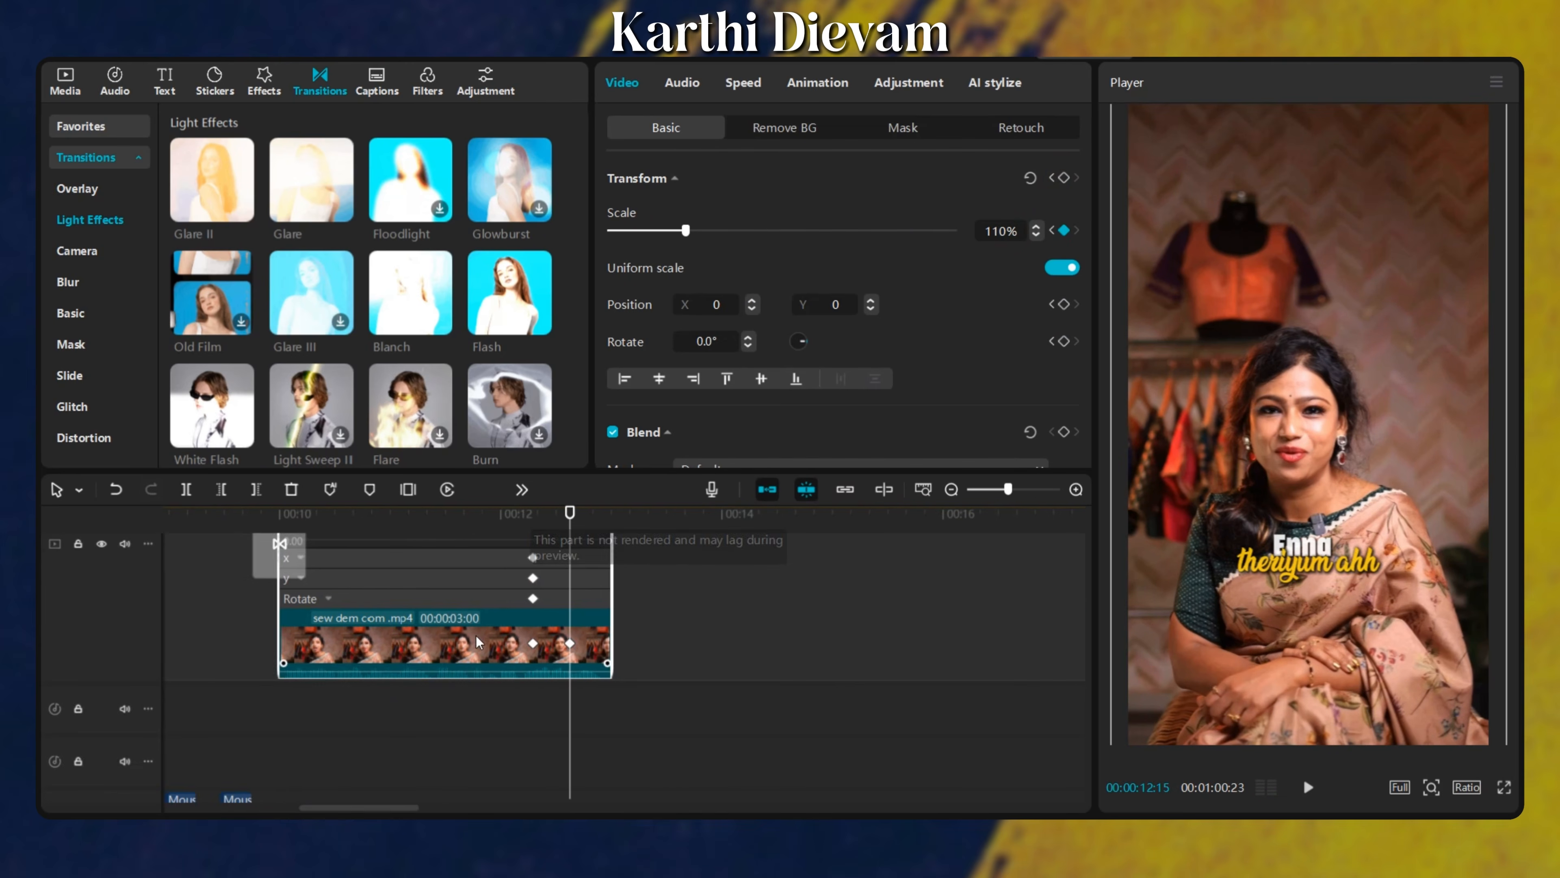
scroll(474, 636, up, 2)
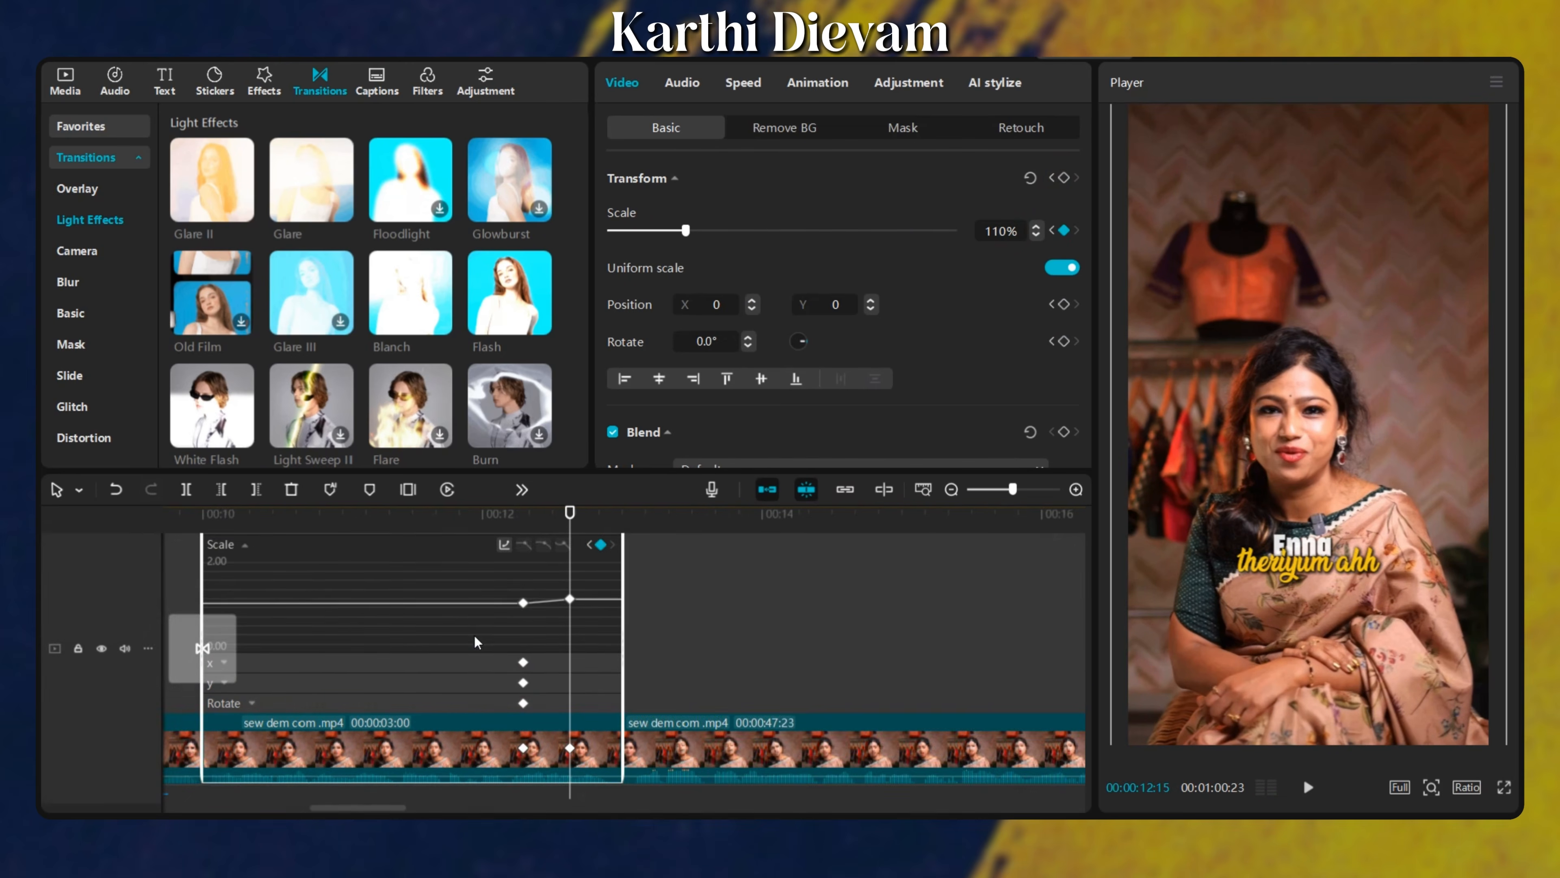
click(504, 545)
click(710, 666)
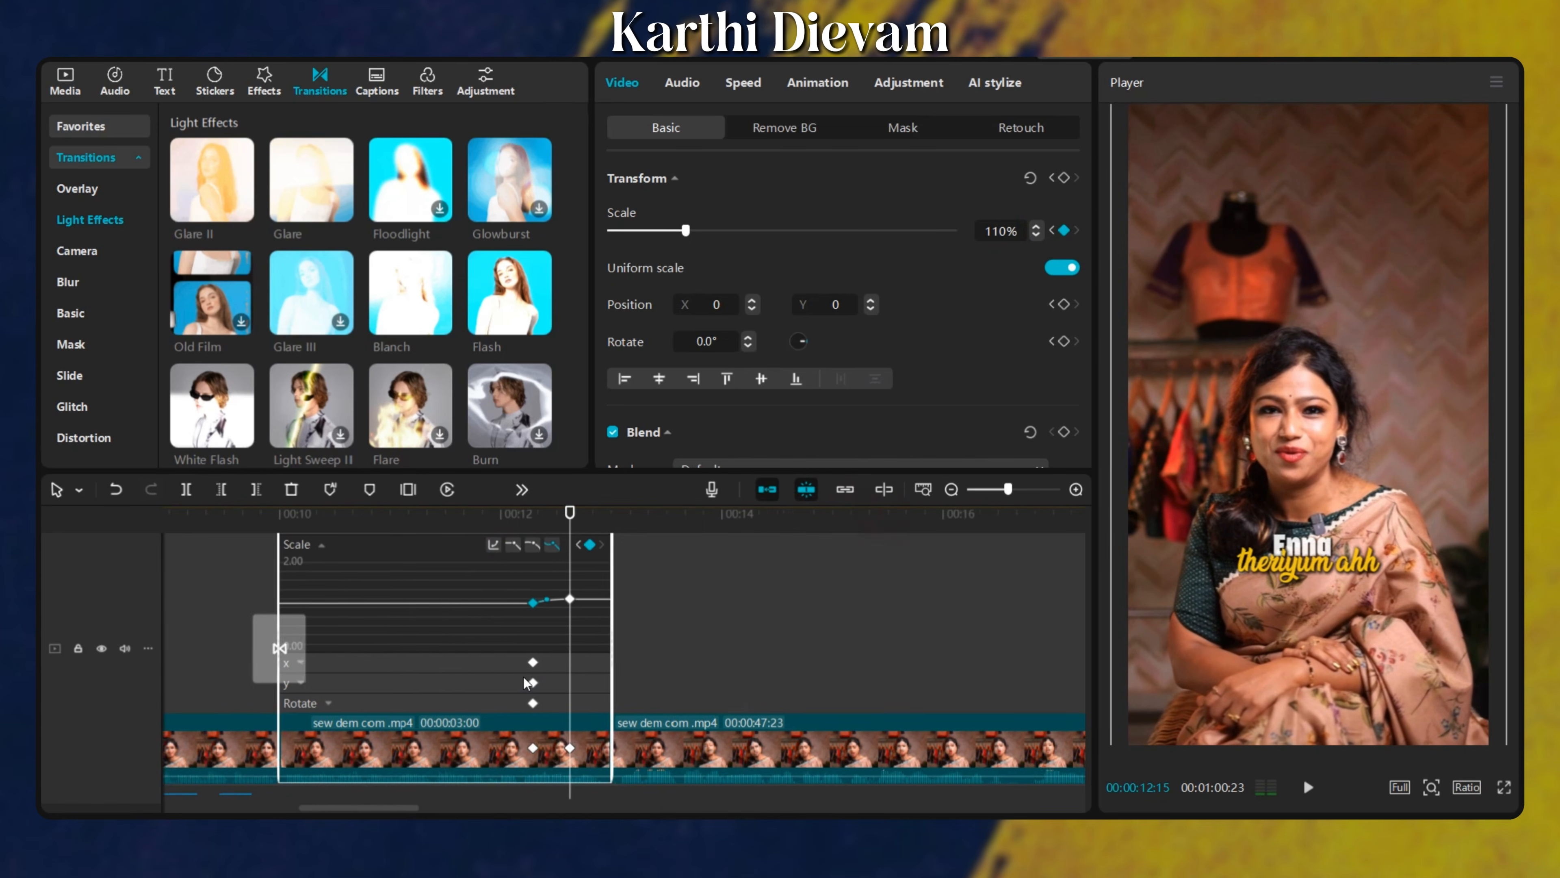
scroll(523, 678, down, 2)
scroll(443, 705, down, 4)
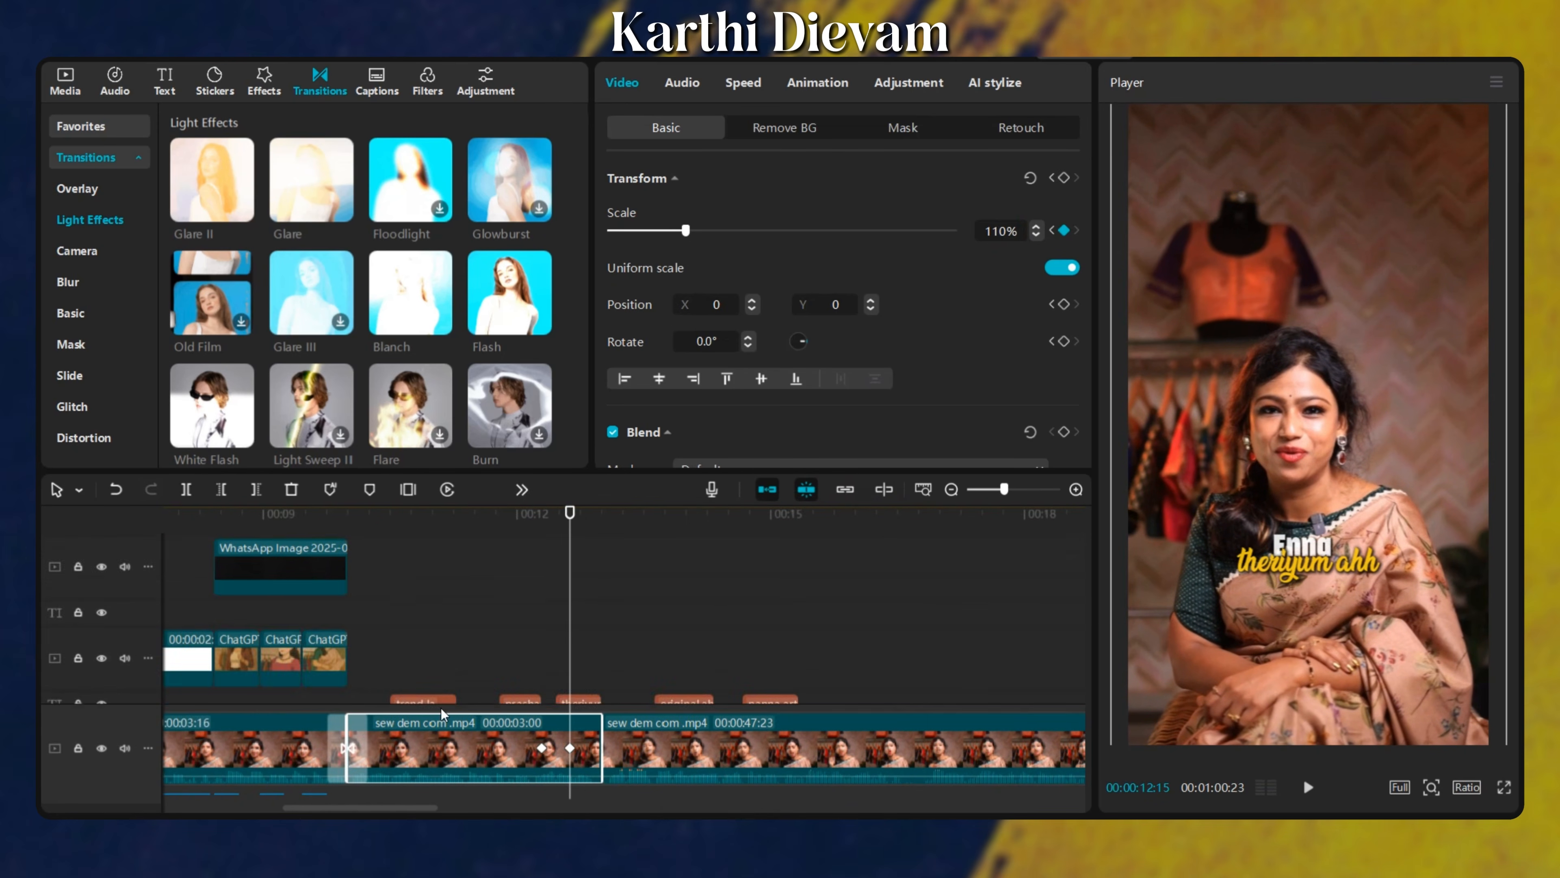
Add a saturation keyframe with value 0 at 00:00:11:07 on the three-second clip.
click(437, 618)
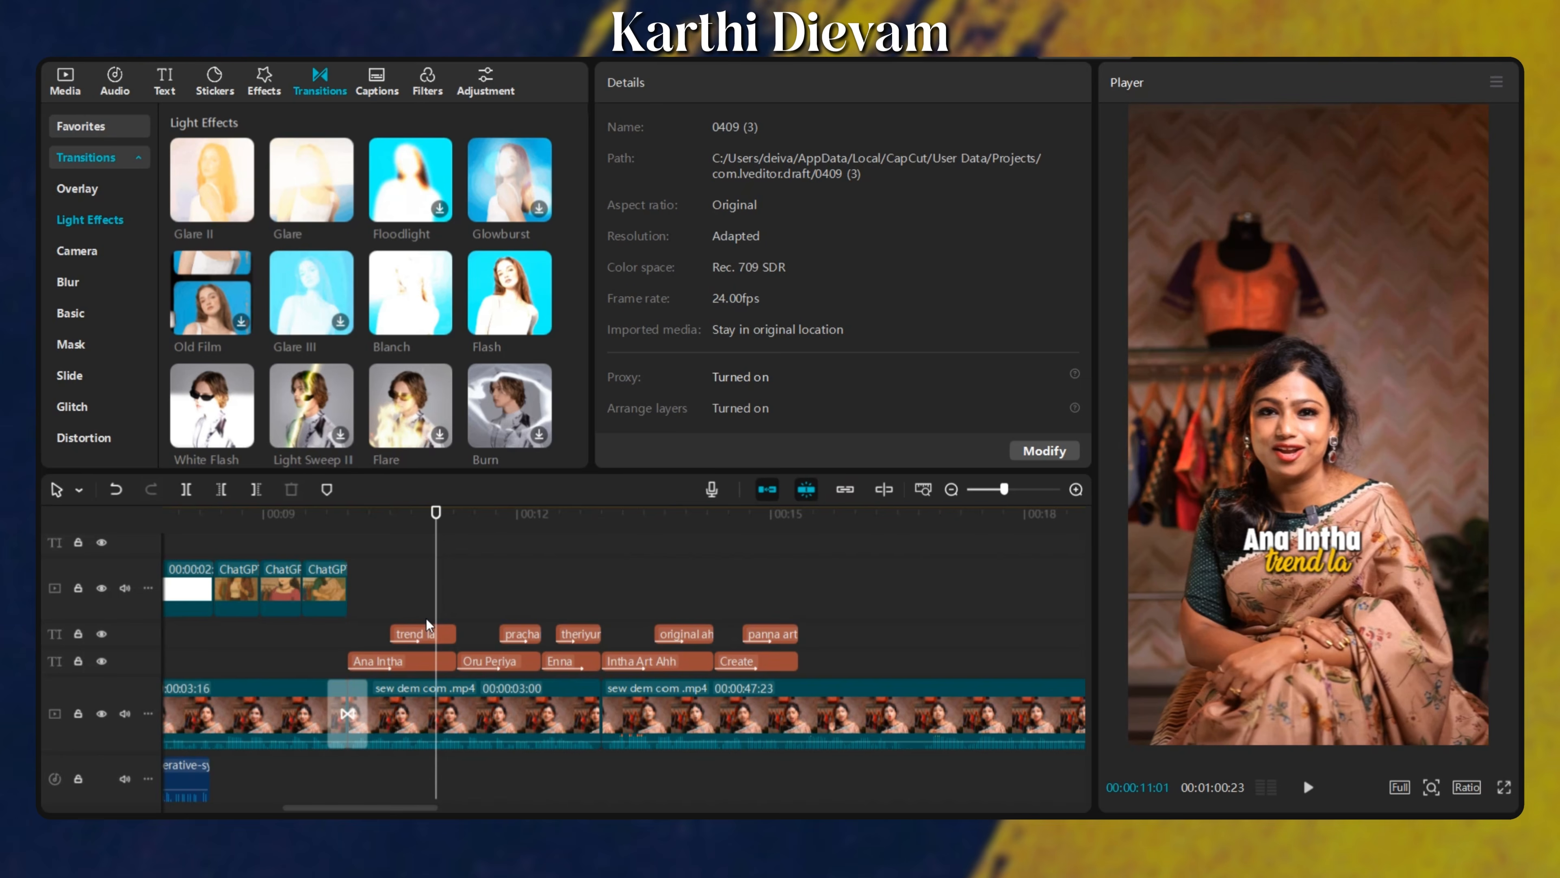
scroll(460, 627, down, 3)
scroll(493, 634, up, 3)
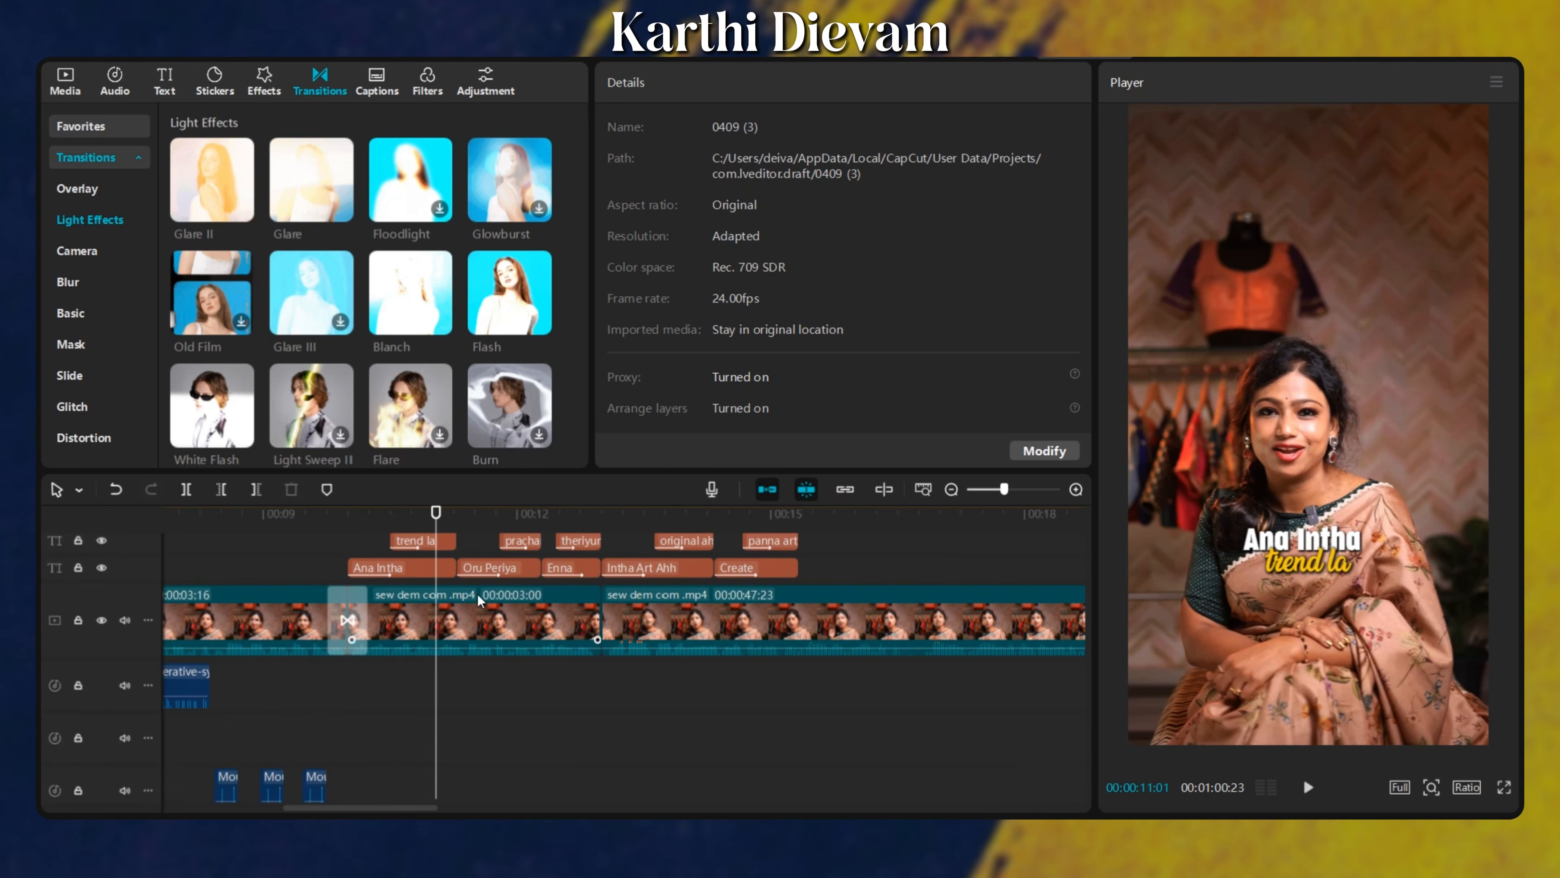
key(space)
scroll(446, 560, up, 2)
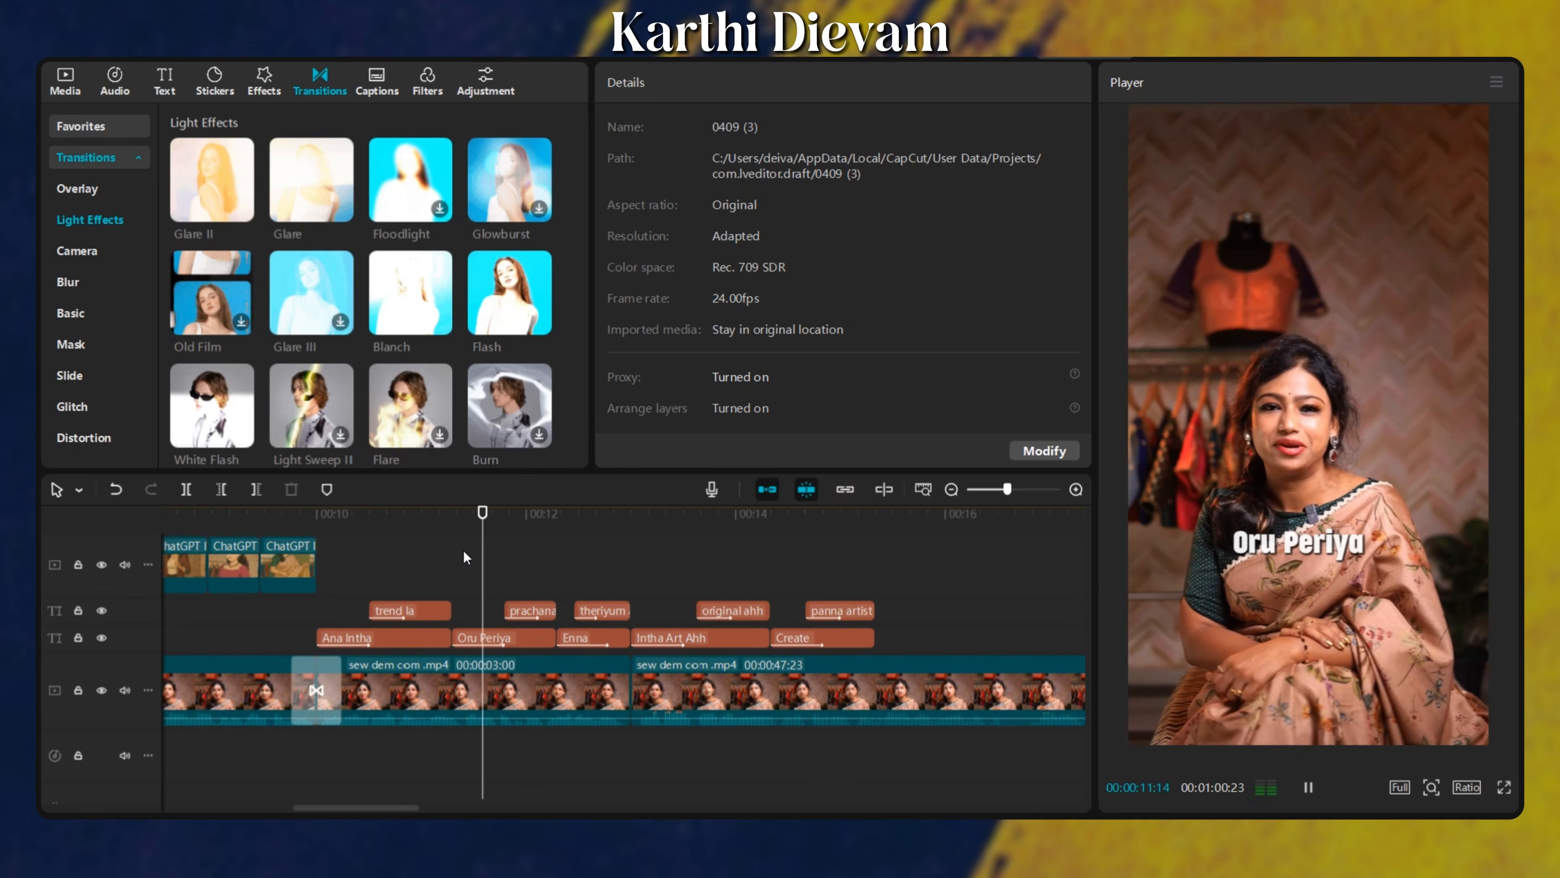
click(440, 560)
click(470, 687)
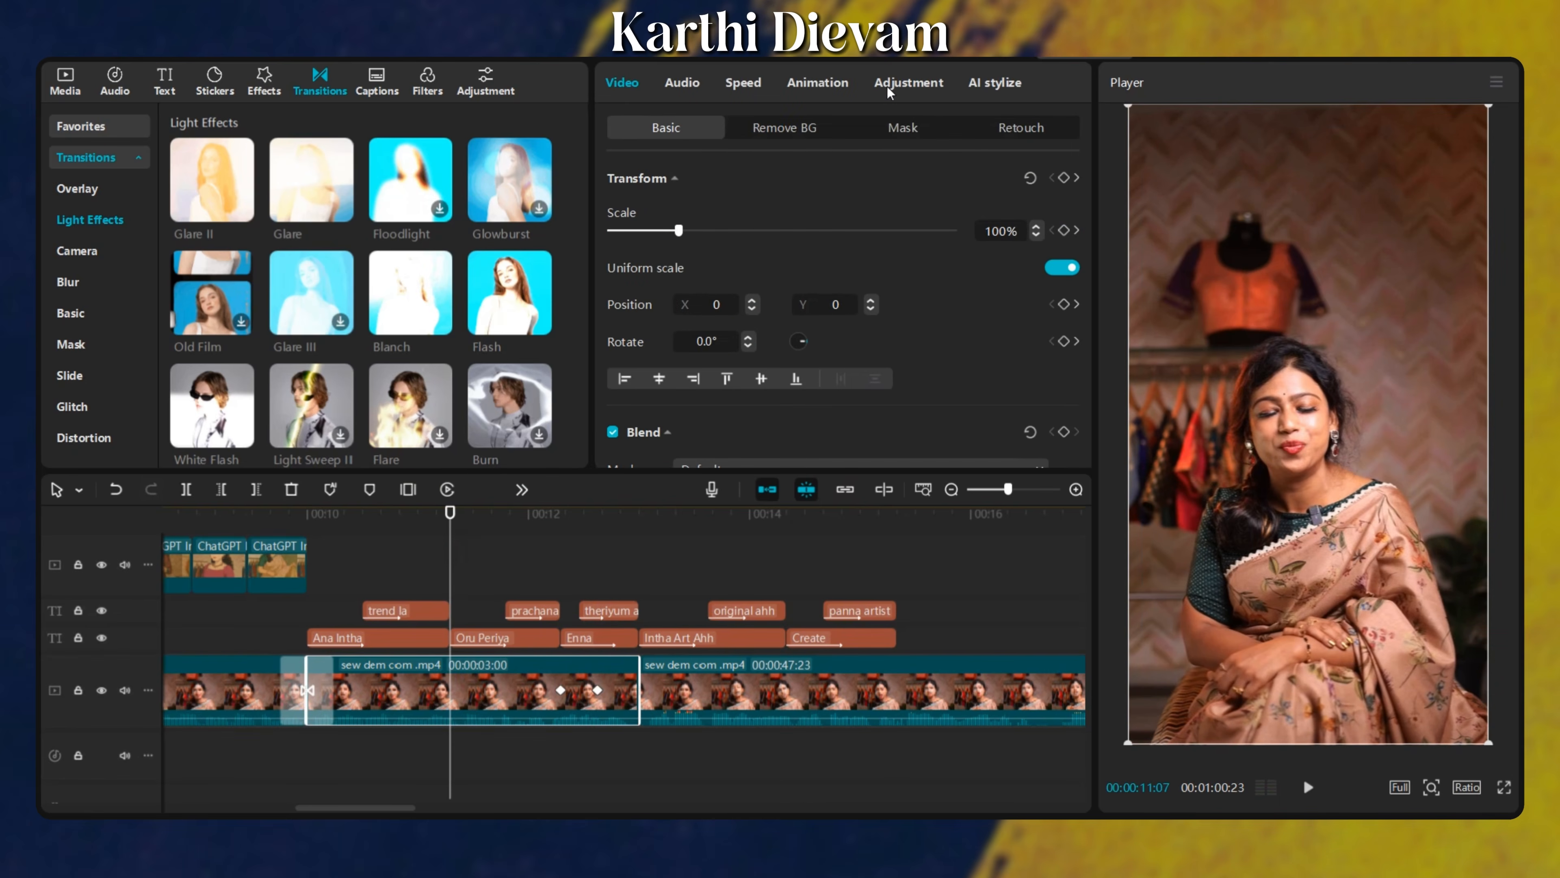
click(903, 84)
scroll(870, 291, down, 6)
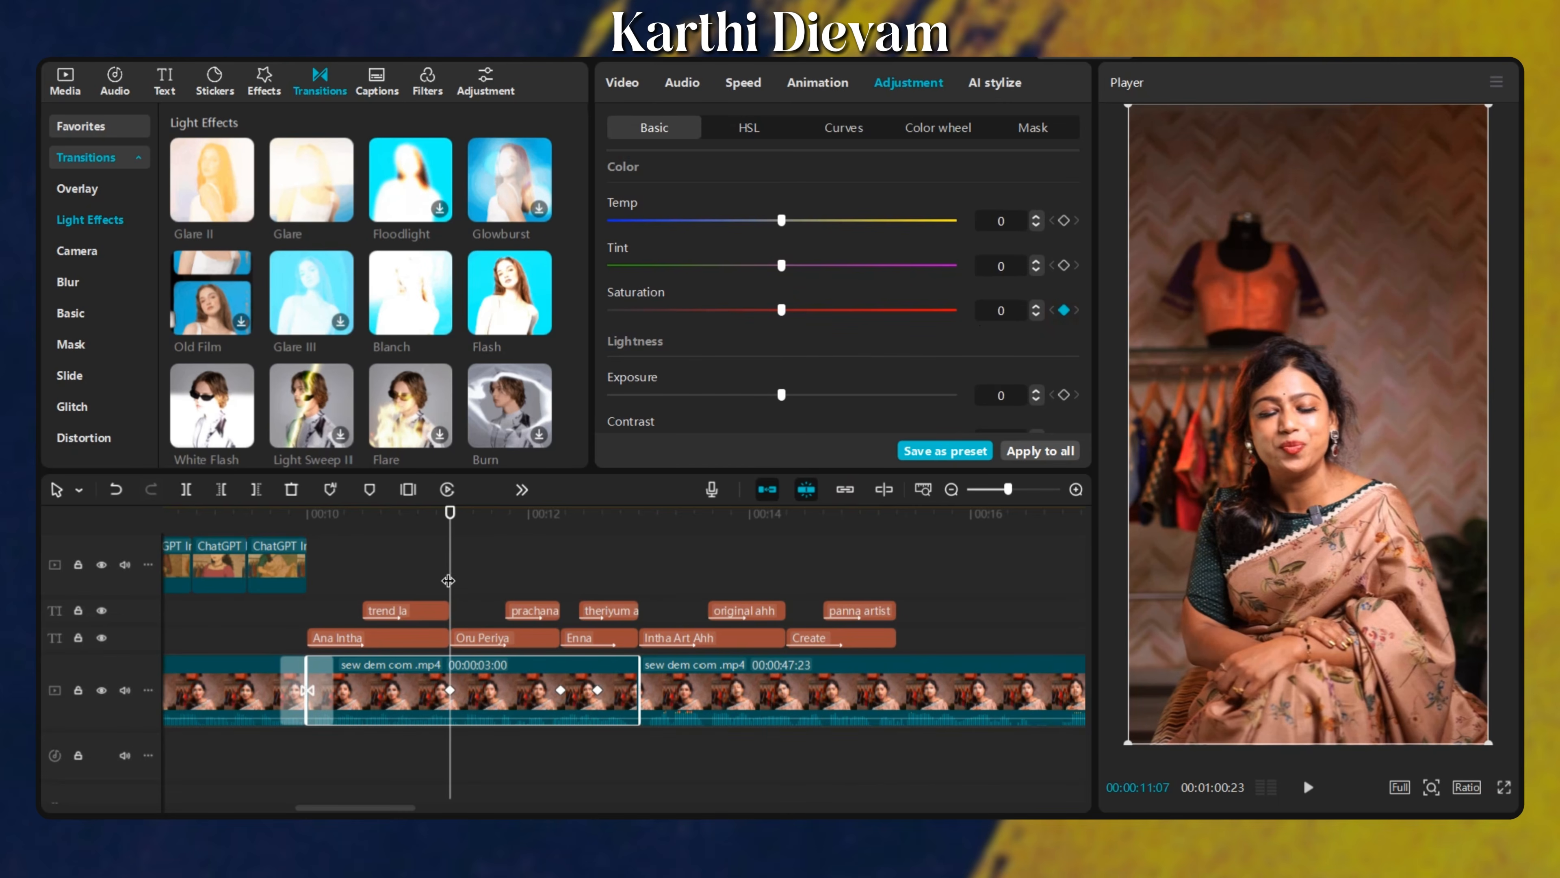
Lower the clip's saturation to -28 at 00:00:12:21 so the colour fades towards its end.
key(space)
key(space)
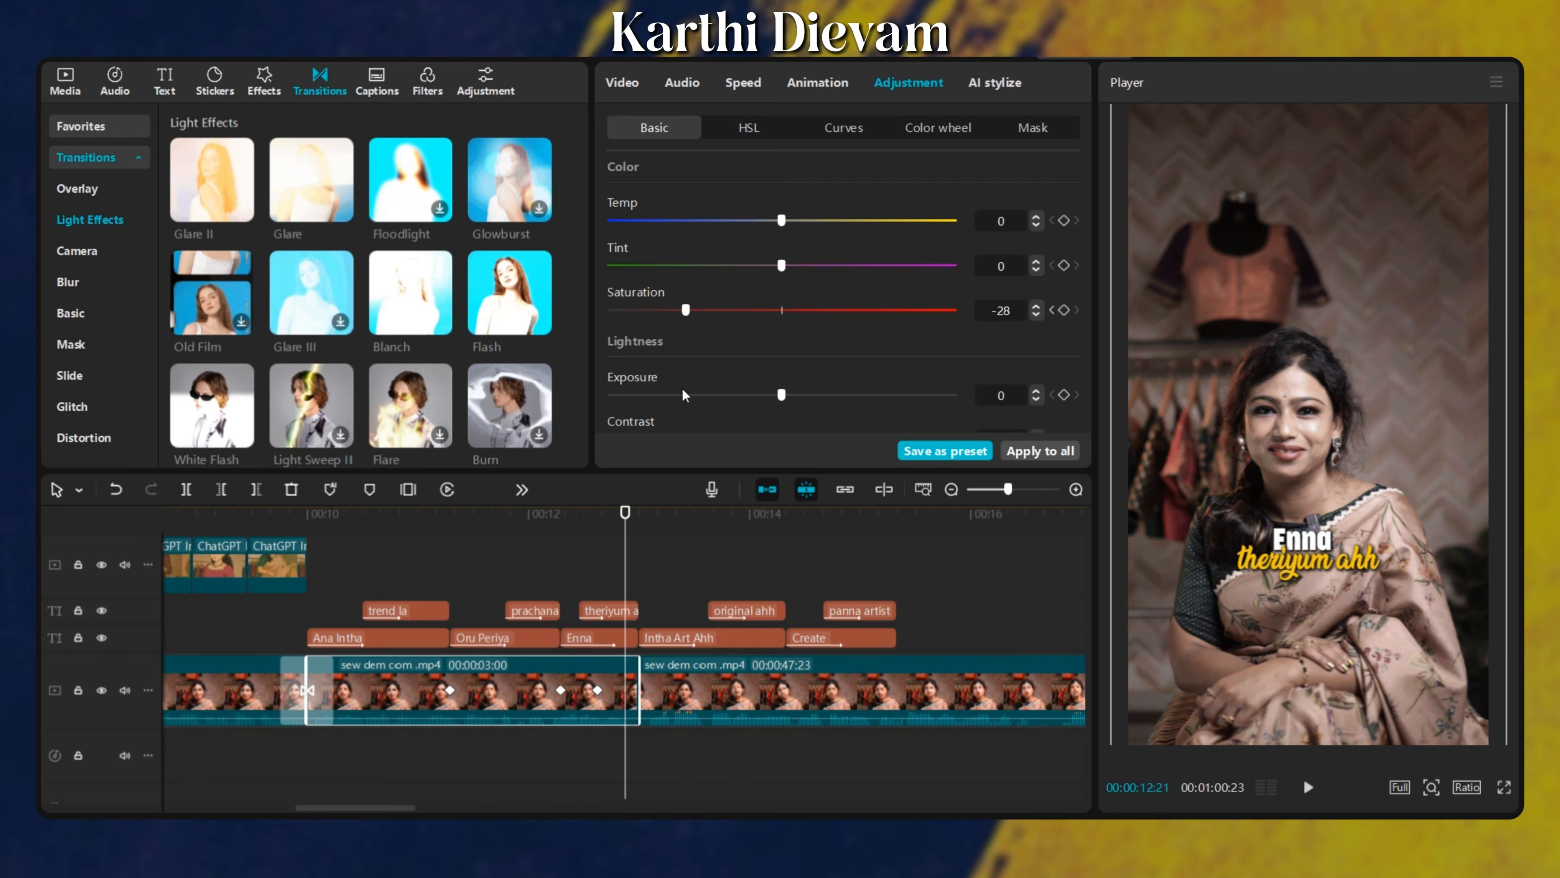
drag(682, 388, 683, 389)
Play back the three-second clip and the cut at 00:00:13:00 to check the zoom and the colour fade.
click(364, 525)
key(space)
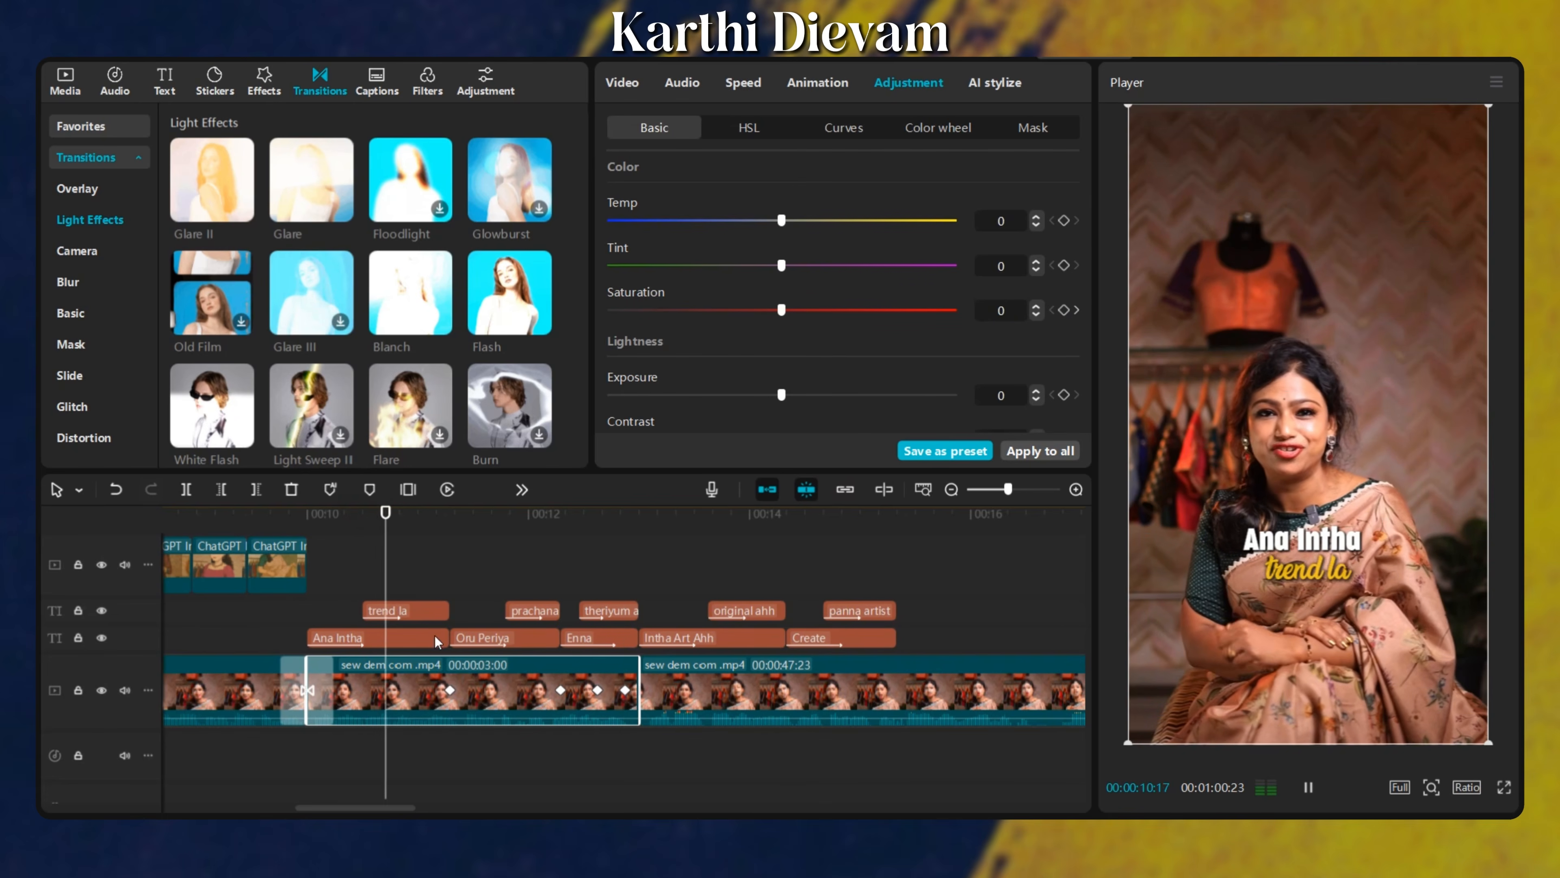
scroll(455, 627, up, 1)
scroll(453, 627, down, 2)
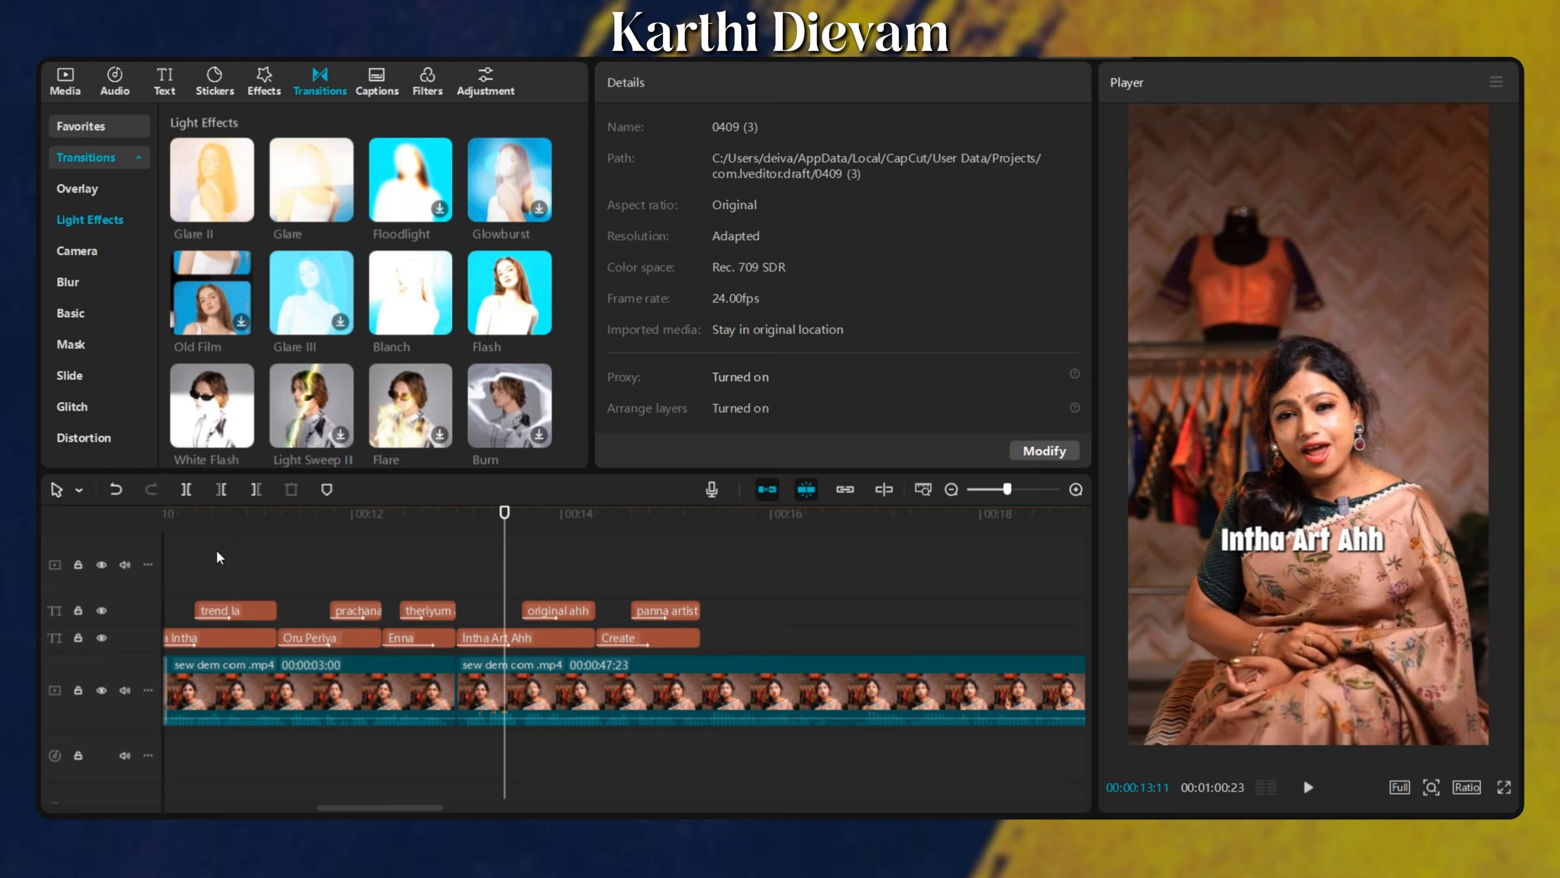
click(217, 558)
key(space)
key(space)
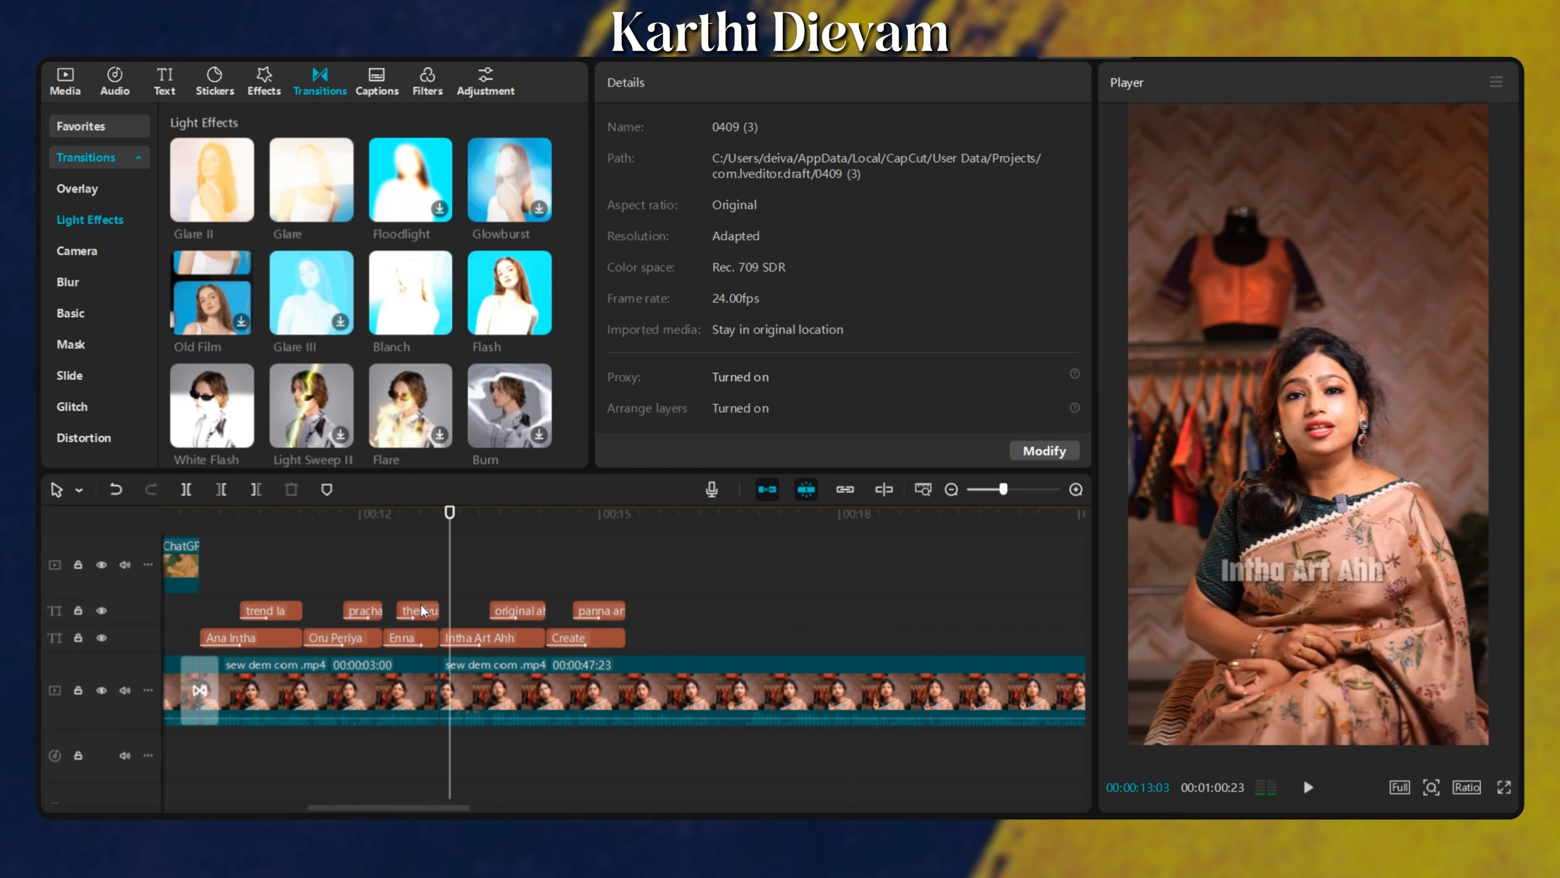
click(385, 553)
key(space)
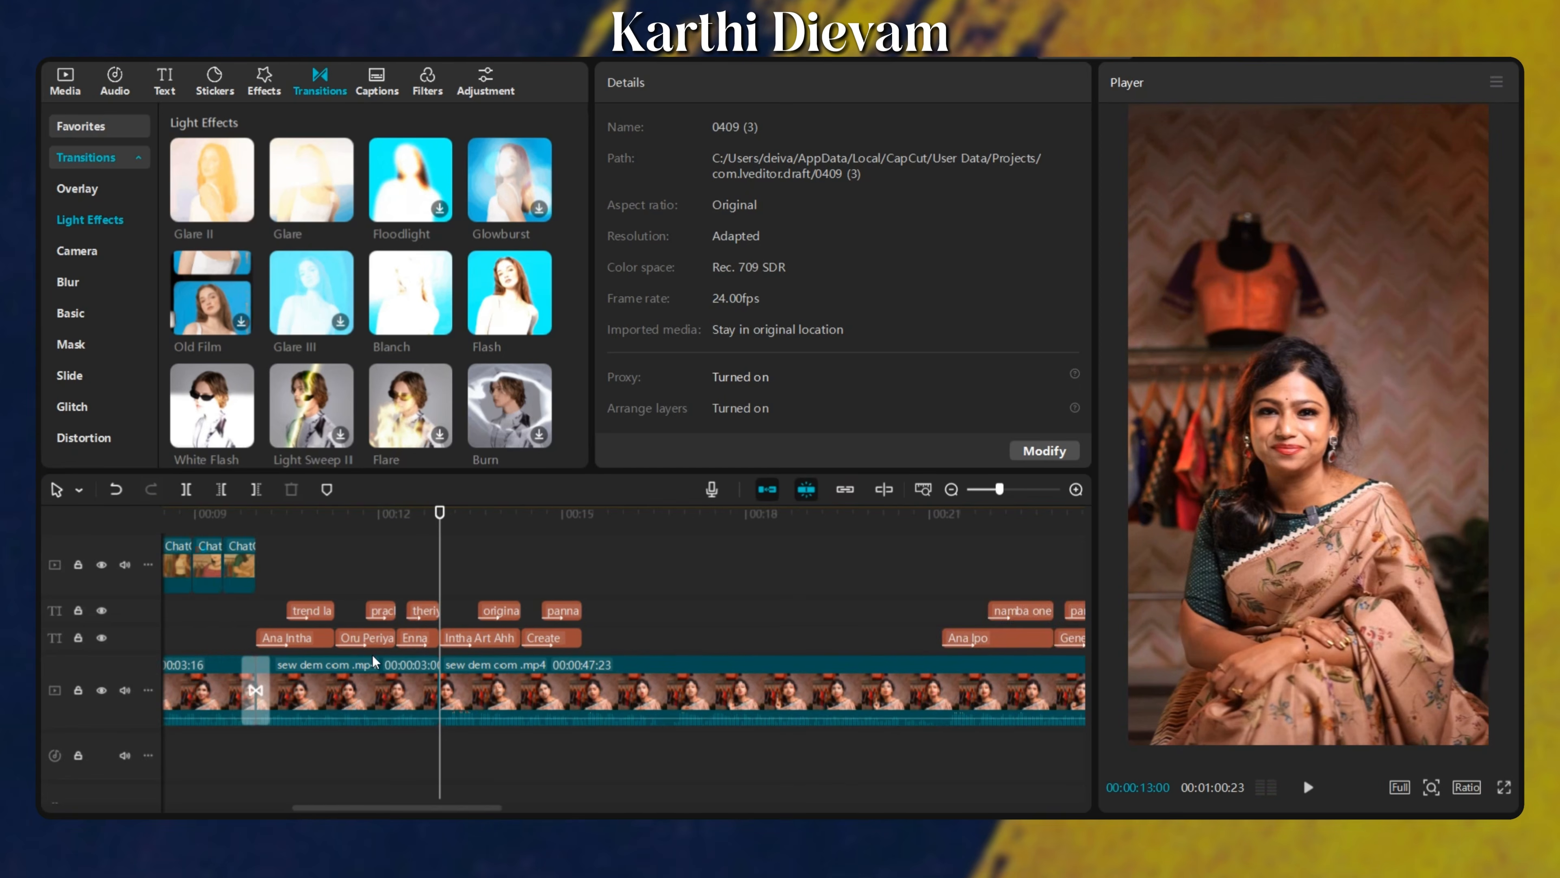
Paste a copy of the short "Level" overlay clip from near 00:00:21 over the cut at 00:00:13:00 and preview it.
scroll(405, 660, up, 5)
scroll(571, 624, down, 3)
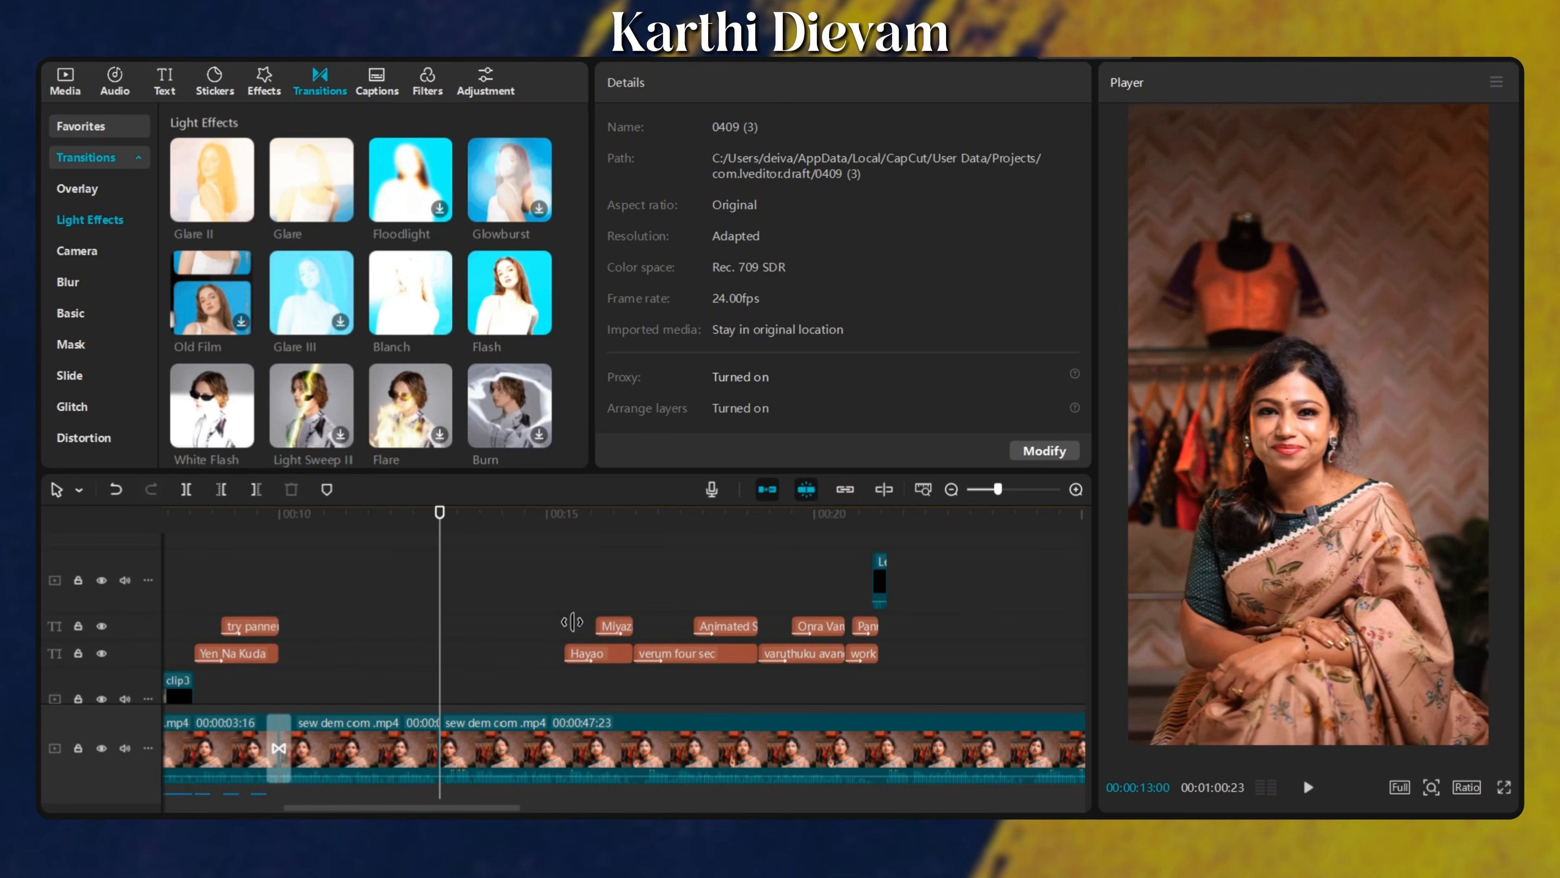
scroll(899, 637, up, 2)
click(870, 590)
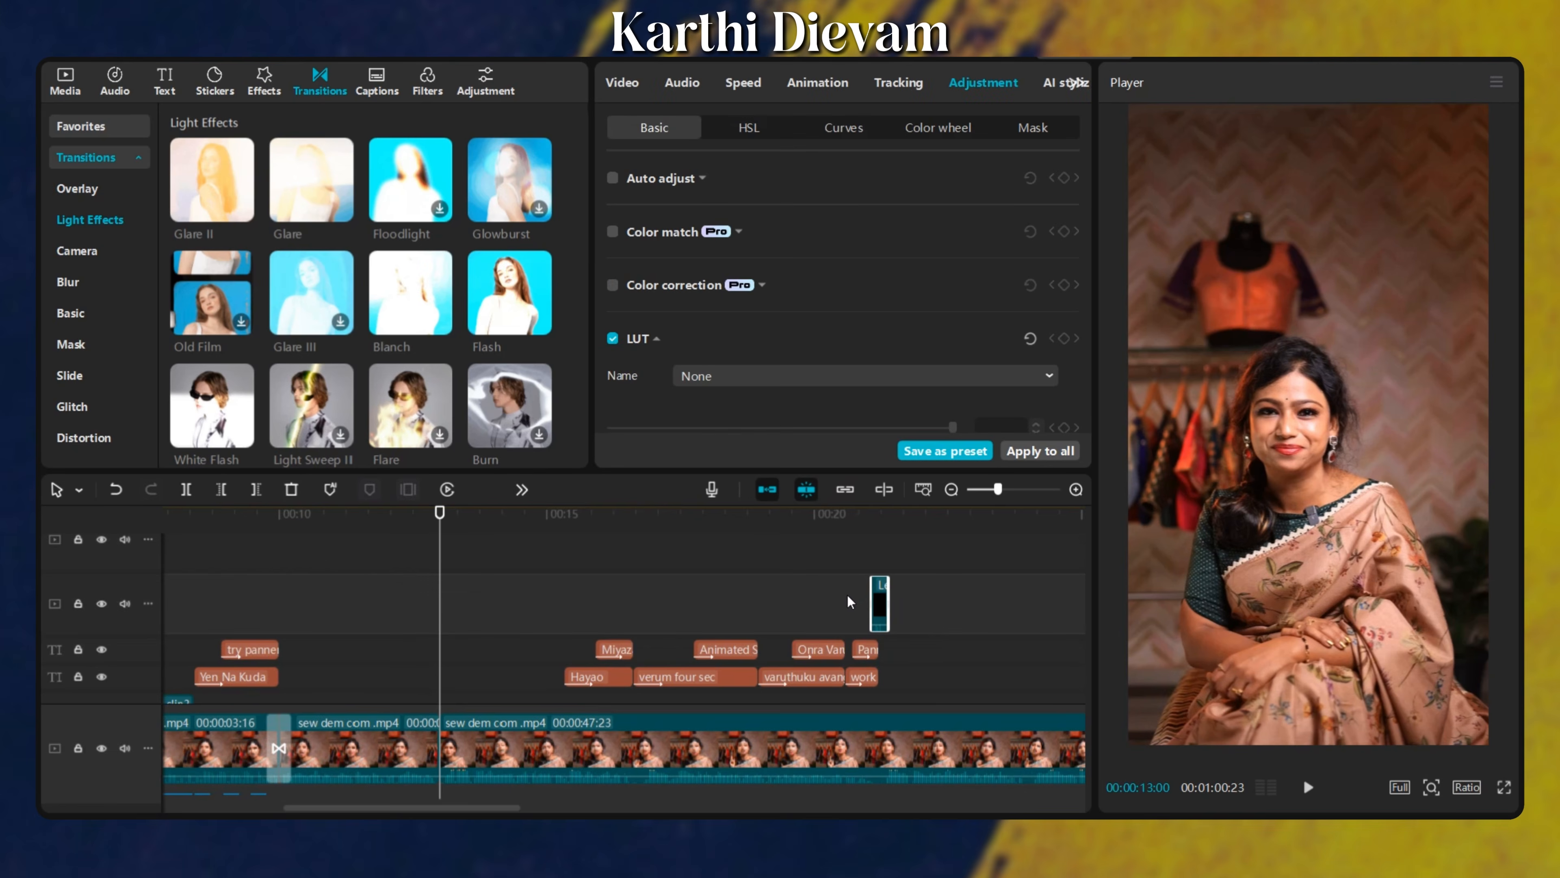
key(ctrl+v)
scroll(457, 608, up, 3)
drag(456, 608, 445, 607)
click(518, 733)
click(391, 592)
key(space)
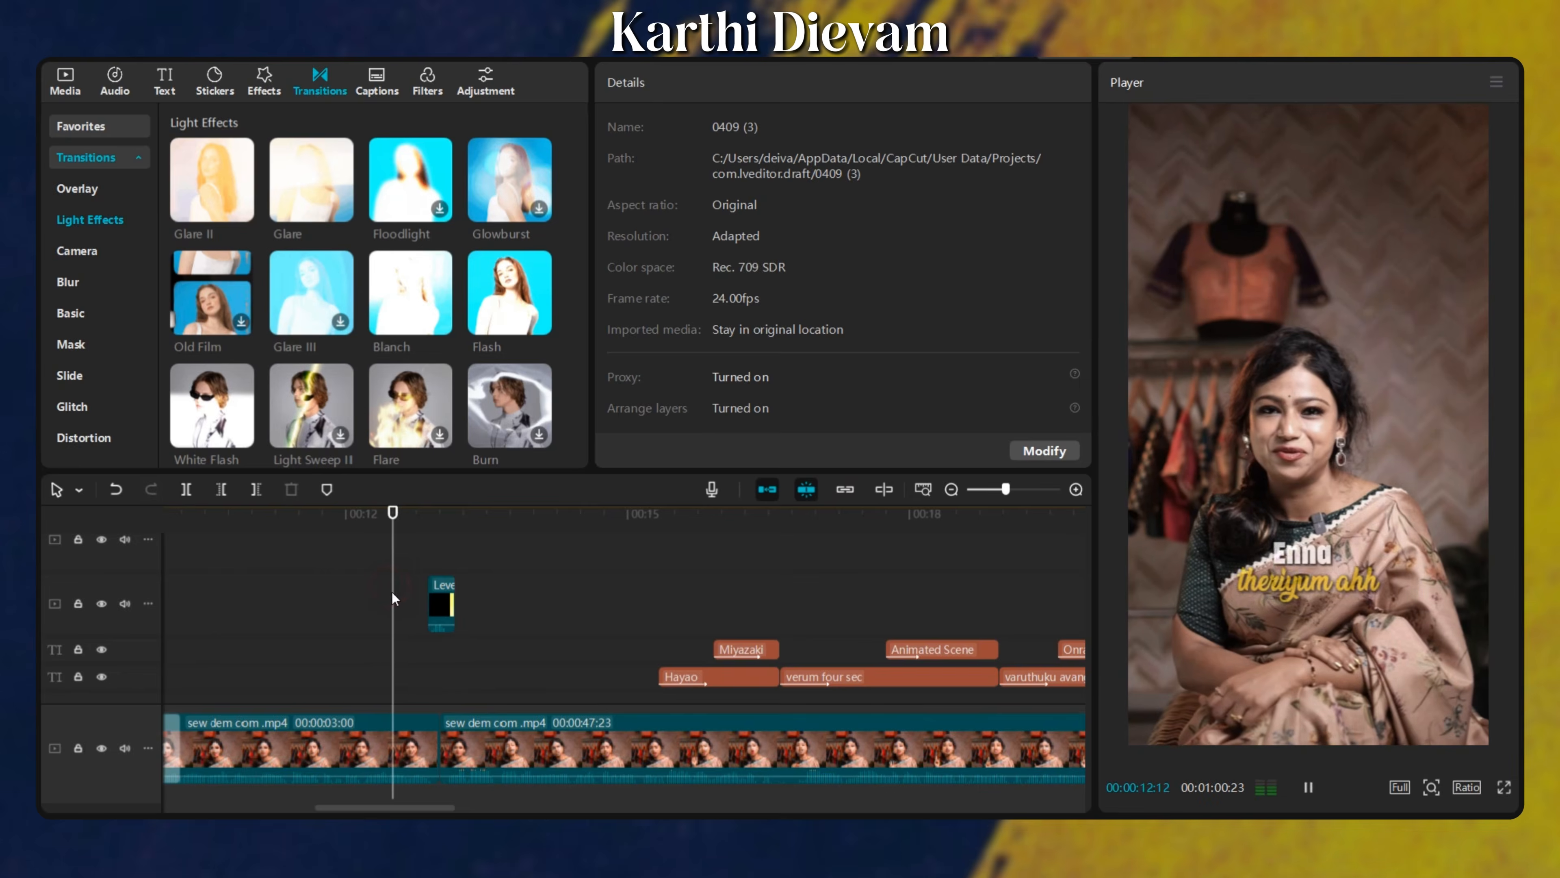
scroll(396, 593, up, 1)
scroll(405, 595, down, 2)
key(space)
Apply the Zoom 1 entrance animation to the main clip that starts at 00:00:13:00.
click(492, 730)
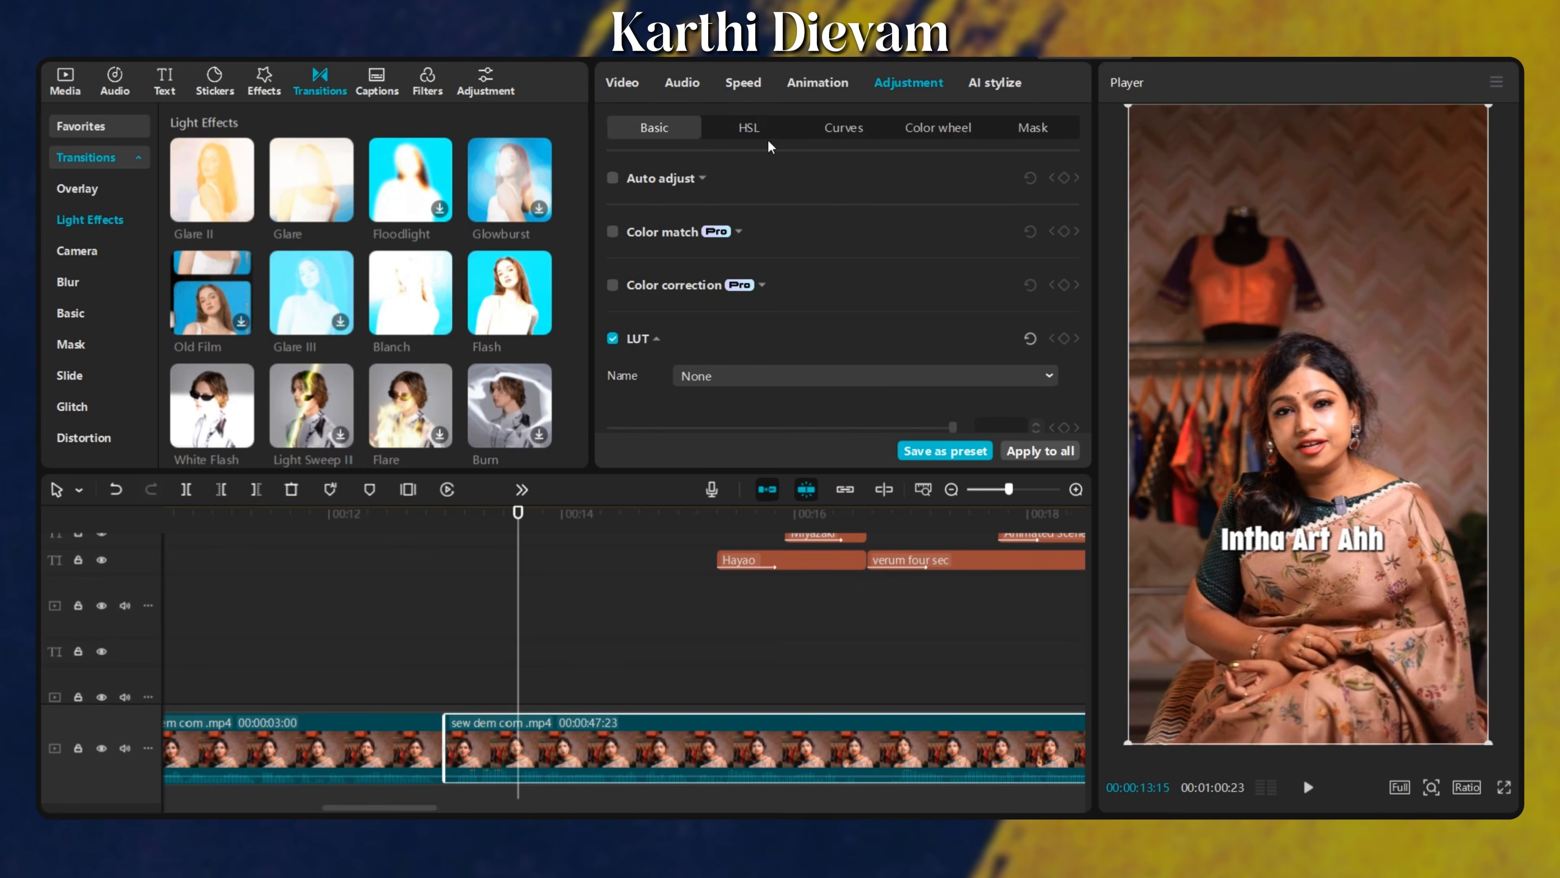
click(814, 91)
click(707, 194)
scroll(373, 706, up, 2)
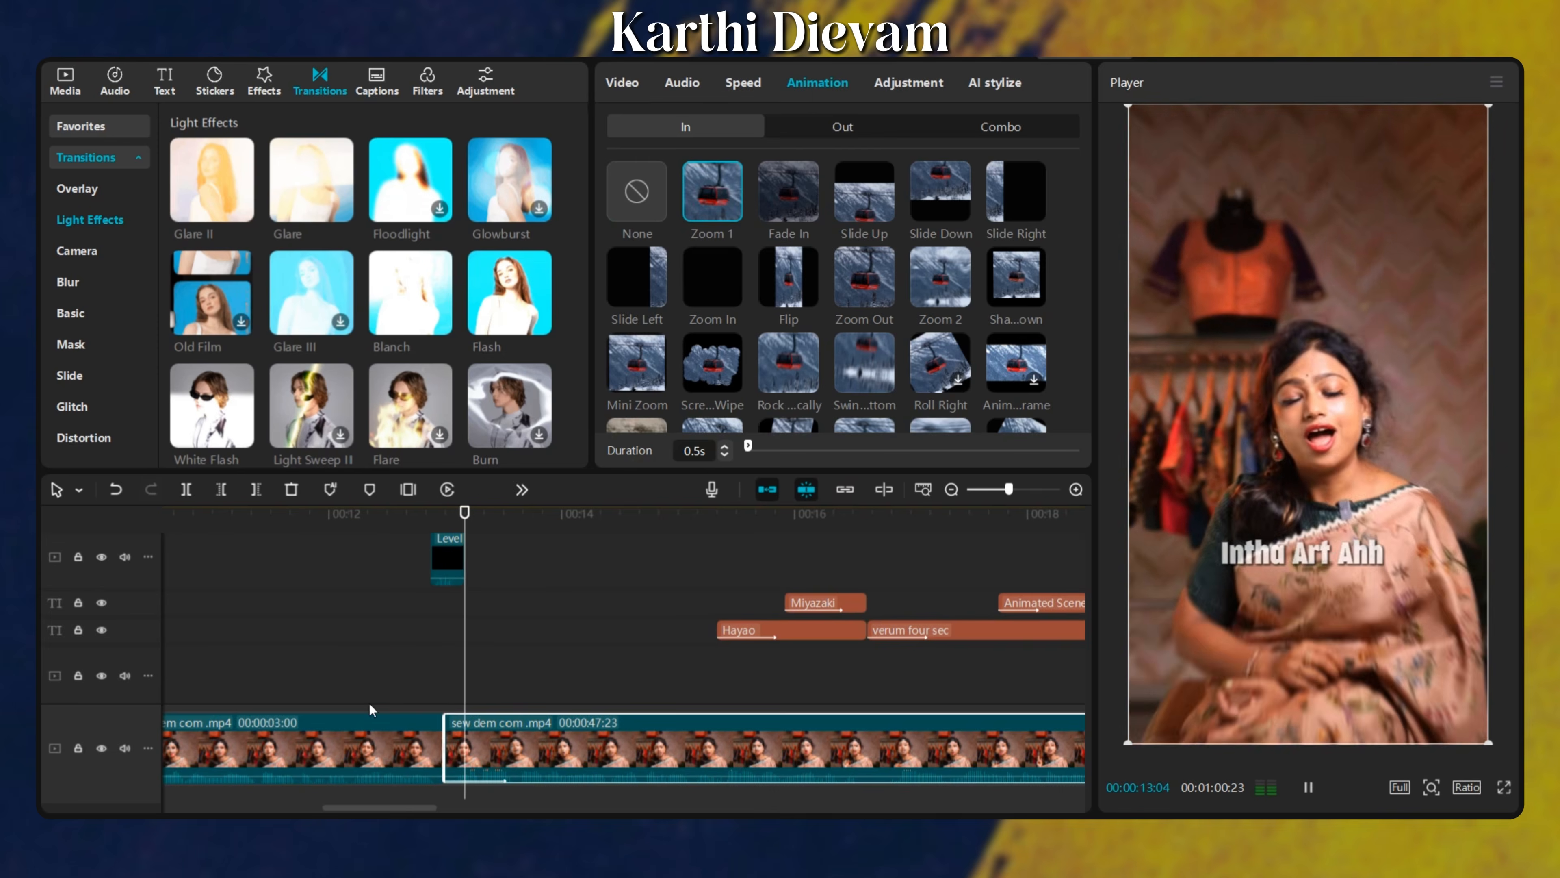
Play back the transition at 00:00:13:00 and the captioned footage that follows it.
click(377, 660)
key(space)
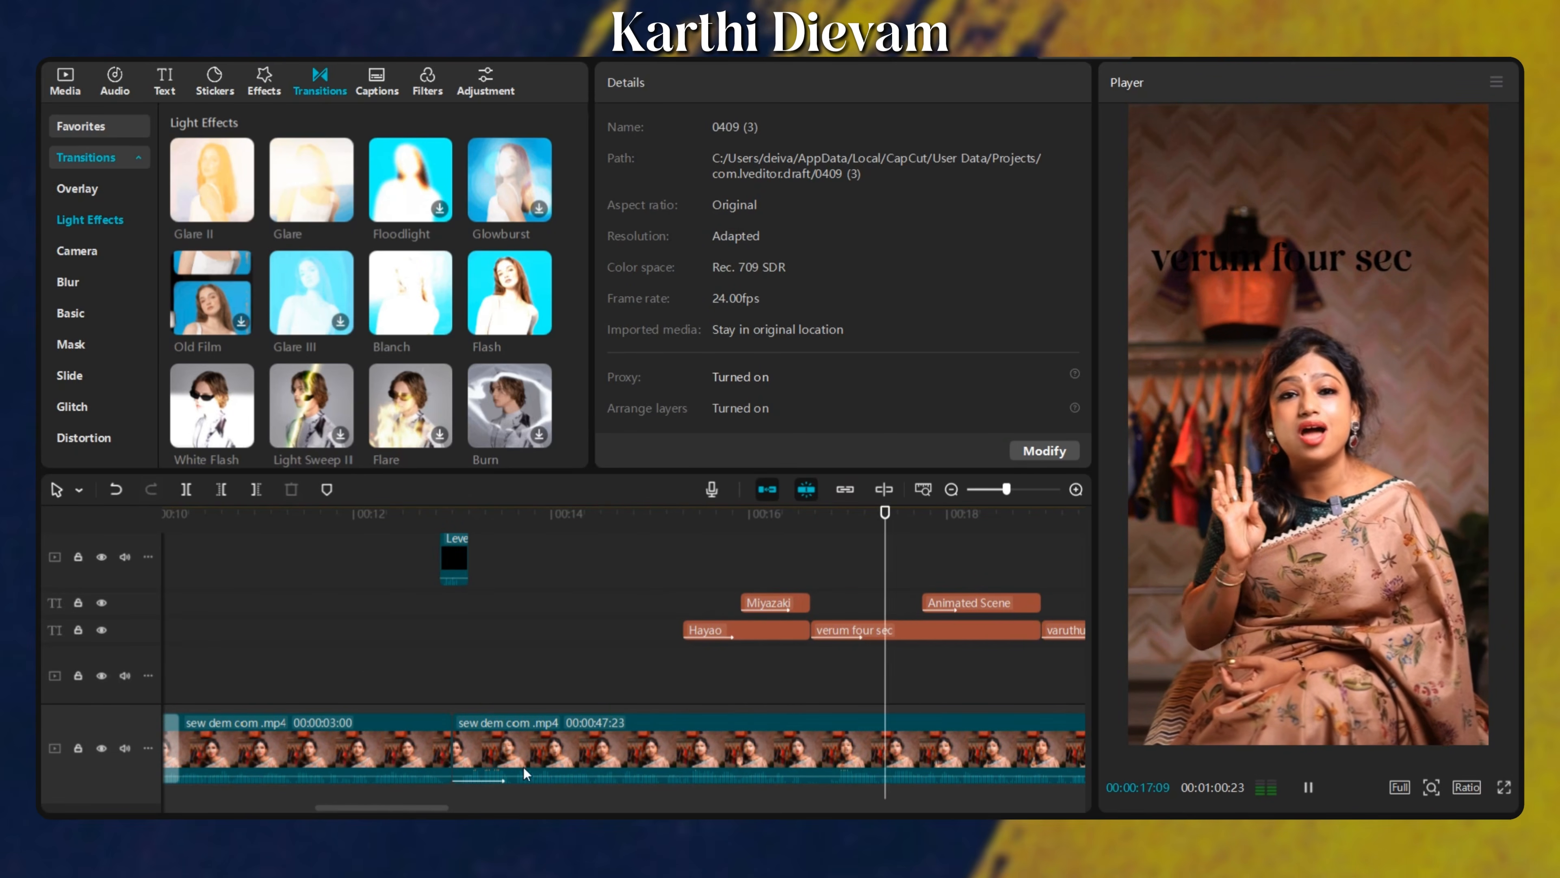
scroll(401, 807, down, 1)
scroll(401, 808, down, 1)
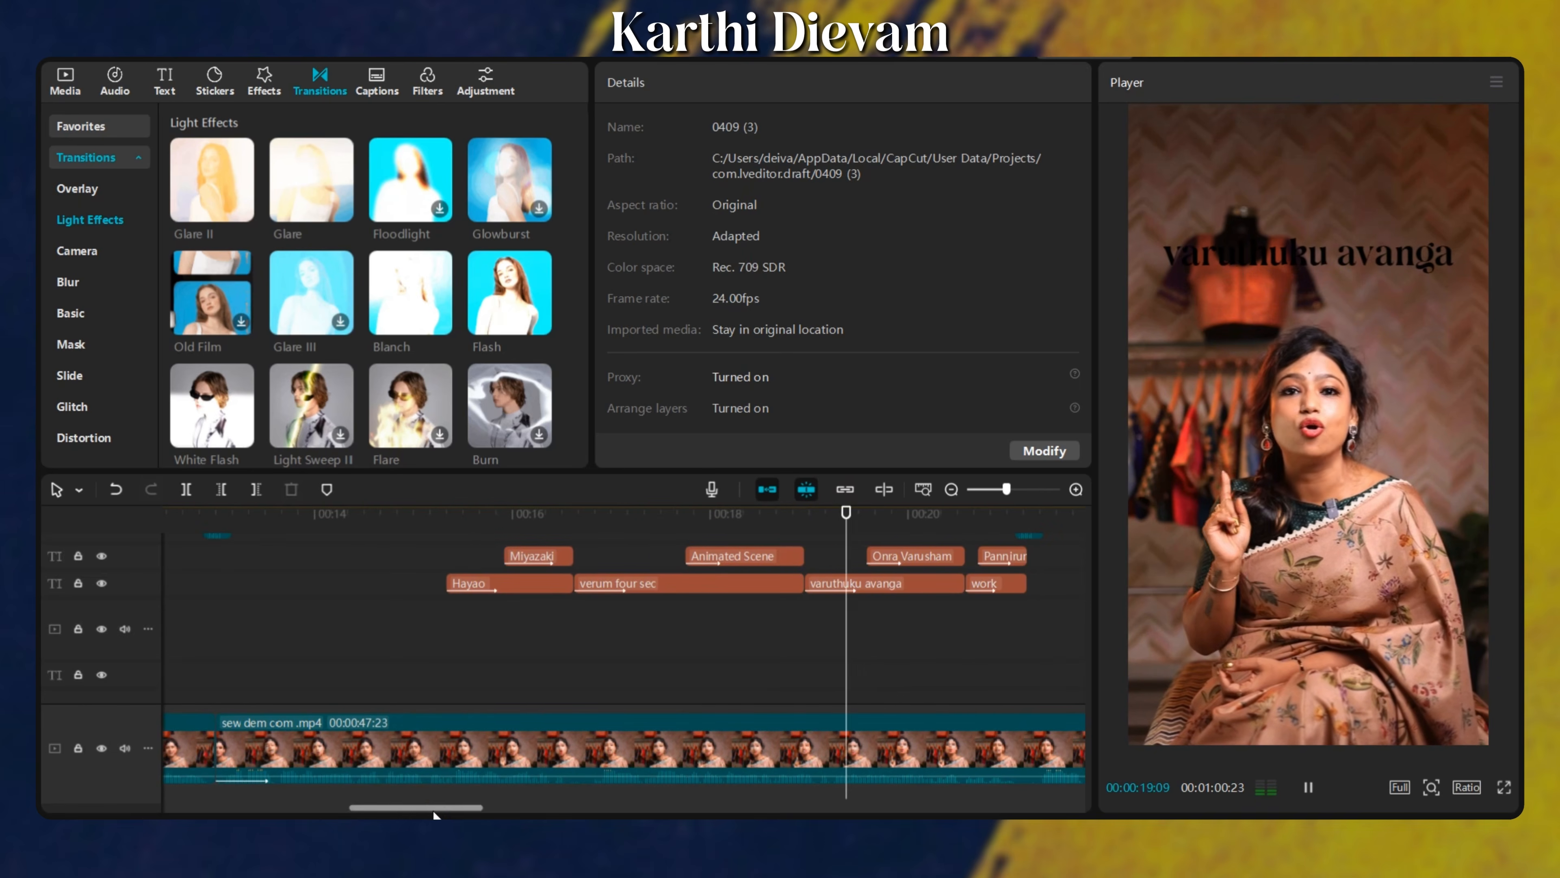
click(360, 643)
key(space)
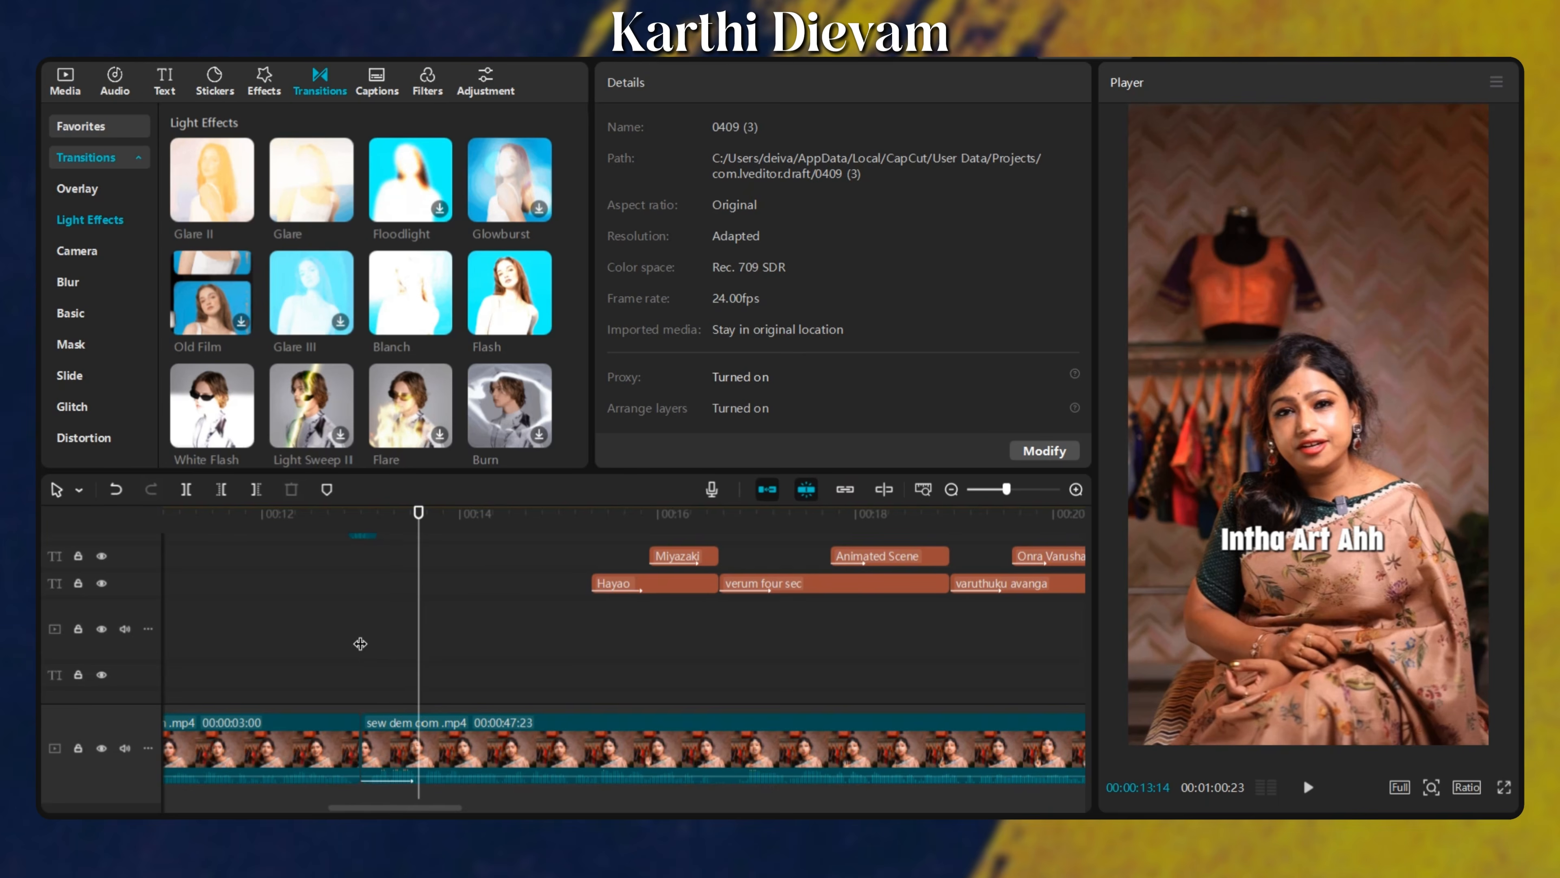
Play on to 00:00:15:08 and split the main clip there.
key(space)
scroll(520, 669, up, 4)
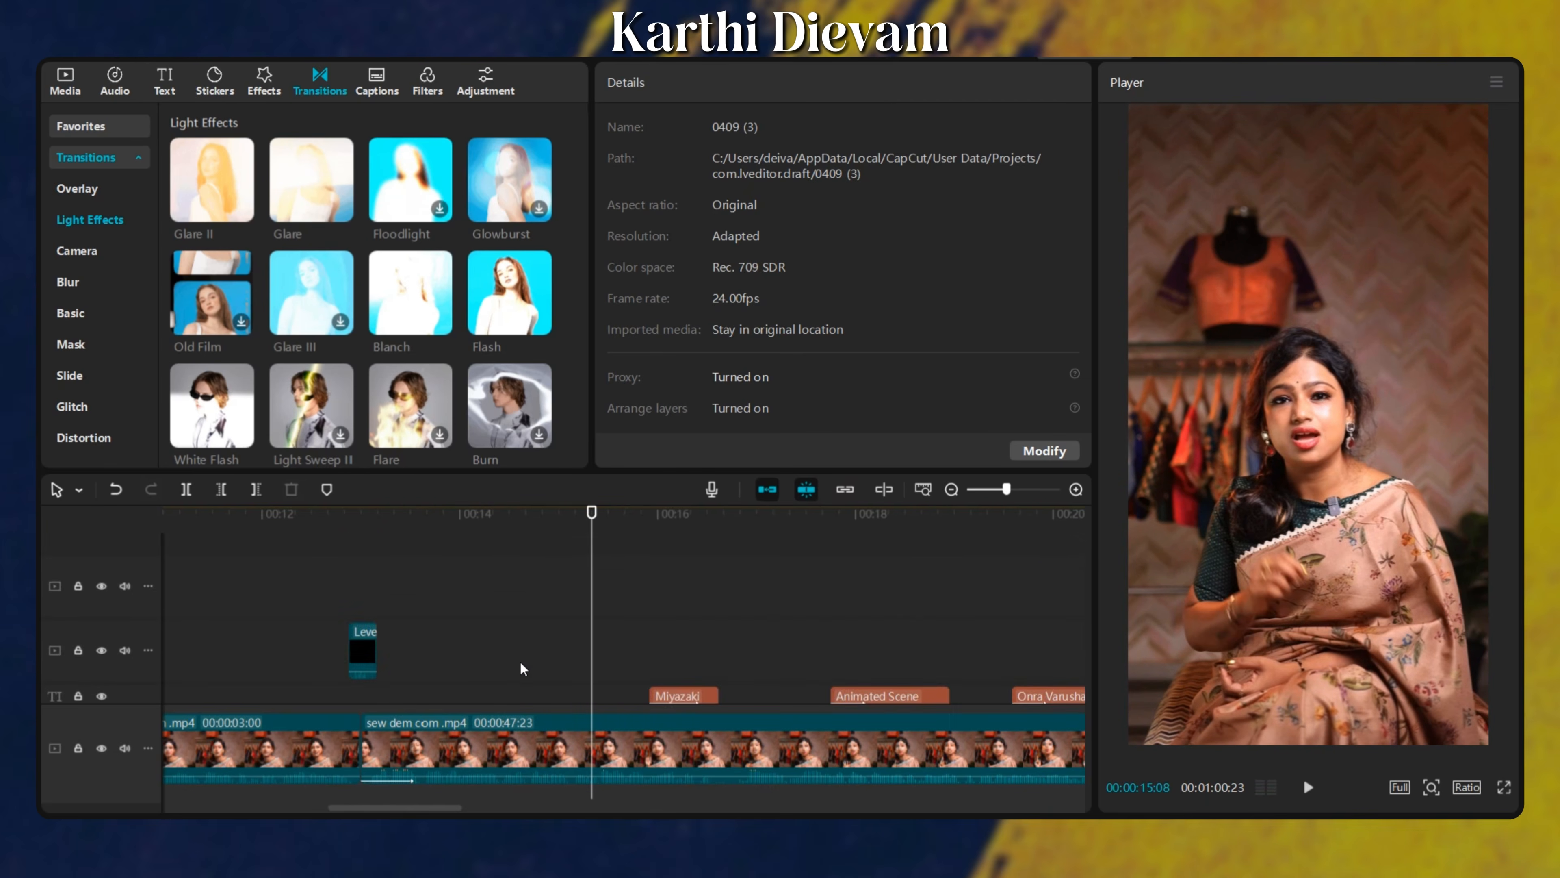
scroll(519, 661, down, 3)
click(533, 741)
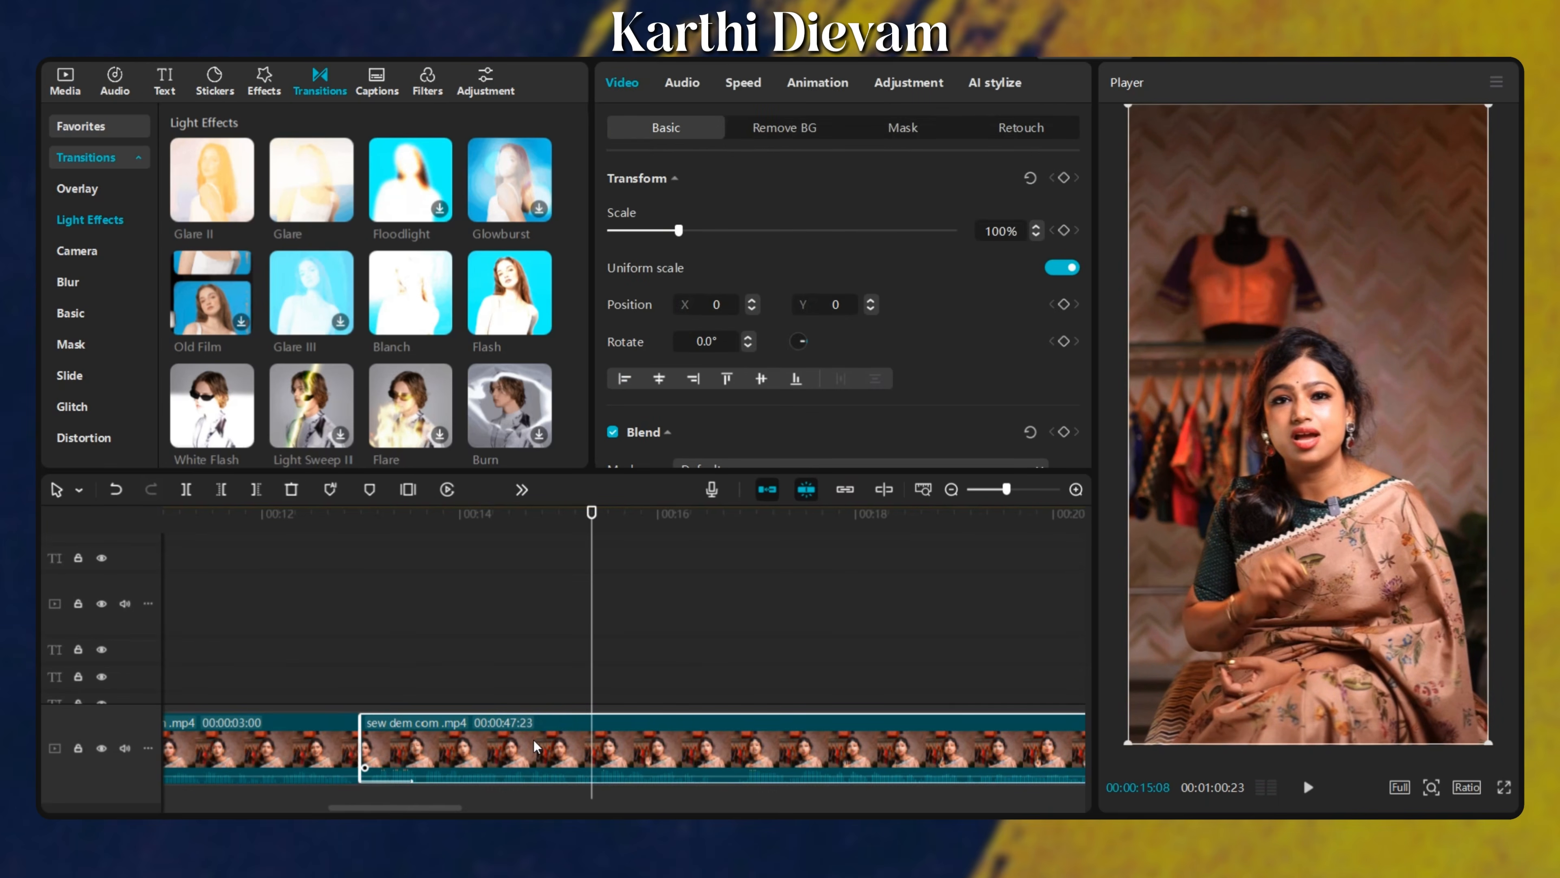
key(ctrl+b)
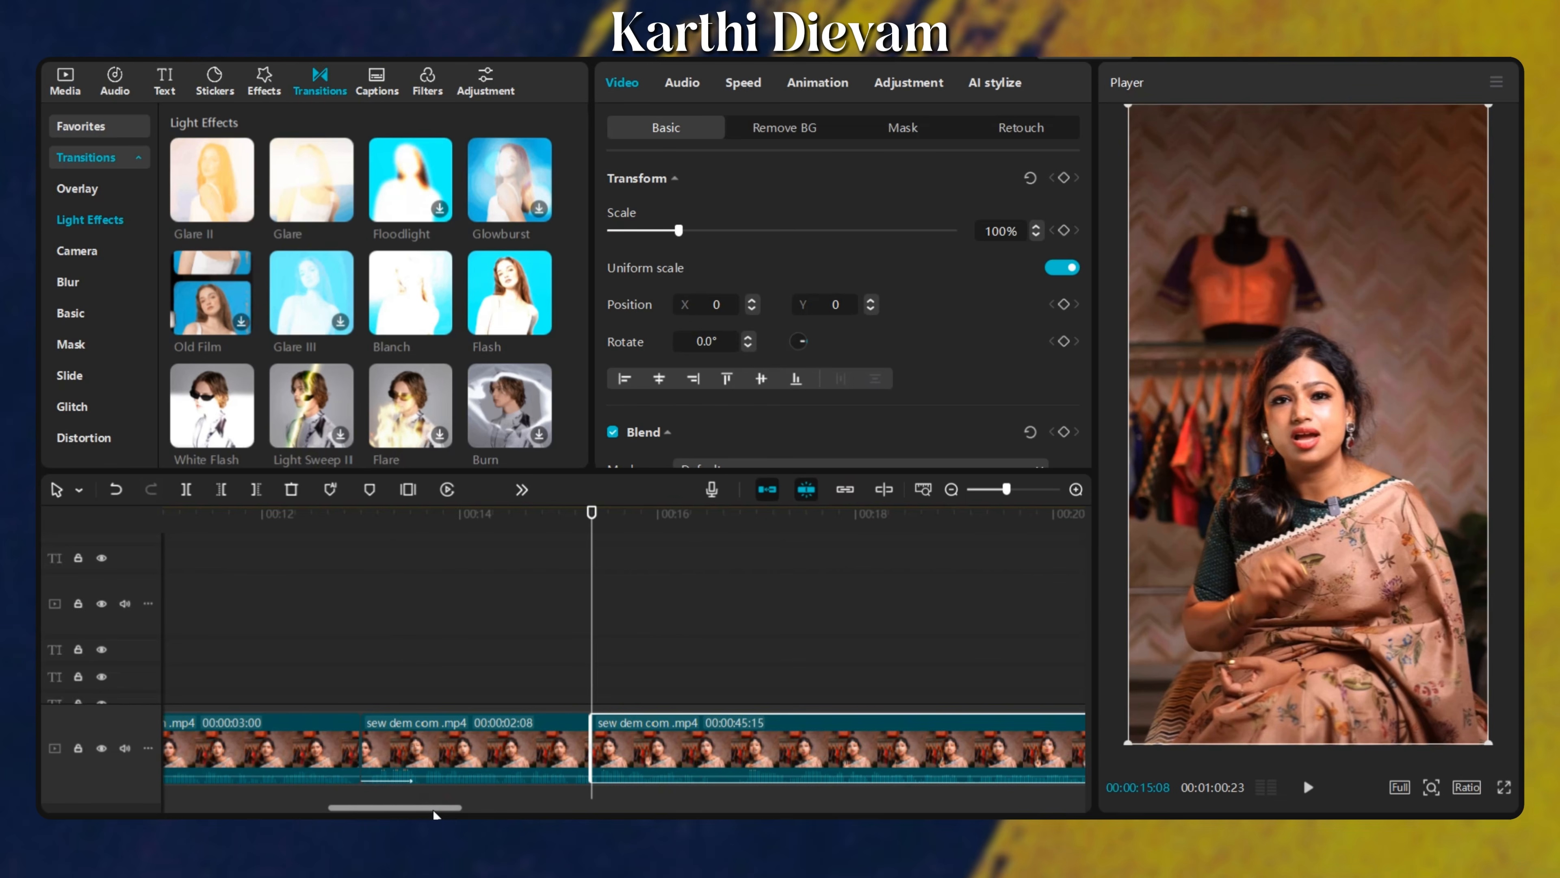
Split the main clip again at 00:00:21:03, just after the "work Pannirunthanga" caption.
drag(432, 810, 443, 810)
key(space)
click(952, 690)
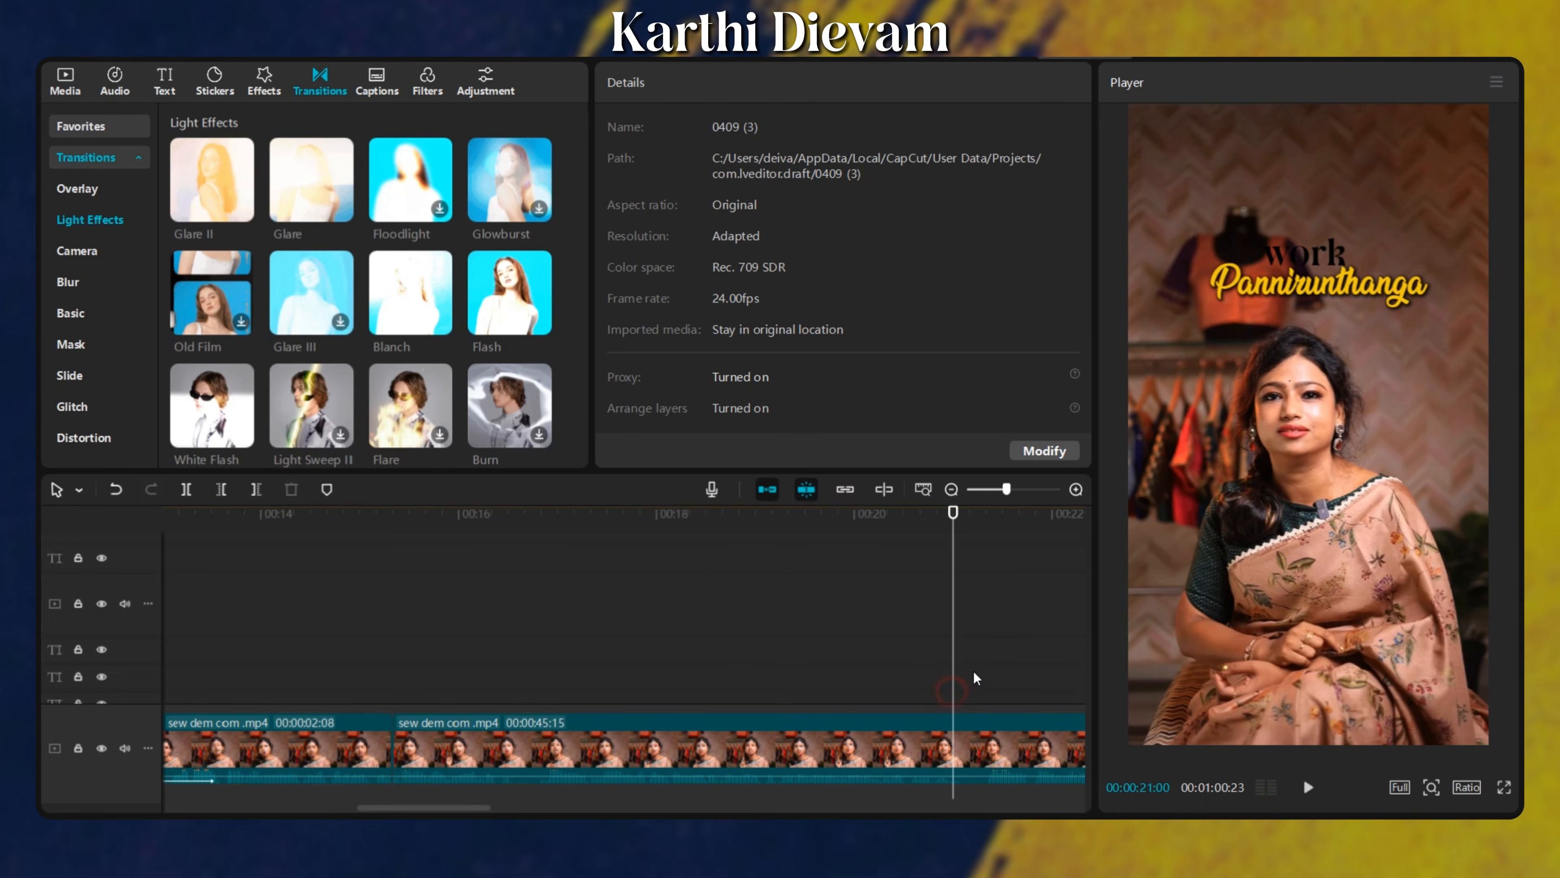
mouse_move(953, 689)
mouse_down()
mouse_move(961, 717)
mouse_move(966, 704)
mouse_up()
click(940, 755)
key(ctrl+b)
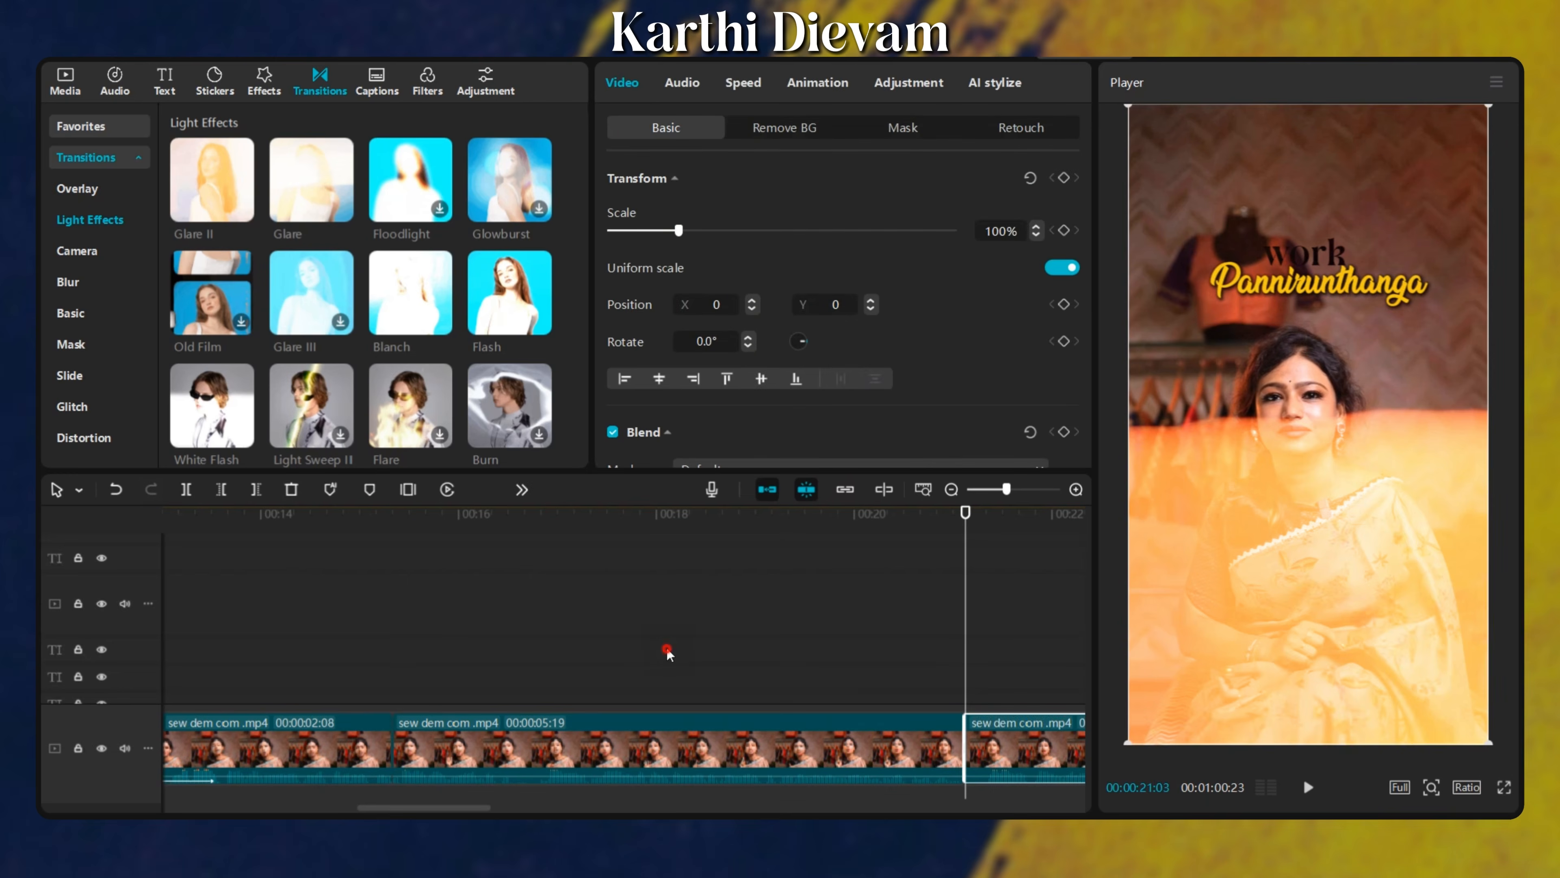
Place Hayao Miyazaki.jpeg above the main clip at the 00:00:15:08 cut and scale it to 150% so it fills the frame.
drag(540, 666, 422, 762)
drag(452, 670, 588, 776)
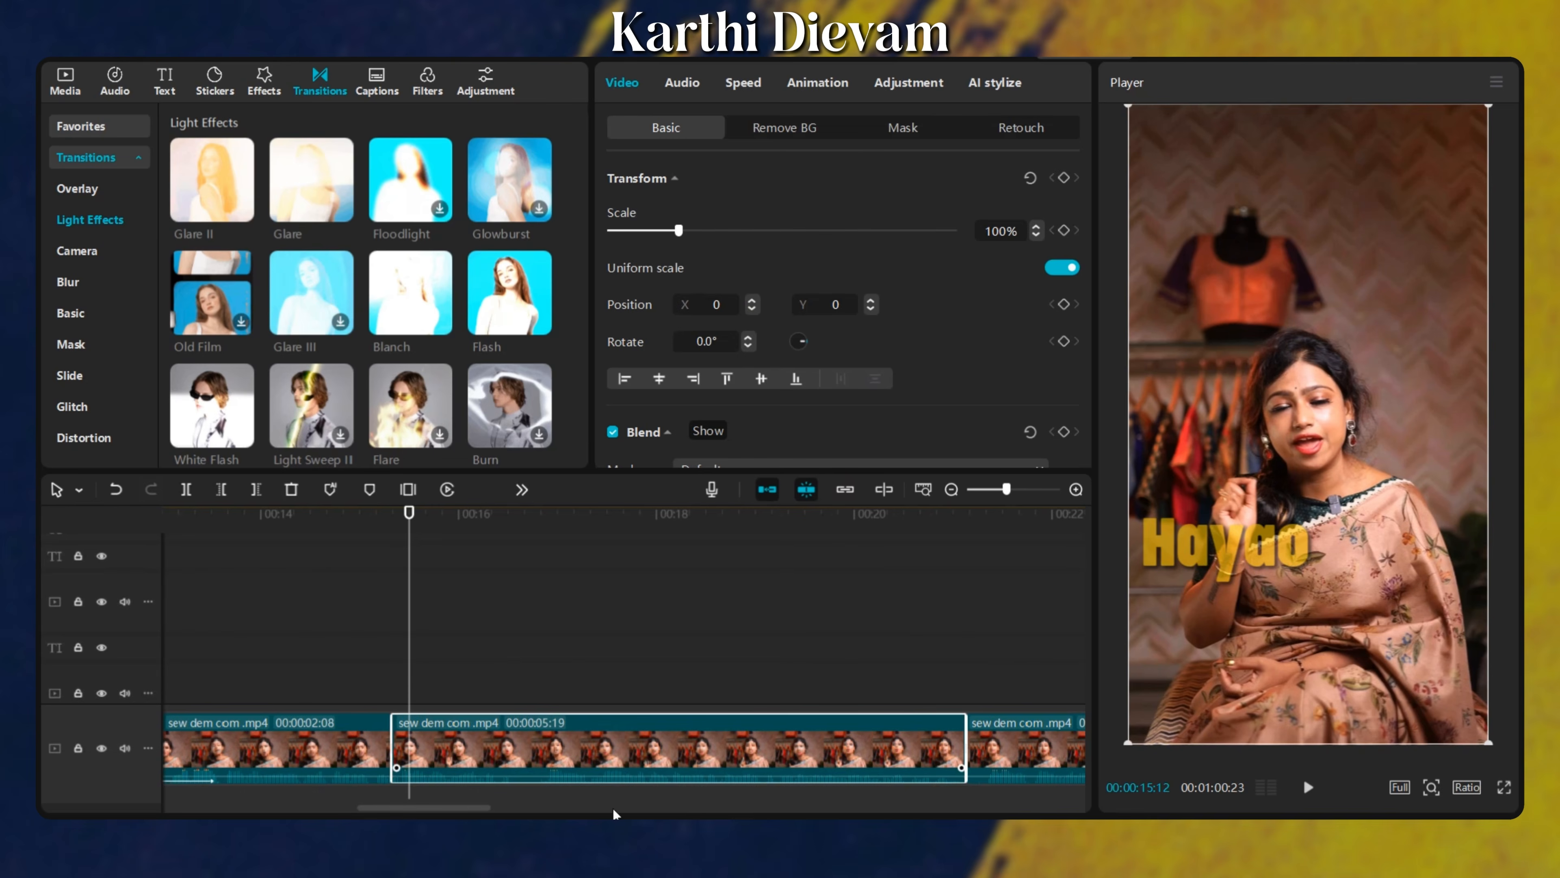
click(392, 679)
scroll(419, 711, down, 1)
scroll(421, 702, down, 1)
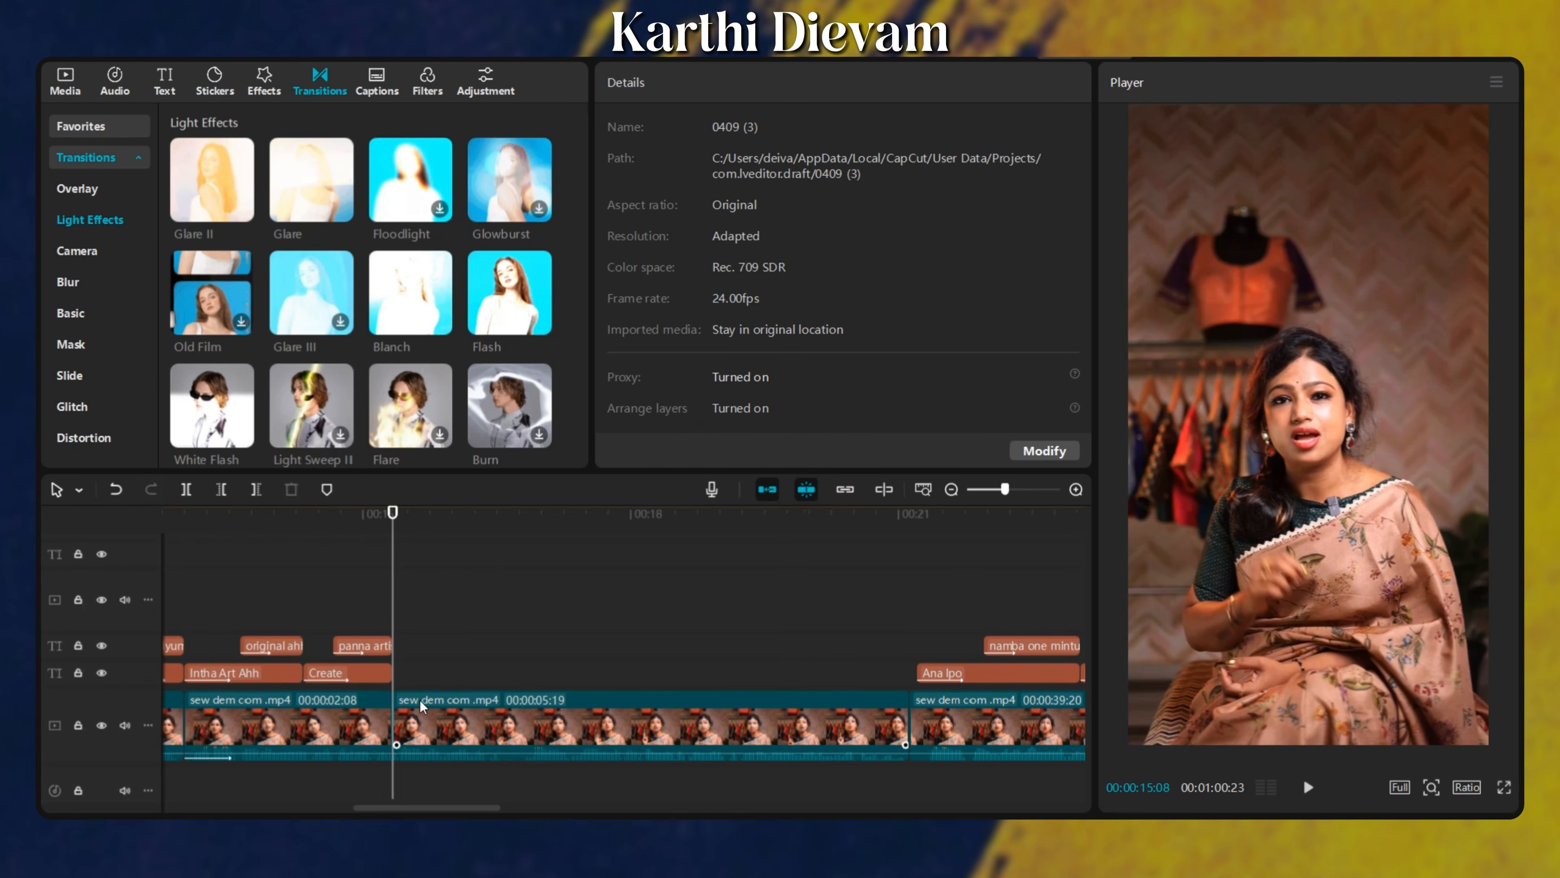
click(61, 77)
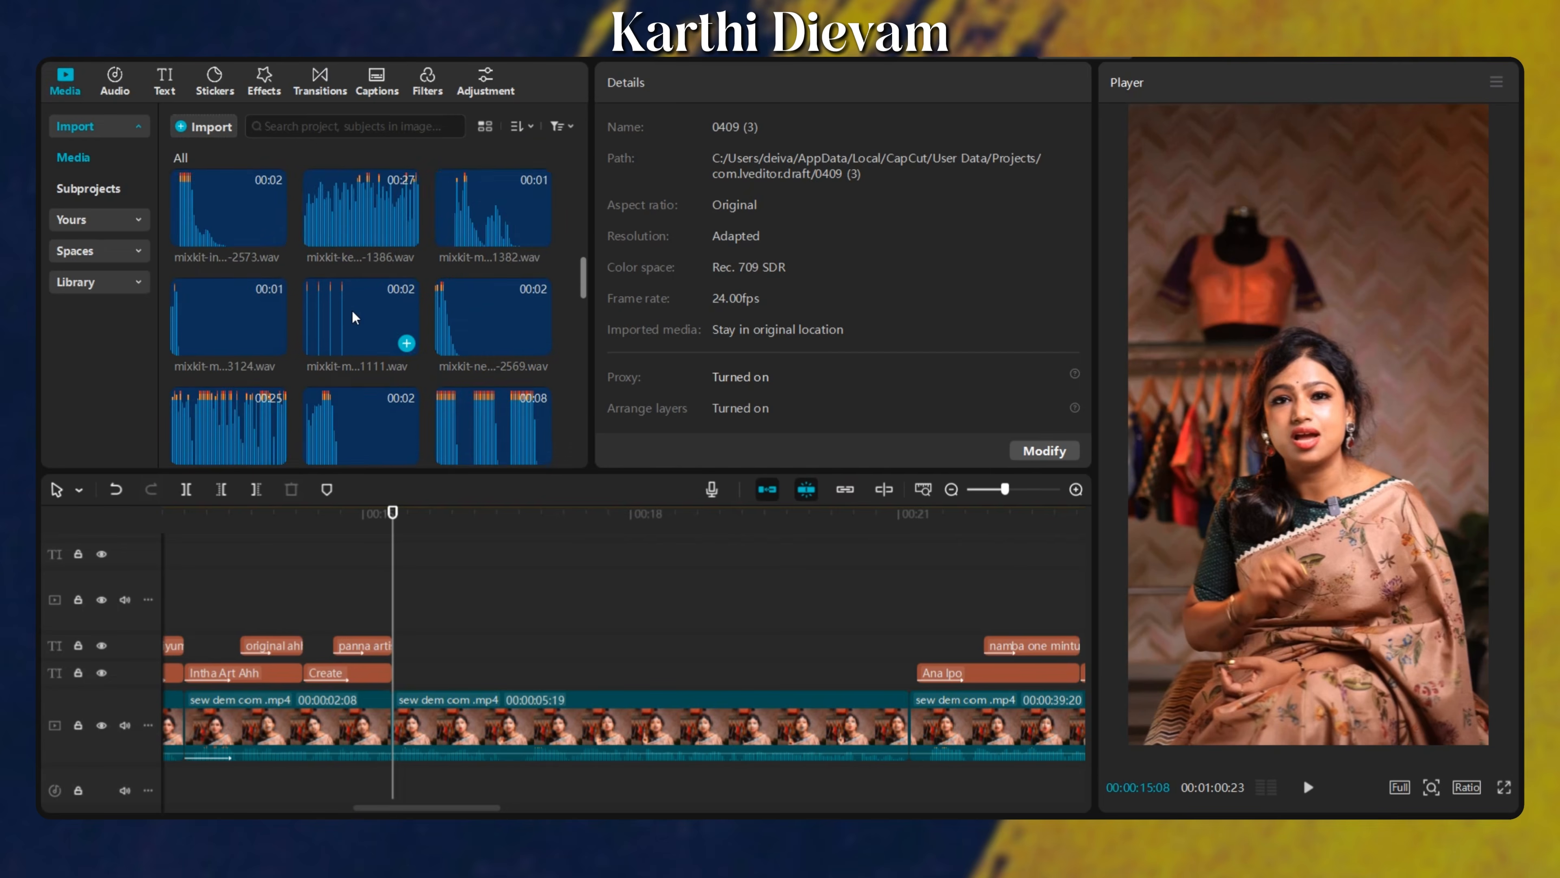
scroll(357, 316, down, 5)
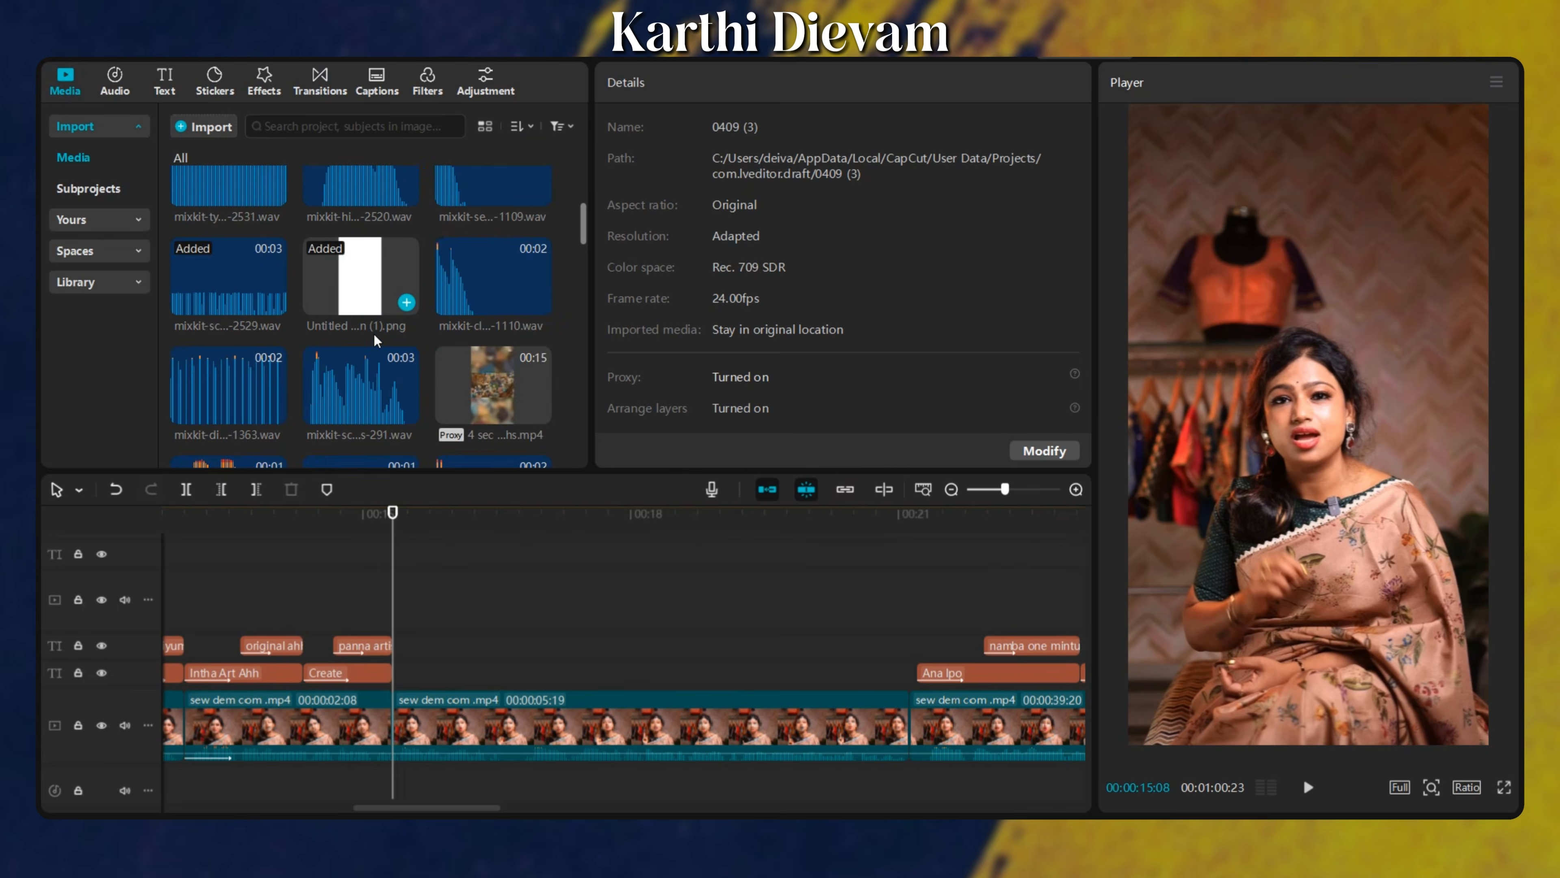
drag(451, 243, 360, 600)
click(360, 599)
key(space)
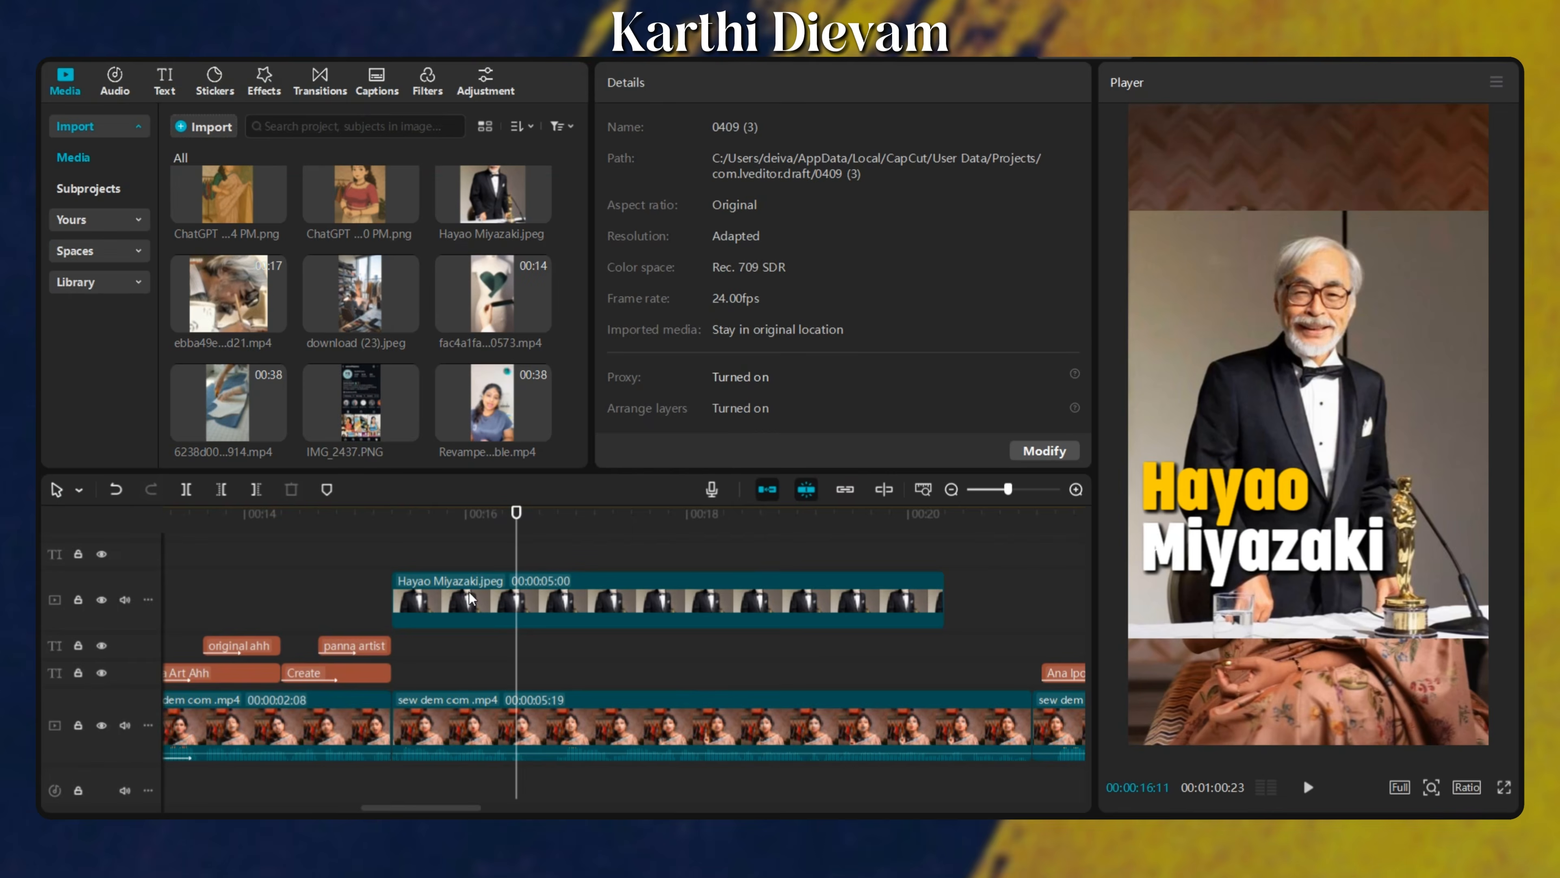
click(470, 593)
drag(1489, 638, 1521, 771)
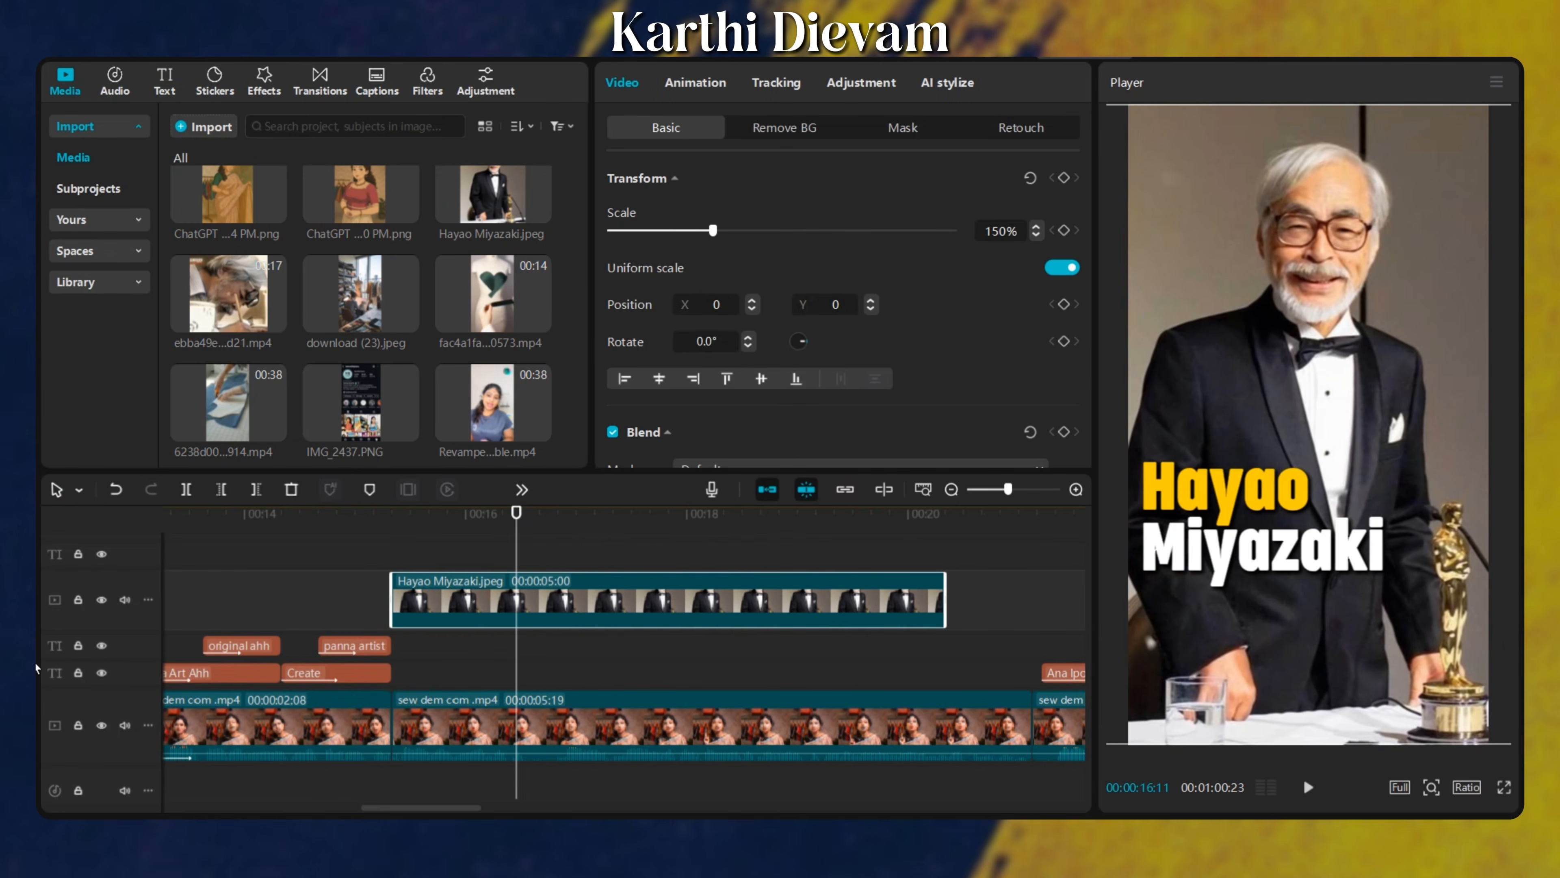
Paste a copy of the "WhatsApp Image" overlay from near 00:00:10 above the Hayao Miyazaki image, starting at 00:00:15:08.
scroll(396, 614, down, 1)
click(392, 552)
scroll(376, 663, down, 2)
scroll(376, 669, down, 3)
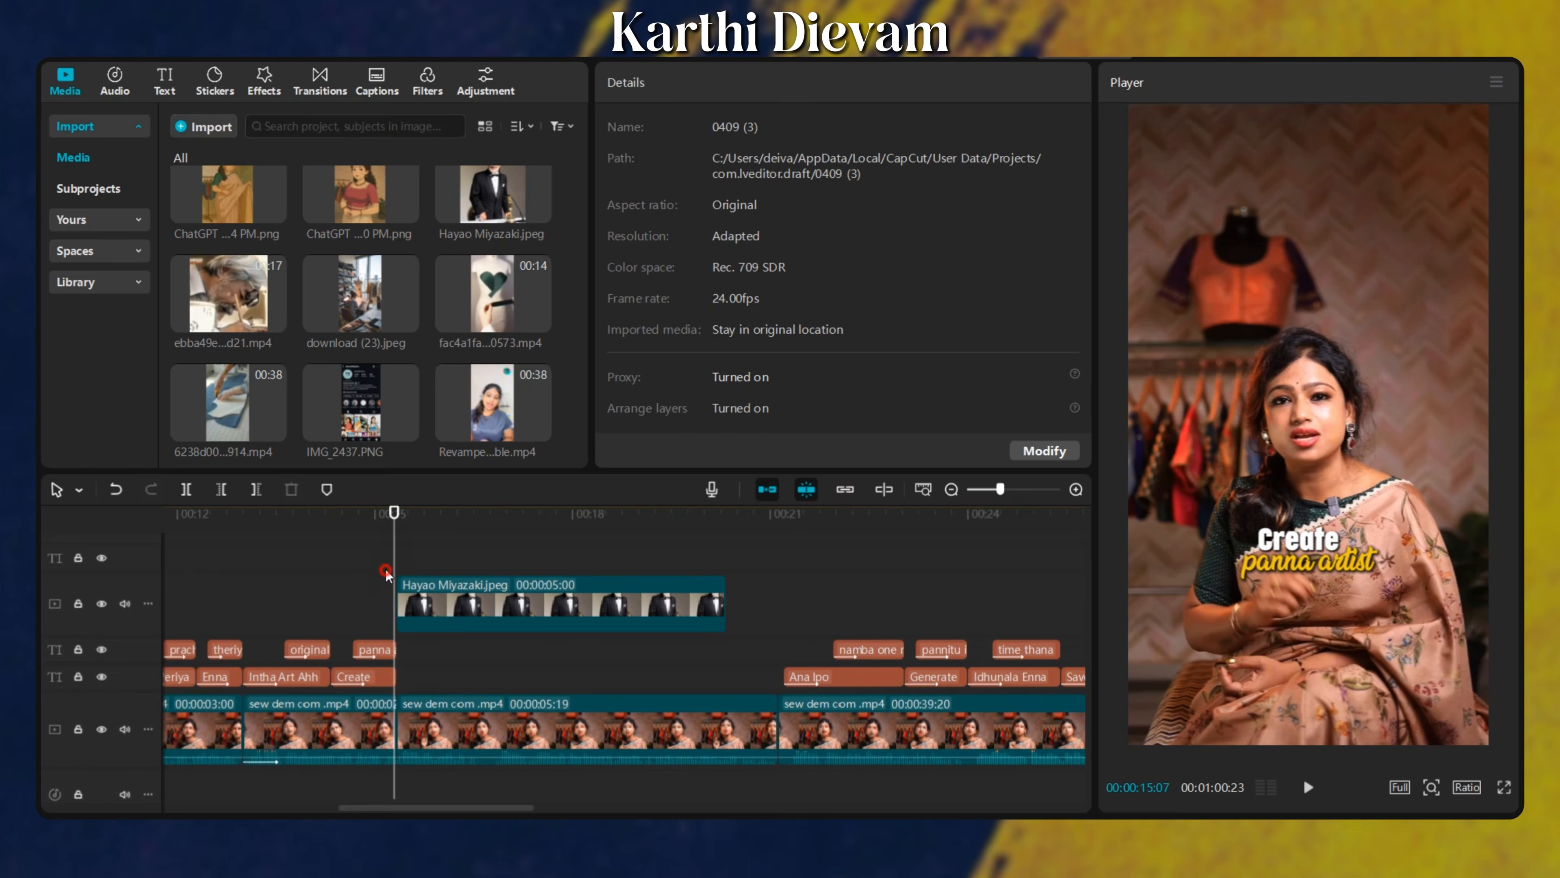
scroll(258, 645, up, 3)
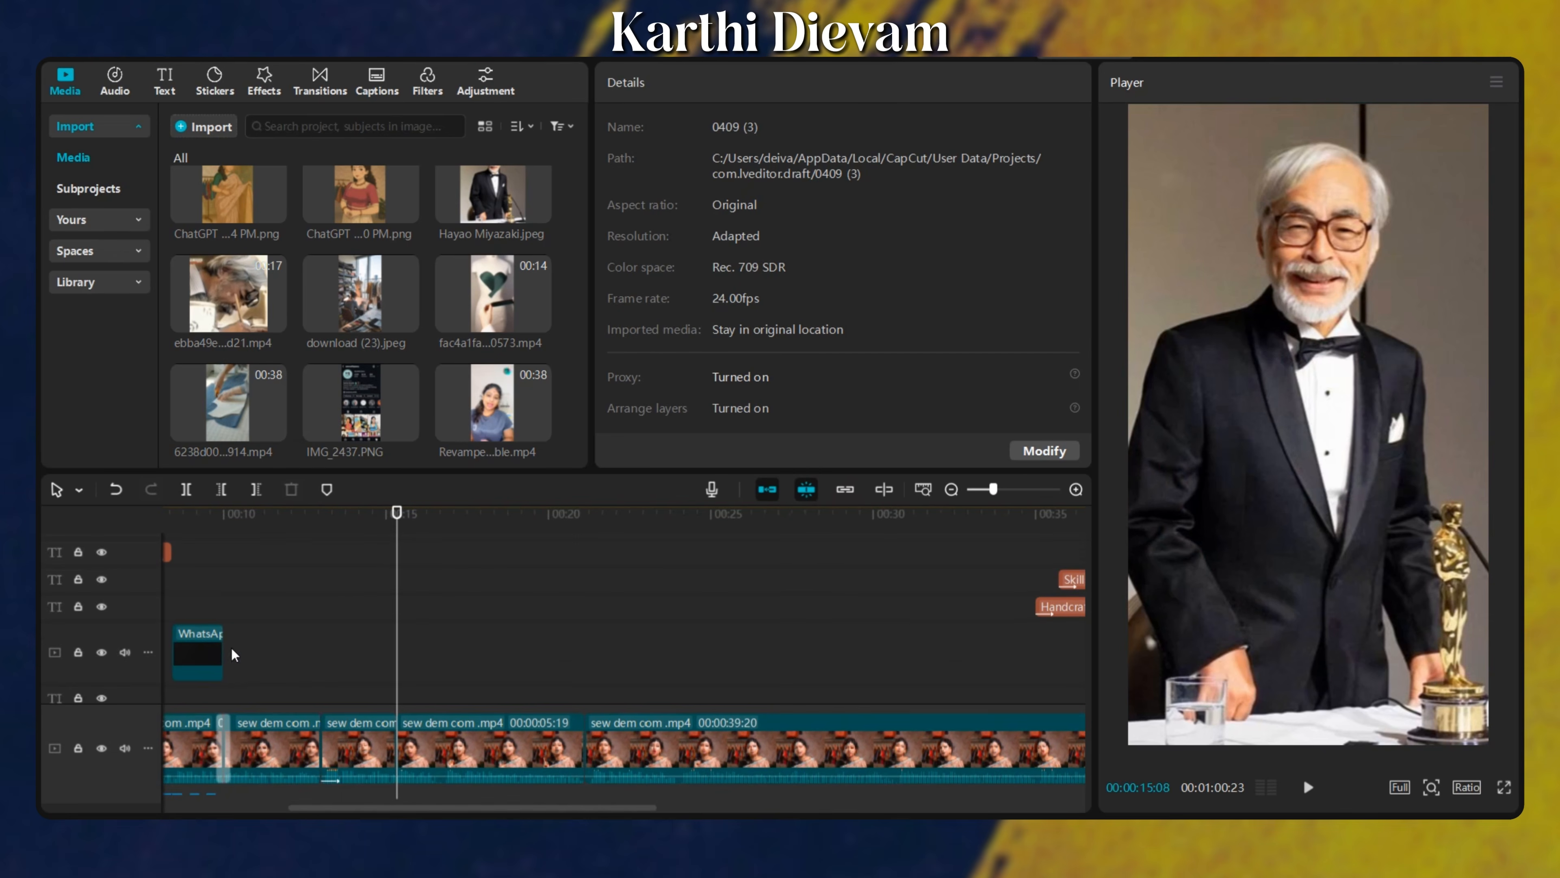
click(212, 646)
scroll(443, 689, up, 2)
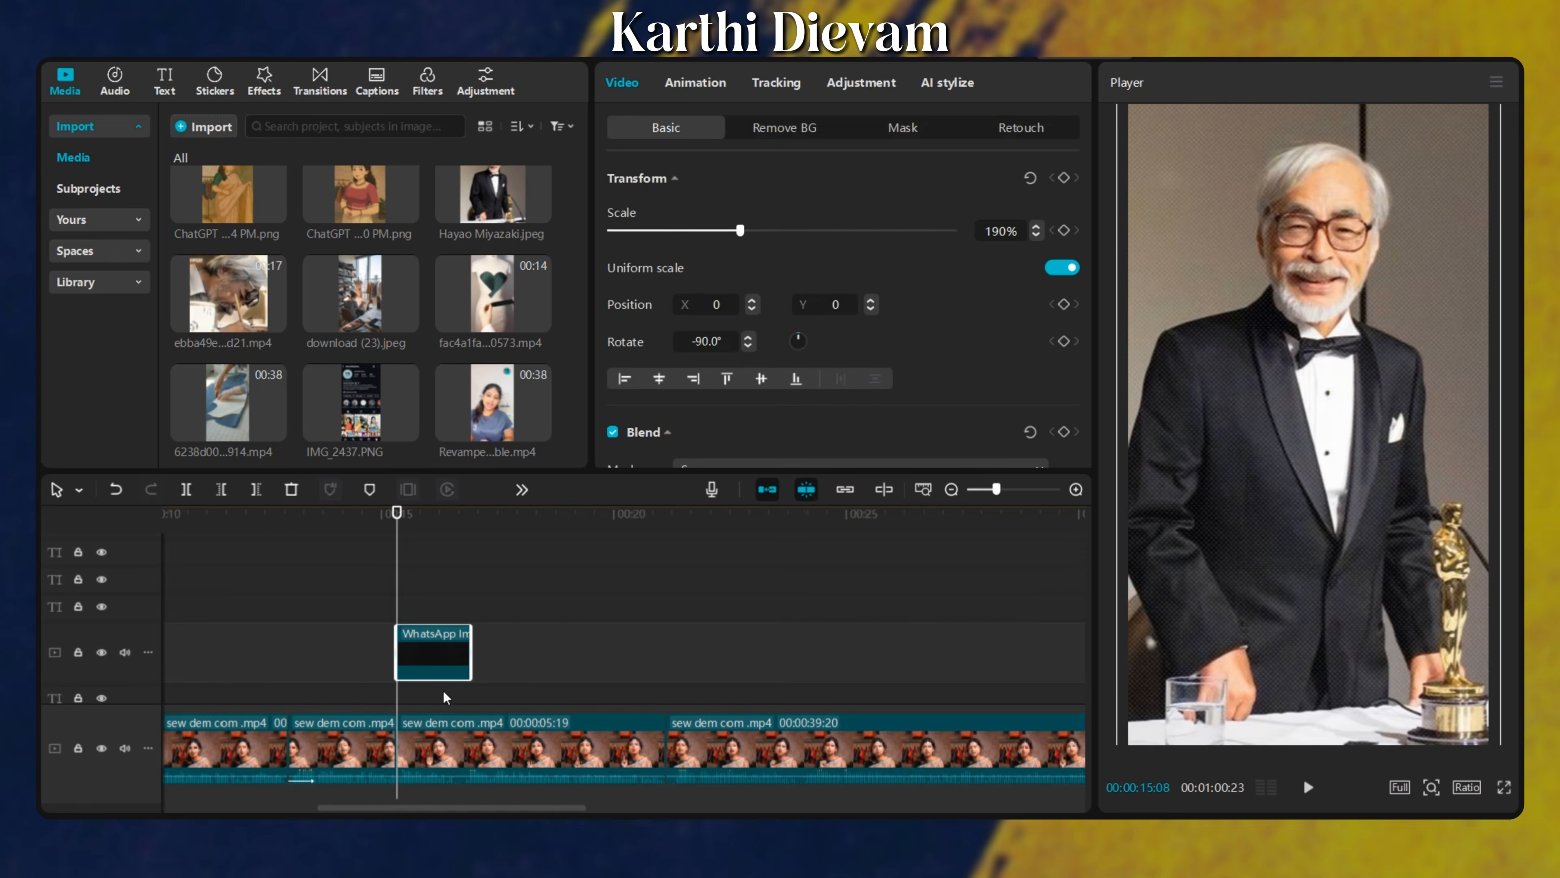
scroll(479, 682, down, 2)
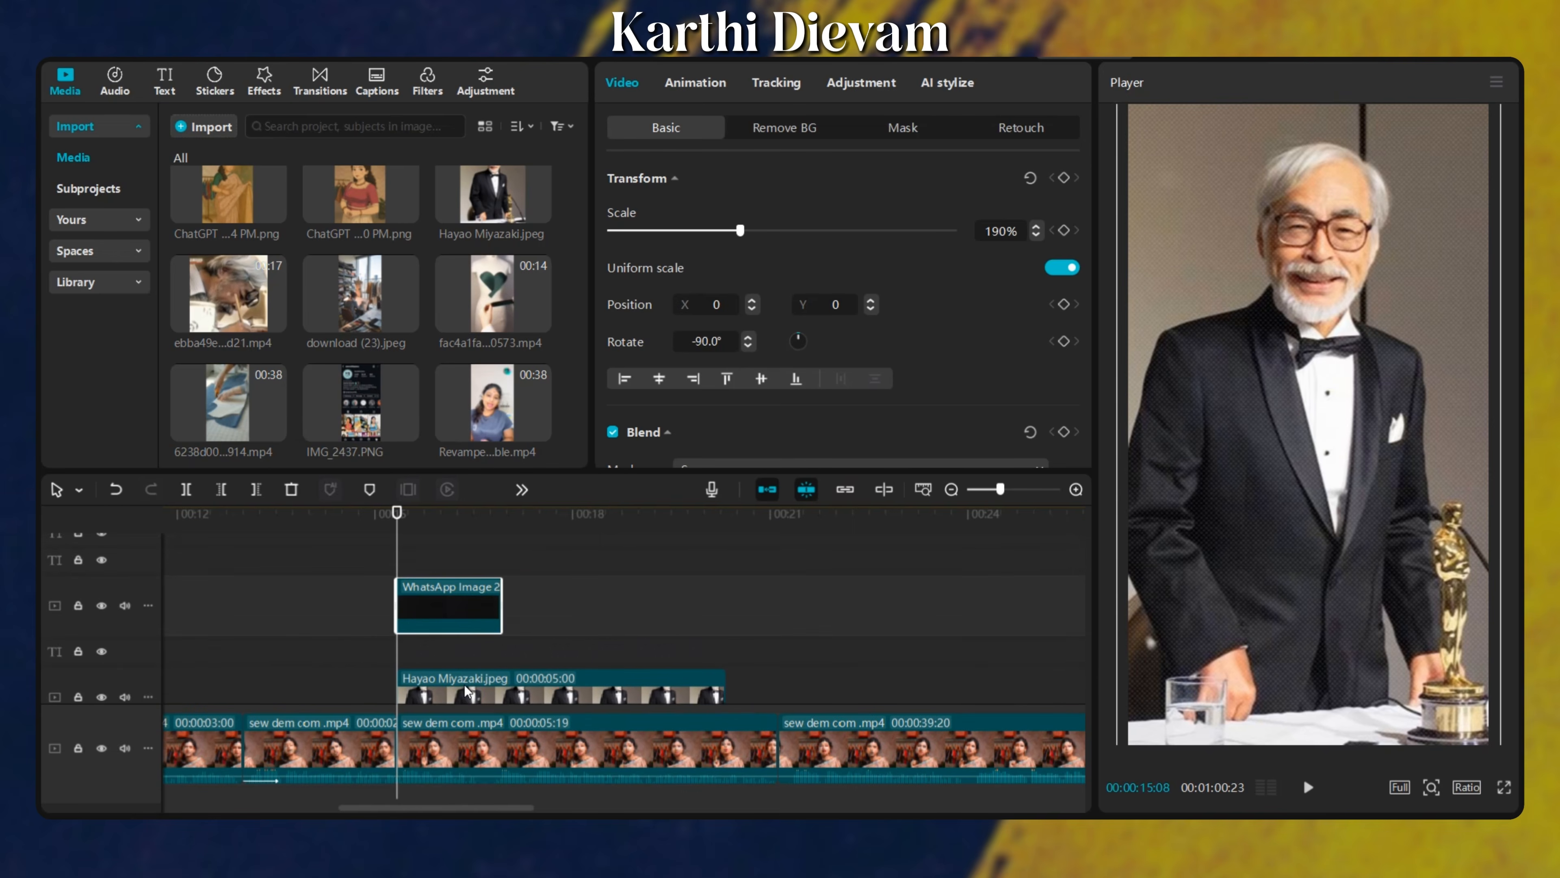
scroll(464, 684, down, 1)
Trim the ends of the Hayao Miyazaki image and the "WhatsApp Image" overlay above it to 00:00:16:16.
click(382, 618)
key(space)
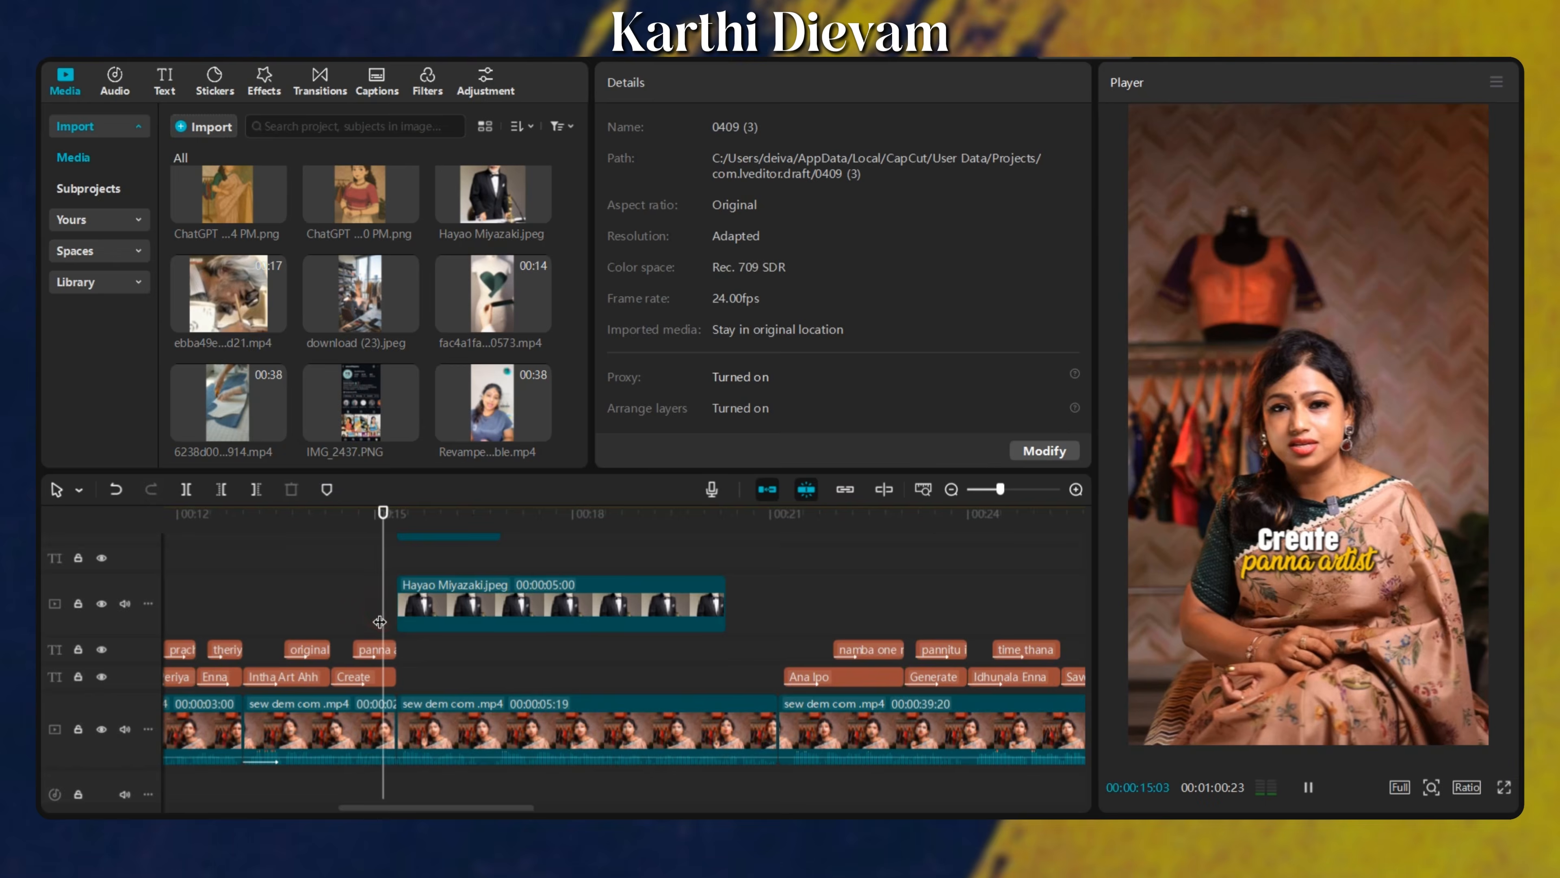
scroll(391, 619, up, 2)
drag(446, 704, 500, 536)
scroll(533, 718, up, 3)
scroll(544, 694, down, 3)
scroll(517, 573, up, 3)
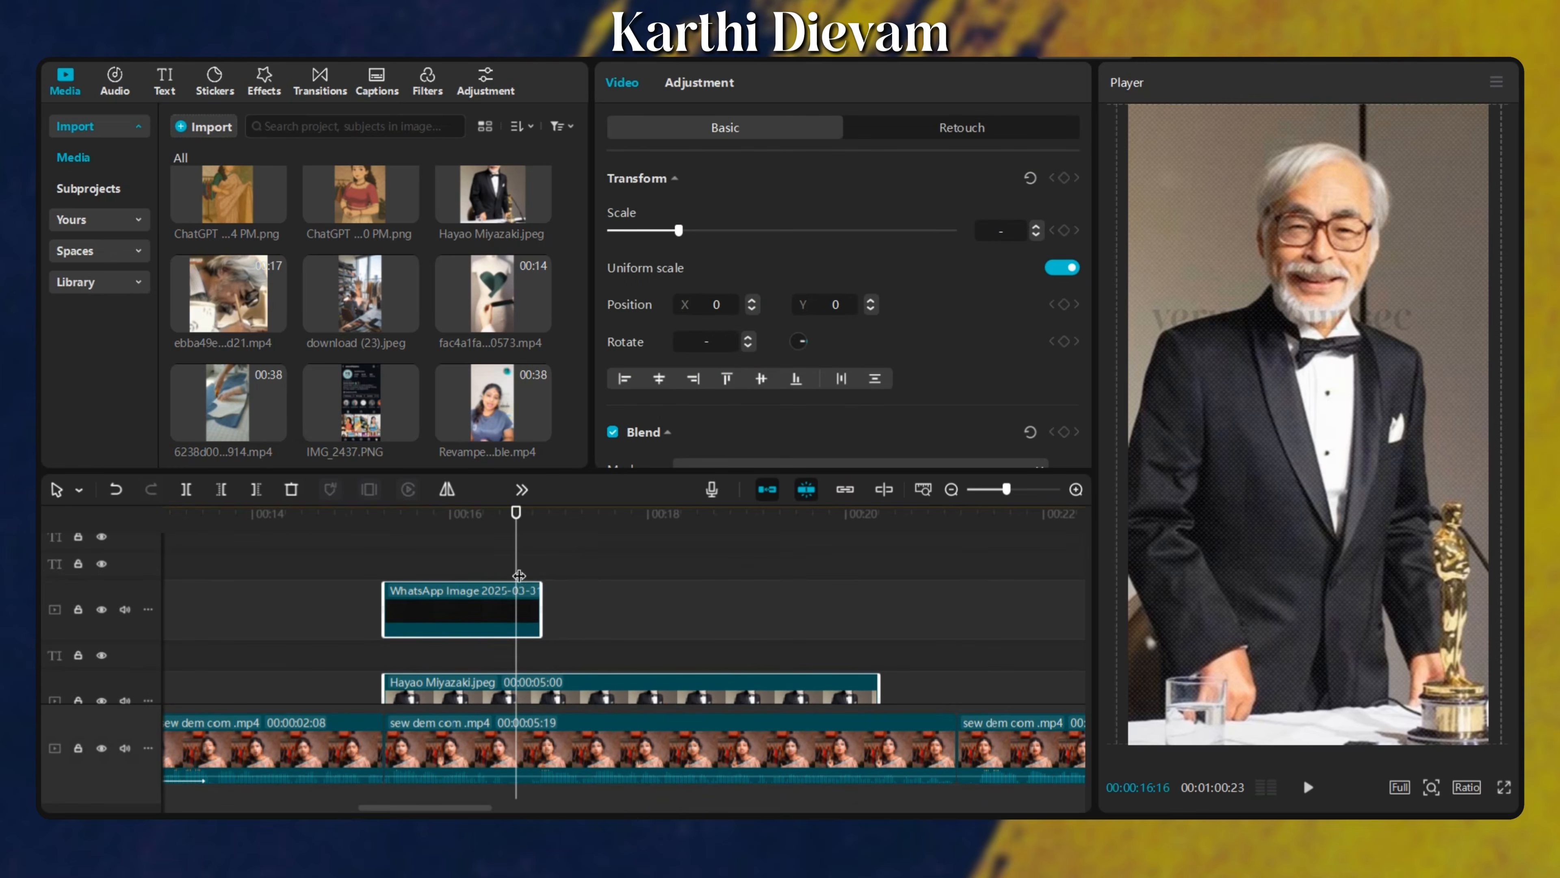
scroll(547, 607, down, 3)
key(w)
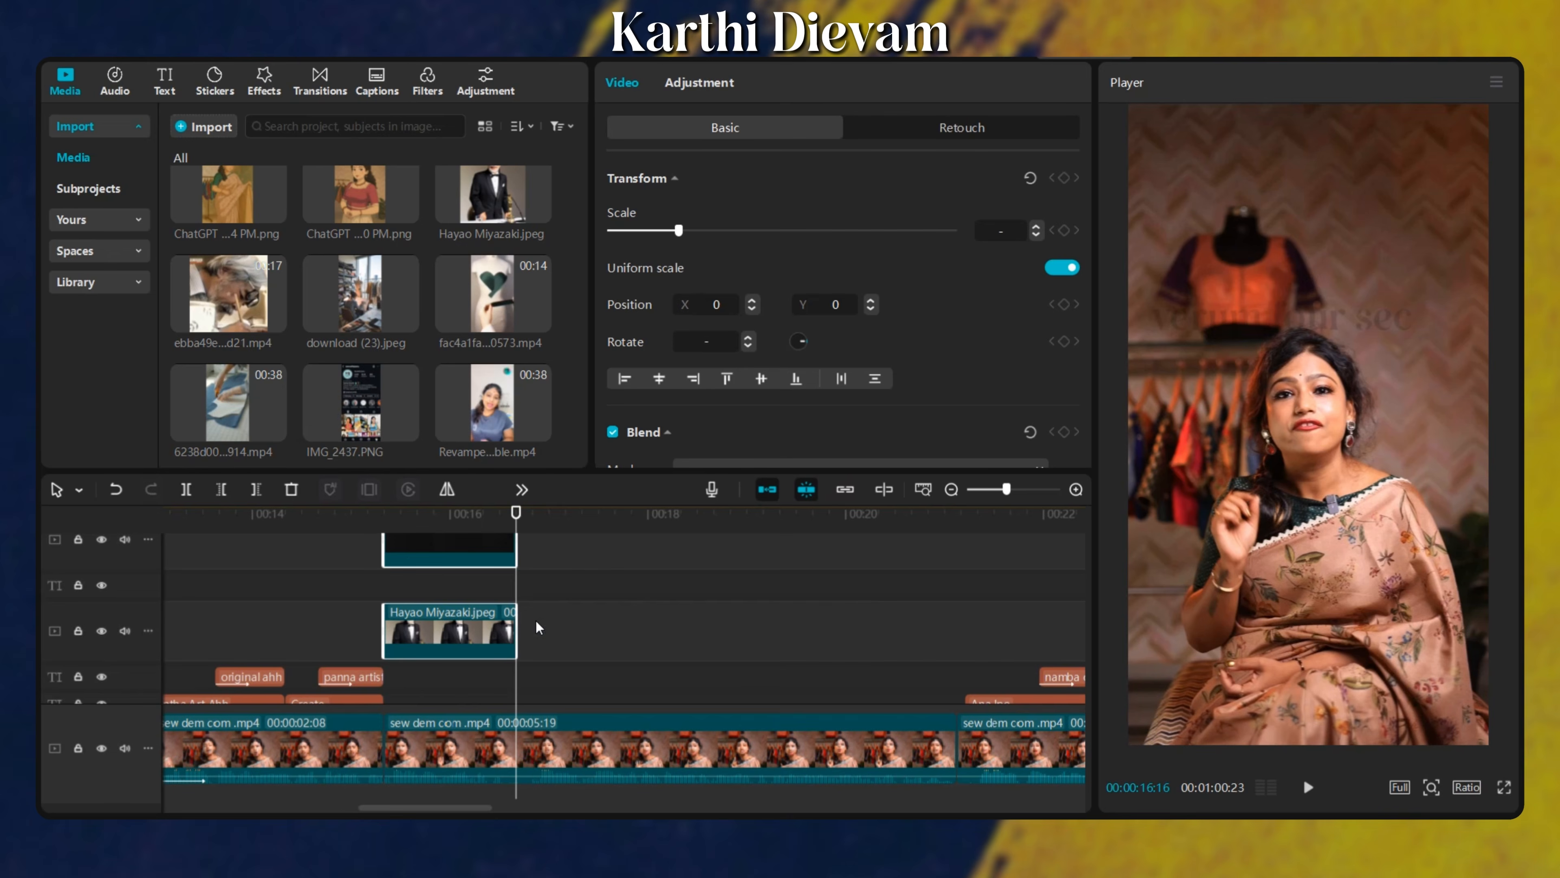
Review the Hayao Miyazaki image section and check the text settings of the "Hayao" caption.
click(451, 583)
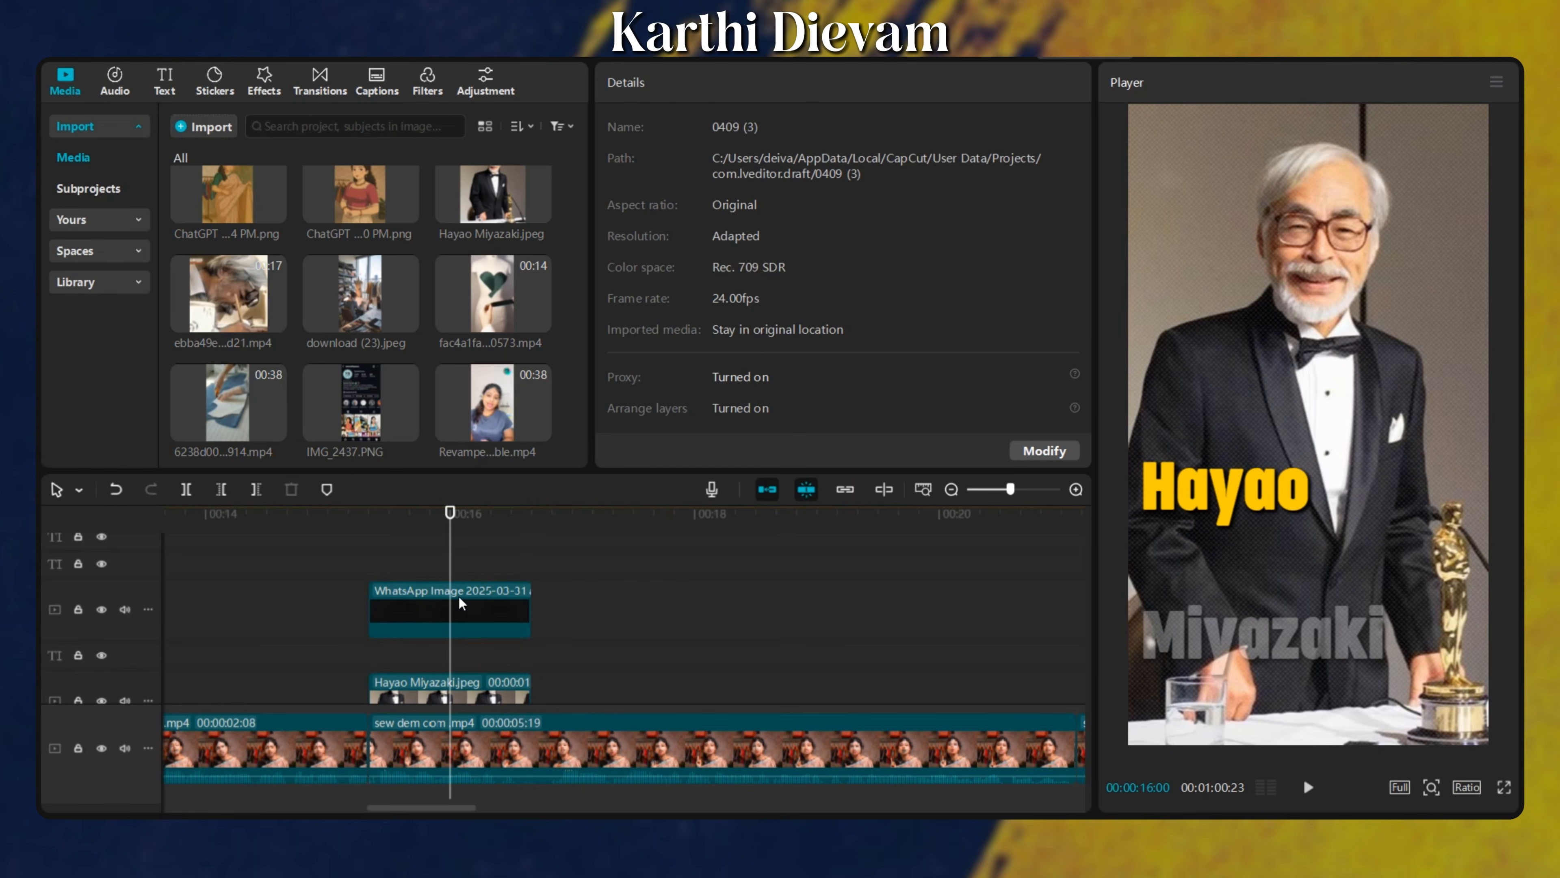
scroll(461, 596, up, 2)
scroll(440, 605, down, 2)
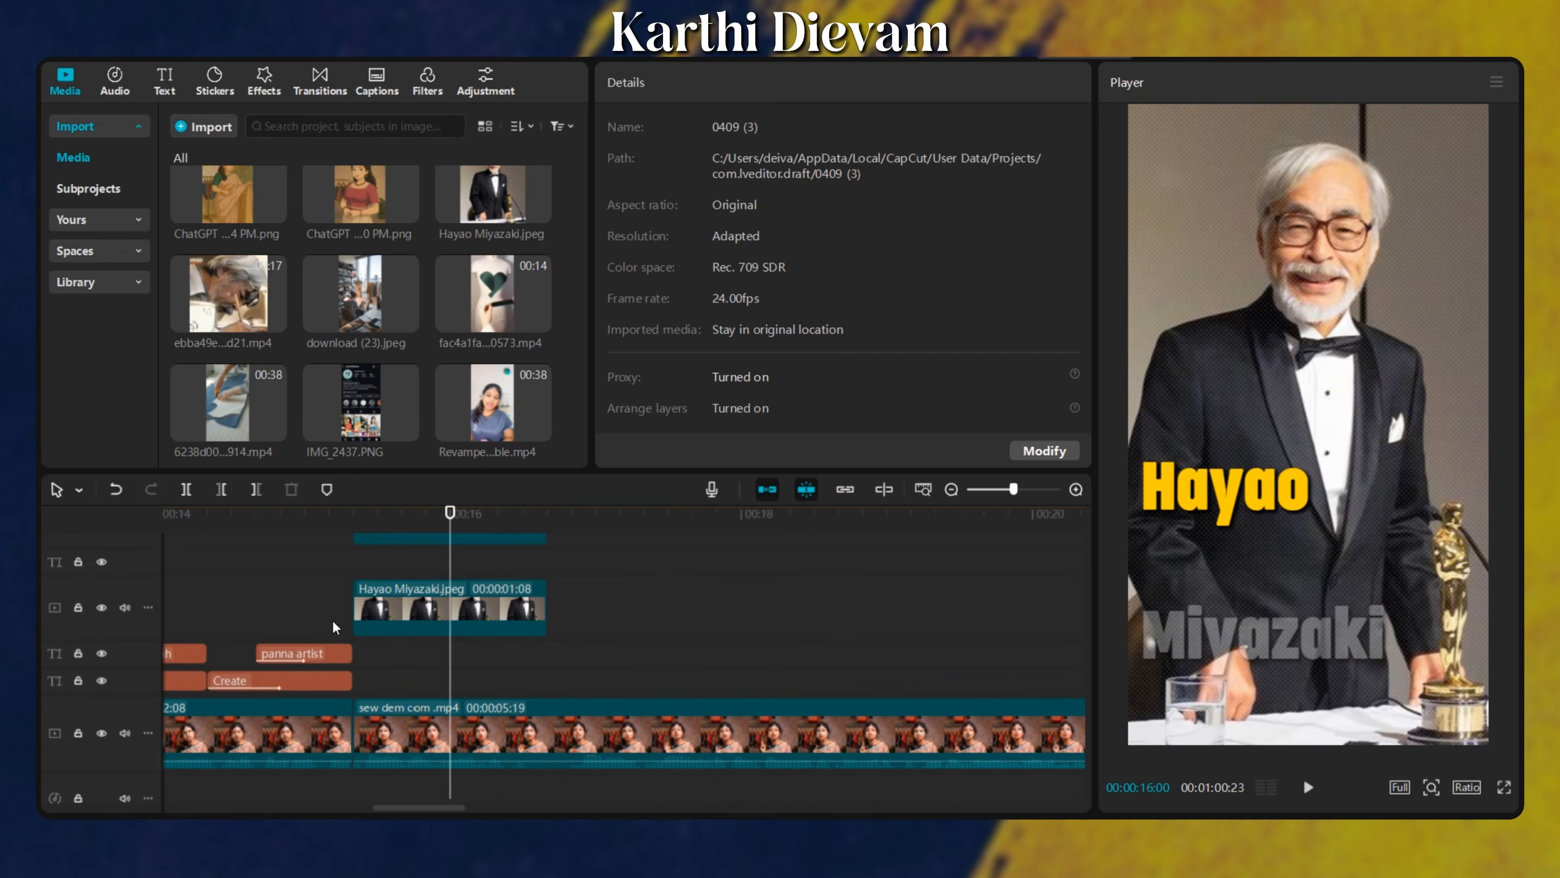
click(270, 611)
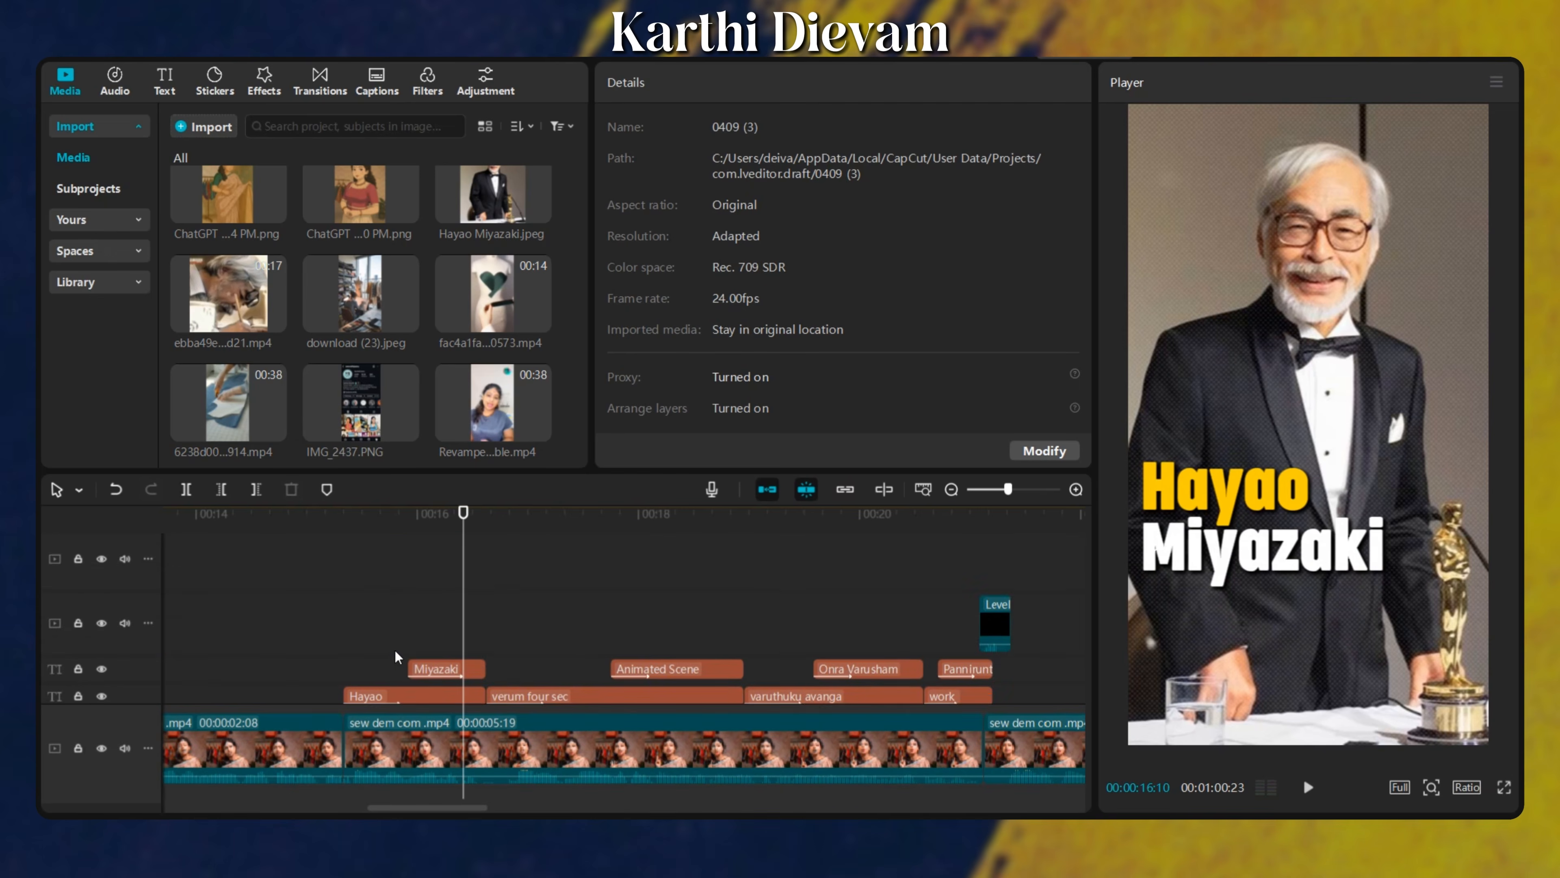
scroll(395, 656, down, 2)
click(396, 625)
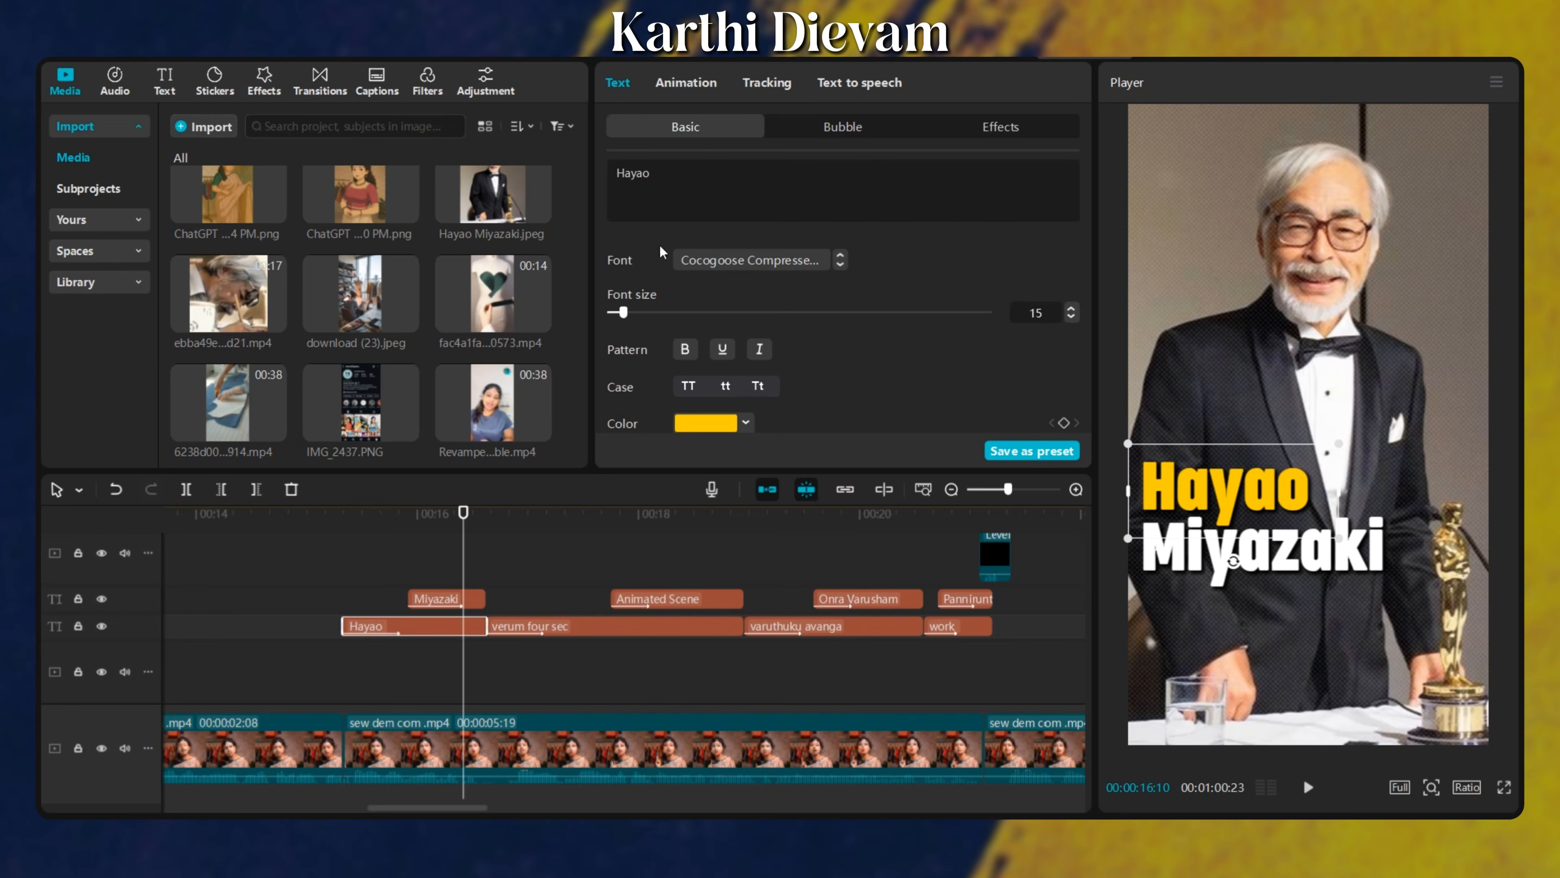
scroll(803, 372, down, 10)
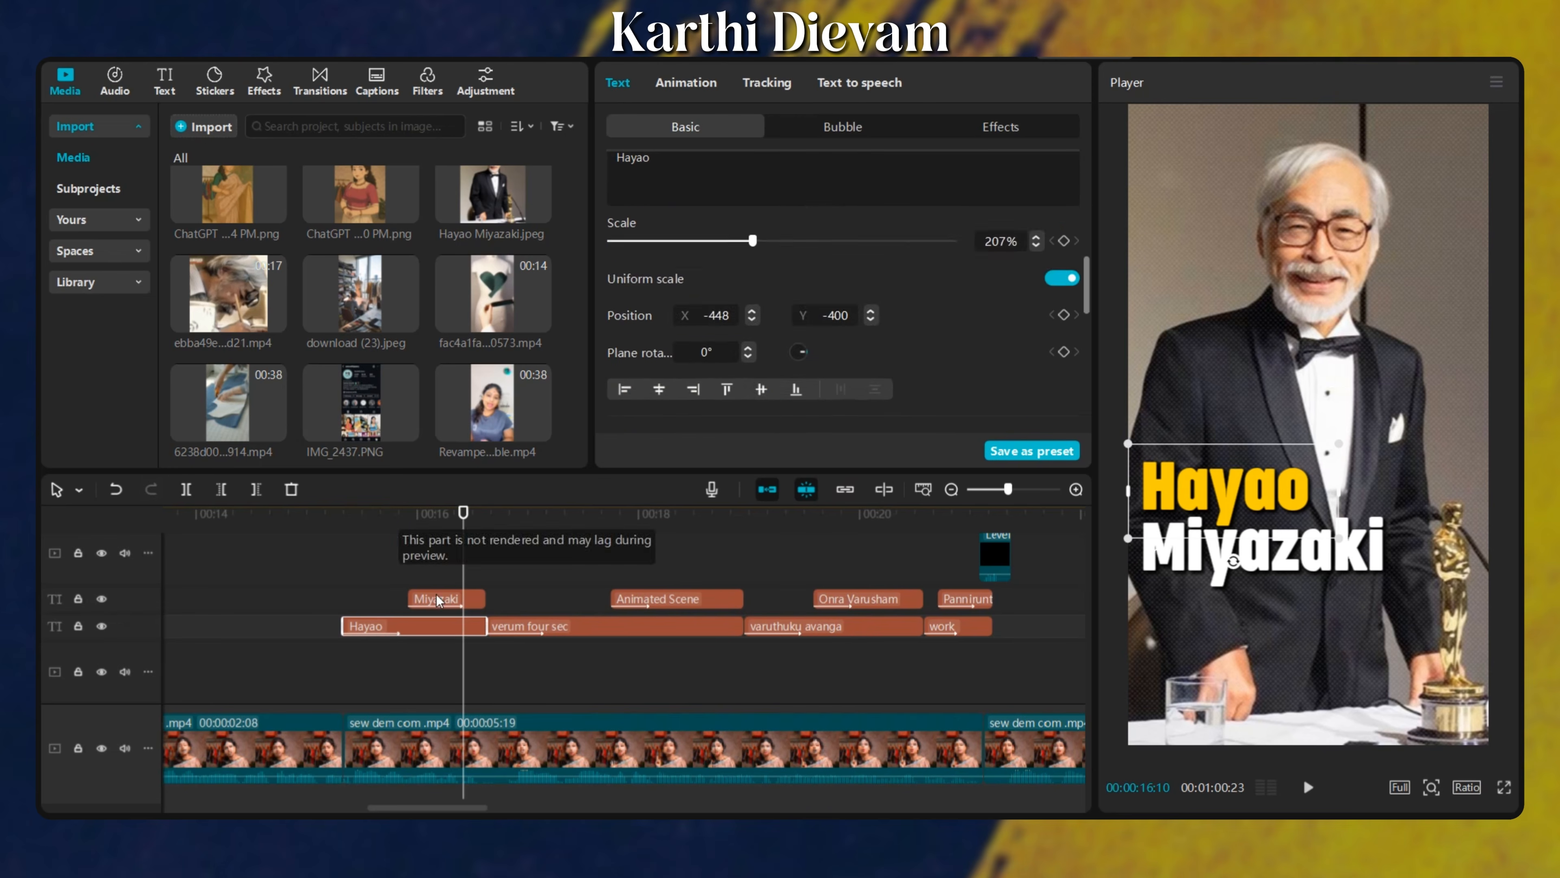
click(316, 580)
key(space)
Paste a copy of the earlier white Untitled design (1).png from 00:00:16:16, extending it to the cut at 00:00:21:03.
click(358, 645)
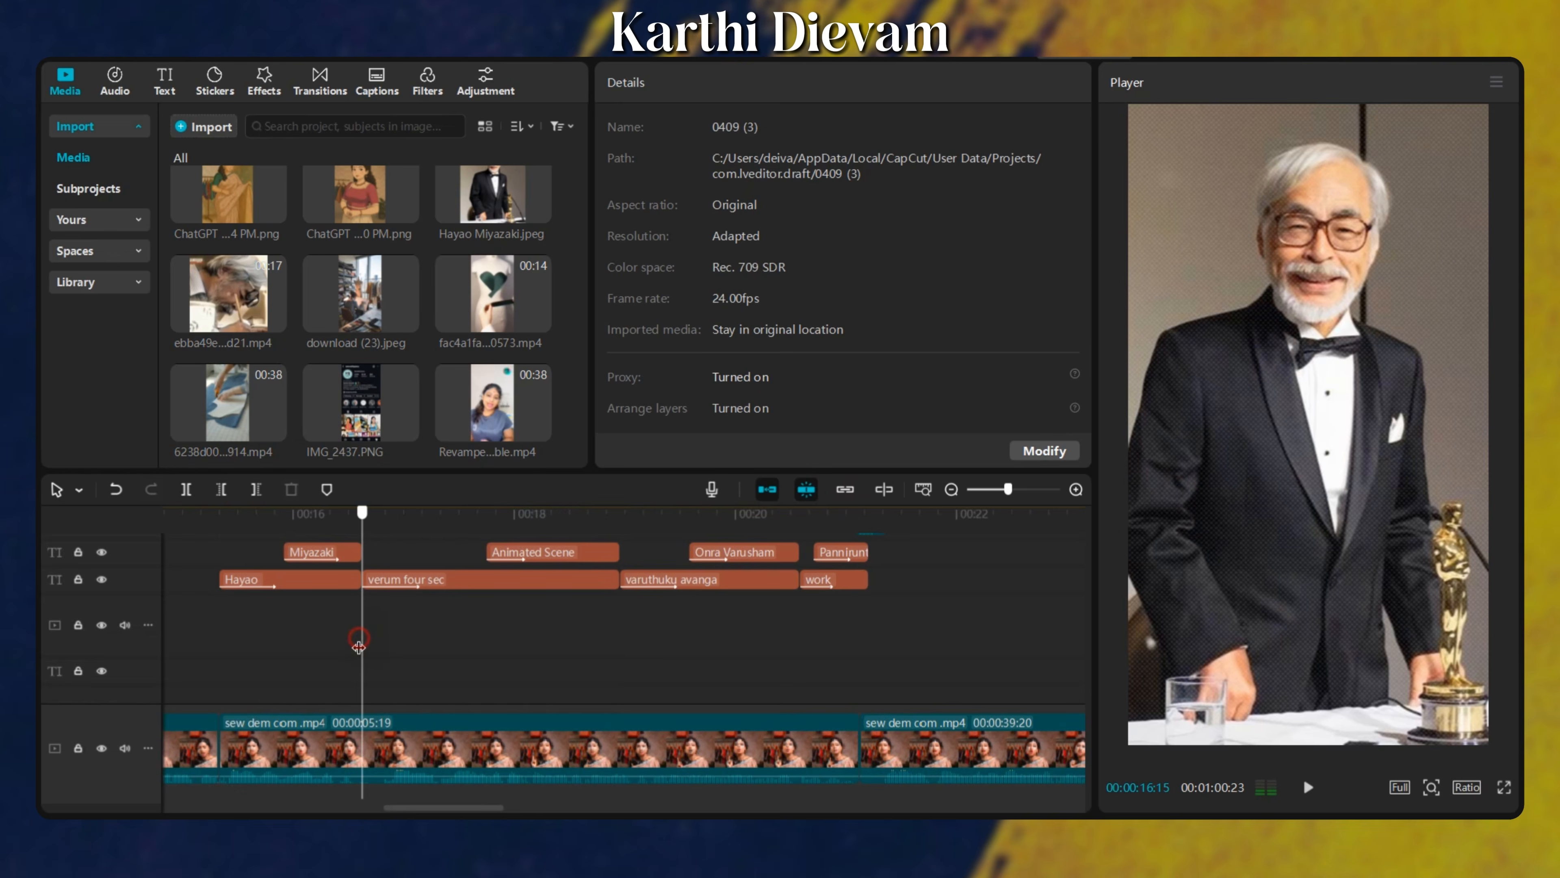
scroll(359, 648, down, 1)
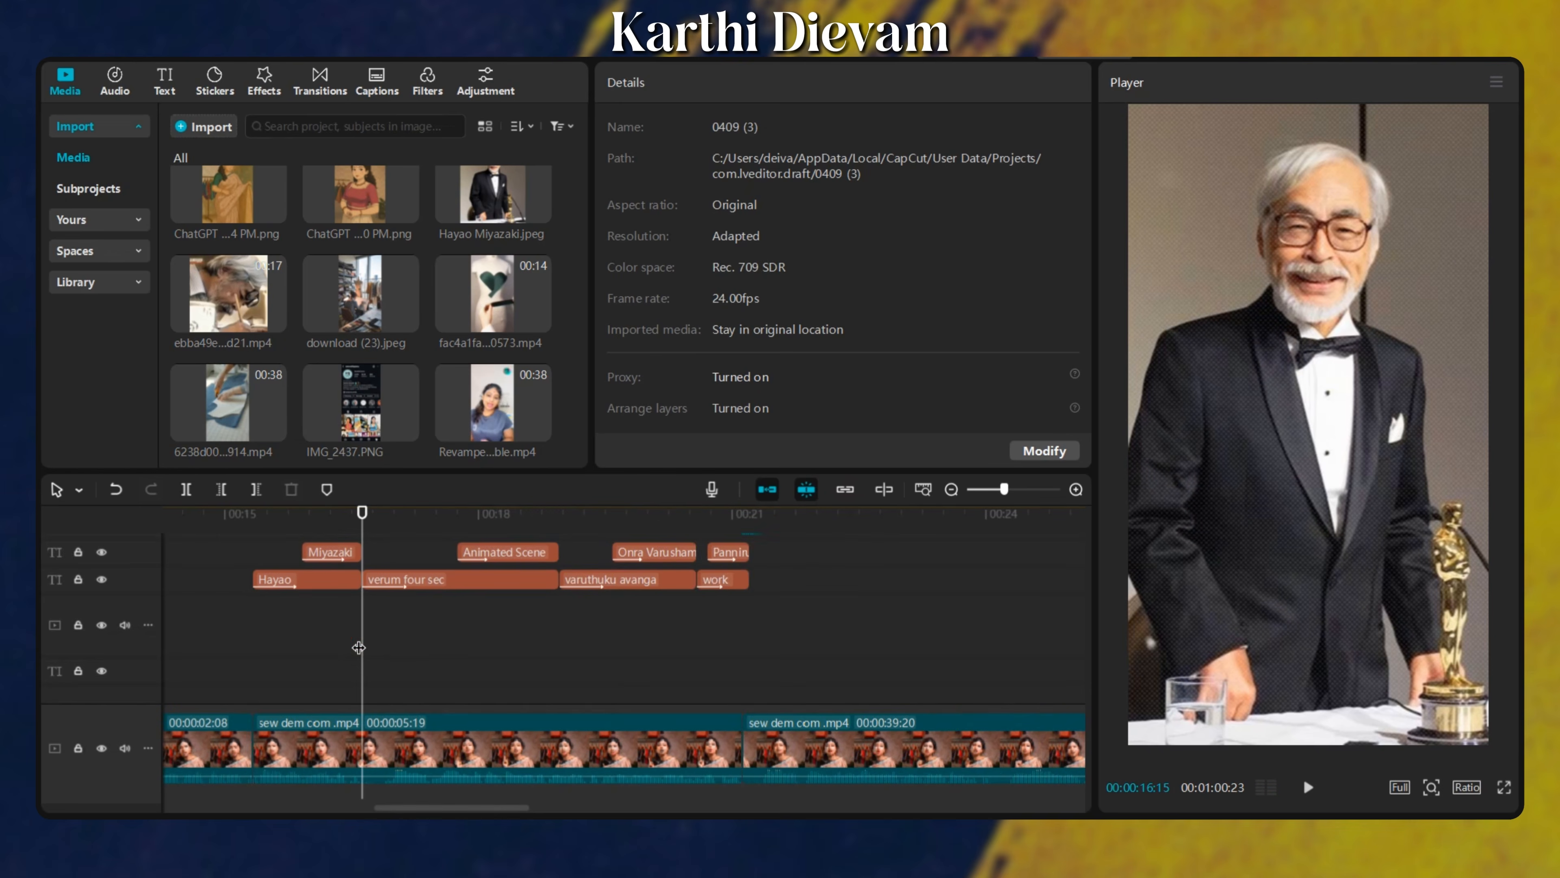
scroll(360, 654, down, 3)
scroll(360, 653, up, 2)
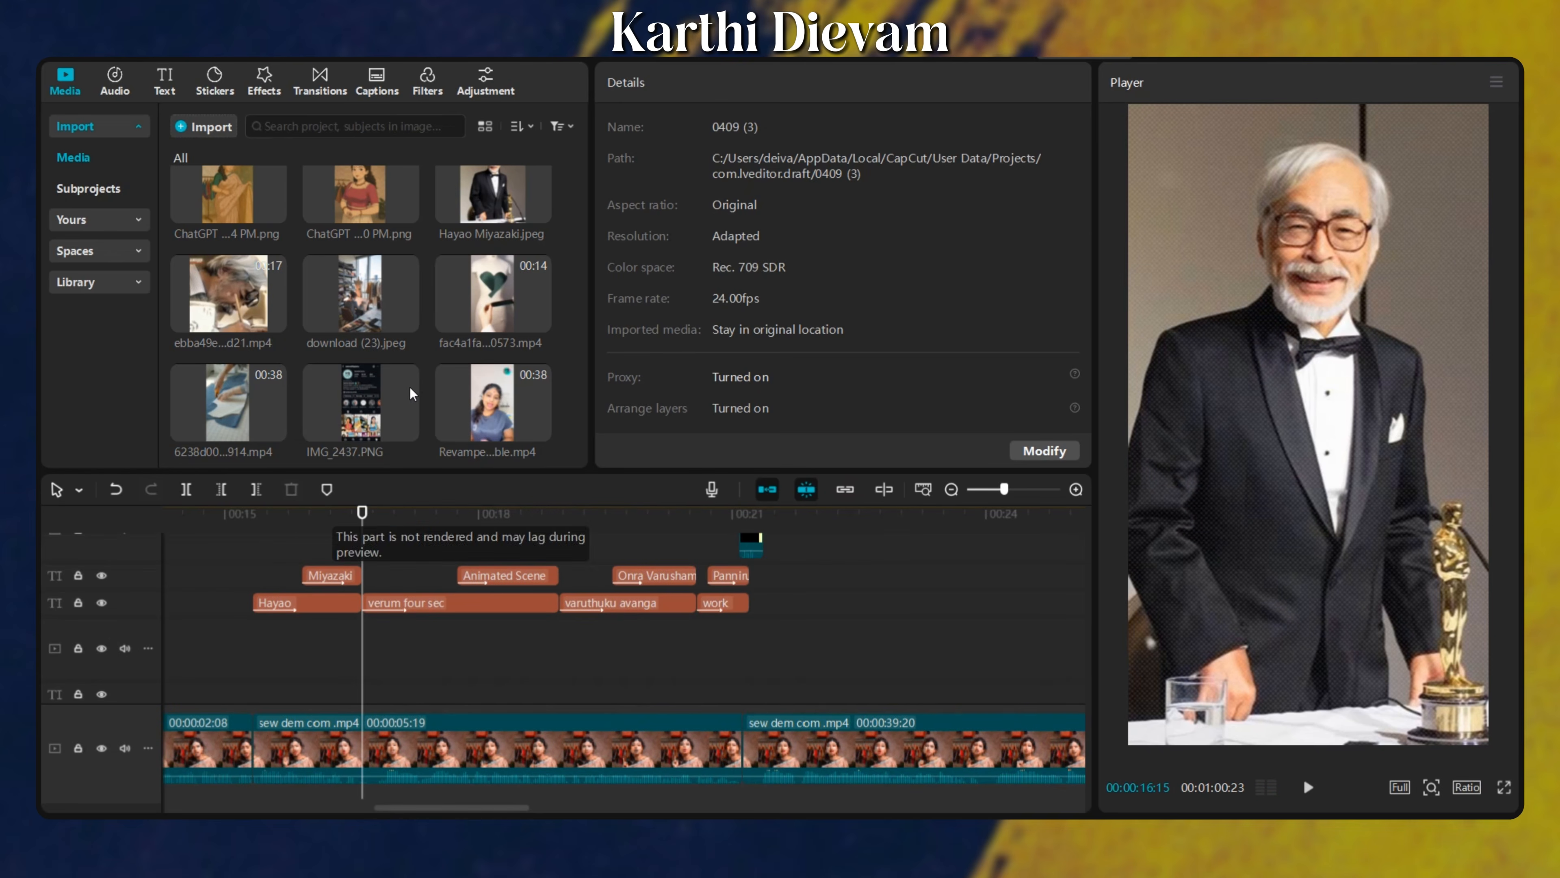
scroll(376, 367, down, 3)
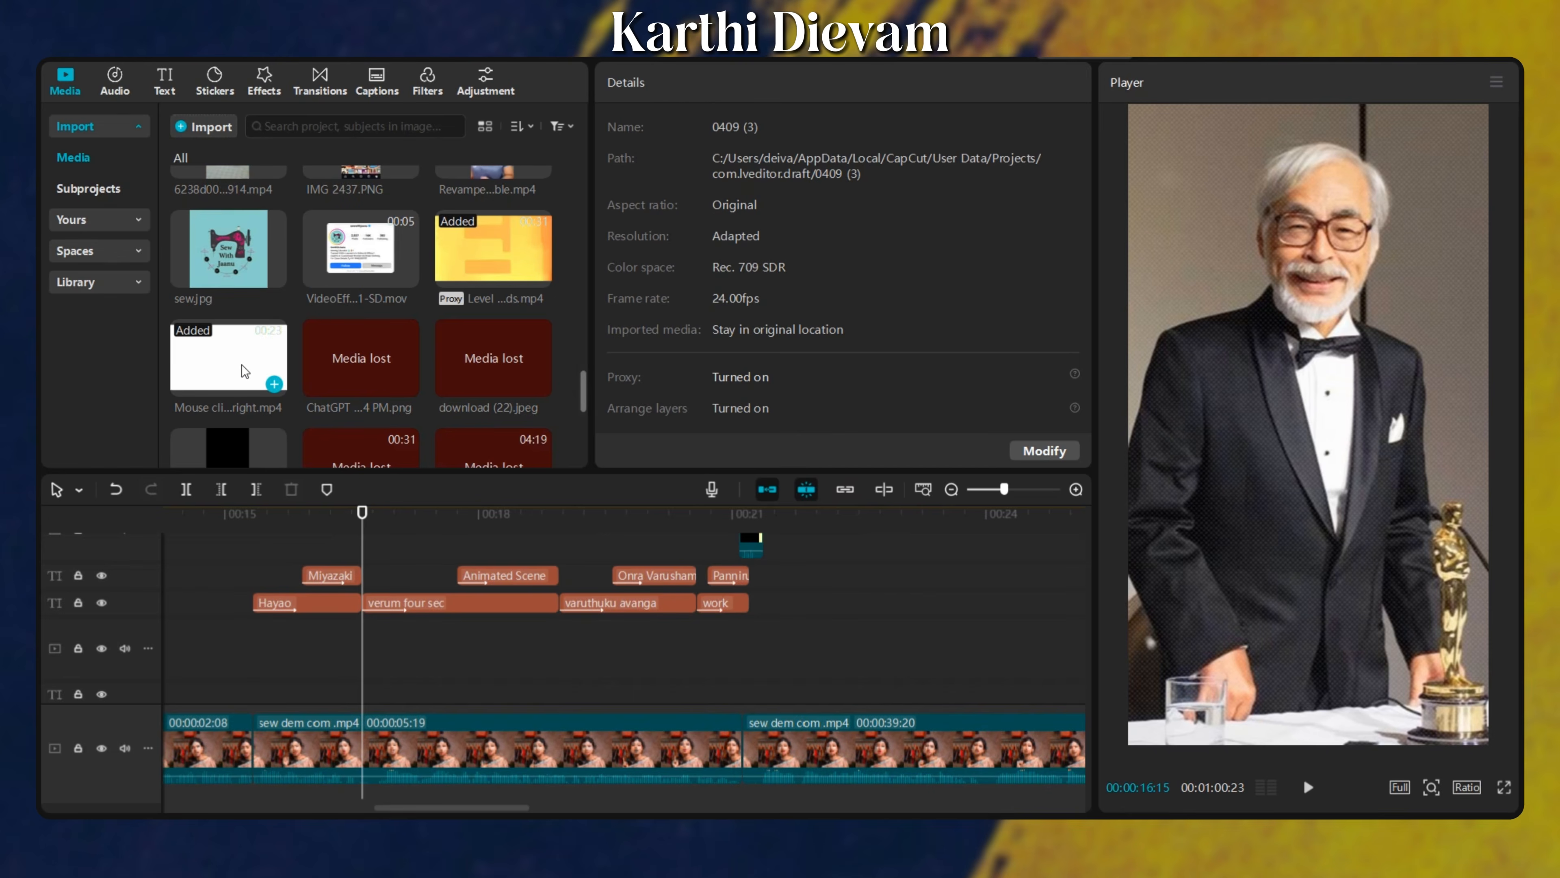
scroll(301, 645, down, 1)
scroll(301, 646, down, 5)
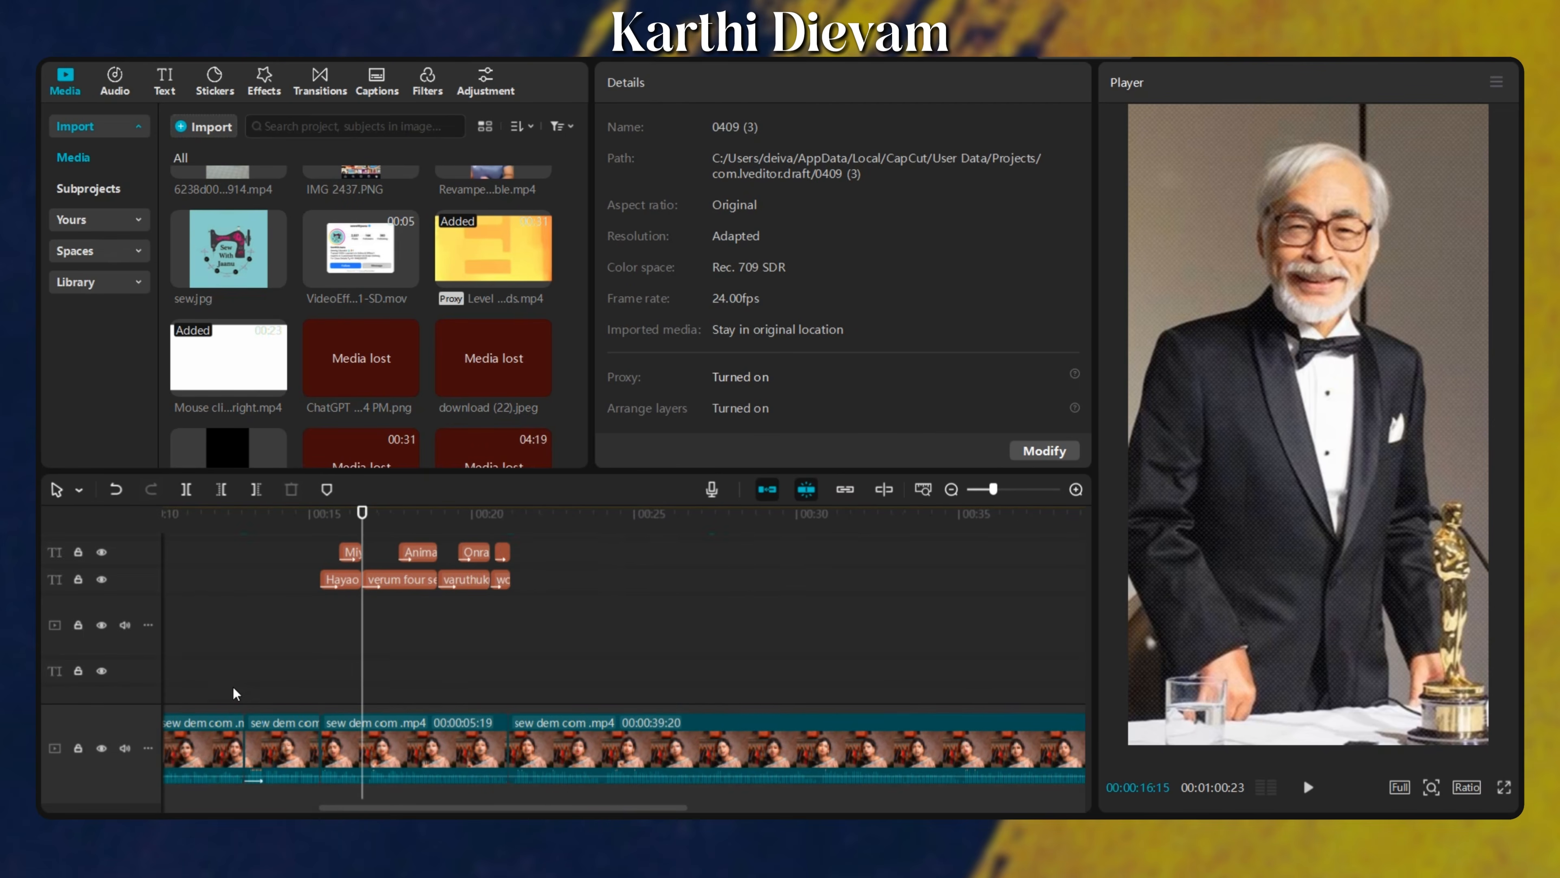
scroll(236, 688, down, 7)
scroll(264, 668, down, 8)
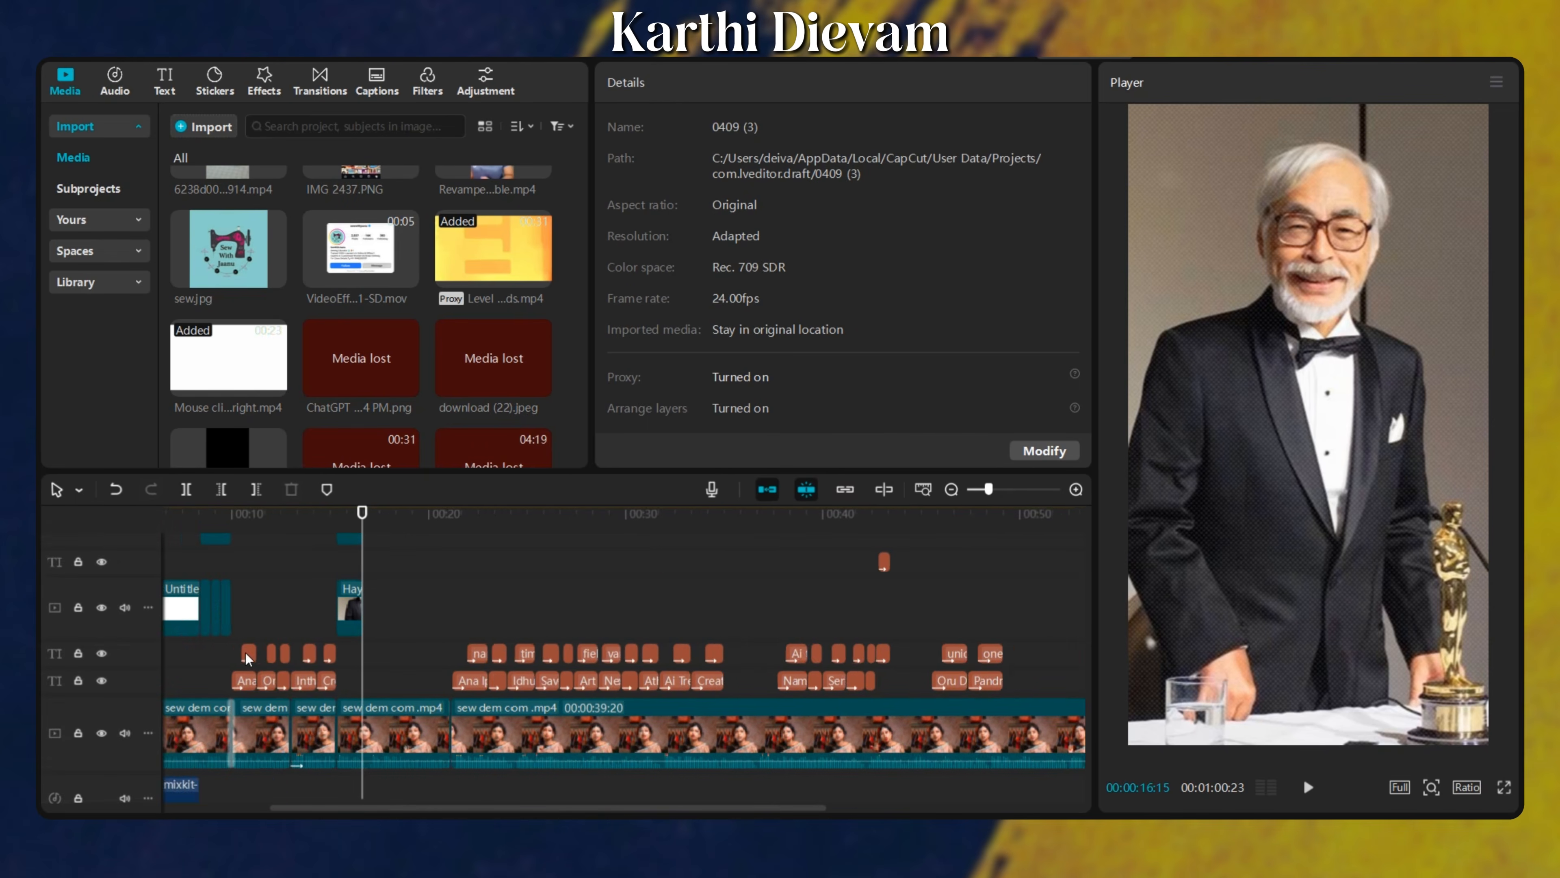
click(287, 608)
Play back from the Hayao Miyazaki image into the white background section to check the captions over it.
click(352, 568)
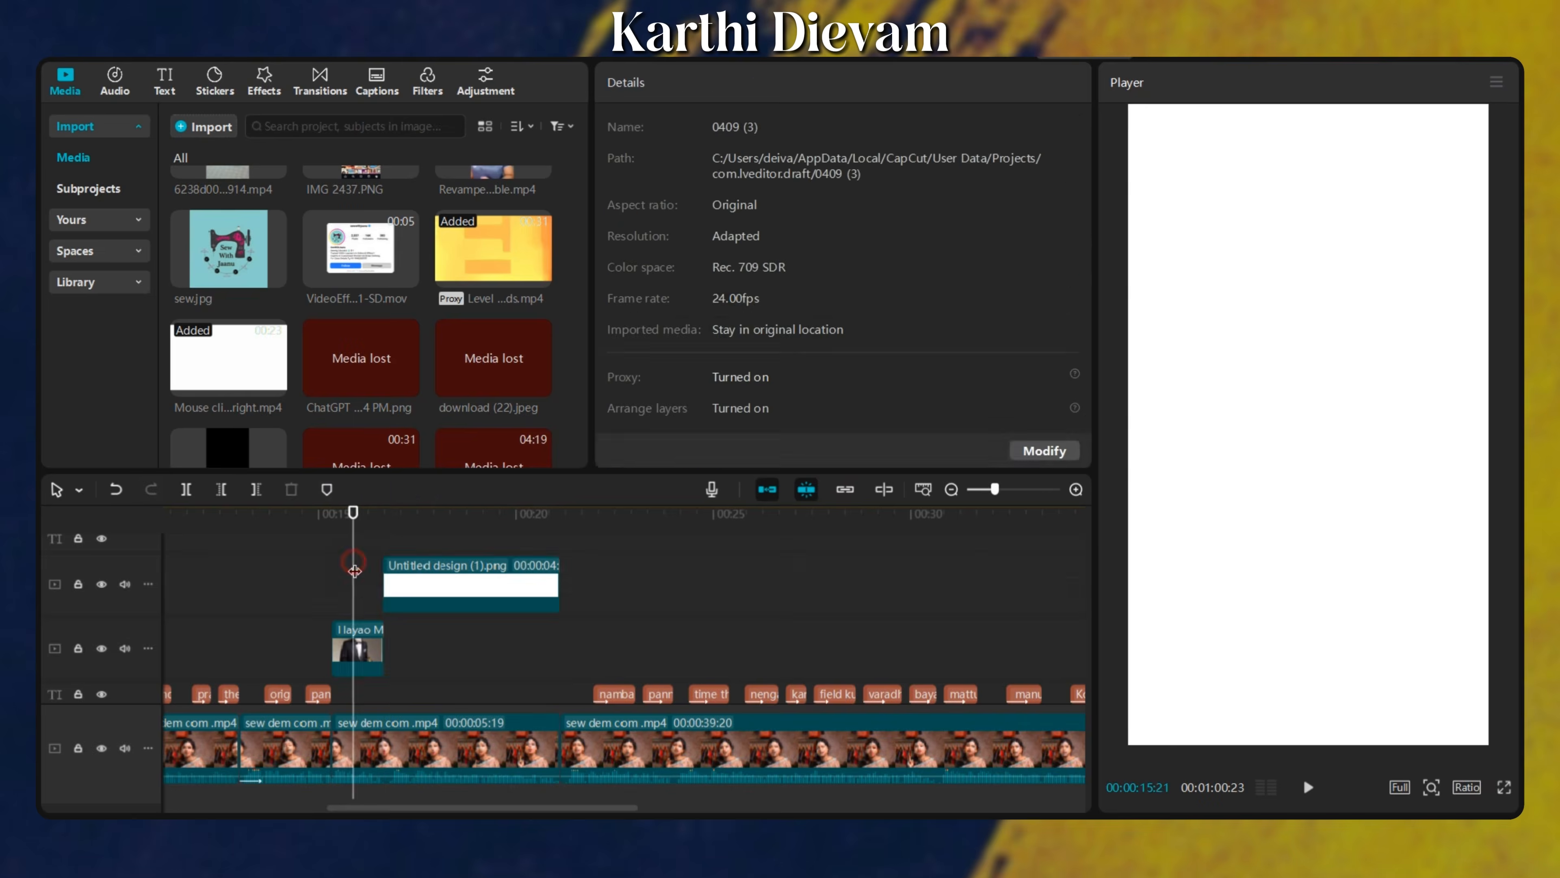
click(367, 581)
scroll(369, 581, up, 1)
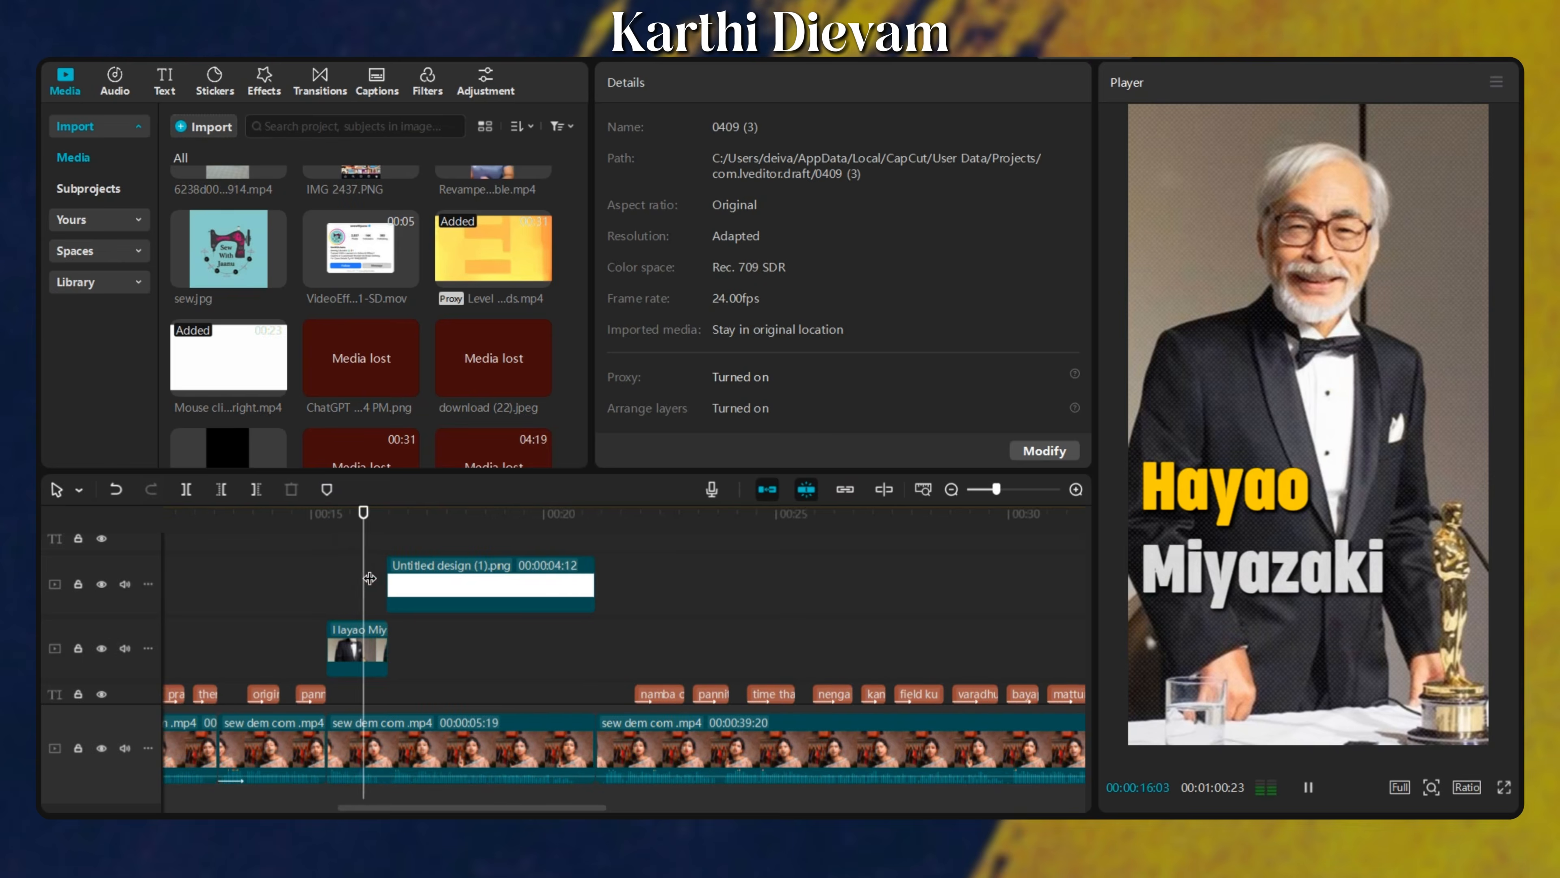
scroll(381, 596, up, 2)
click(389, 603)
scroll(423, 617, up, 2)
click(461, 621)
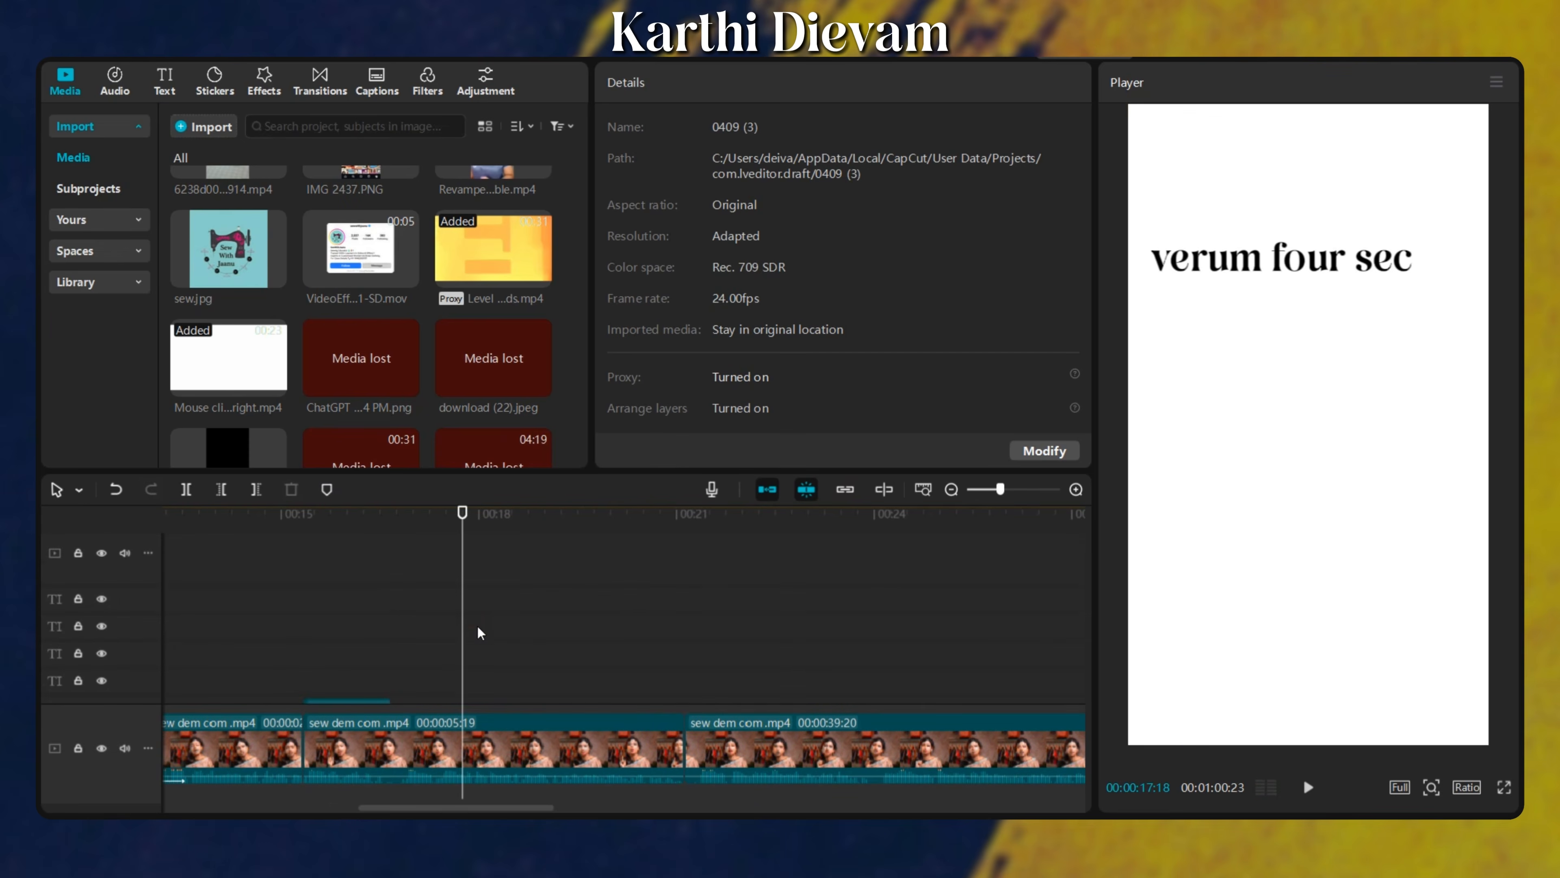
scroll(369, 555, up, 1)
click(368, 551)
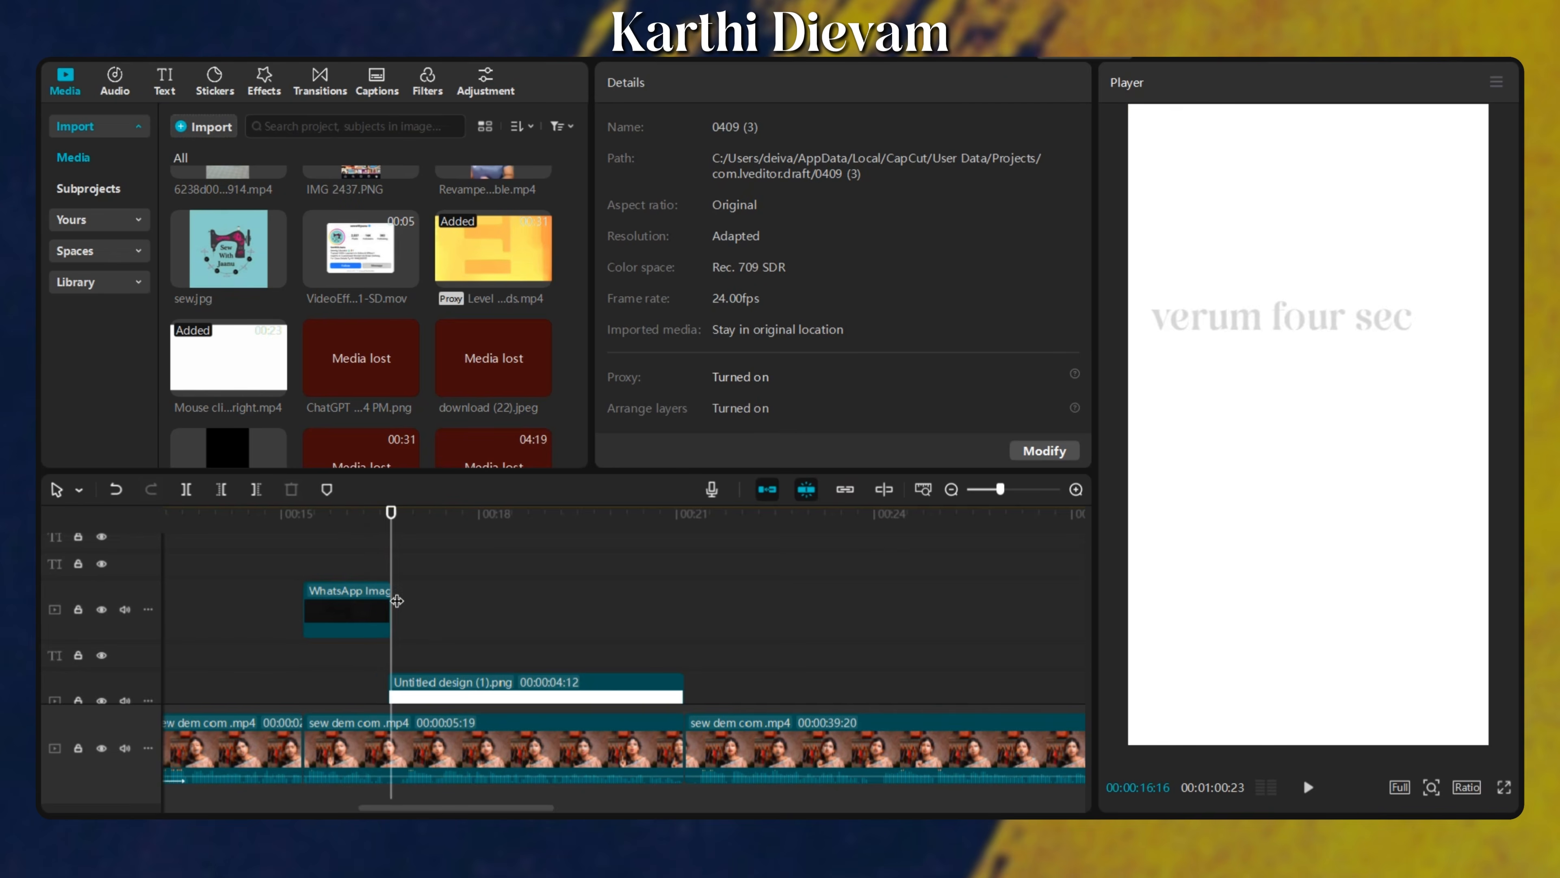
click(431, 611)
scroll(409, 620, down, 1)
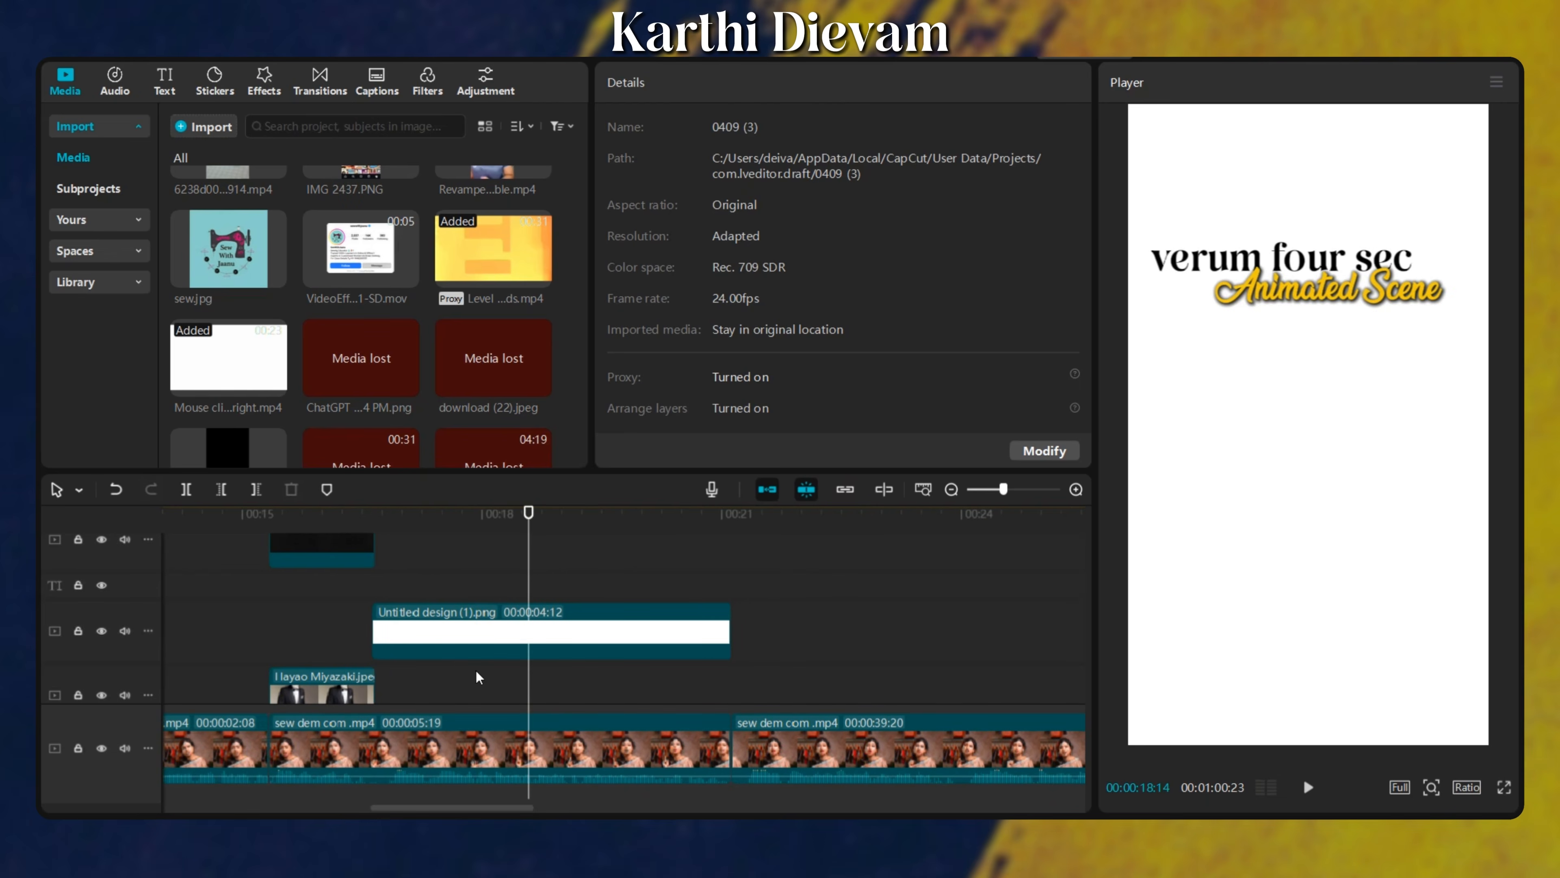
key(space)
key(space)
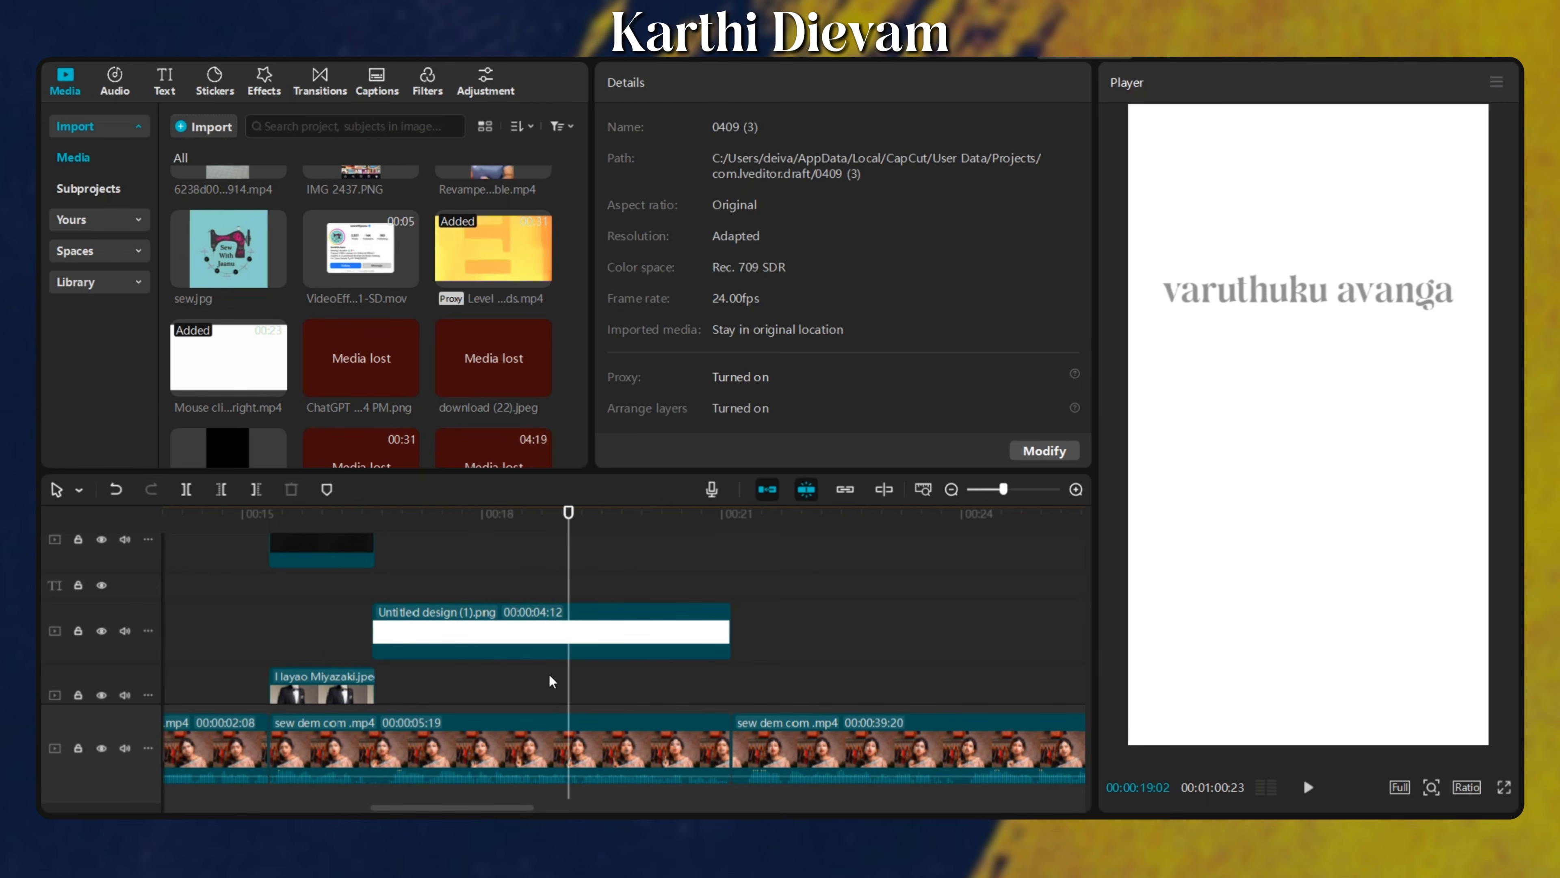
Place "4 sec Scene That Took 15 Months.mp4" over the white background from 00:00:16:16, trimmed to 00:00:04:12.
key(space)
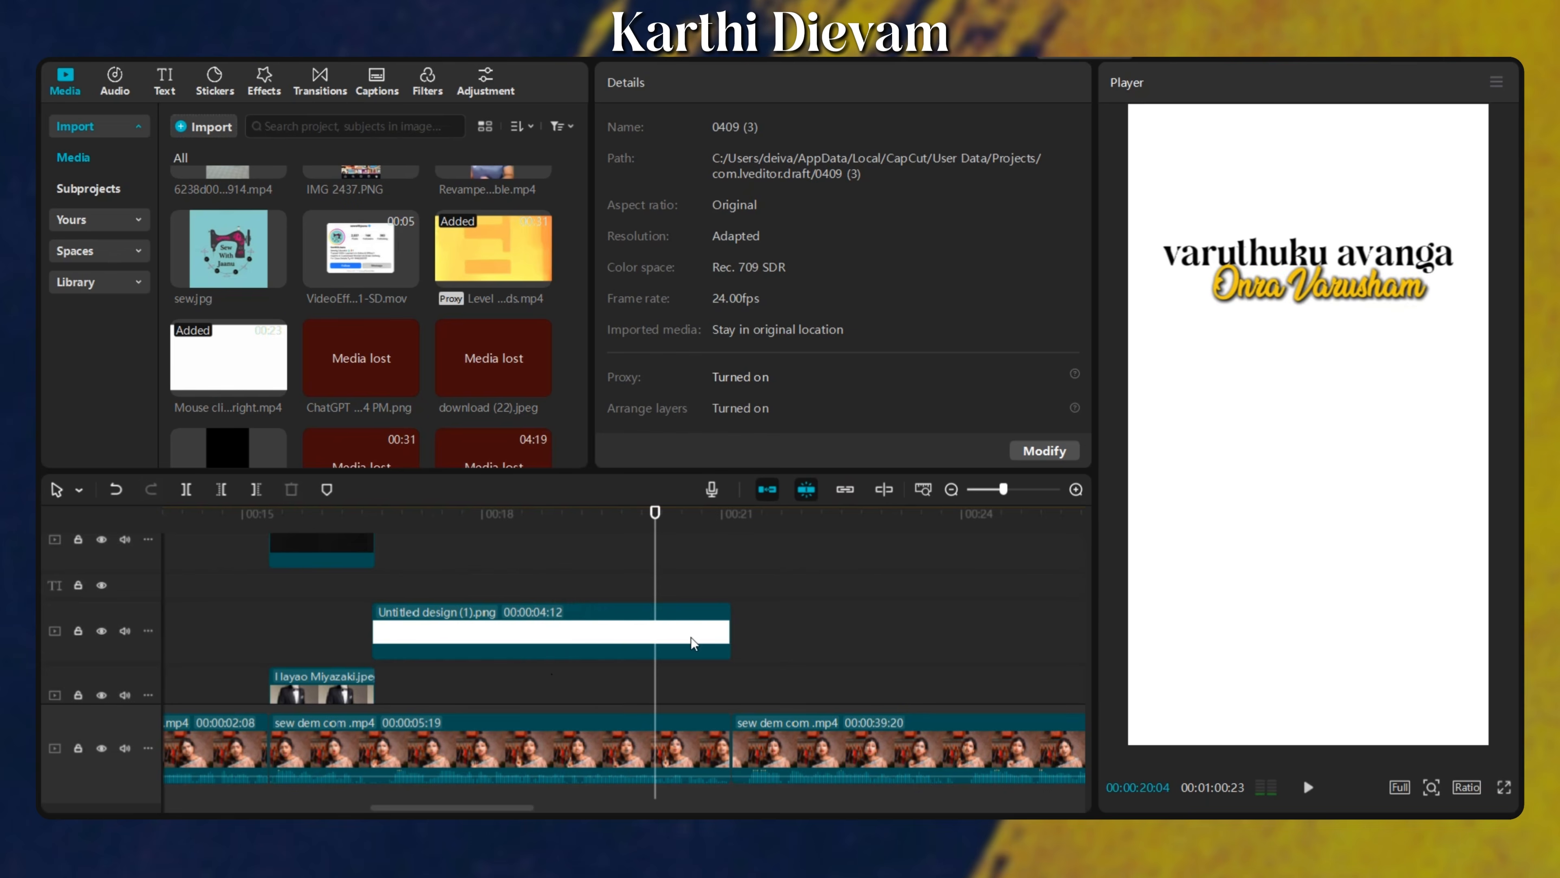
click(364, 605)
scroll(391, 333, down, 10)
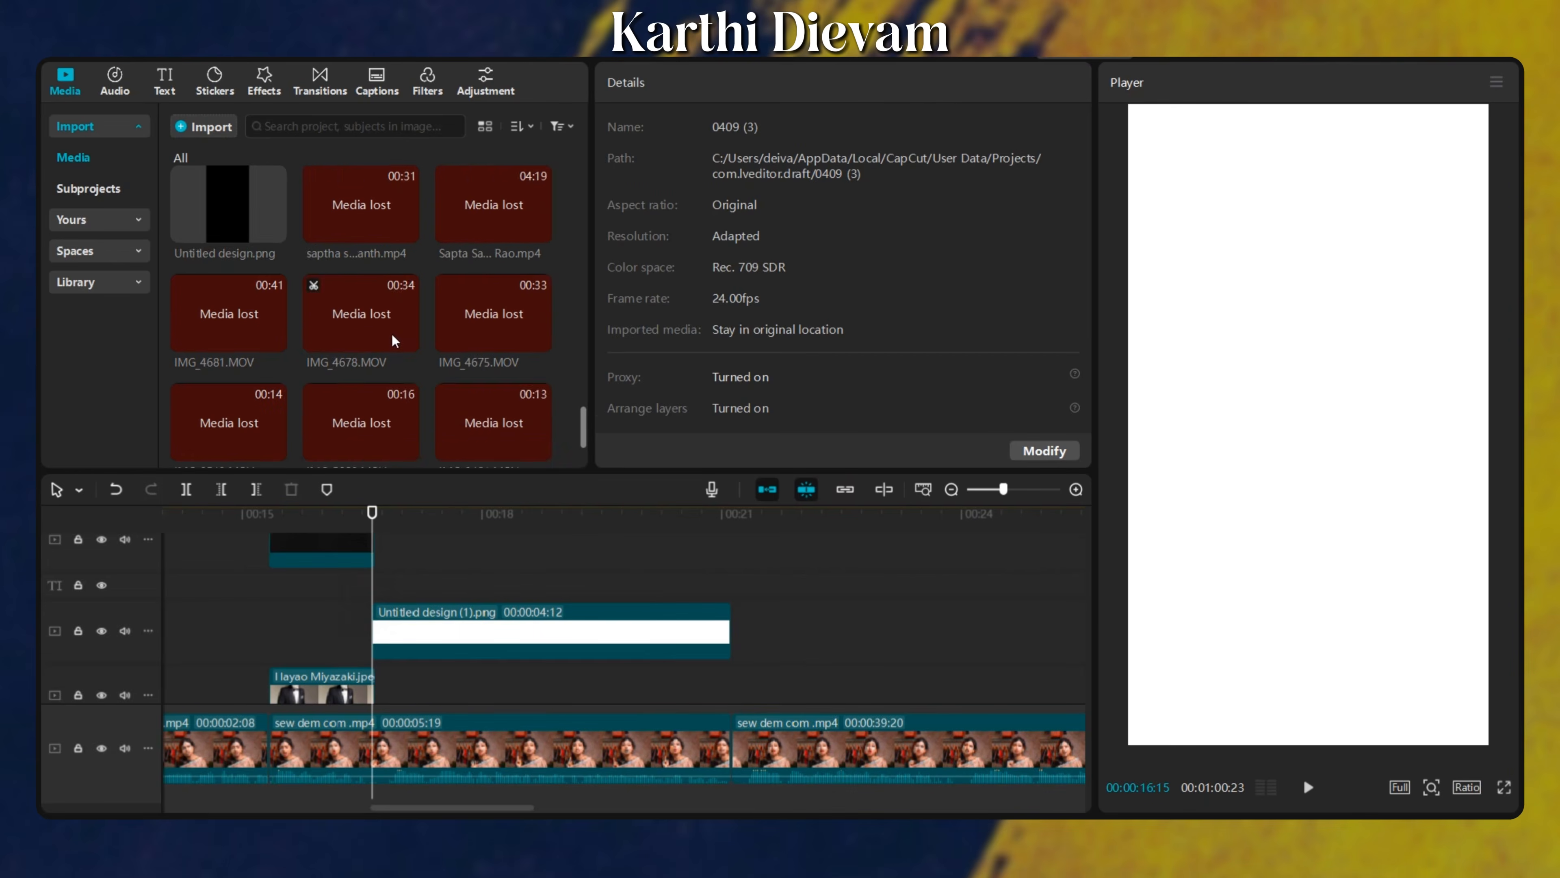
scroll(388, 341, up, 5)
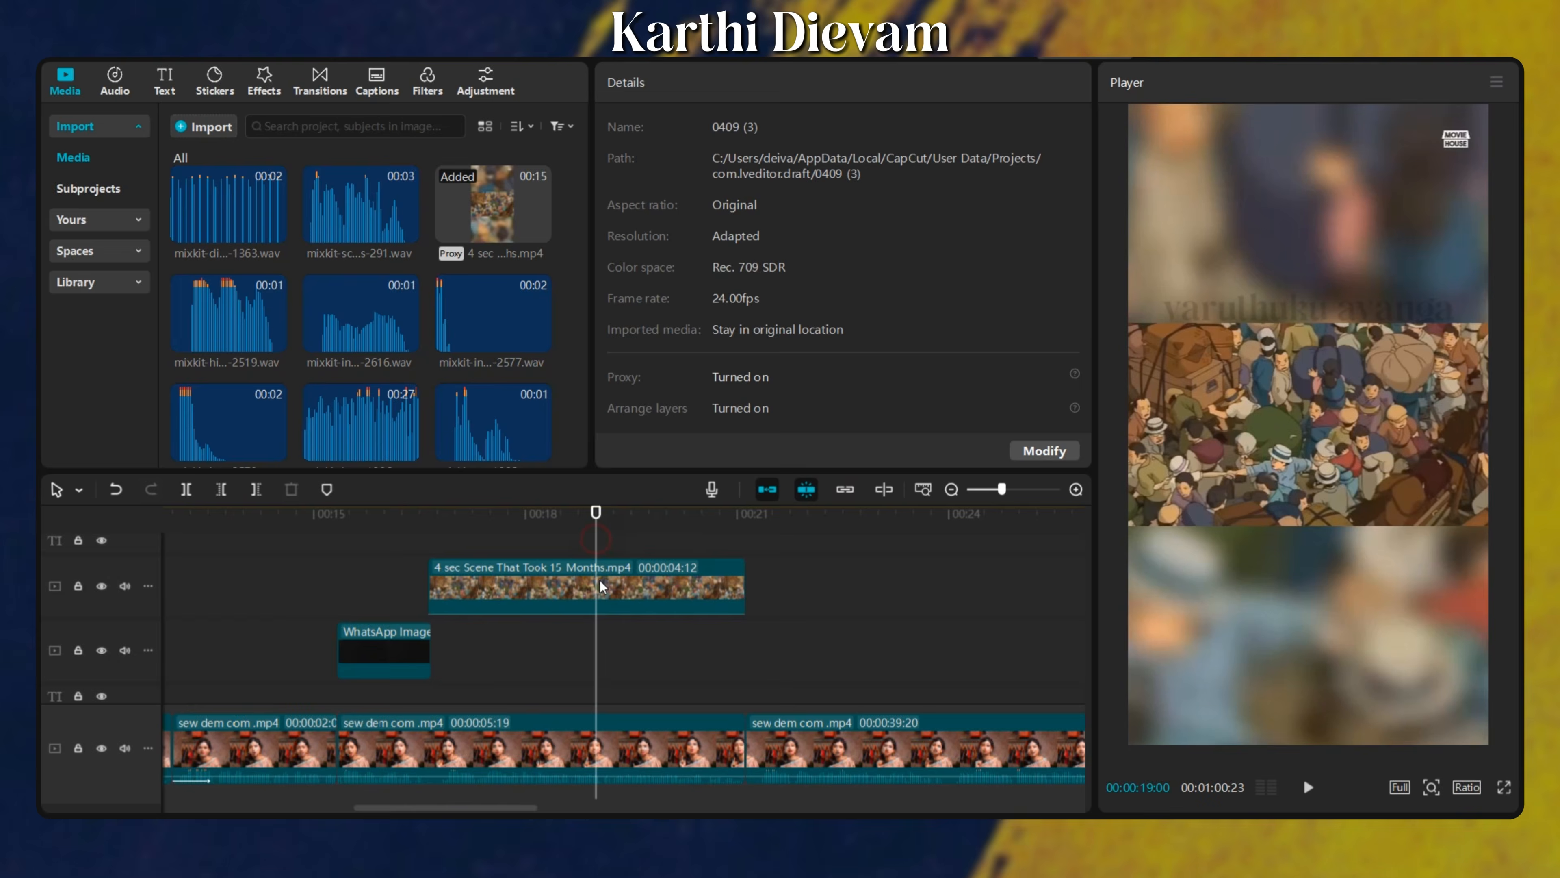
Scale the "4 sec Scene" clip to 93% and give it a Rectangle mask.
click(1354, 641)
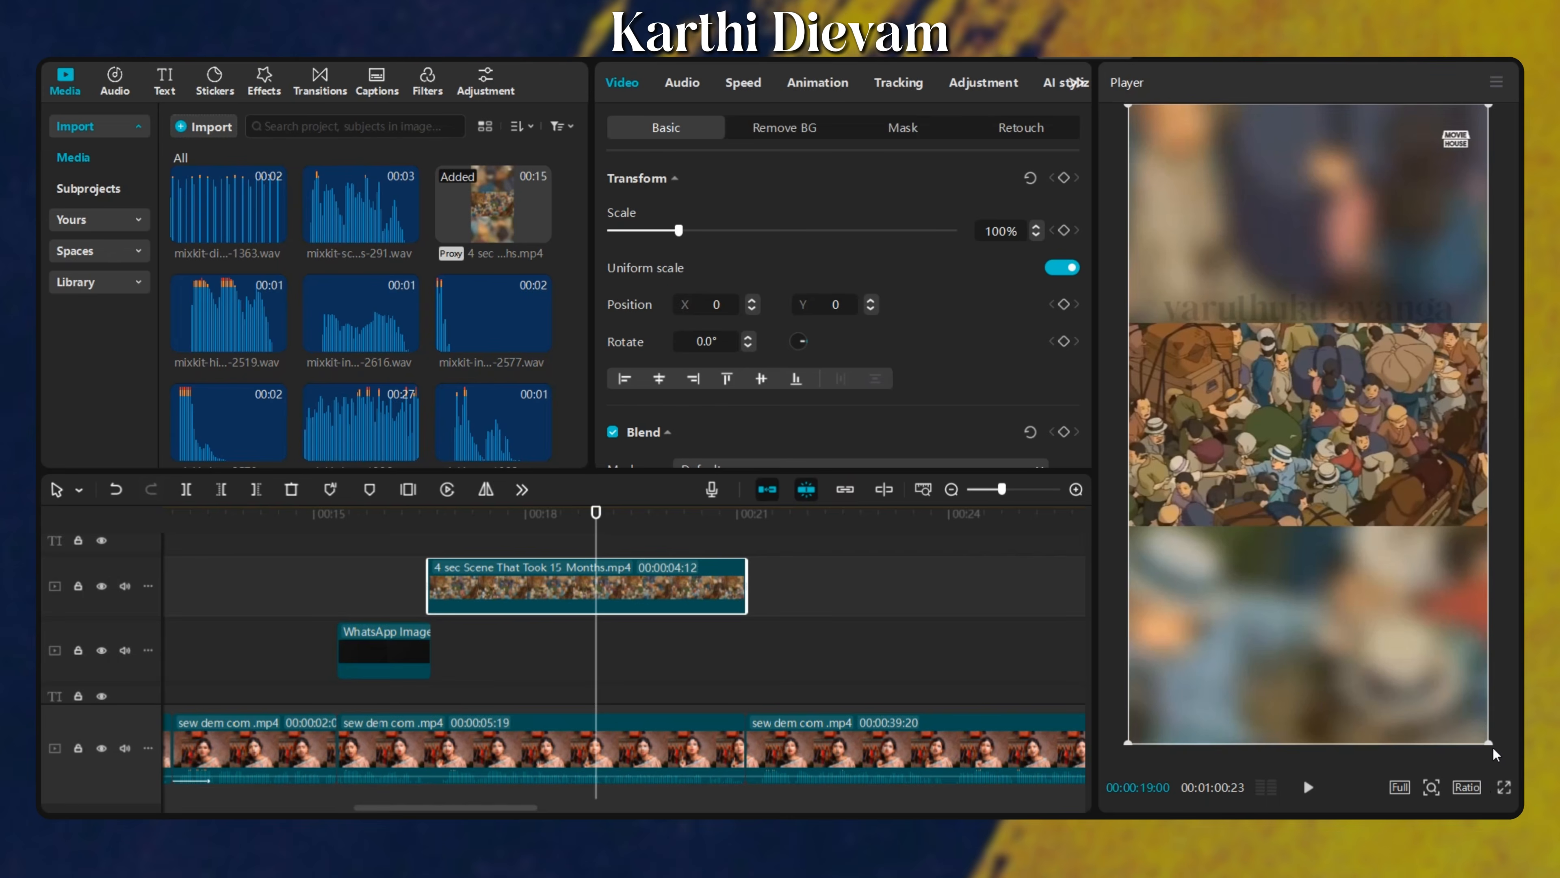
drag(1491, 740, 1477, 721)
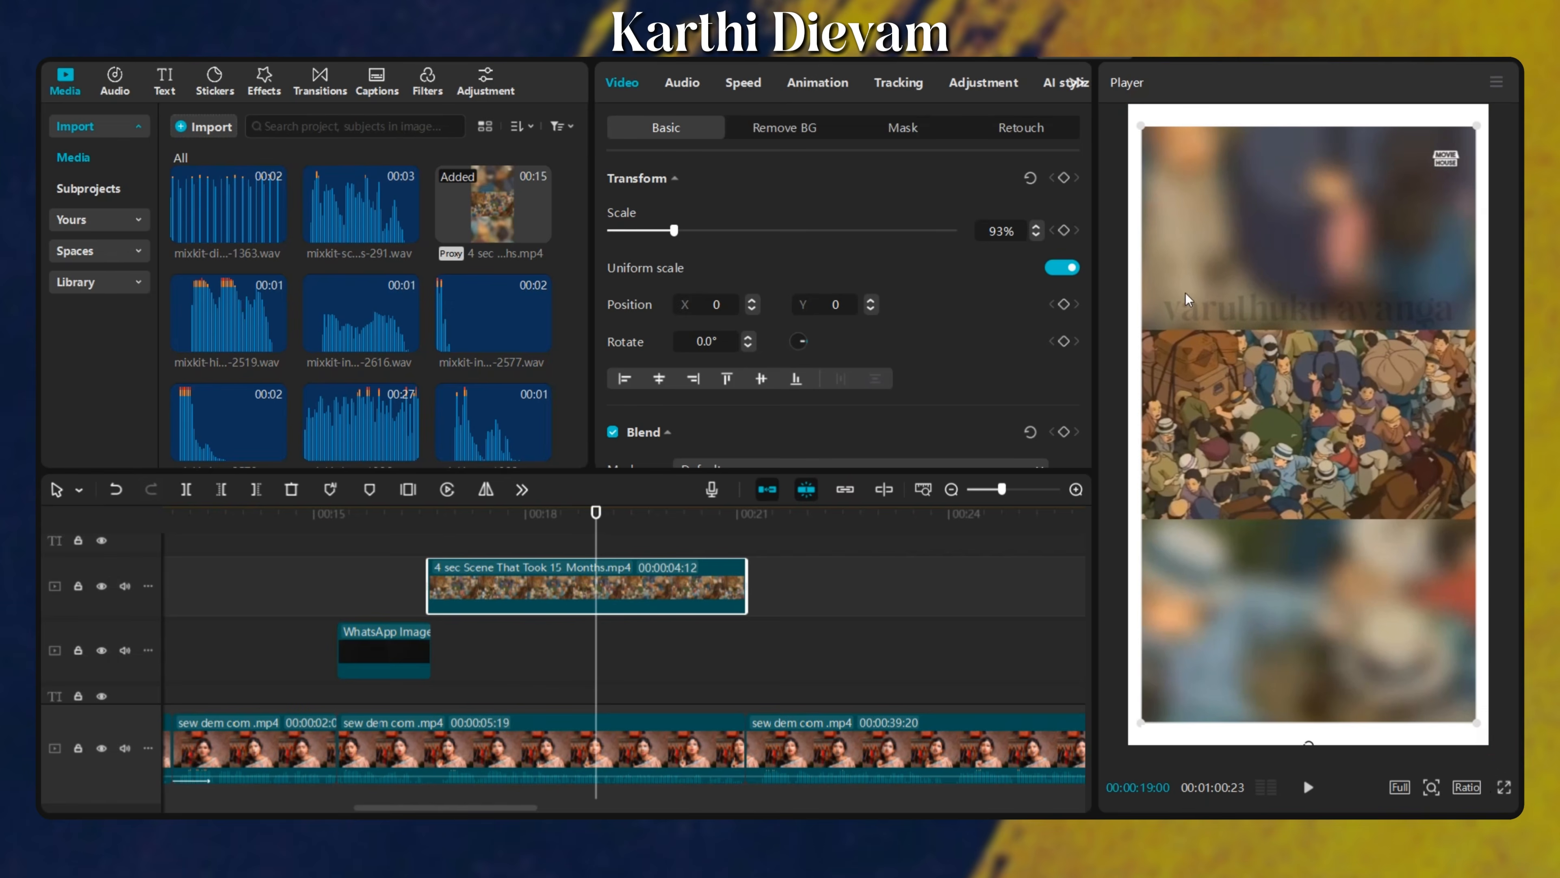
click(903, 136)
click(921, 235)
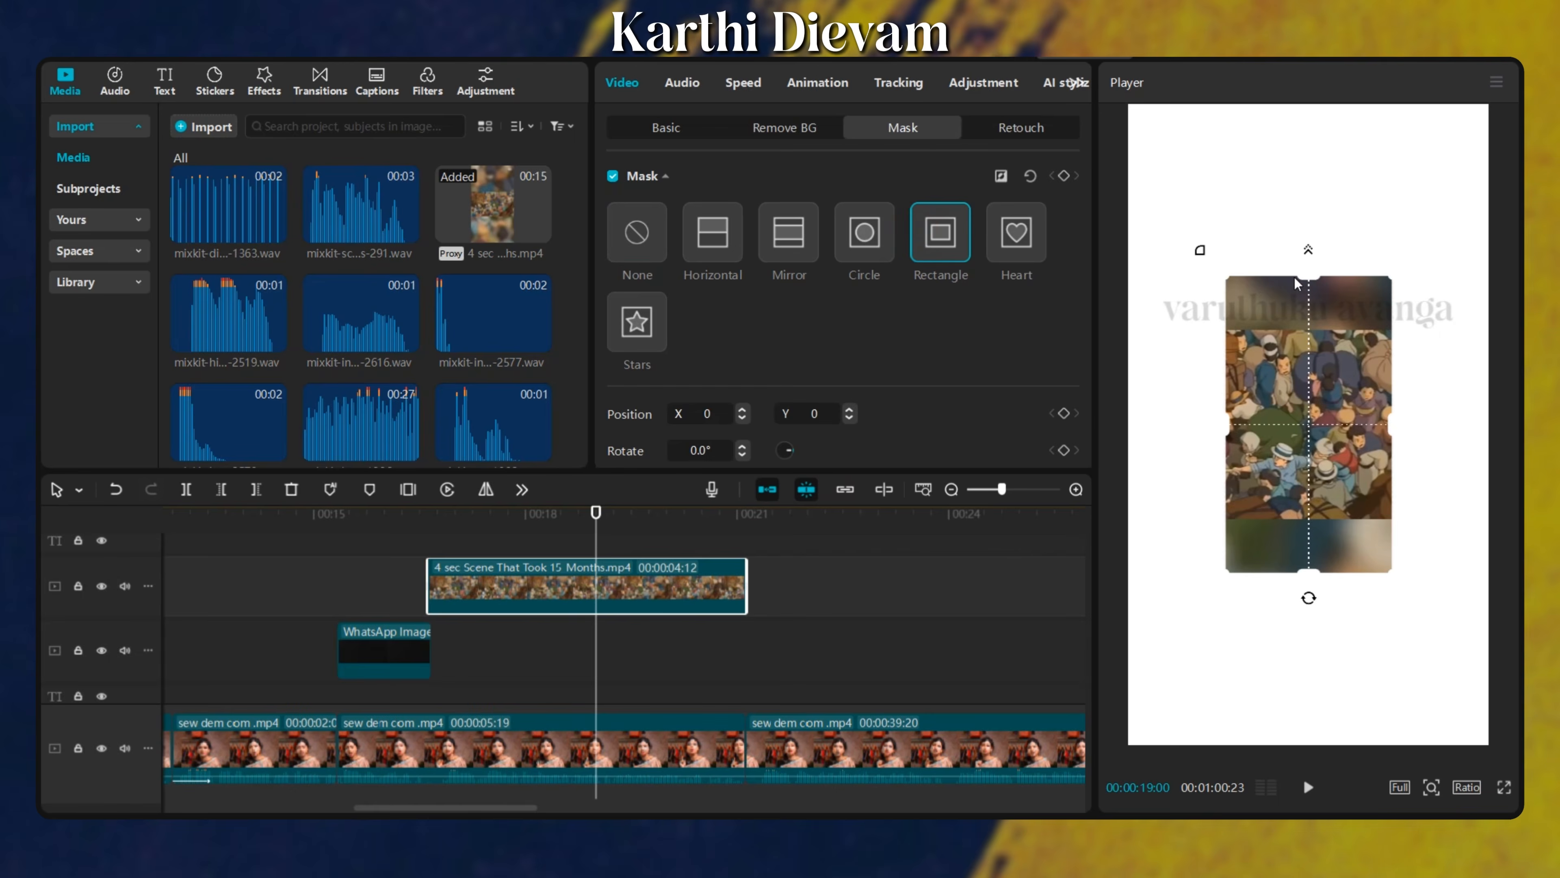
Reshape the mask to the clip's sharp central crowd picture and move the clip to Y -82.
drag(1308, 277, 1308, 331)
drag(1390, 424, 1476, 424)
click(666, 128)
drag(1308, 425, 1308, 439)
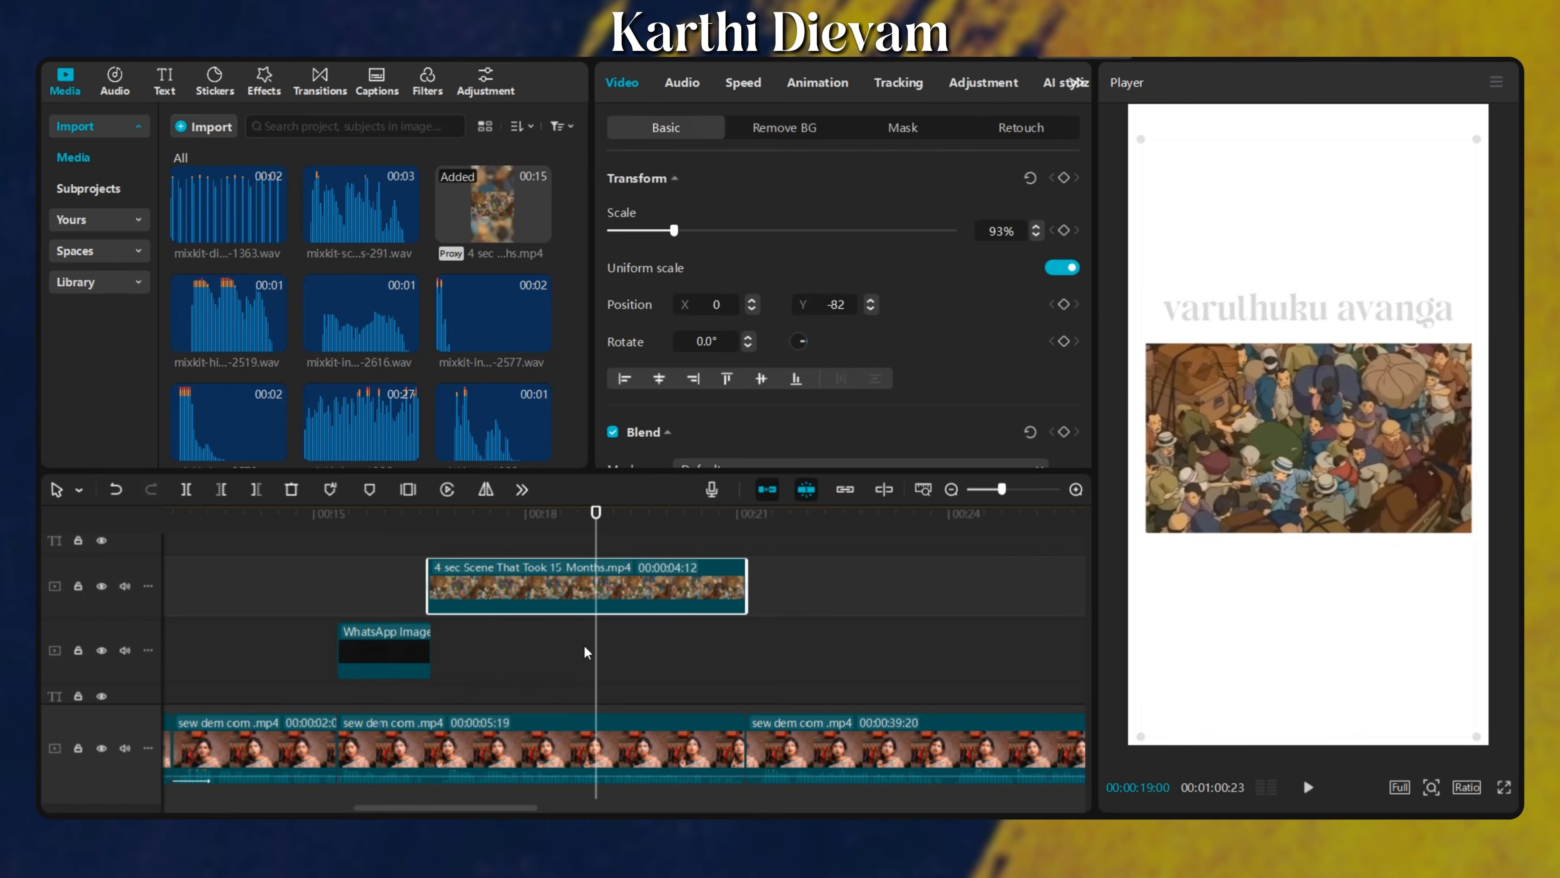
Play back the white background section to check the masked crowd clip against the captions.
click(392, 585)
key(space)
key(space)
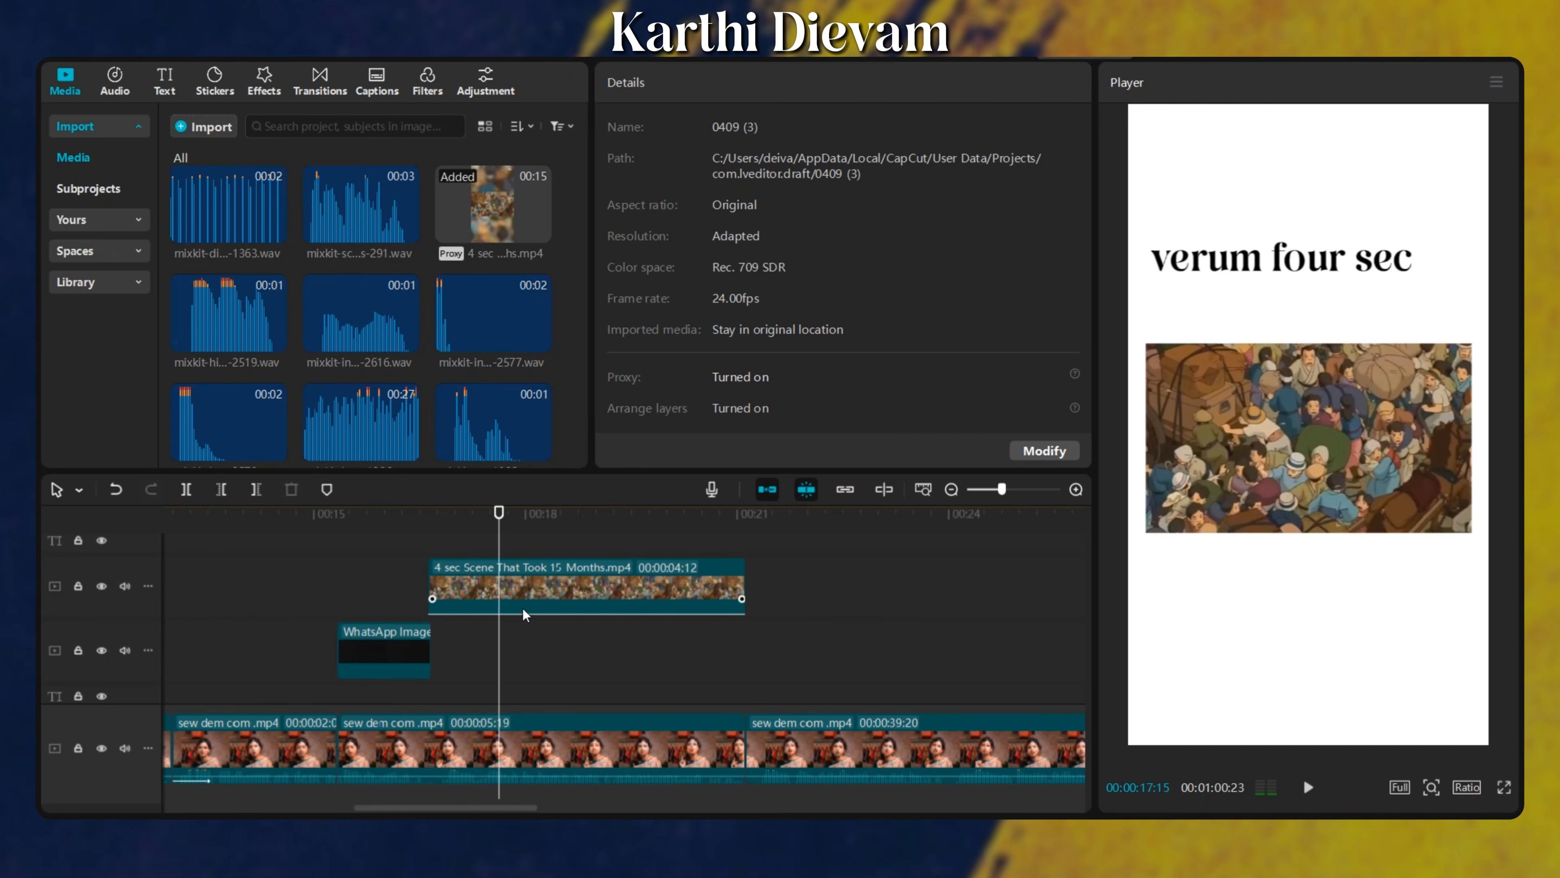
click(658, 597)
key(space)
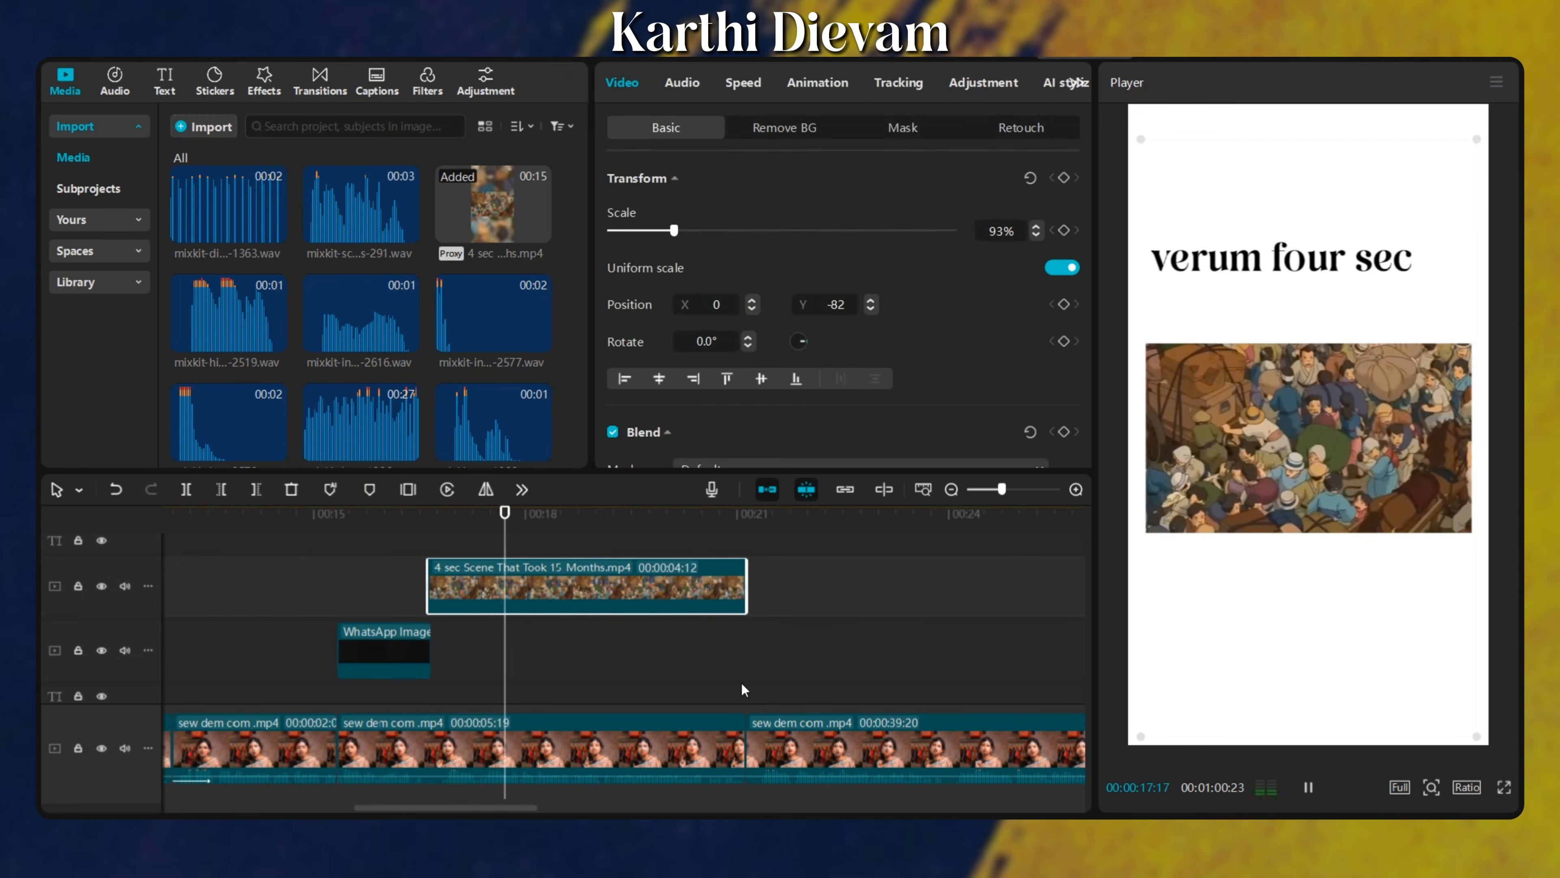
key(space)
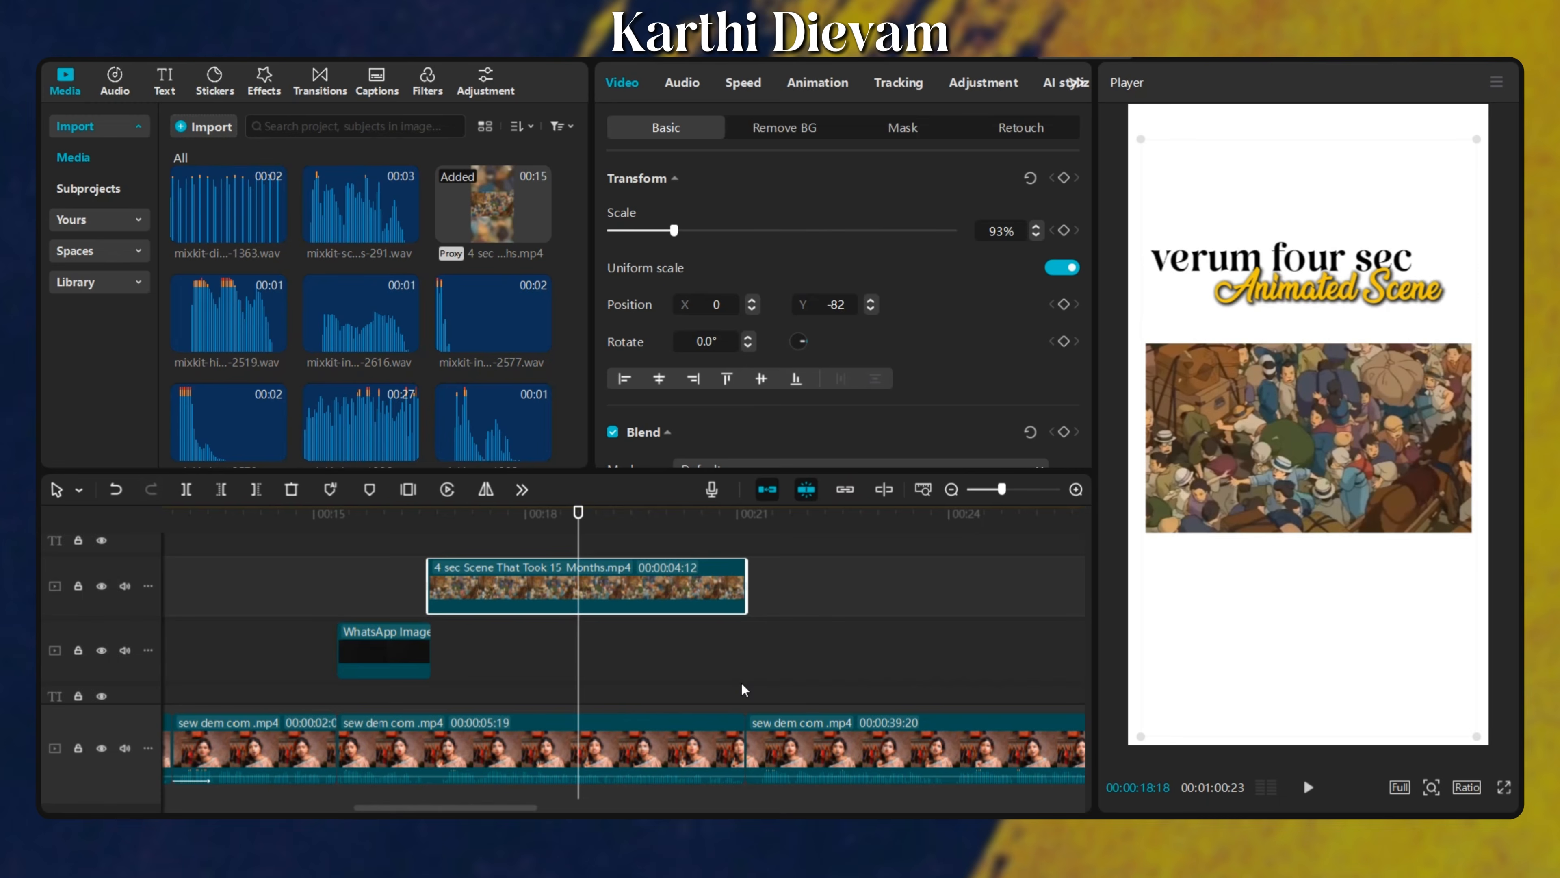
Add the black Untitled design.png beneath the "4 sec Scene" clip from 00:00:16:16 and trim its end to 00:00:21:03.
scroll(322, 396, down, 5)
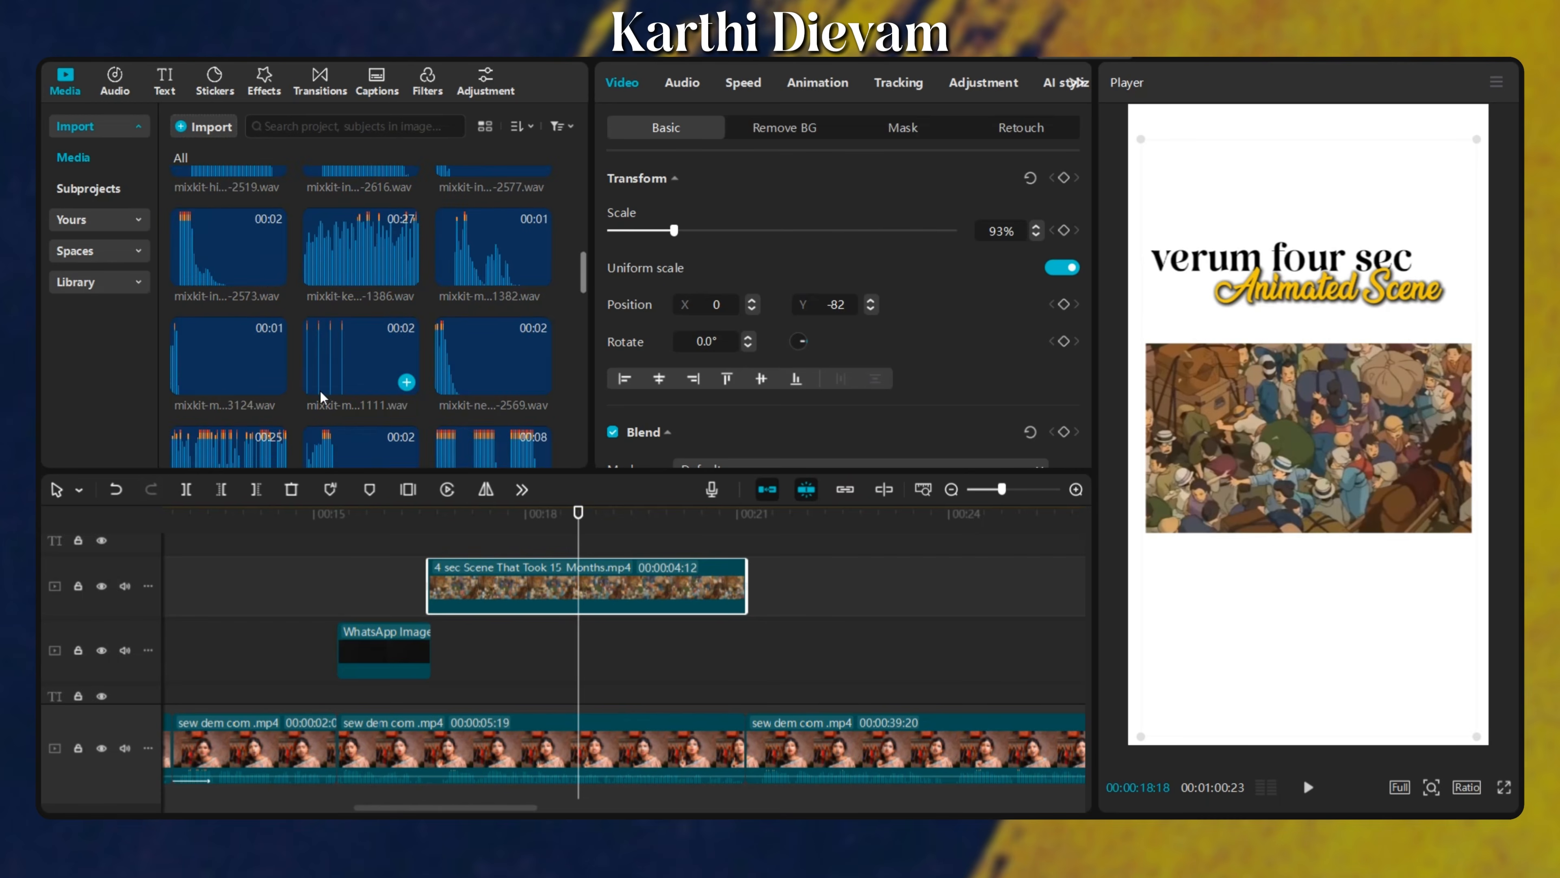
scroll(539, 380, down, 4)
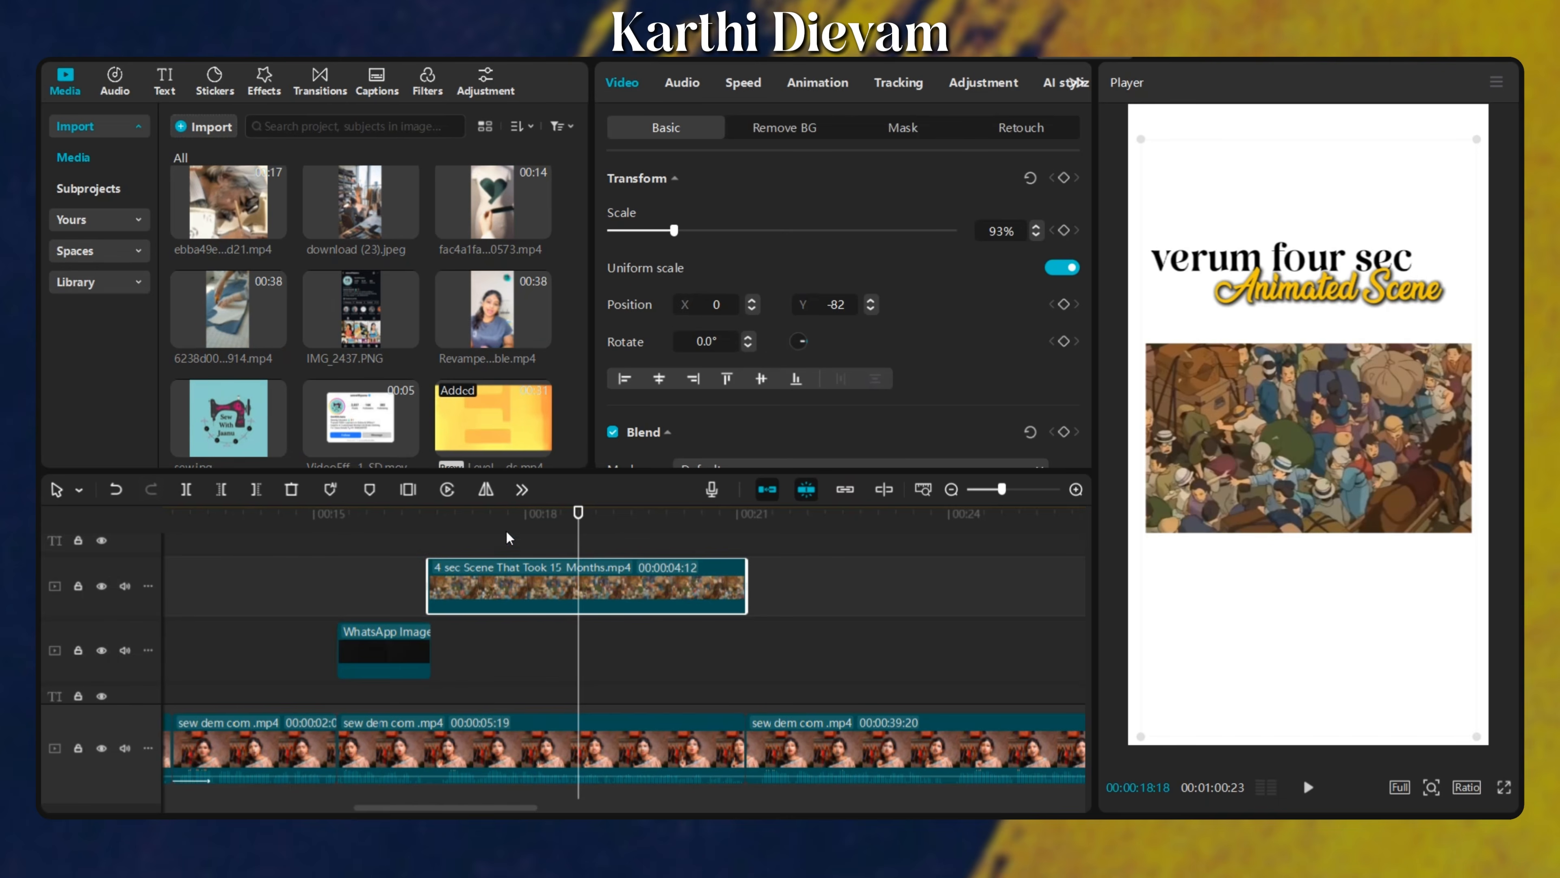
scroll(395, 392, down, 3)
scroll(395, 392, down, 4)
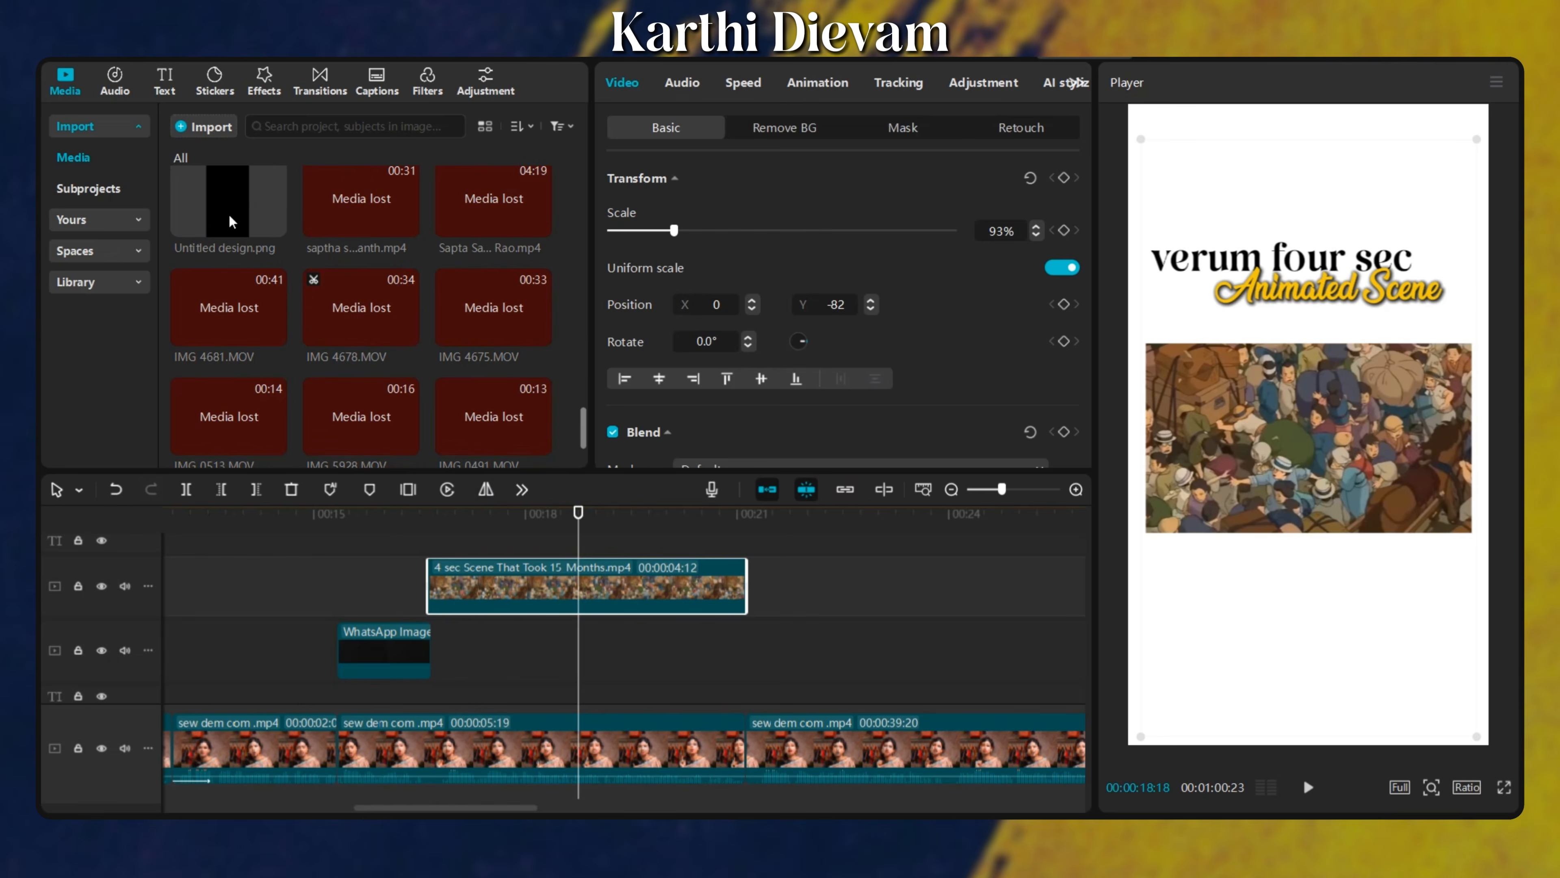
drag(227, 203, 434, 649)
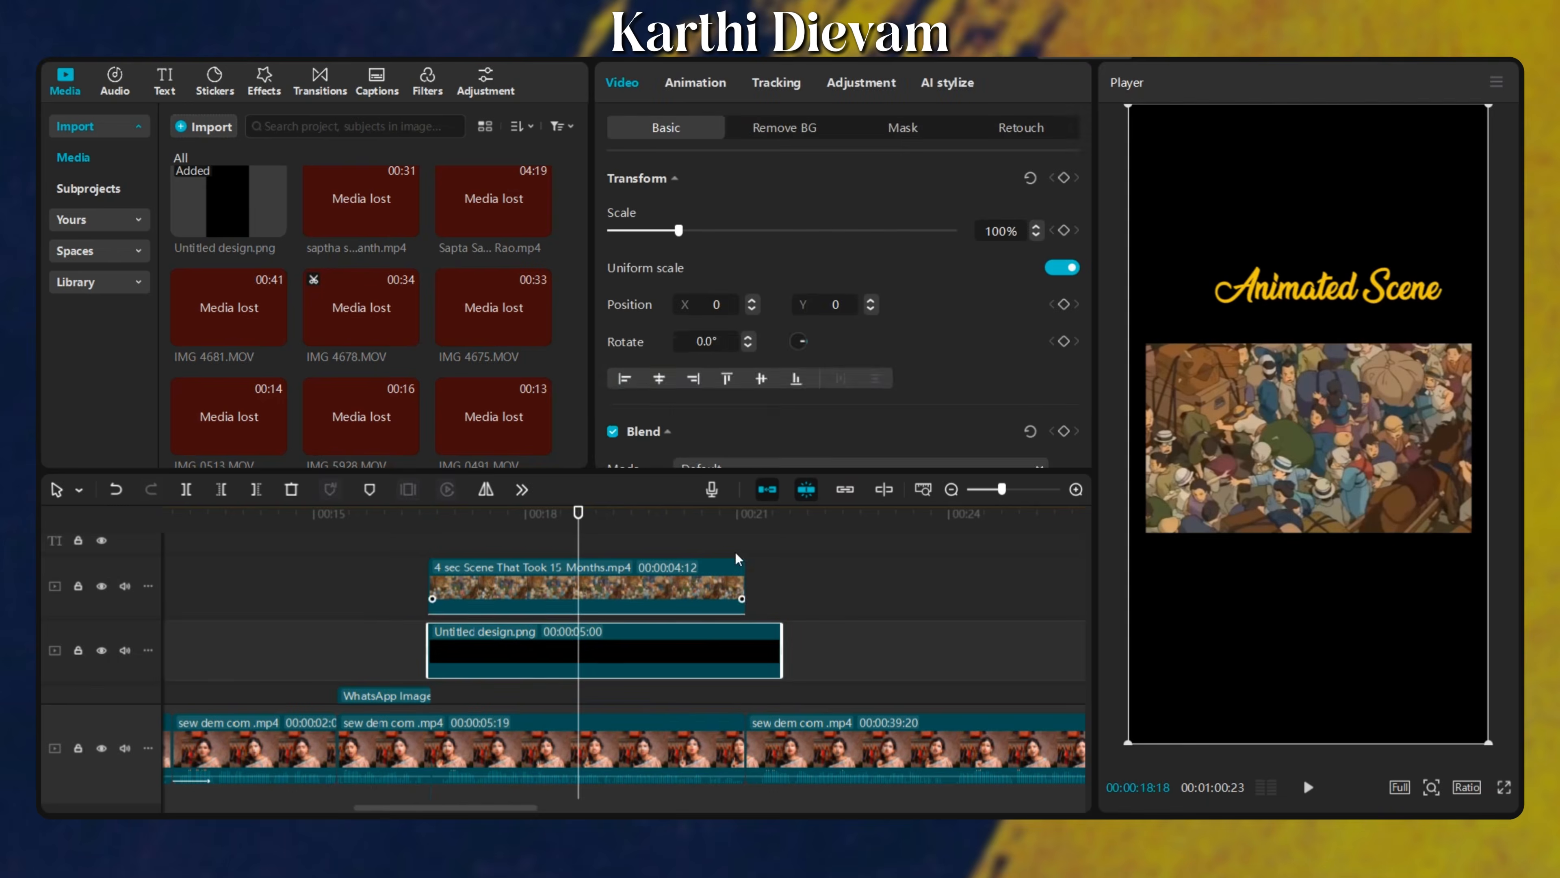
click(746, 590)
click(686, 659)
key(w)
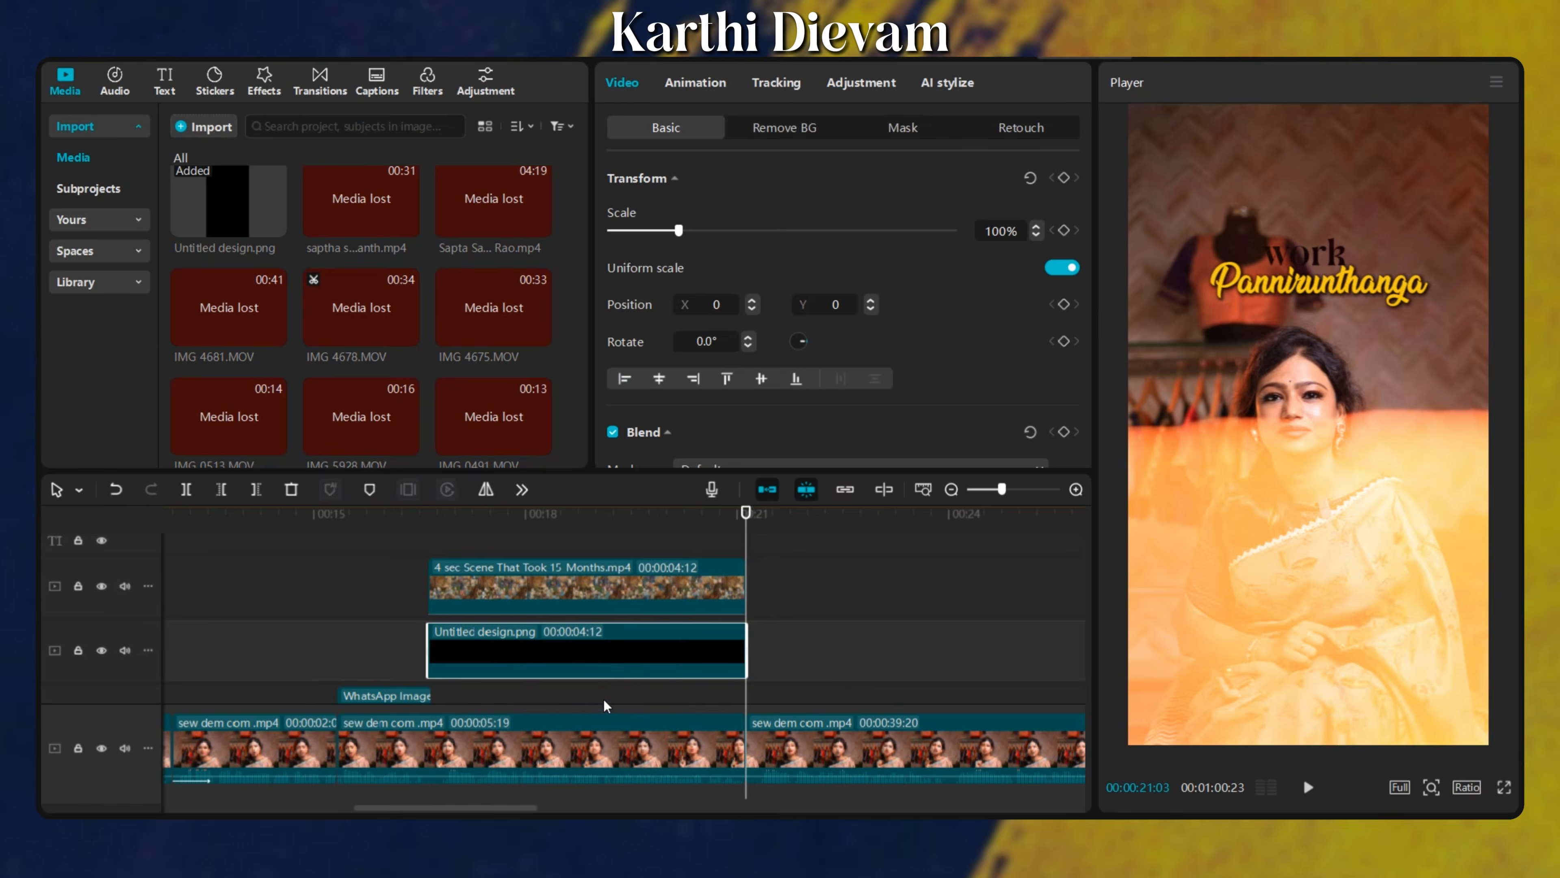
Give the black image a Rectangle mask and reshape it to slightly larger than the crowd picture.
click(603, 699)
click(623, 646)
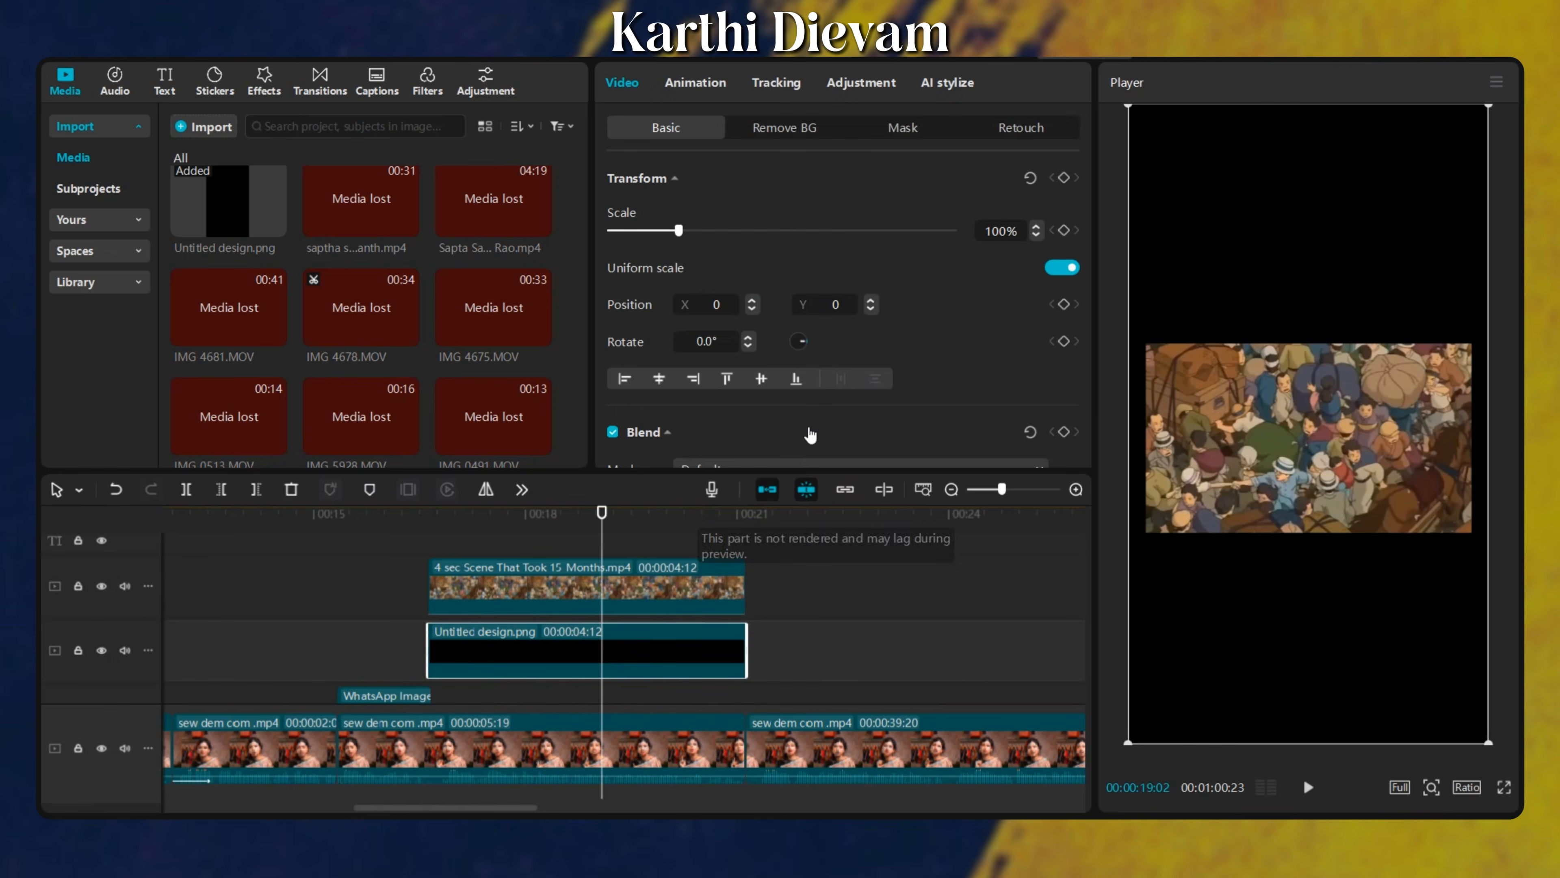
click(891, 120)
click(938, 228)
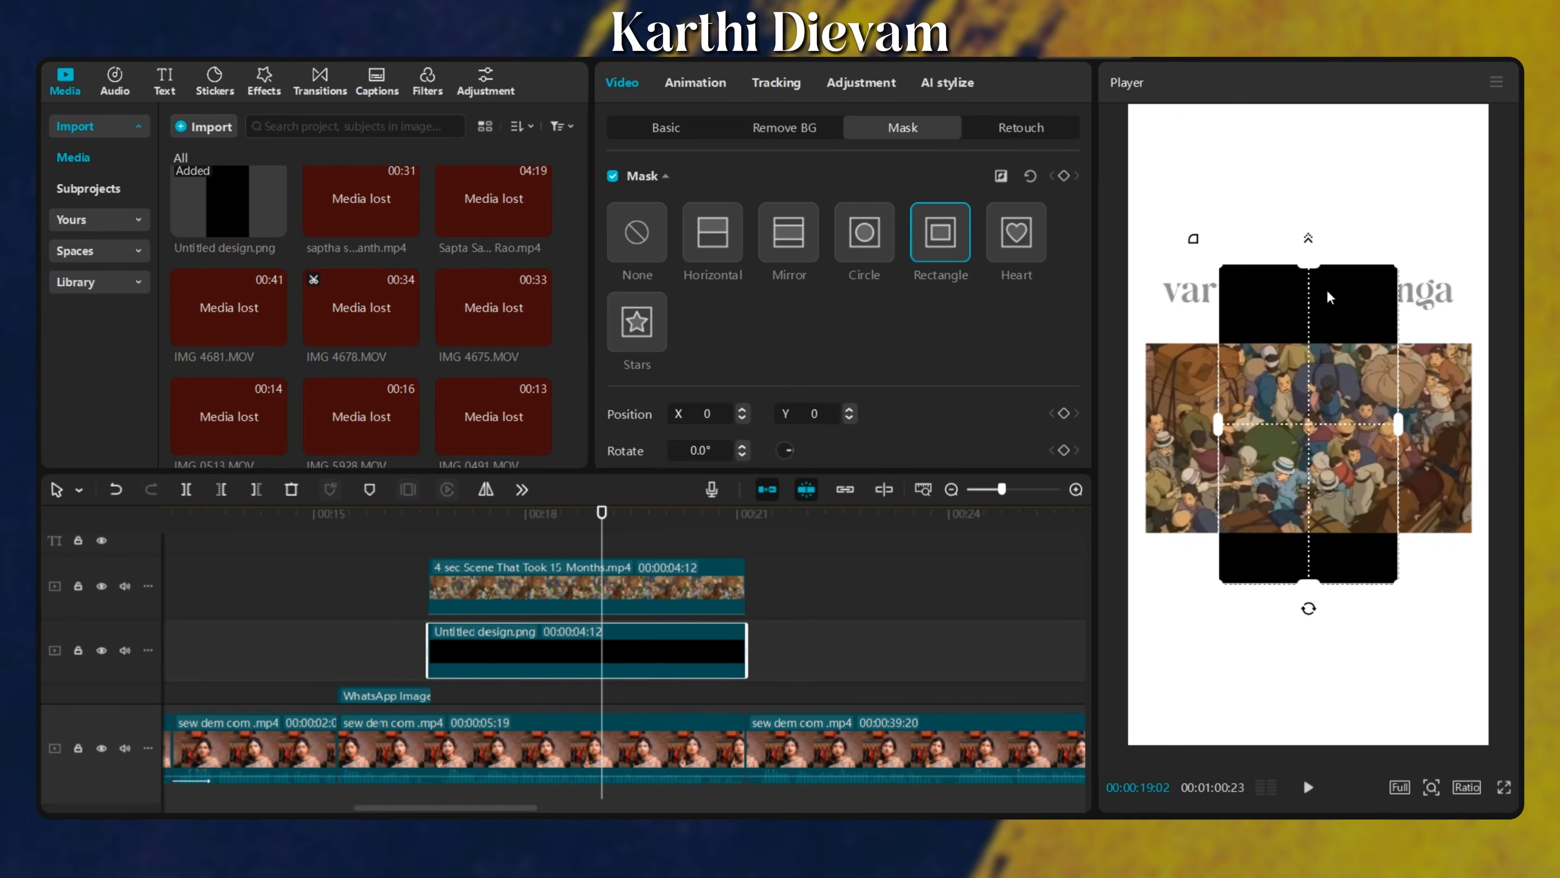
drag(1309, 269, 1309, 332)
drag(1309, 332, 1309, 344)
drag(1398, 439, 1475, 440)
Fine-tune the black mask's height and position around the crowd picture at Y -43 and check the border full screen.
scroll(1318, 448, up, 3)
scroll(1317, 448, up, 1)
drag(1308, 367, 1309, 362)
drag(1318, 448, 1316, 447)
scroll(1316, 447, down, 3)
click(1504, 787)
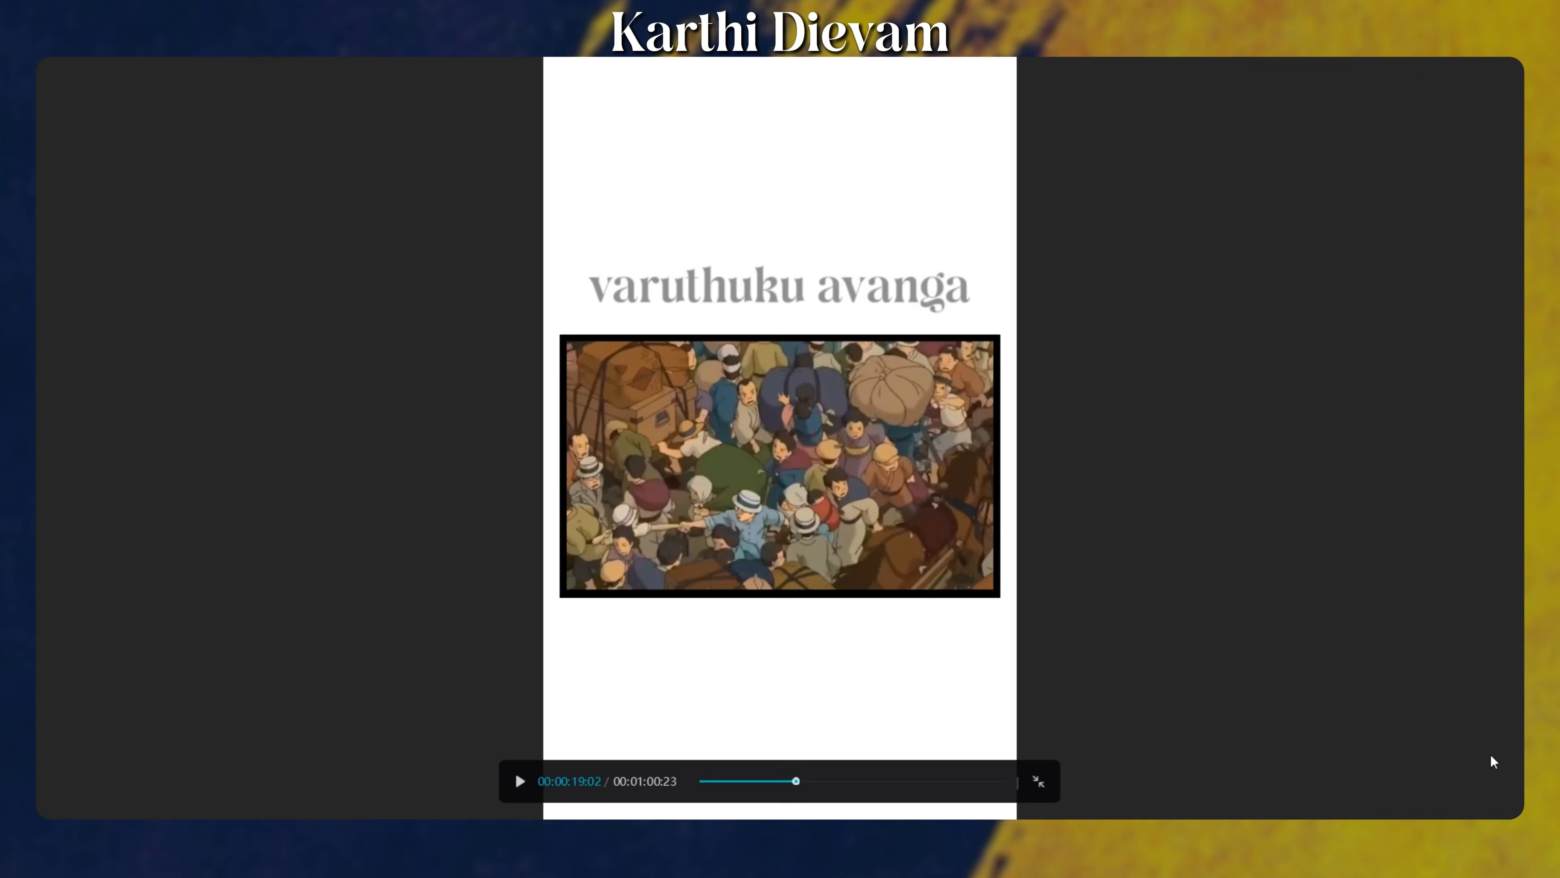
key(Escape)
Shrink the black mask's width and height to leave a thin, even border, and check it full screen.
scroll(1474, 510, up, 2)
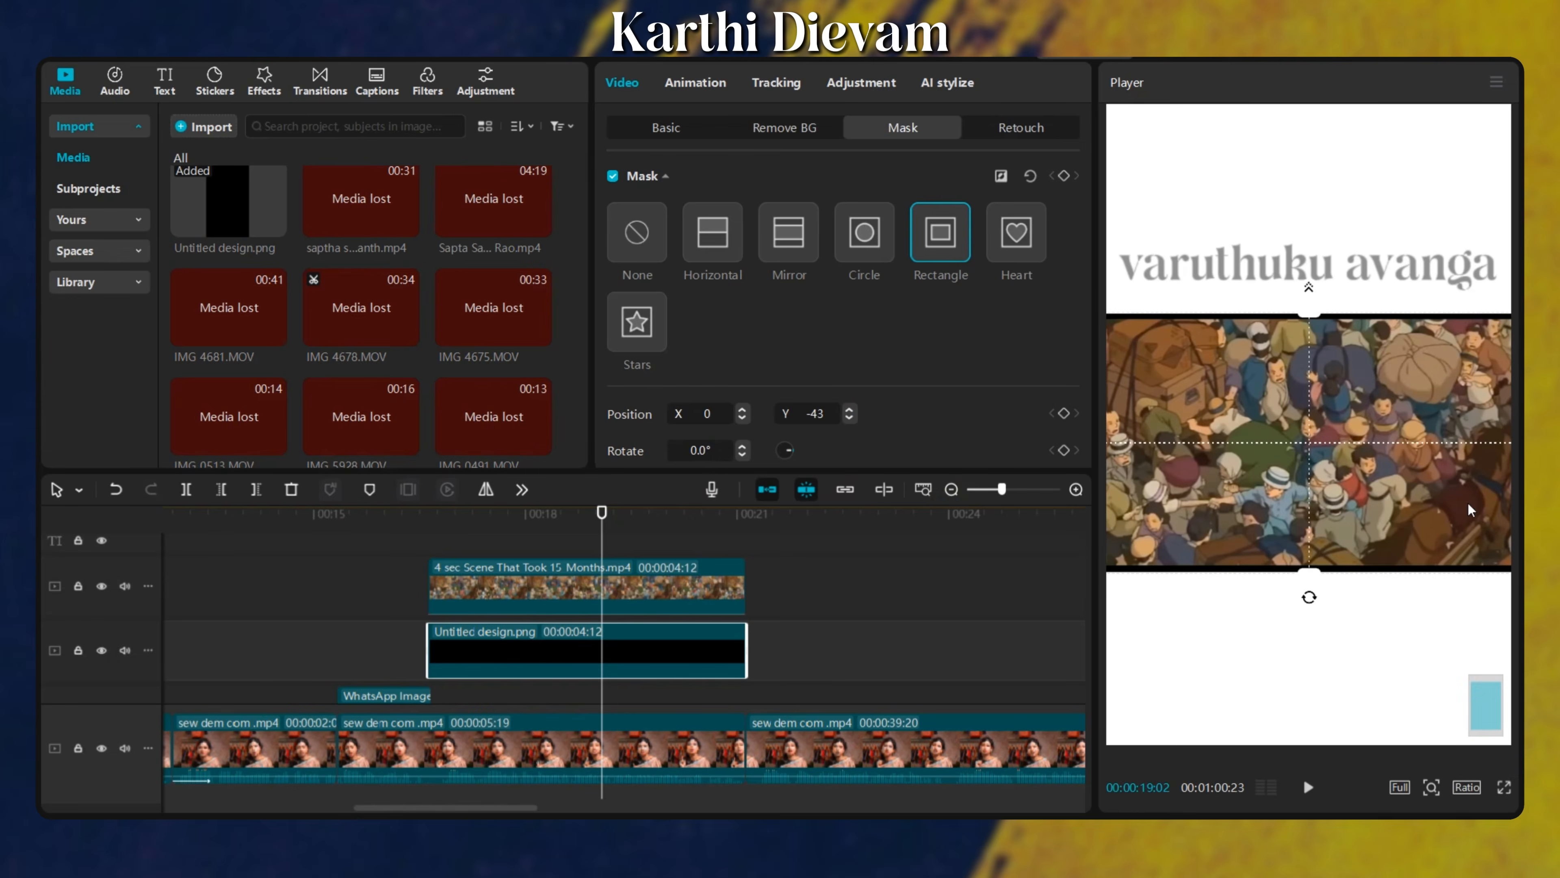
drag(1494, 713, 1507, 616)
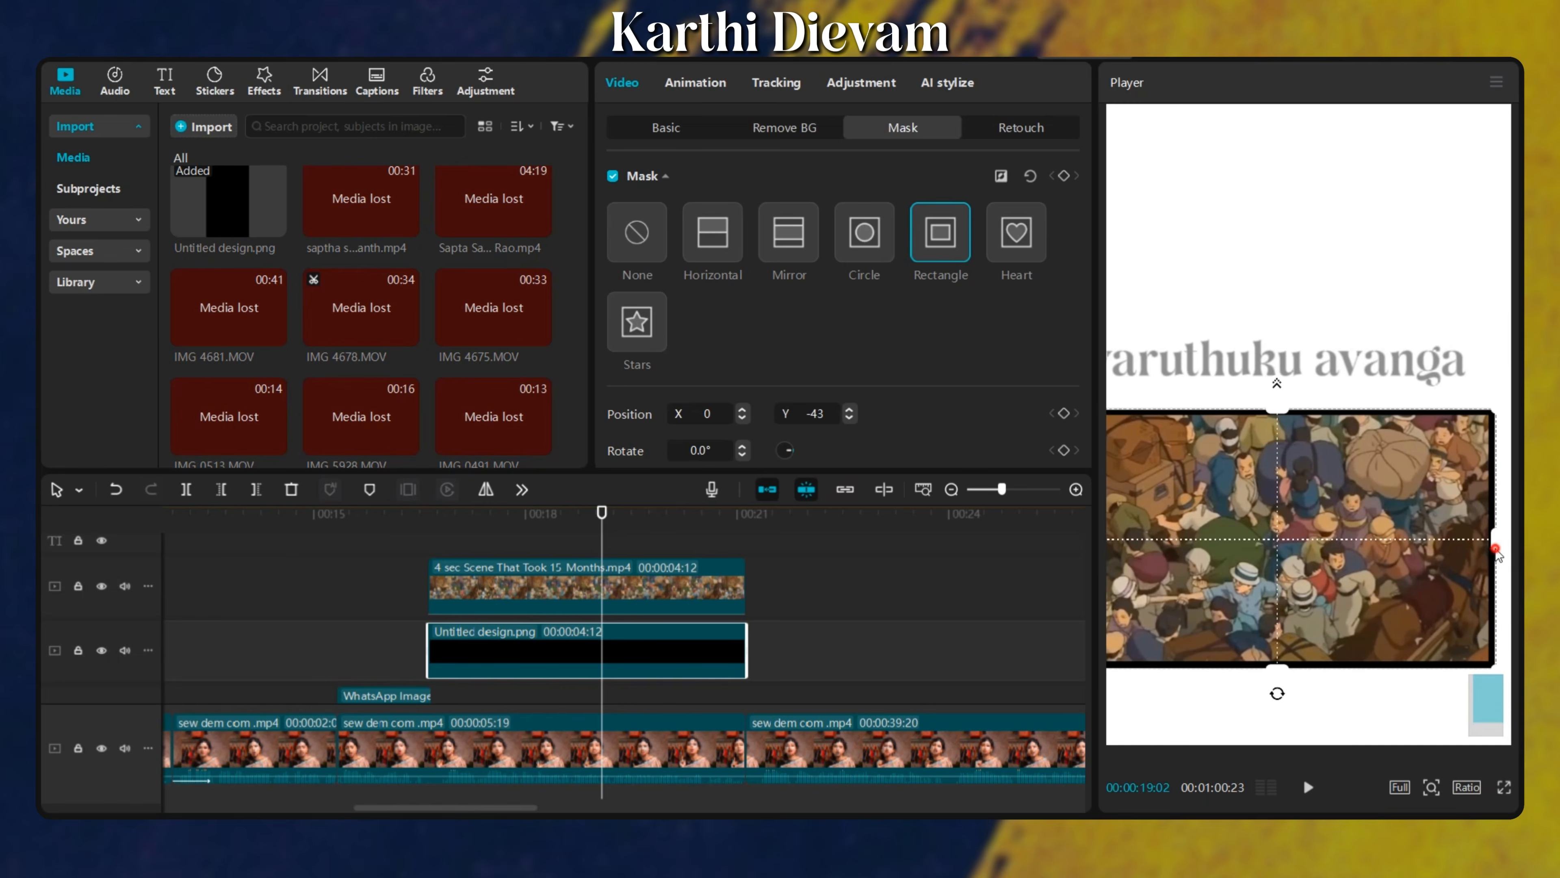
scroll(1313, 564, down, 3)
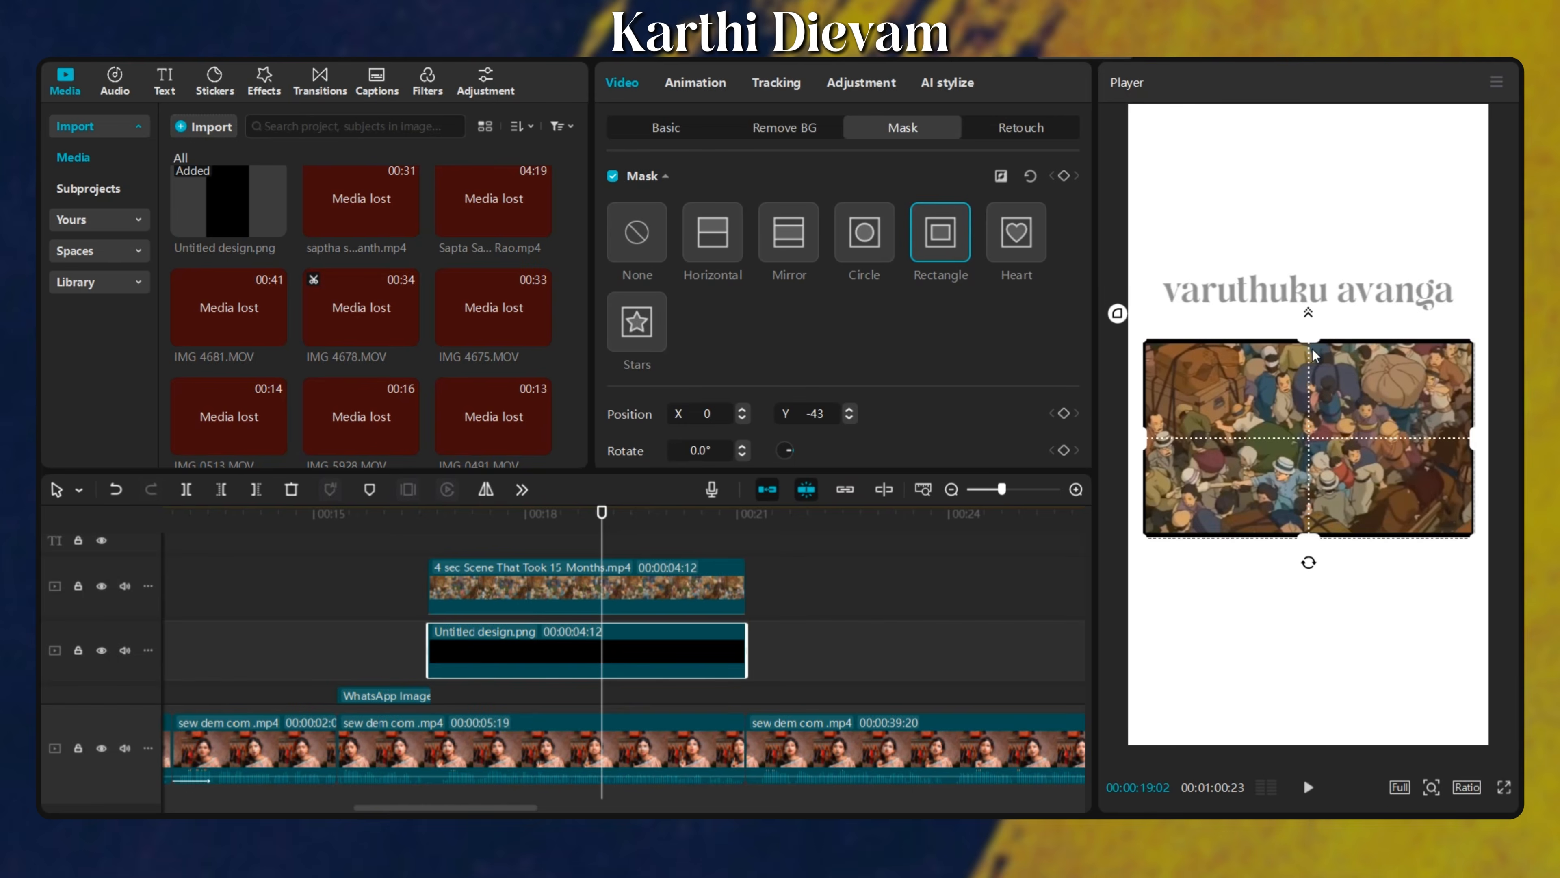
drag(1313, 342, 1313, 344)
key(ctrl+shift+f)
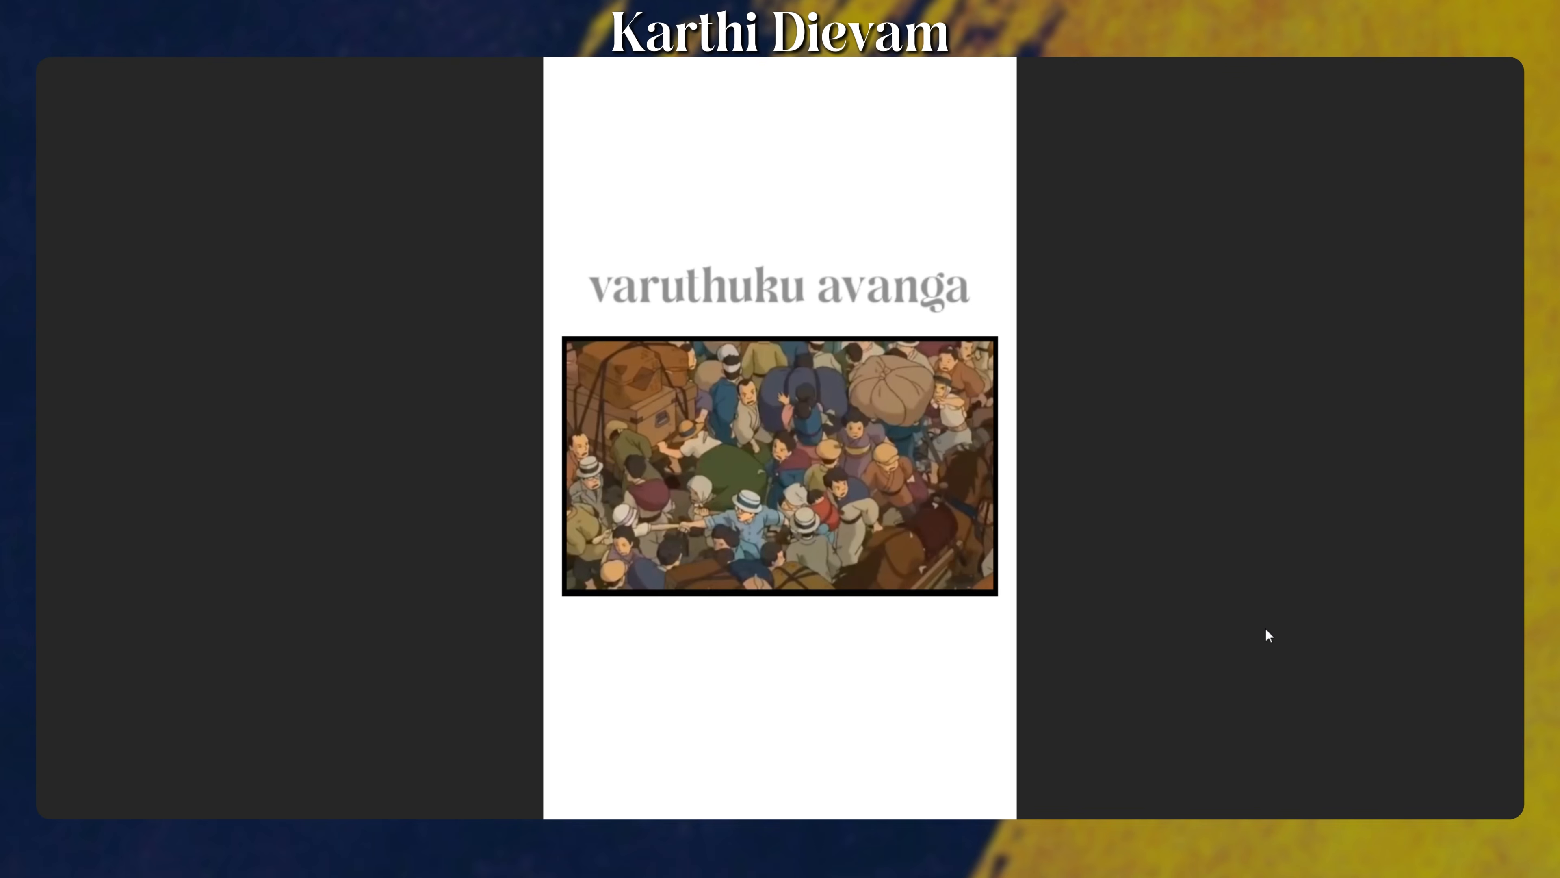
key(Escape)
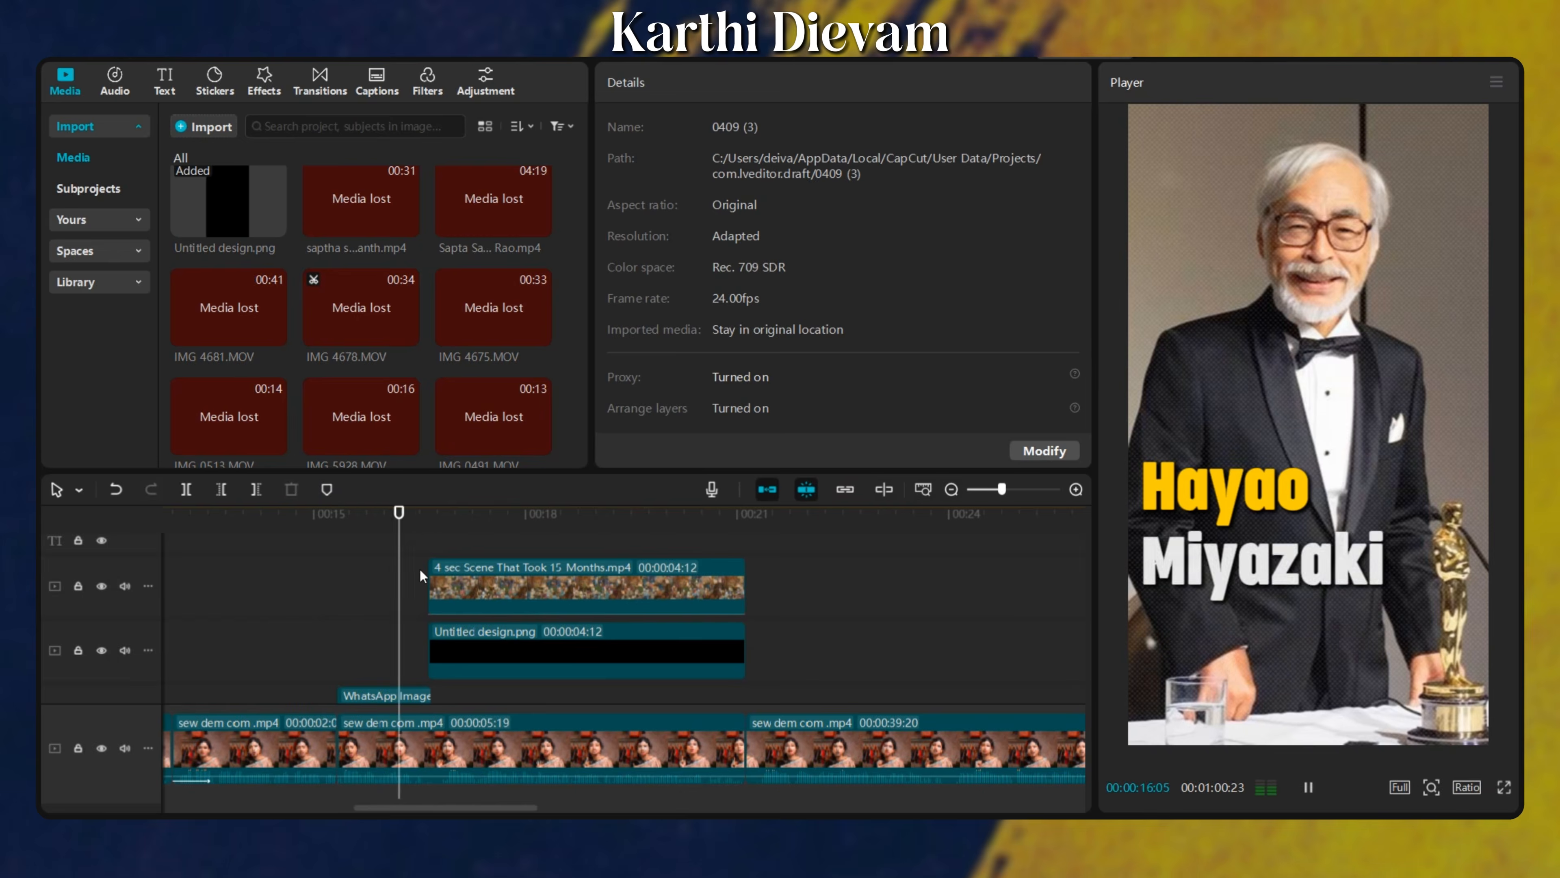
Play back the bordered crowd scene from 00:00:18:01 through the cut at 00:00:21:03.
click(753, 642)
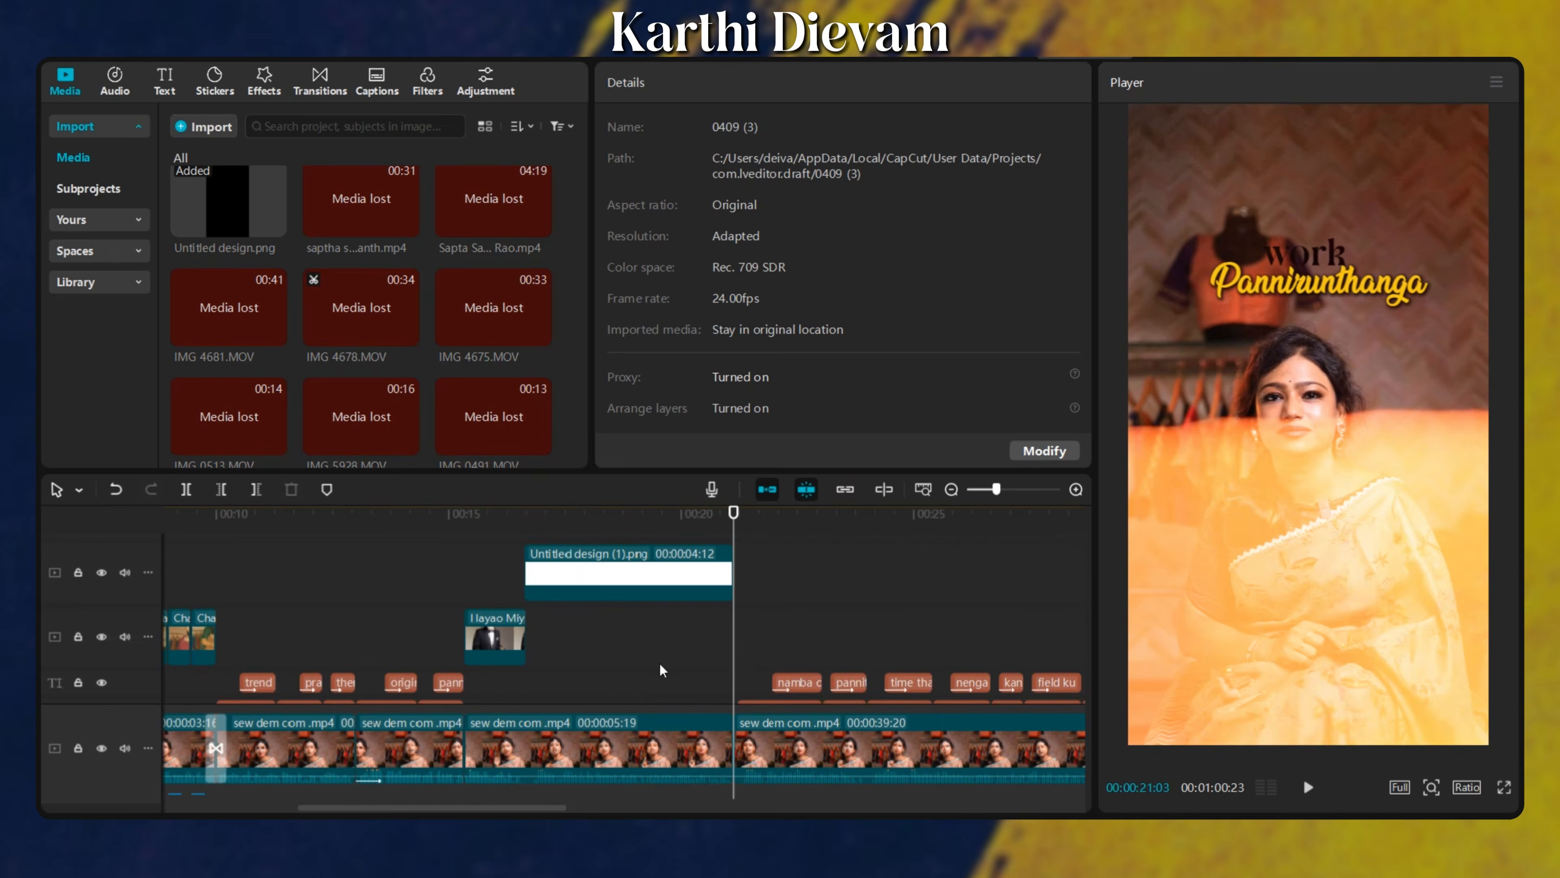
scroll(601, 659, up, 1)
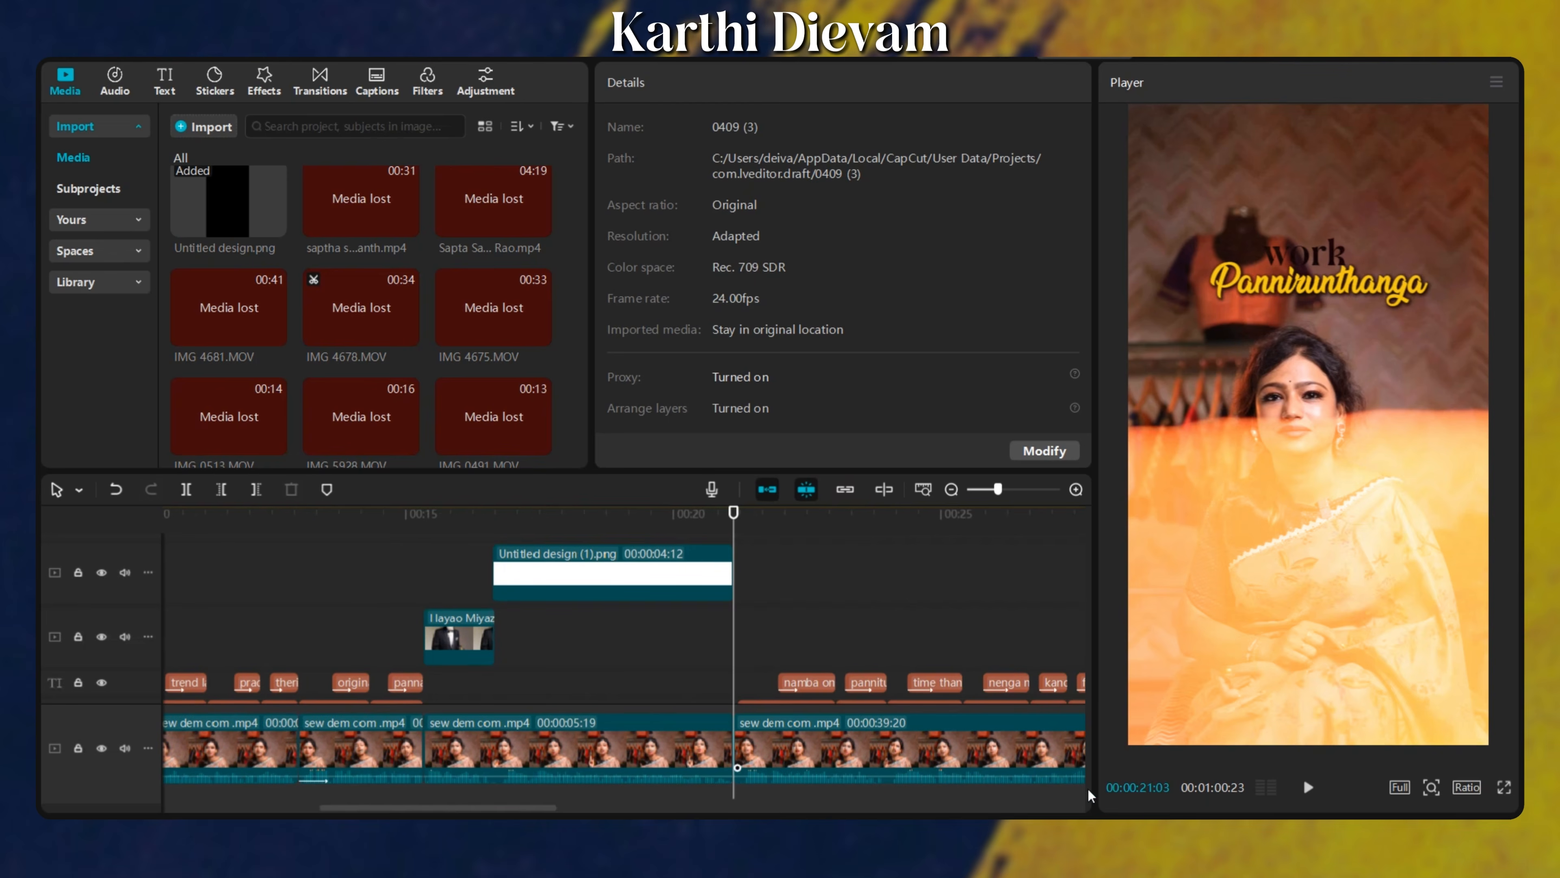
click(577, 669)
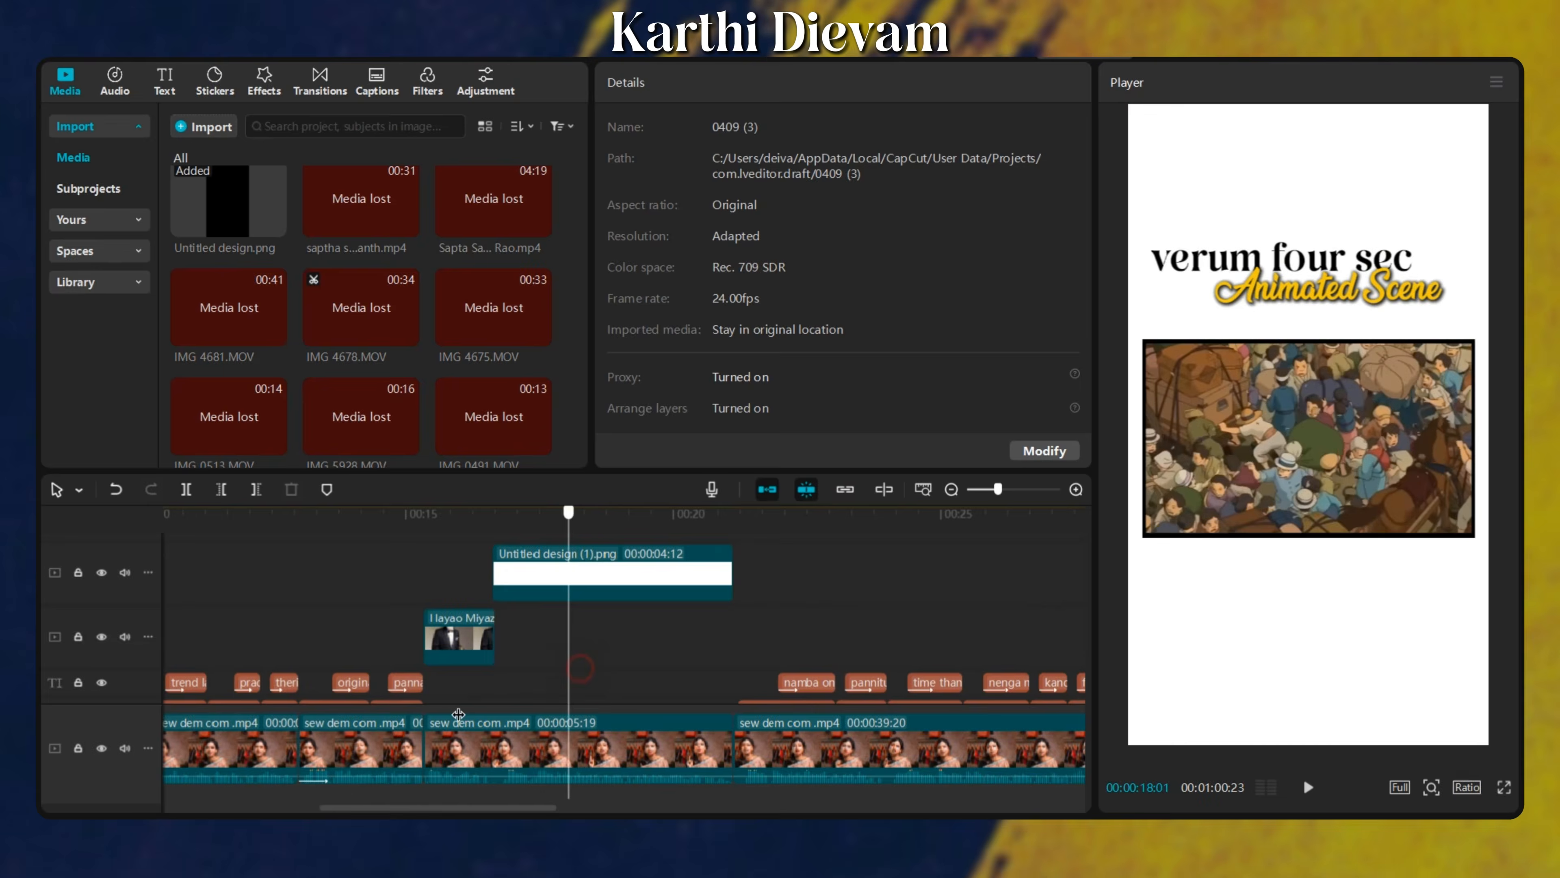
key(space)
scroll(662, 734, up, 1)
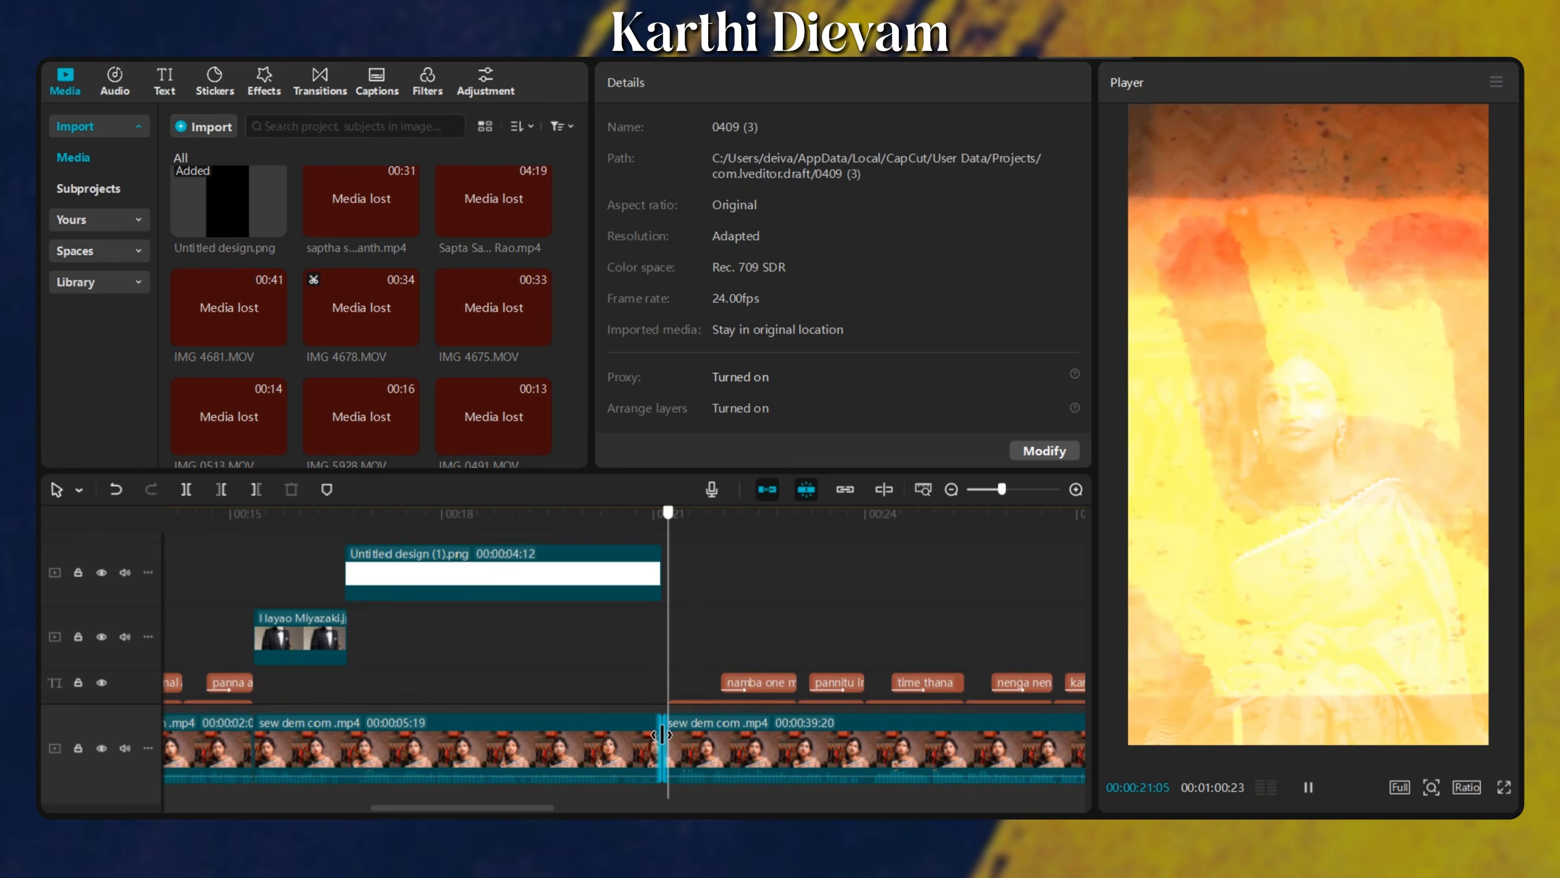
key(space)
Apply the Zoom 1 entrance animation at 0.5 s to the talking-head clip starting at 00:00:21:03 and preview it.
drag(652, 651, 663, 742)
click(595, 688)
click(665, 741)
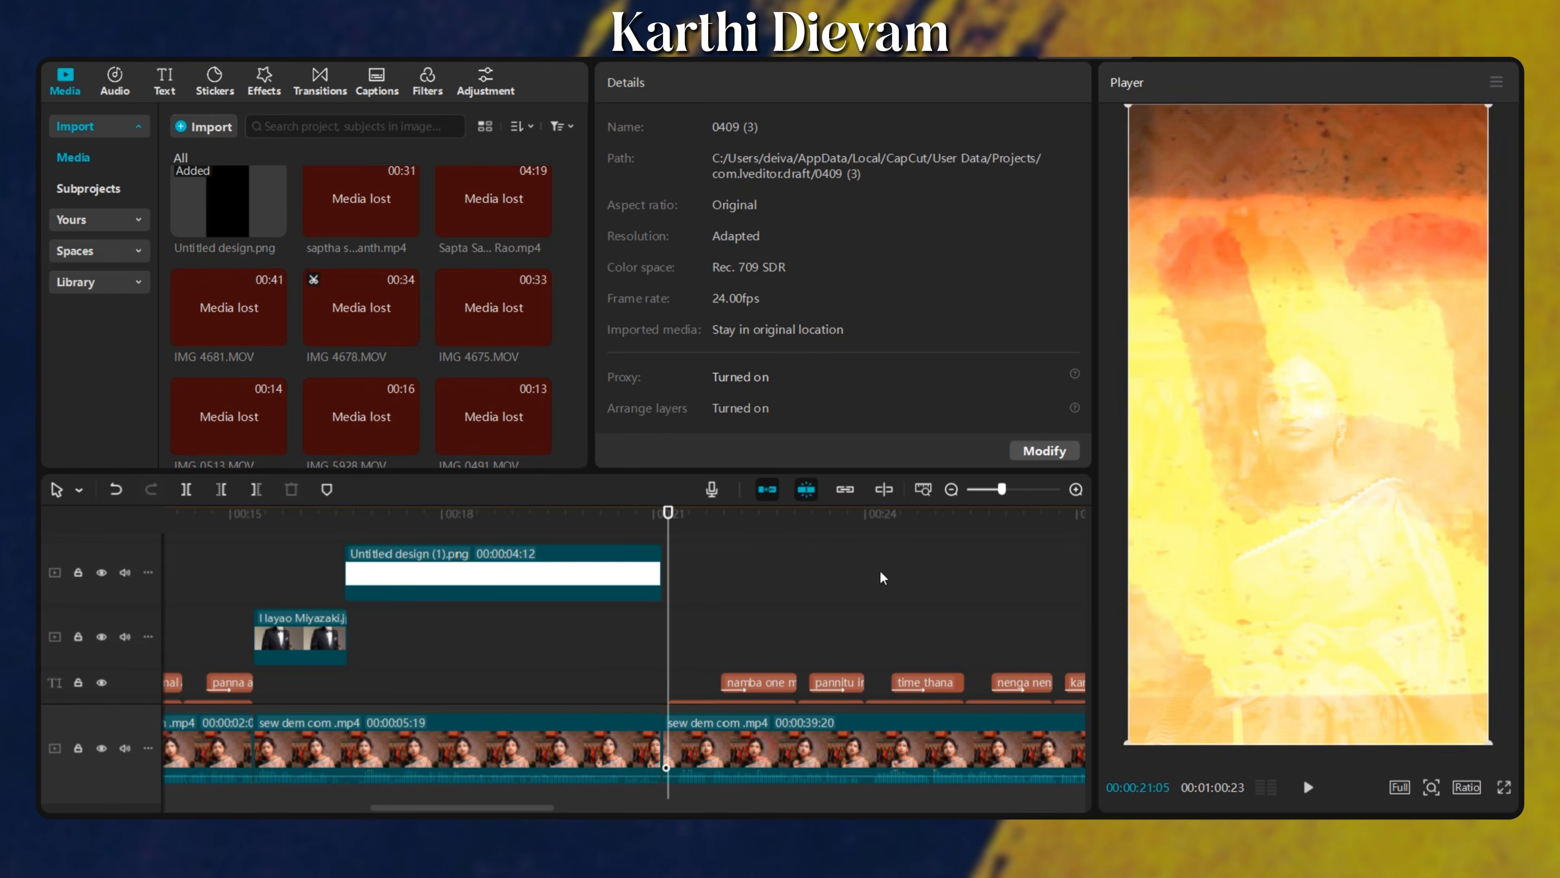
click(817, 81)
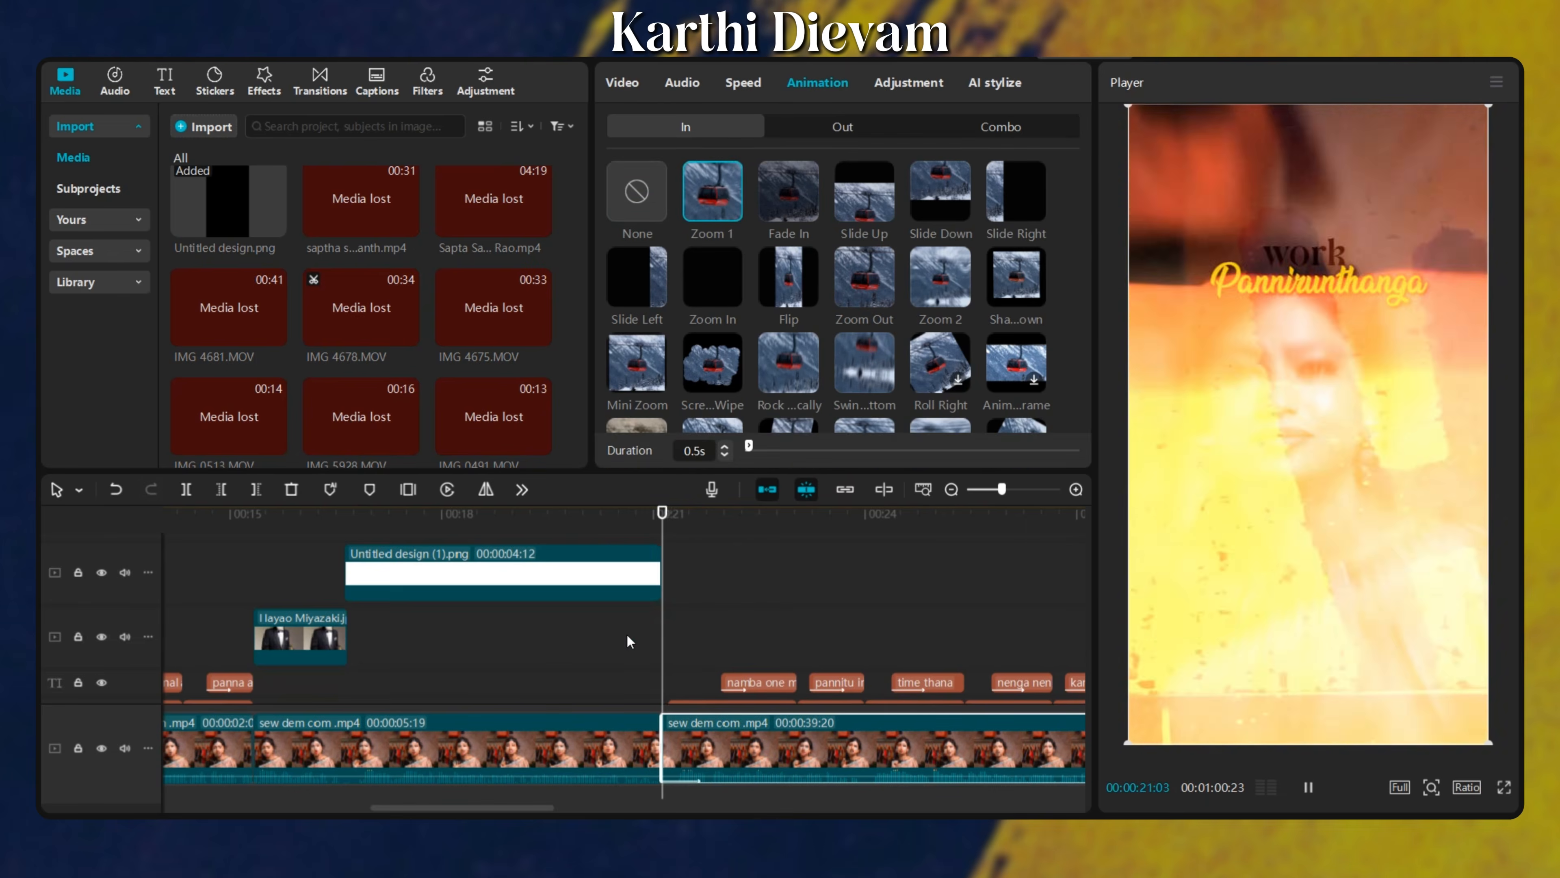
click(626, 634)
key(space)
scroll(624, 632, up, 1)
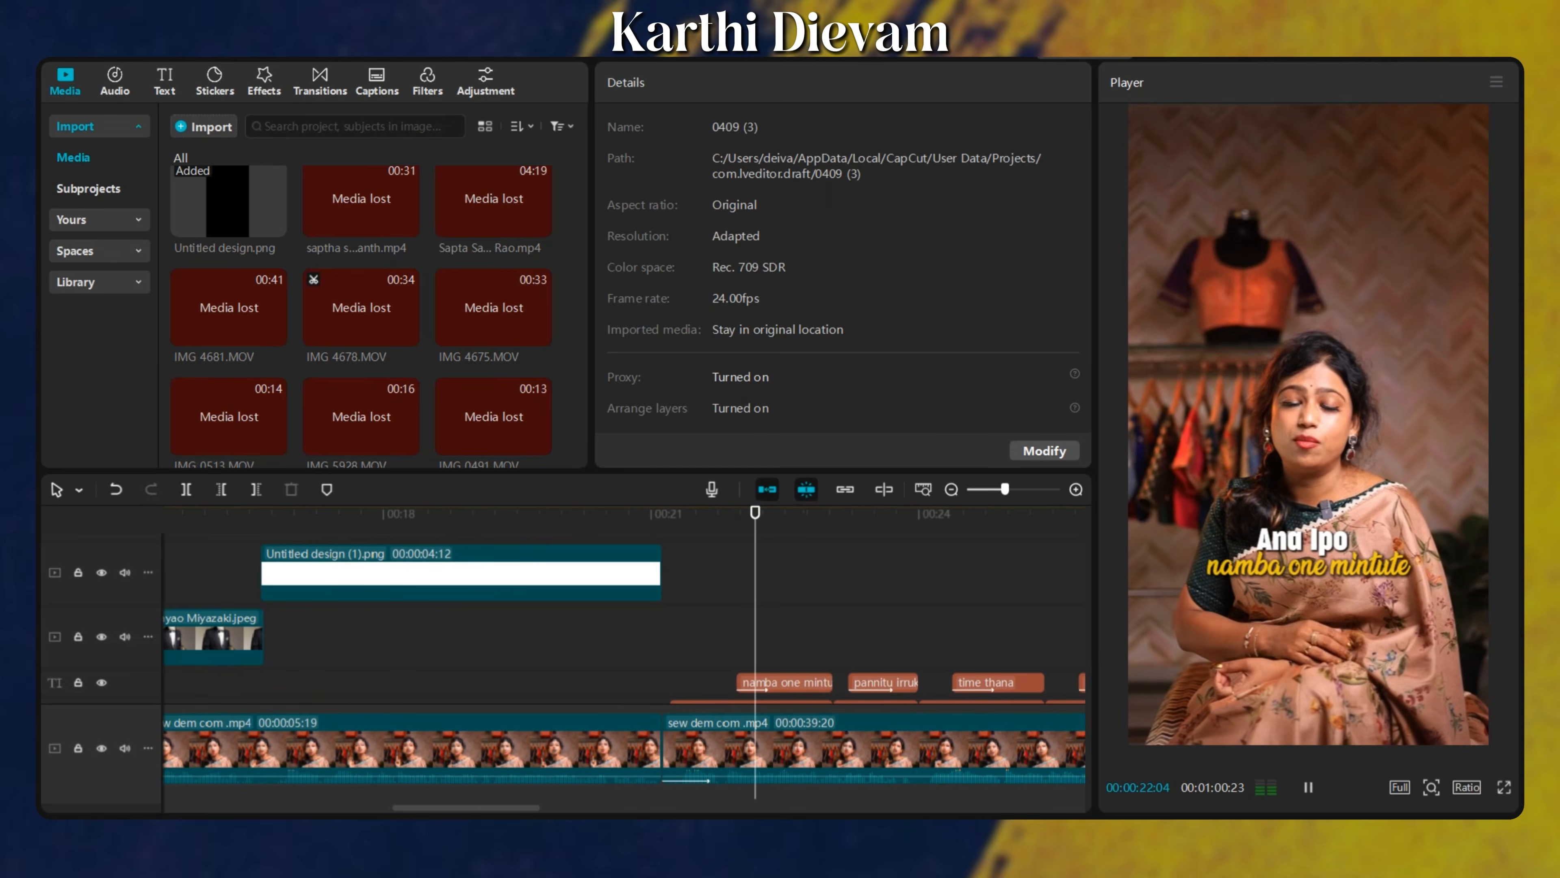
Split the talking-head clip after 00:00:21:03 into pieces of 00:00:02:21 and 00:00:03:09, adding a transition between them and reviewing the section.
drag(508, 810, 581, 809)
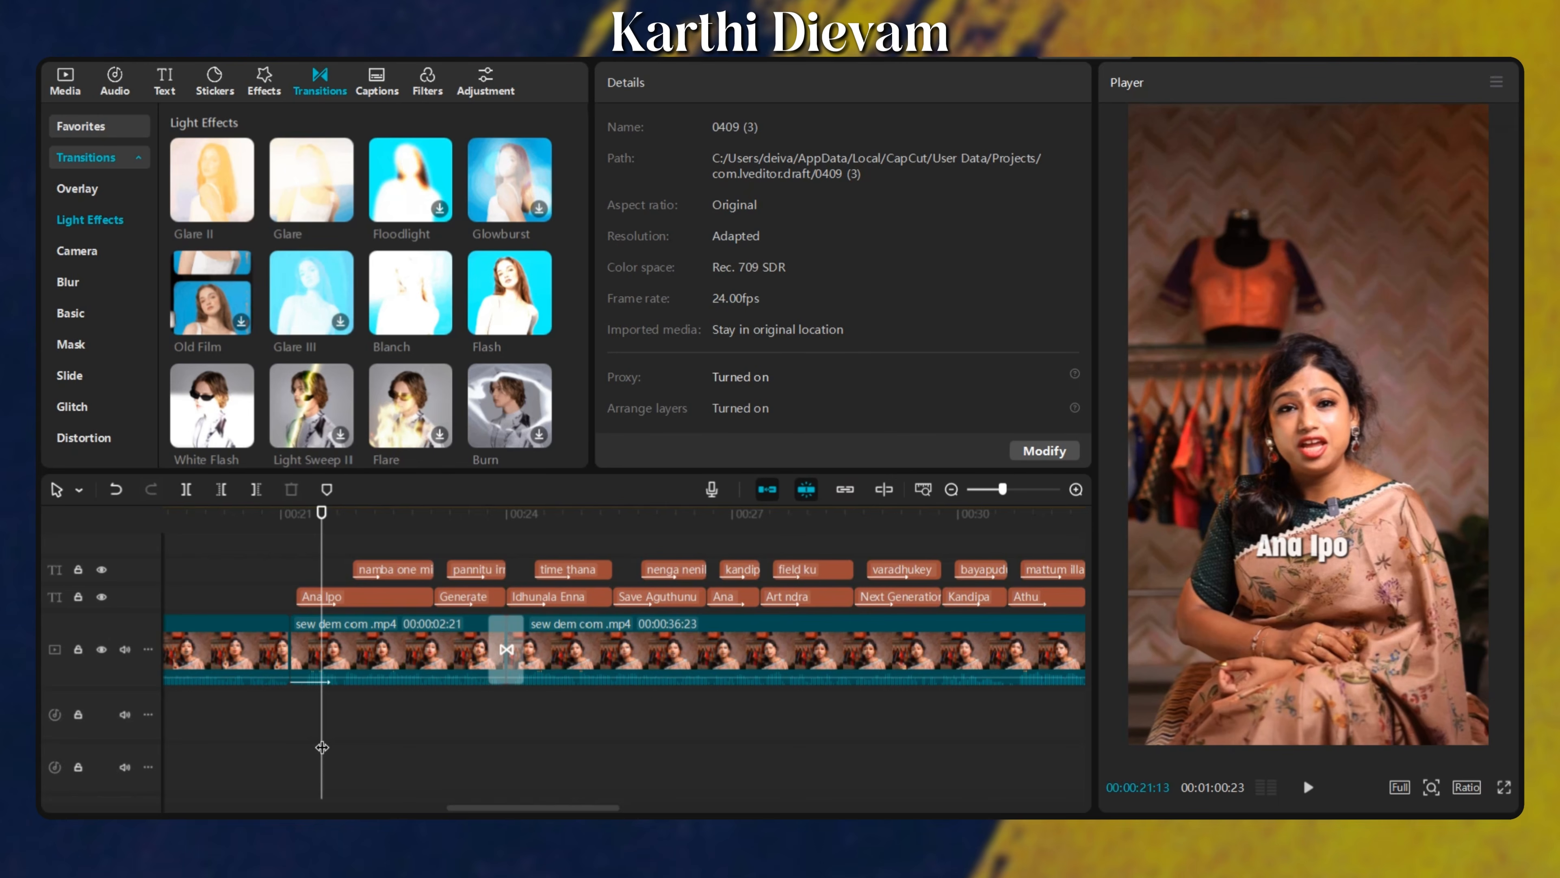
key(space)
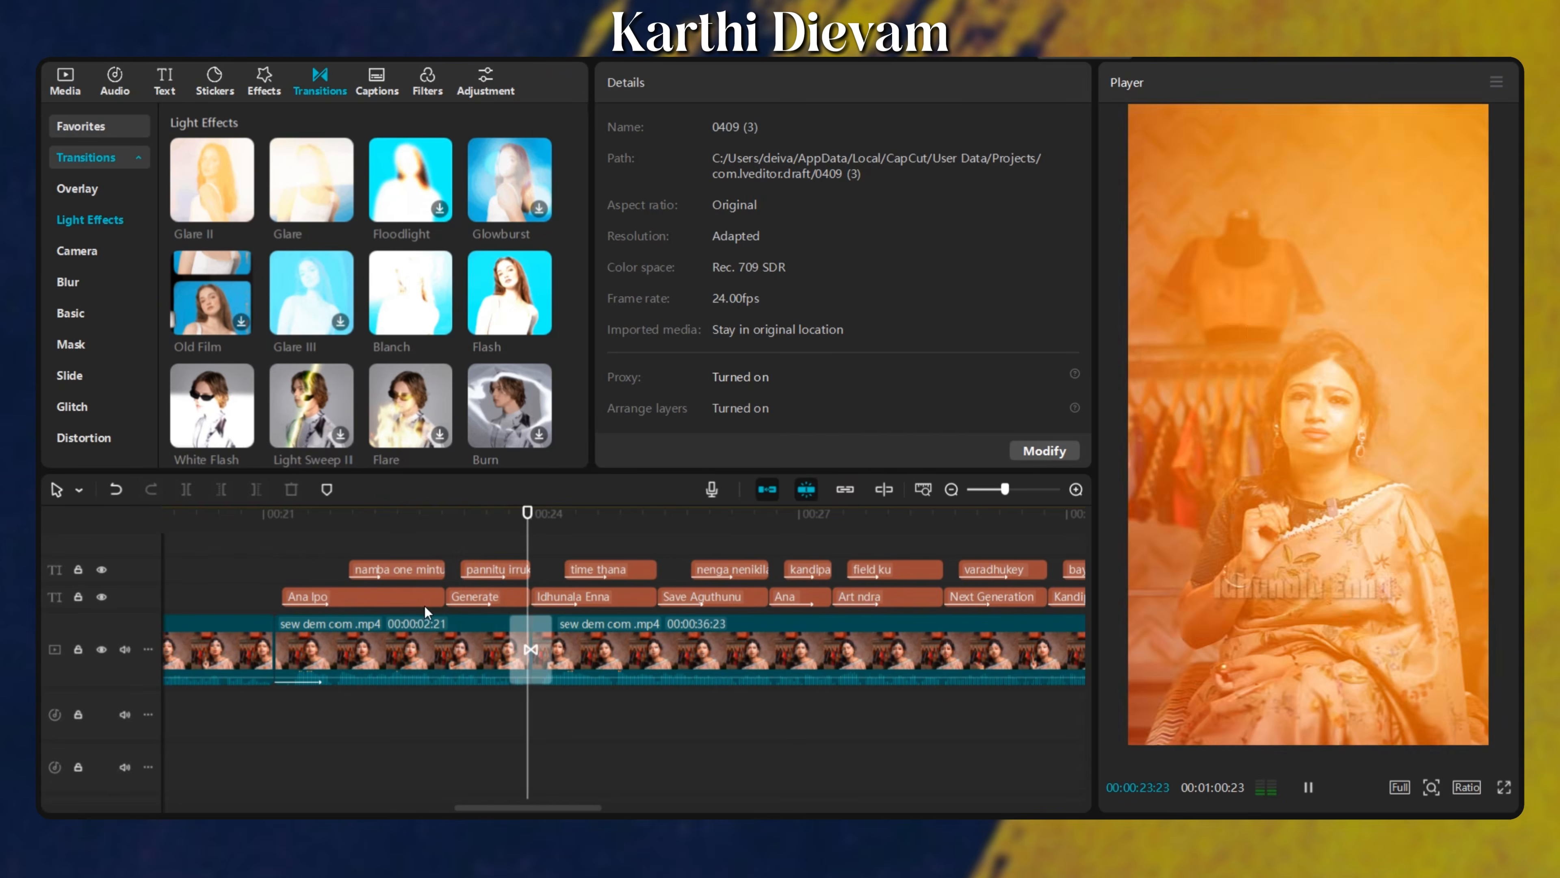
scroll(589, 687, down, 1)
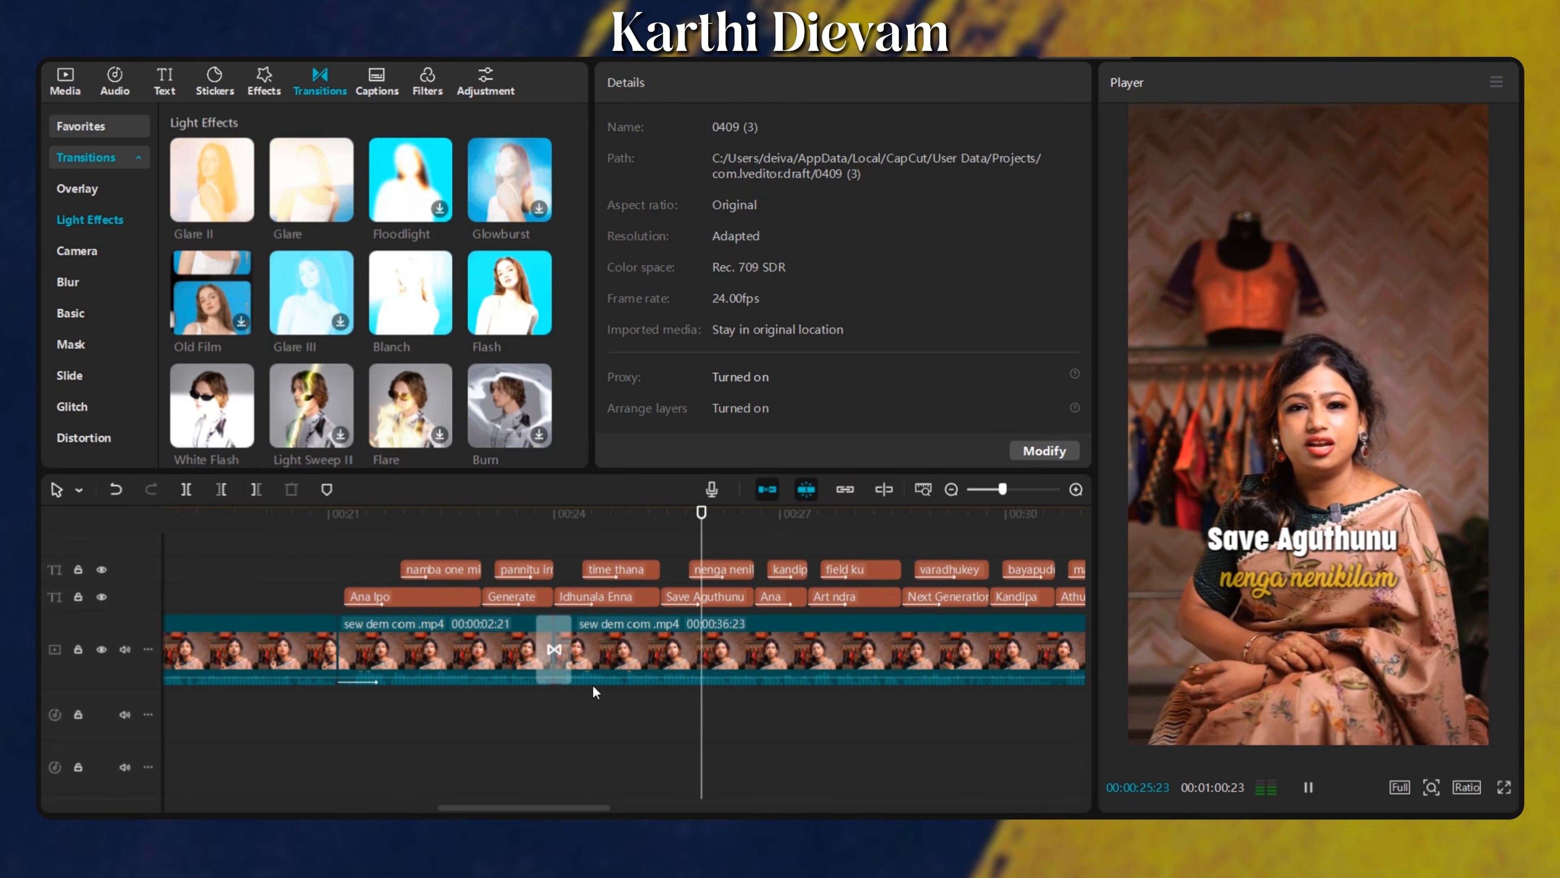
click(322, 734)
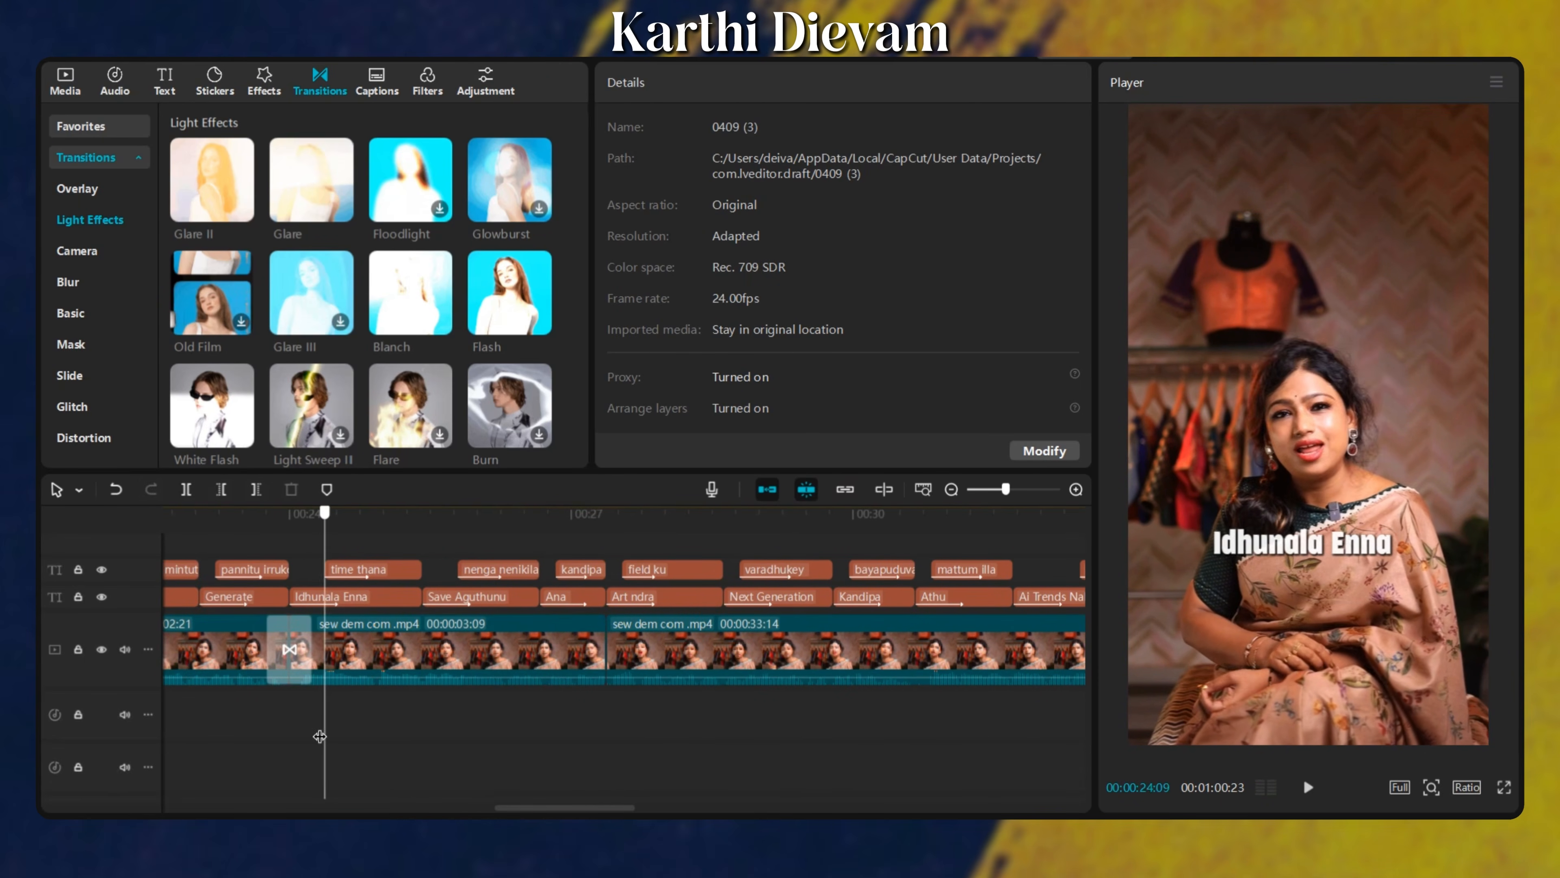
click(403, 733)
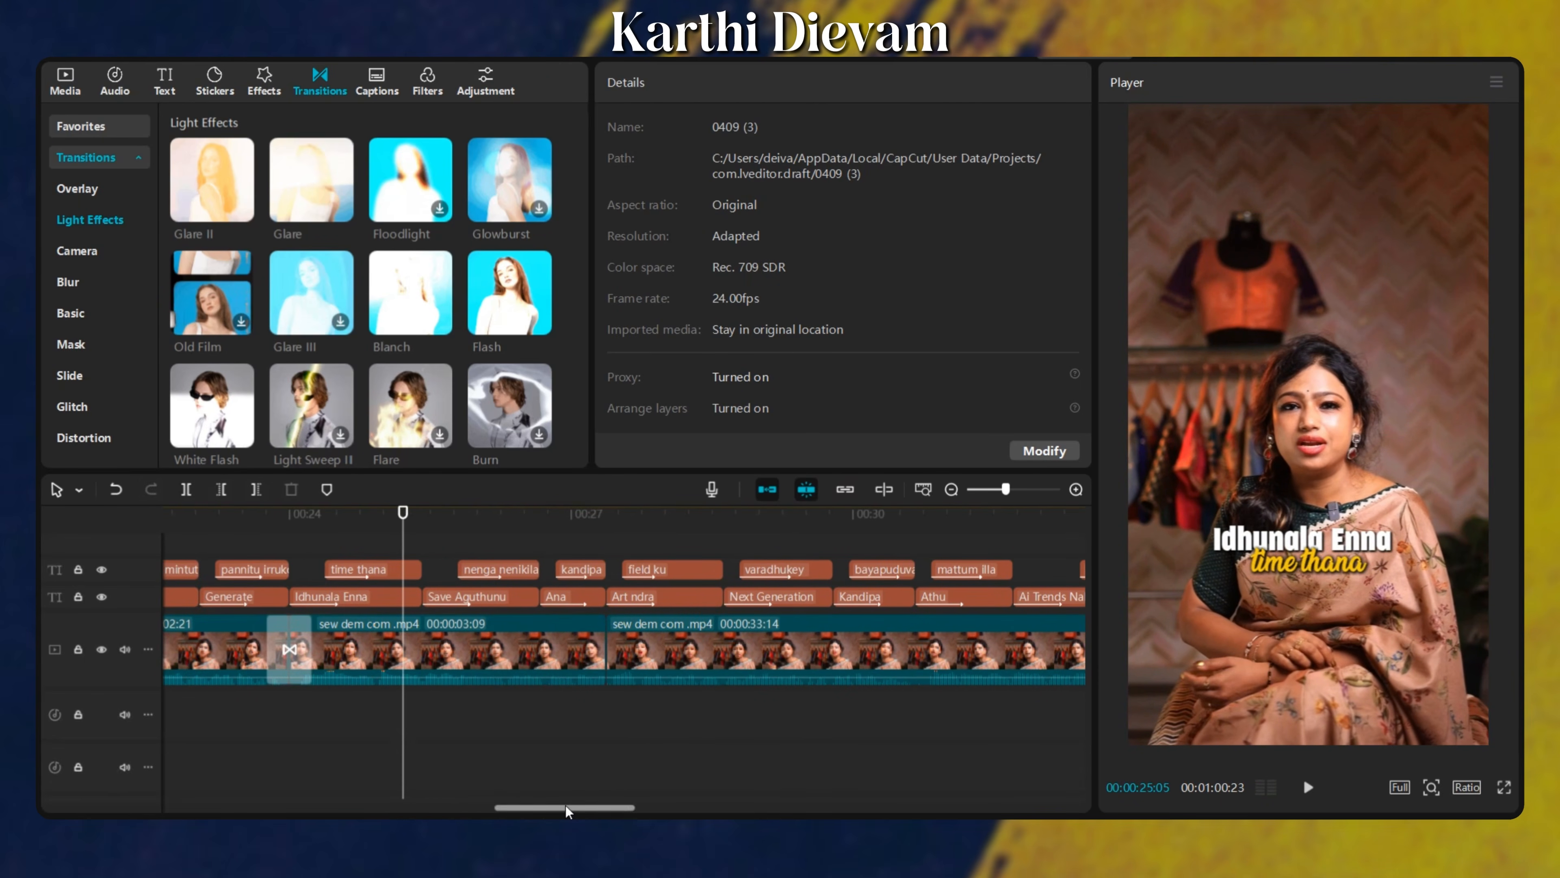
Duplicate the 00:00:03:09 talking-head clip onto the track above, aligned with the start of the original clip.
drag(566, 805, 511, 813)
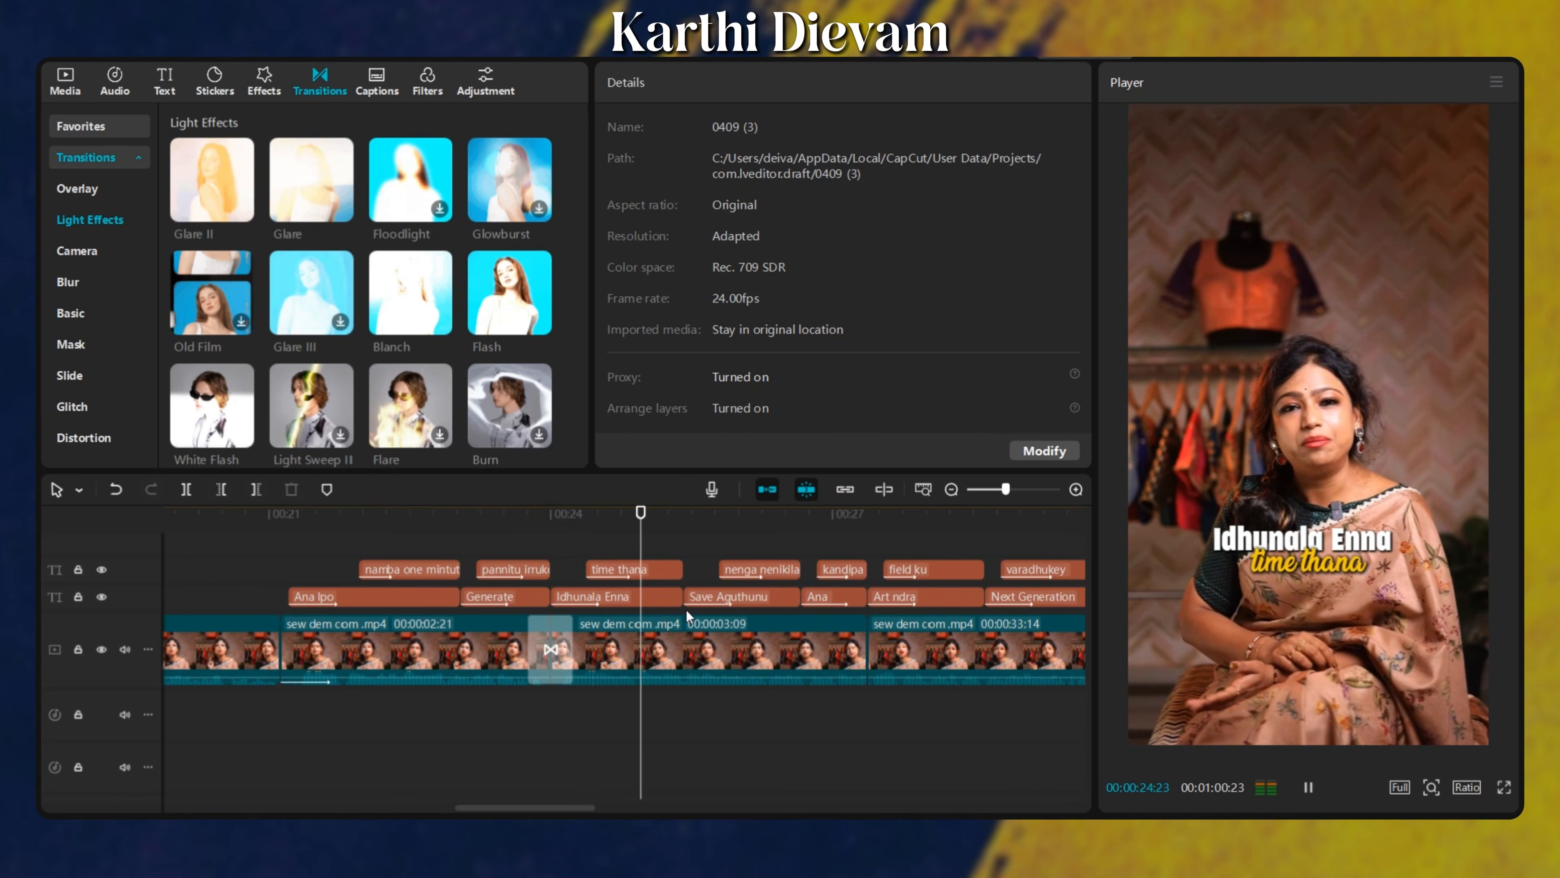
scroll(694, 615, up, 1)
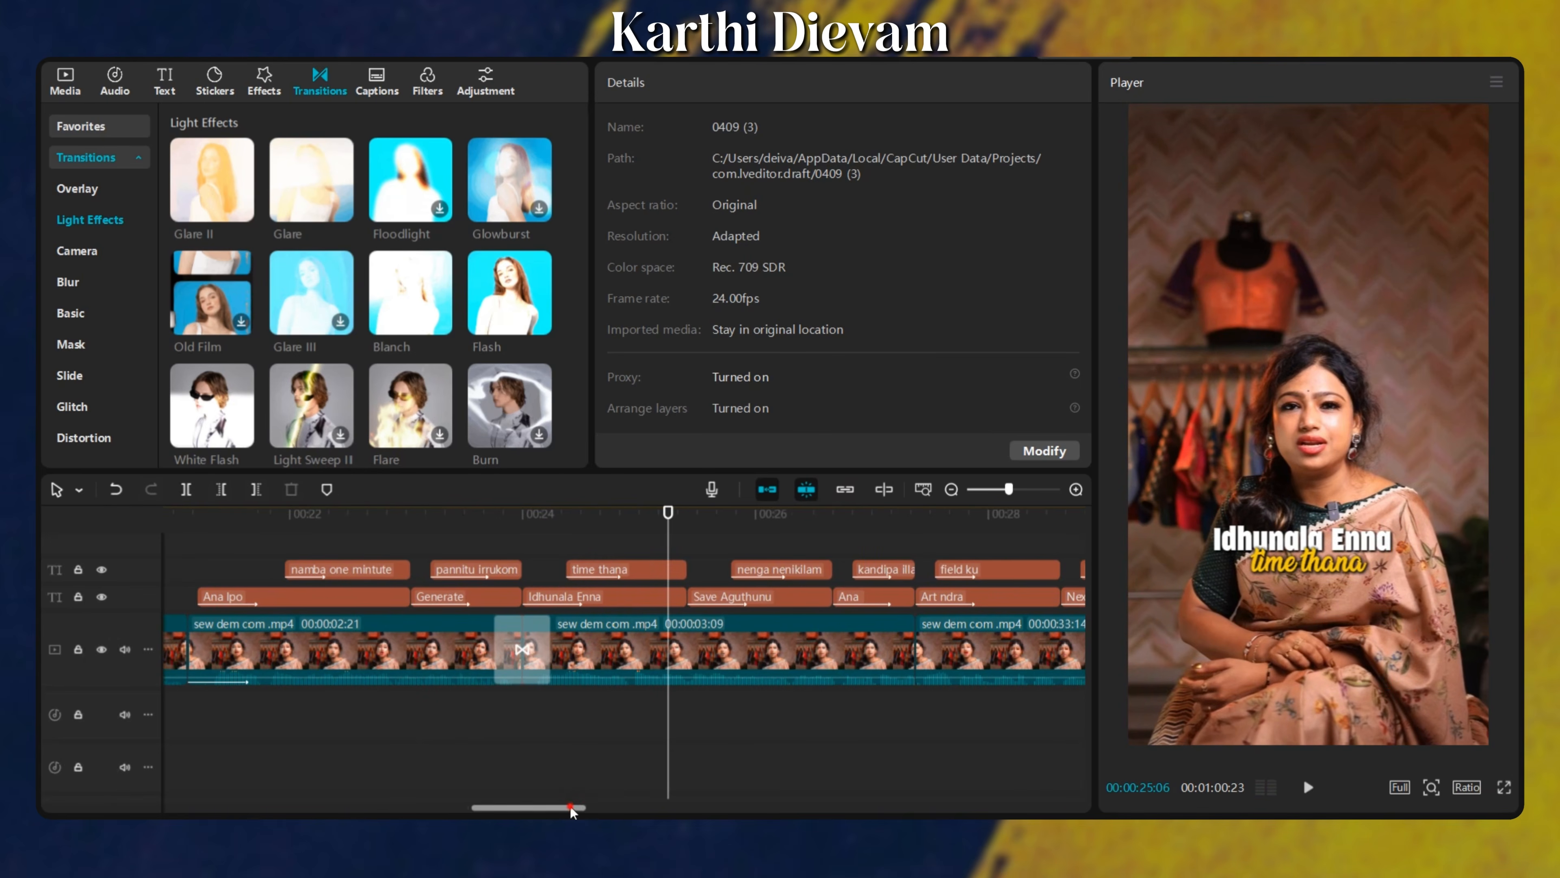
mouse_move(571, 808)
mouse_down()
mouse_move(593, 808)
mouse_move(578, 808)
mouse_up()
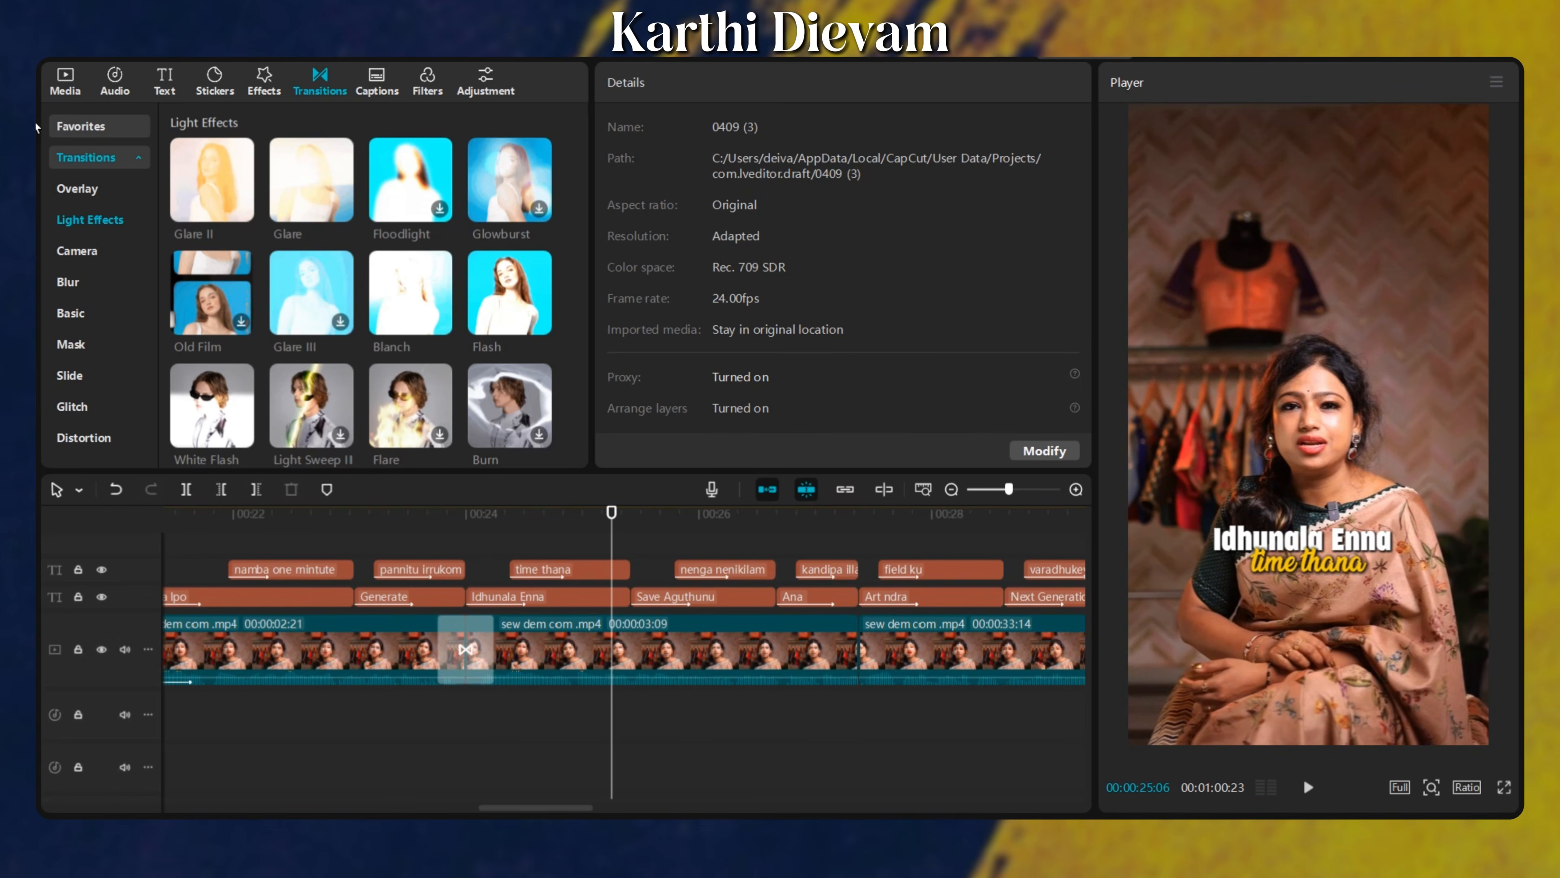
click(61, 86)
scroll(375, 359, down, 5)
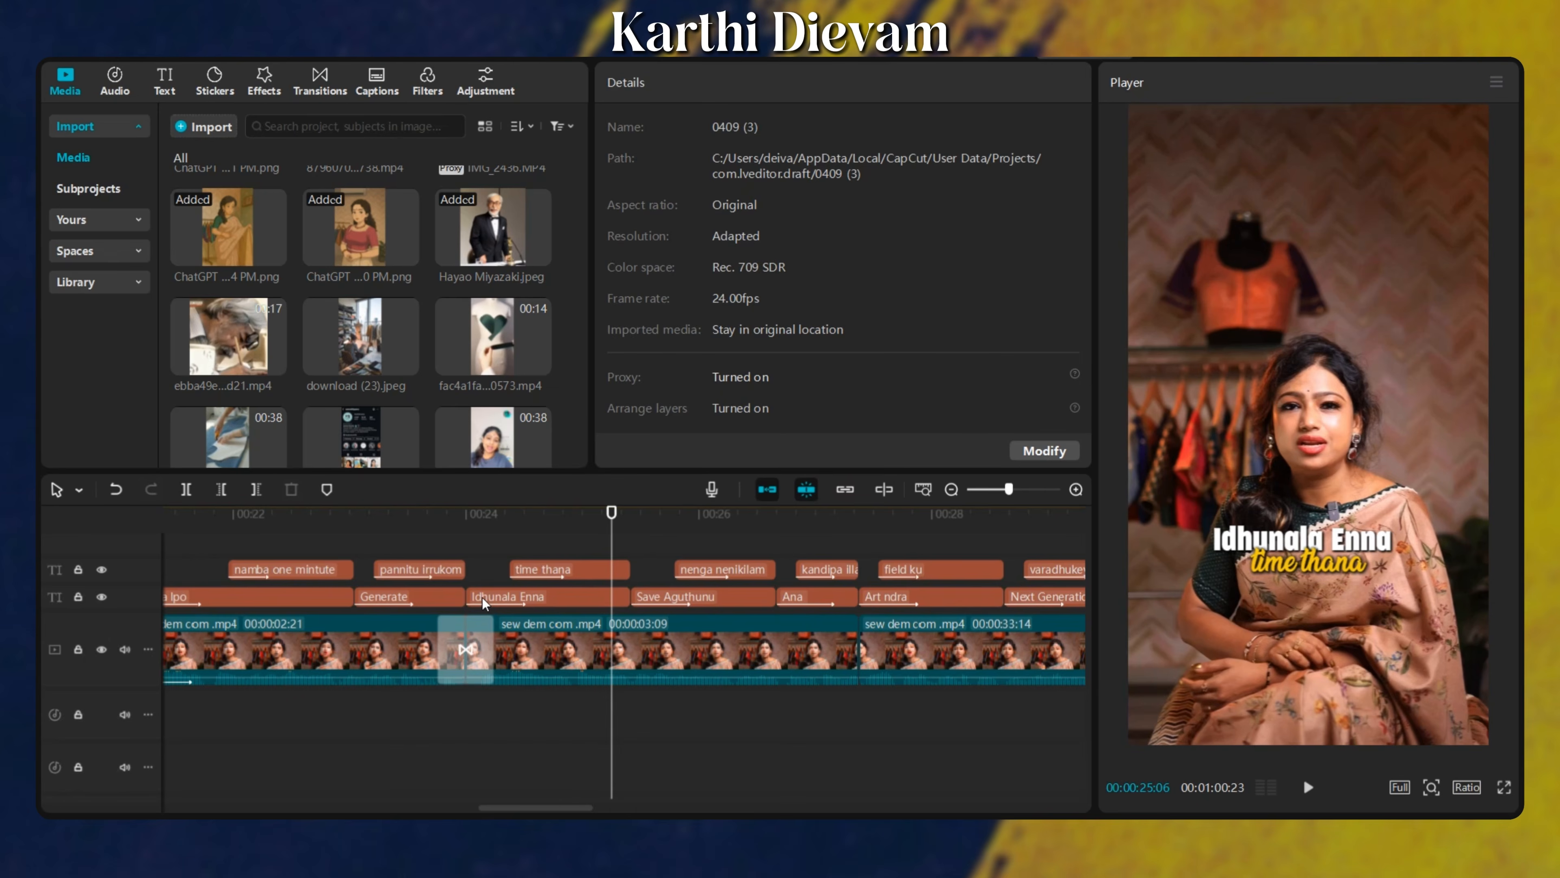
click(509, 642)
key(ctrl+c)
key(ctrl+v)
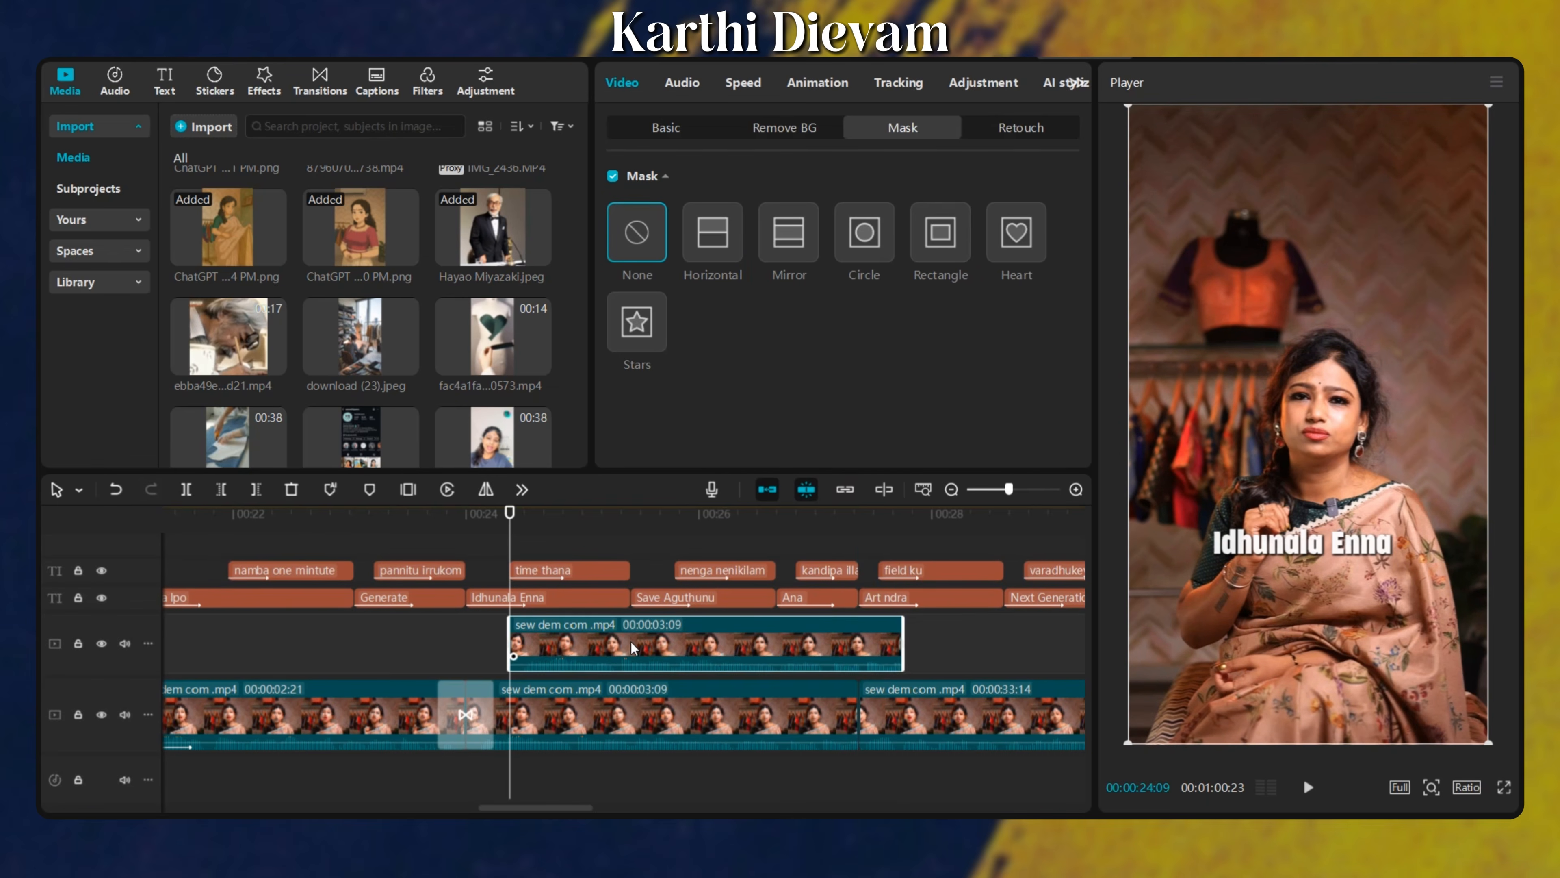
drag(630, 641, 585, 648)
click(670, 642)
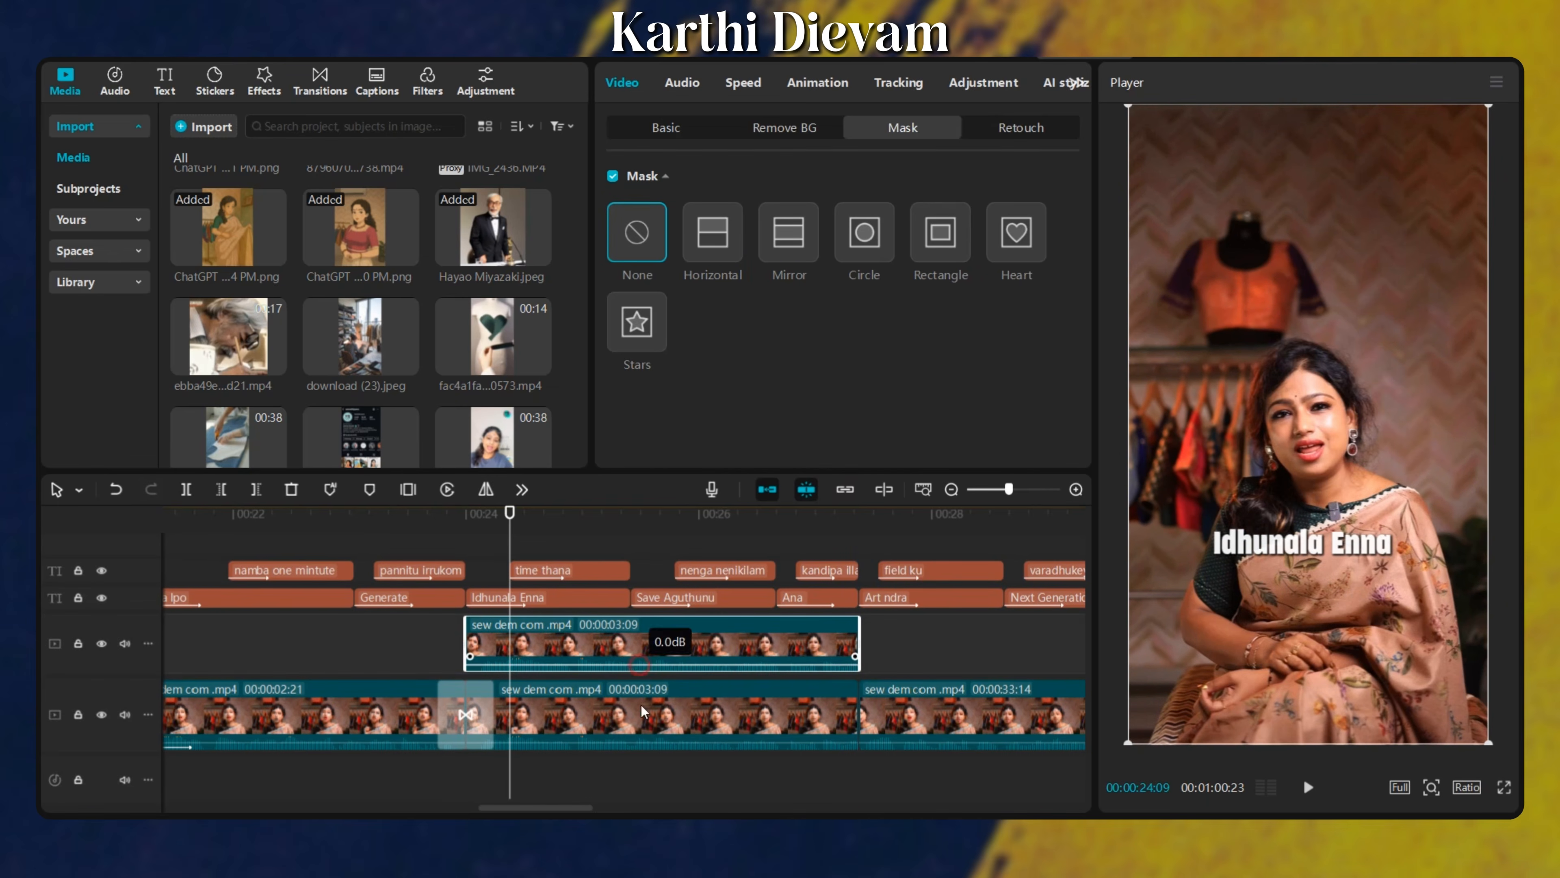
Apply automatic background removal to the duplicated 00:00:03:09 talking-head clip.
click(660, 522)
click(786, 126)
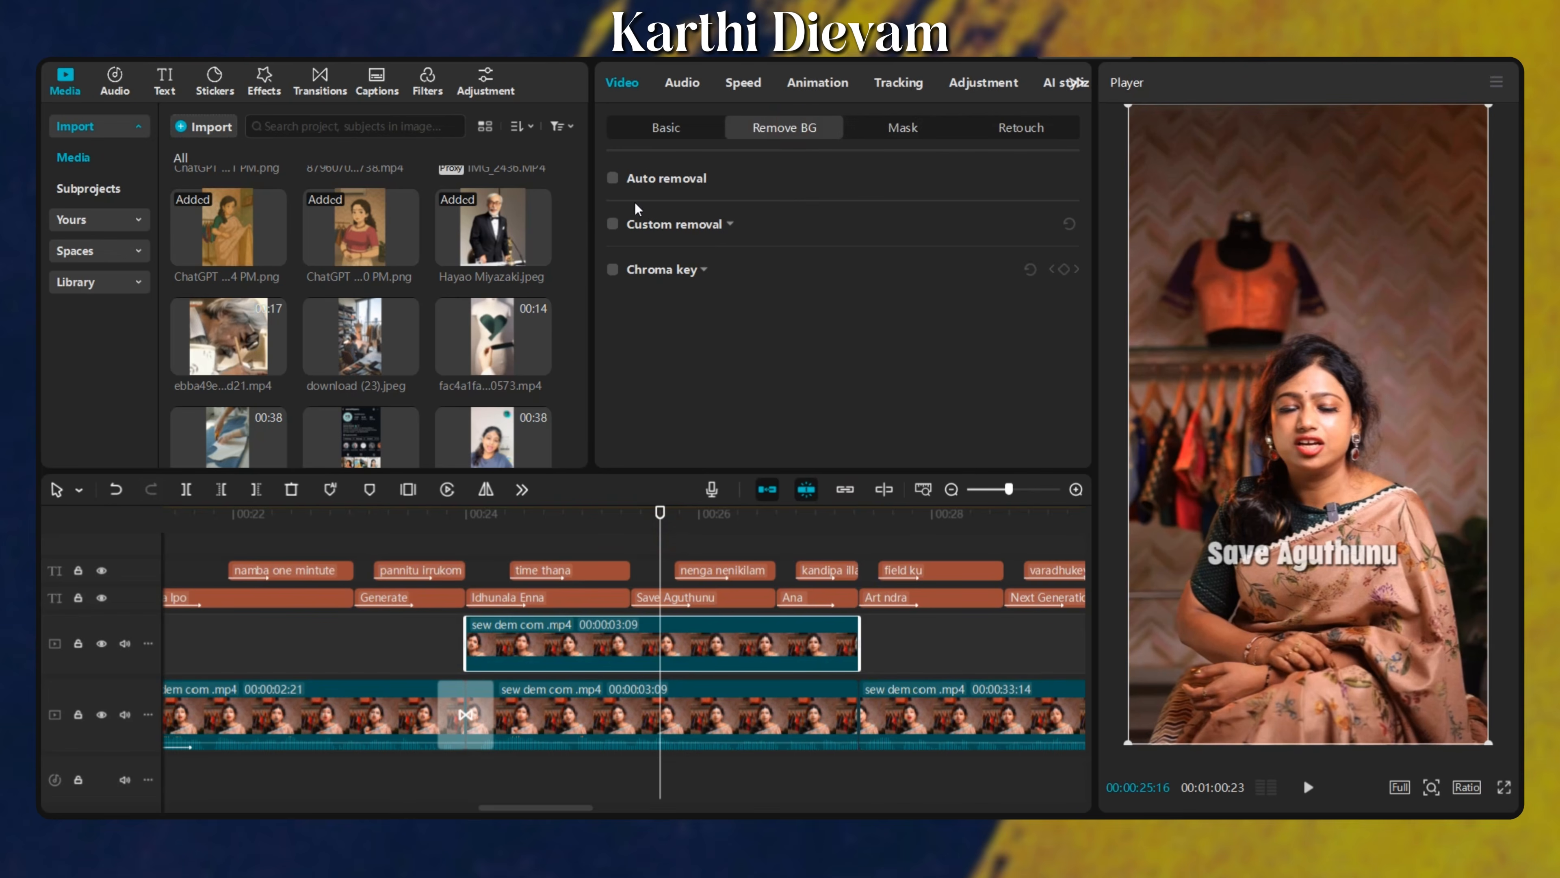
click(612, 178)
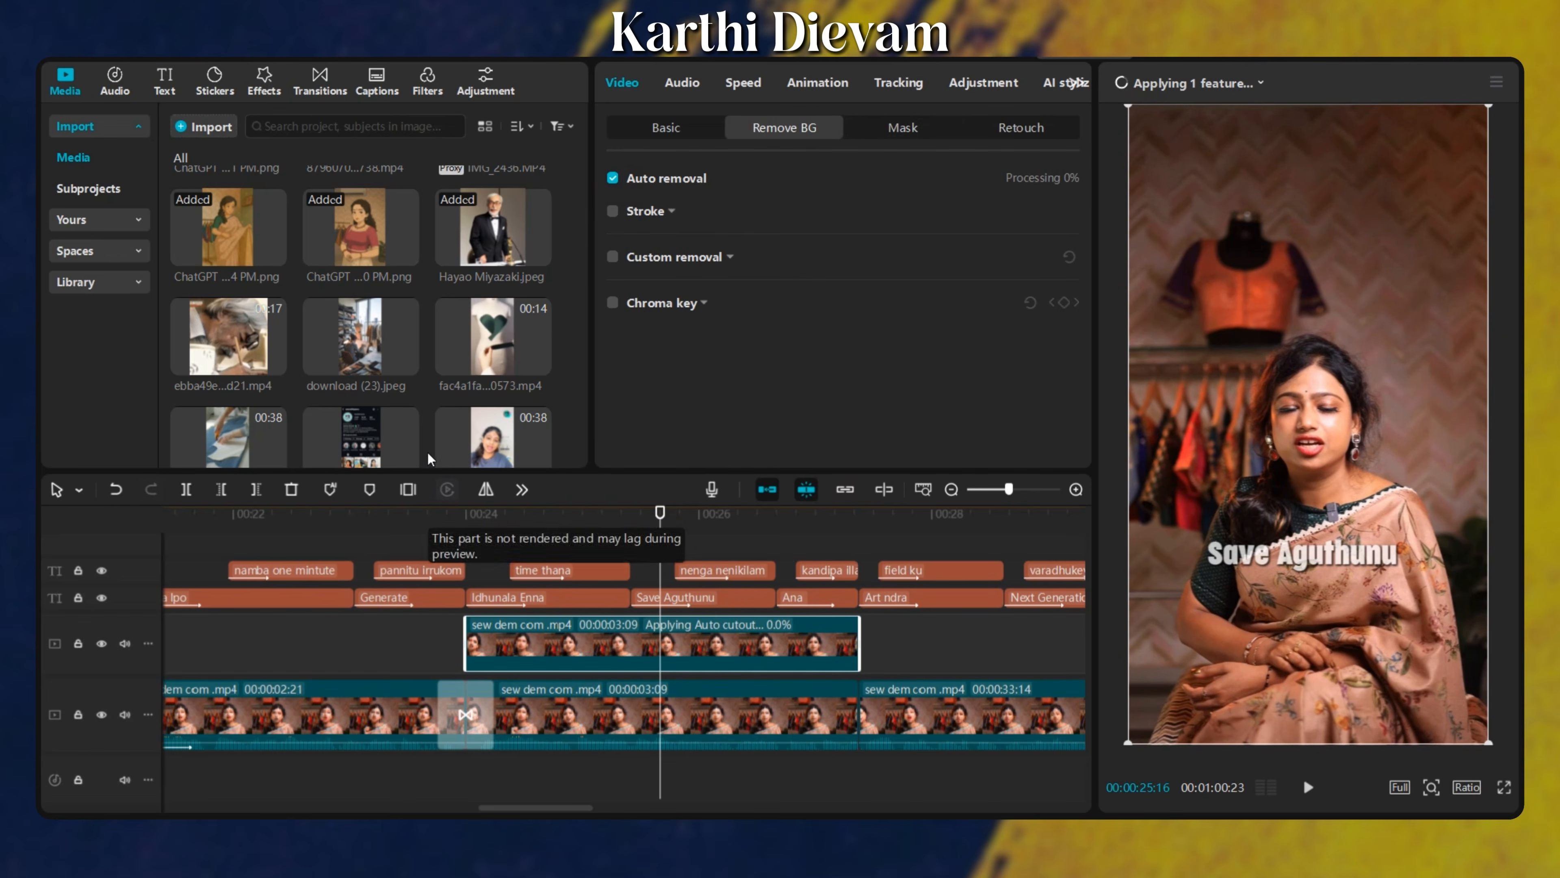
Insert the imported video ebba49e...d21.mp4 between the cutout and the main clip, matching their 00:00:03:09 length.
click(236, 322)
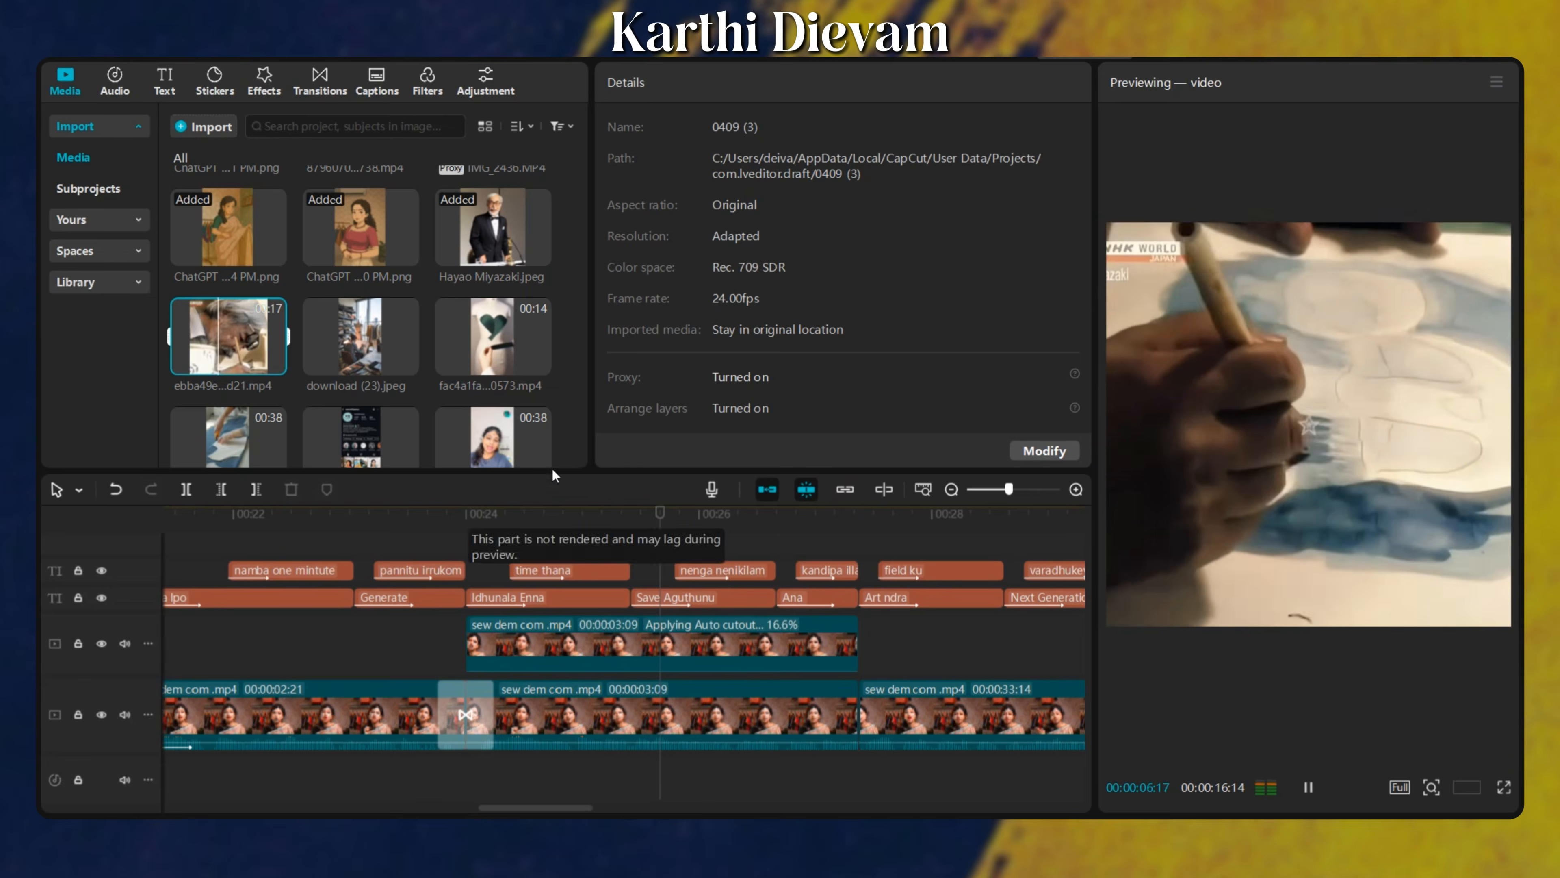
drag(230, 336, 439, 618)
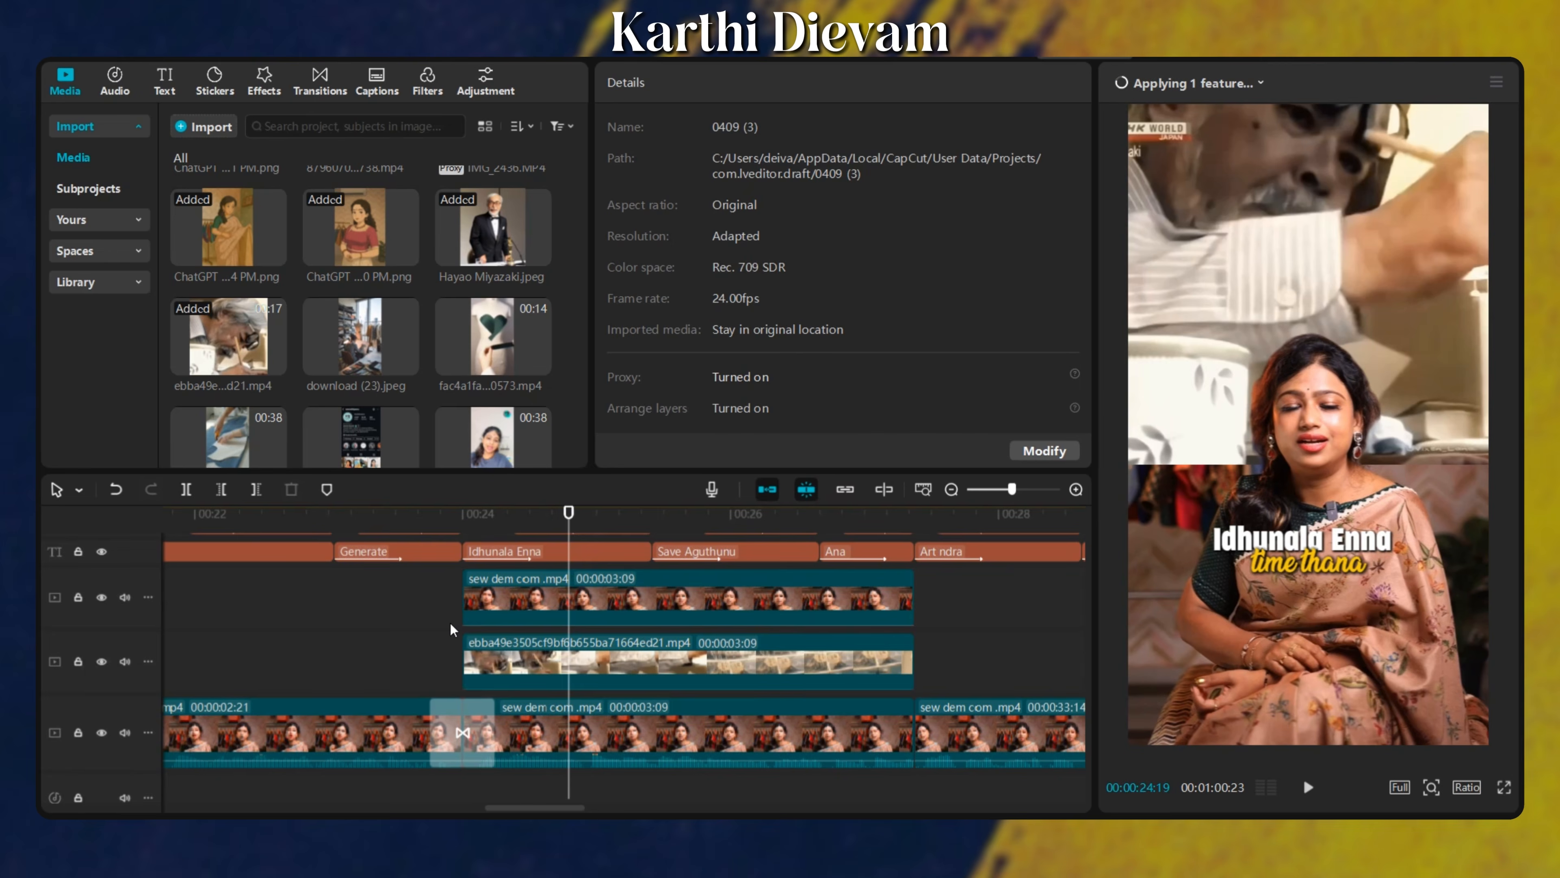
click(416, 577)
Apply a Horizontal mask to the inserted drawing video at X 44, Y -118 with feather 23, and preview the composite.
click(563, 660)
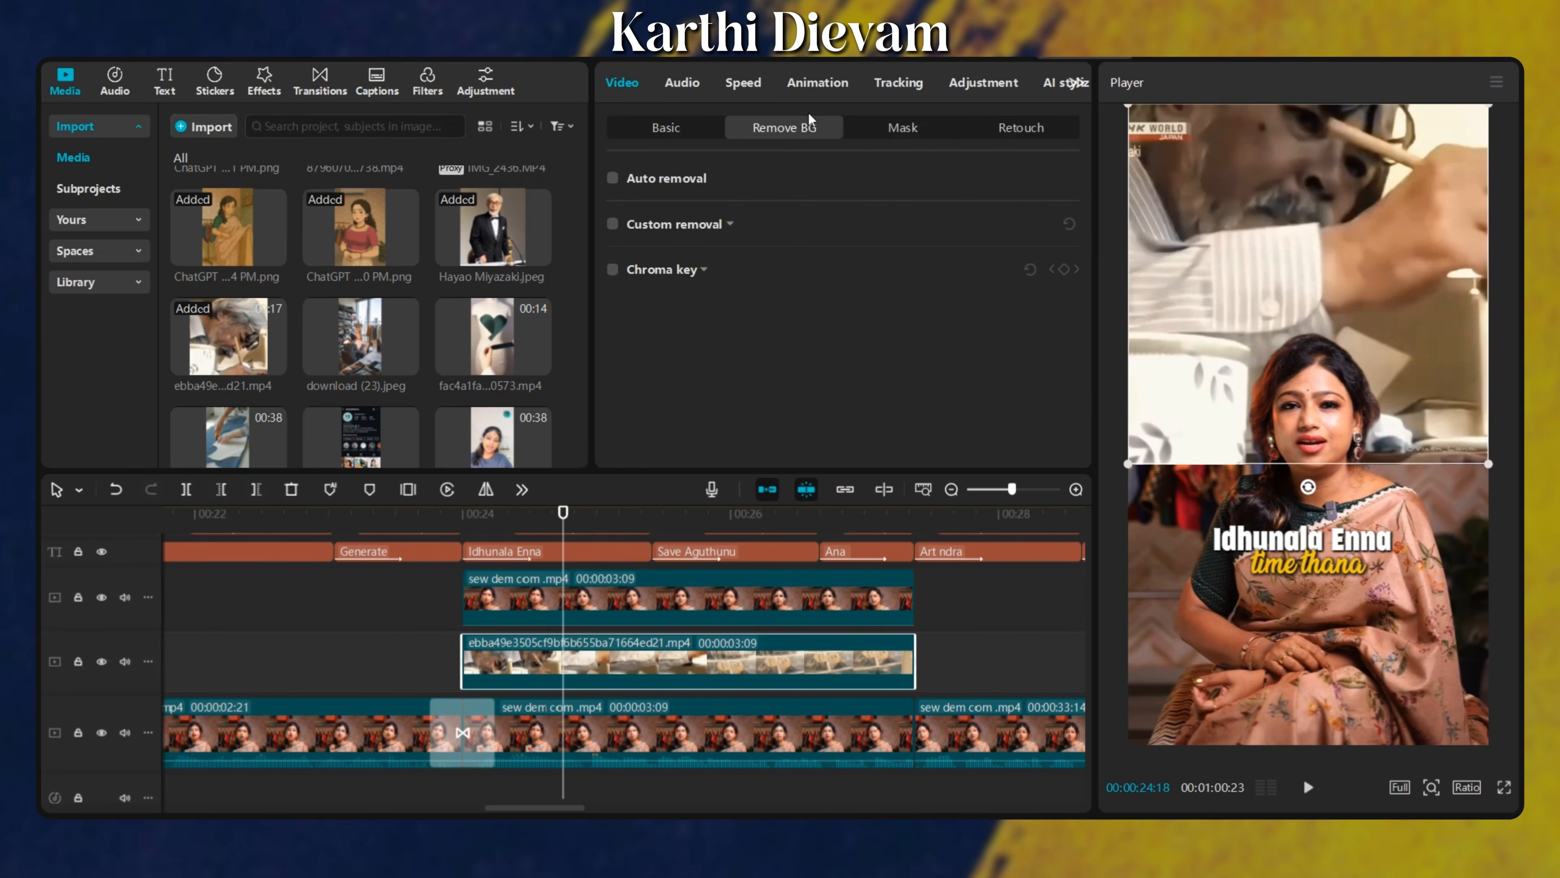
click(875, 125)
click(703, 231)
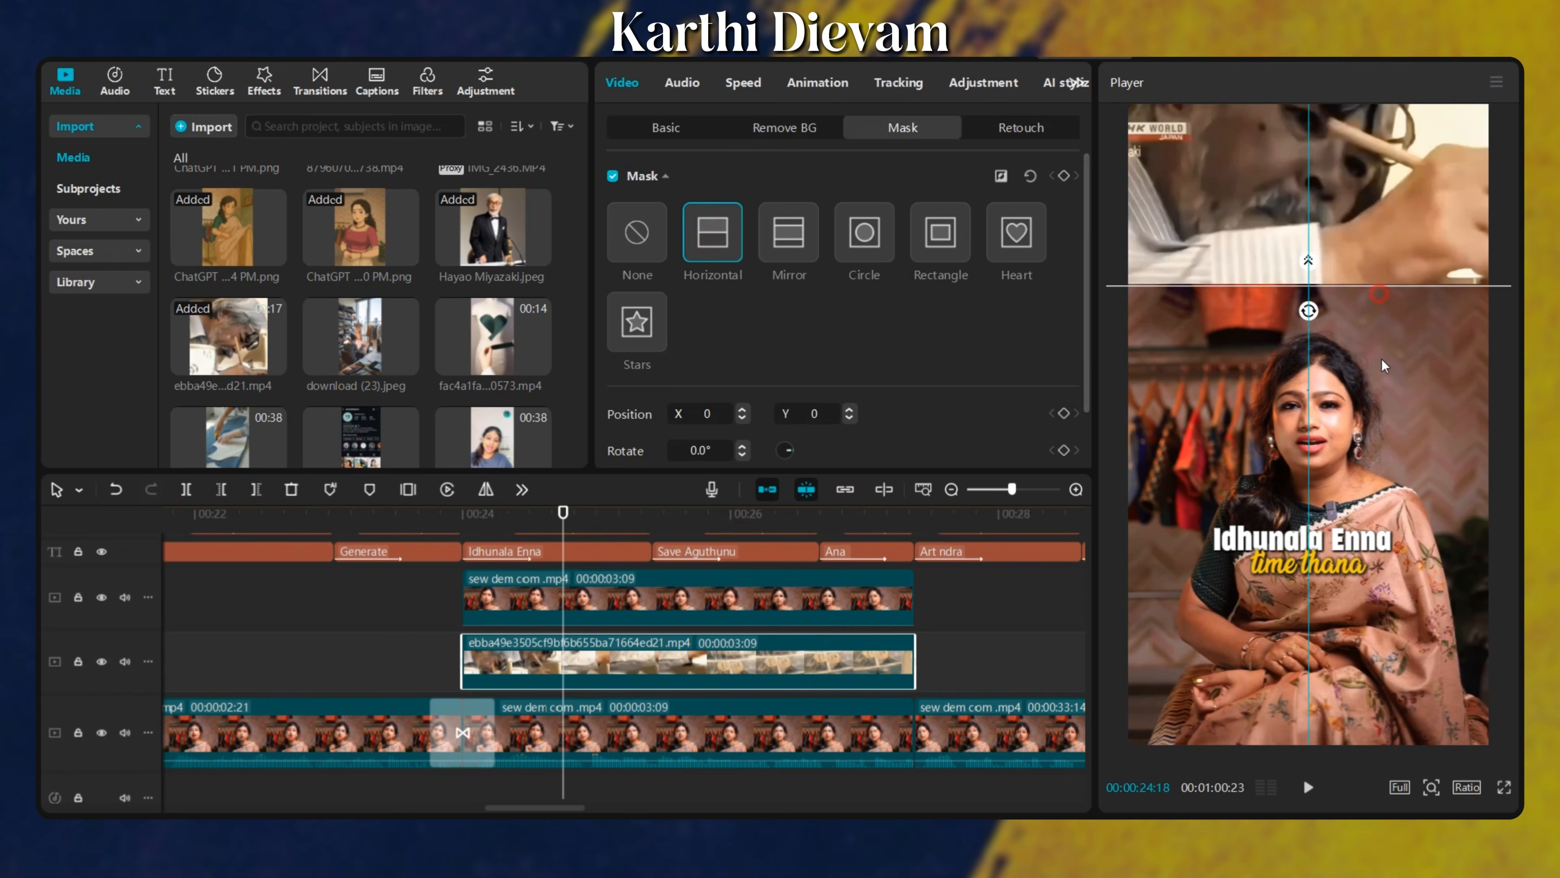
drag(1402, 346, 1407, 355)
scroll(706, 369, down, 2)
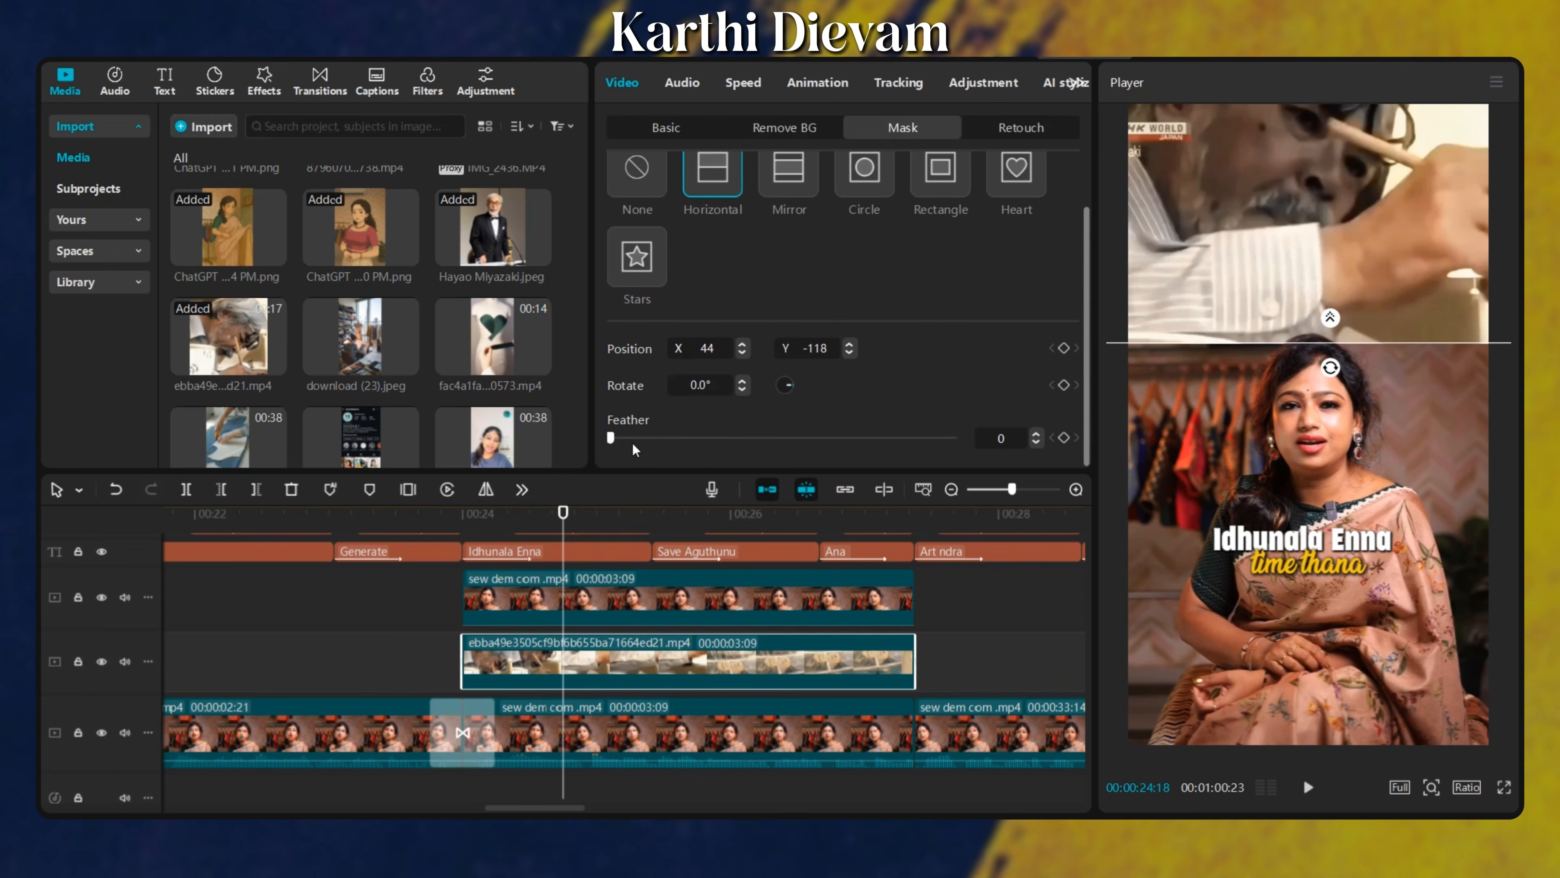
drag(631, 441, 689, 443)
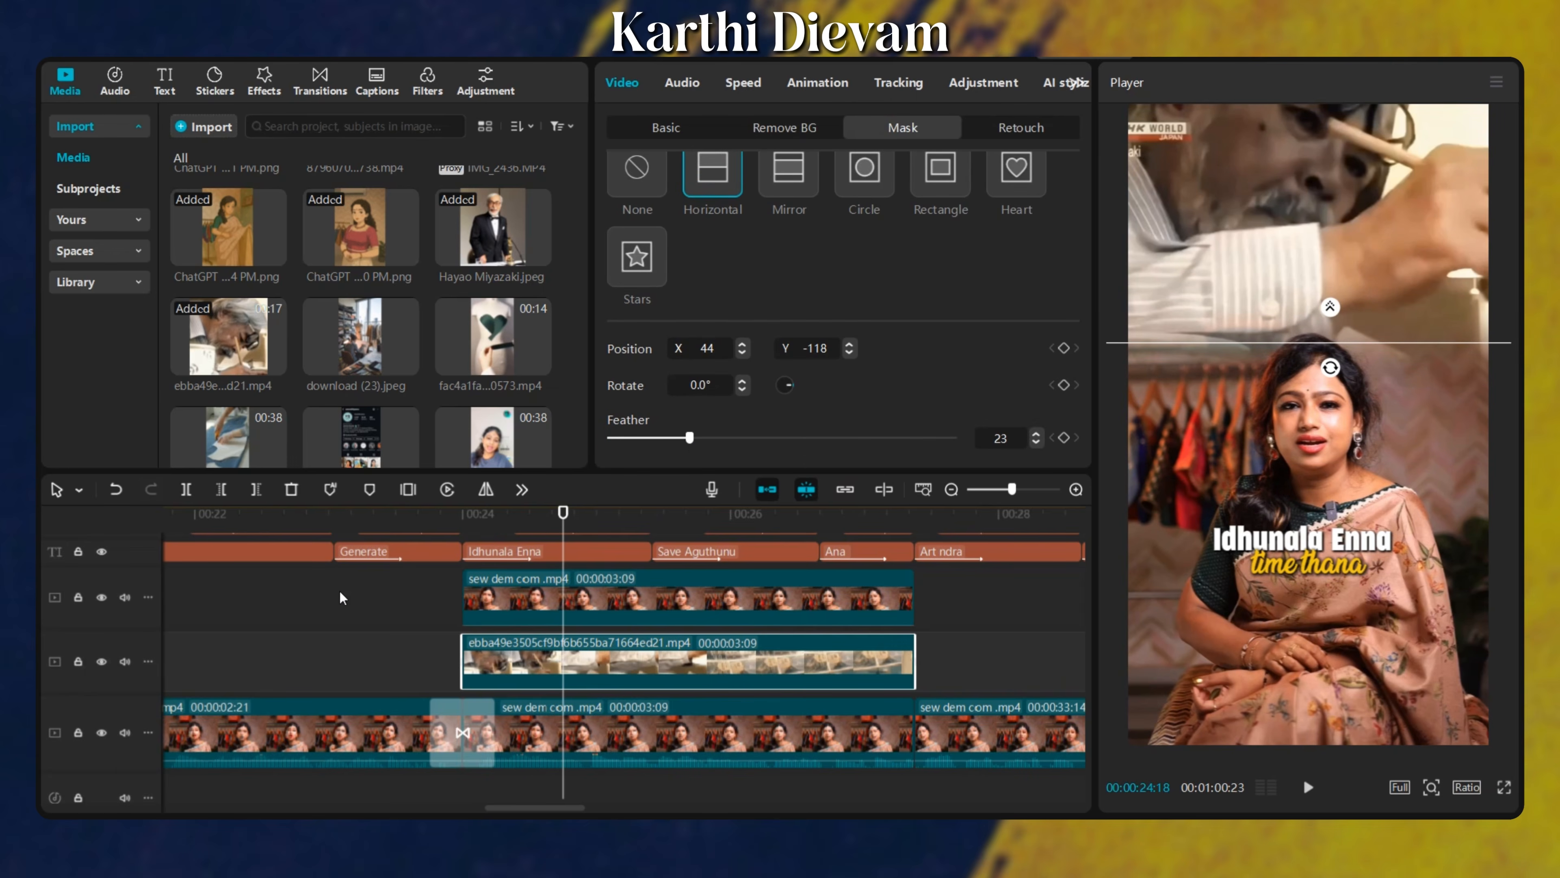
click(401, 613)
key(space)
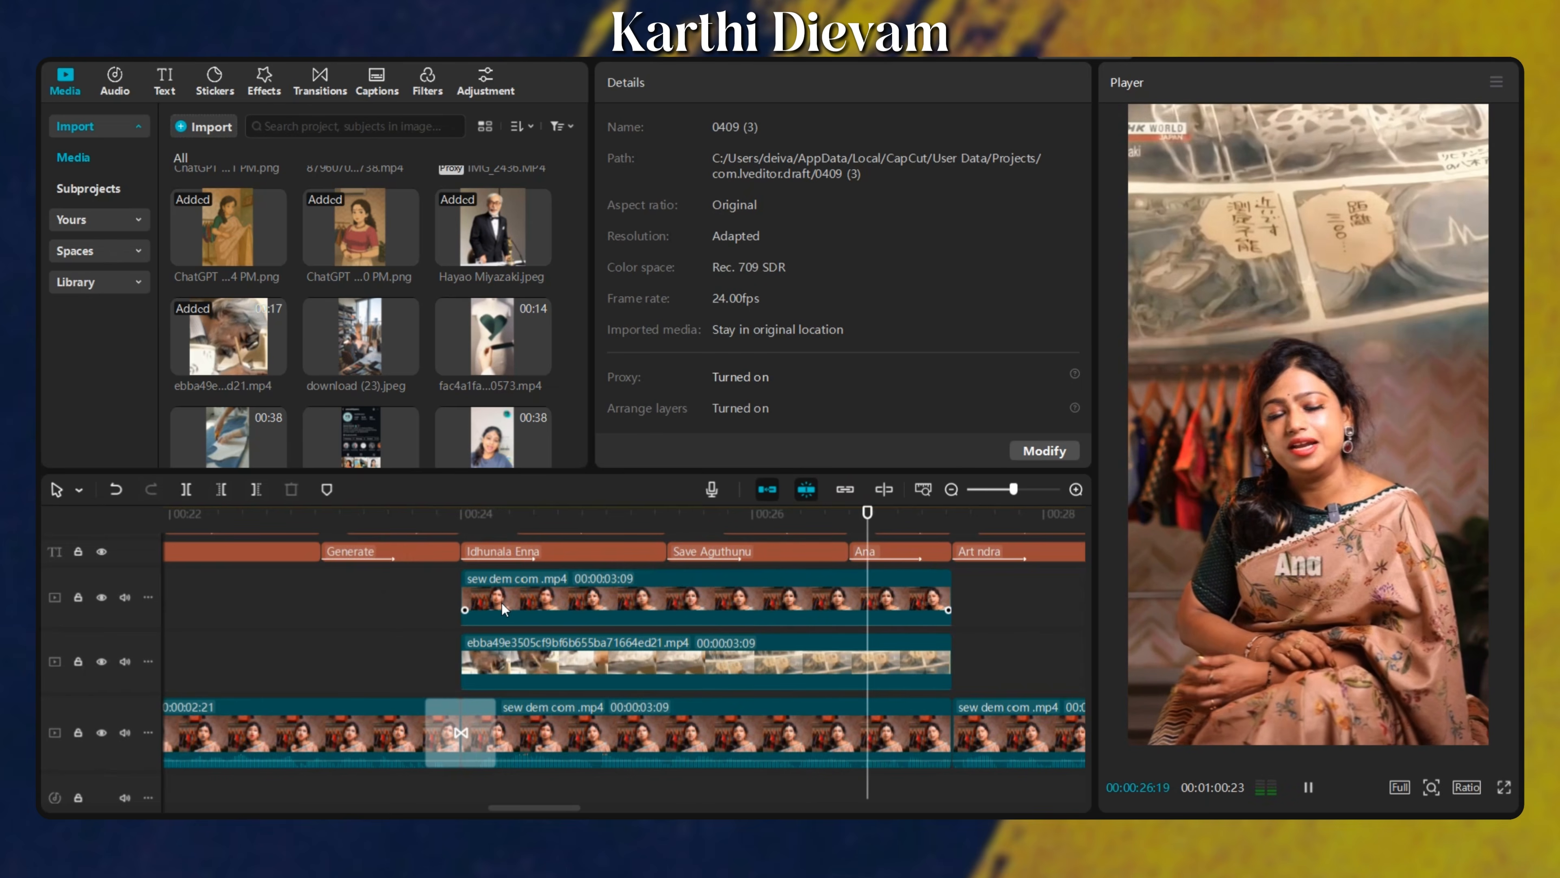
key(space)
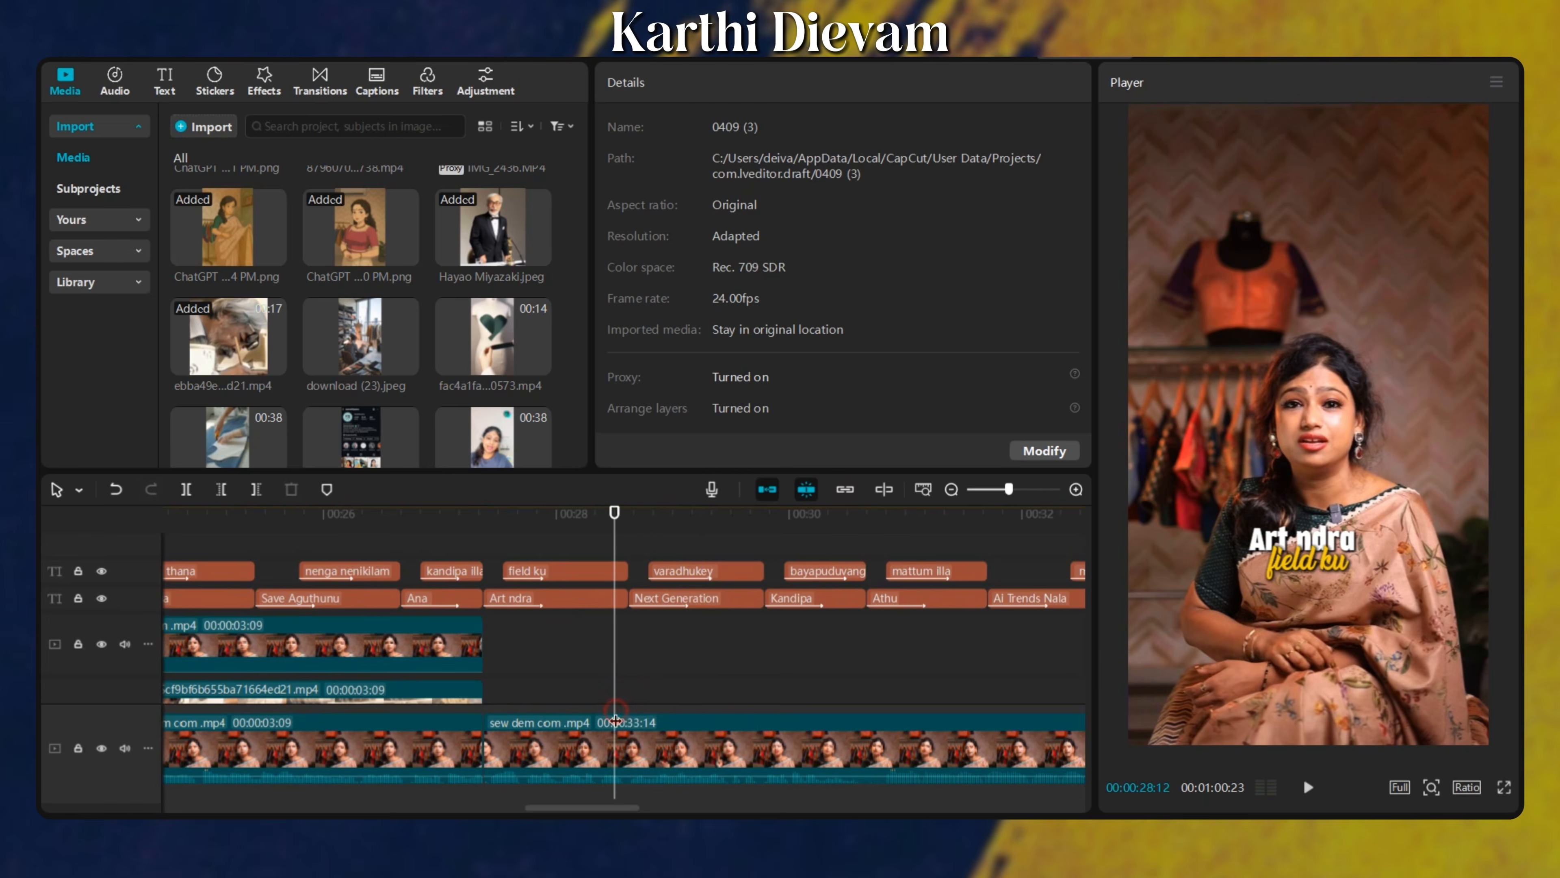
Split the main talking-head clip at 00:00:28:12 and select the short piece starting at 00:00:27:09.
key(ctrl+b)
click(595, 652)
click(485, 710)
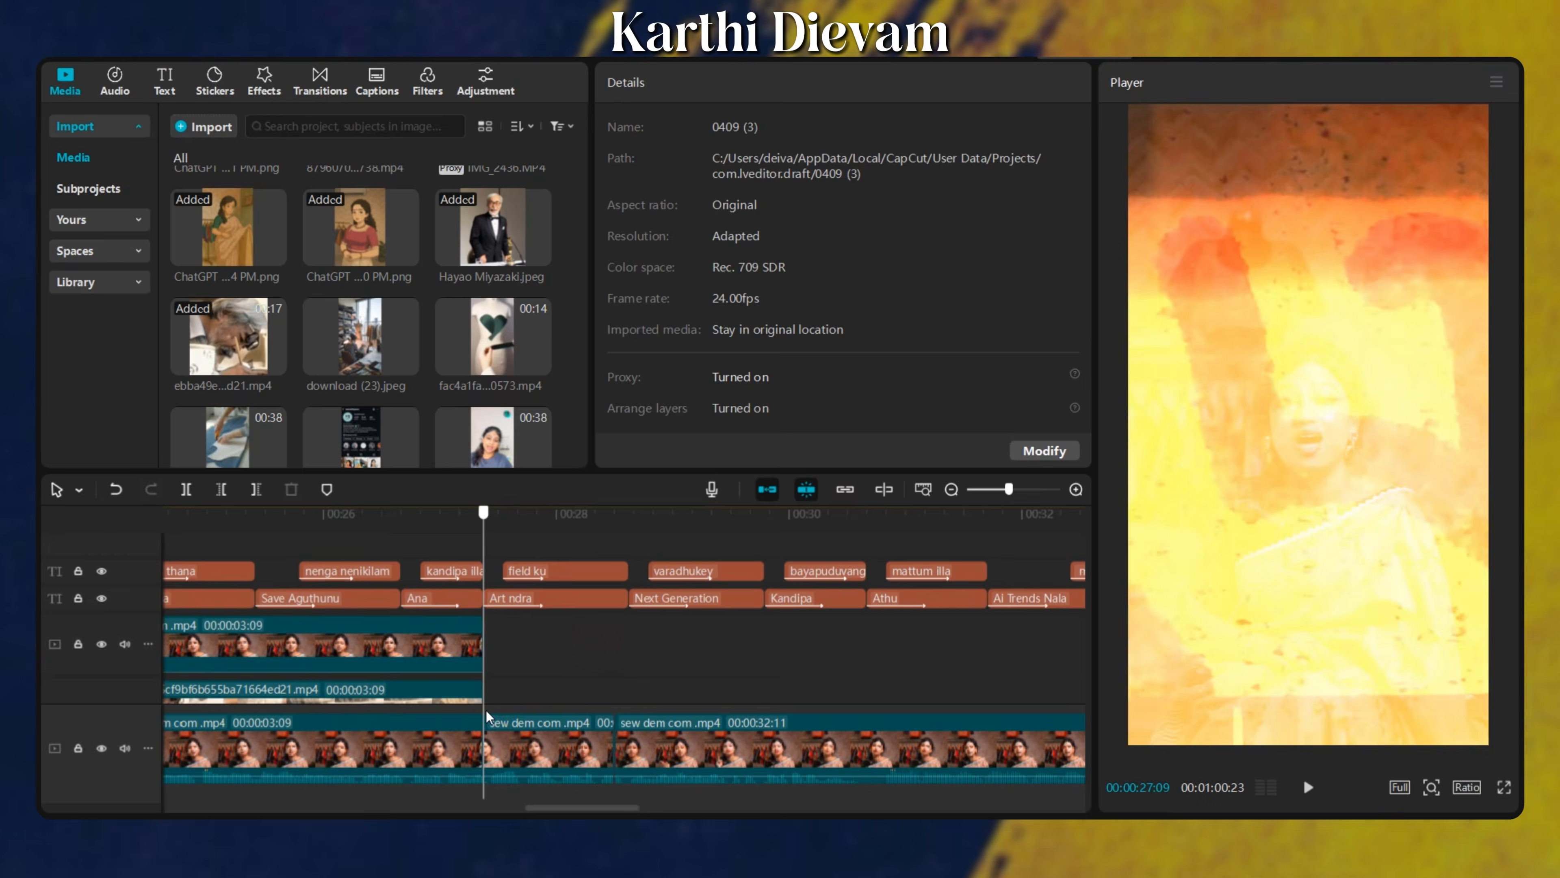
scroll(556, 686, down, 2)
click(543, 689)
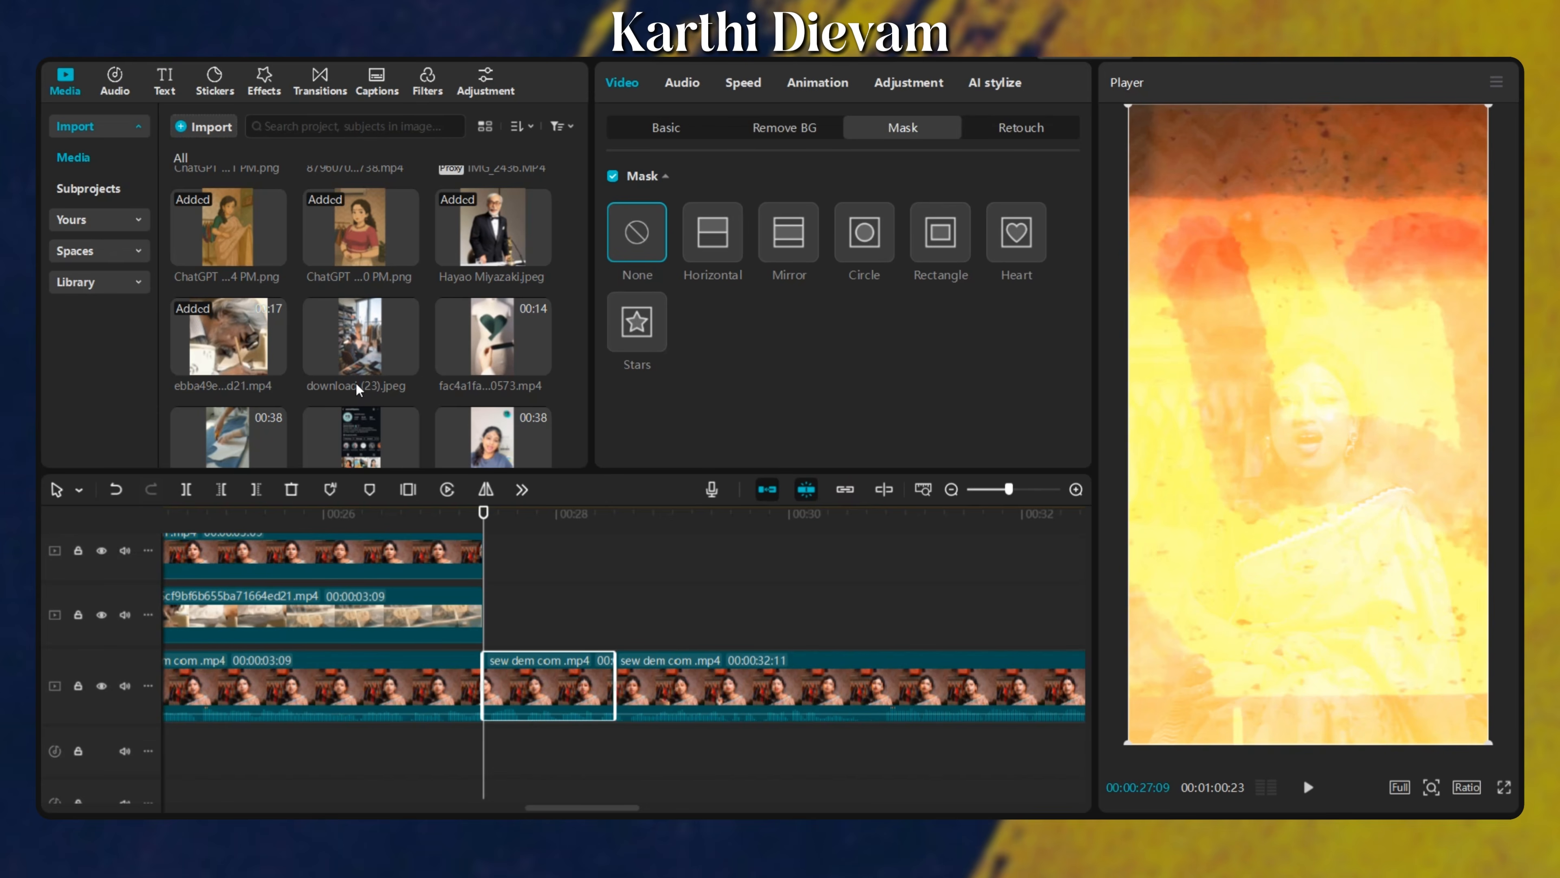
Place the image download (23).jpeg above the short clip from 00:00:27:09 and trim its end to the cut at 00:00:28:12.
mouse_move(355, 368)
drag(357, 361, 479, 615)
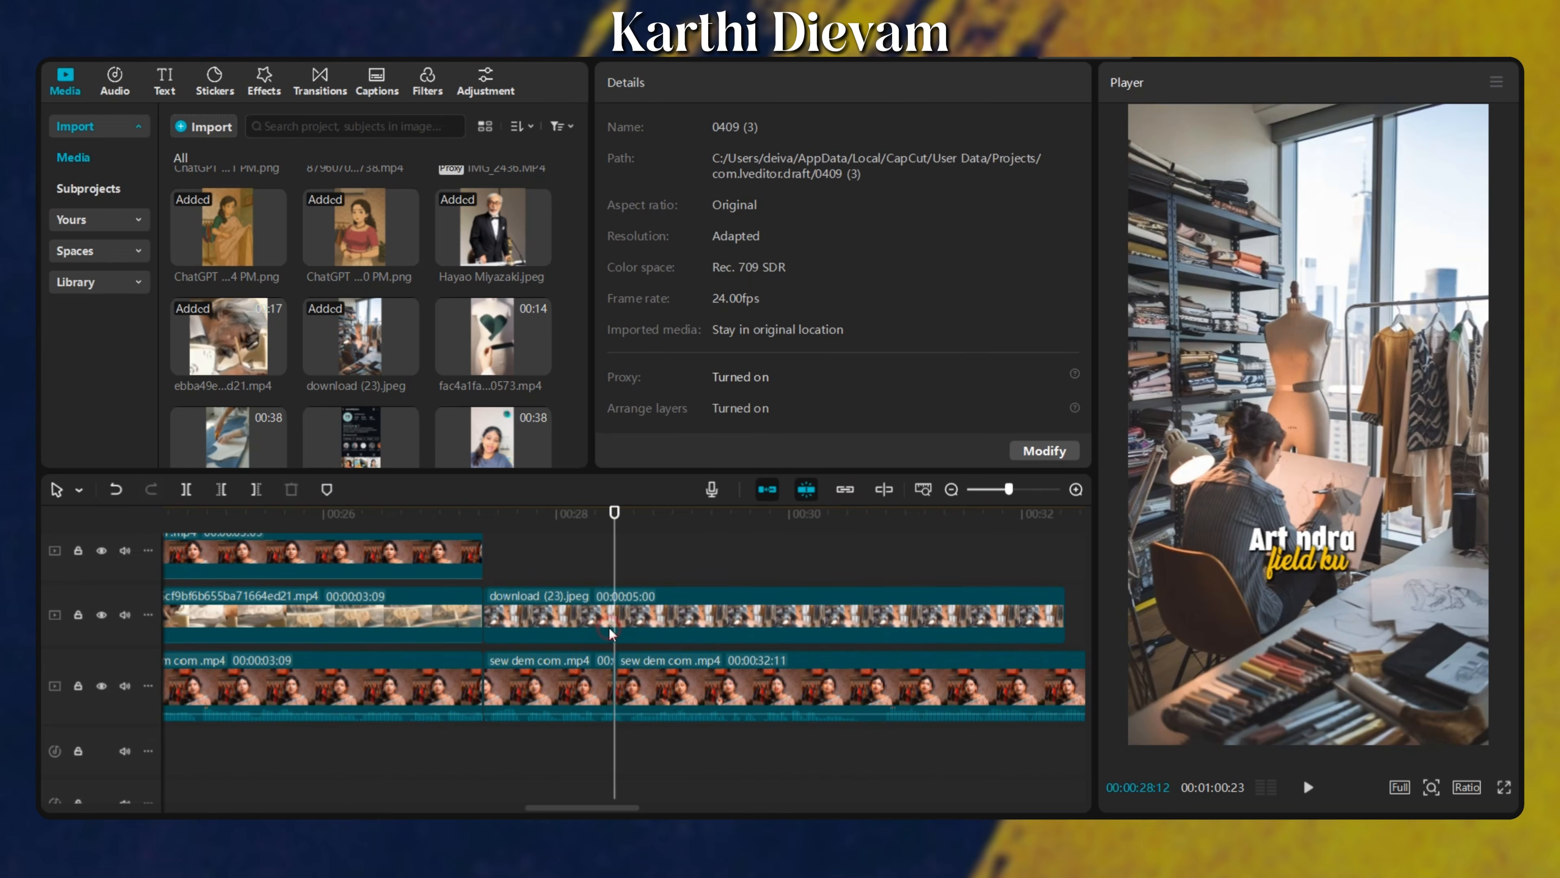
click(610, 628)
key(w)
click(572, 620)
drag(581, 808, 576, 809)
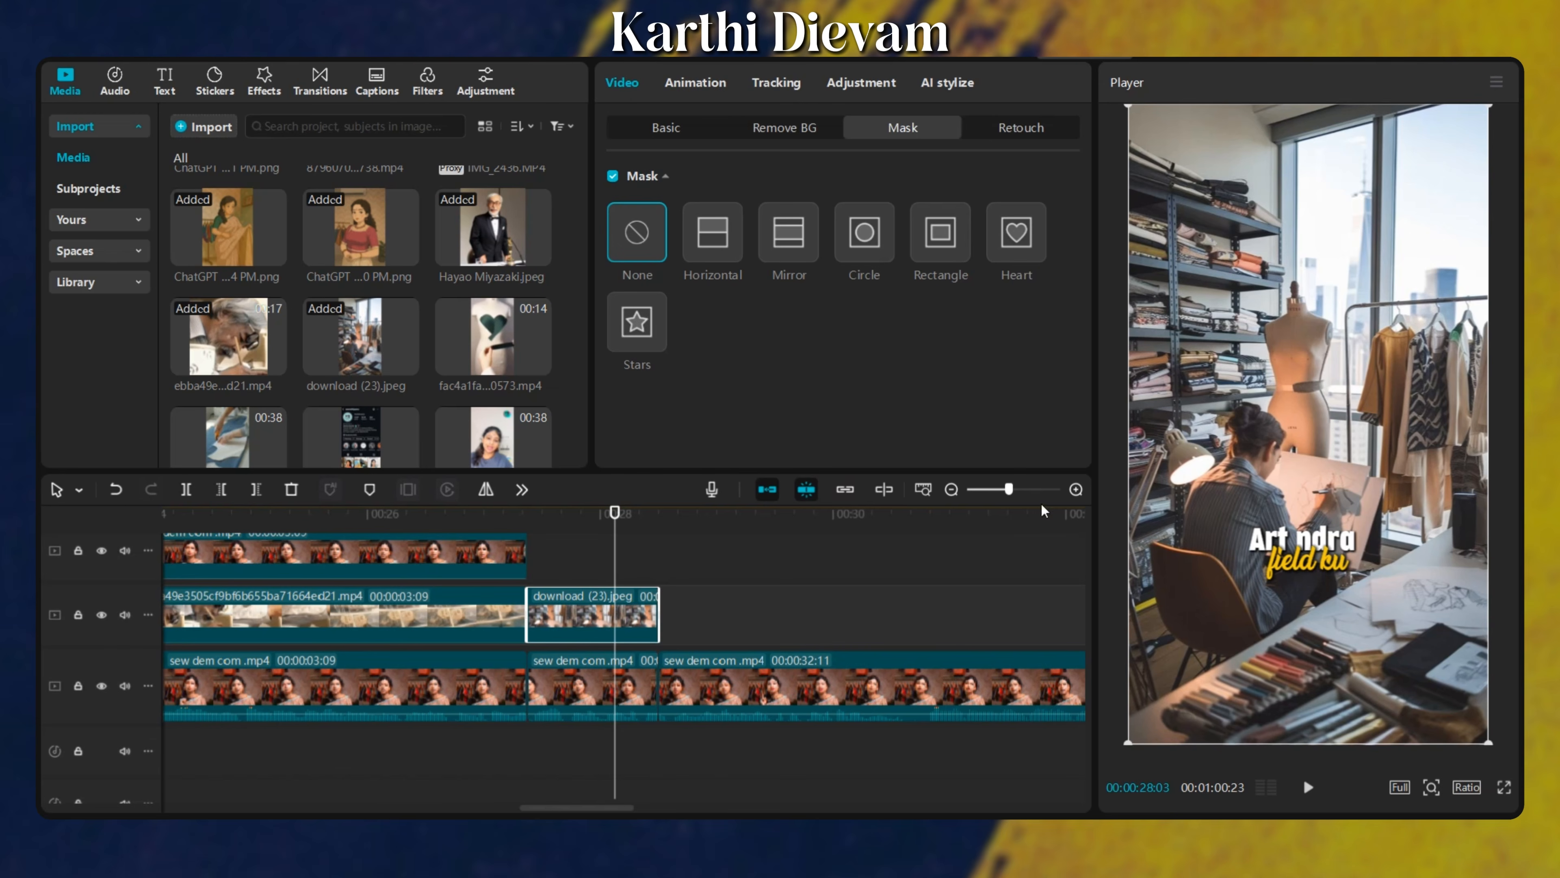
Move the download (23).jpeg image up to the track that holds the cutout clip.
scroll(810, 544, down, 3)
scroll(614, 606, up, 5)
scroll(581, 627, down, 3)
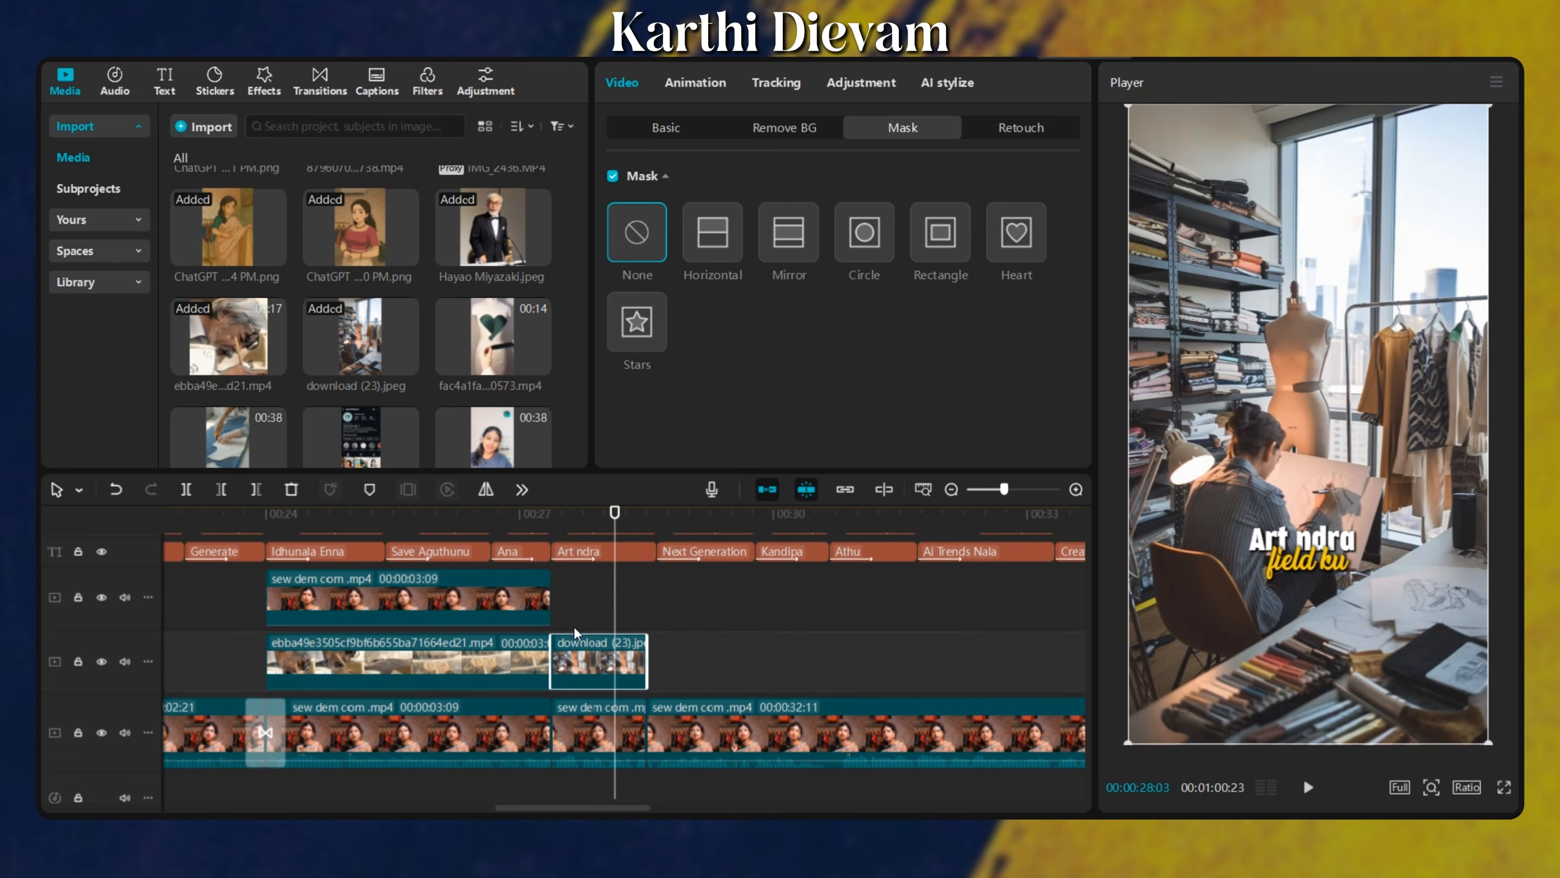
click(574, 633)
mouse_move(588, 650)
mouse_down()
mouse_move(588, 549)
mouse_move(589, 658)
mouse_up()
Copy the earlier black WhatsApp Image overlay and paste it at 00:00:27:15.
scroll(644, 562, down, 2)
scroll(568, 626, up, 4)
scroll(351, 645, down, 2)
scroll(290, 631, down, 4)
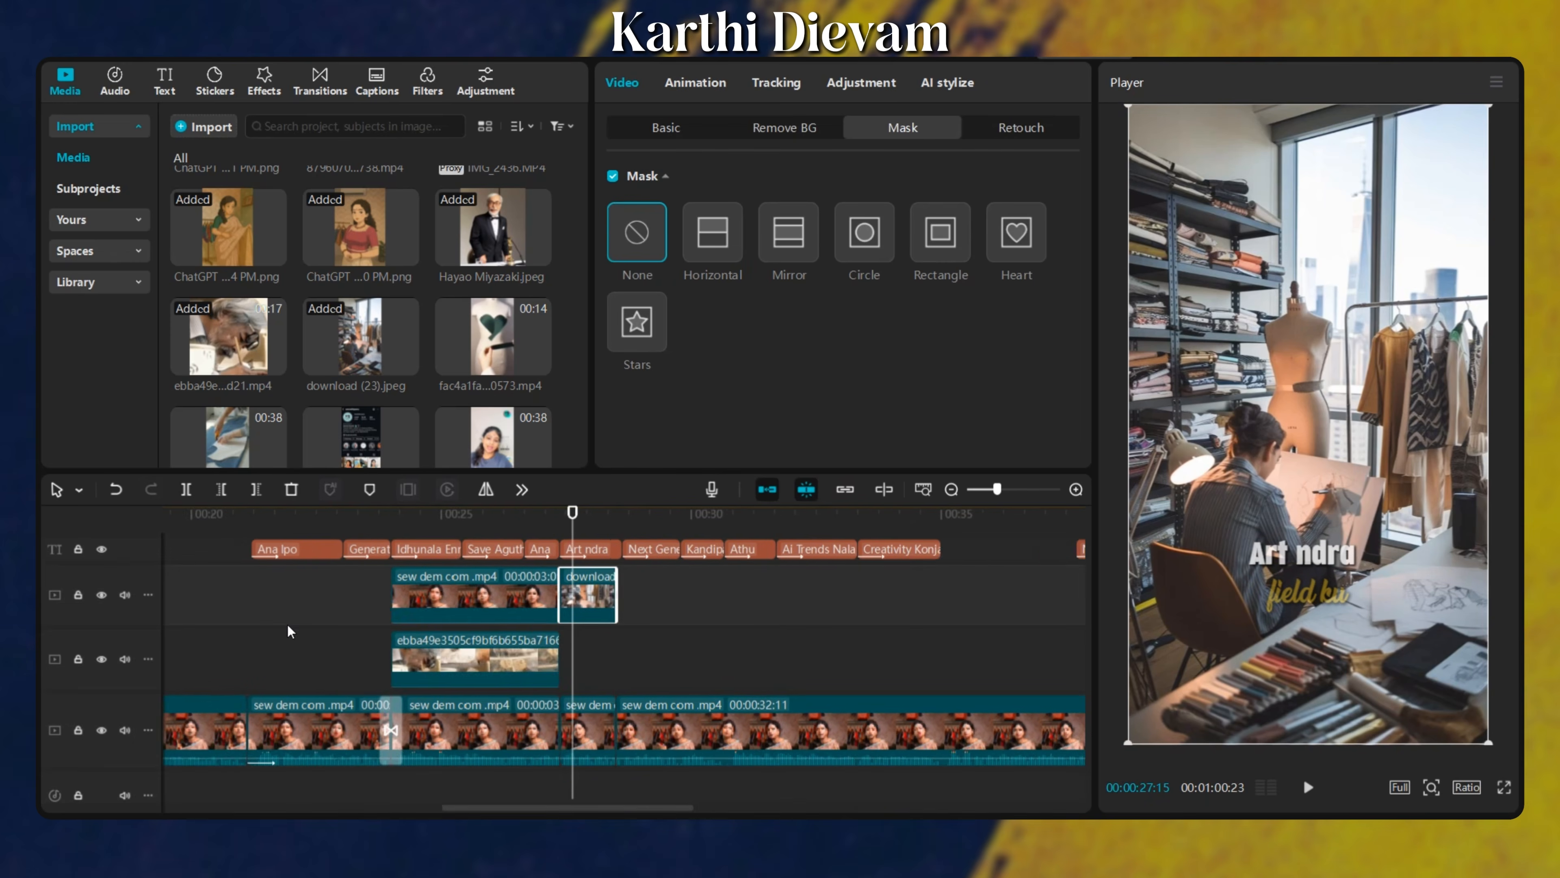
scroll(289, 626, down, 2)
scroll(299, 617, up, 4)
click(186, 625)
key(ctrl+c)
key(ctrl+v)
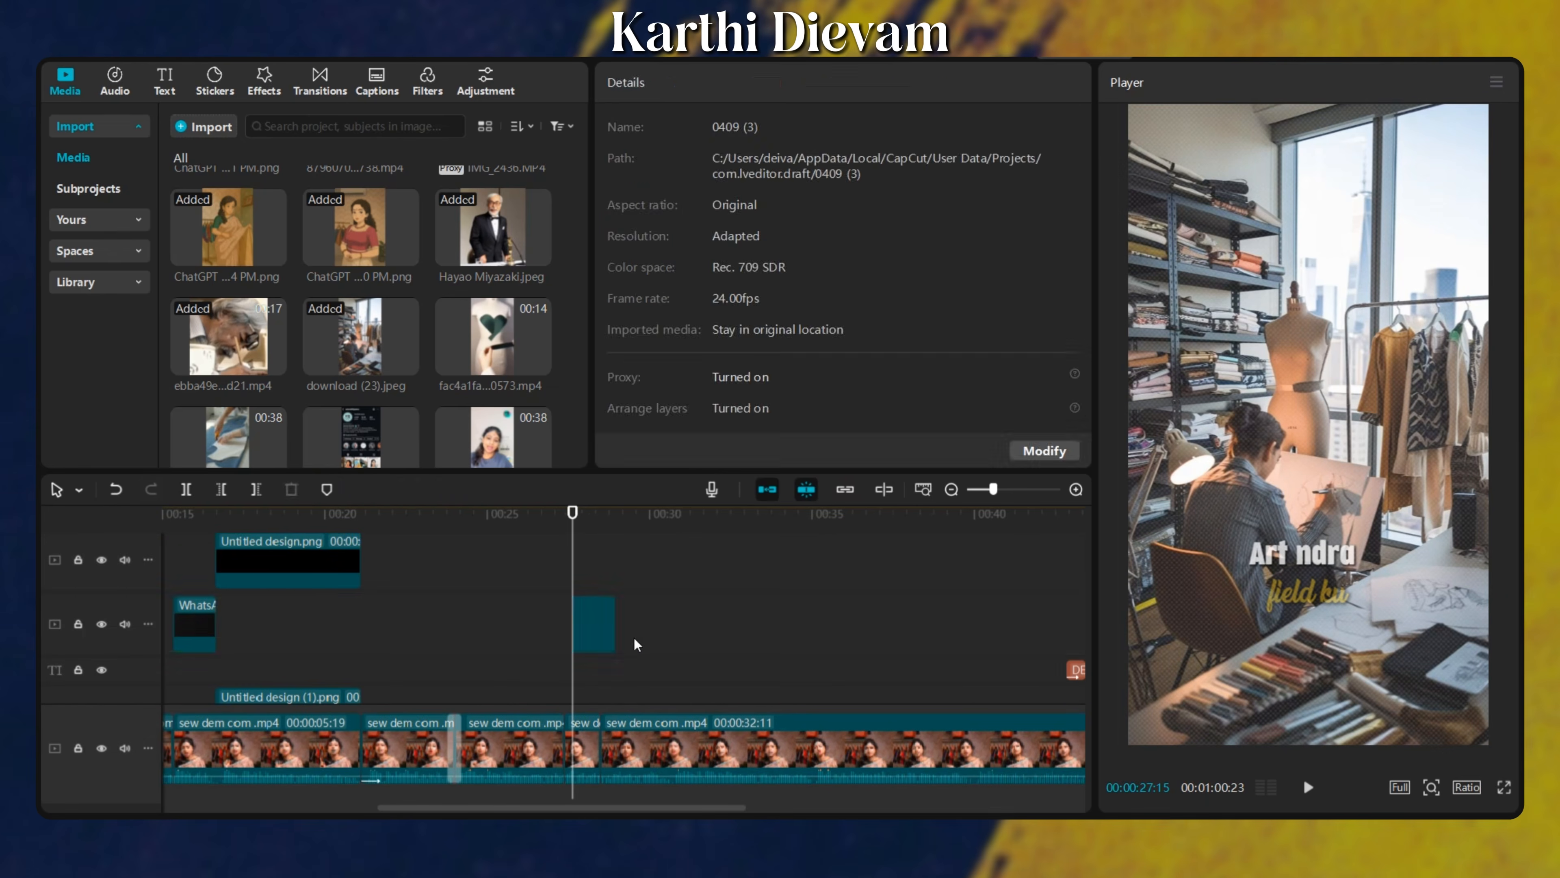
Move the pasted WhatsApp Image overlay so it starts together with the download (23).jpeg image.
scroll(634, 640, up, 3)
scroll(616, 646, down, 6)
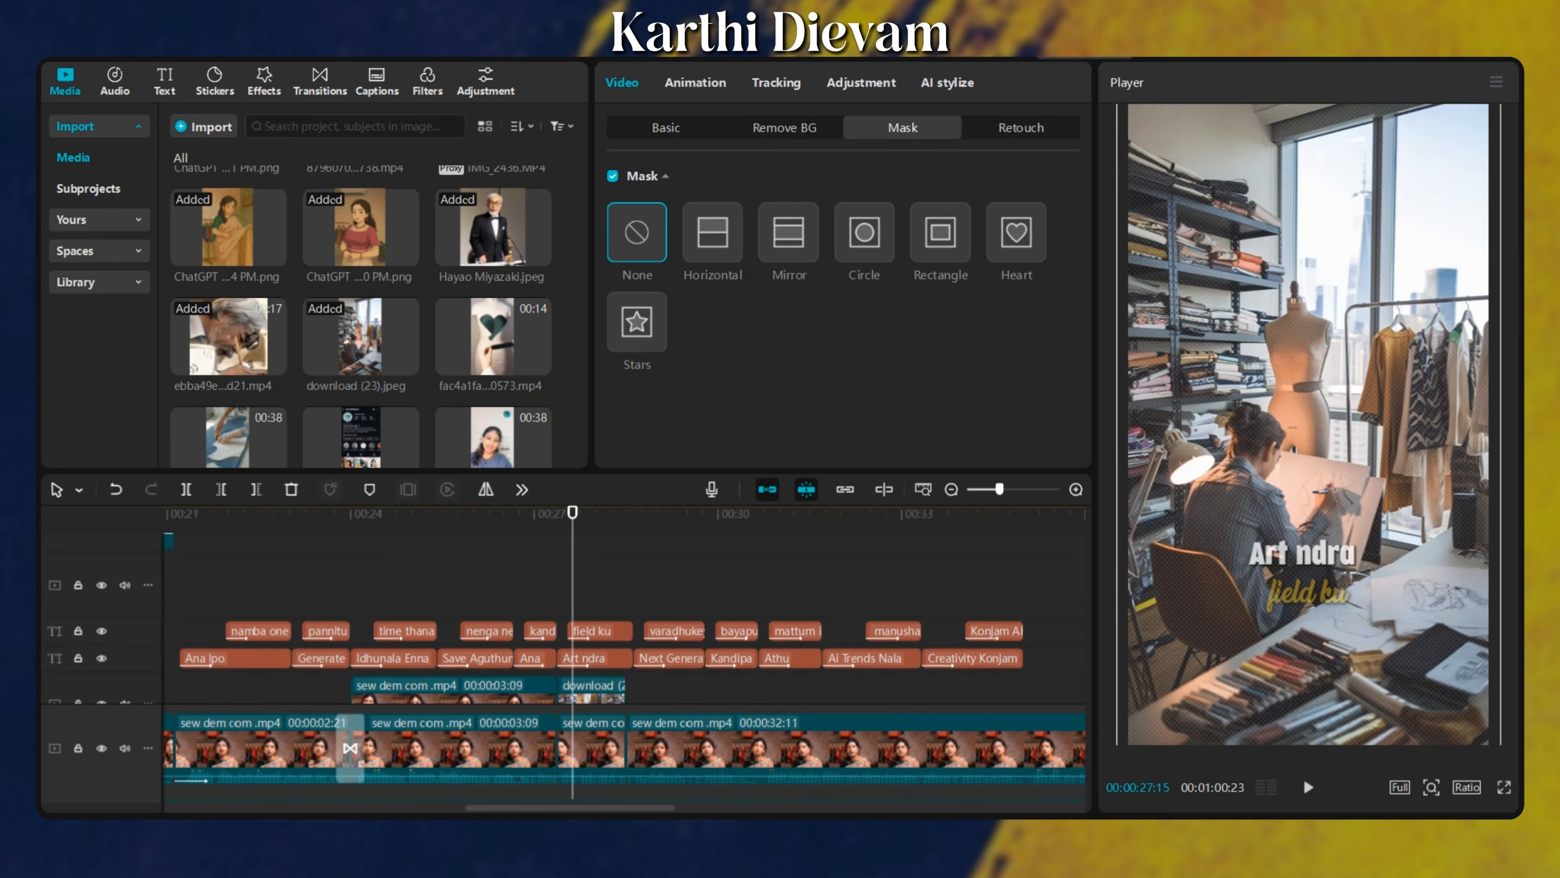
scroll(588, 656, down, 2)
drag(586, 637, 599, 633)
Trim the end of the pasted WhatsApp Image overlay to the cut at 00:00:28:12 and play back the section.
scroll(635, 666, up, 2)
click(637, 544)
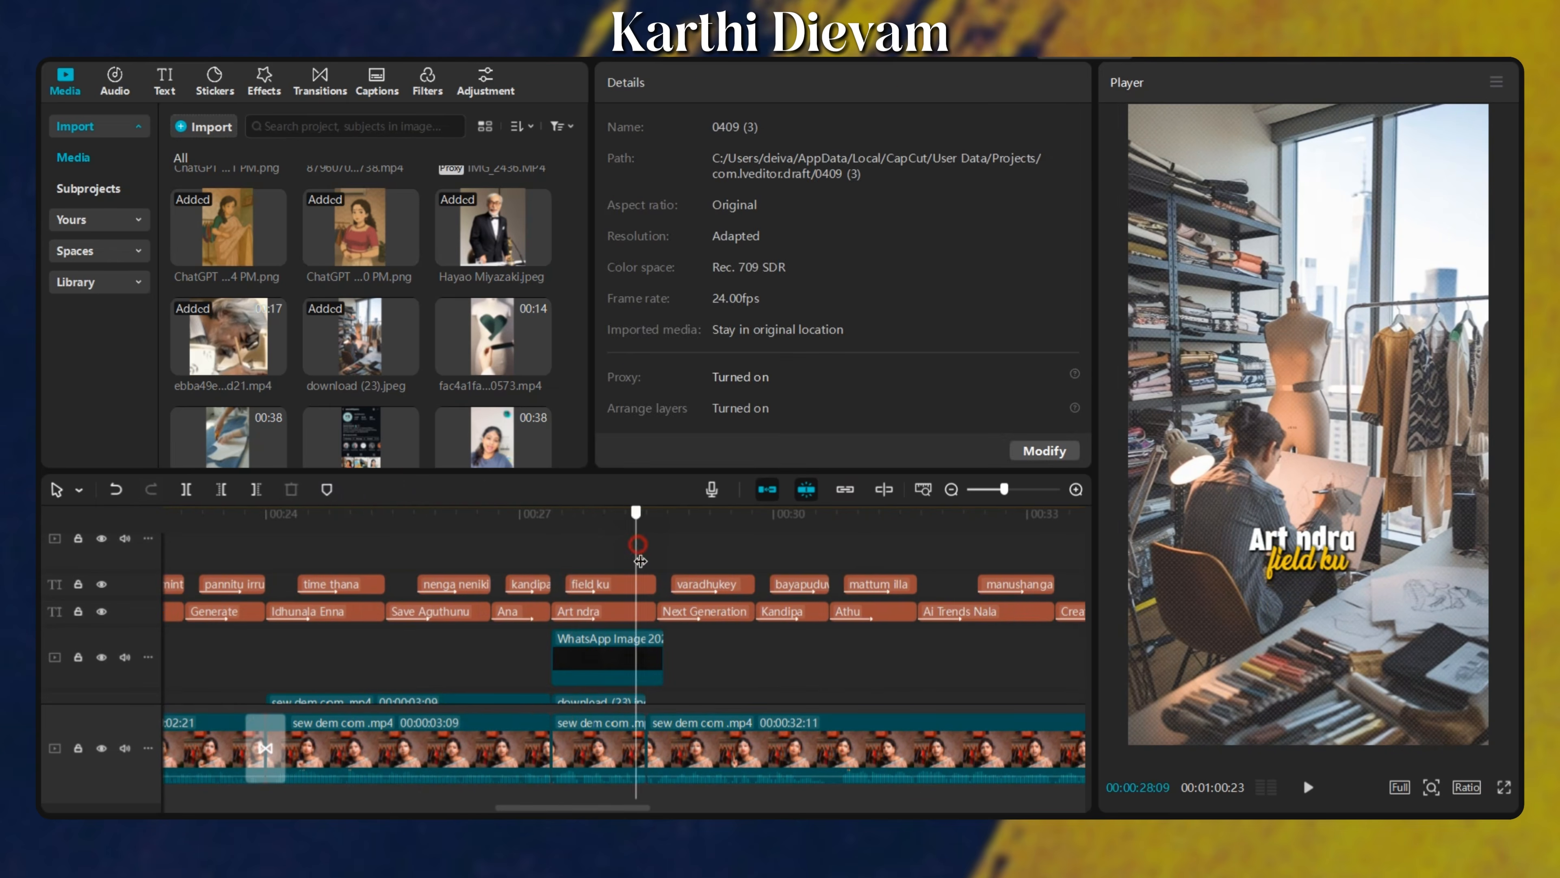
drag(640, 560, 648, 576)
click(622, 668)
key(w)
click(525, 665)
key(space)
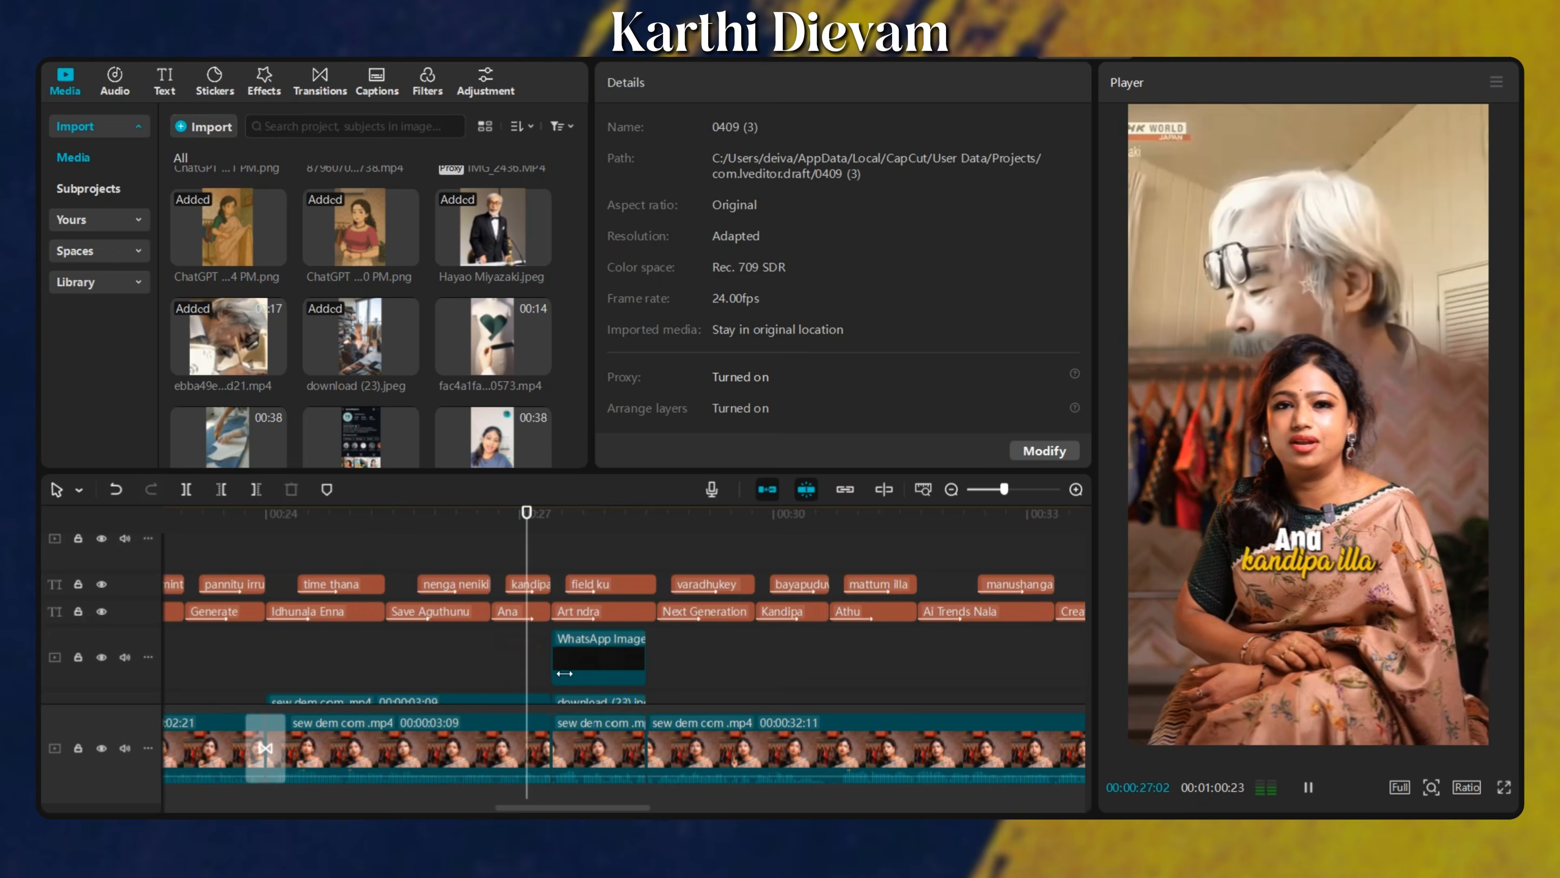
scroll(615, 674, up, 1)
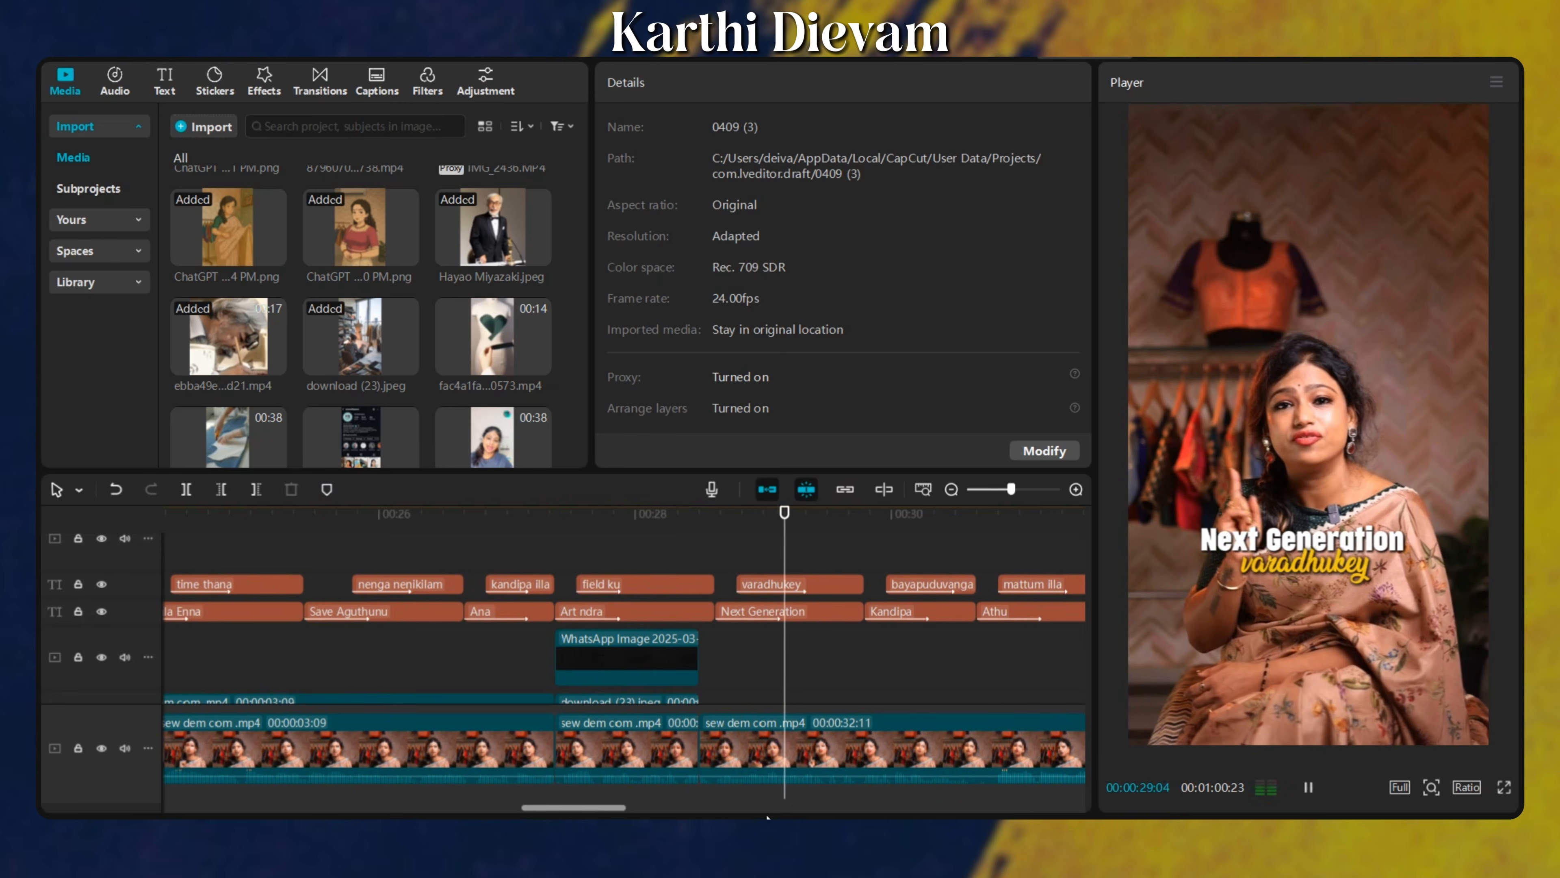
Add an entrance animation to the talking-head clip starting at 00:00:28:12 and play back the cut and following section.
click(607, 762)
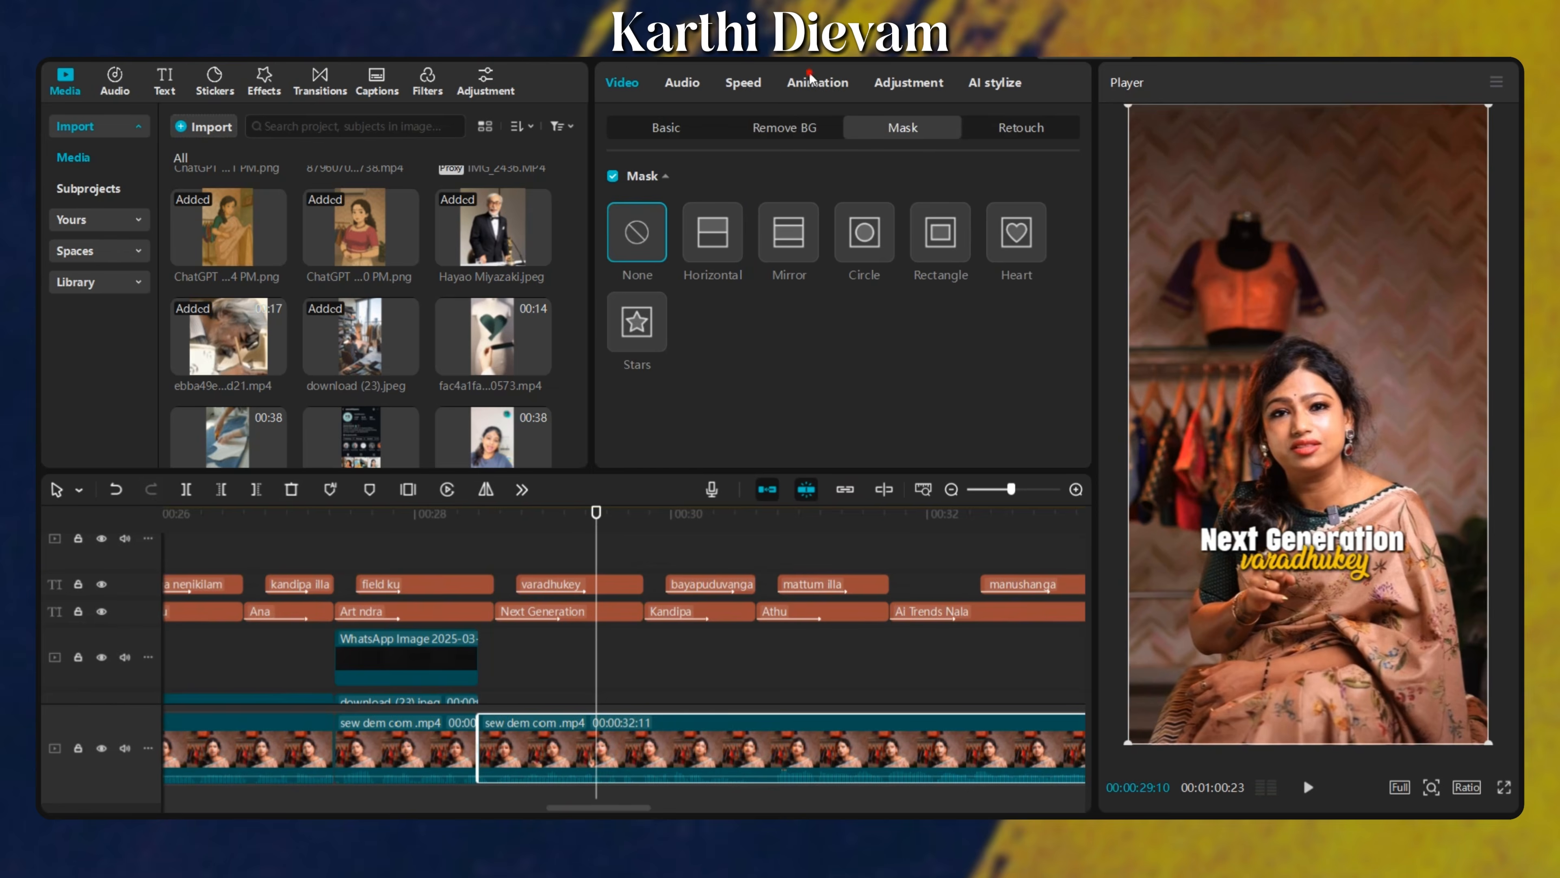
click(811, 78)
click(709, 198)
click(414, 580)
key(space)
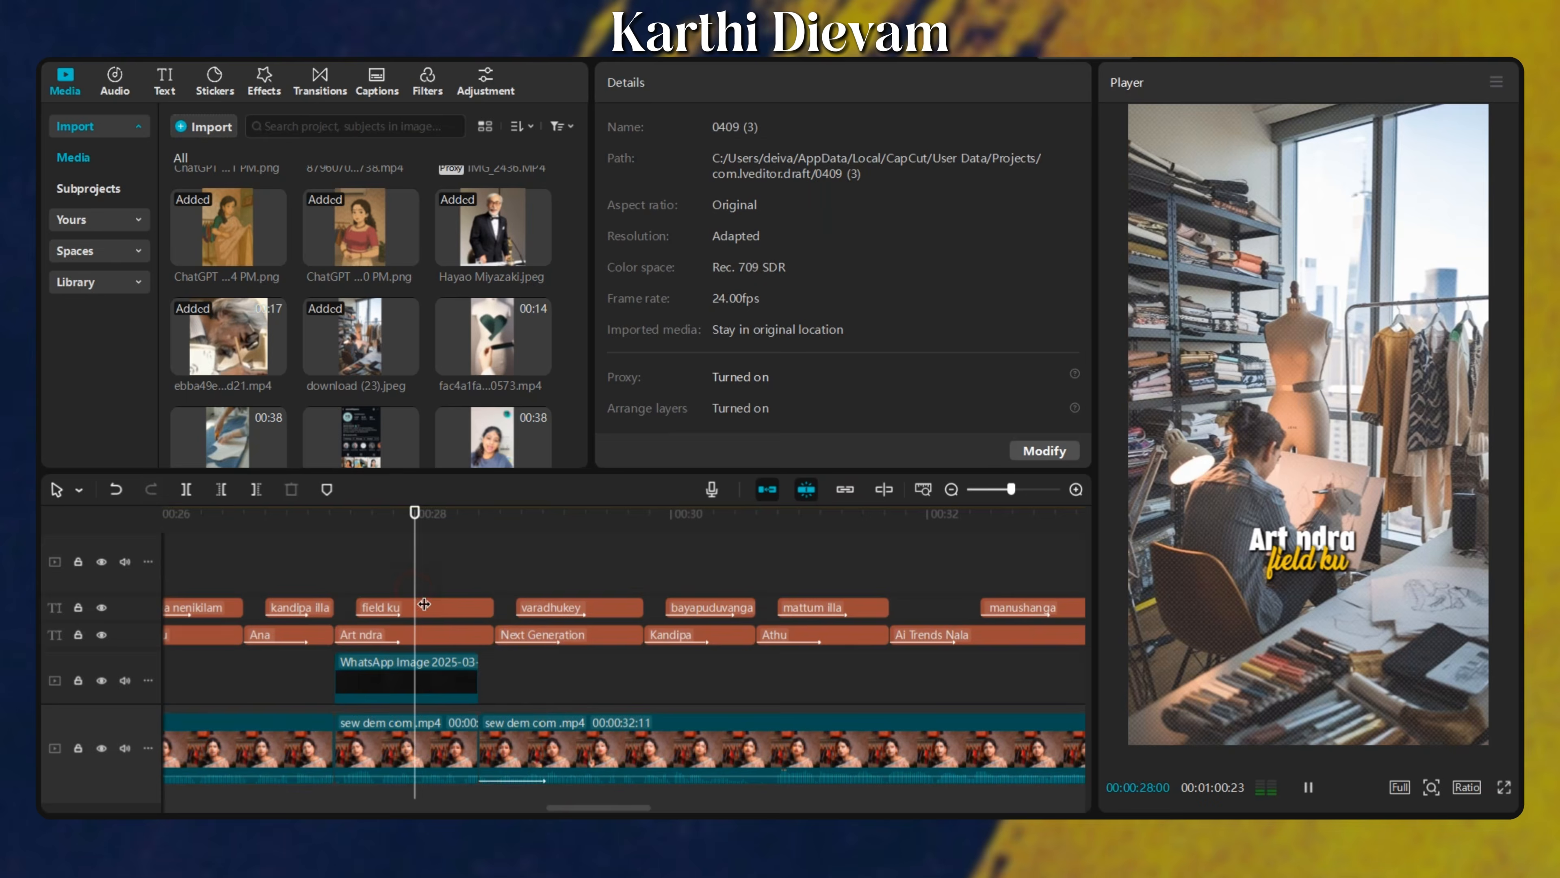
scroll(507, 656, down, 3)
scroll(511, 660, down, 1)
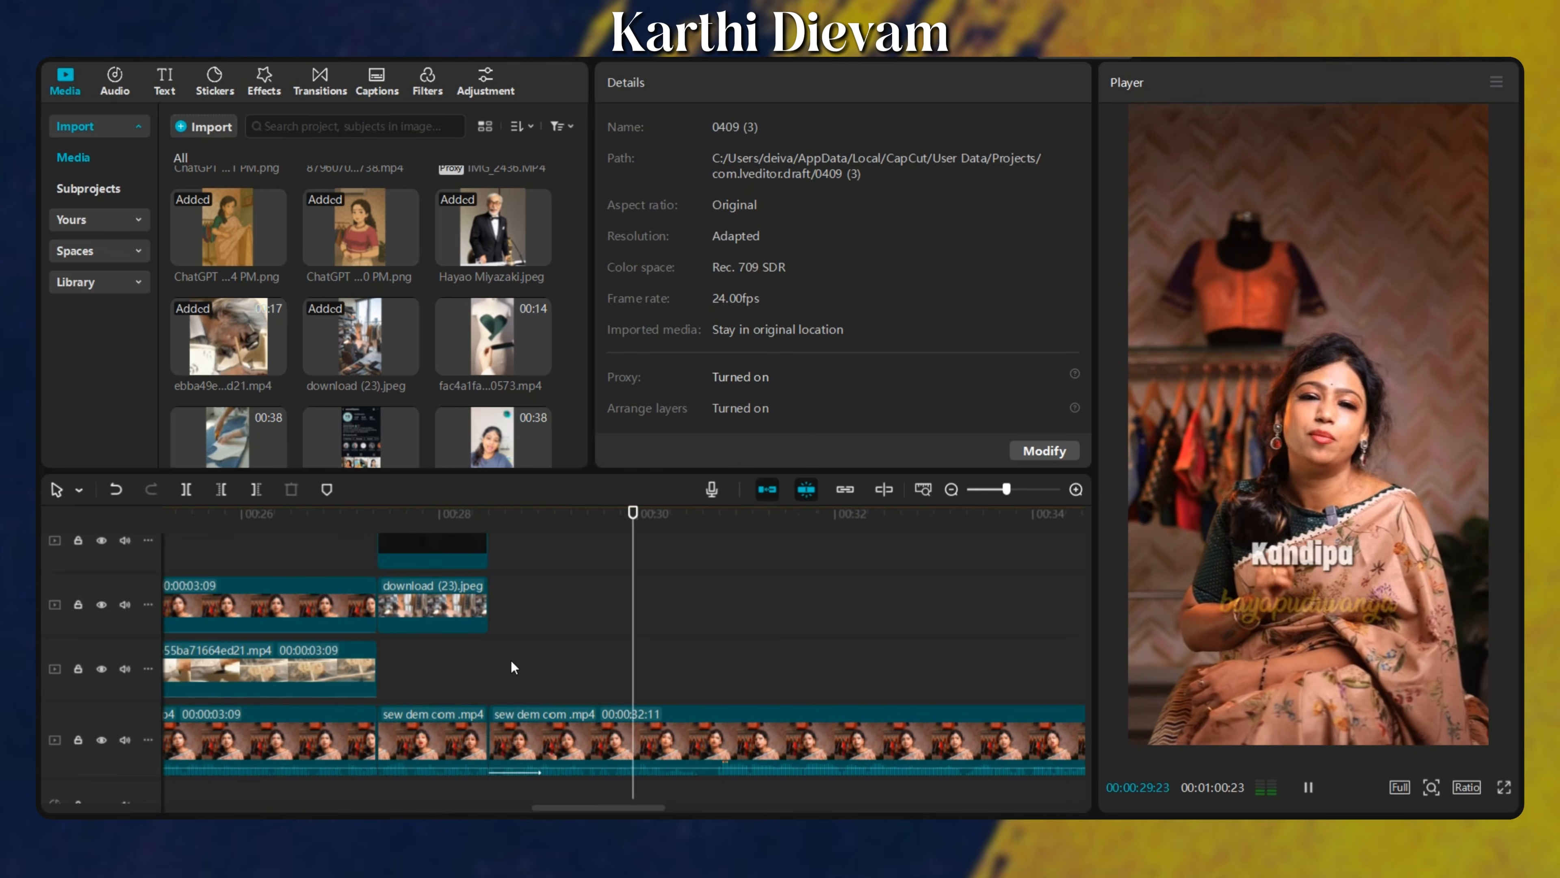
scroll(512, 664, up, 1)
drag(624, 807, 657, 807)
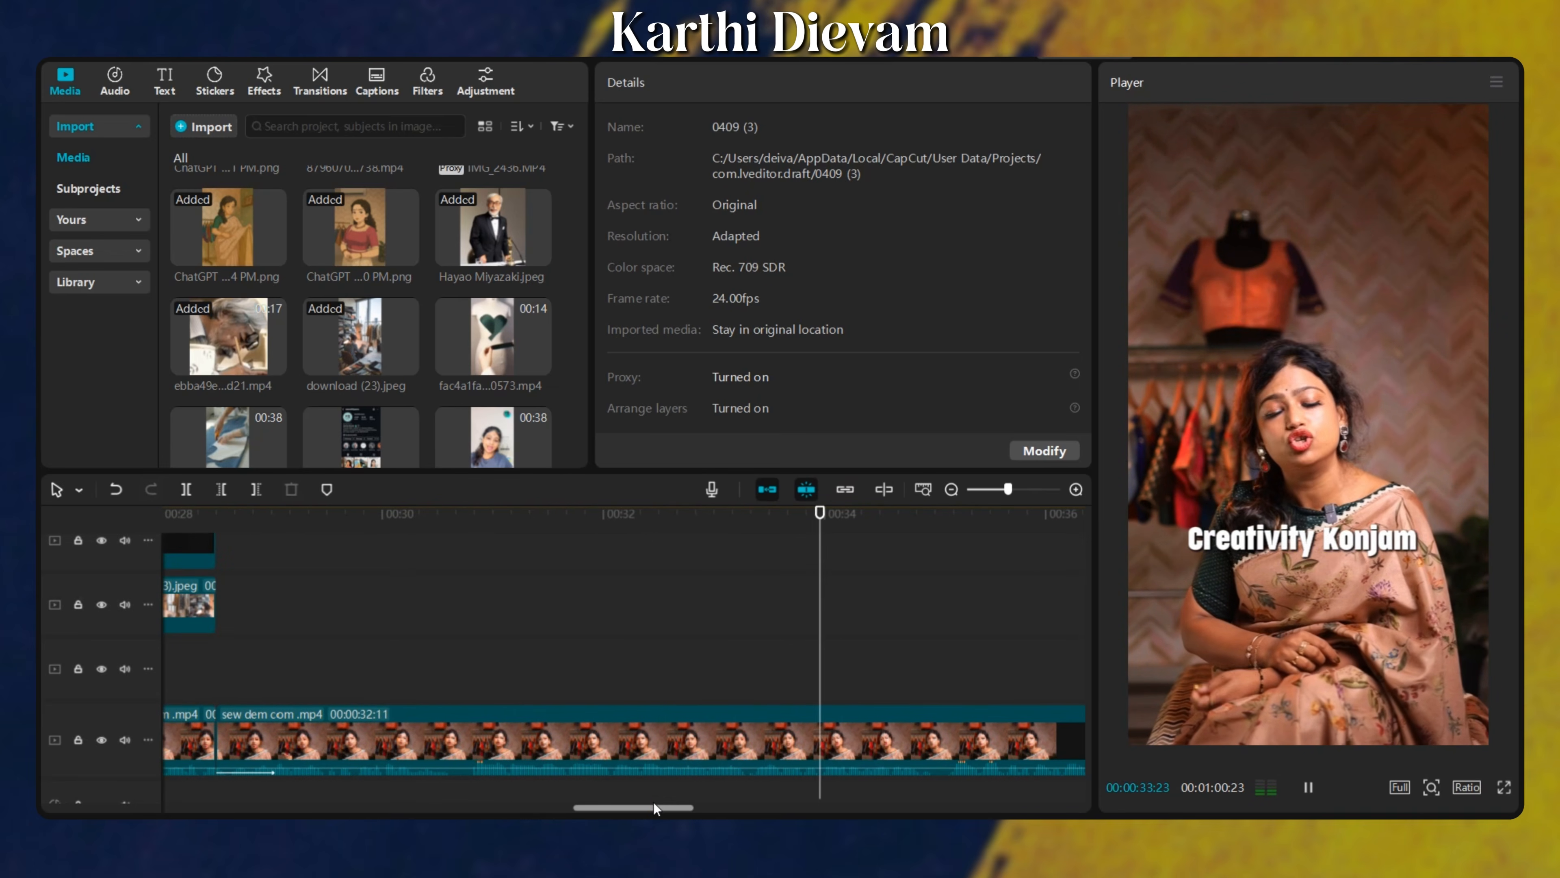
drag(654, 806, 667, 807)
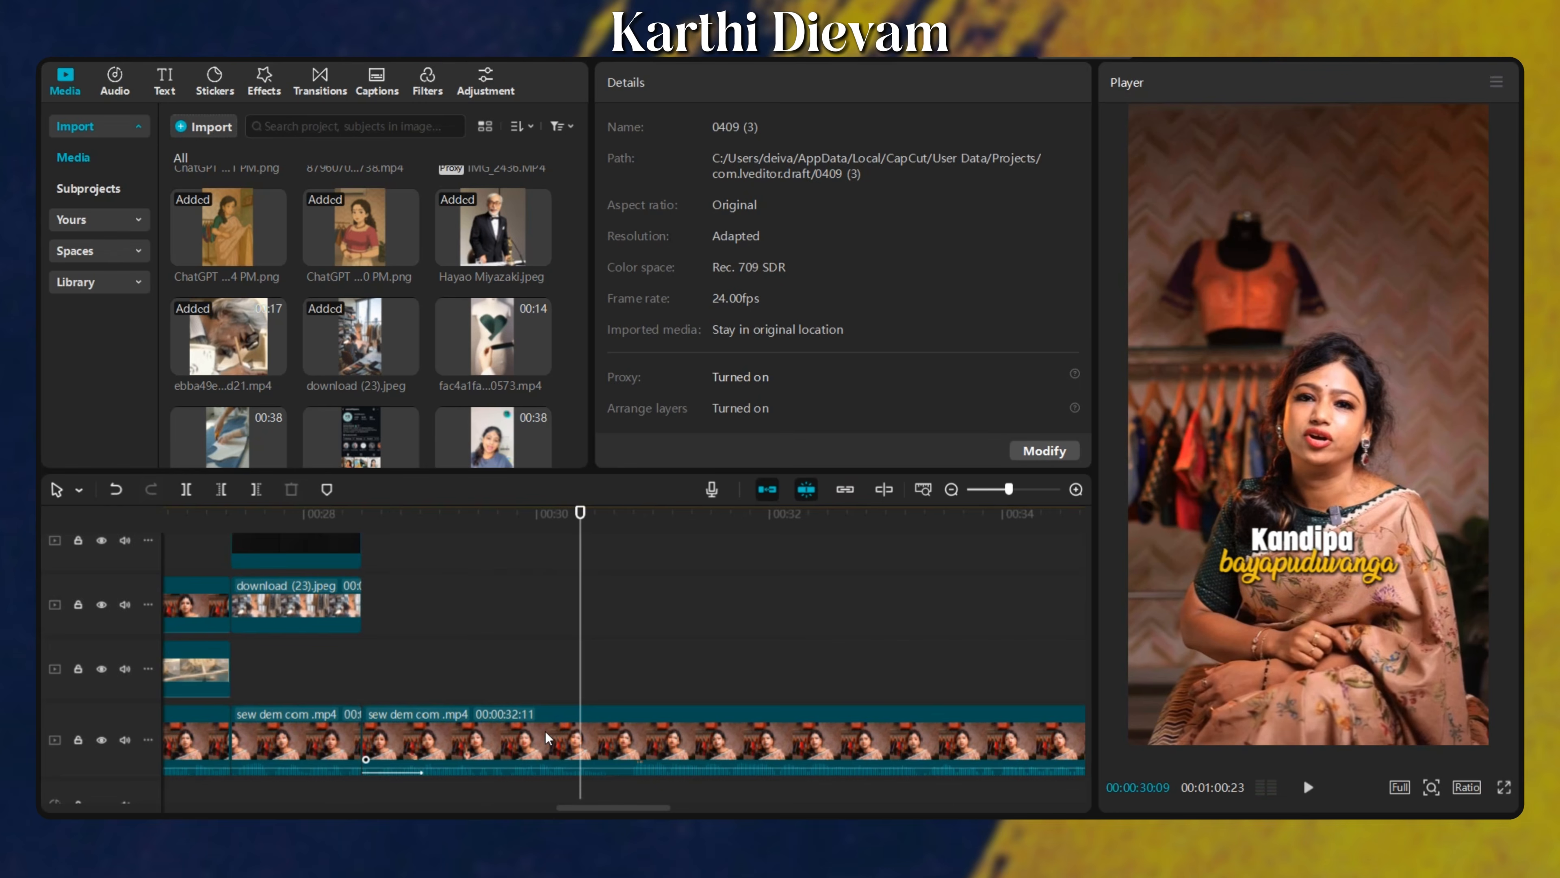
Split the talking-head clip after 00:00:28:12 at 00:00:30:17, leaving pieces of 00:00:02:05 and 00:00:30:06.
click(506, 735)
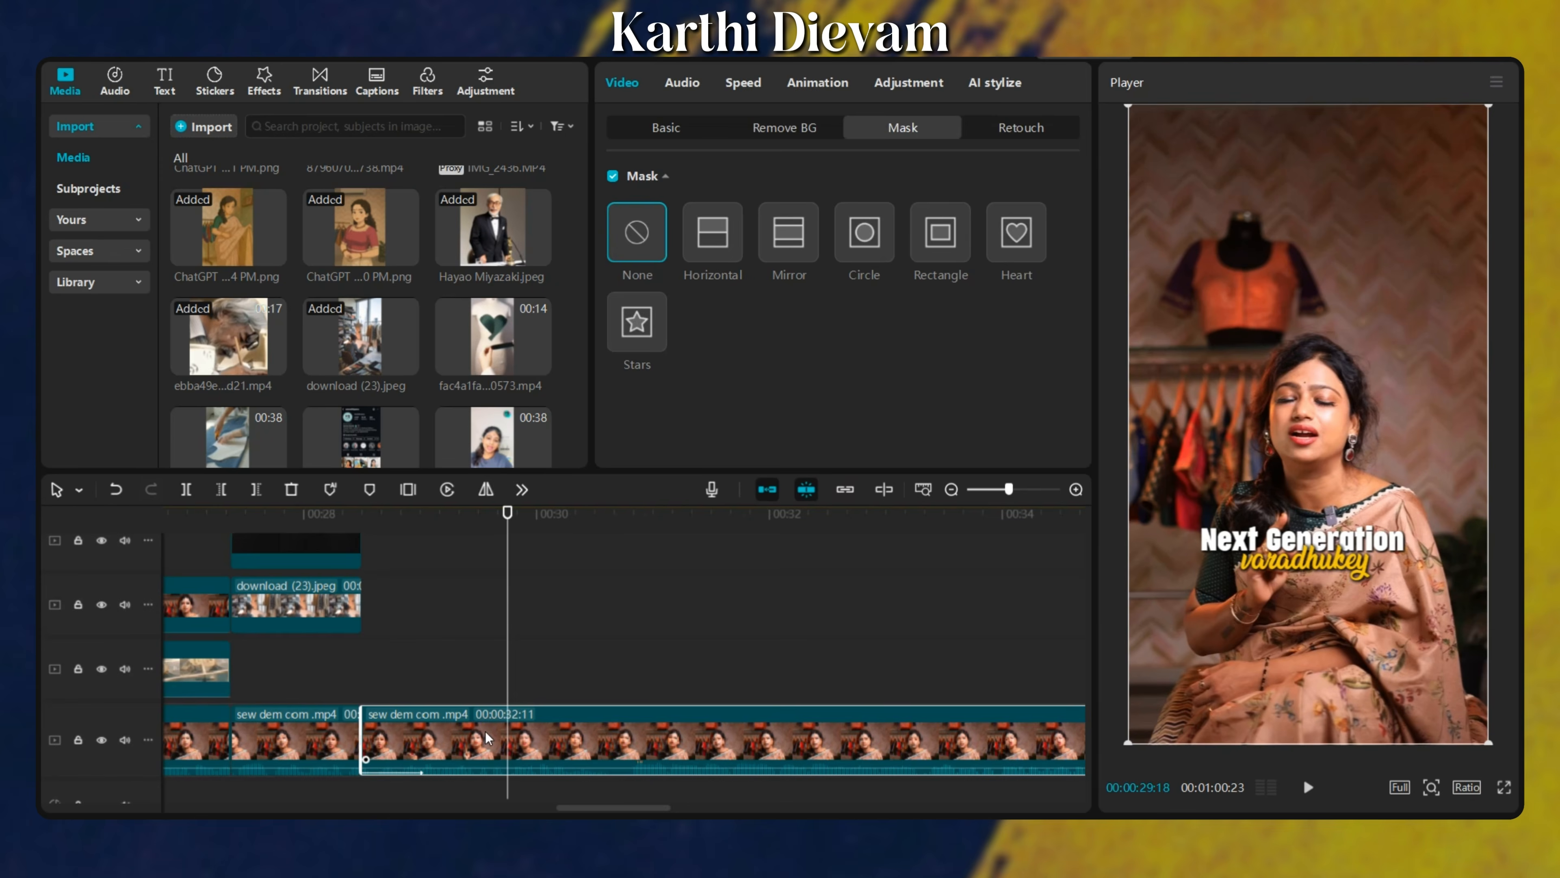
click(571, 672)
key(space)
key(space)
key(Left)
key(Left)
click(583, 724)
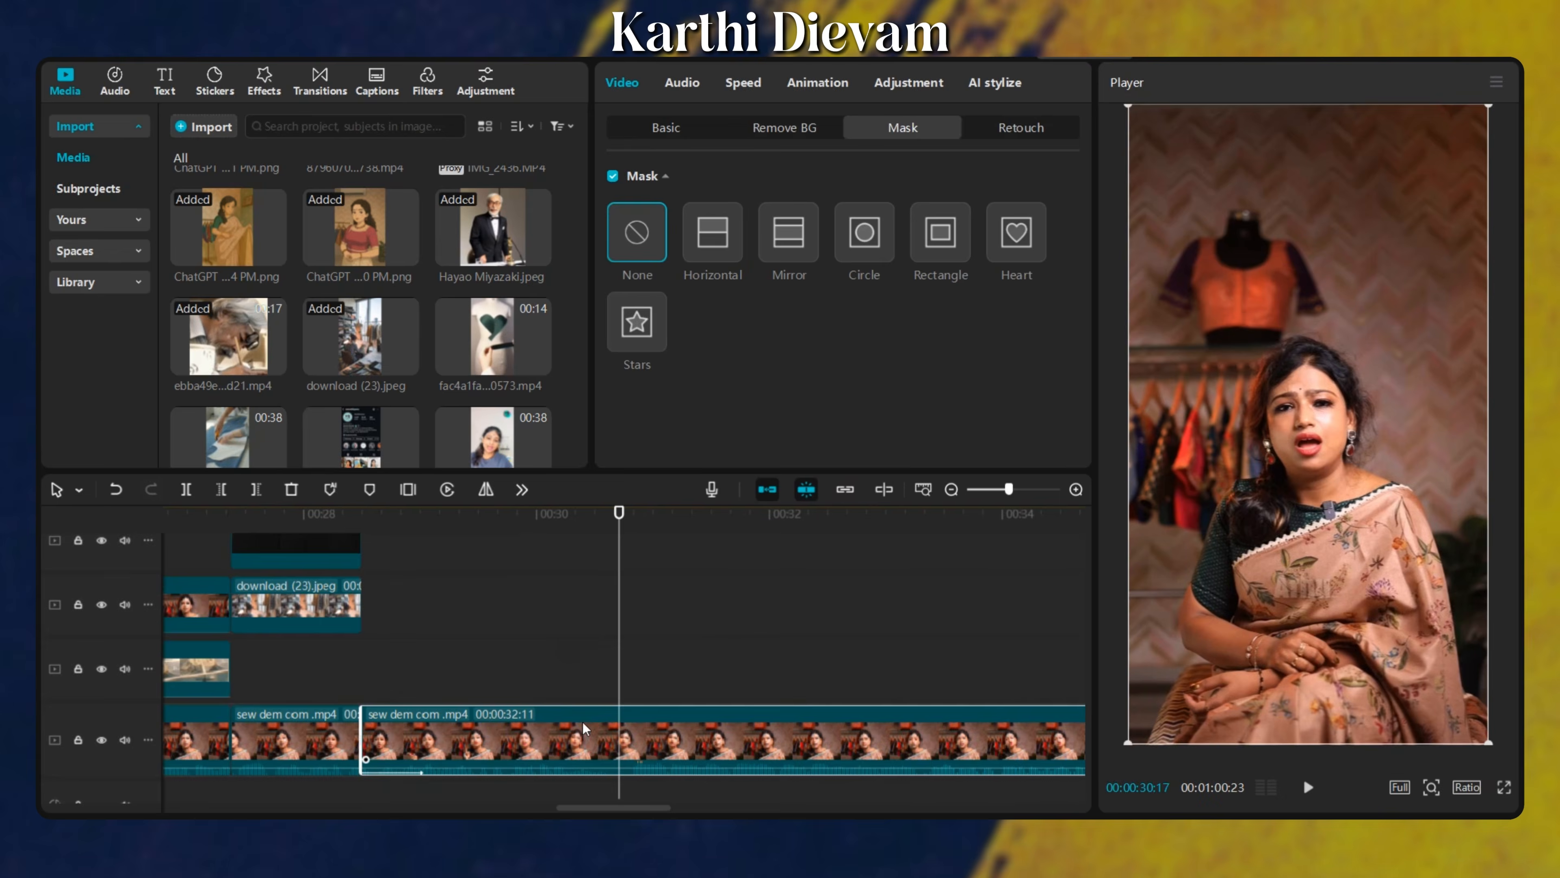
key(ctrl+b)
click(491, 643)
click(421, 679)
click(504, 680)
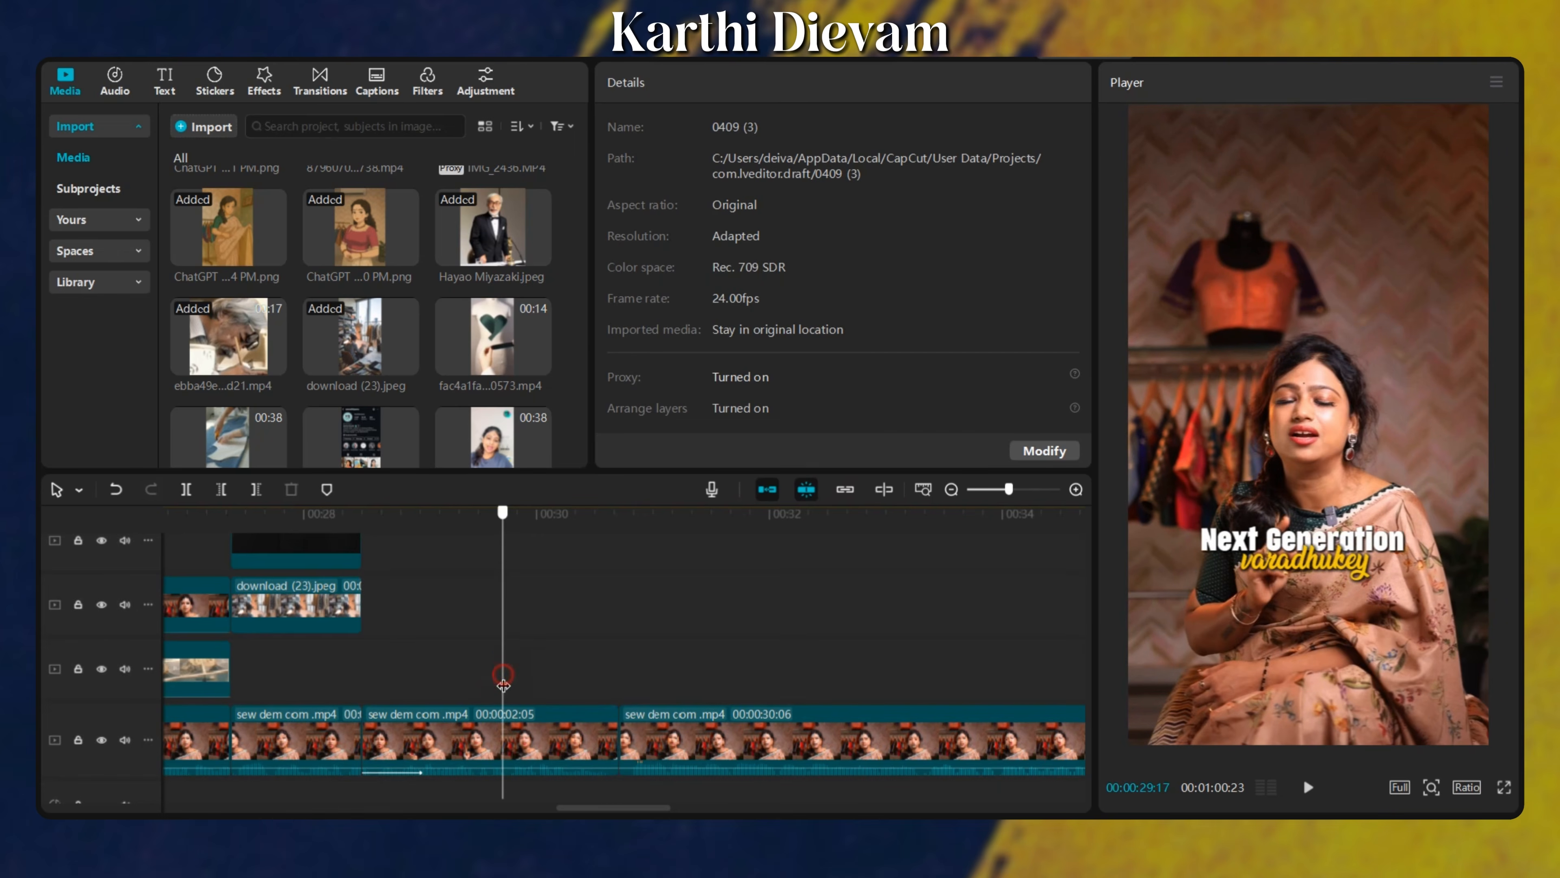
Keyframe the 00:00:02:05 talking-head clip's transform at 00:00:29:18 with 100% scale, and set its scale to 110% at 00:00:30:04.
click(510, 749)
click(655, 124)
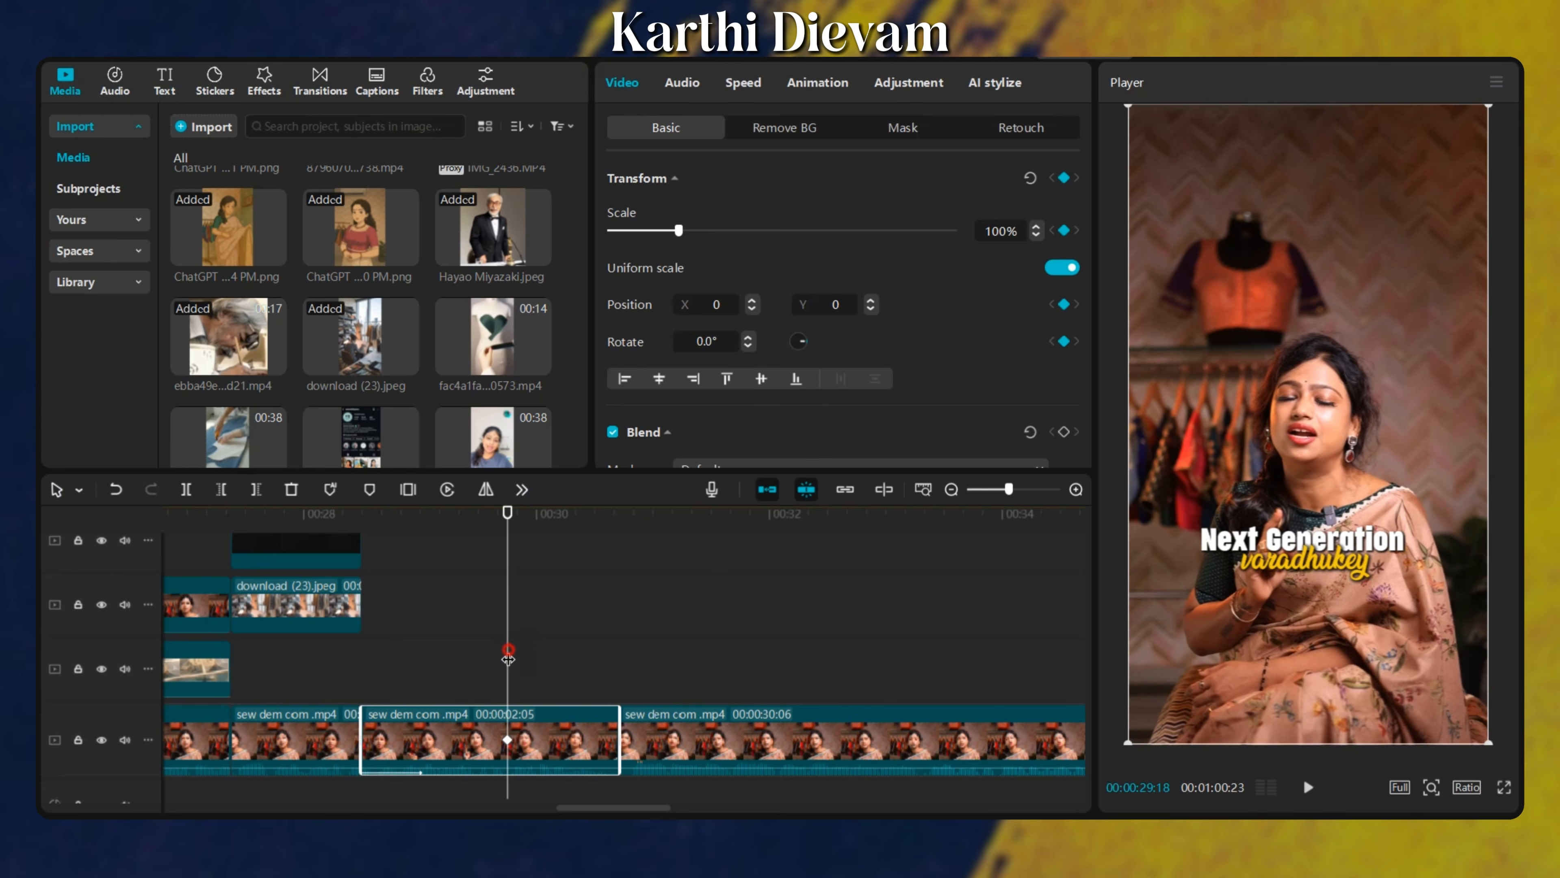
drag(508, 659, 555, 701)
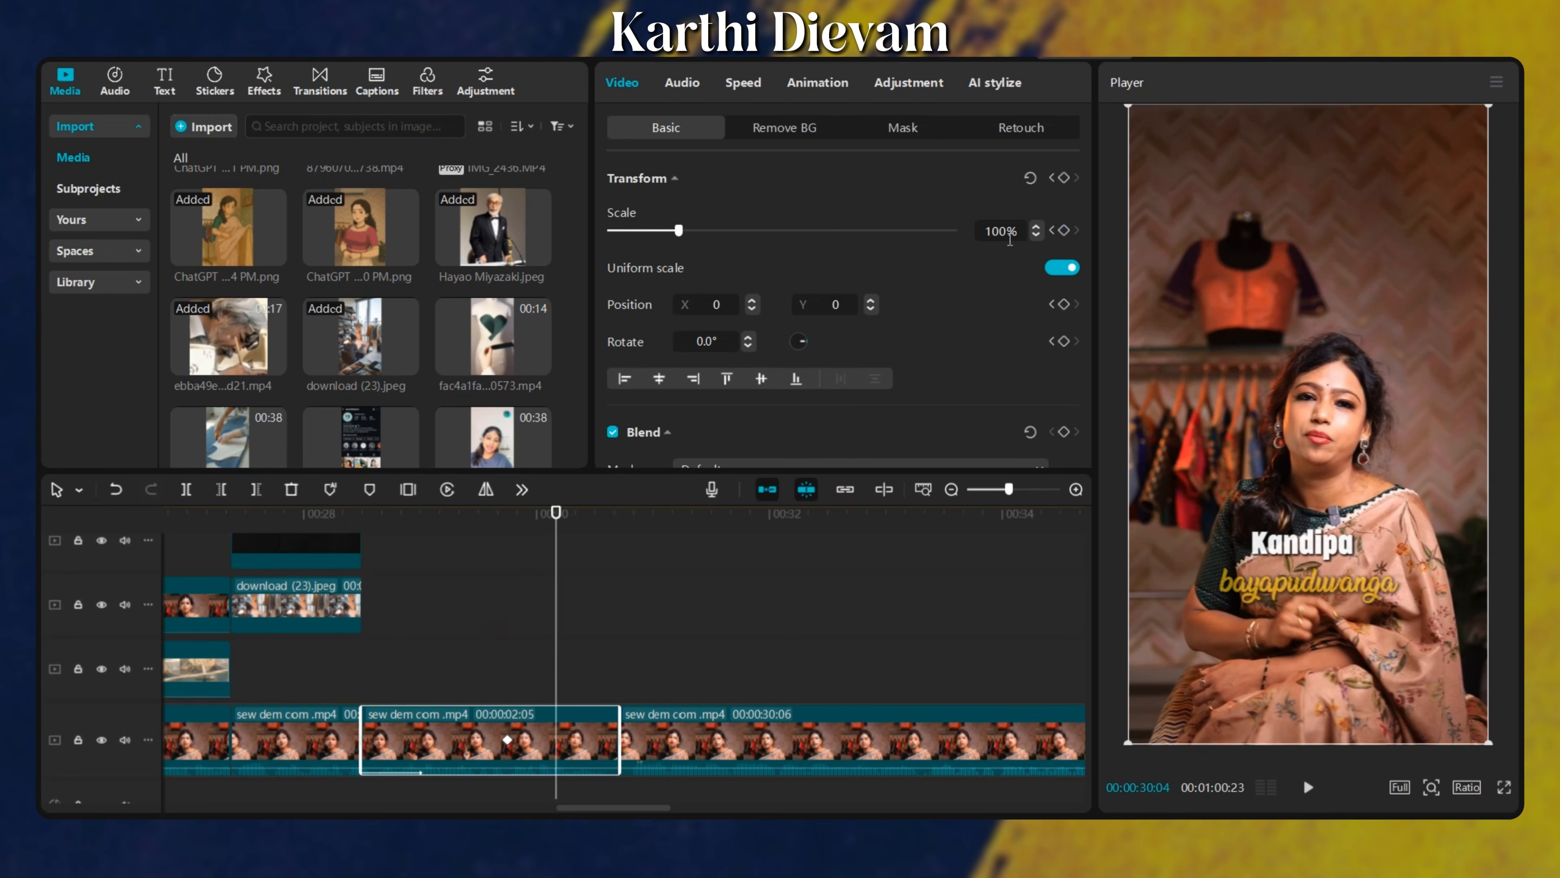
text(110)
key(Return)
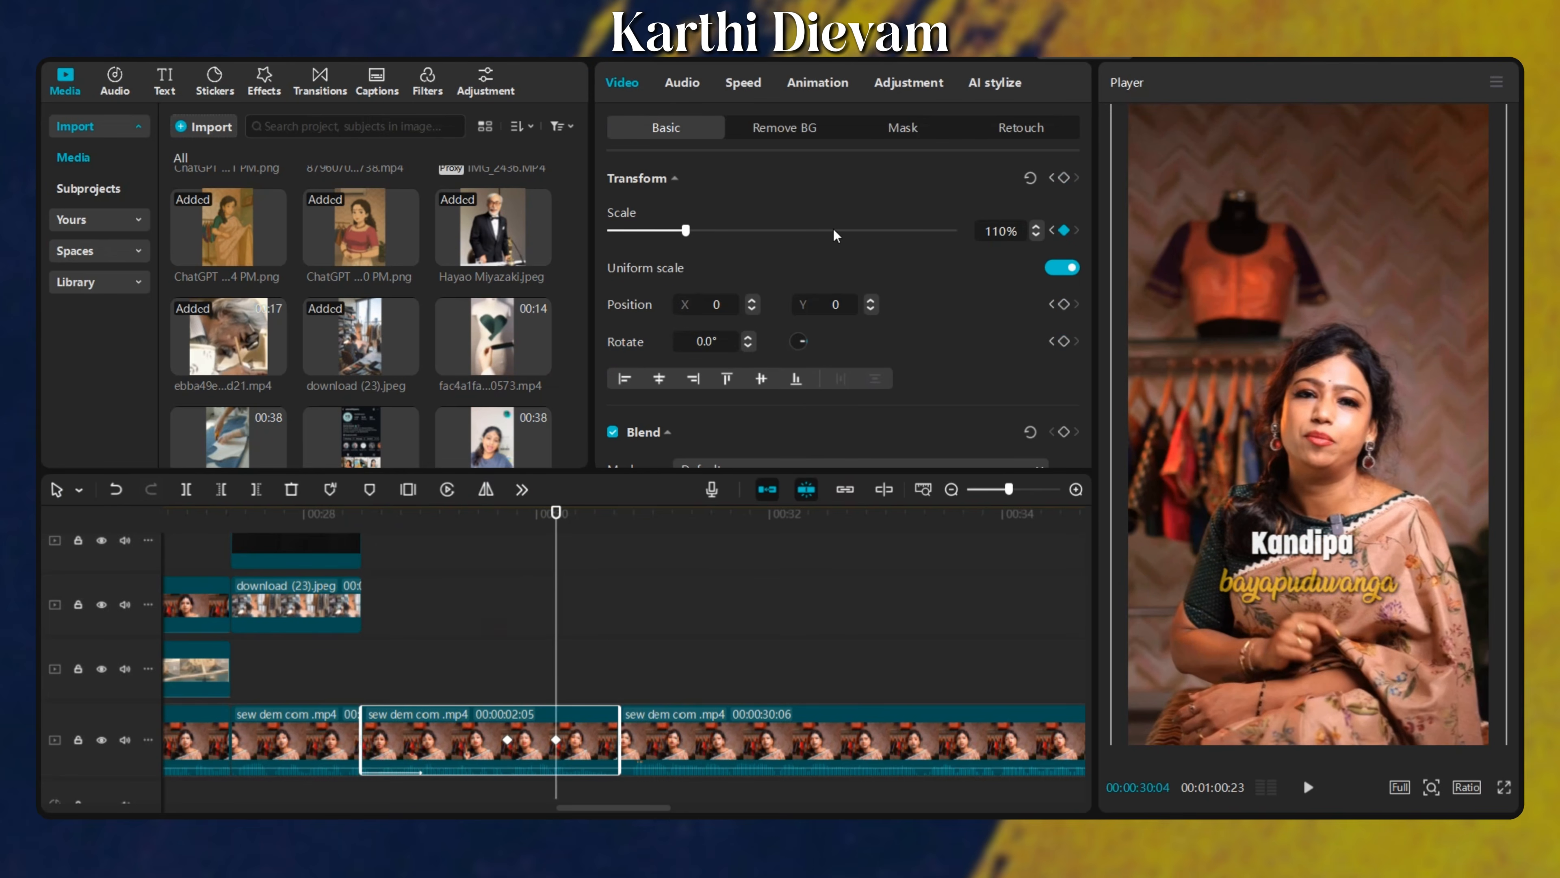
Apply the Cubic Out curve between the clip's two scale keyframes and play back the zoom up to the cut.
scroll(533, 635, up, 1)
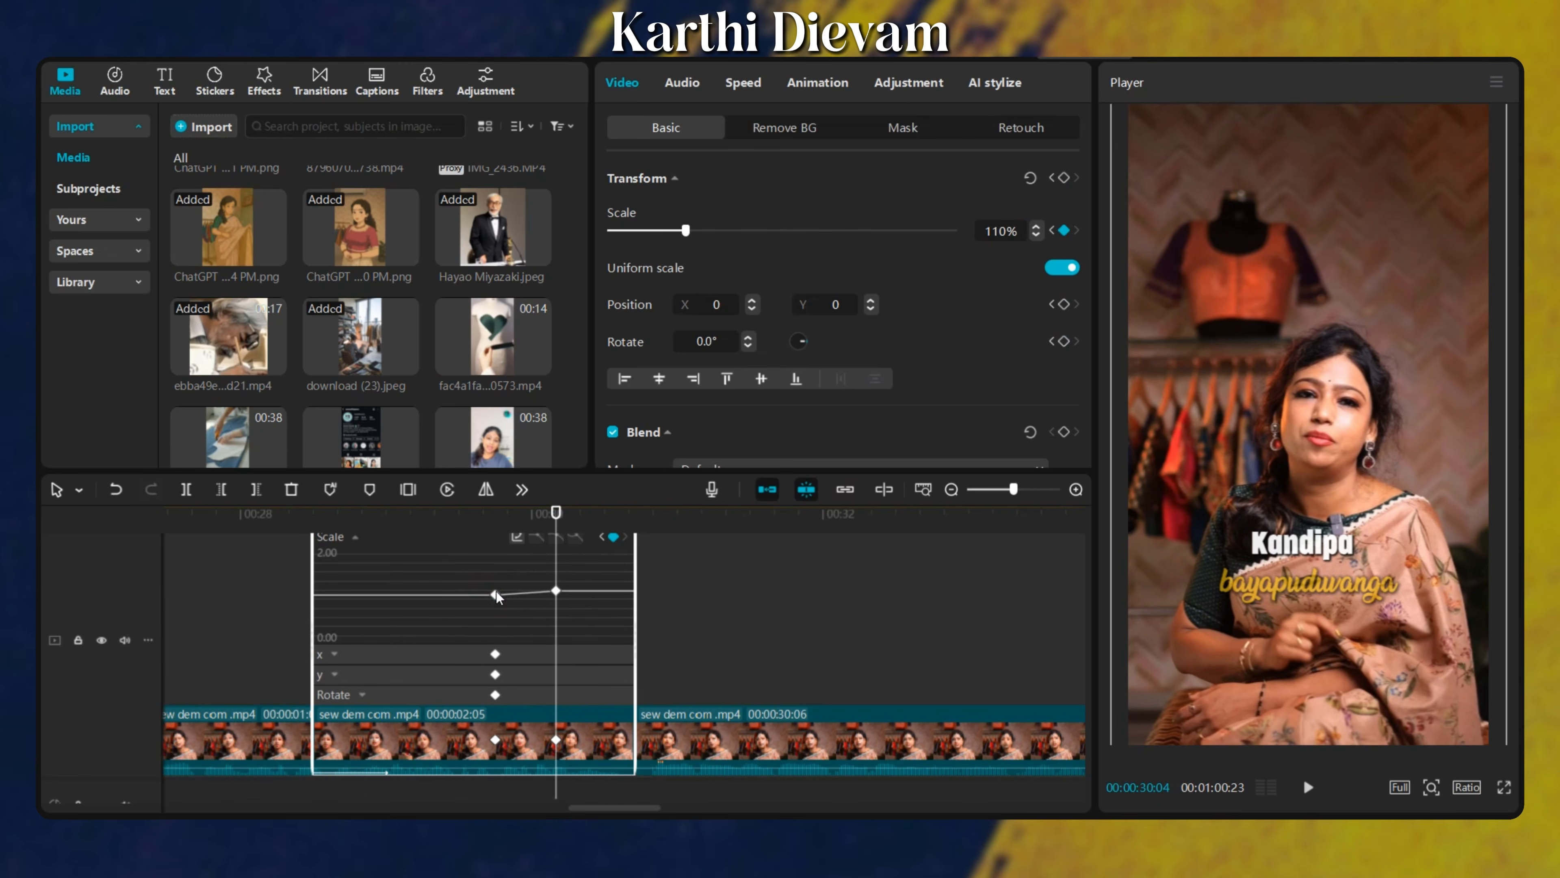
click(517, 538)
click(732, 665)
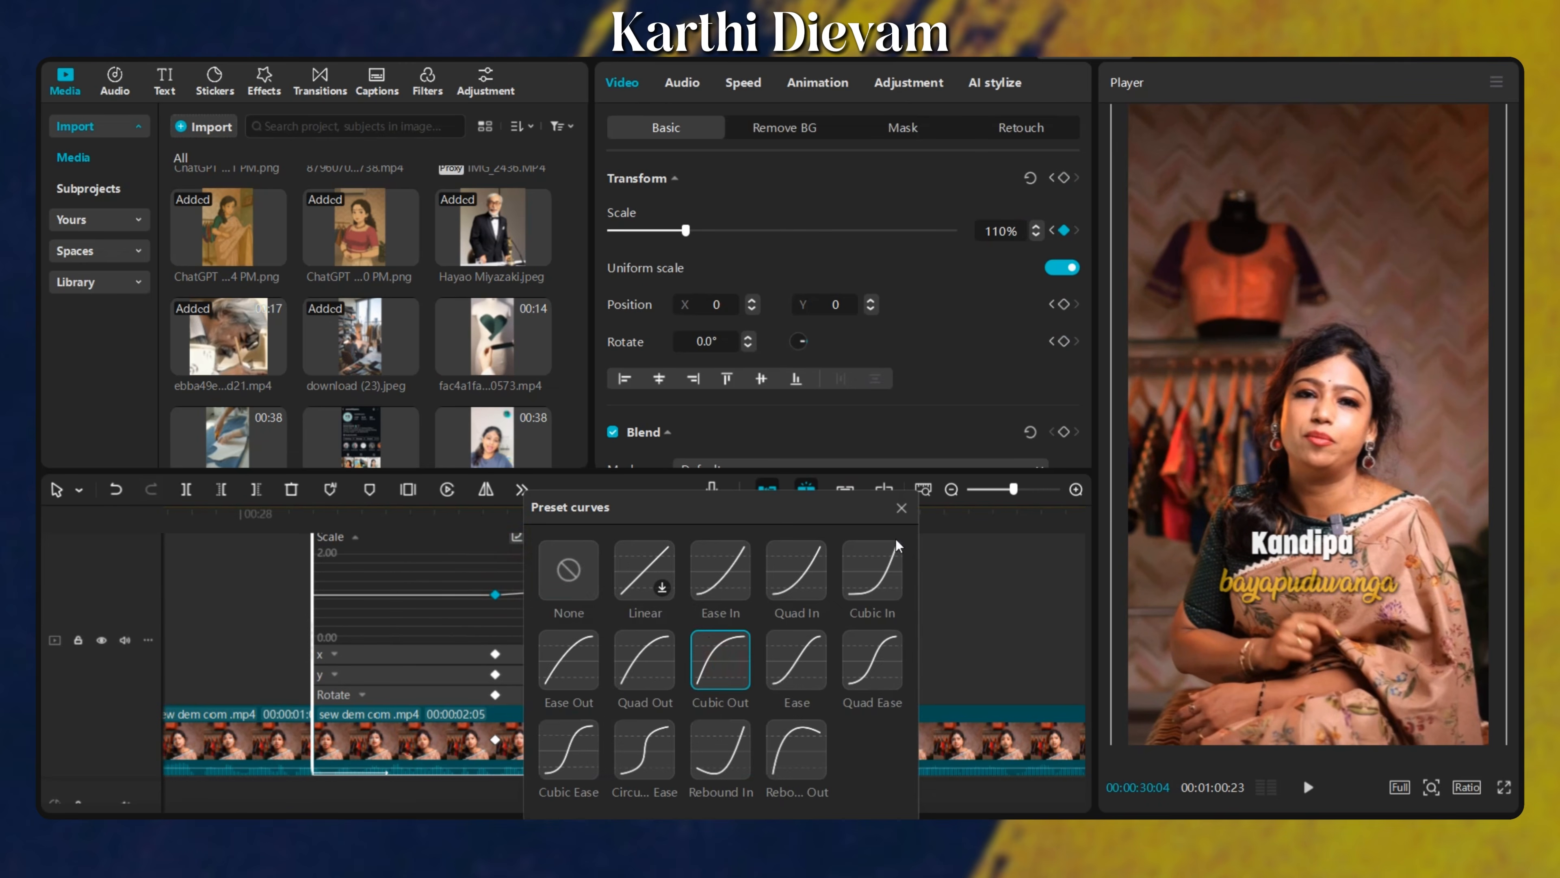
click(899, 516)
click(478, 633)
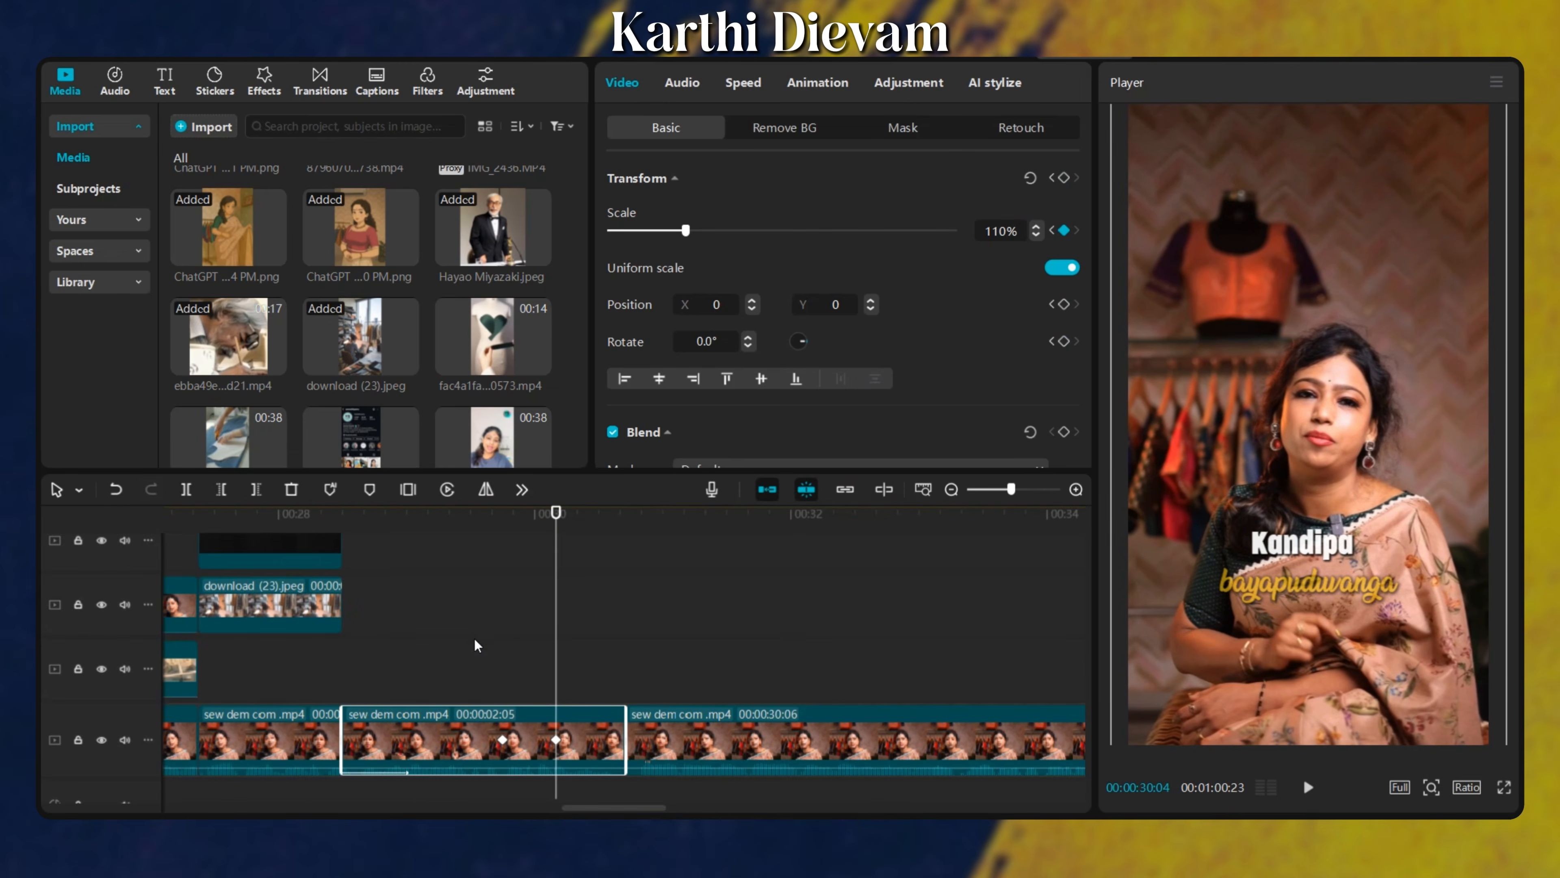
click(444, 641)
key(space)
scroll(497, 670, up, 3)
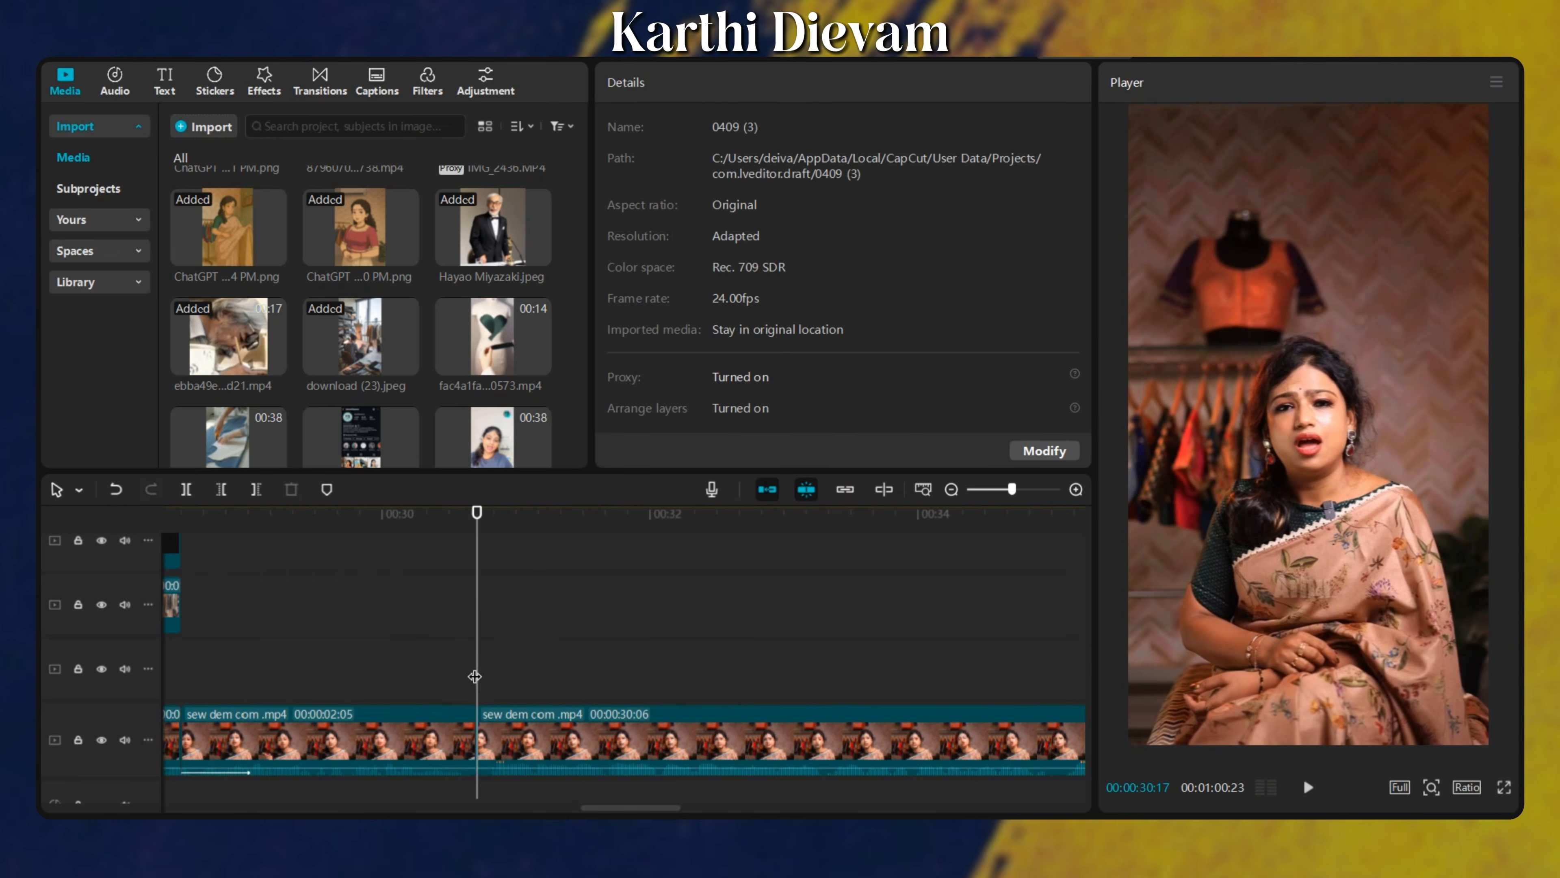
Add the Glare transition from Light Effects at the talking-head cut at 00:00:30:17 and play back the following section.
scroll(393, 661, down, 2)
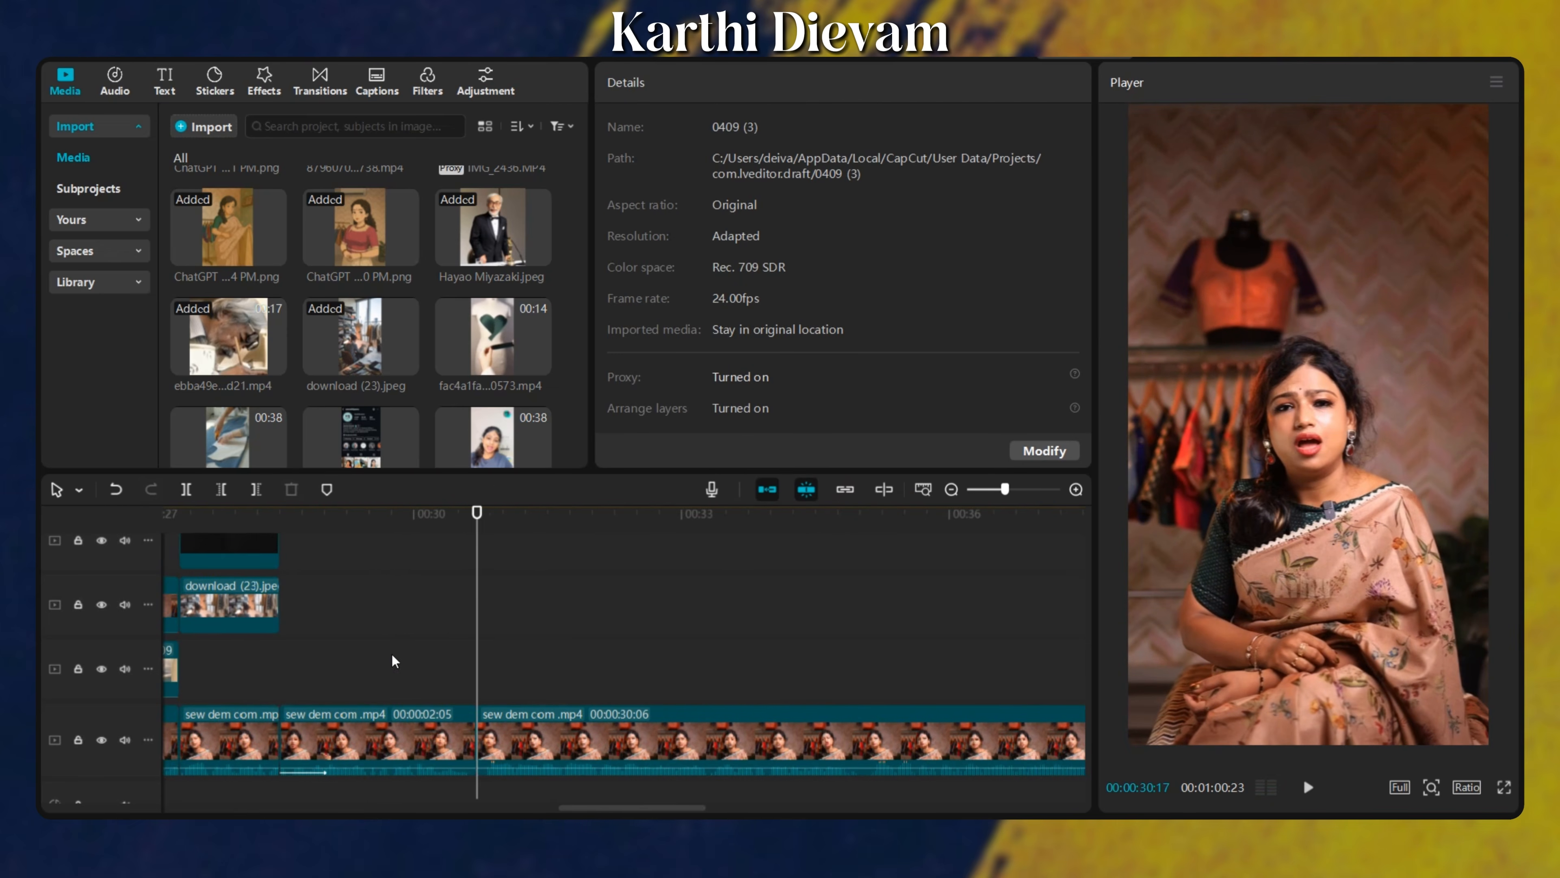
click(341, 87)
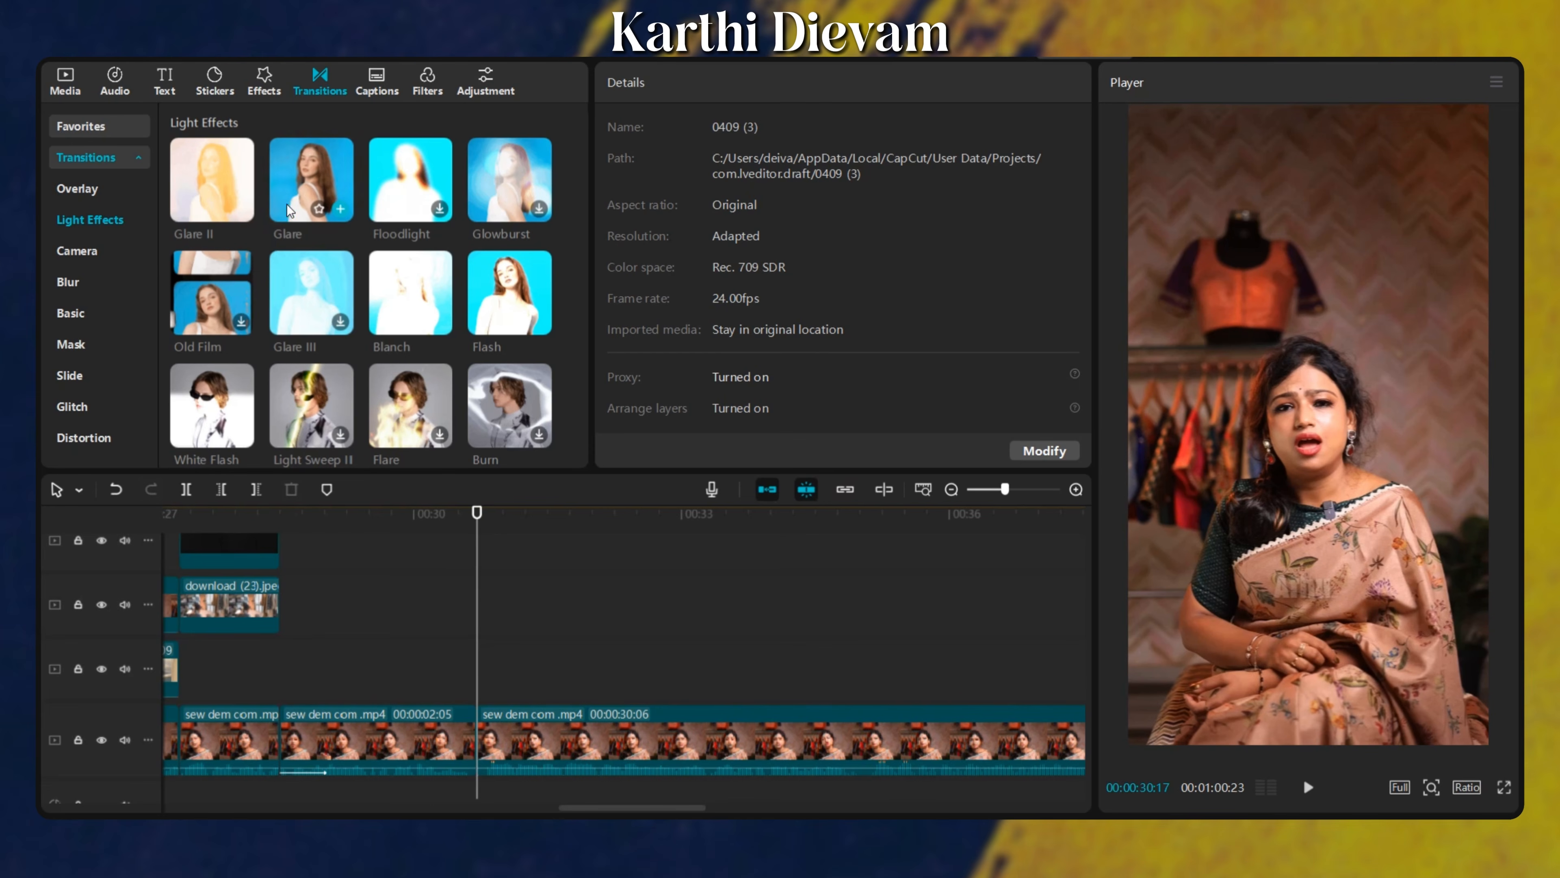
drag(284, 192, 467, 705)
click(411, 541)
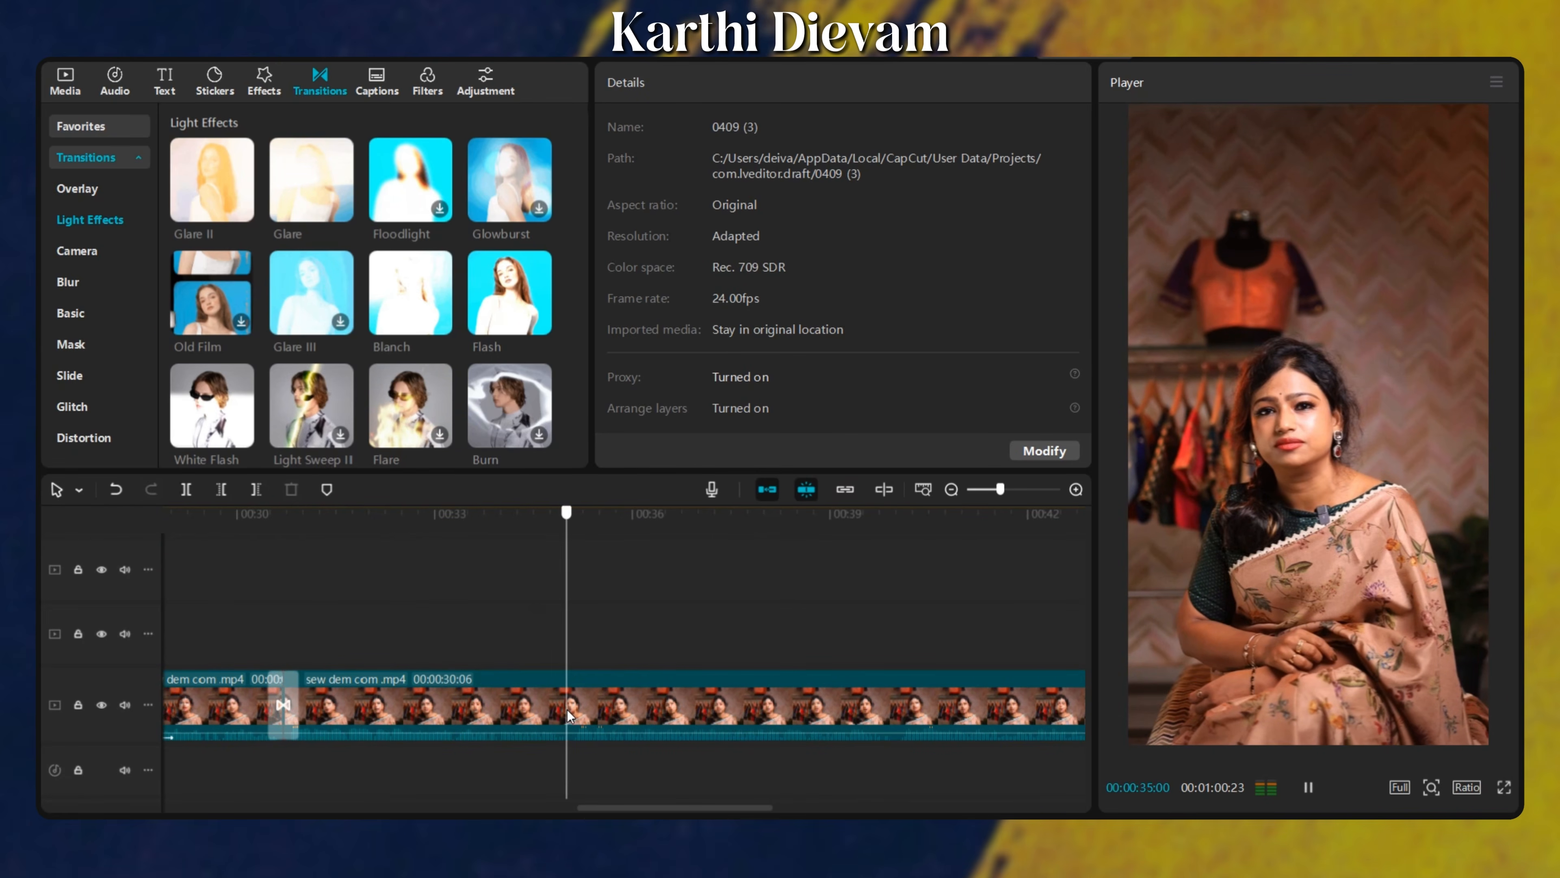
Split the talking-head clip after the Glare transition at 00:00:35:01, leaving pieces of 00:00:04:08 and 00:00:25:22.
click(520, 696)
key(ctrl+b)
click(439, 621)
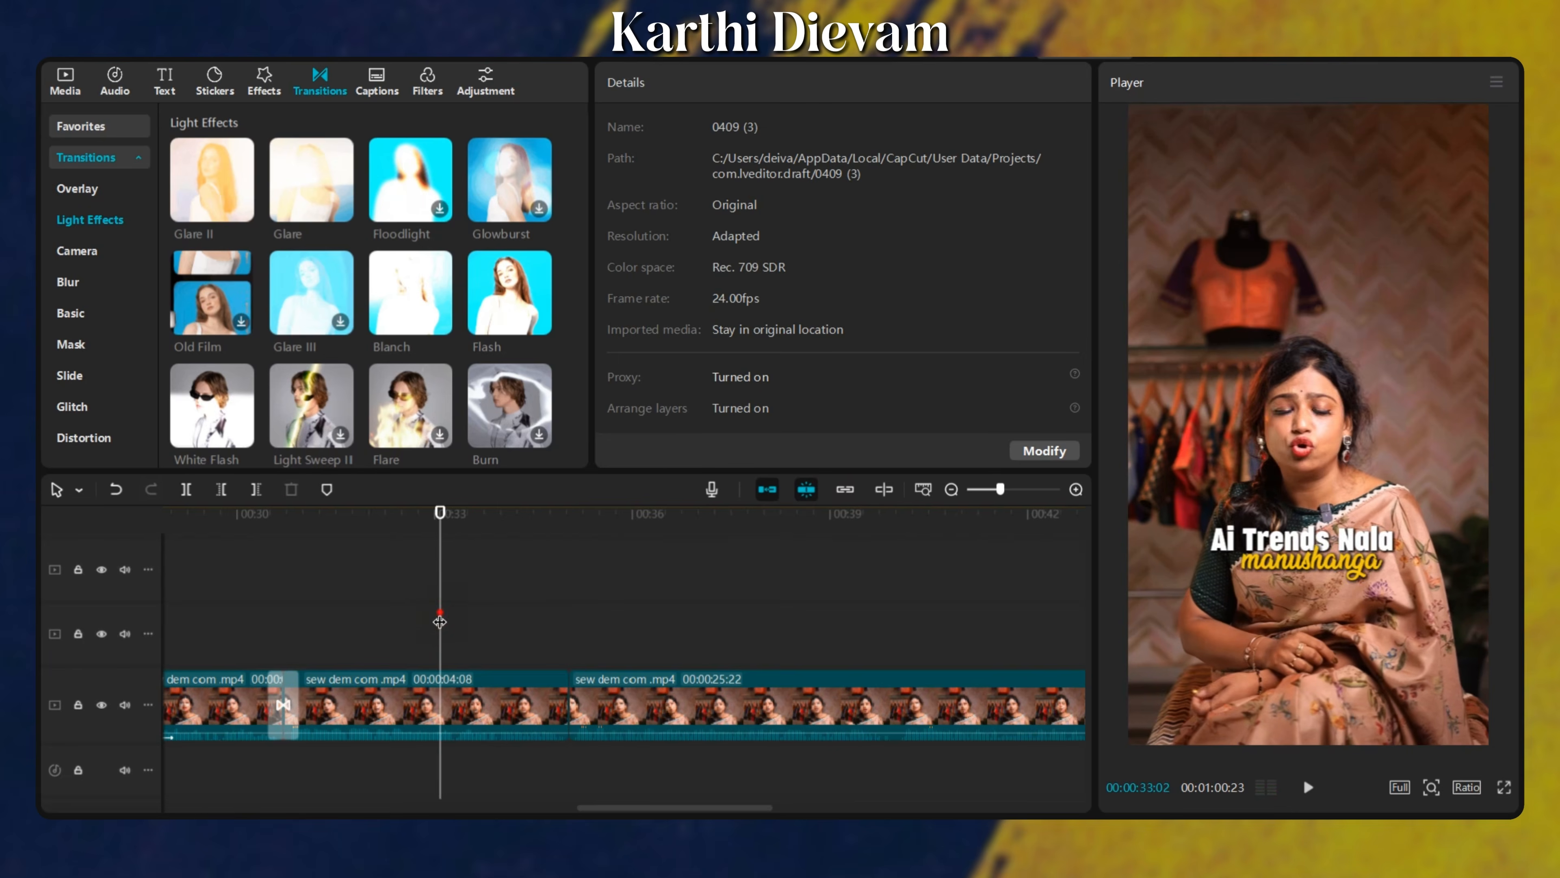
Keyframe the 00:00:04:08 clip's transform at 00:00:30:19 with 100% scale, and set its scale to 110% at 00:00:34:22.
drag(440, 622, 290, 762)
click(357, 706)
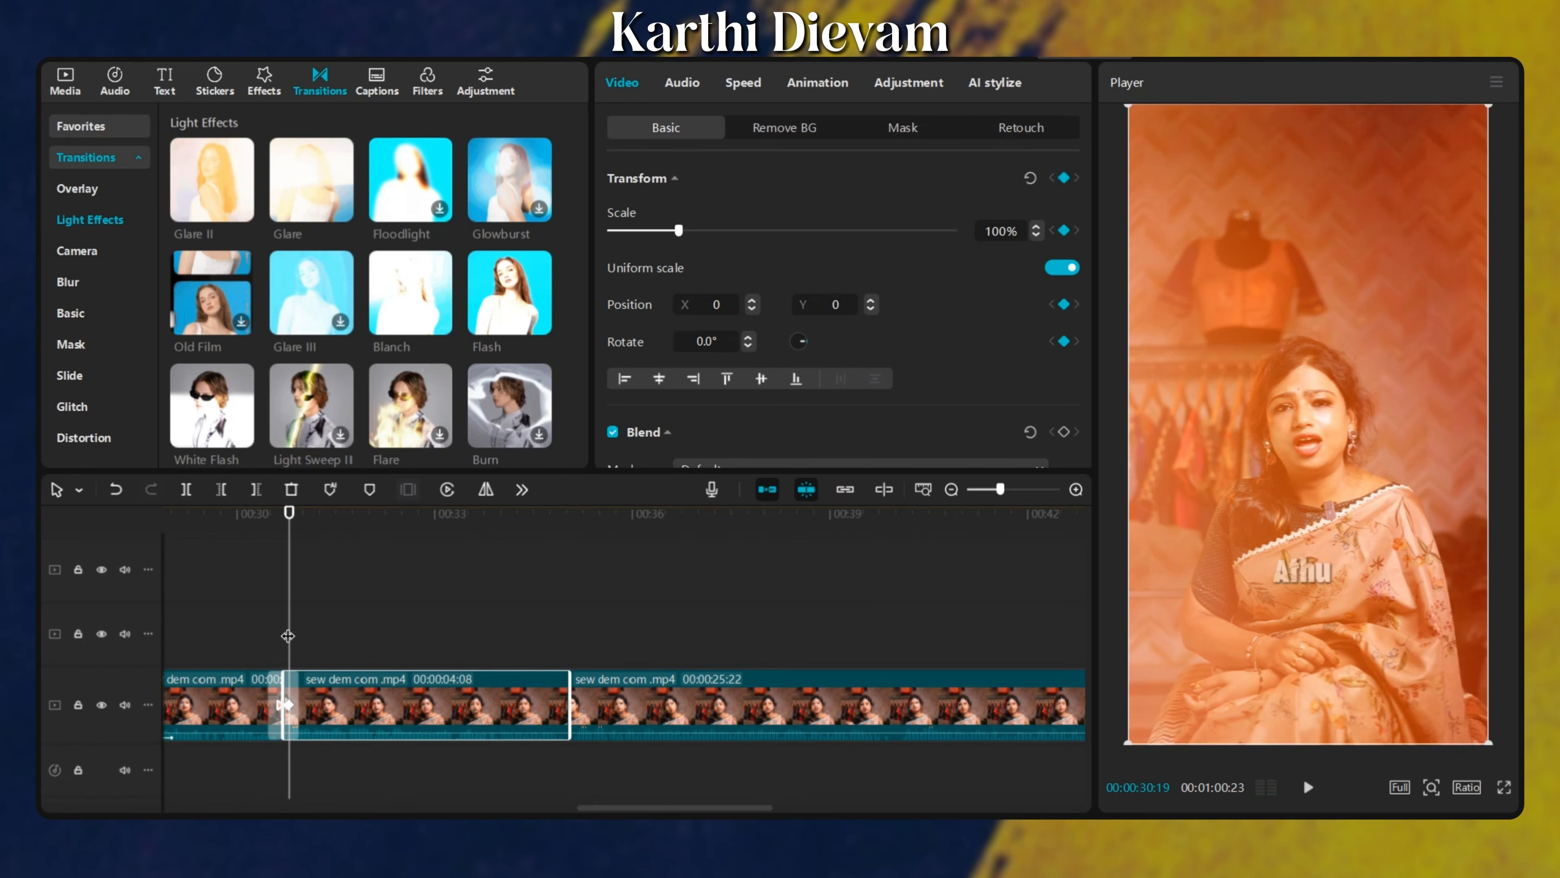
drag(288, 635, 561, 636)
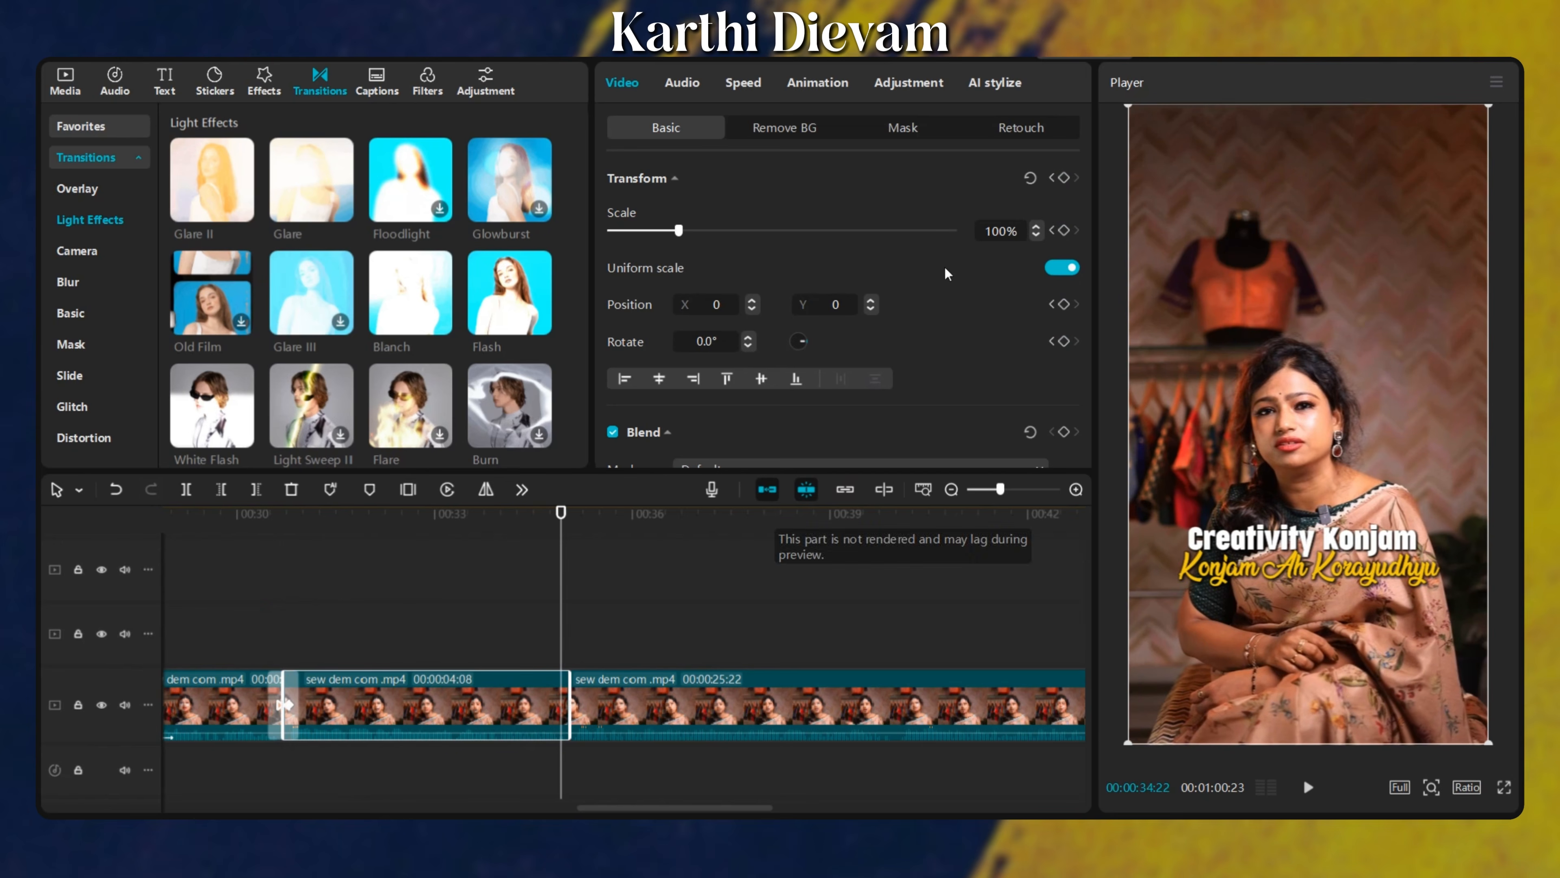
text(110)
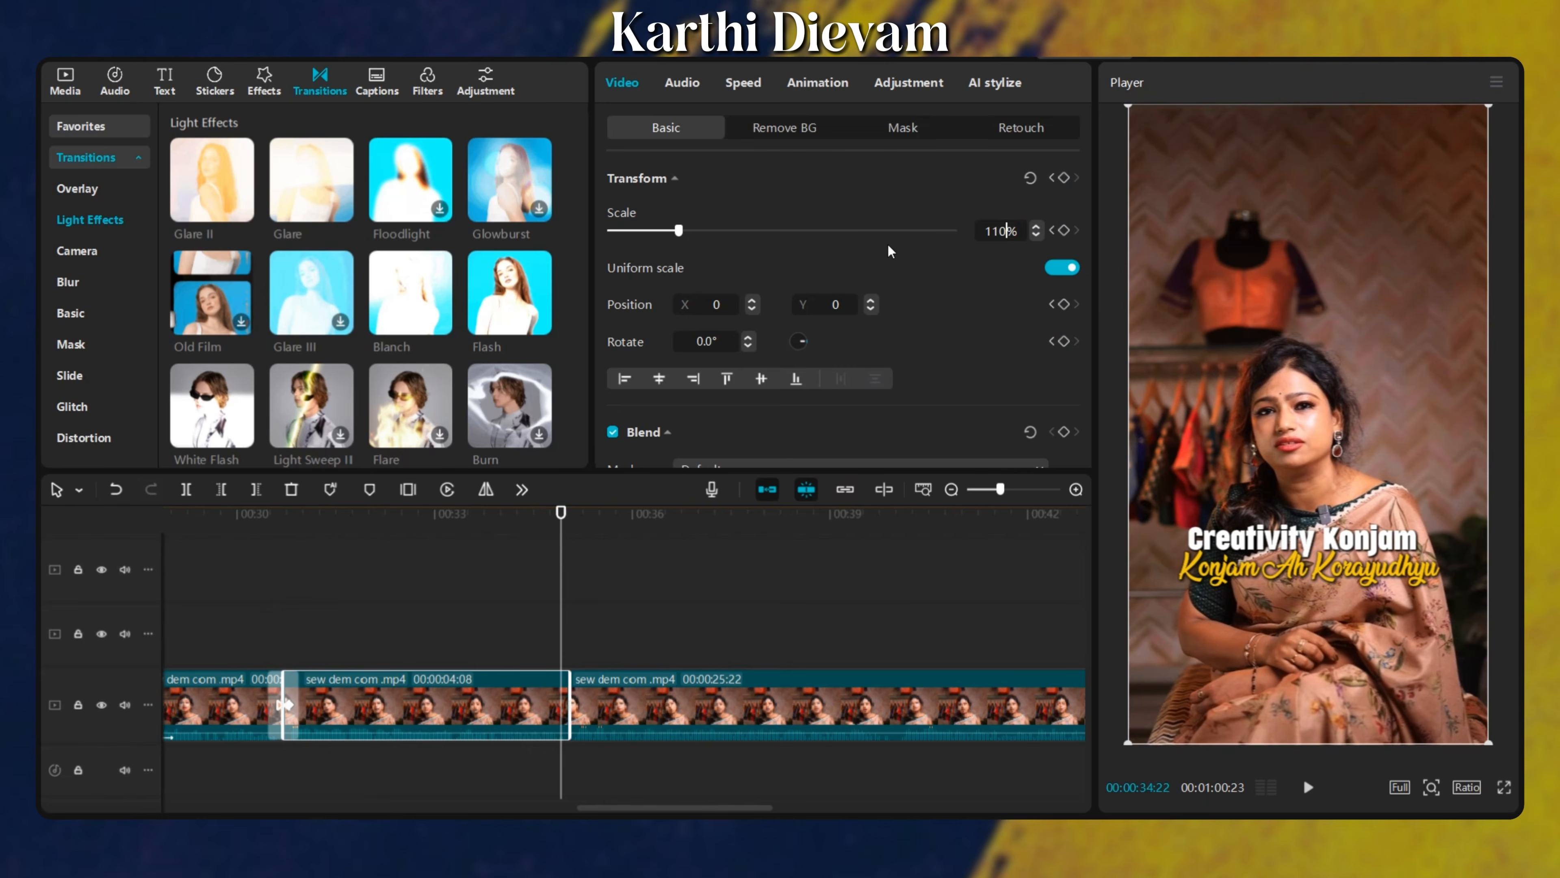
key(Return)
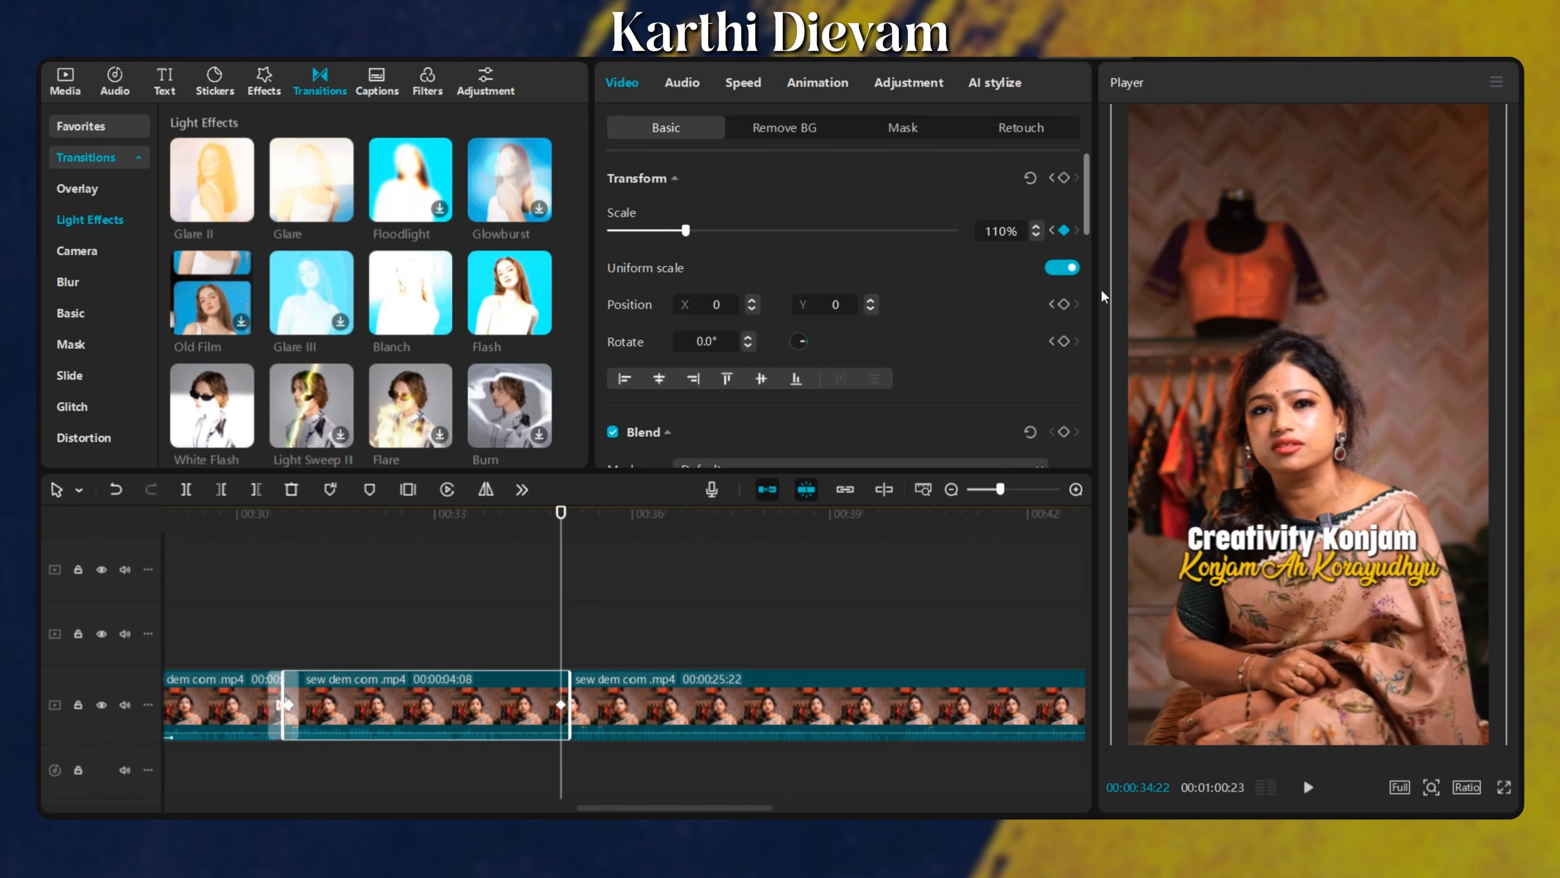
Play back the slow zoom and split the next talking-head clip into pieces of 00:00:02:16 and 00:00:23:06.
click(266, 593)
key(space)
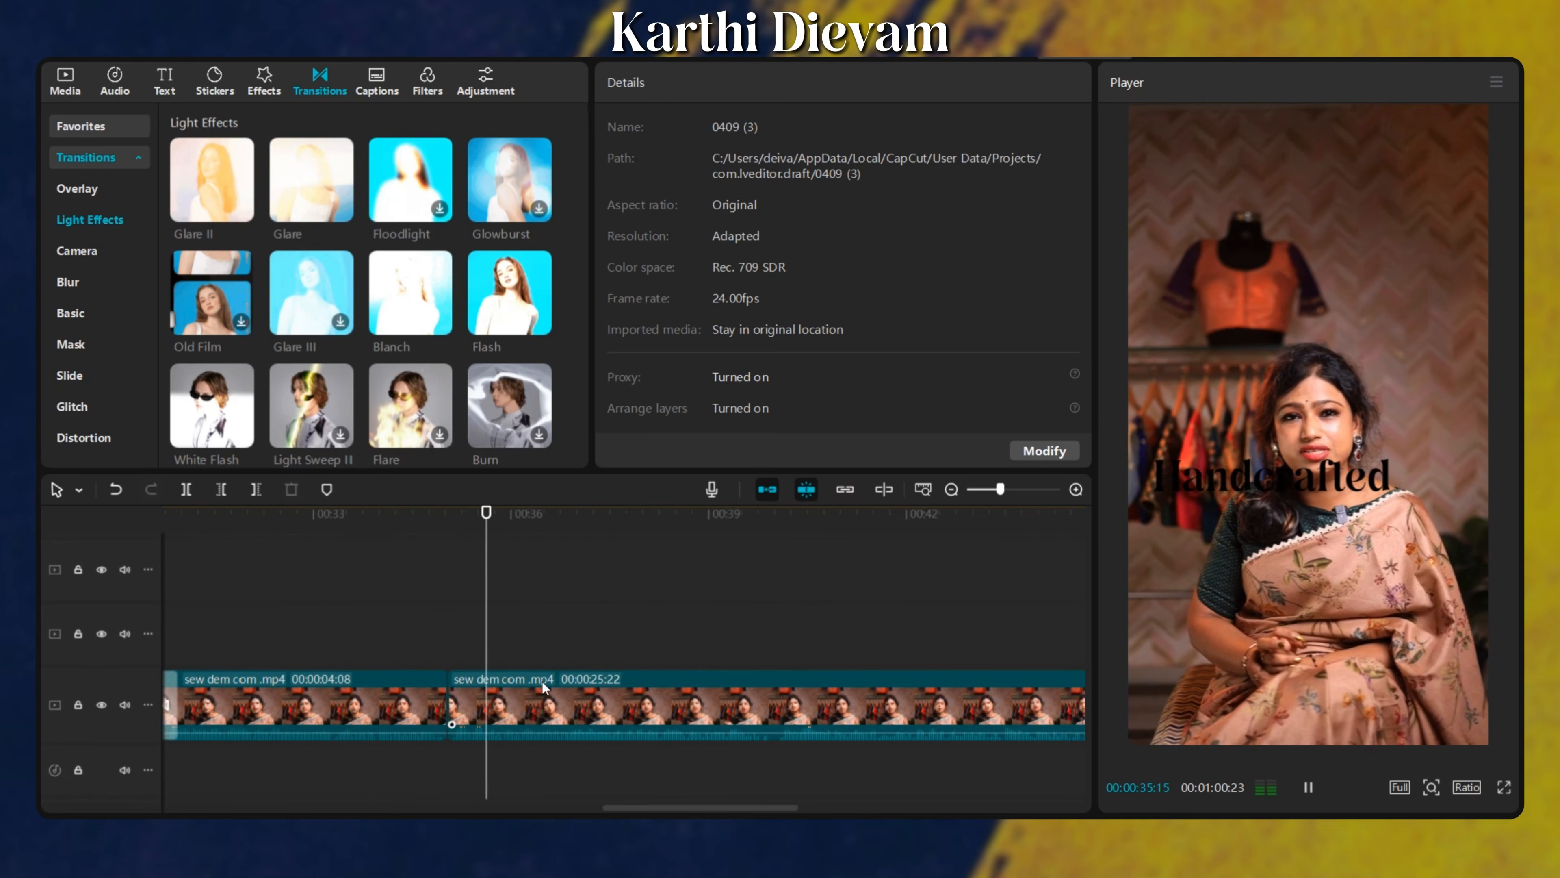
scroll(547, 683, up, 2)
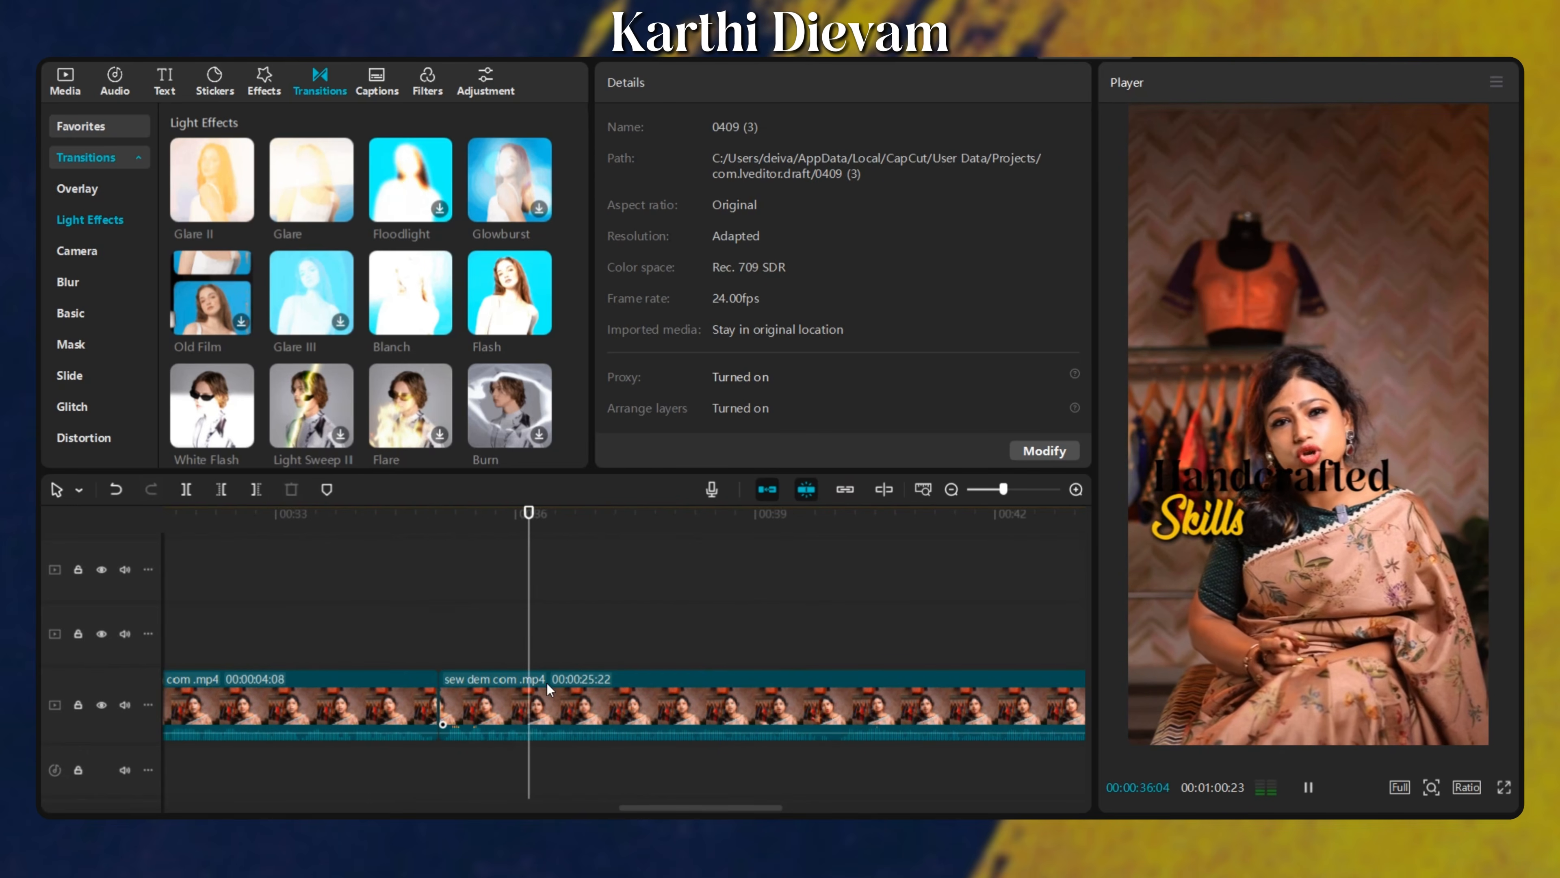
key(space)
key(ctrl+b)
scroll(640, 700, up, 3)
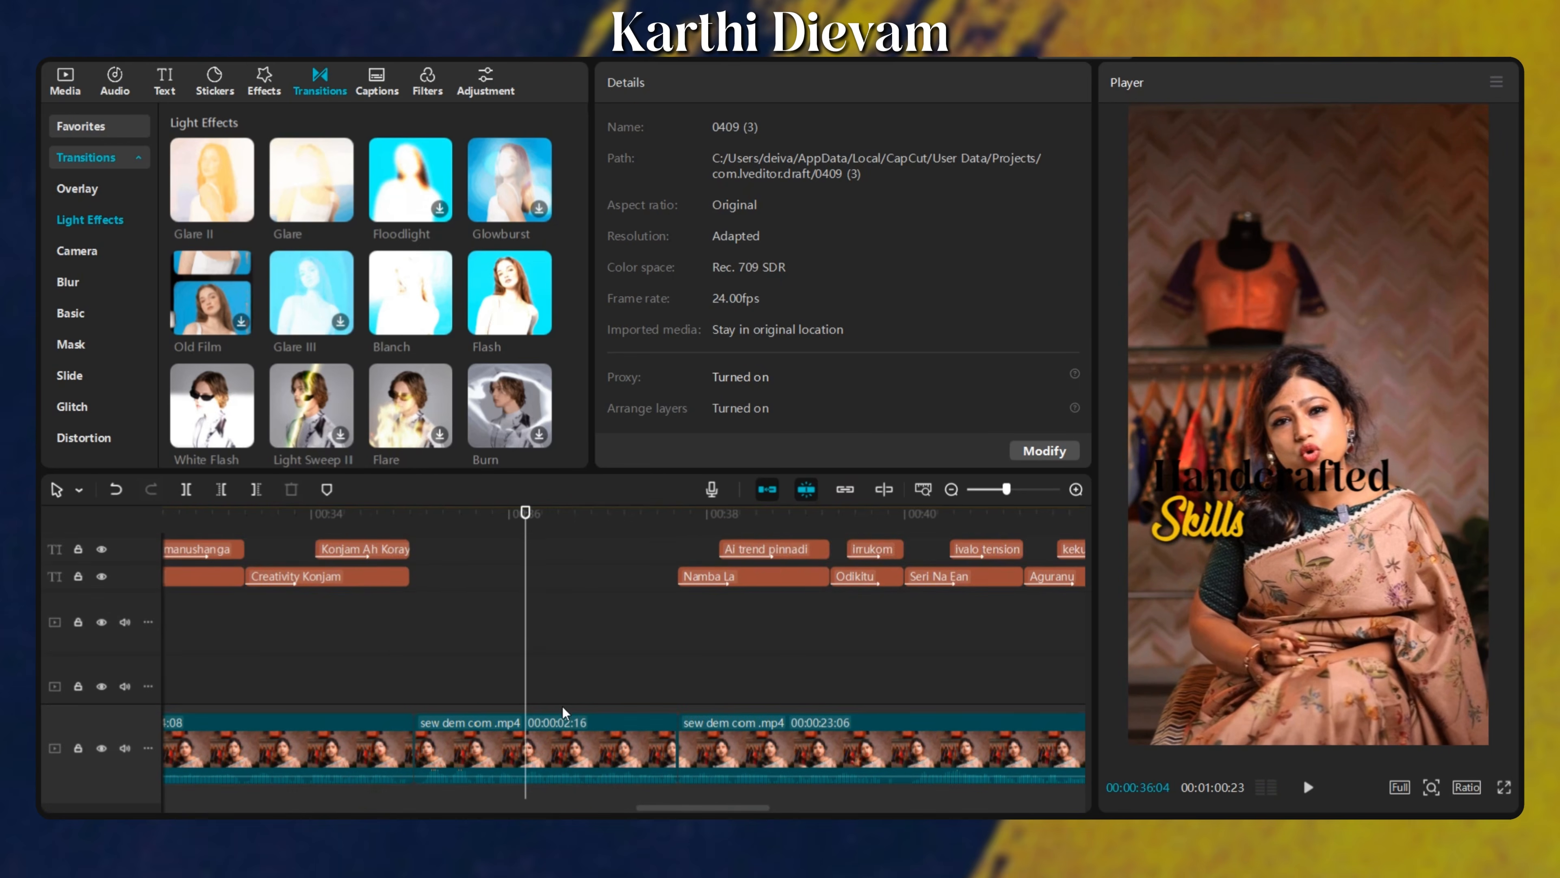
scroll(556, 768, down, 3)
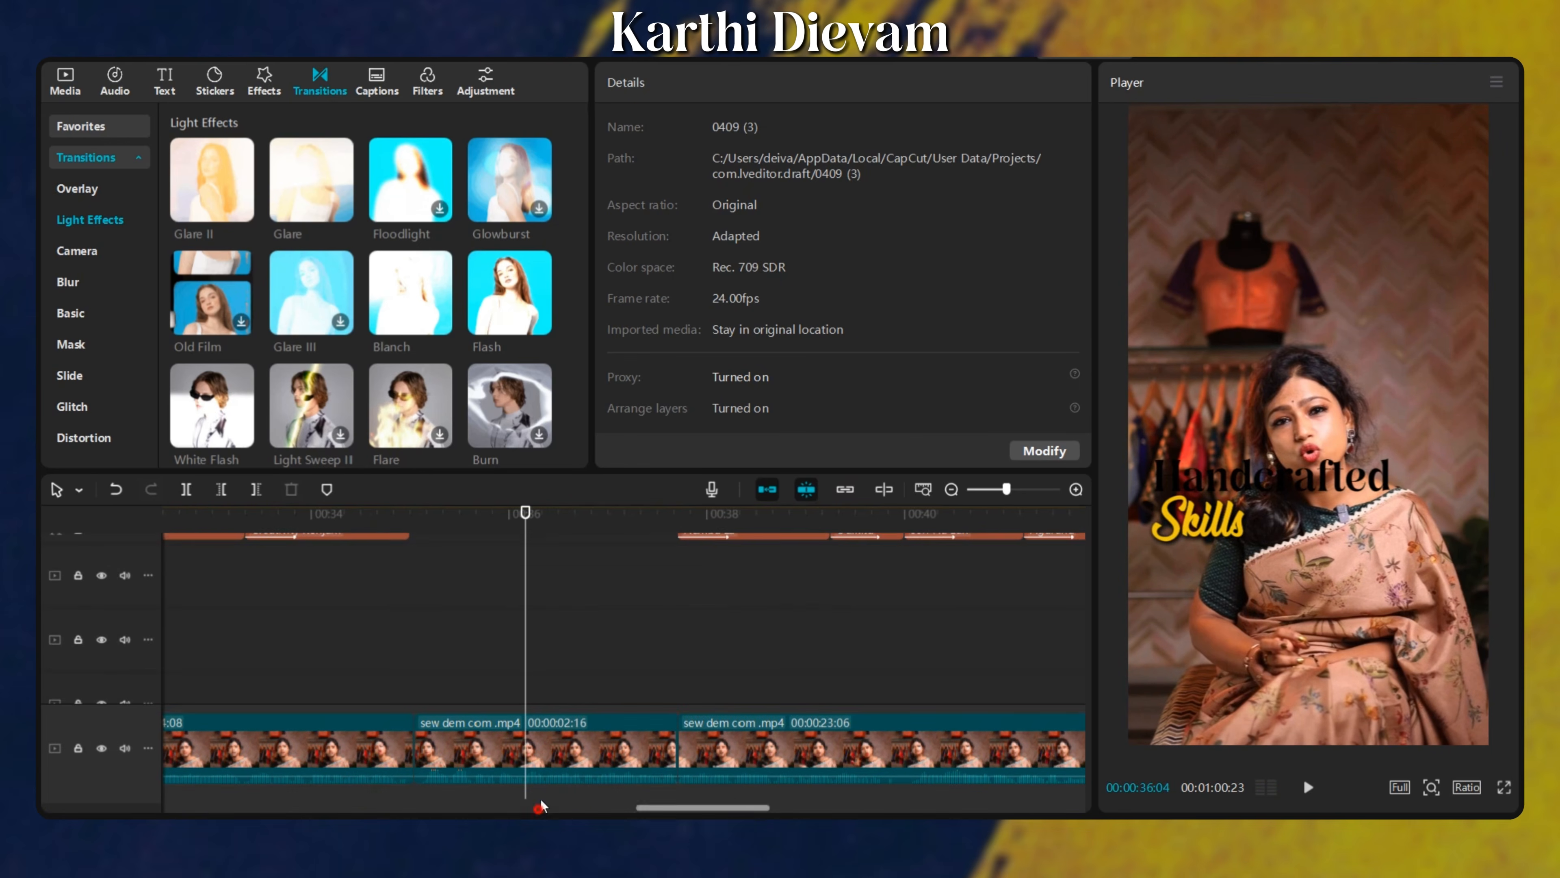
click(541, 808)
drag(584, 809, 775, 813)
scroll(773, 813, left, 6)
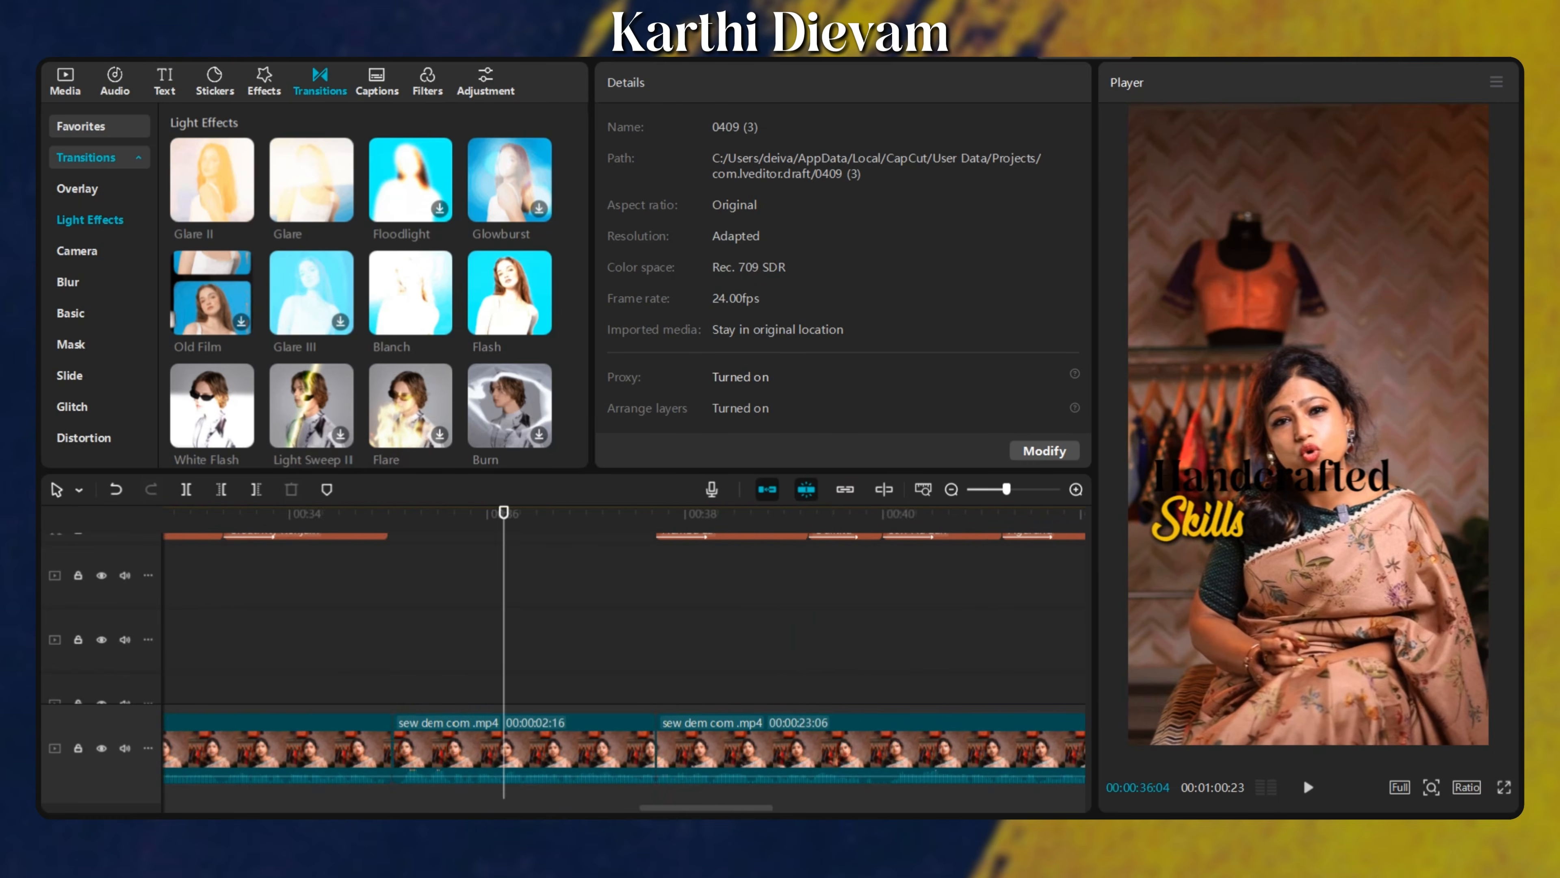
scroll(775, 670, down, 3)
click(798, 661)
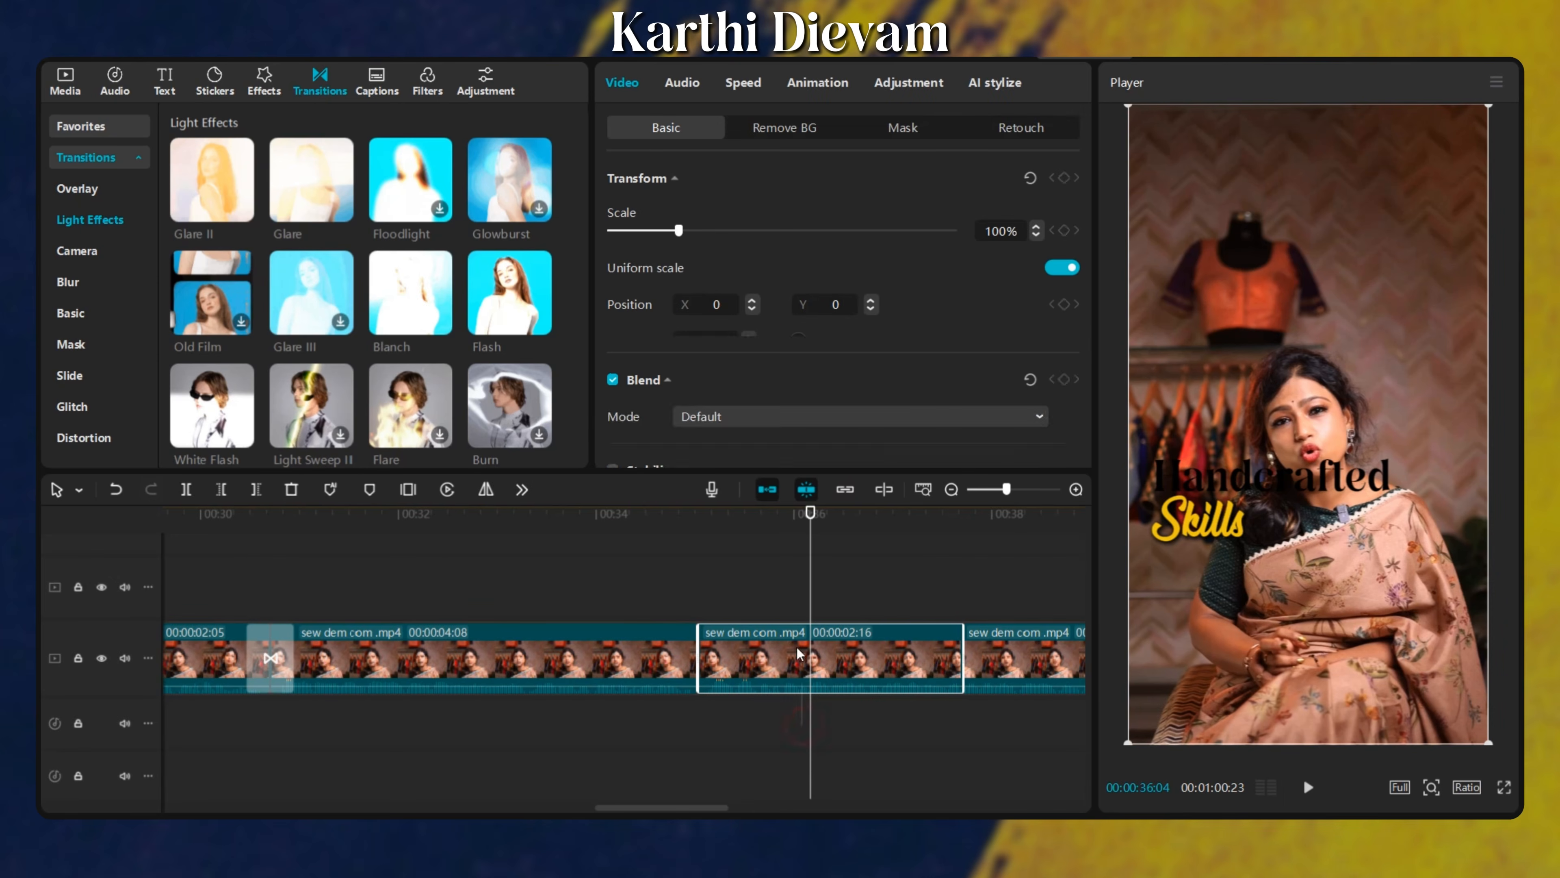
scroll(666, 811, right, 3)
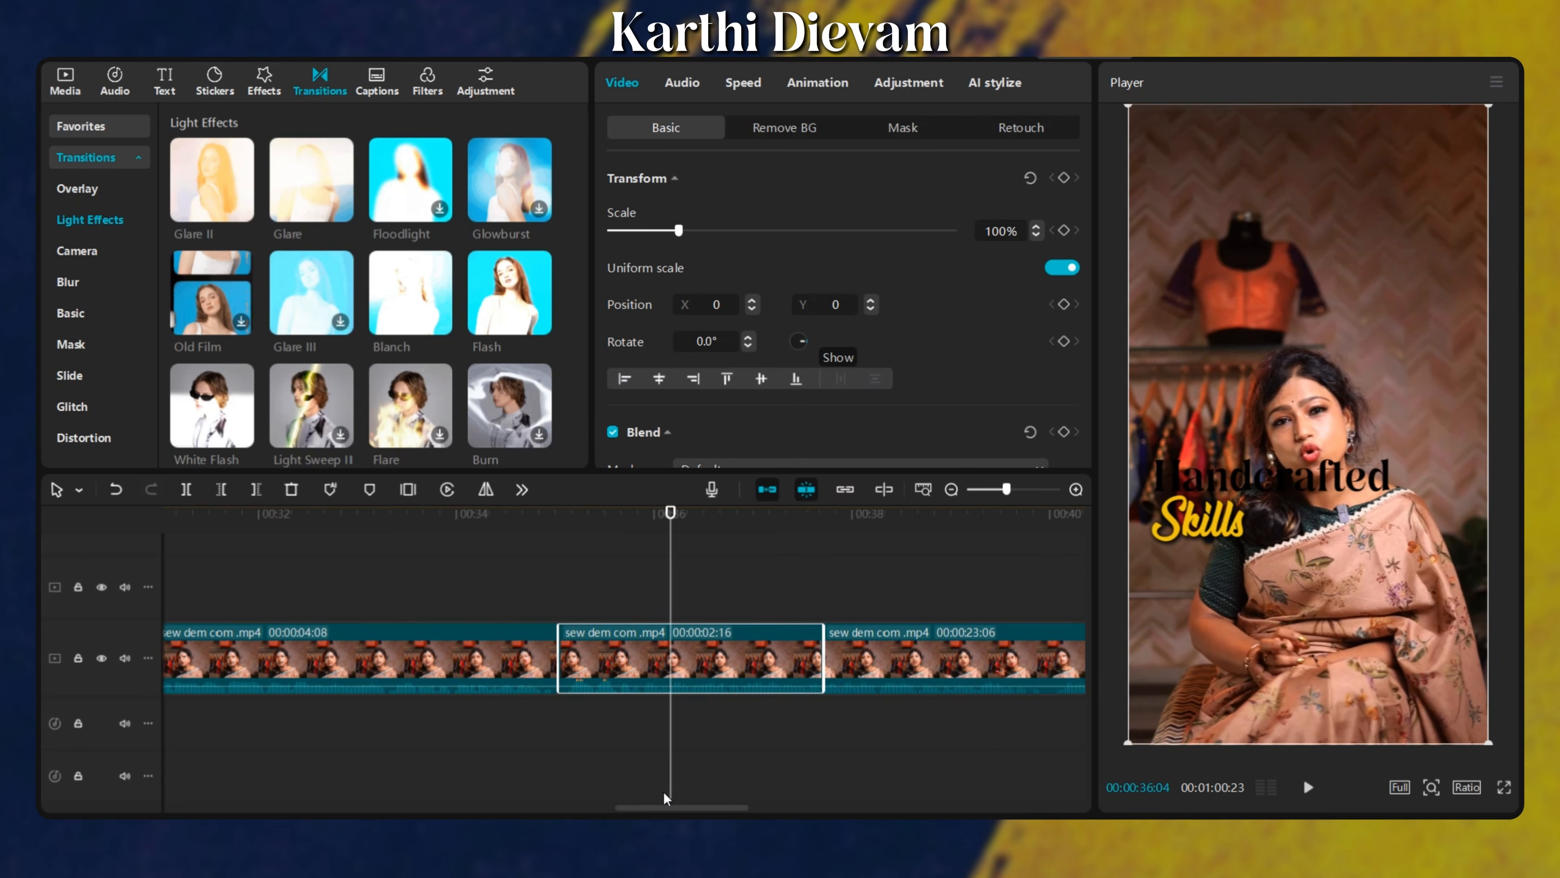
Insert the fabric-cutting video (6238d00ed25ebc301e3e654ca073e914.mp4) above the talking-head clip, starting at 00:00:35:01.
scroll(467, 583, up, 1)
click(464, 564)
click(557, 636)
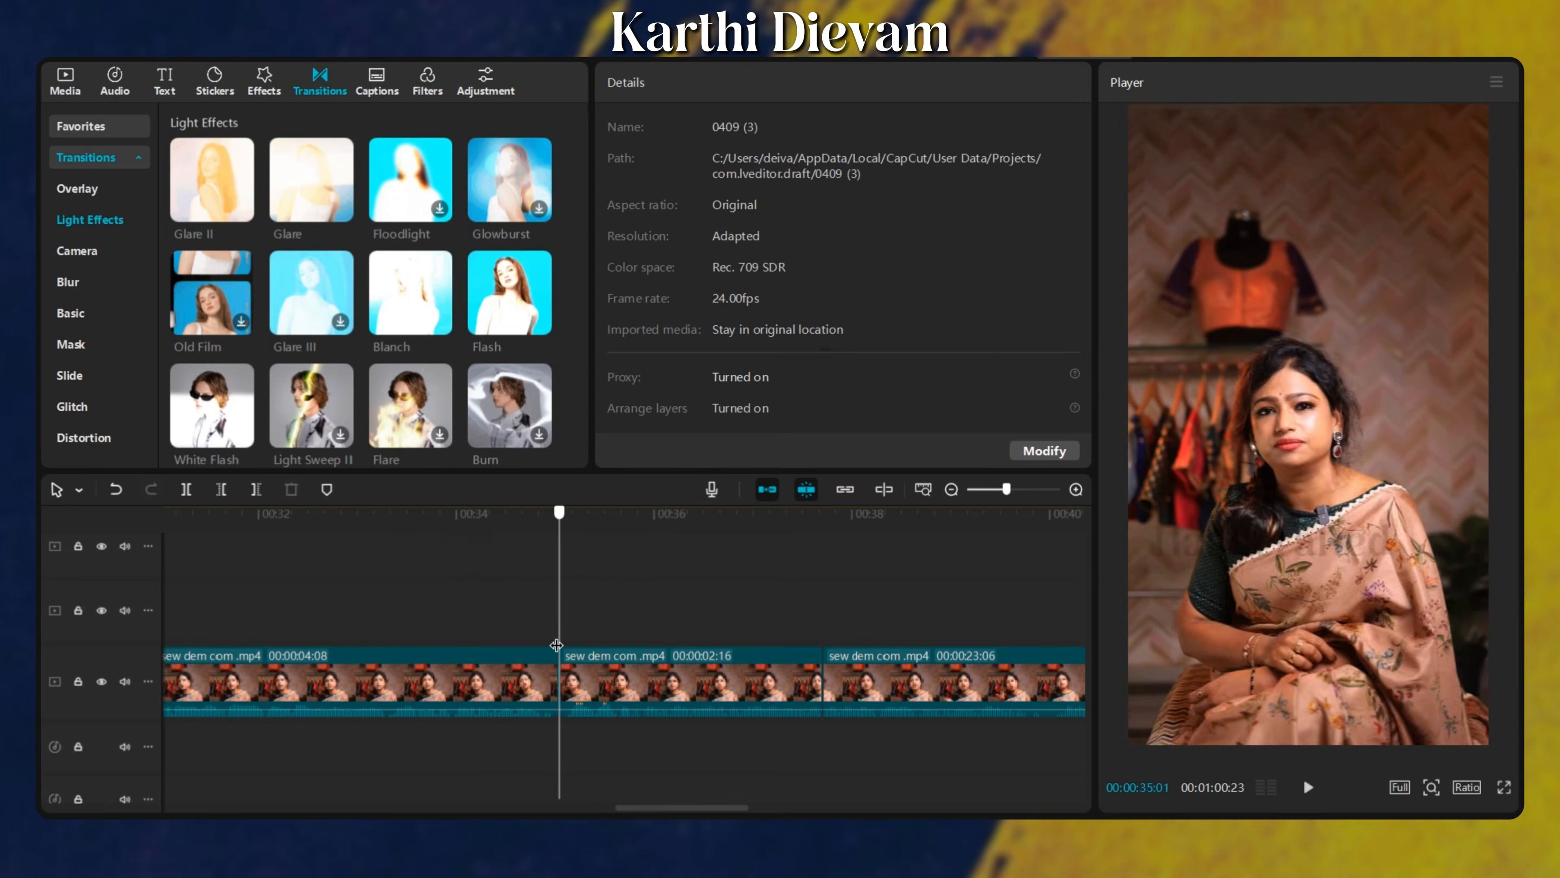
click(64, 80)
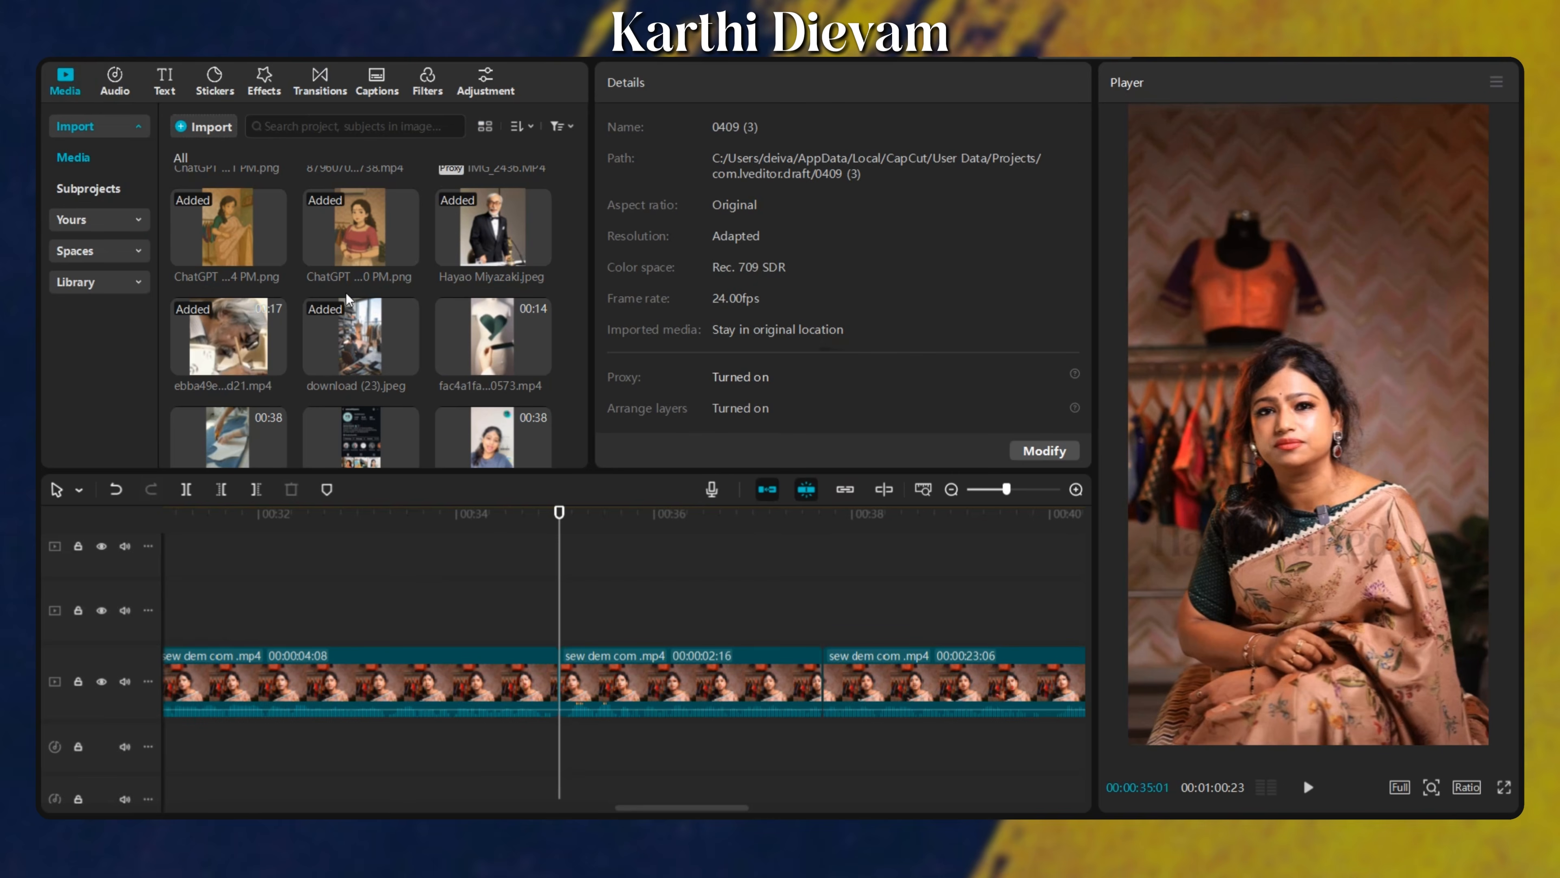
click(203, 435)
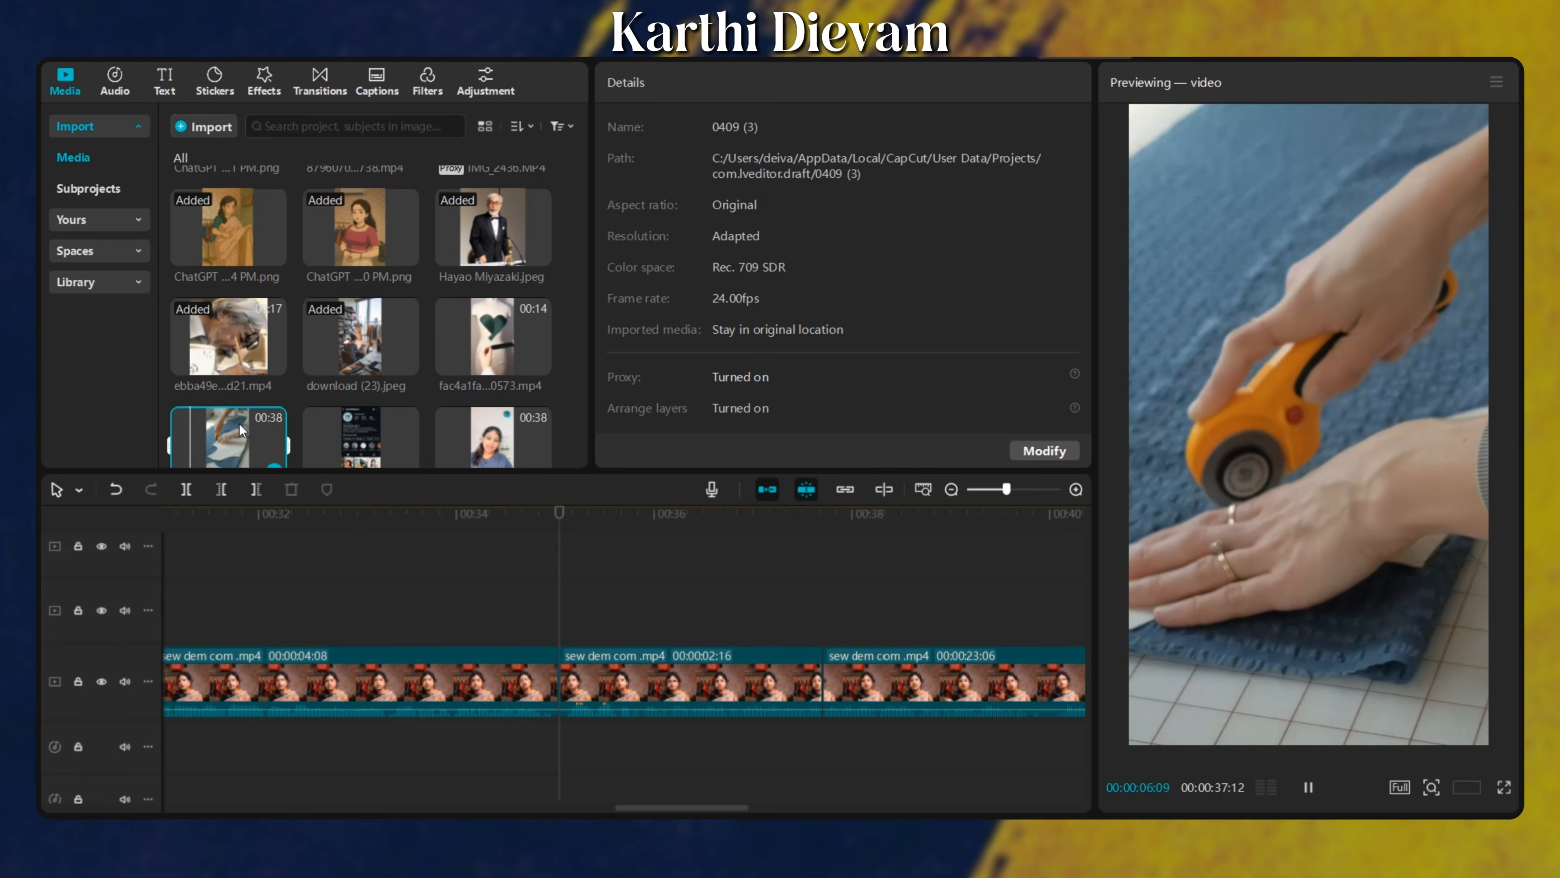
drag(239, 424, 577, 618)
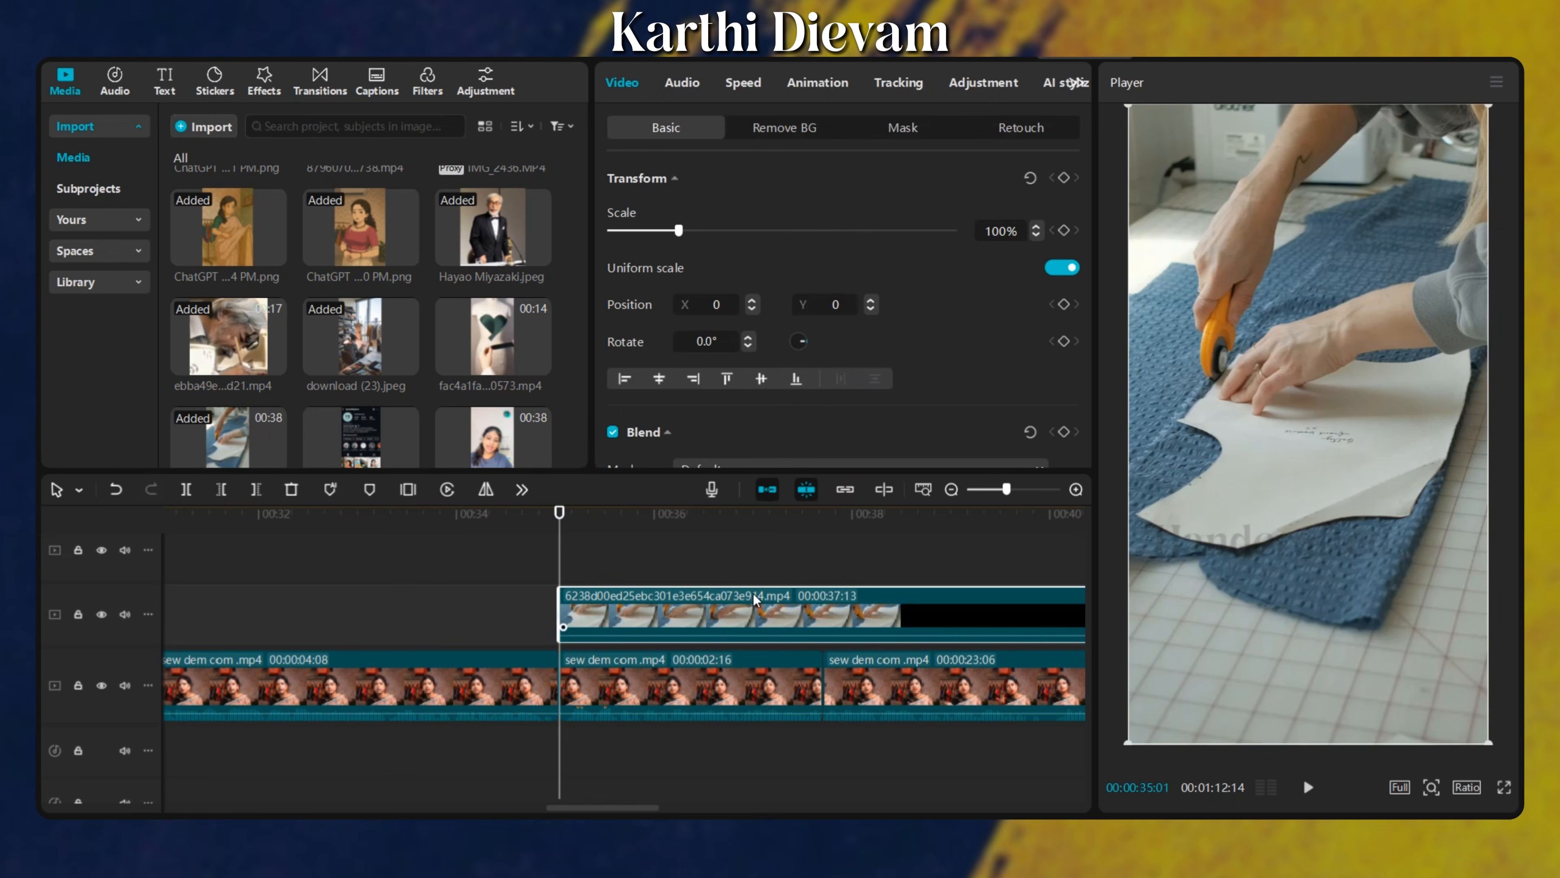
Trim the end of the fabric-cutting video to the talking-head cut at 00:00:37:17.
click(802, 550)
drag(833, 610, 822, 616)
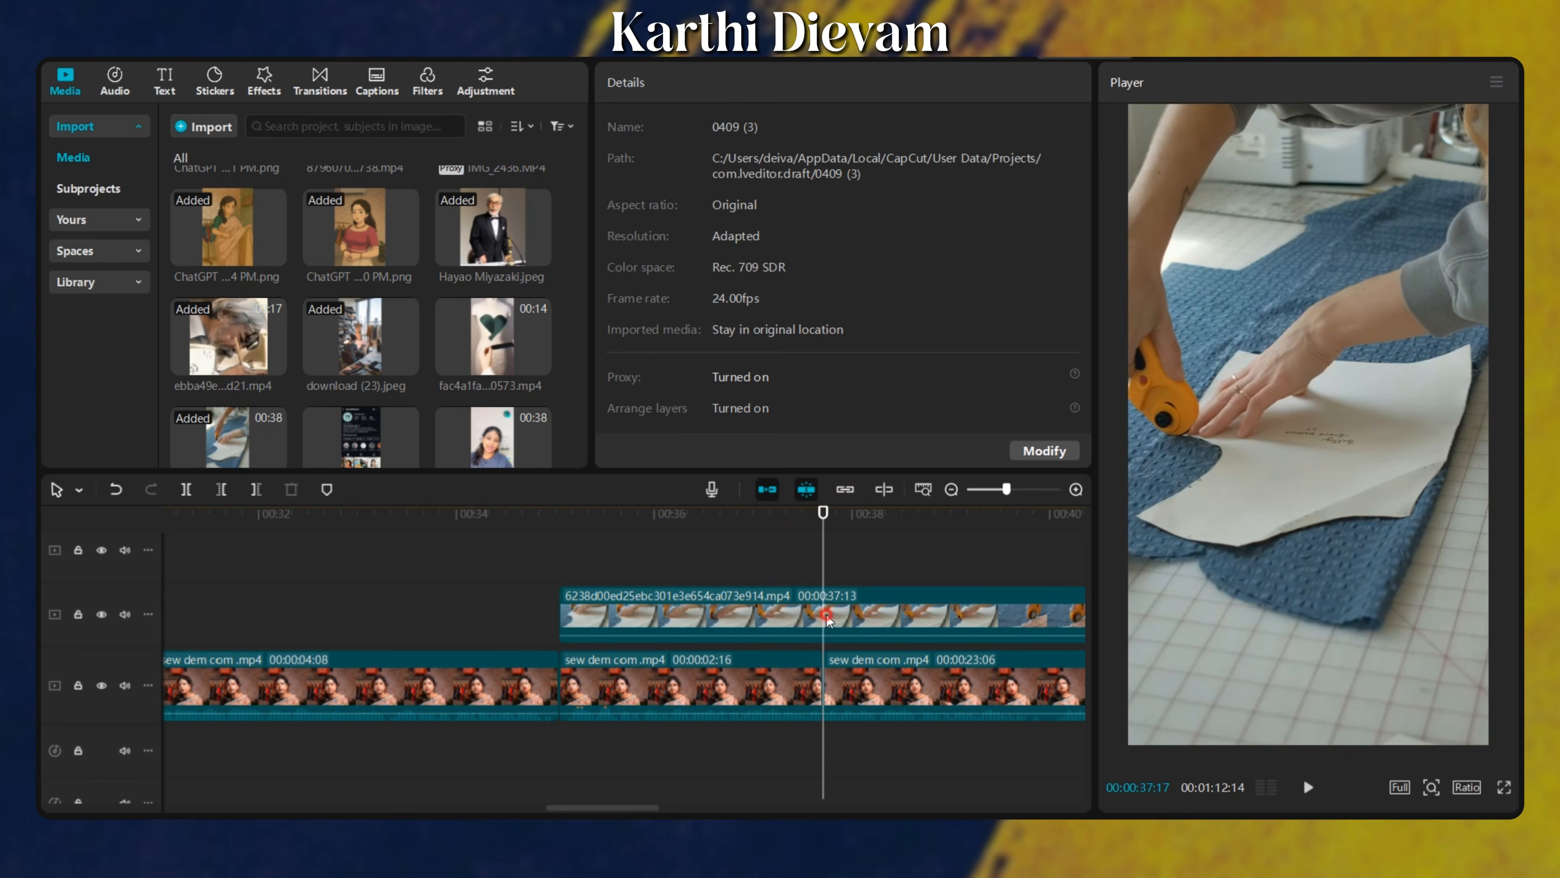
click(786, 608)
key(w)
click(729, 570)
click(738, 617)
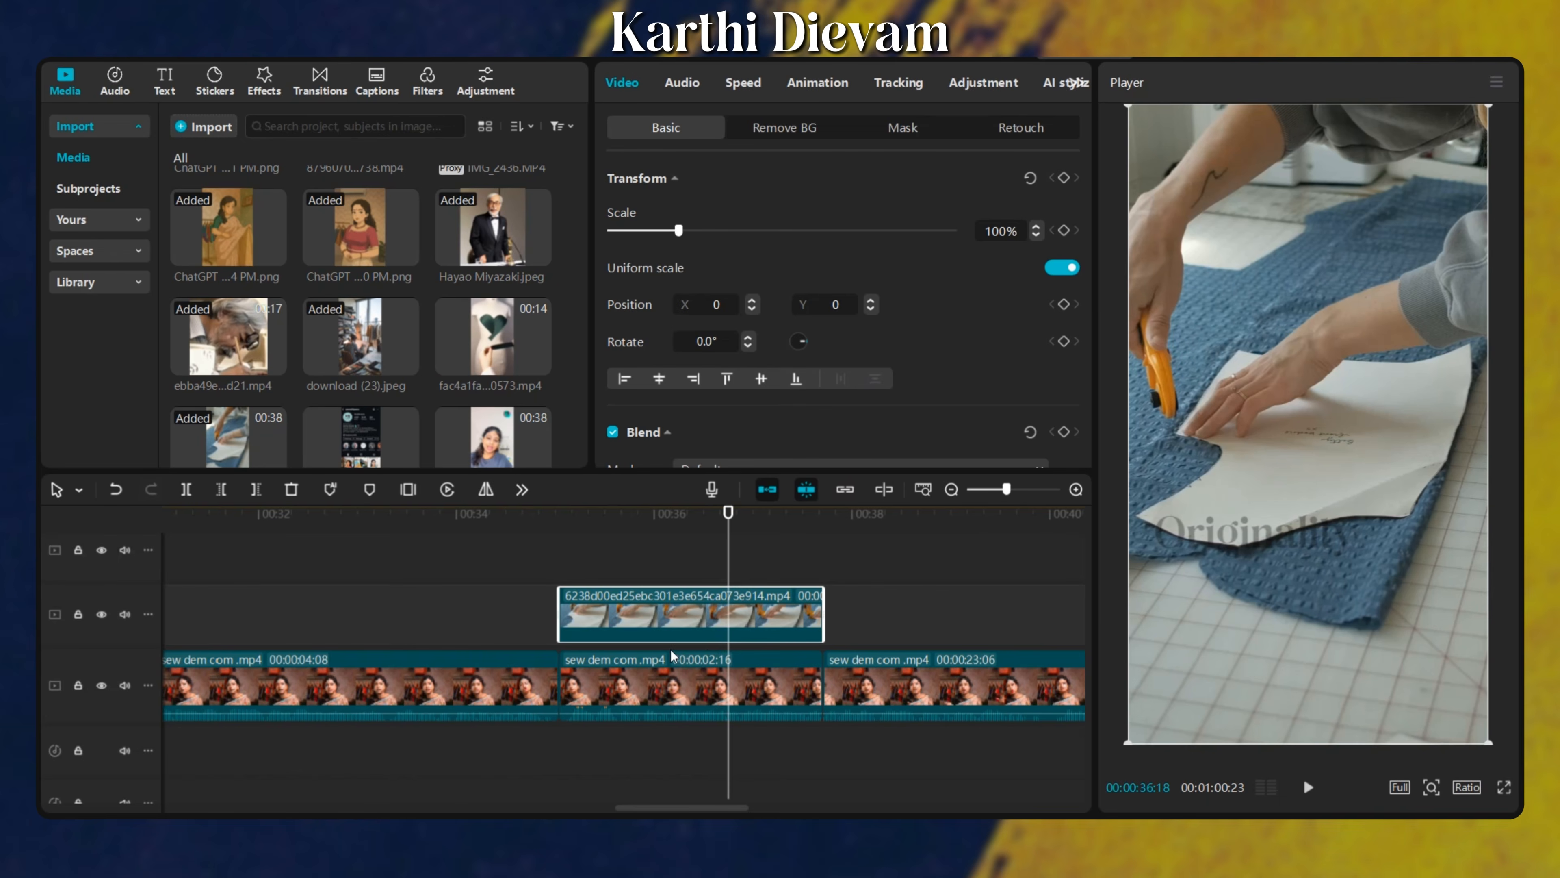
Copy the WhatsApp Image overlay above download (23).jpeg and paste it at 00:00:35:01.
click(620, 546)
click(669, 613)
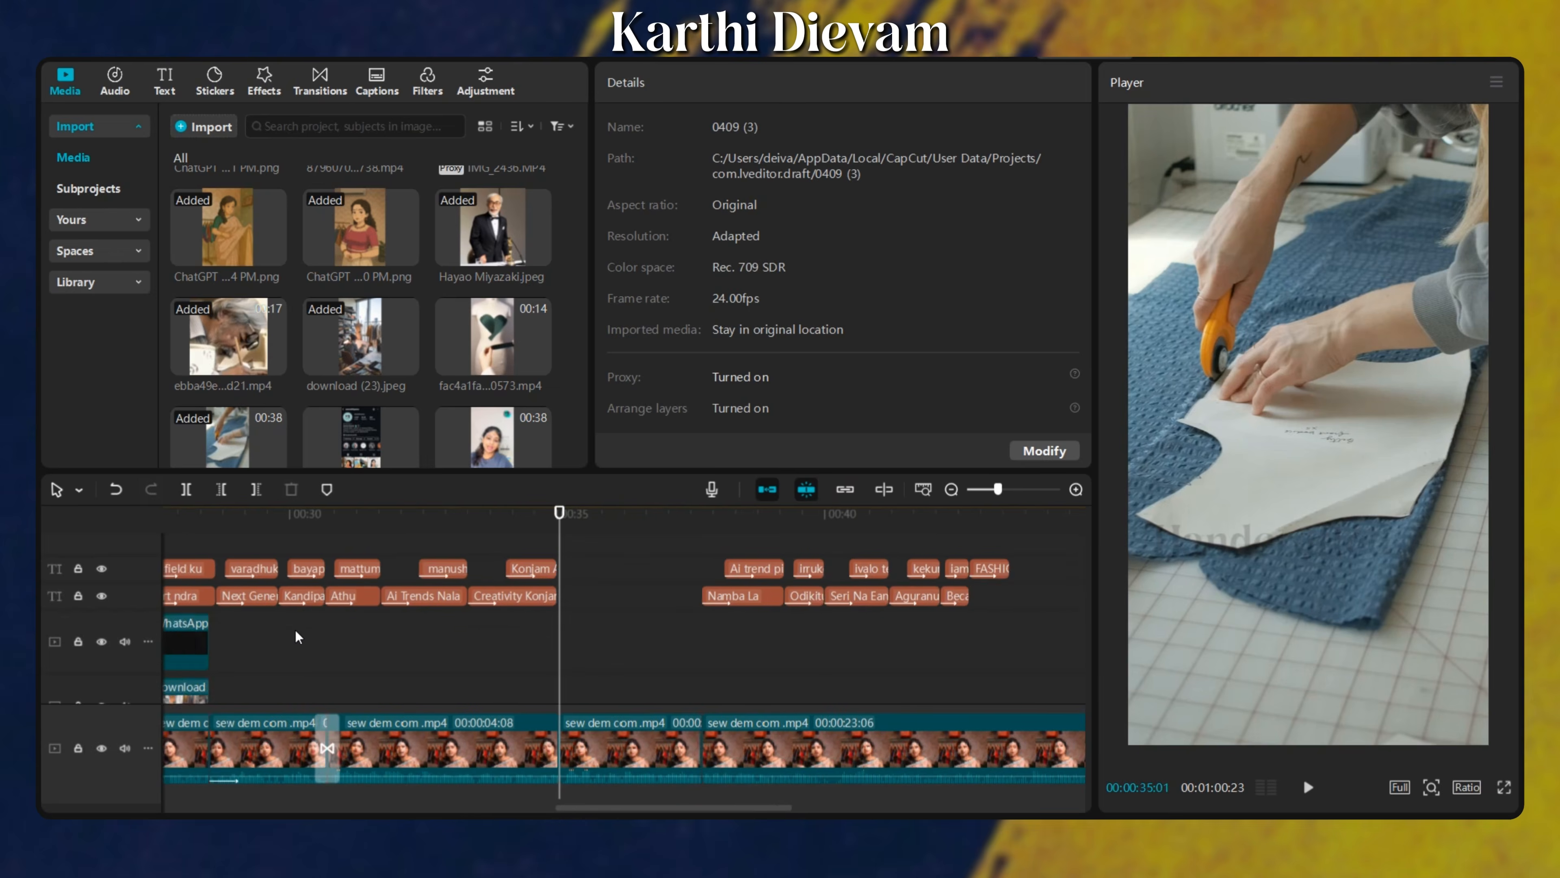
scroll(295, 630, down, 3)
click(234, 577)
key(ctrl+c)
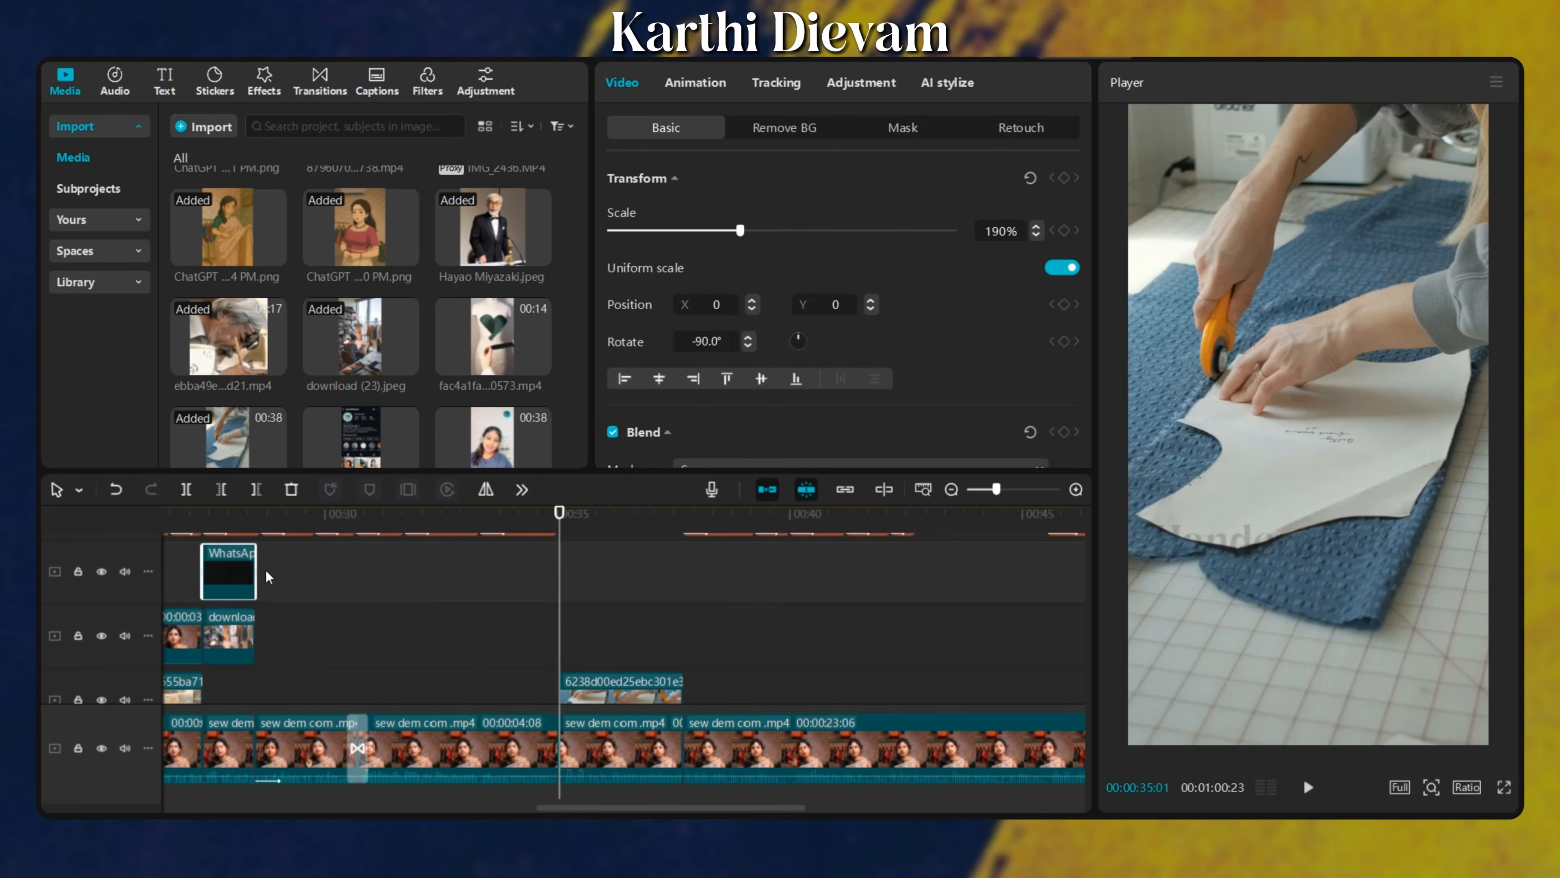
key(ctrl+v)
Extend the pasted WhatsApp Image overlay's end to the cut at 00:00:37:17 and play back the section.
drag(584, 592, 699, 674)
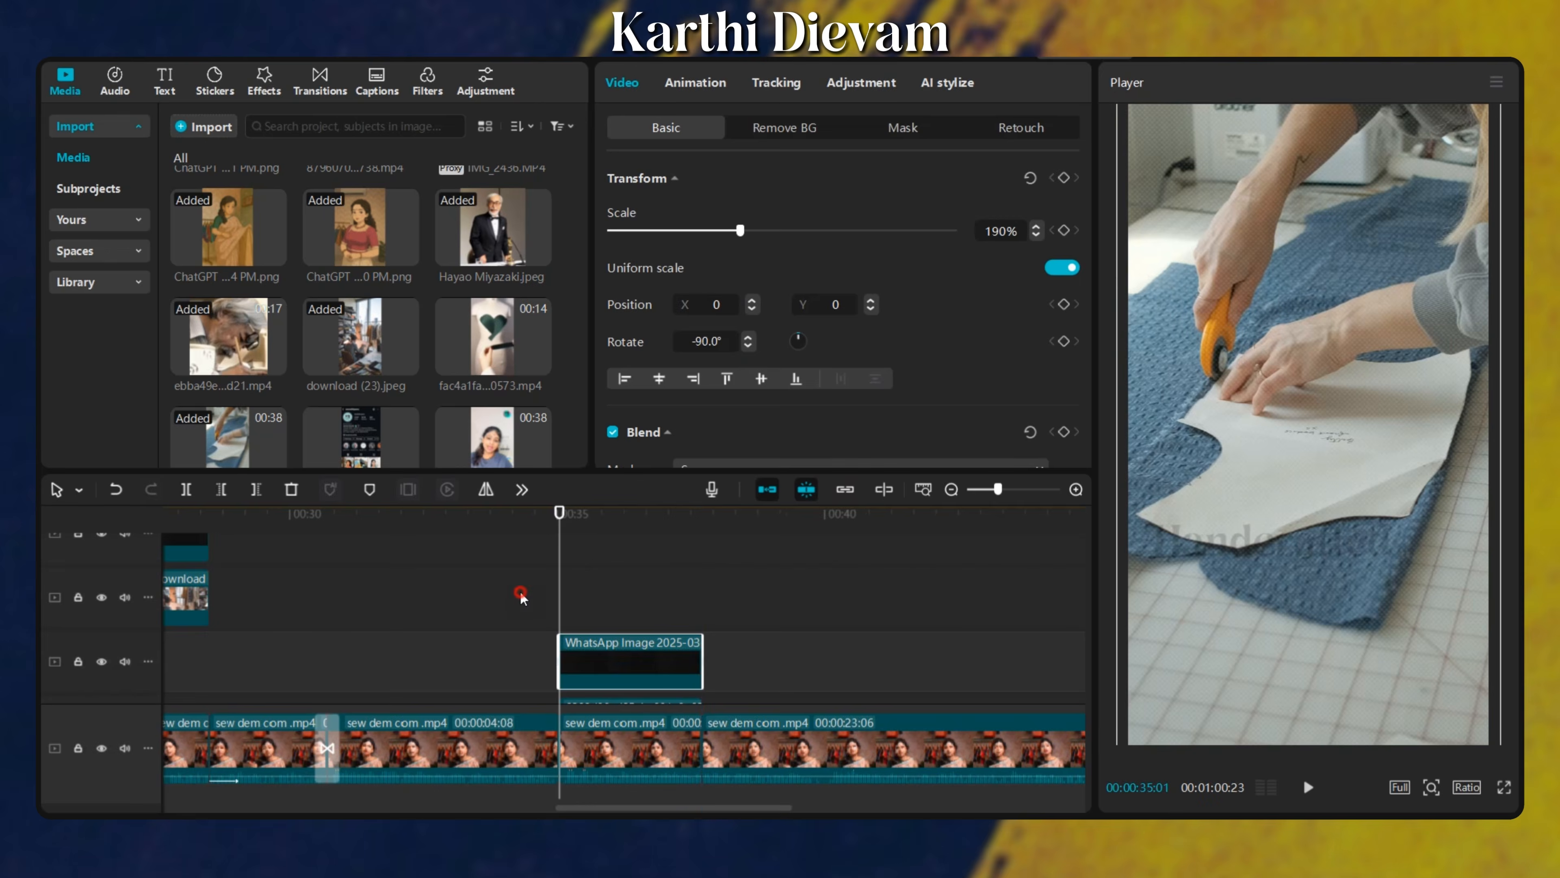
click(522, 593)
key(space)
scroll(585, 614, up, 1)
scroll(584, 610, up, 1)
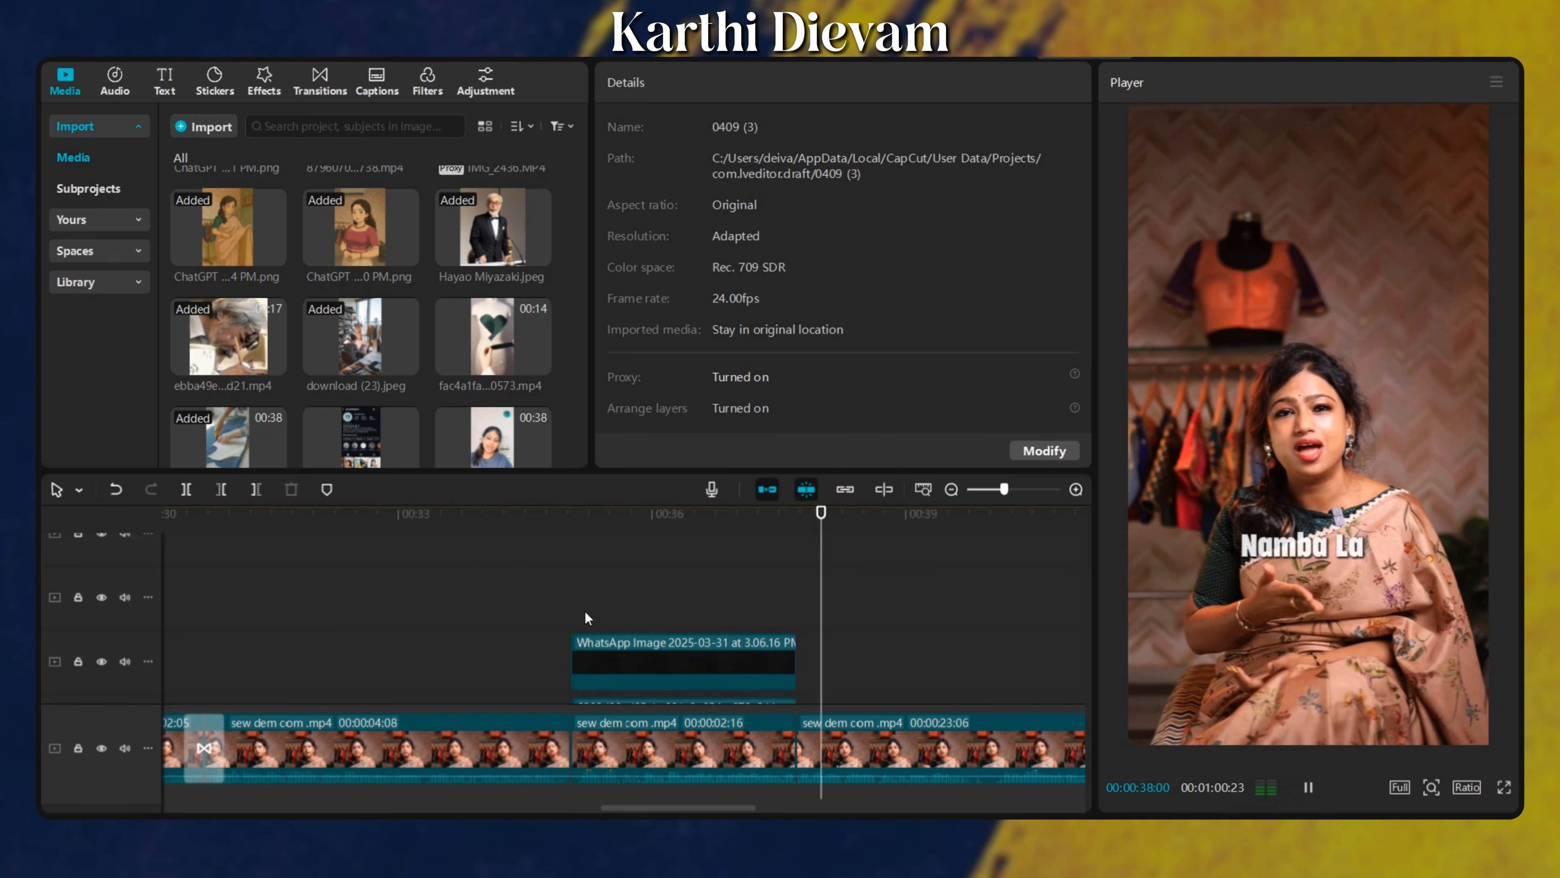
Review the following speech and split the talking-head clip at 00:00:39:23, leaving a 00:00:02:06 piece before the cut.
drag(682, 809, 727, 804)
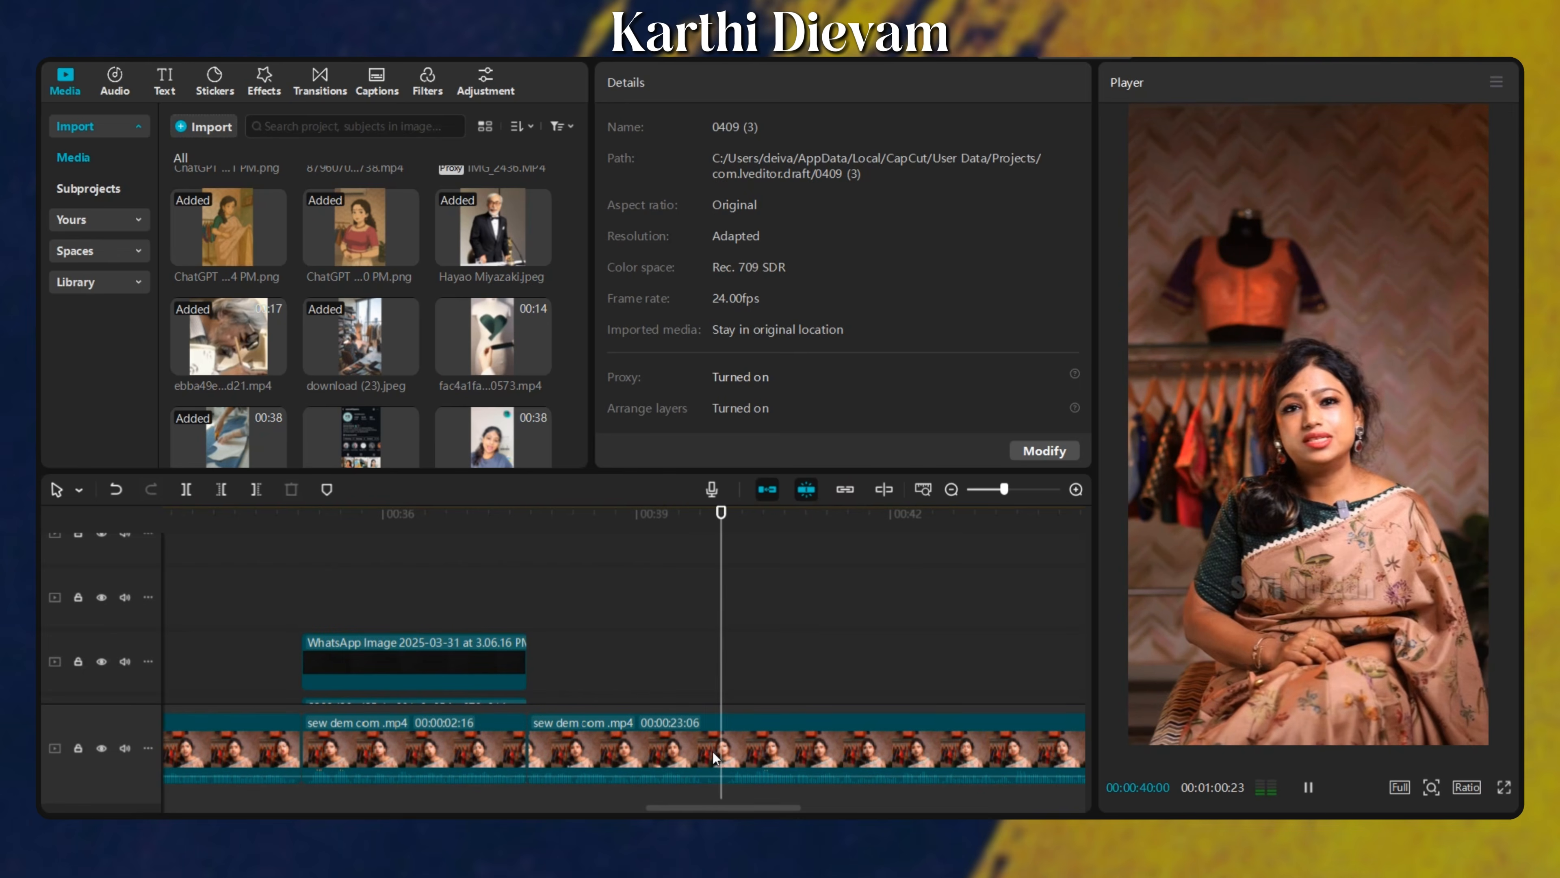
click(659, 670)
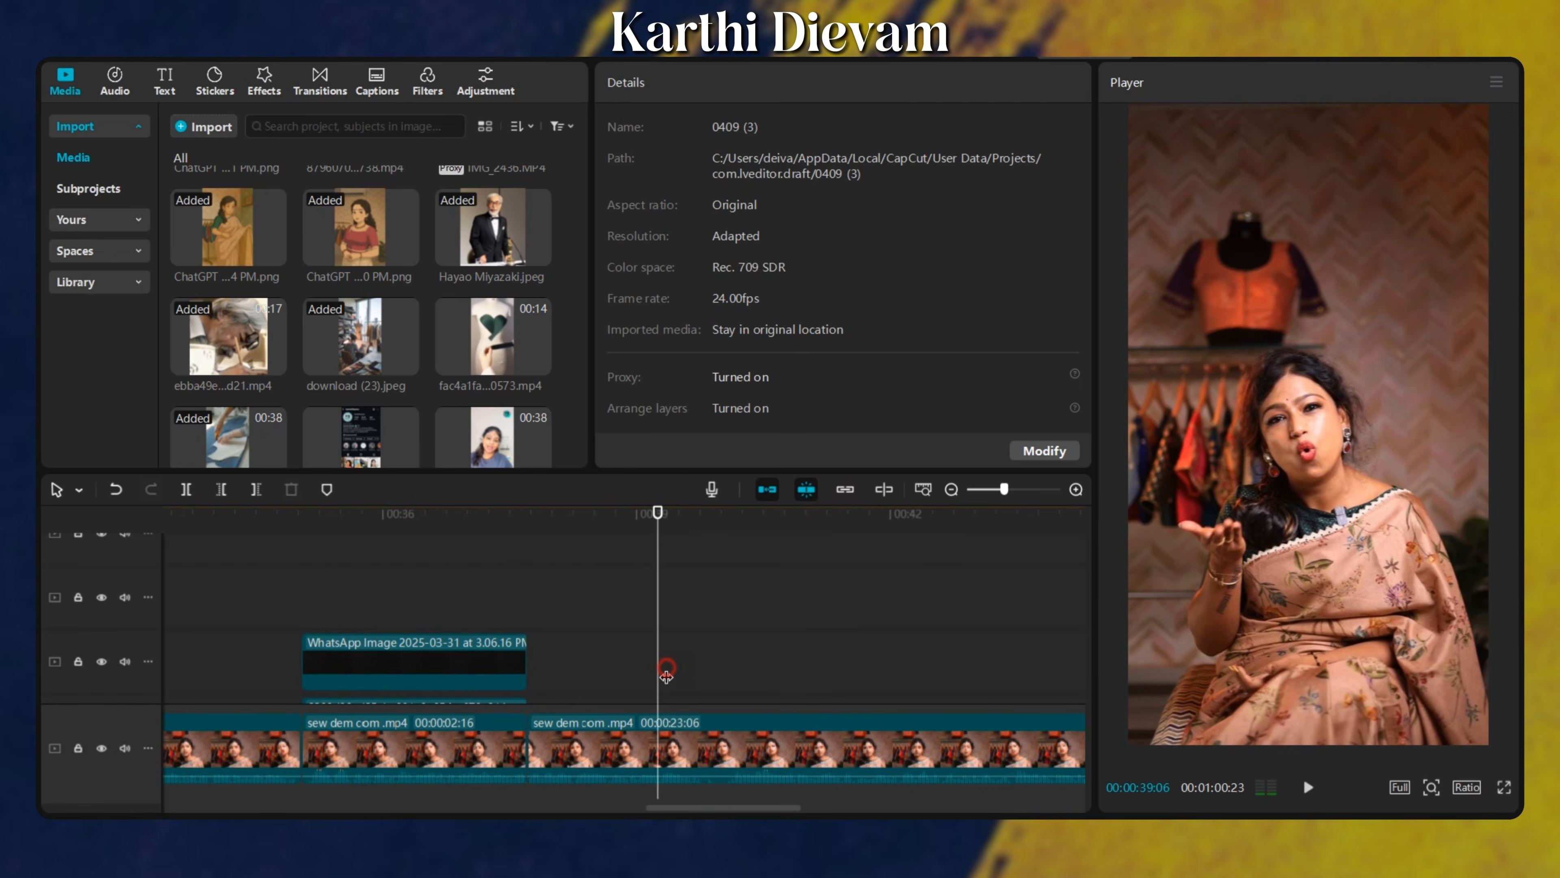
key(space)
key(space)
click(706, 729)
key(ctrl+b)
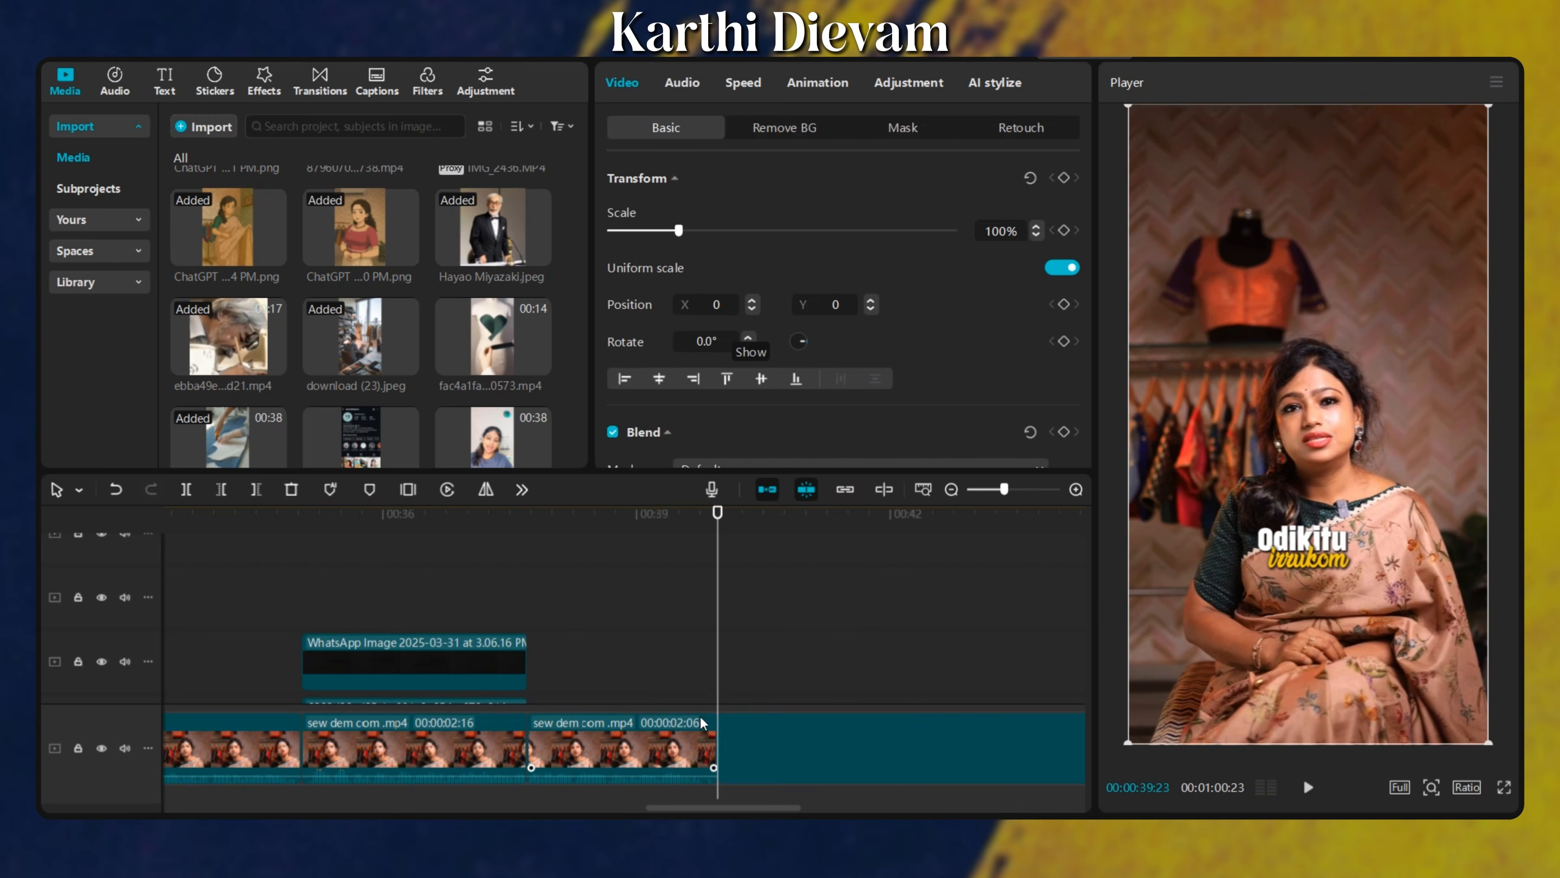
Place a short Level overlay across the talking-head cut at 00:00:39:23 and add an entrance animation to the clip after it.
scroll(709, 676, up, 3)
scroll(710, 675, up, 10)
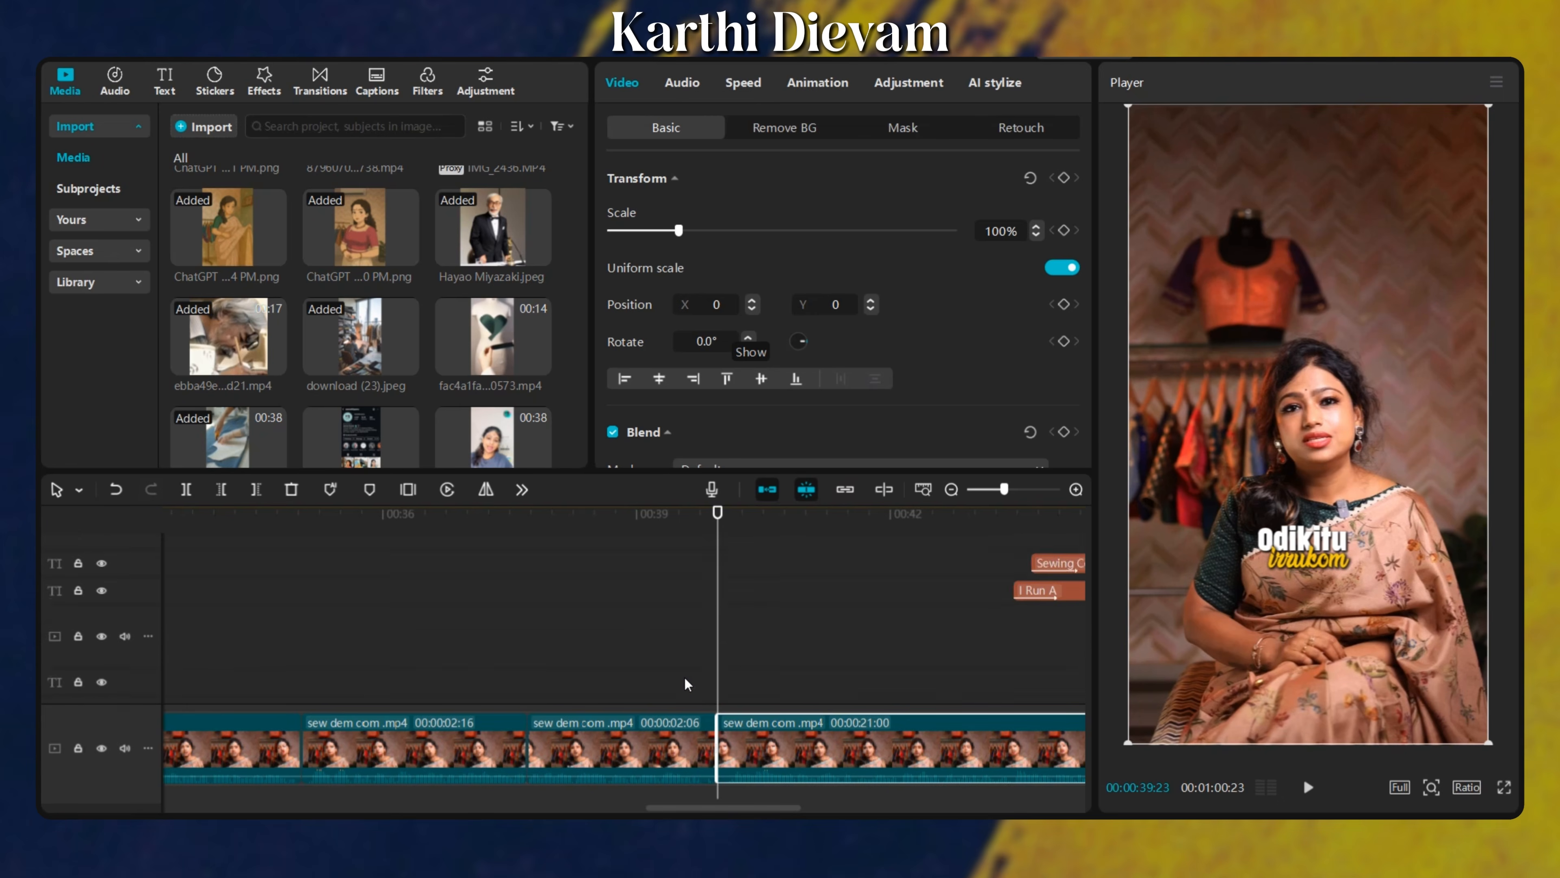
scroll(683, 676, down, 3)
click(549, 637)
drag(547, 636, 438, 594)
click(708, 612)
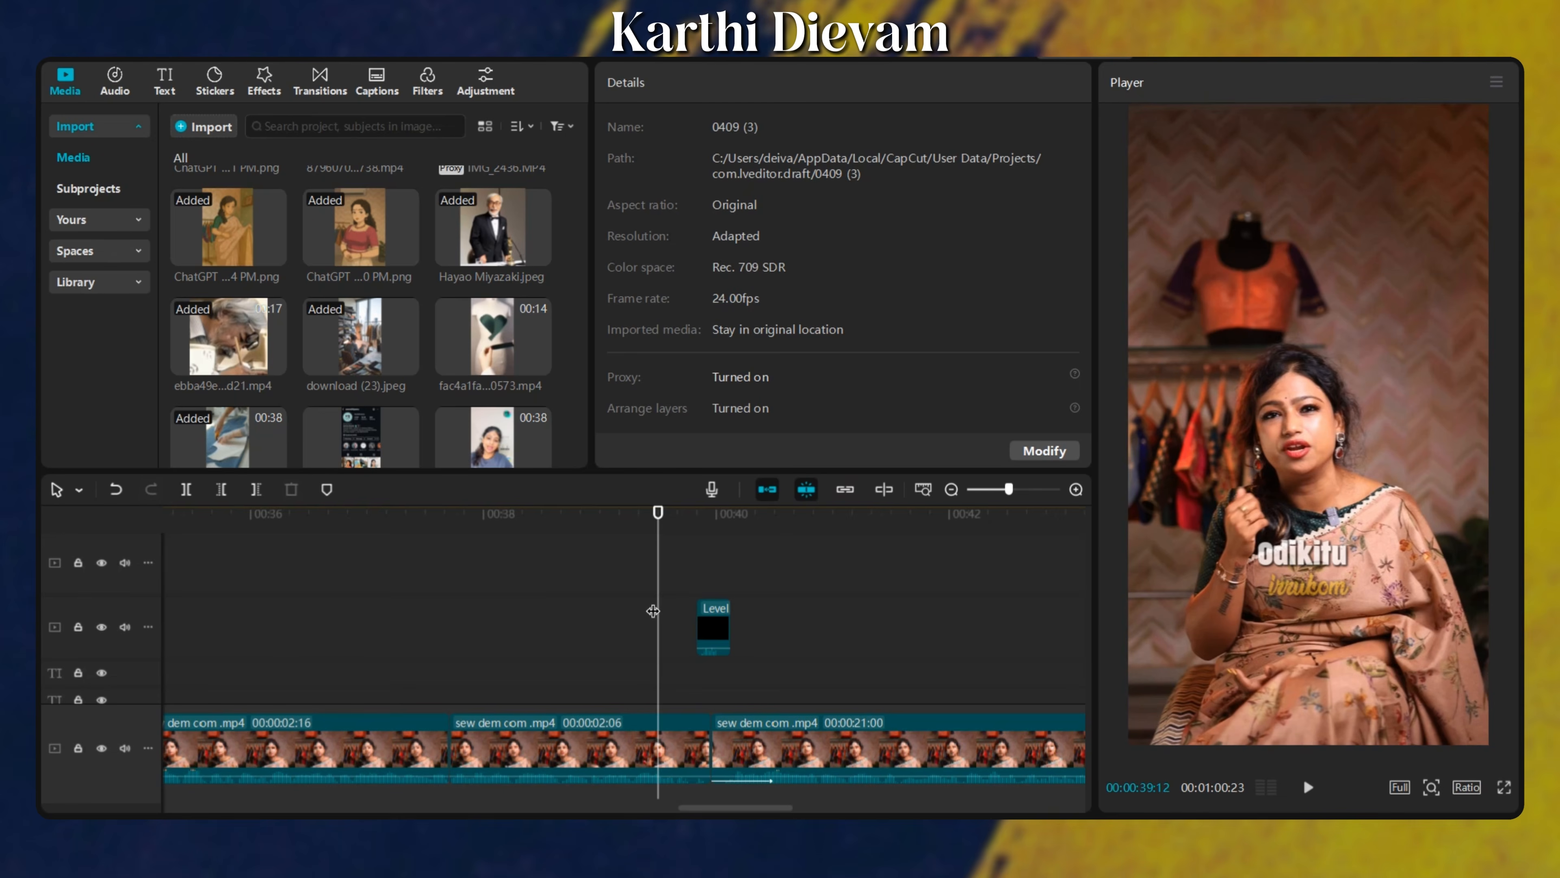
Play through the following speech and split the talking-head clip at 00:00:43:11, leaving a 00:00:03:12 piece before the cut.
scroll(660, 609, down, 1)
key(space)
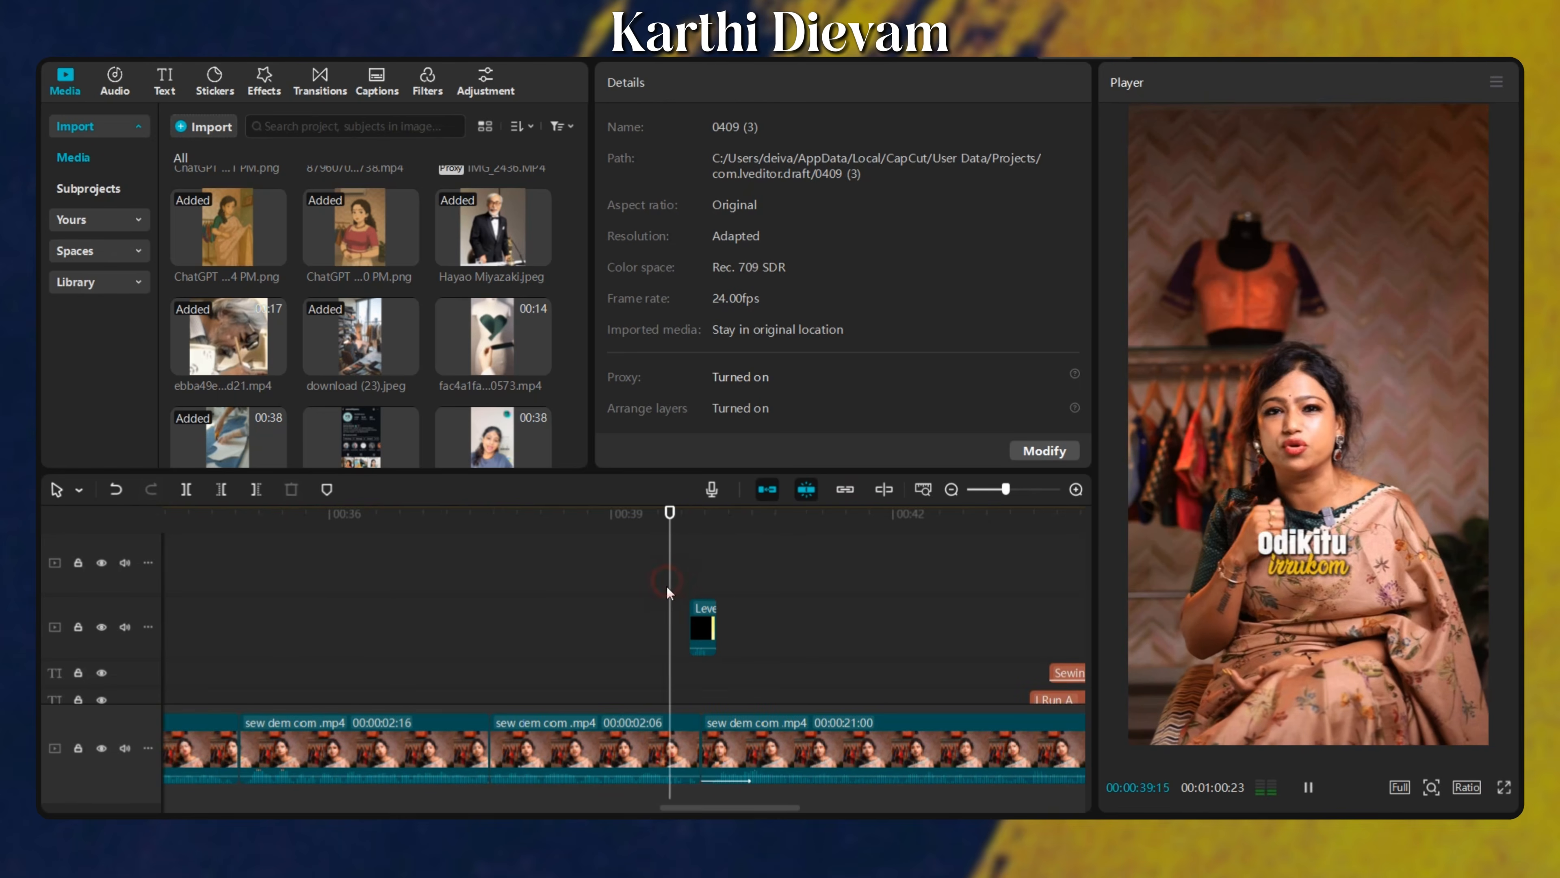
click(719, 809)
scroll(771, 805, right, 3)
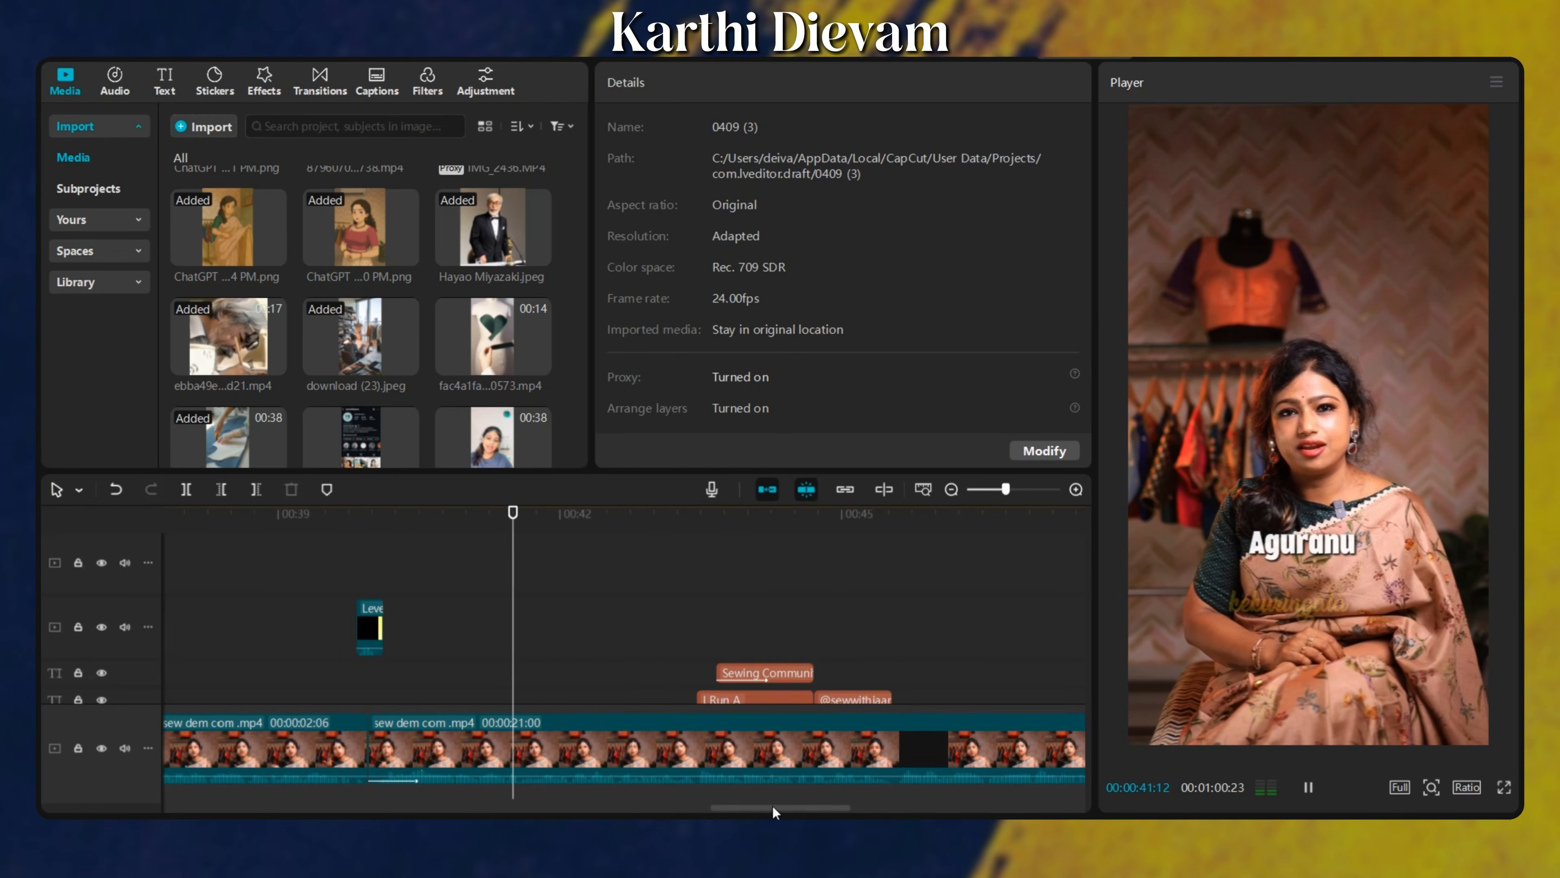
scroll(731, 779, up, 1)
scroll(702, 751, down, 1)
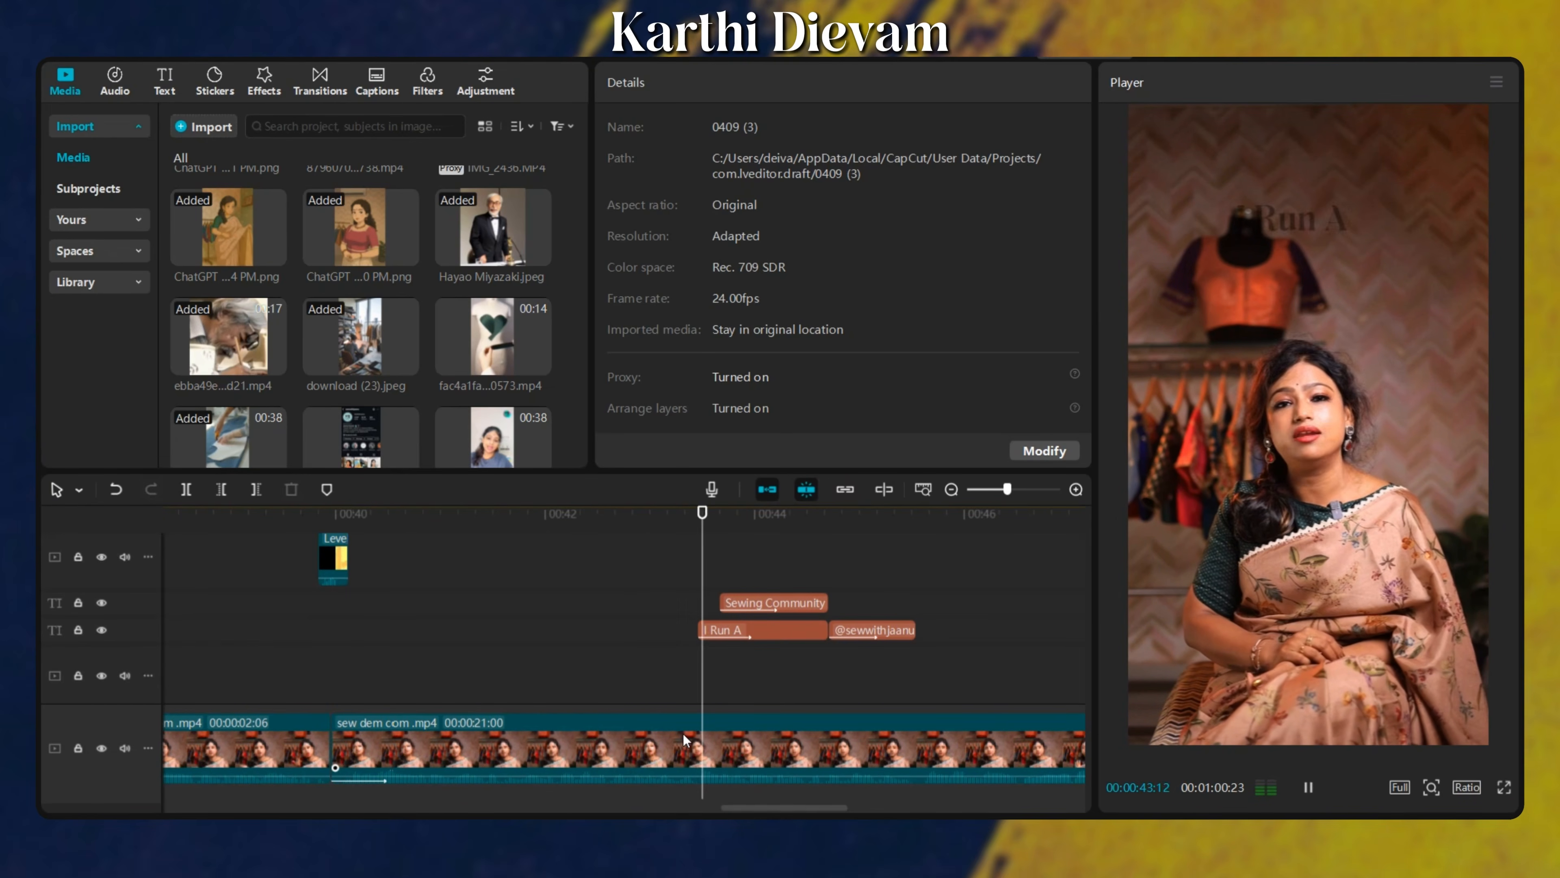
click(545, 663)
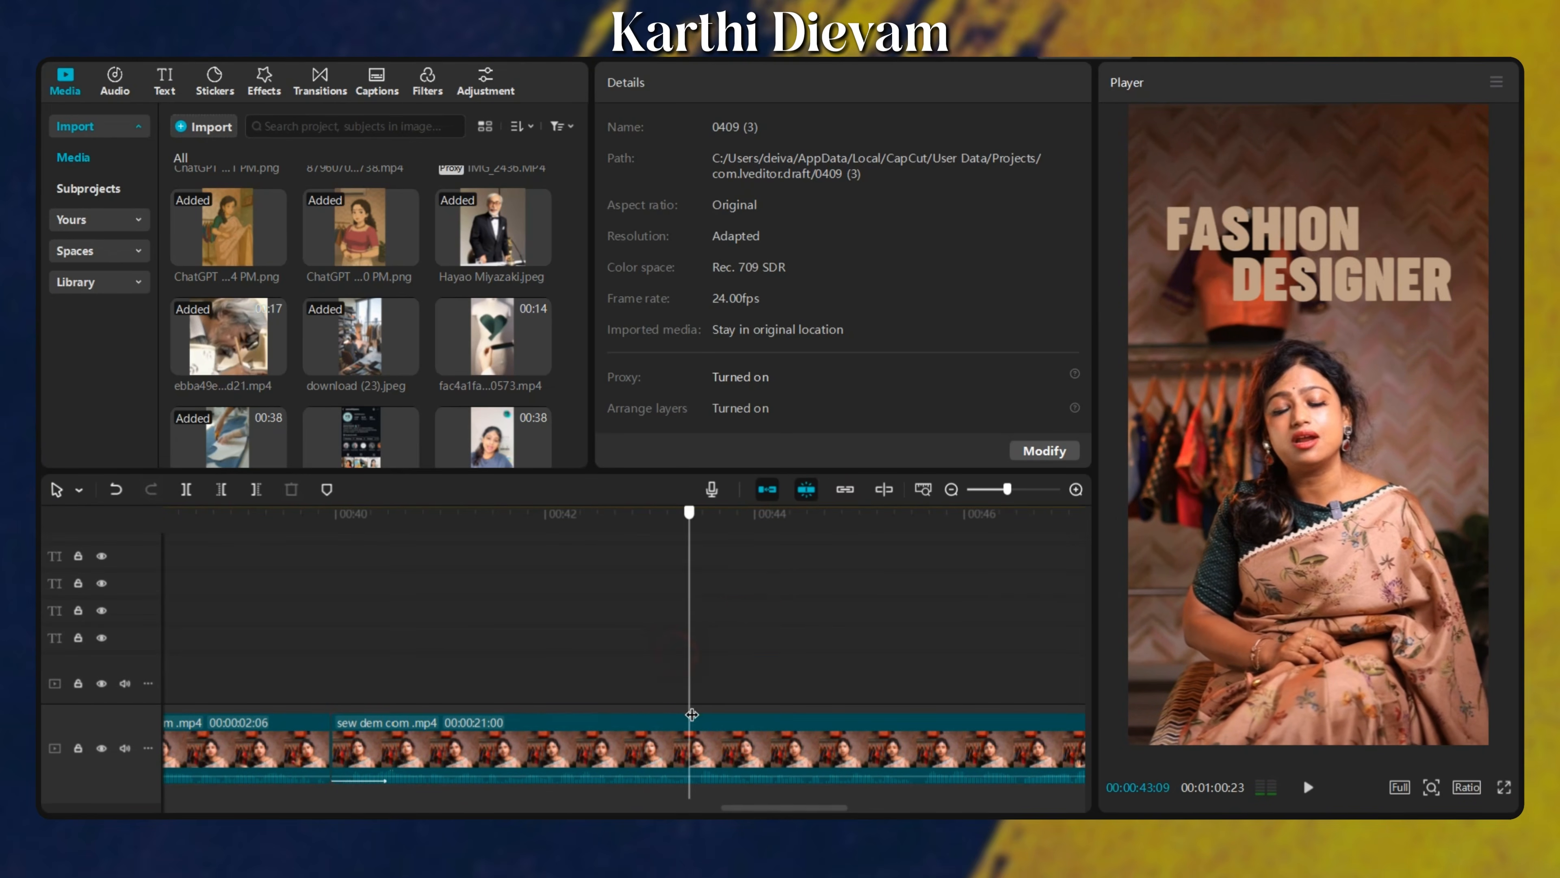
drag(690, 715, 344, 794)
click(653, 748)
key(ctrl+b)
click(644, 689)
key(space)
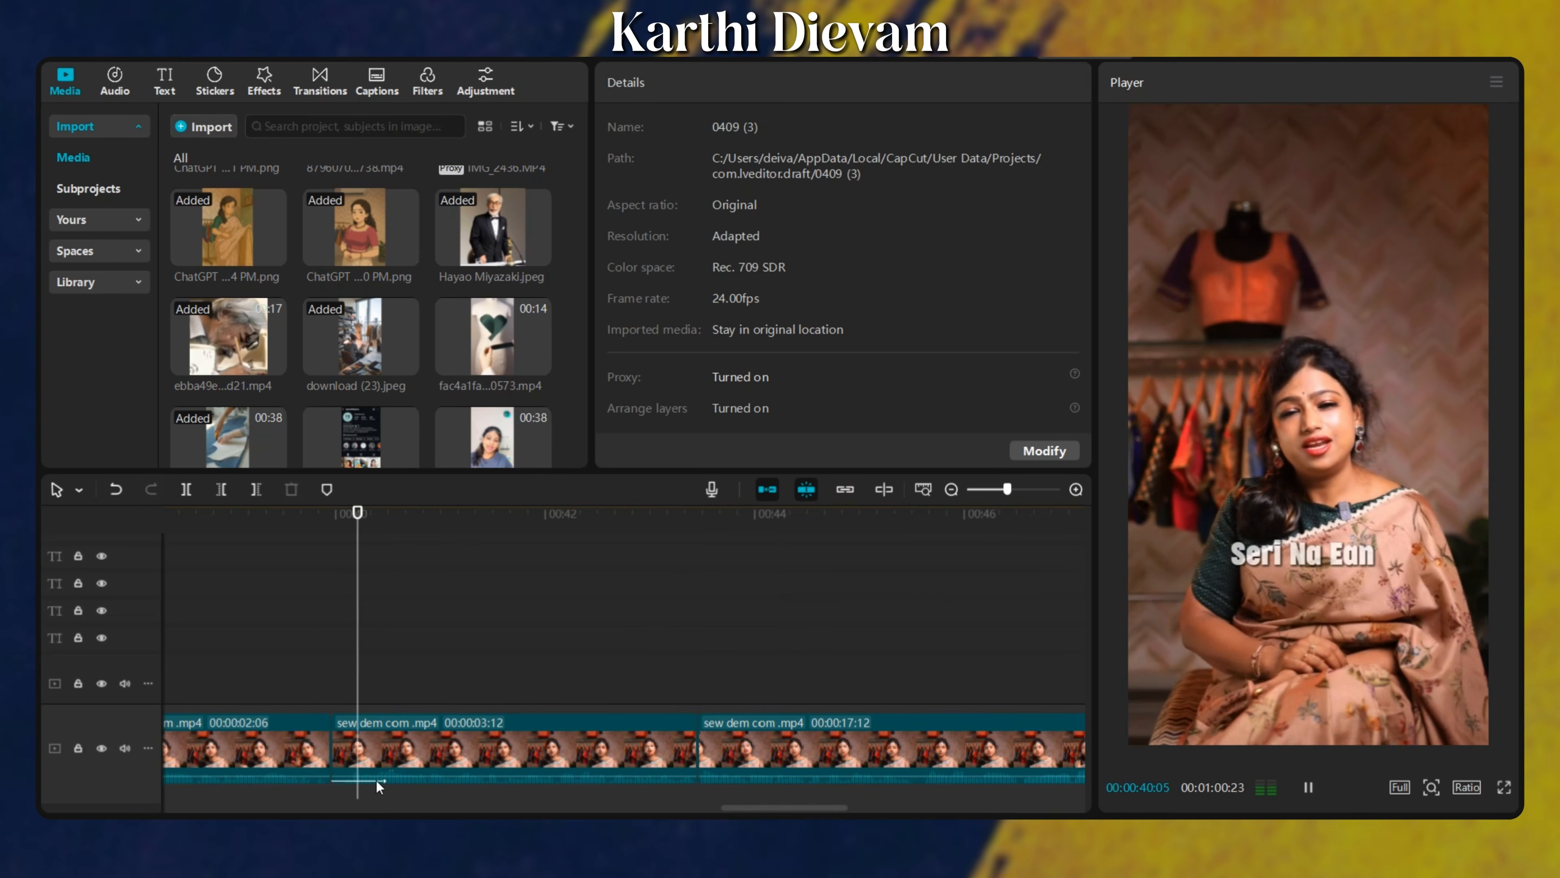
Inspect the FASHION caption's font, color, transform, glow and shadow settings.
scroll(678, 715, up, 3)
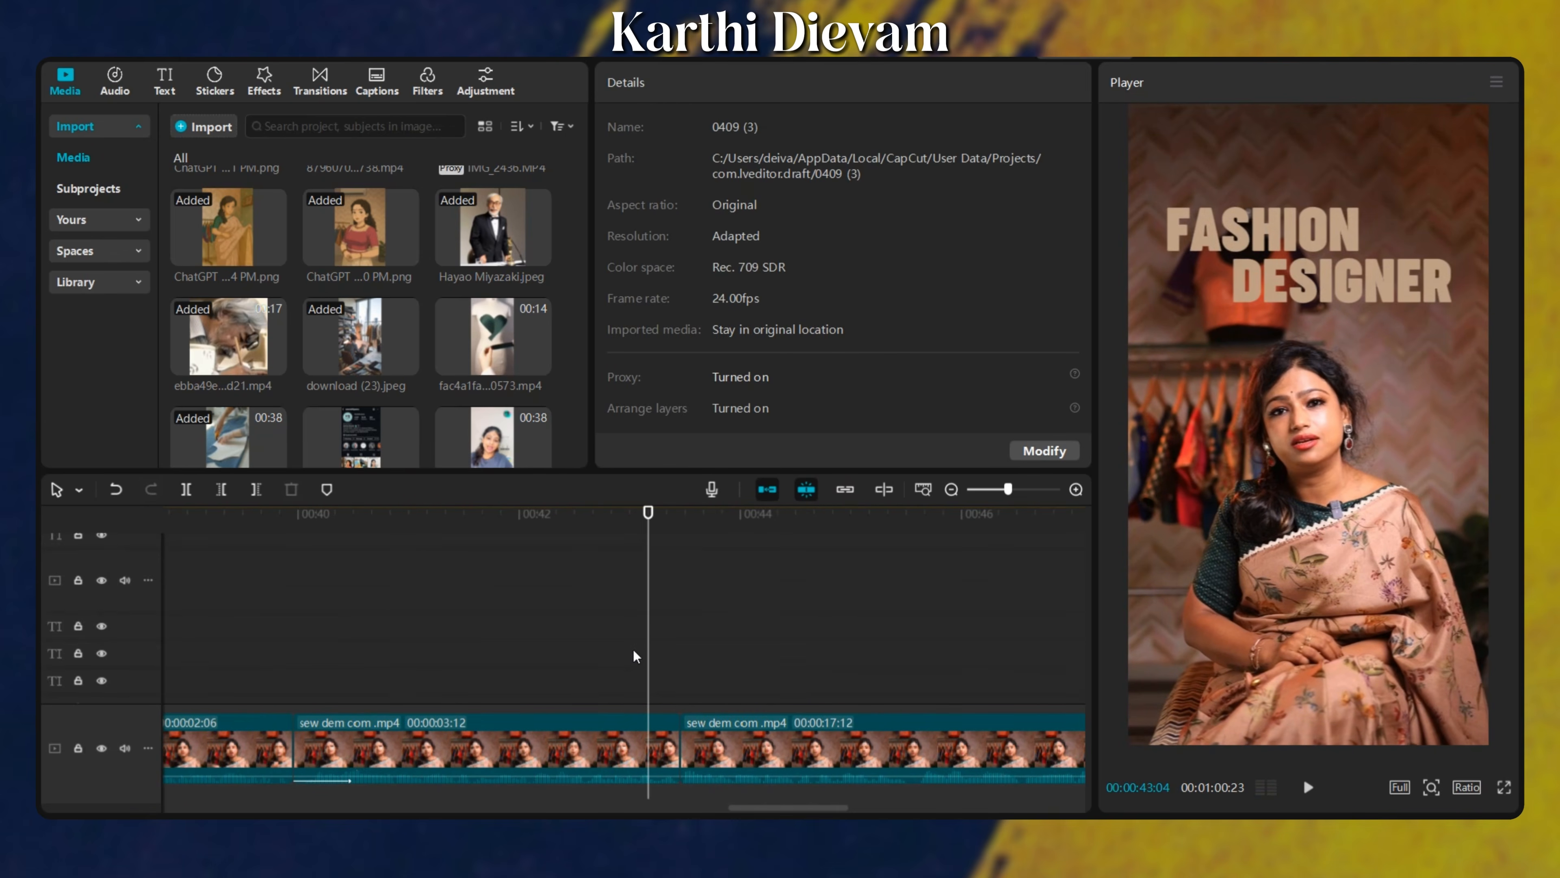
scroll(638, 682, up, 2)
scroll(647, 670, up, 1)
scroll(655, 639, up, 3)
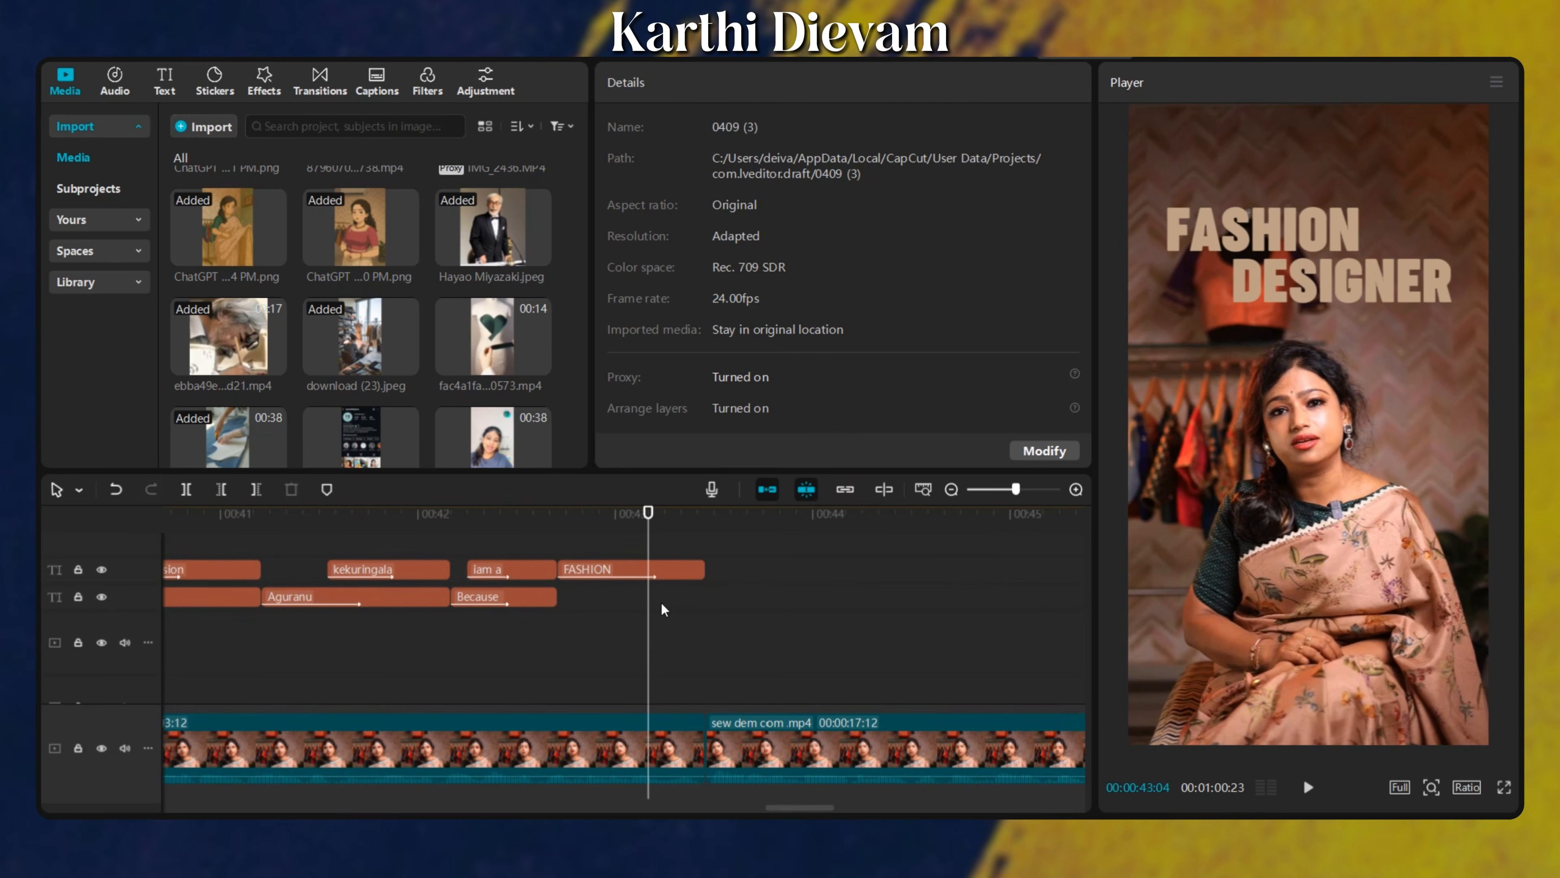
click(674, 573)
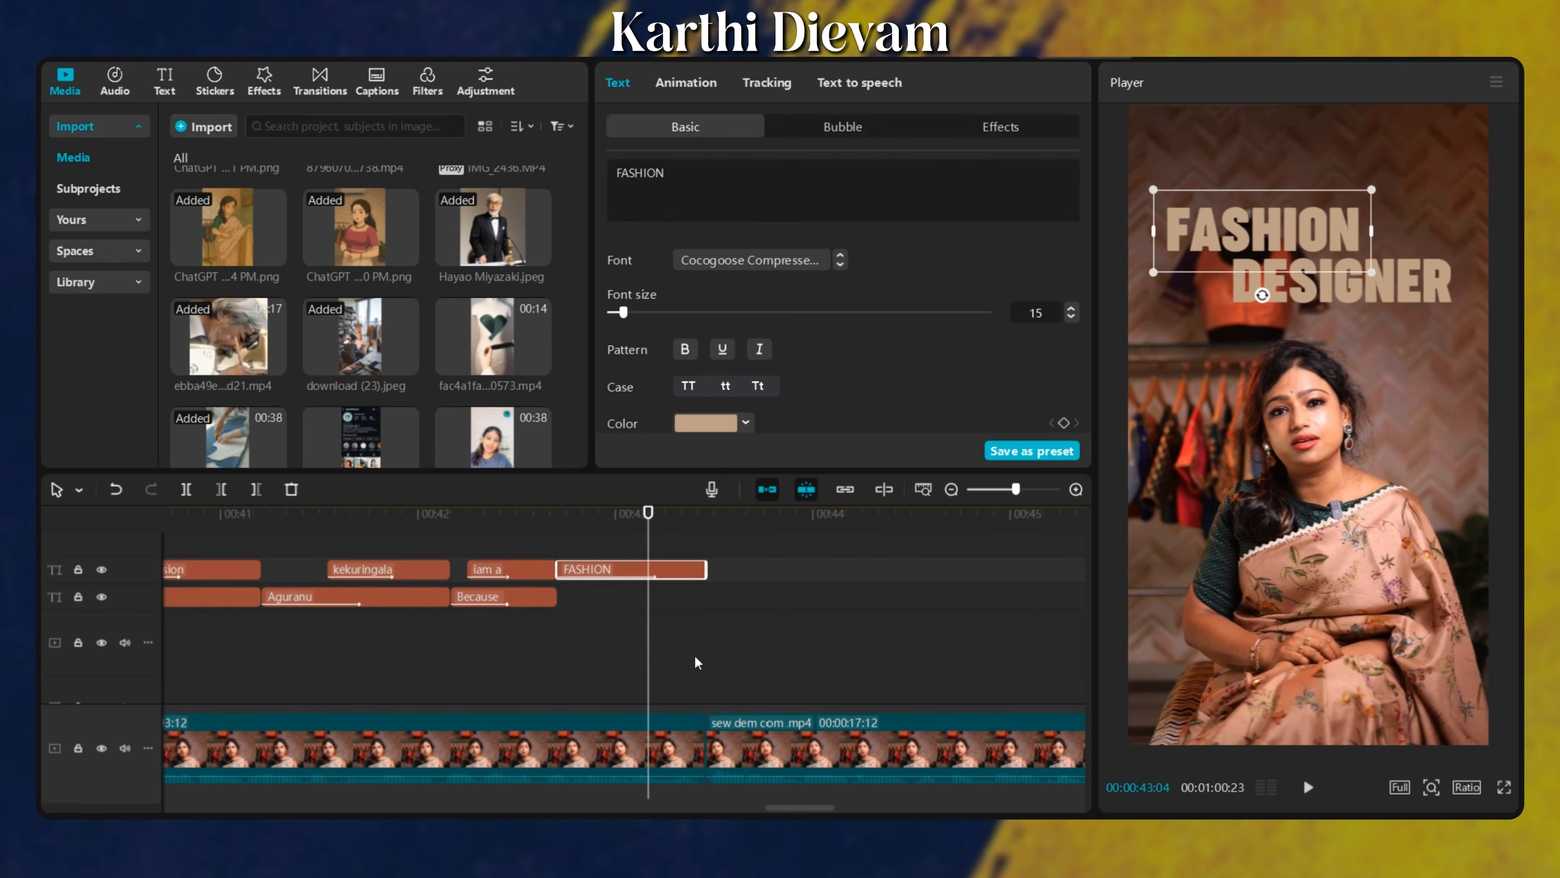
click(747, 423)
click(839, 417)
scroll(736, 382, down, 10)
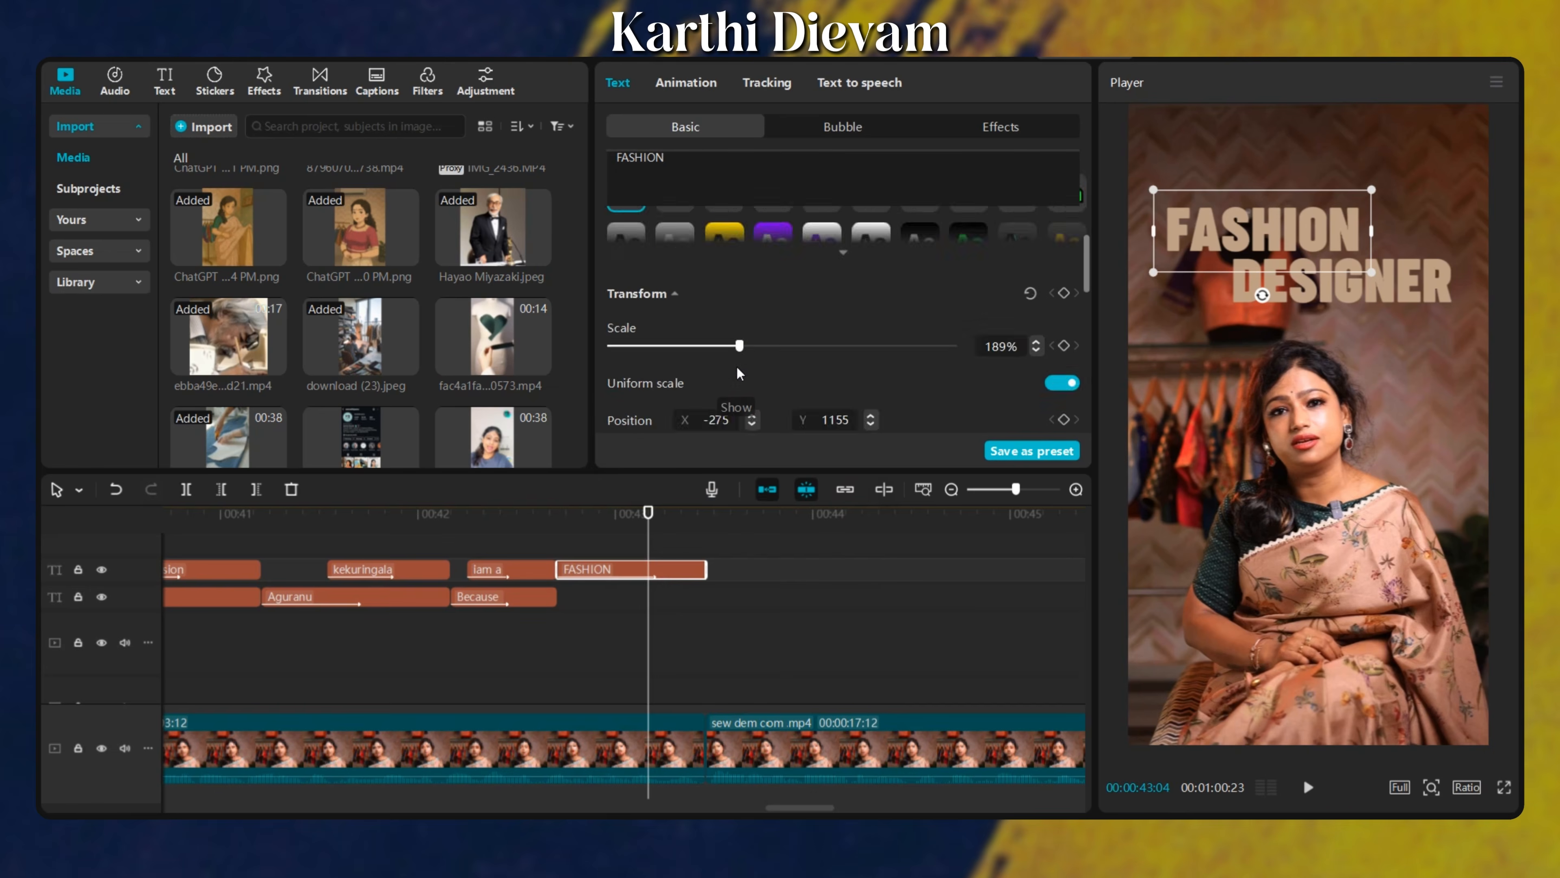
scroll(641, 354, down, 5)
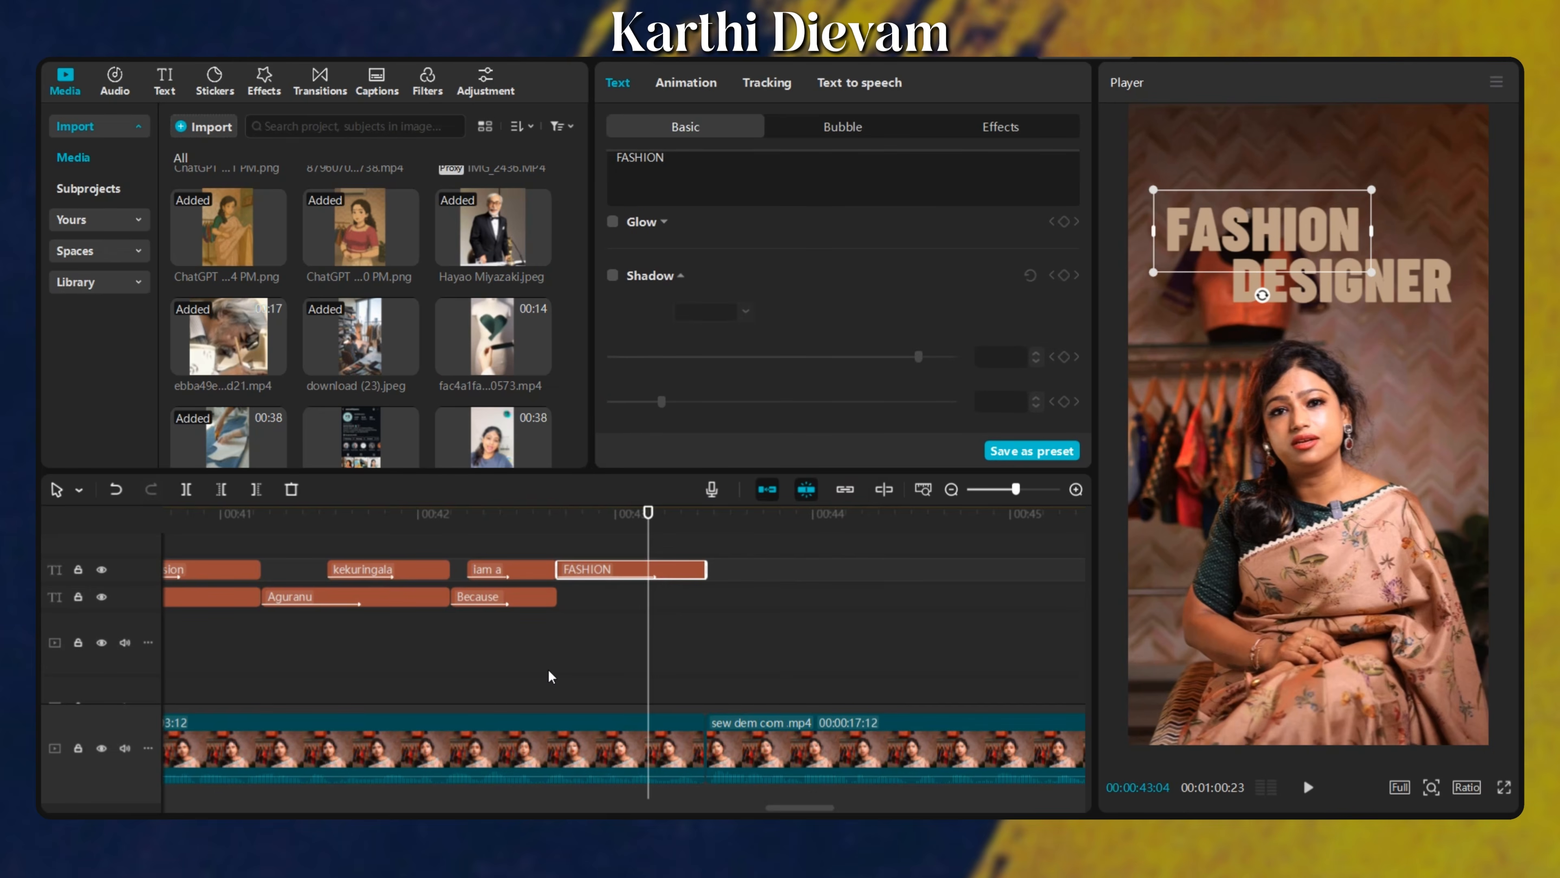
Play on and split the talking-head clip at 00:00:45:13, leaving a 00:00:02:02 piece before the Oru Dress Ahh caption.
click(375, 666)
key(space)
scroll(473, 664, up, 1)
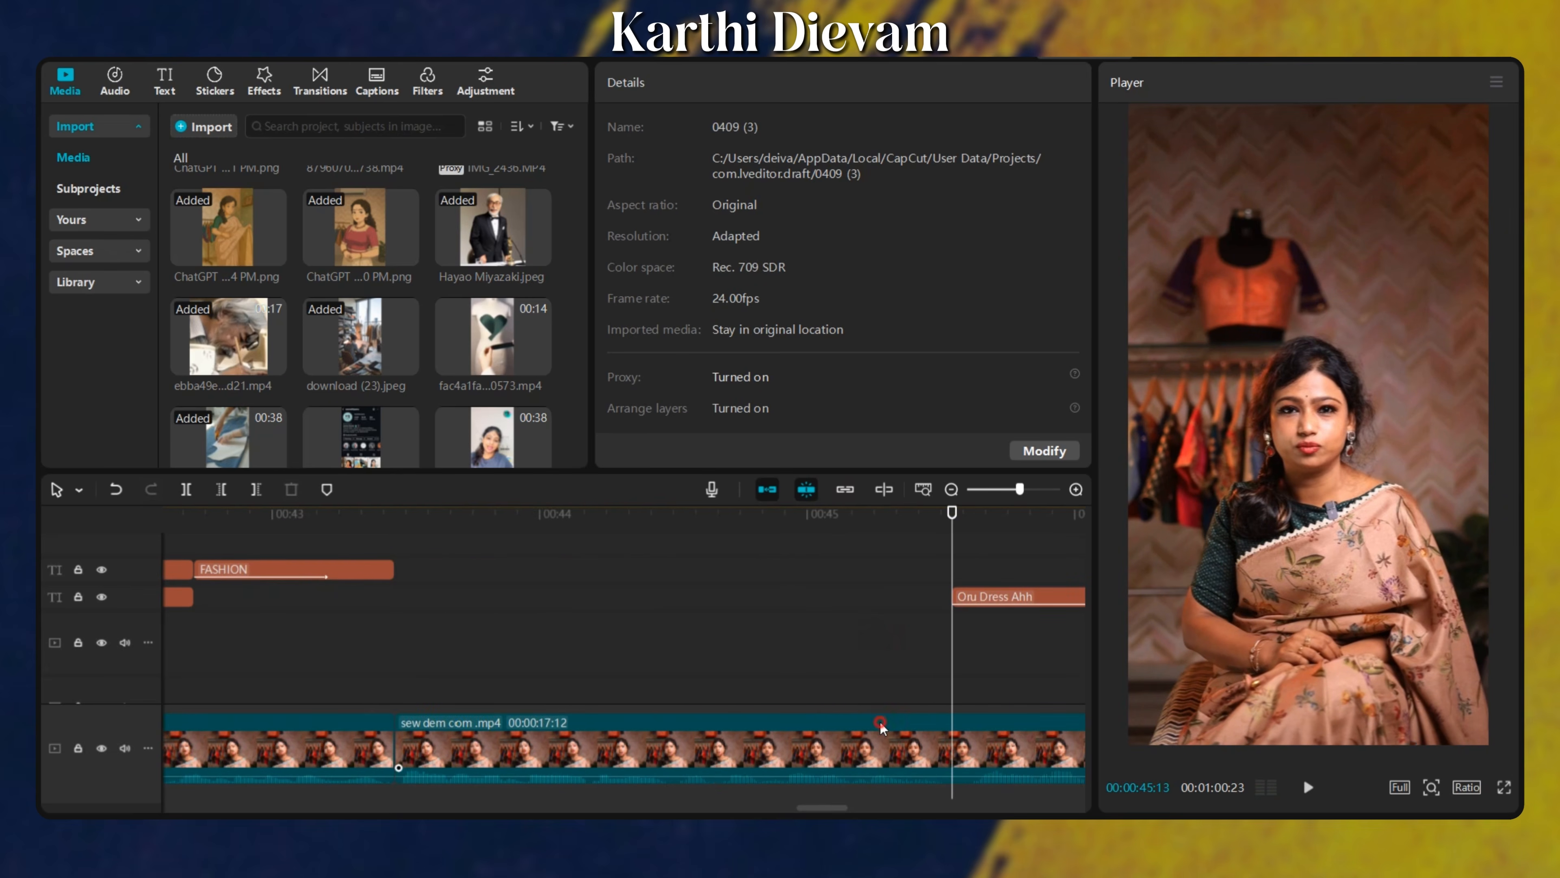
click(880, 724)
key(ctrl+b)
Place IMG_2437.PNG above the talking head from 00:00:43:11 to the cut at 00:00:45:13 and scale it to 87%.
click(451, 654)
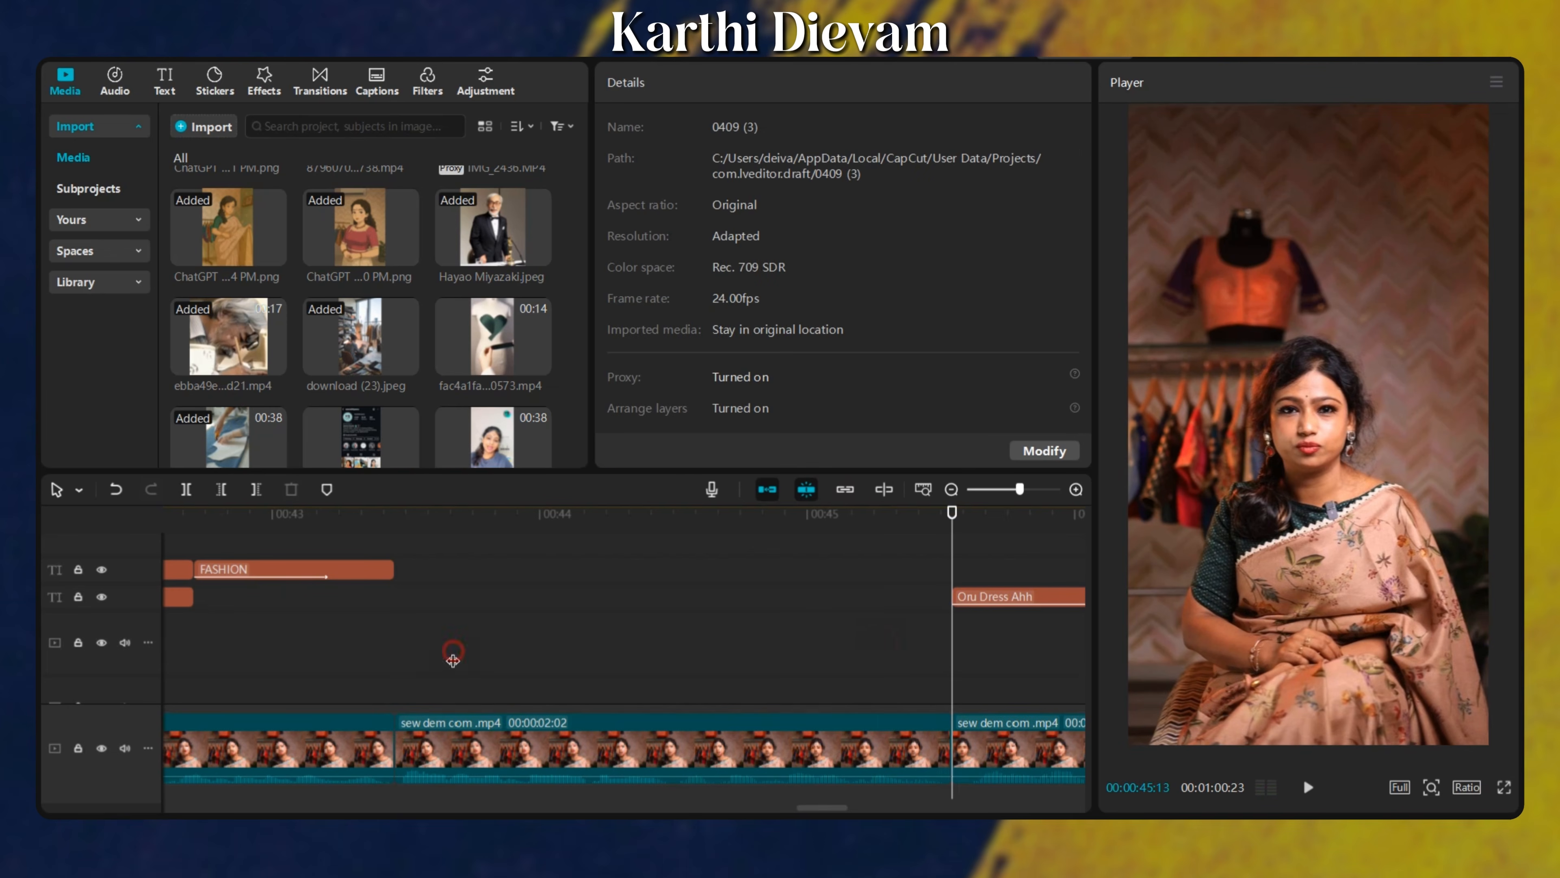
drag(451, 653, 373, 741)
scroll(399, 749, down, 3)
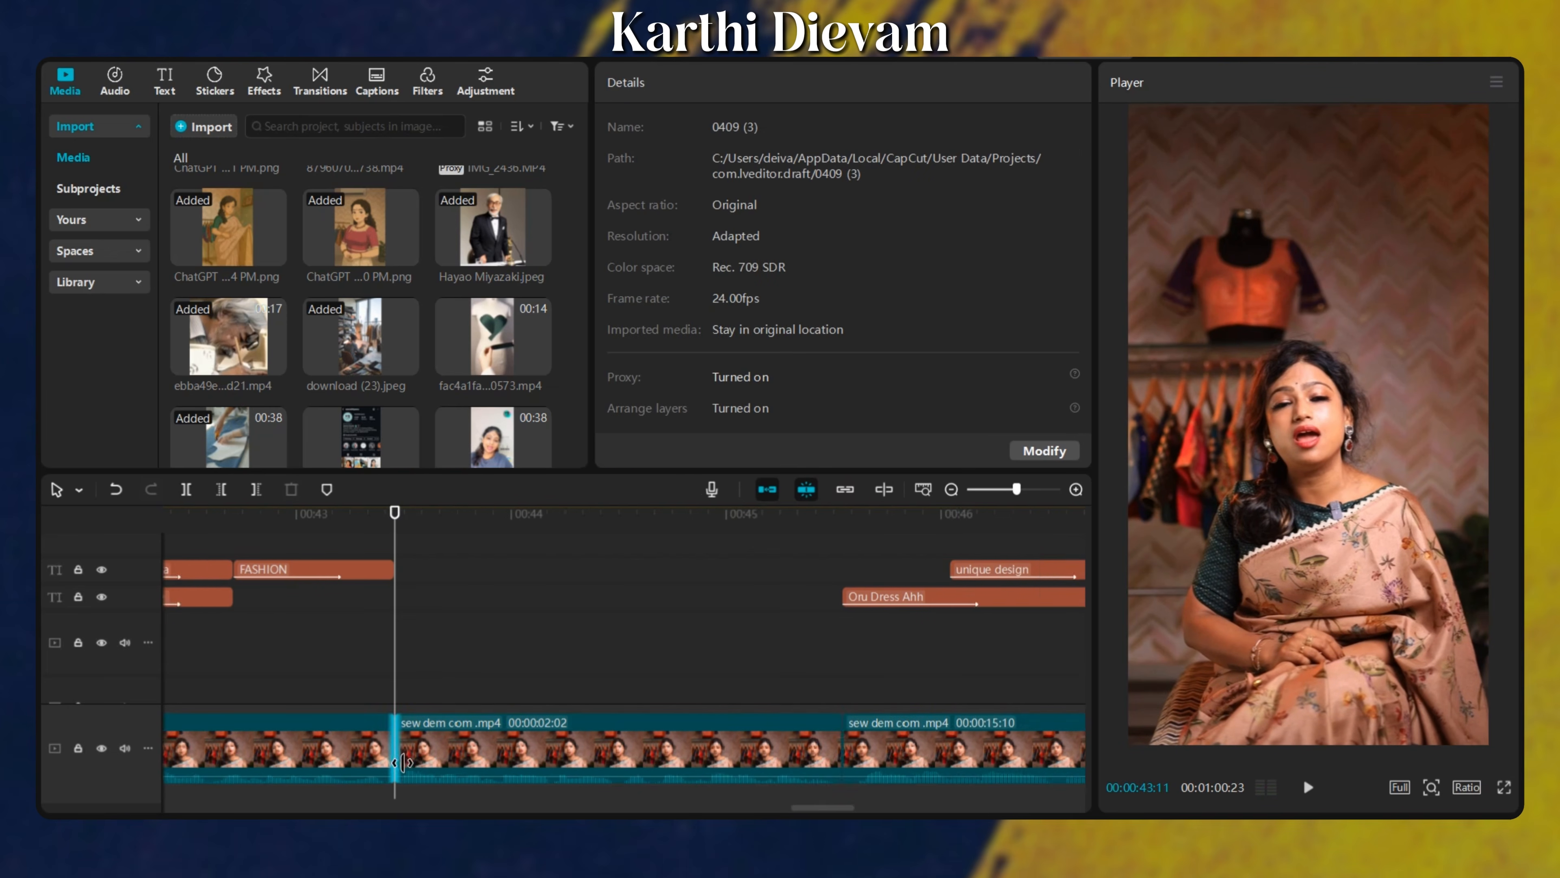
click(446, 774)
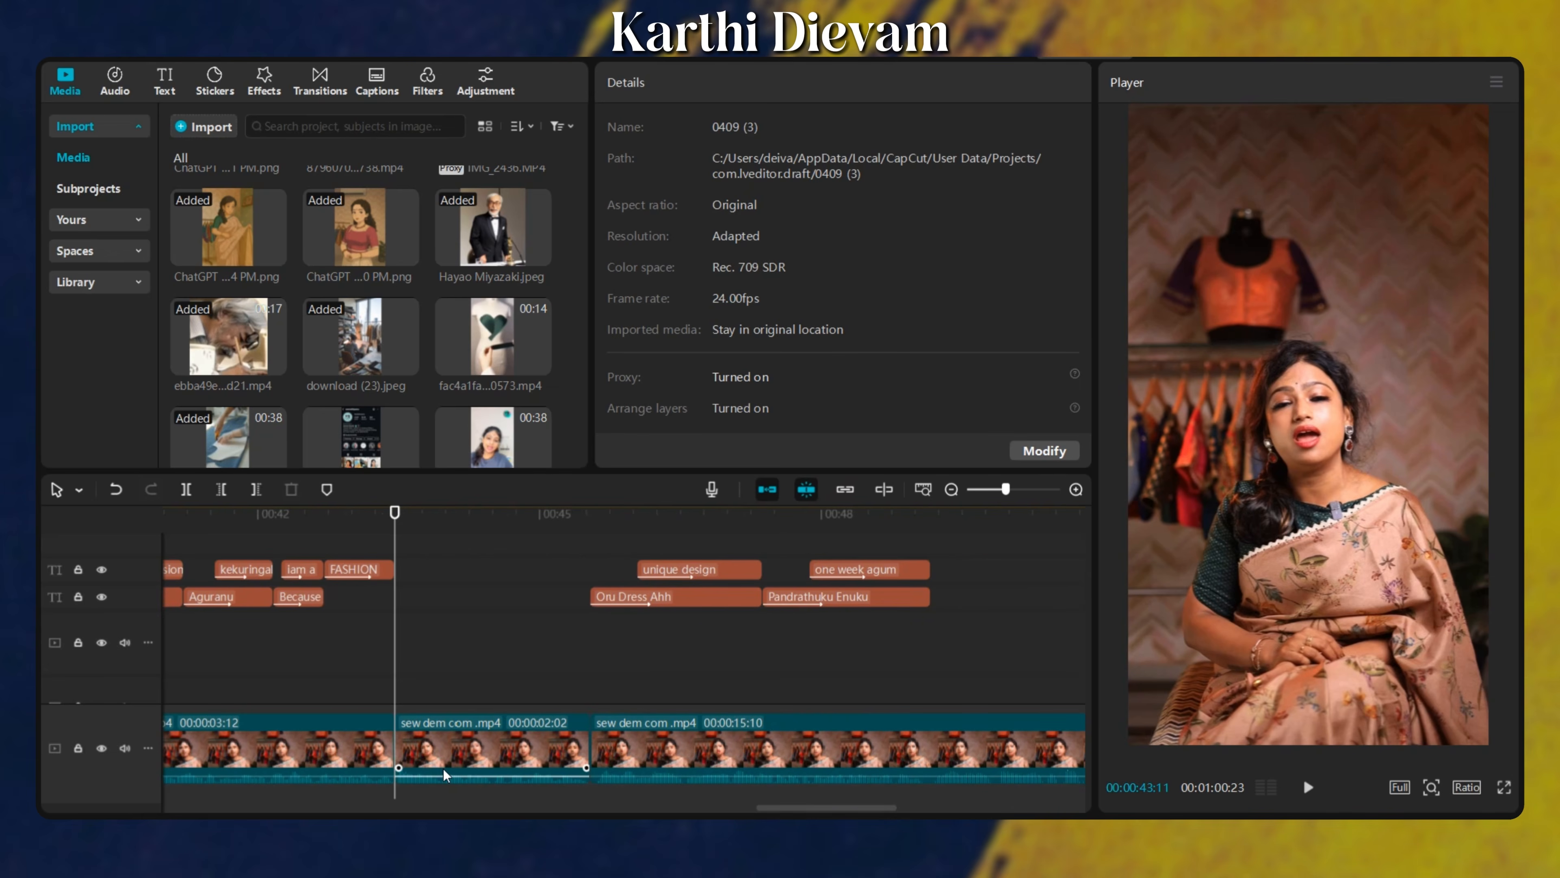
scroll(314, 648, down, 2)
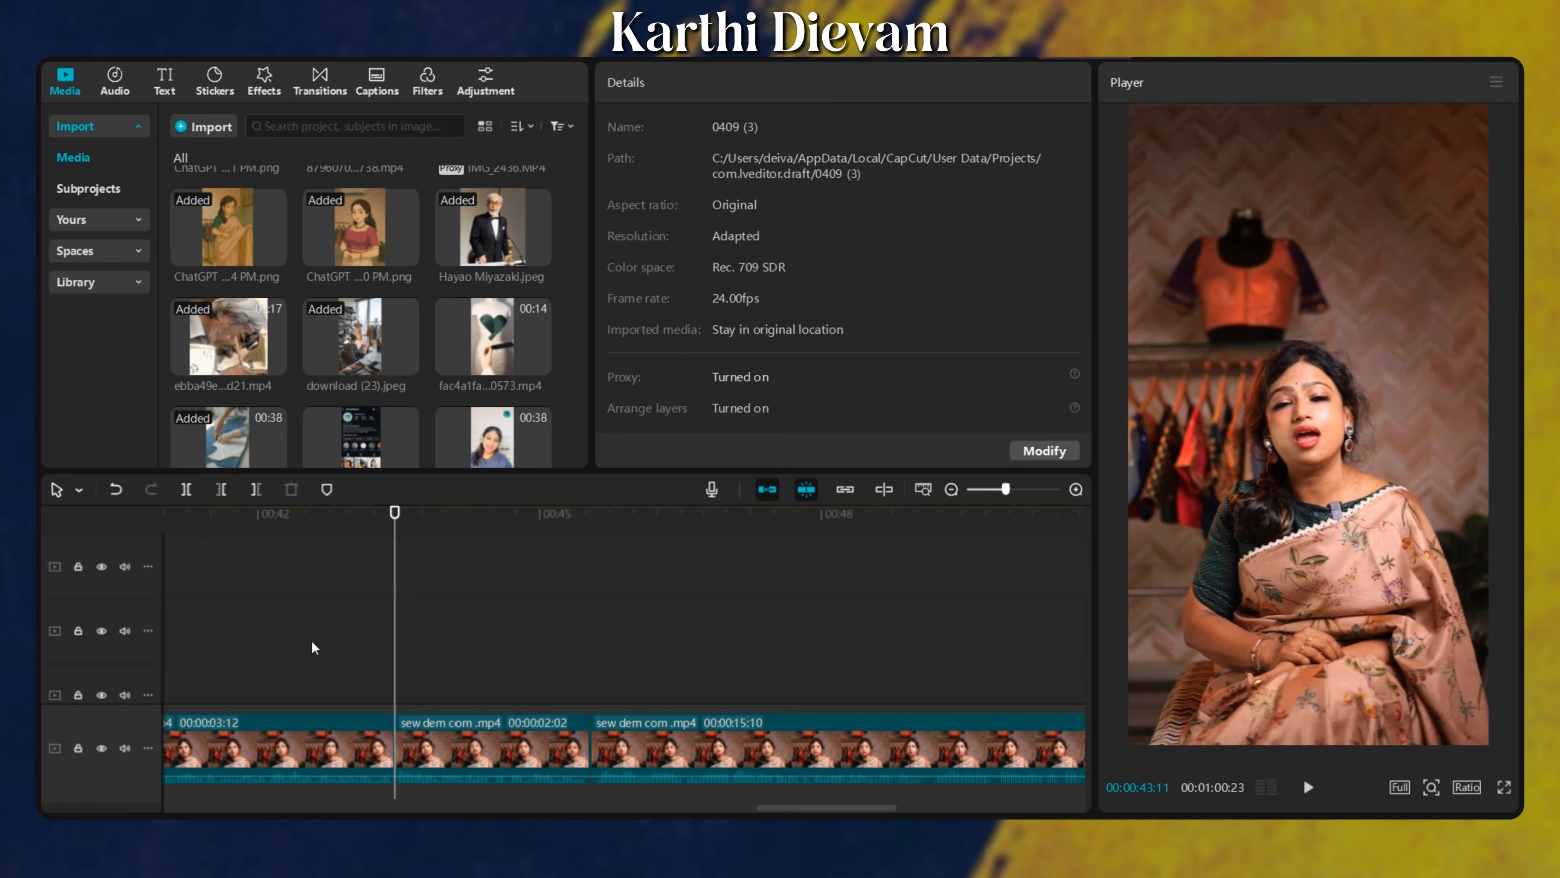
scroll(406, 682, up, 3)
scroll(407, 686, up, 1)
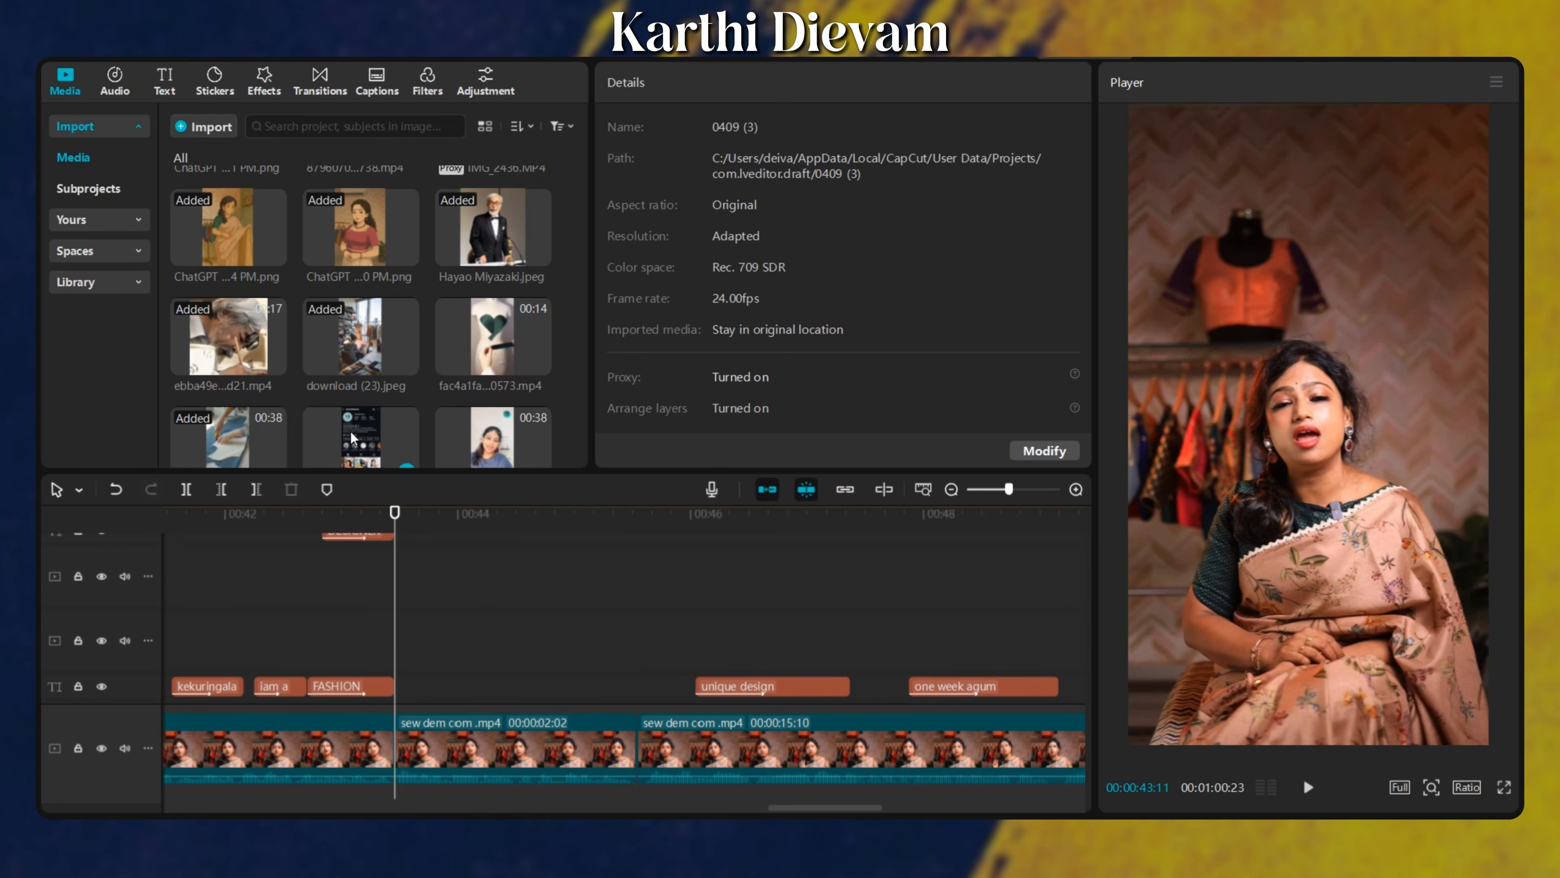
drag(351, 433, 405, 657)
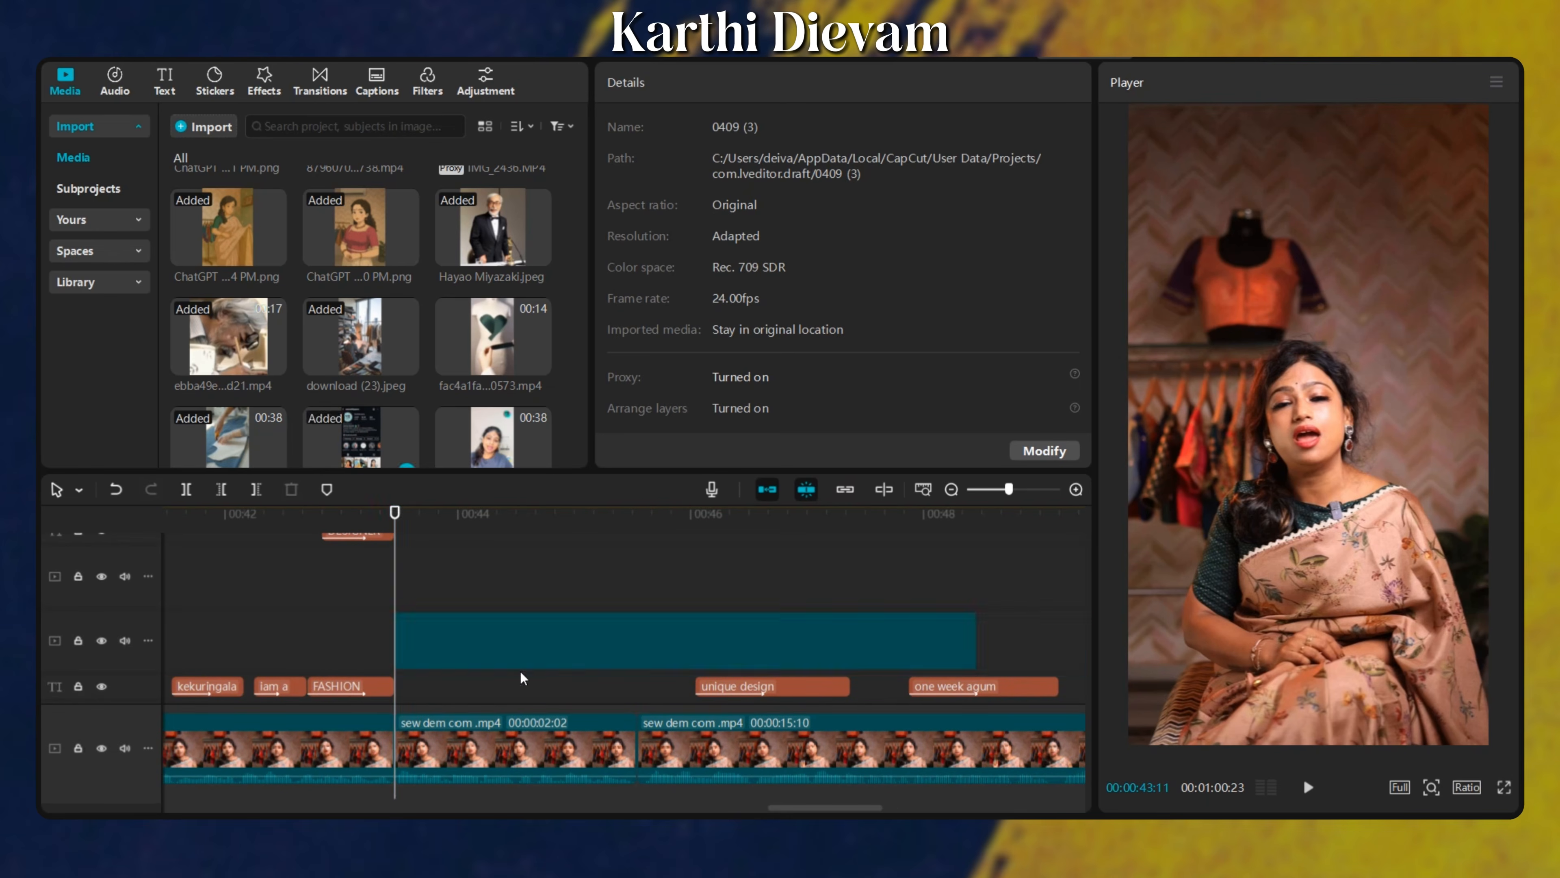
drag(537, 588, 639, 661)
click(617, 639)
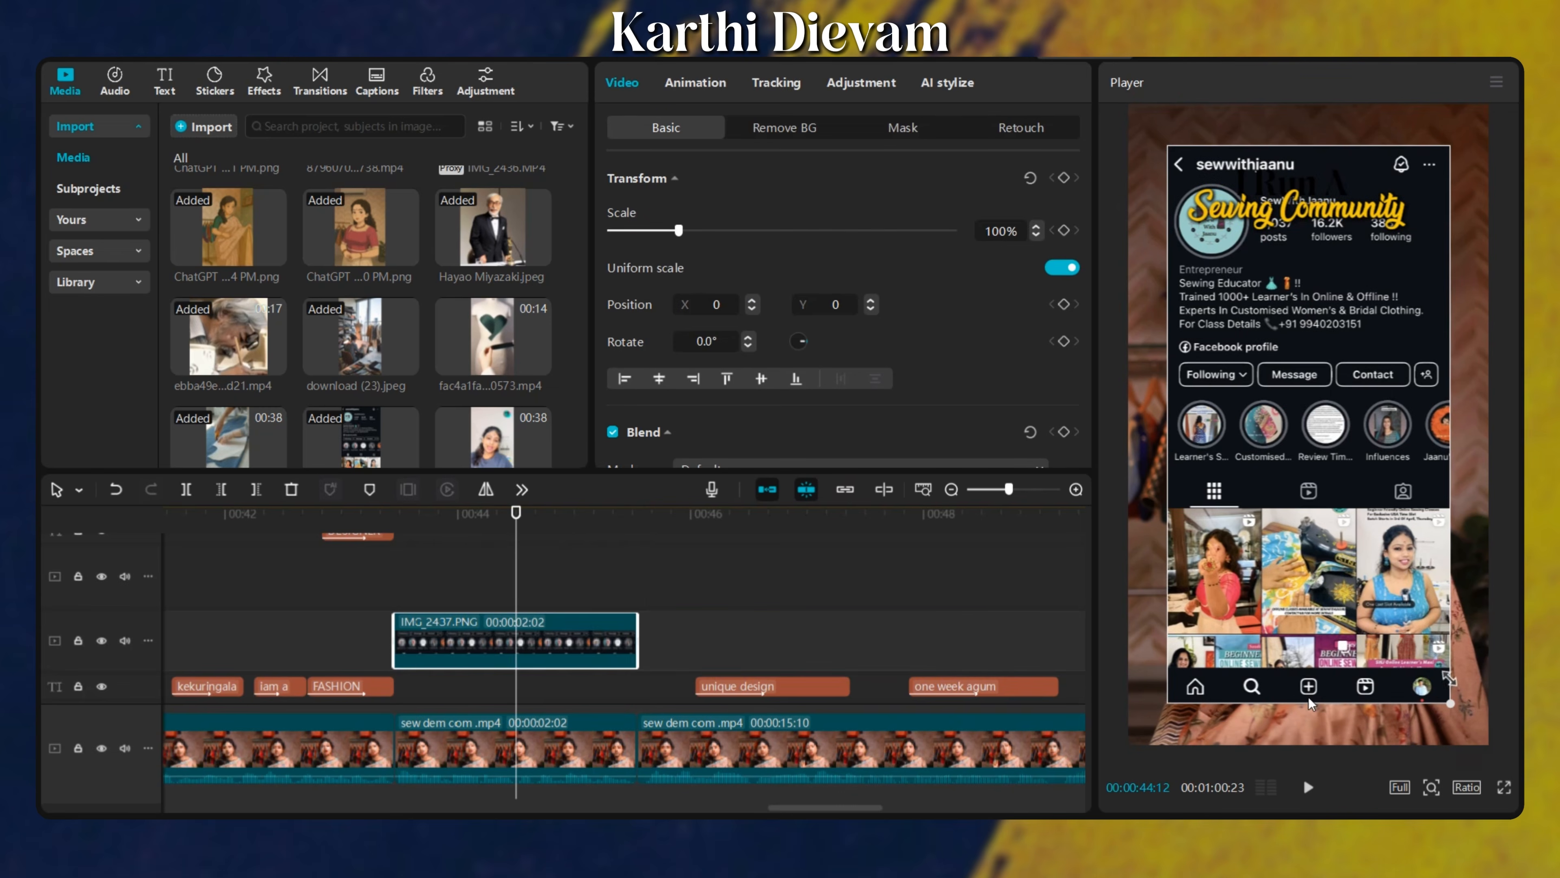
Add Untitled design (1).png as a white background beneath IMG_2437.PNG, matching its 00:00:02:02 length from 00:00:43:11.
scroll(407, 683, down, 3)
click(403, 642)
drag(402, 667, 387, 677)
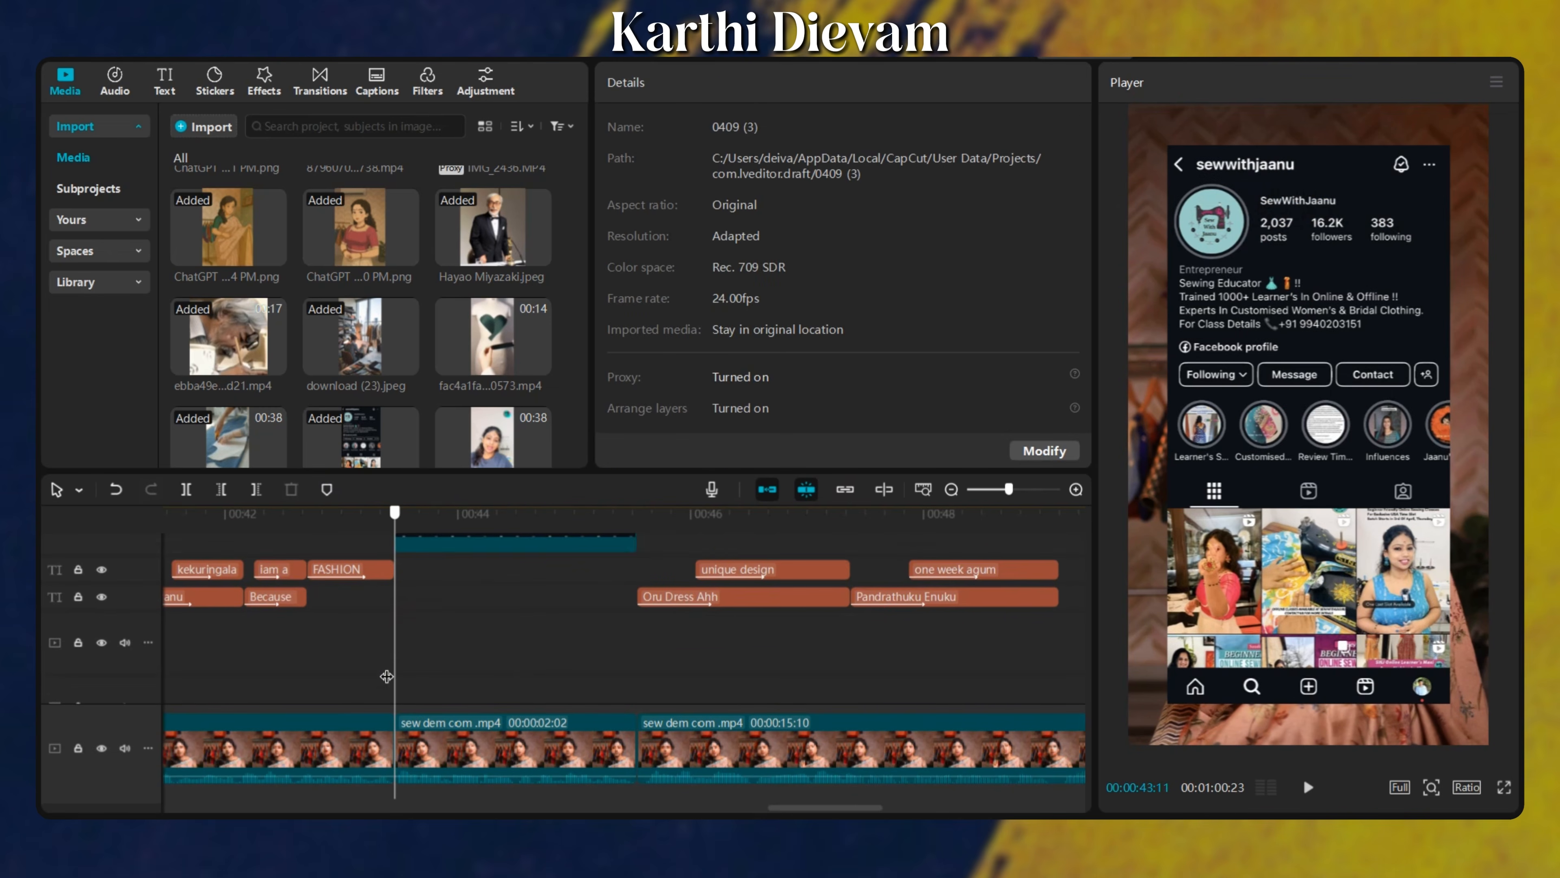
scroll(332, 690, down, 2)
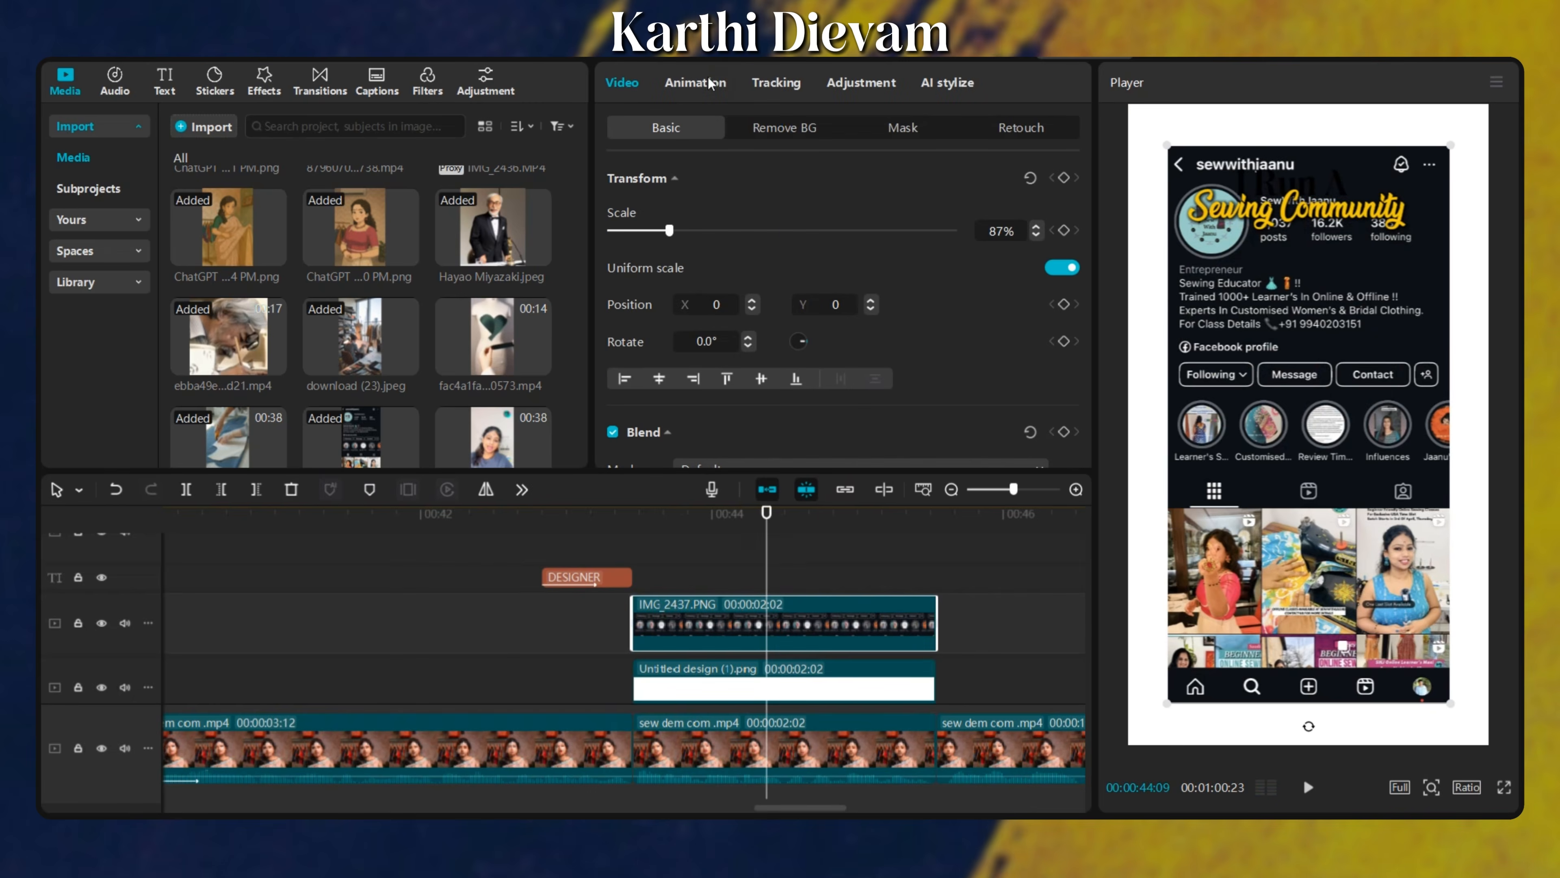
Apply the Smartphone 3 combo animation to IMG_2437.PNG with a 2.1 s duration.
click(710, 84)
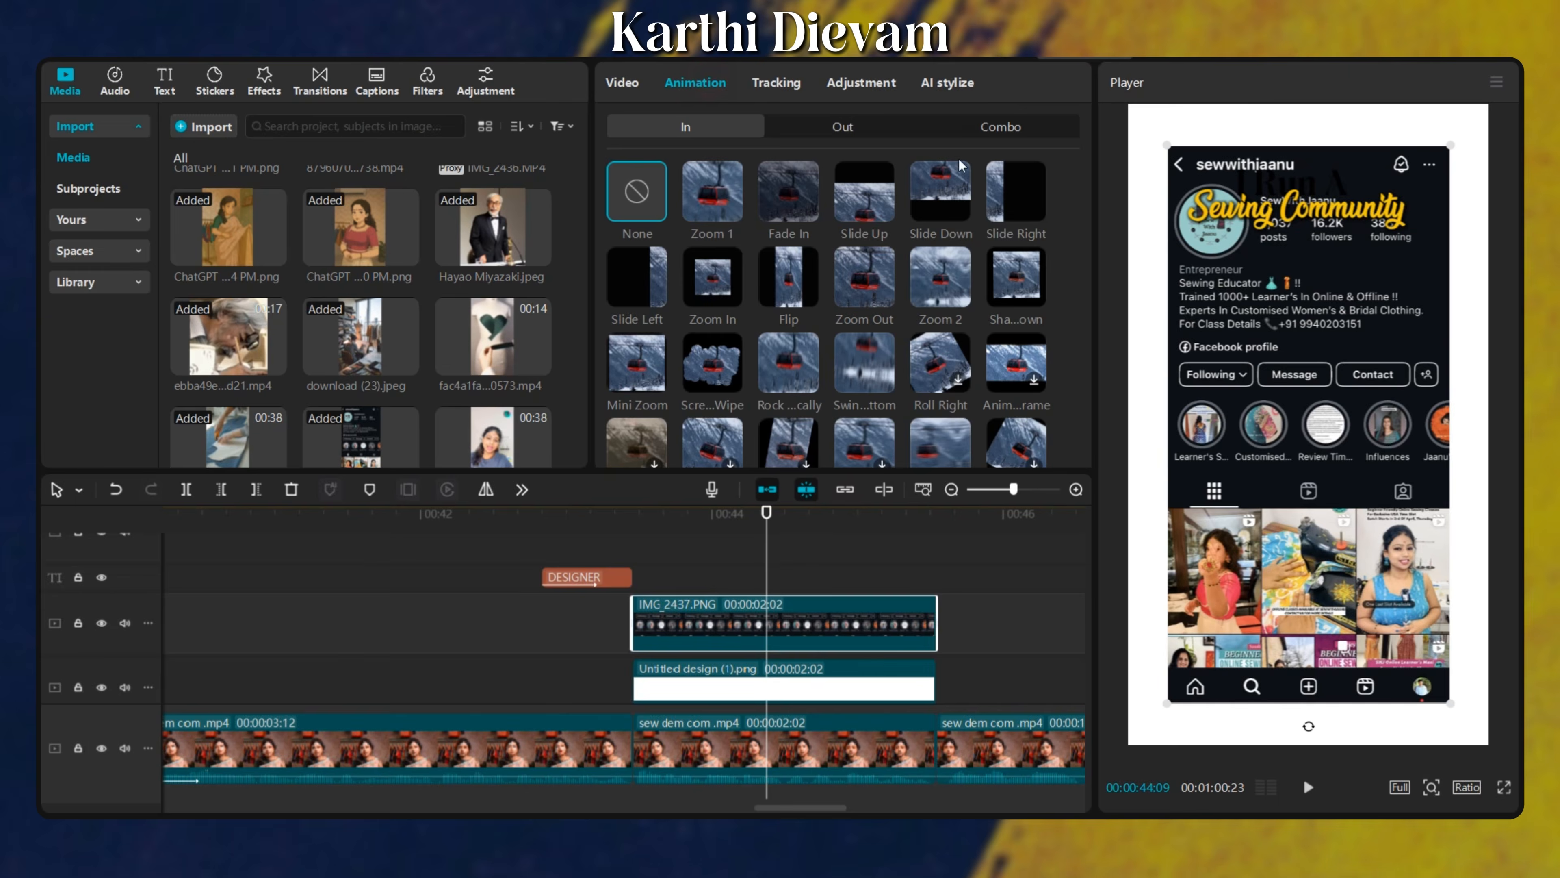
click(1029, 120)
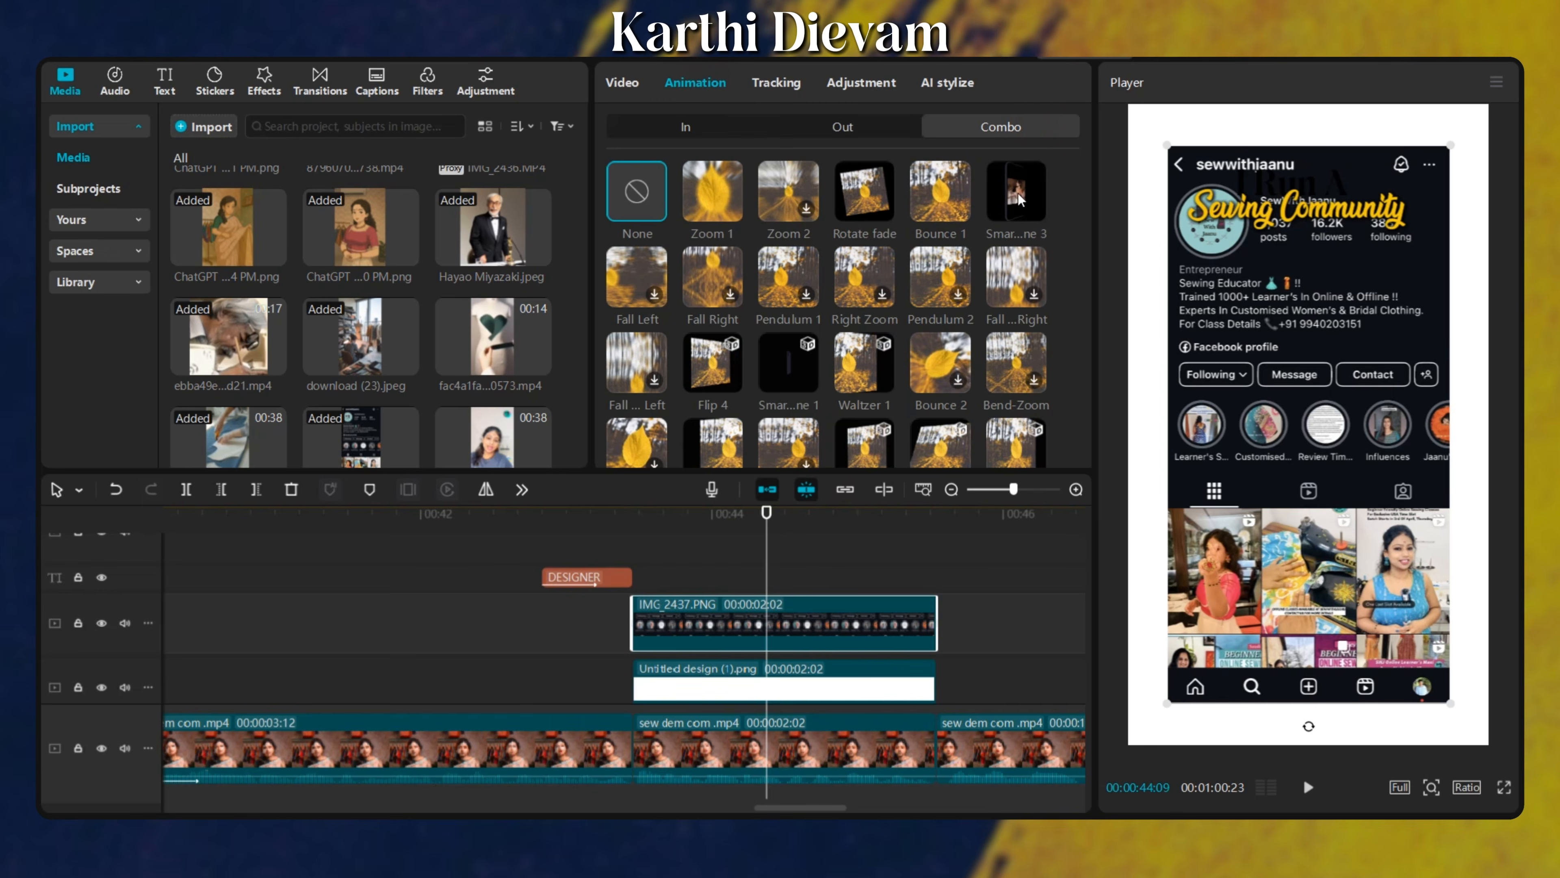
click(808, 384)
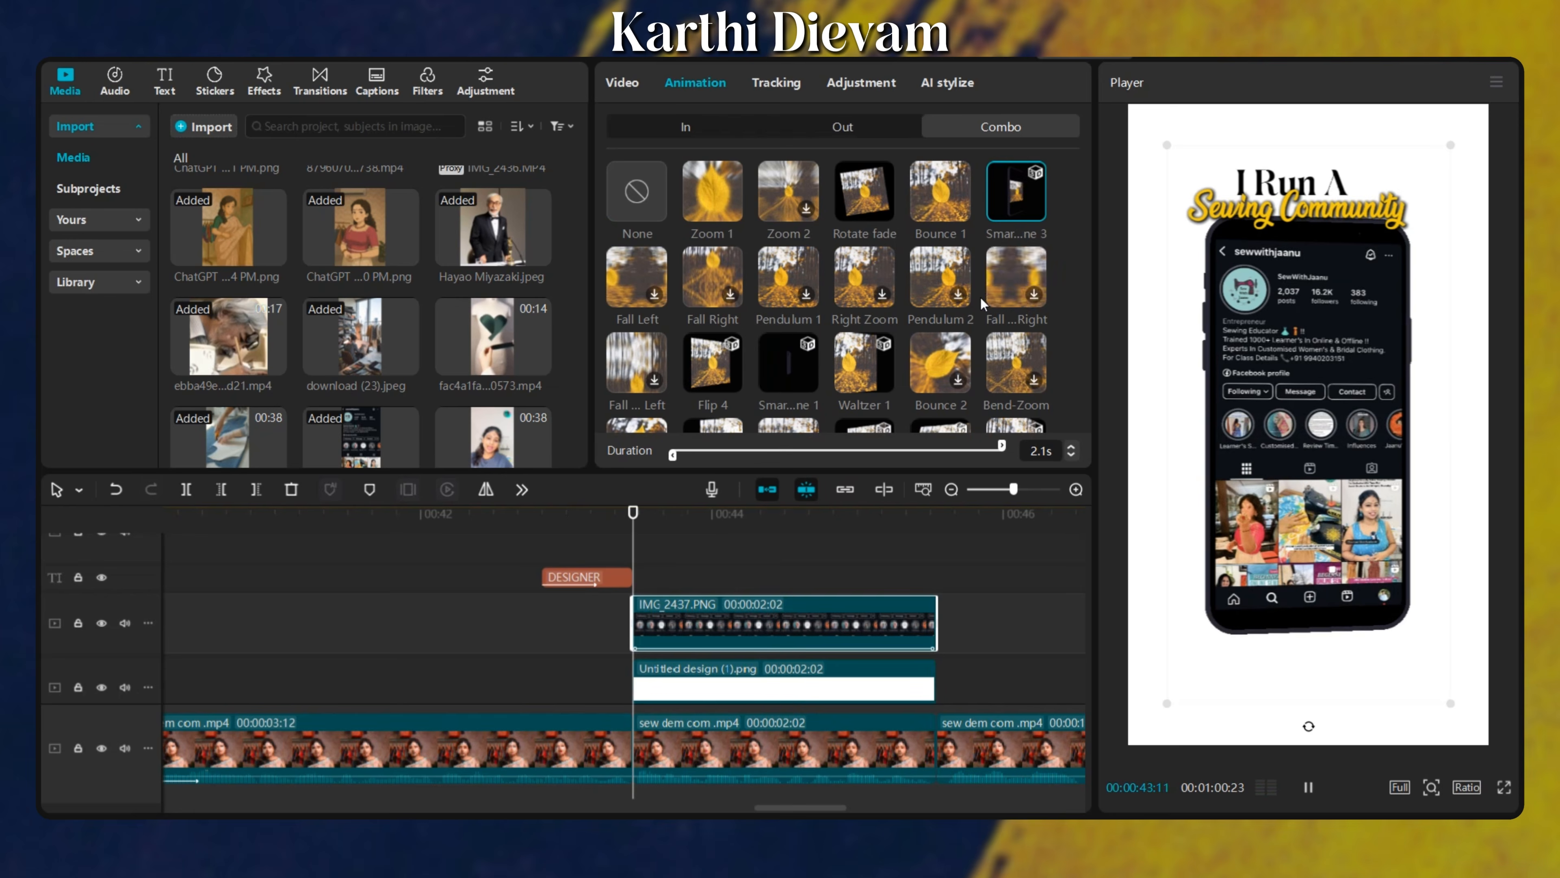
click(1016, 192)
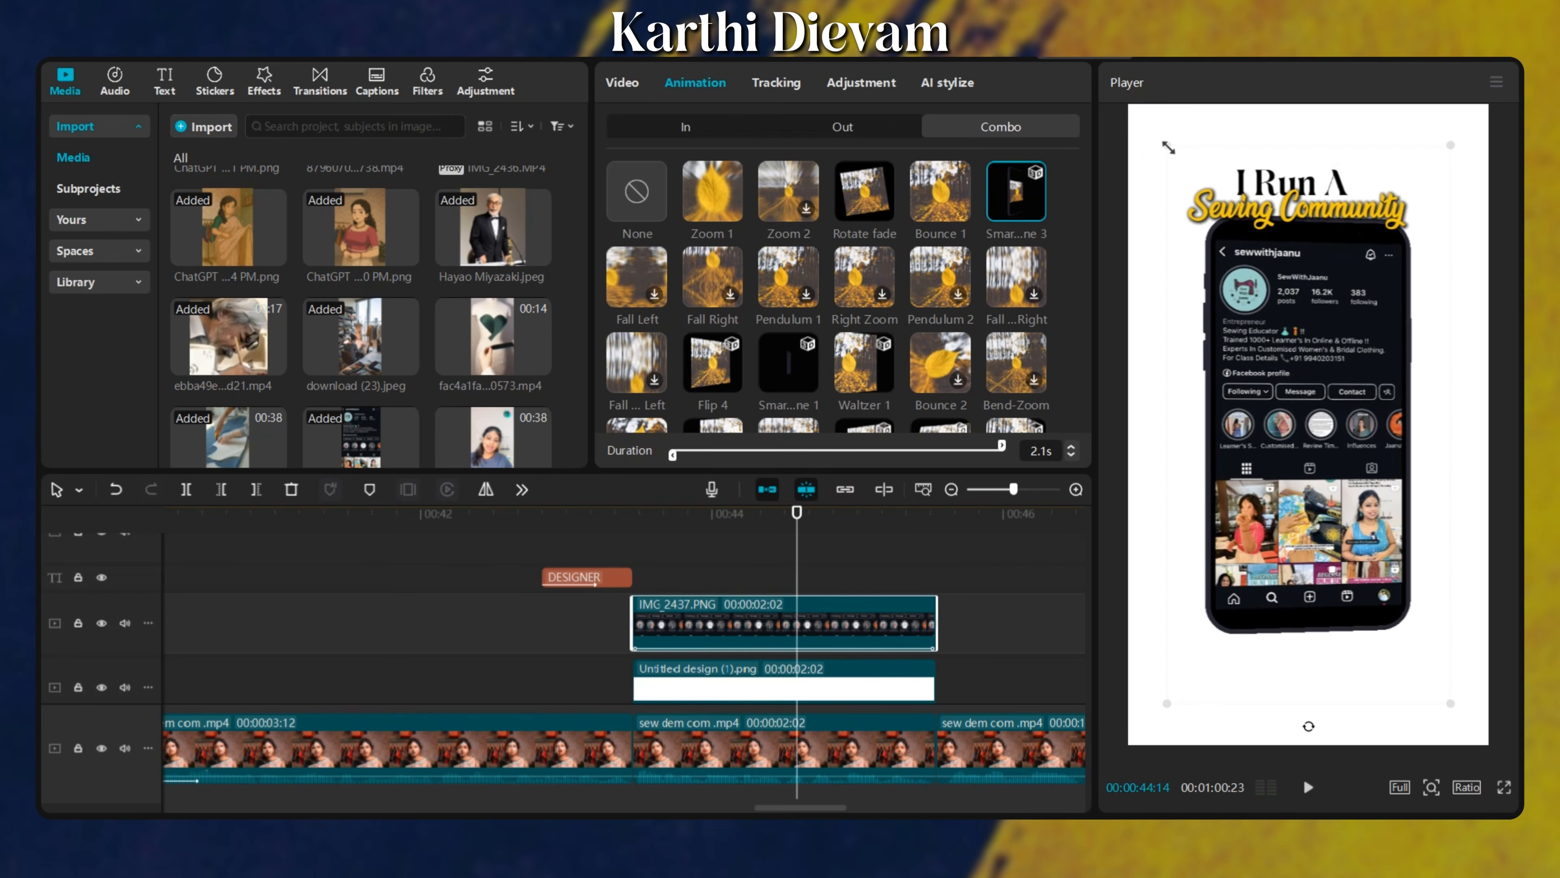
Shrink the phone image and lower it beneath the heading captions, and add a marker to its clip at 00:00:44:20.
drag(1287, 408, 1288, 432)
click(833, 618)
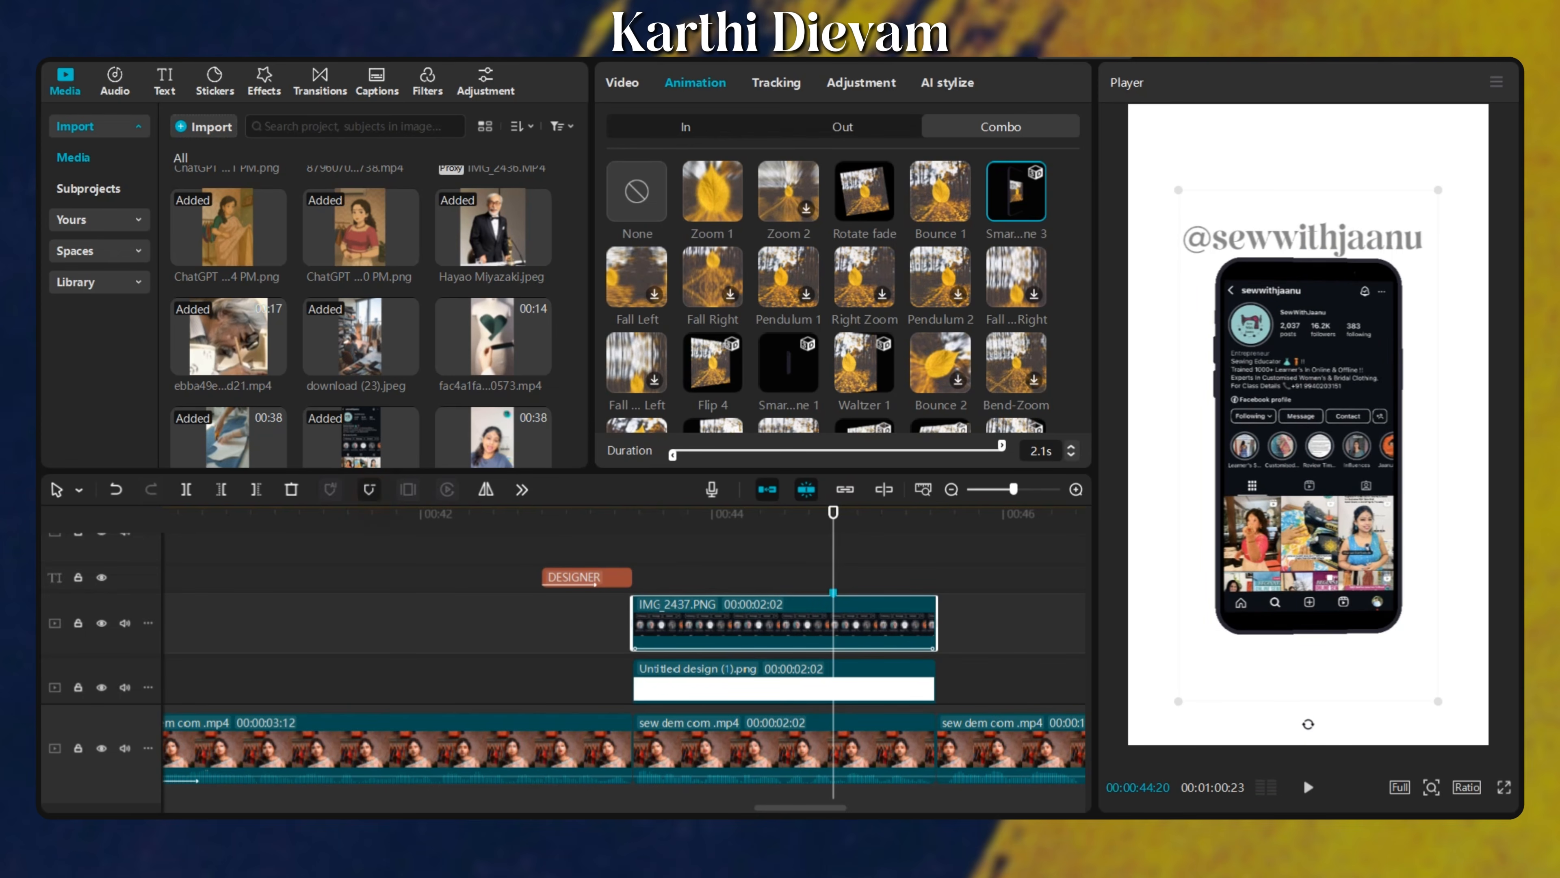
click(684, 570)
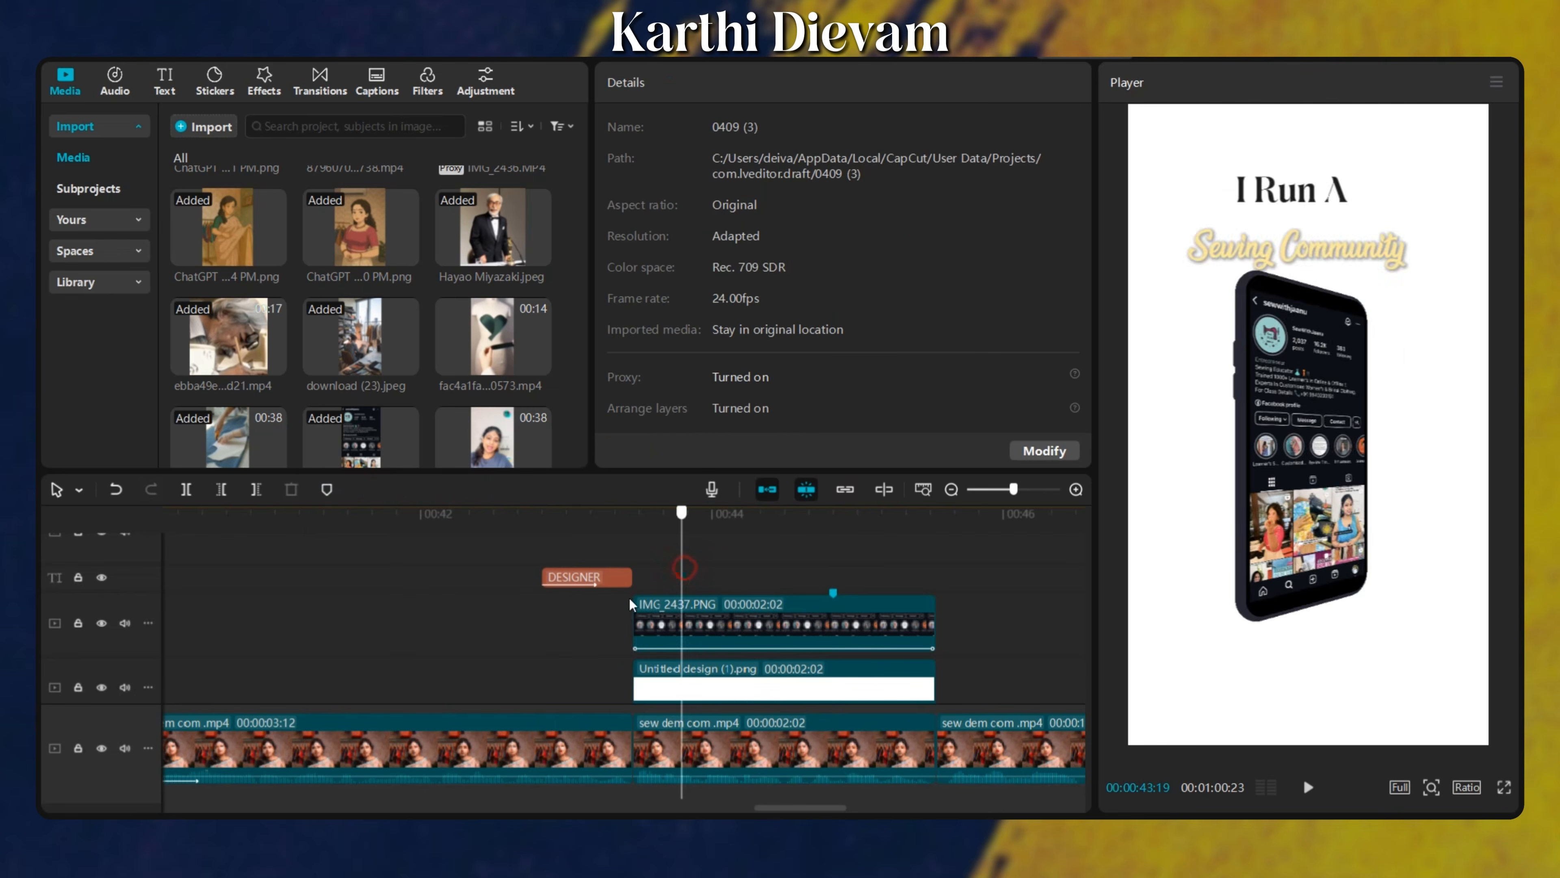